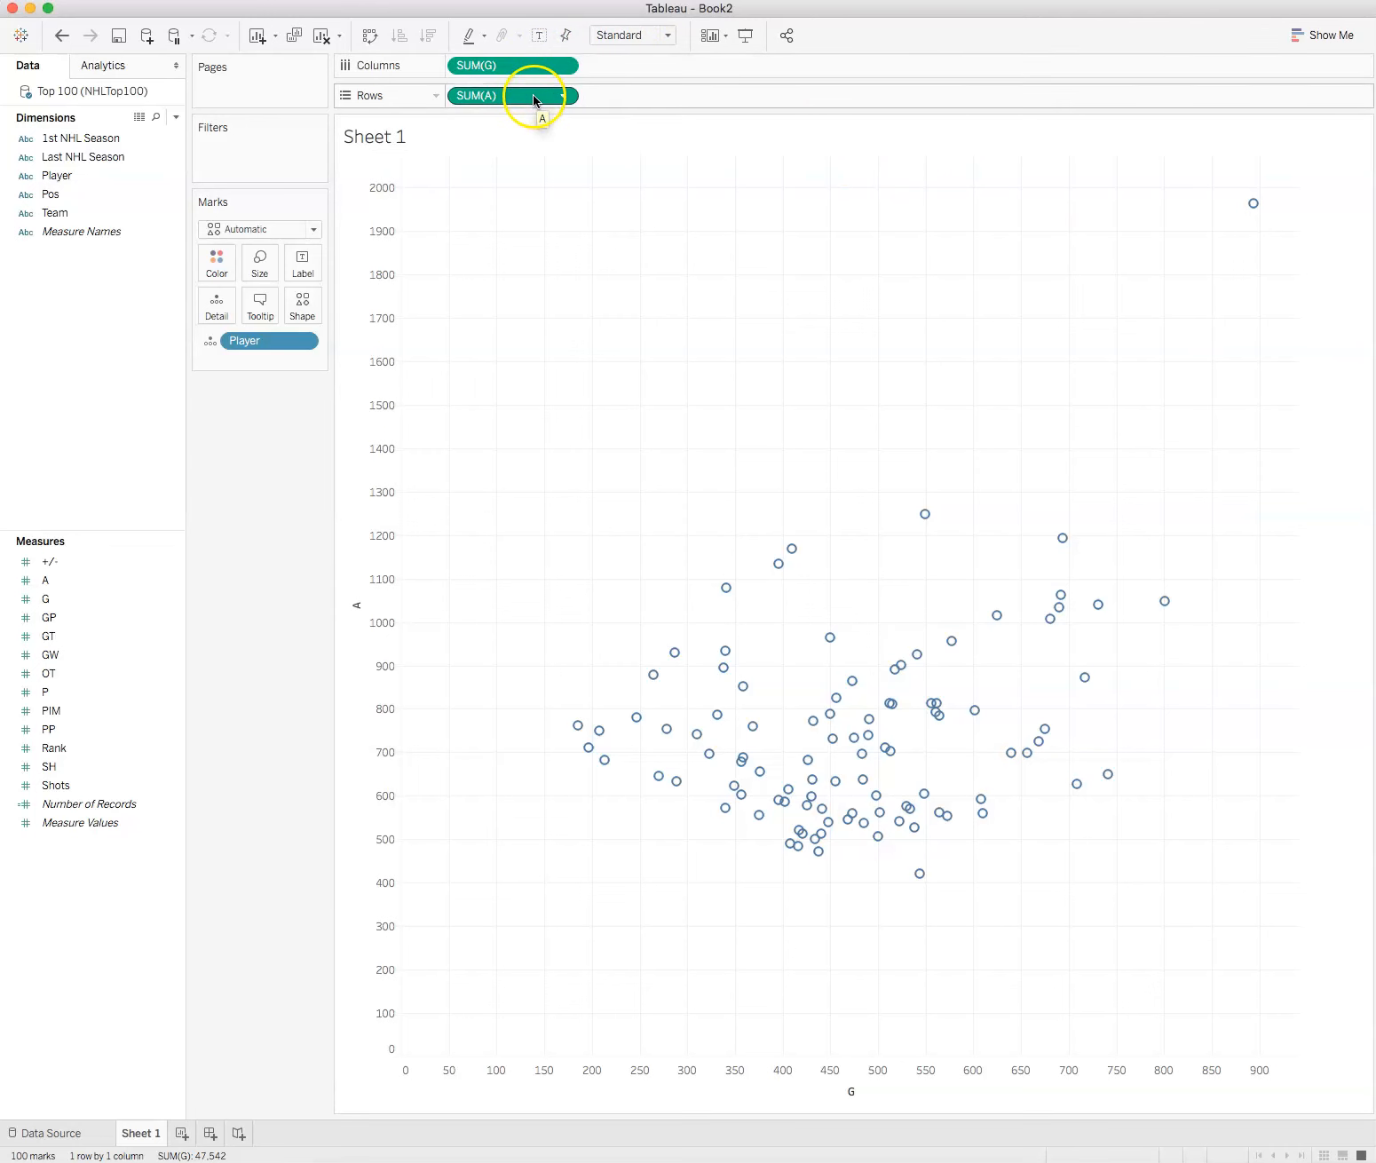
# Step: Inspect the details of the outlying mark with the highest goals and assists in the scatter plot
pyautogui.moveTo(716, 717)
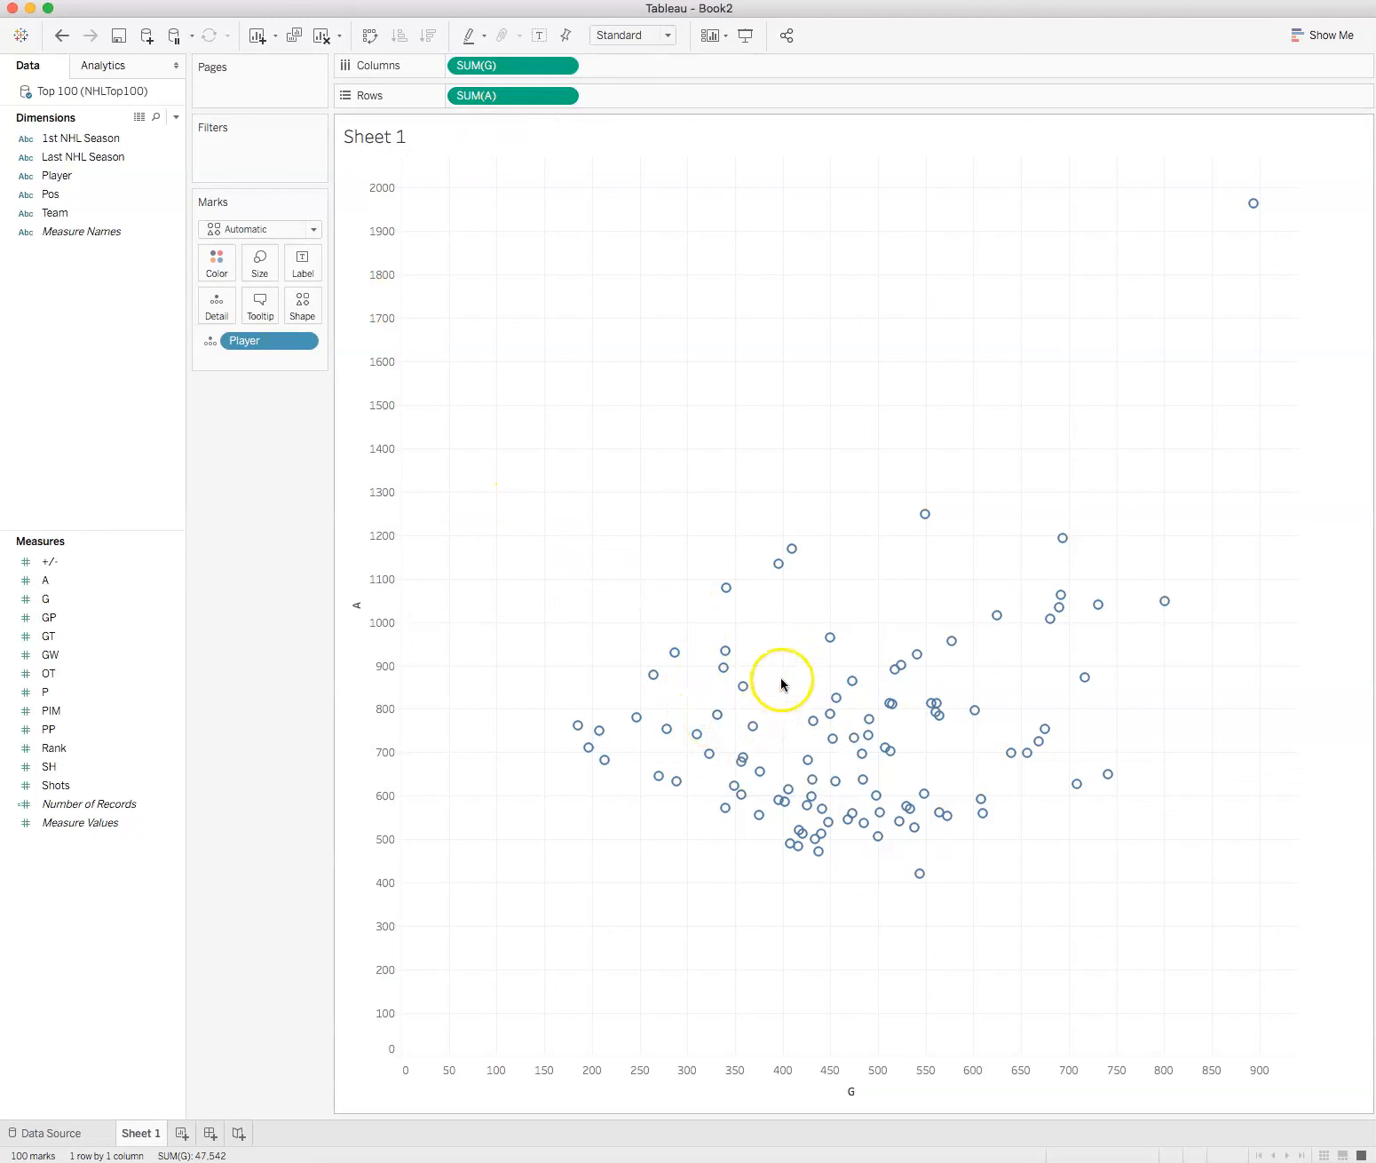
pyautogui.moveTo(828, 640)
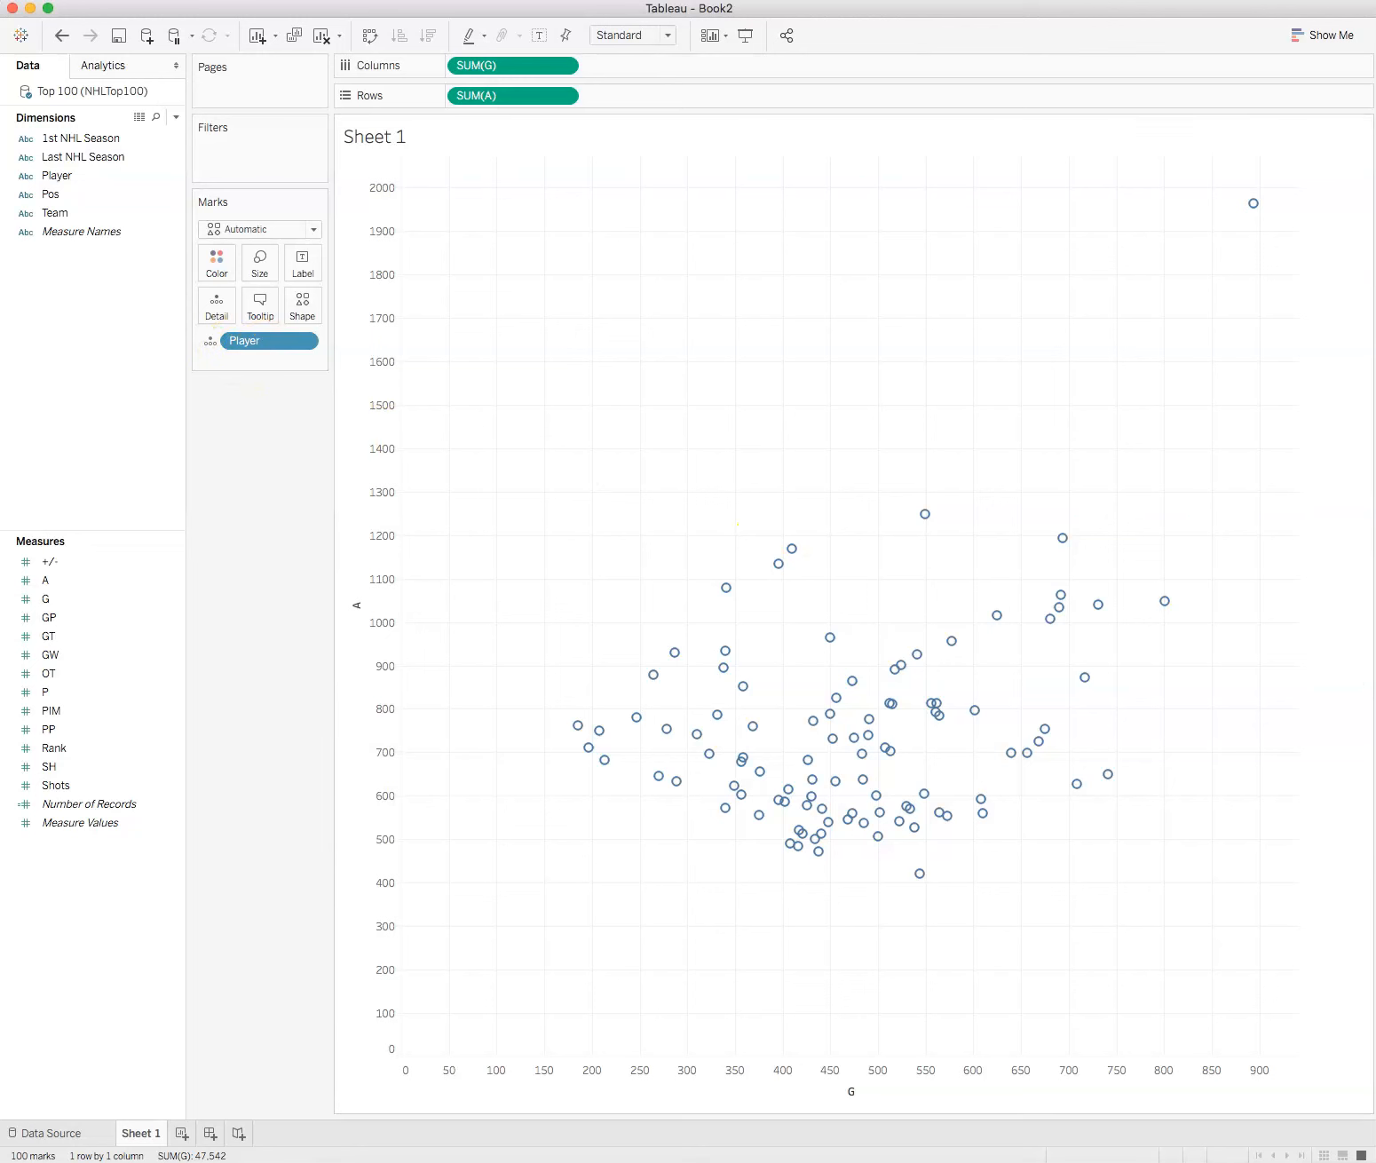
pyautogui.press('super+Tab')
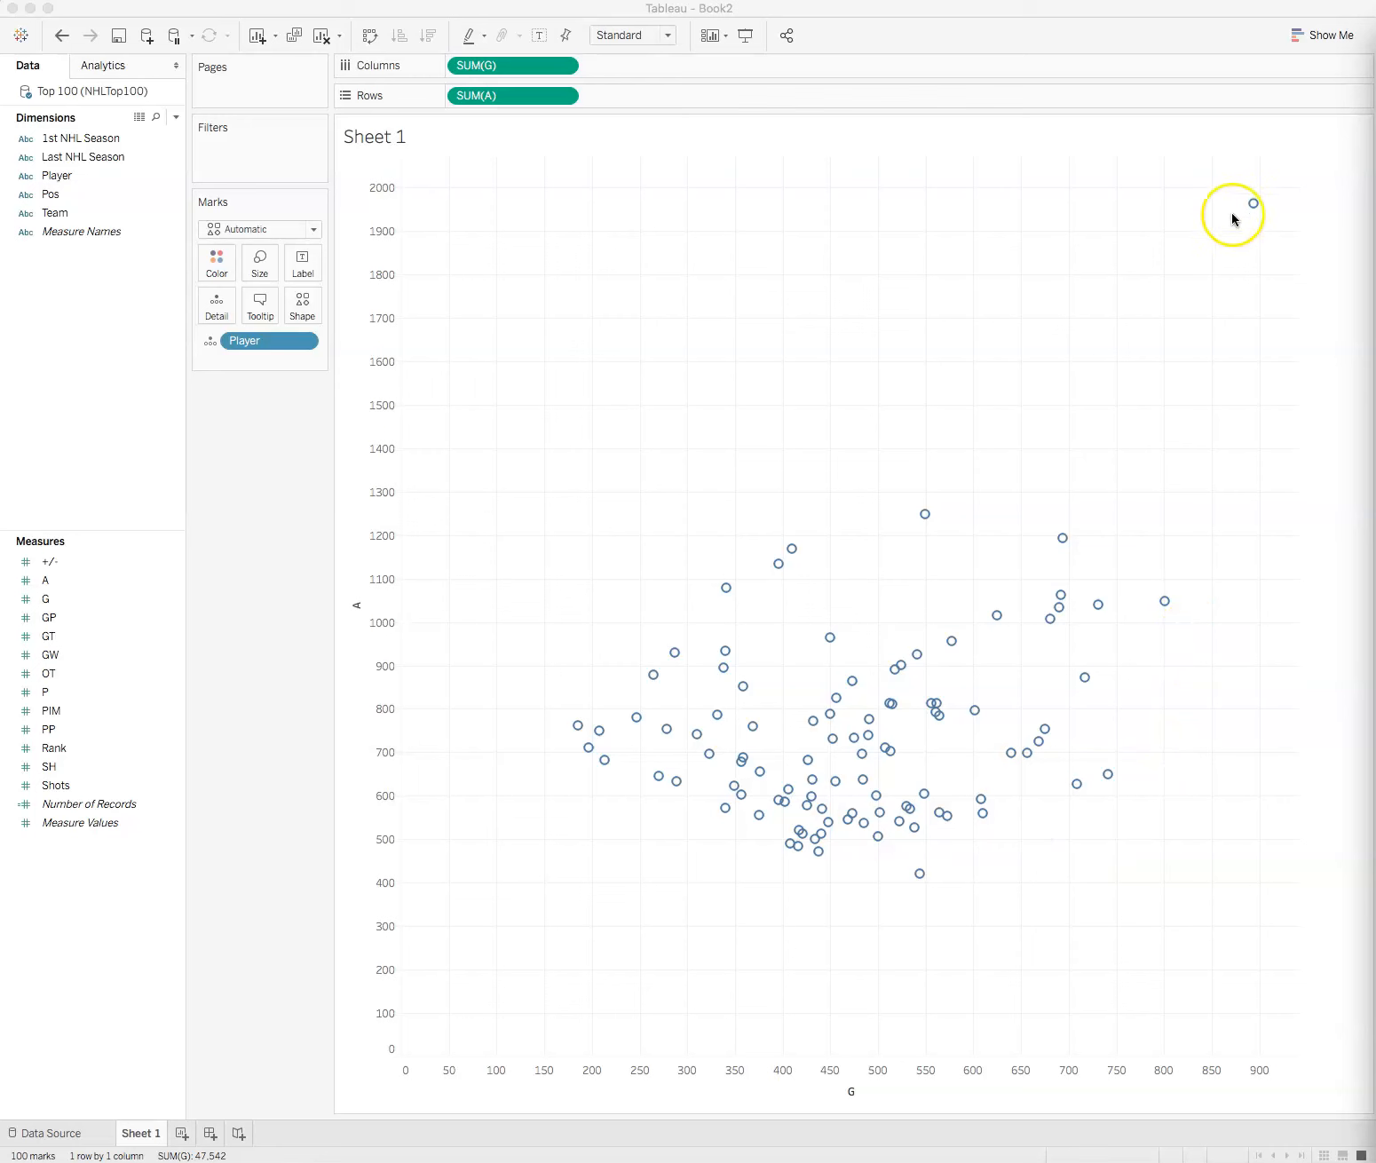
pyautogui.click(1321, 319)
pyautogui.moveTo(1256, 205)
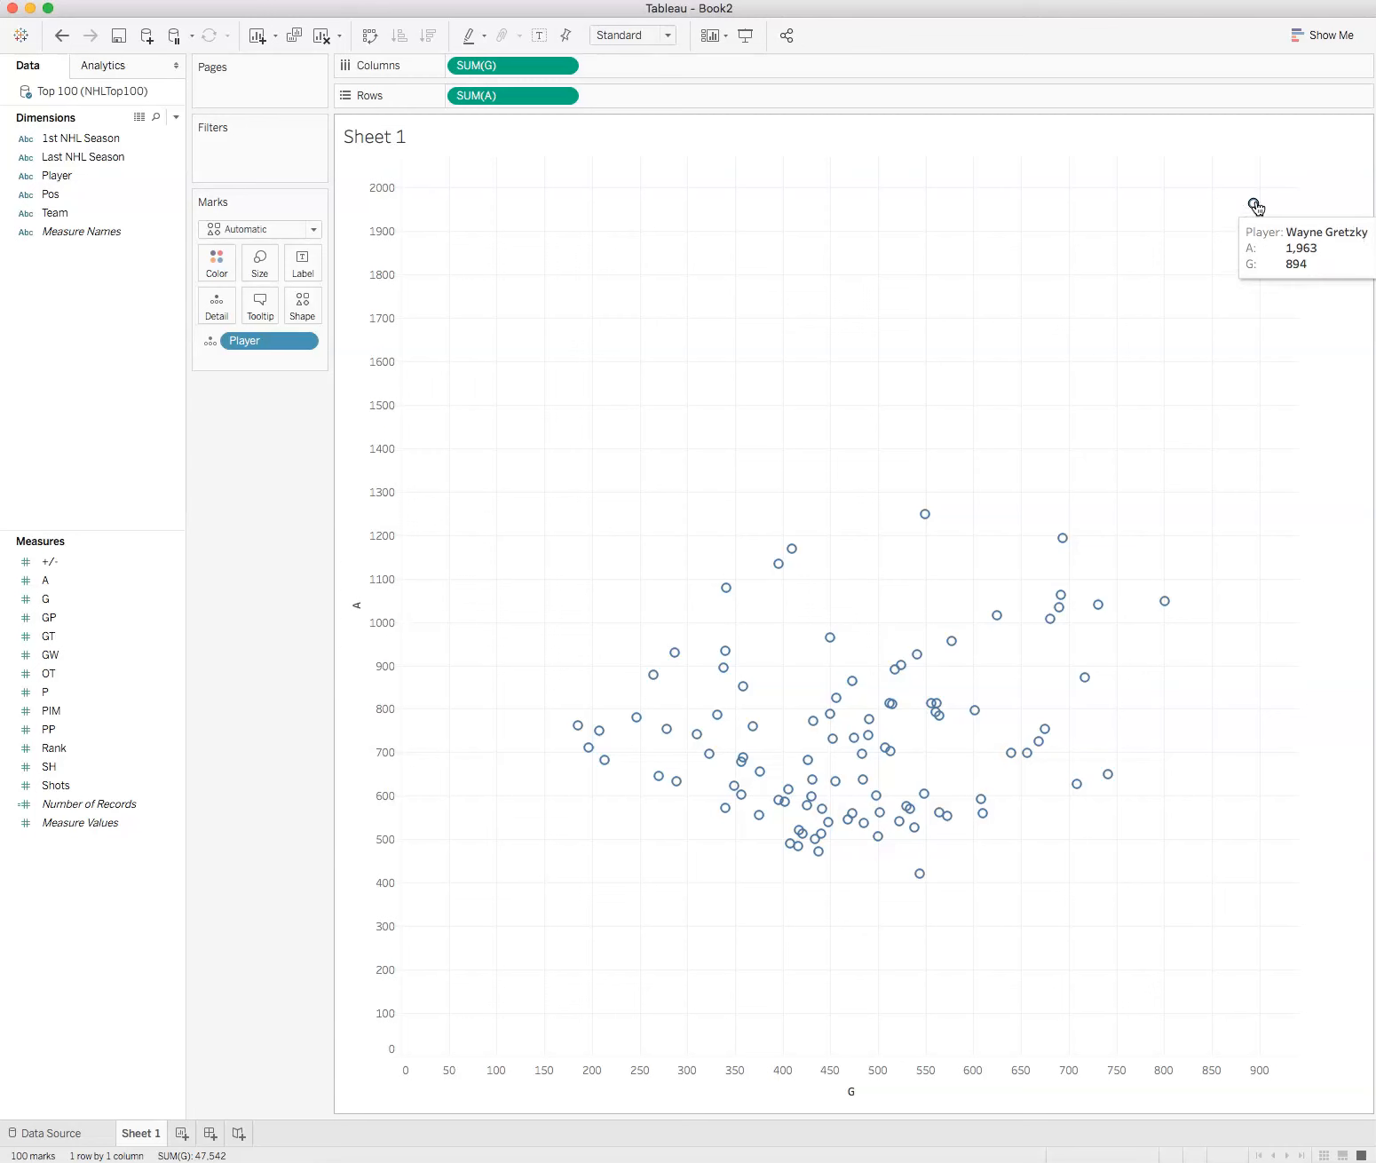
pyautogui.click(1254, 348)
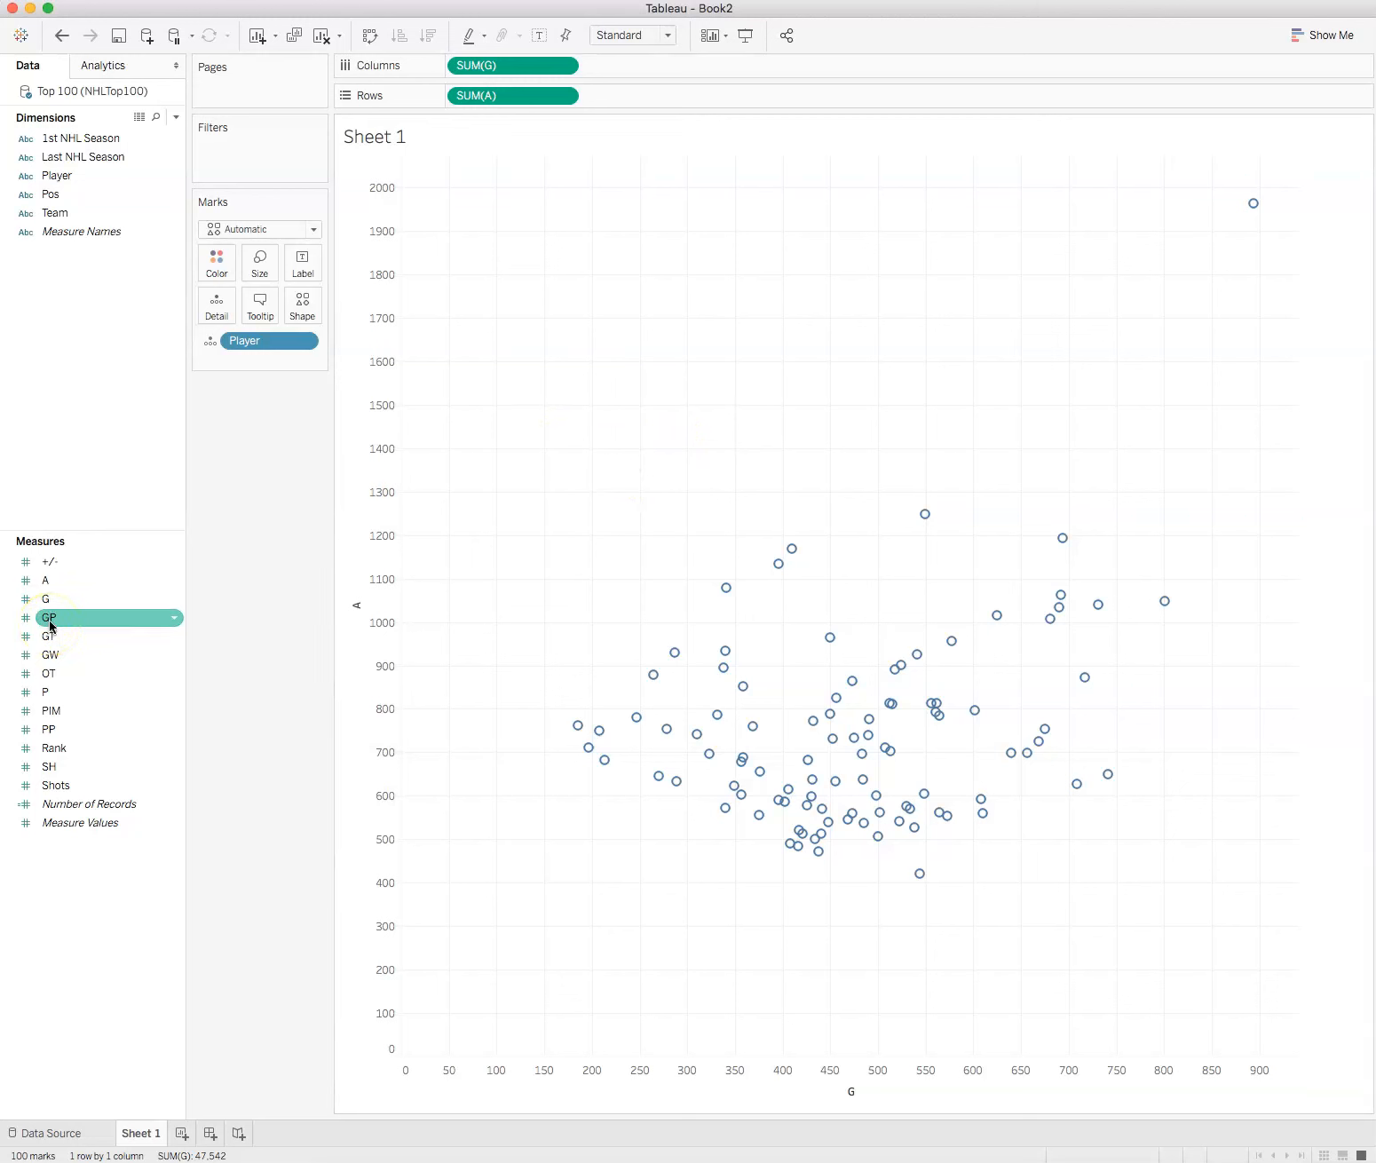
# Step: Color the scatter plot marks by GP and size them by P
pyautogui.moveTo(51, 625)
pyautogui.mouseDown()
pyautogui.moveTo(208, 528)
pyautogui.moveTo(213, 266)
pyautogui.mouseUp()
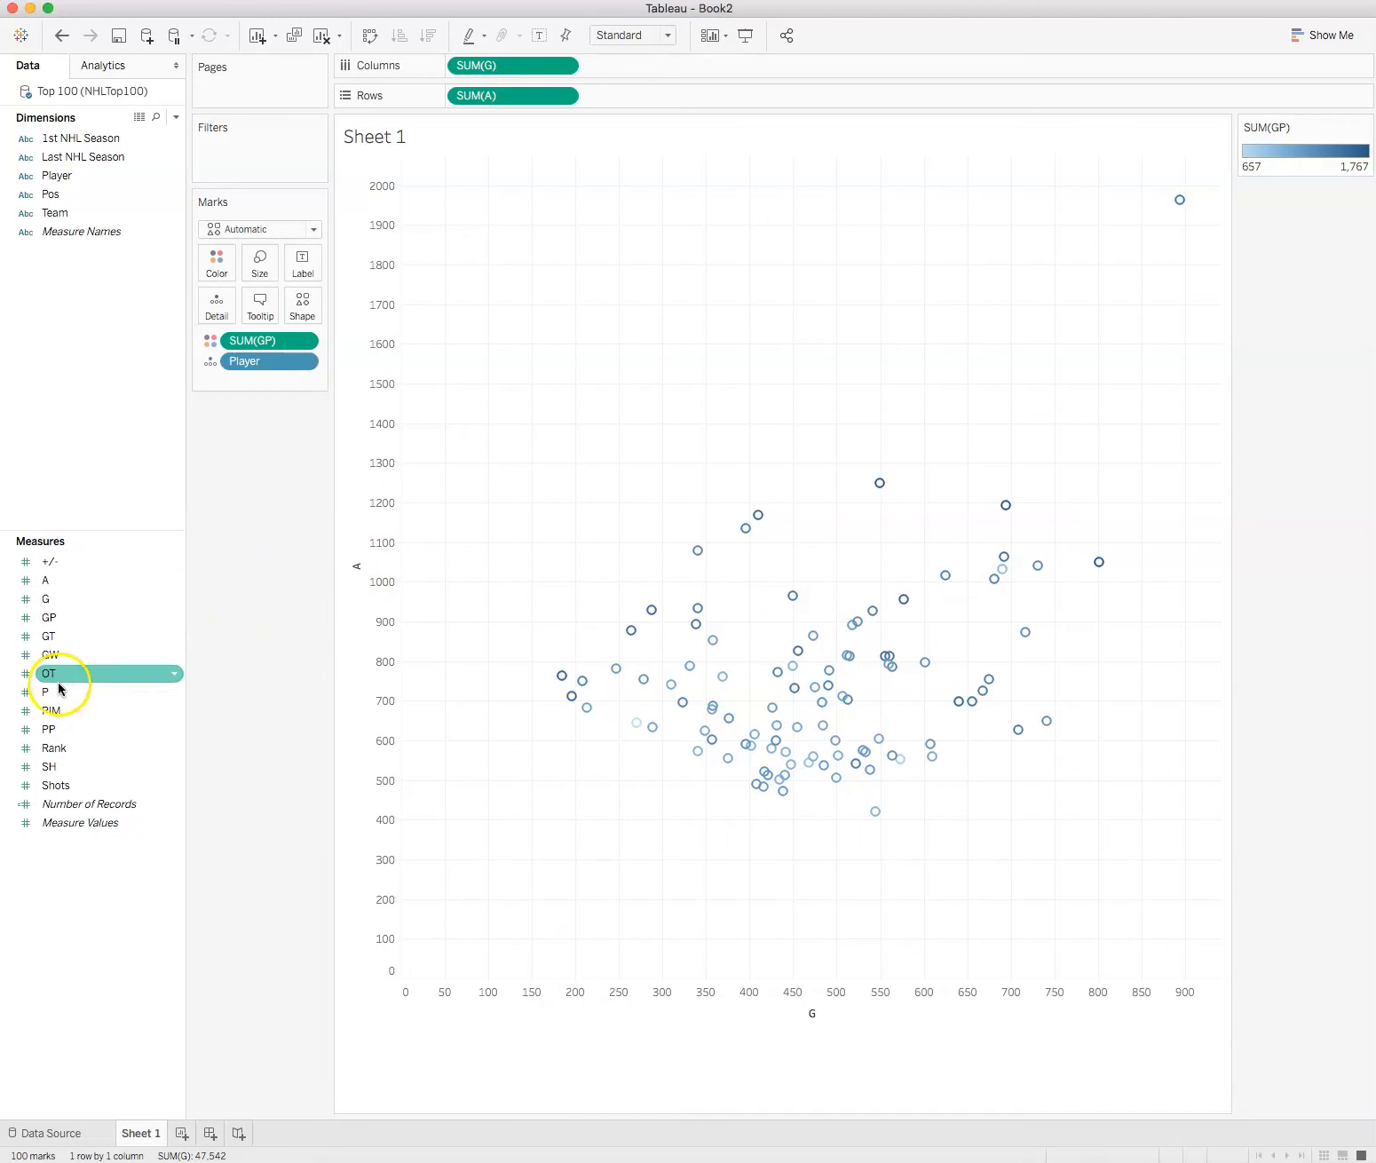
pyautogui.moveTo(48, 698); pyautogui.dragTo(257, 266)
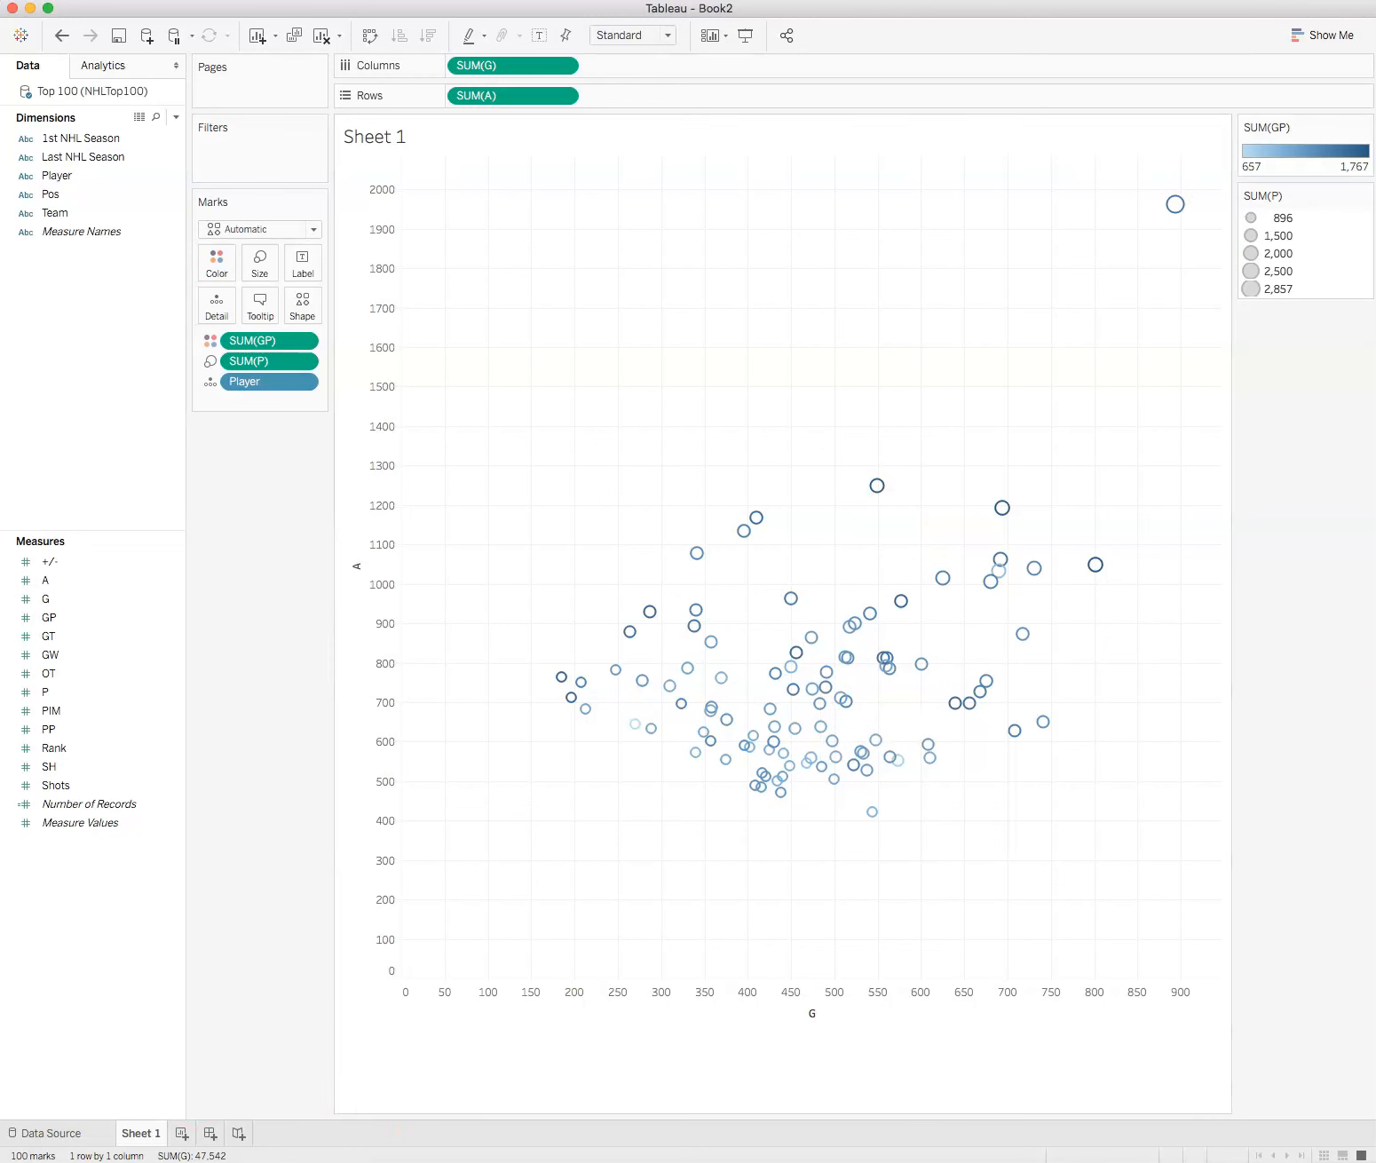
# Step: Move the SUM(GP) color legend and the SUM(P) size legend beneath the Marks card
pyautogui.moveTo(1324, 130); pyautogui.dragTo(245, 459)
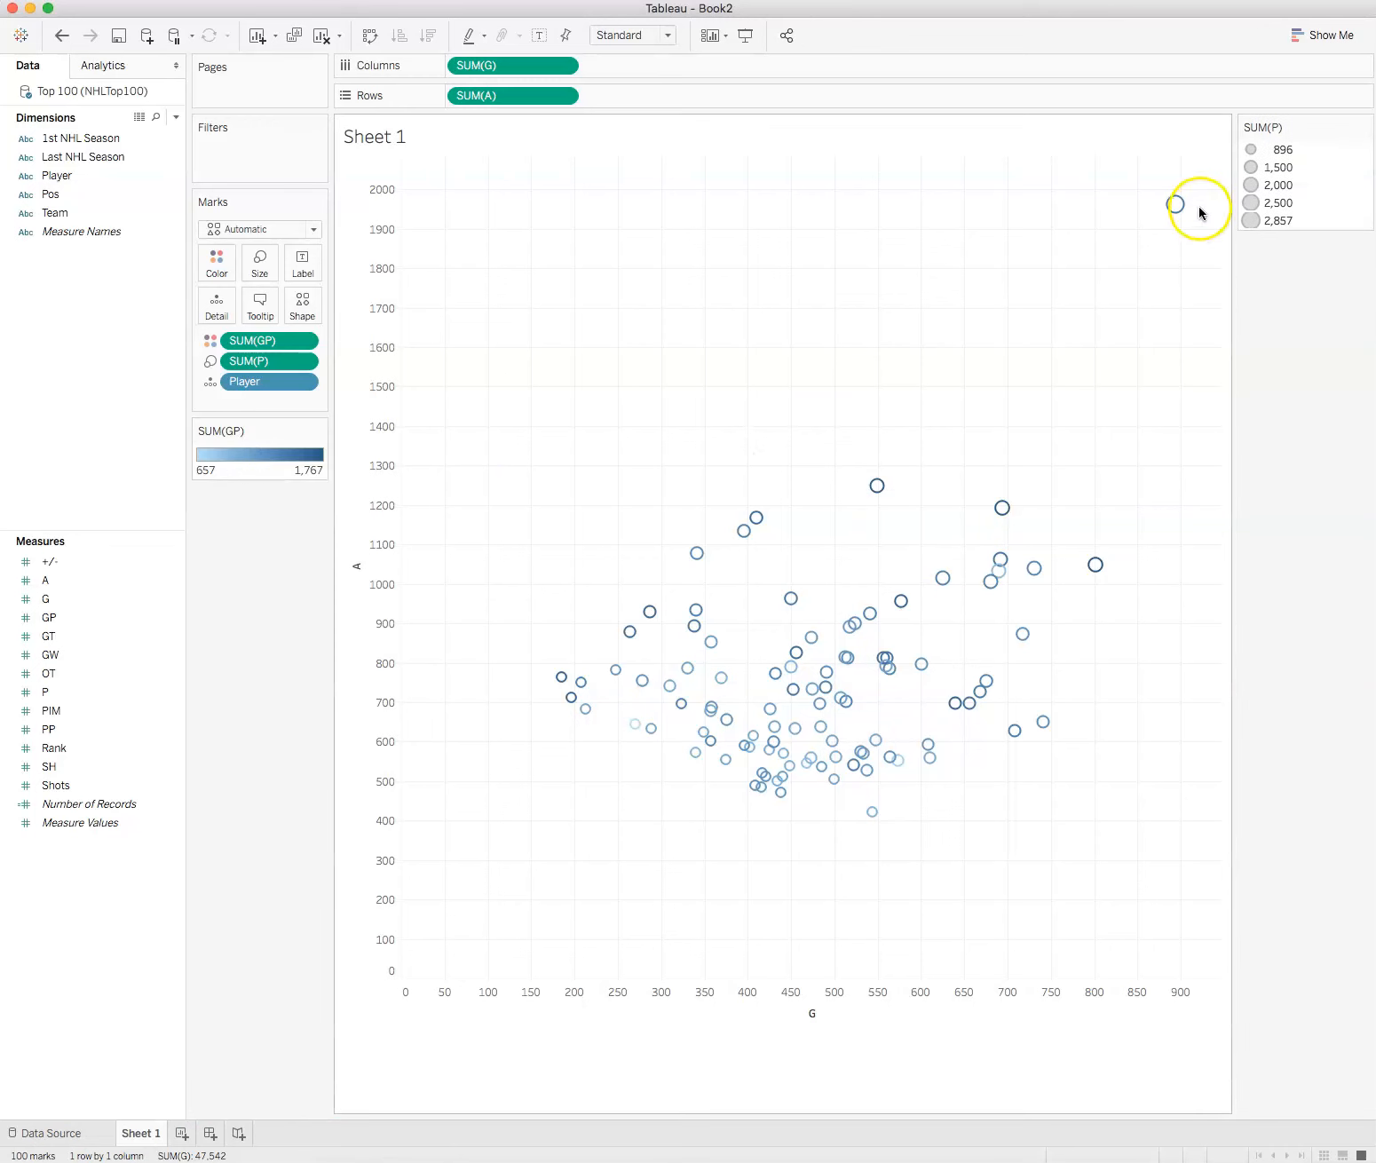
pyautogui.moveTo(1324, 124); pyautogui.dragTo(257, 533)
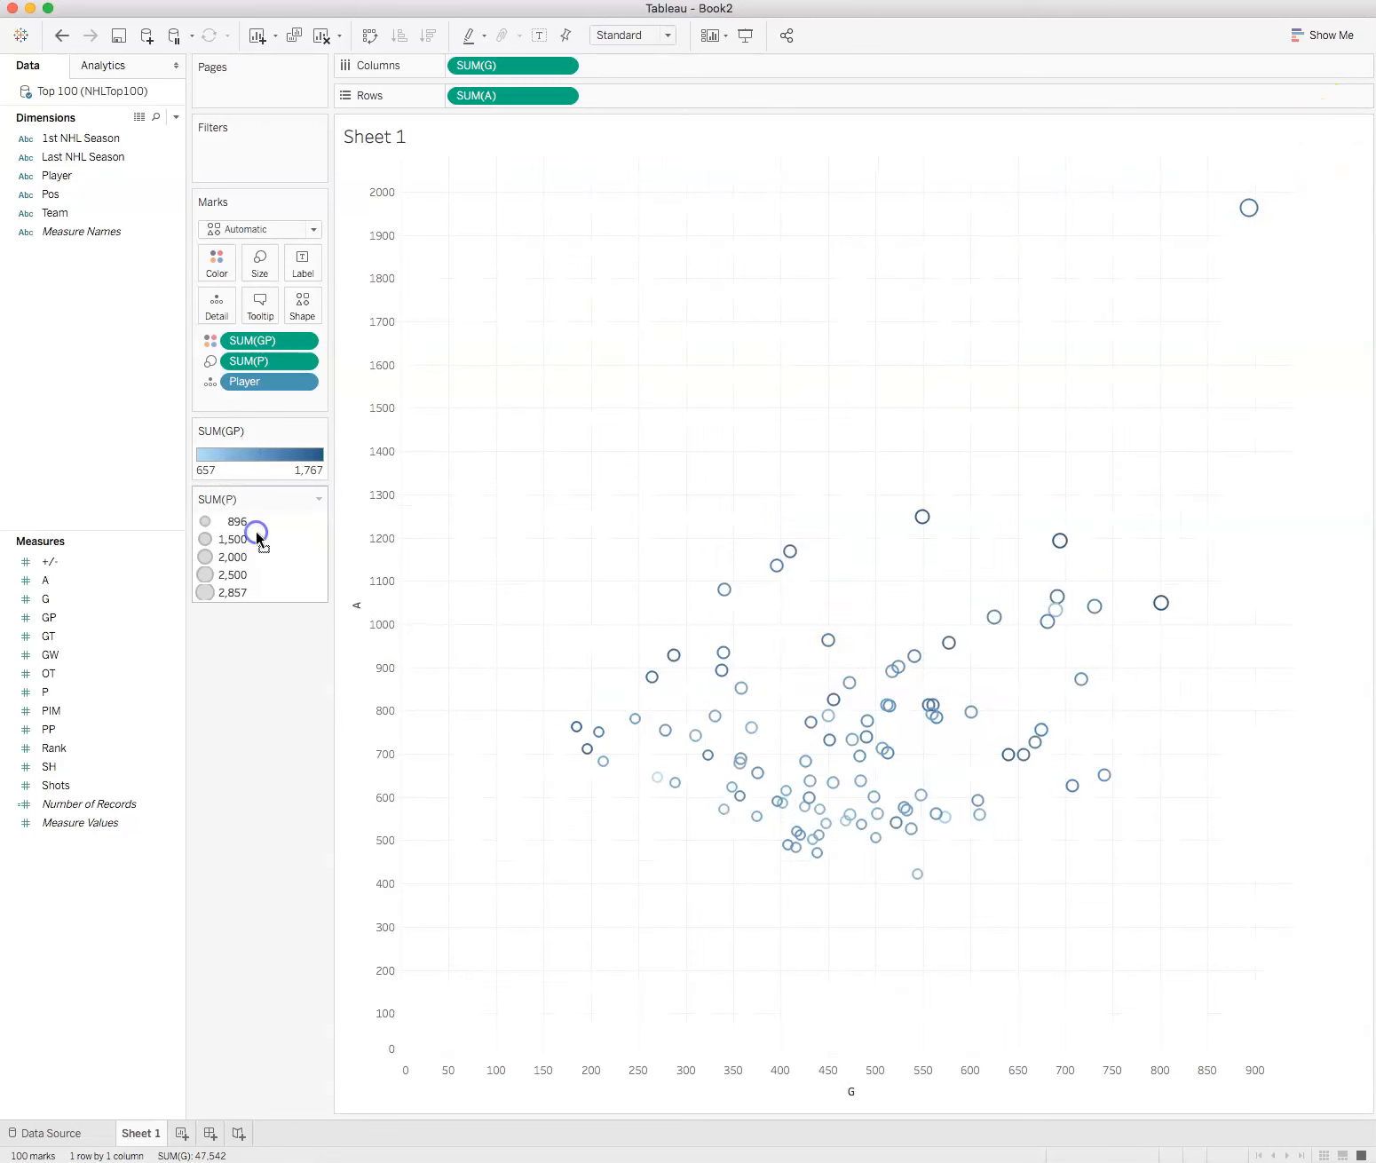
# Step: Examine individual marks across the scatter plot to compare their color, size and player details
pyautogui.moveTo(1035, 742)
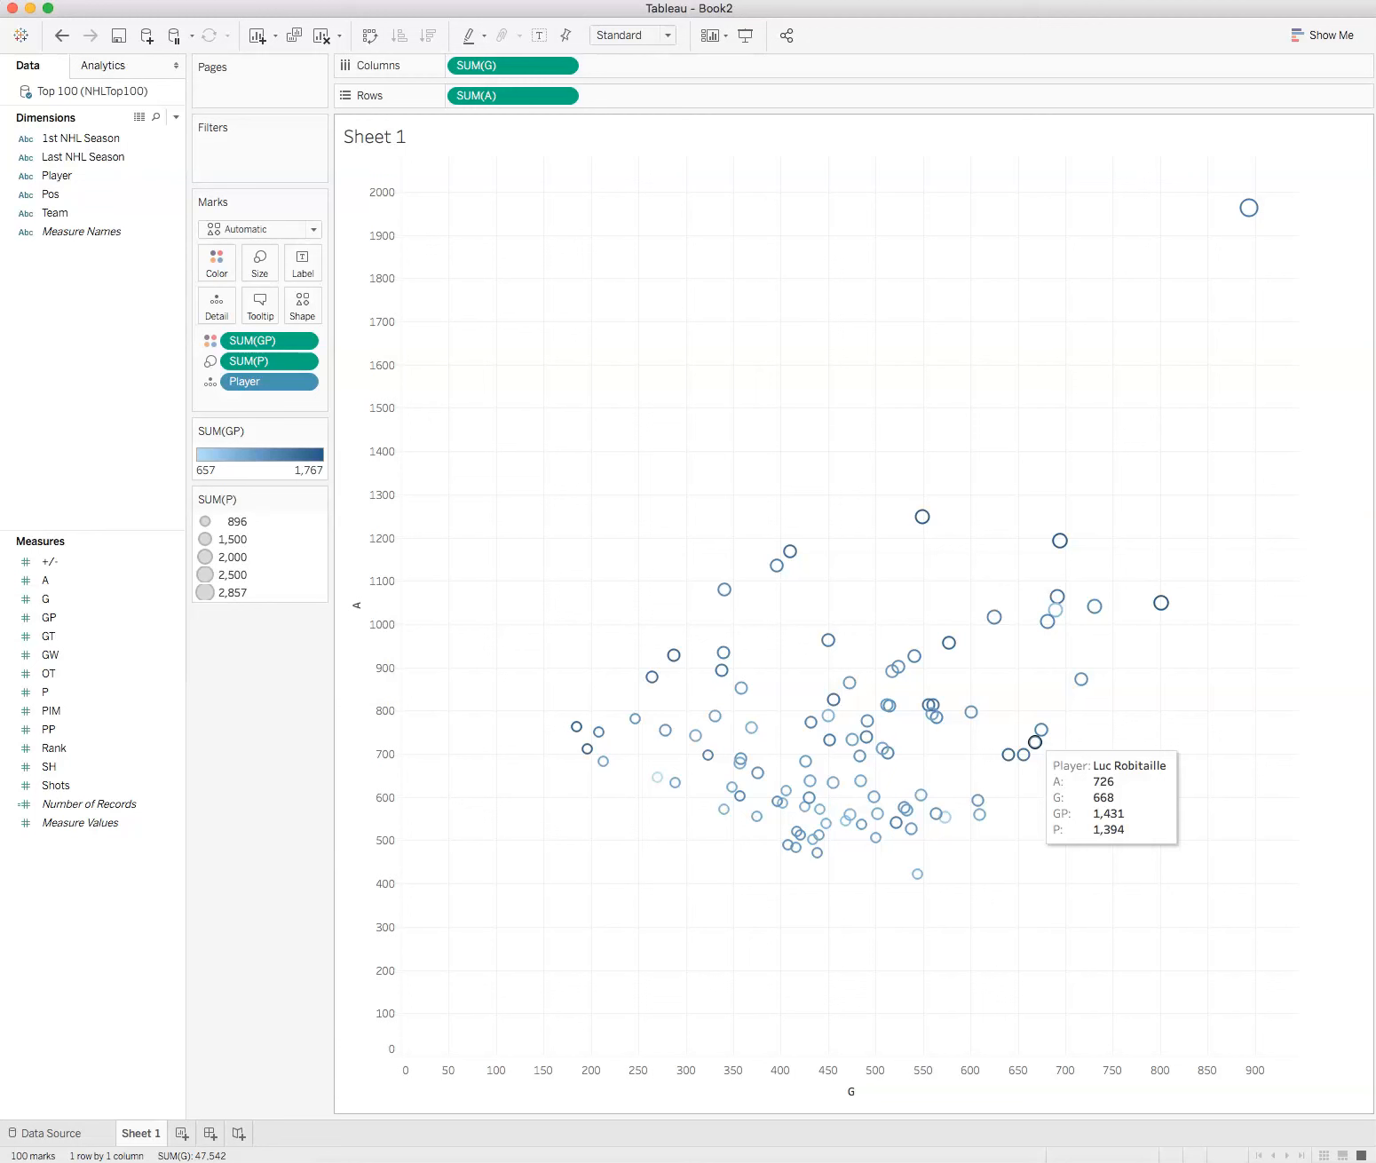
pyautogui.click(597, 799)
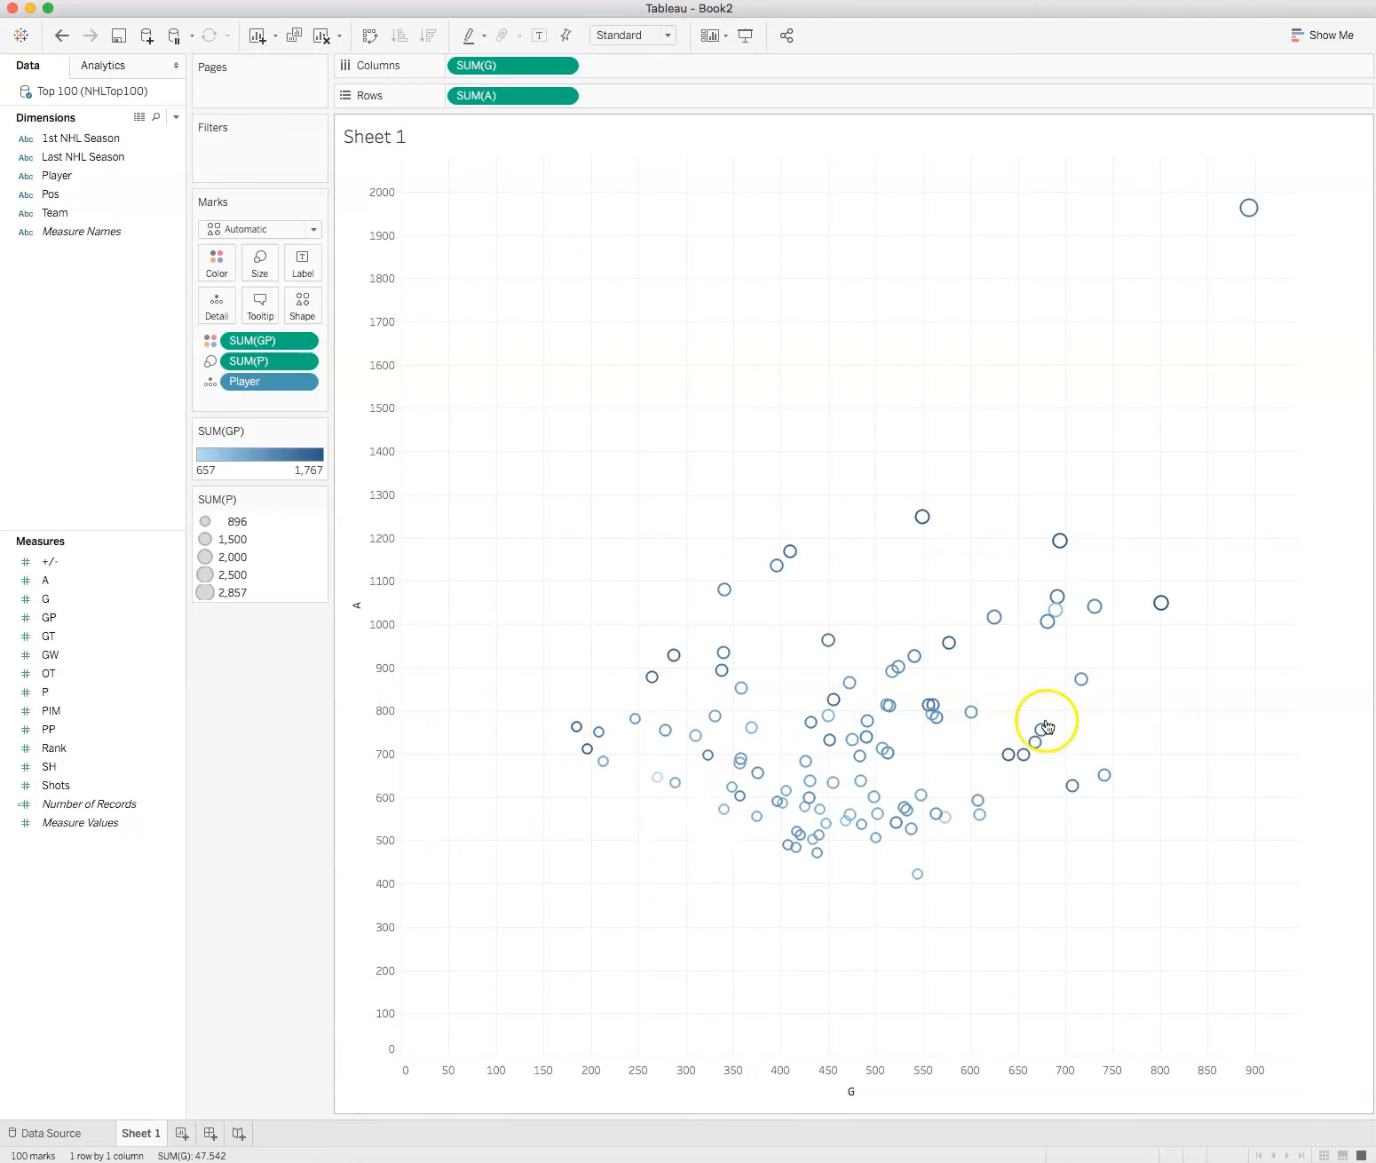
pyautogui.moveTo(1068, 554)
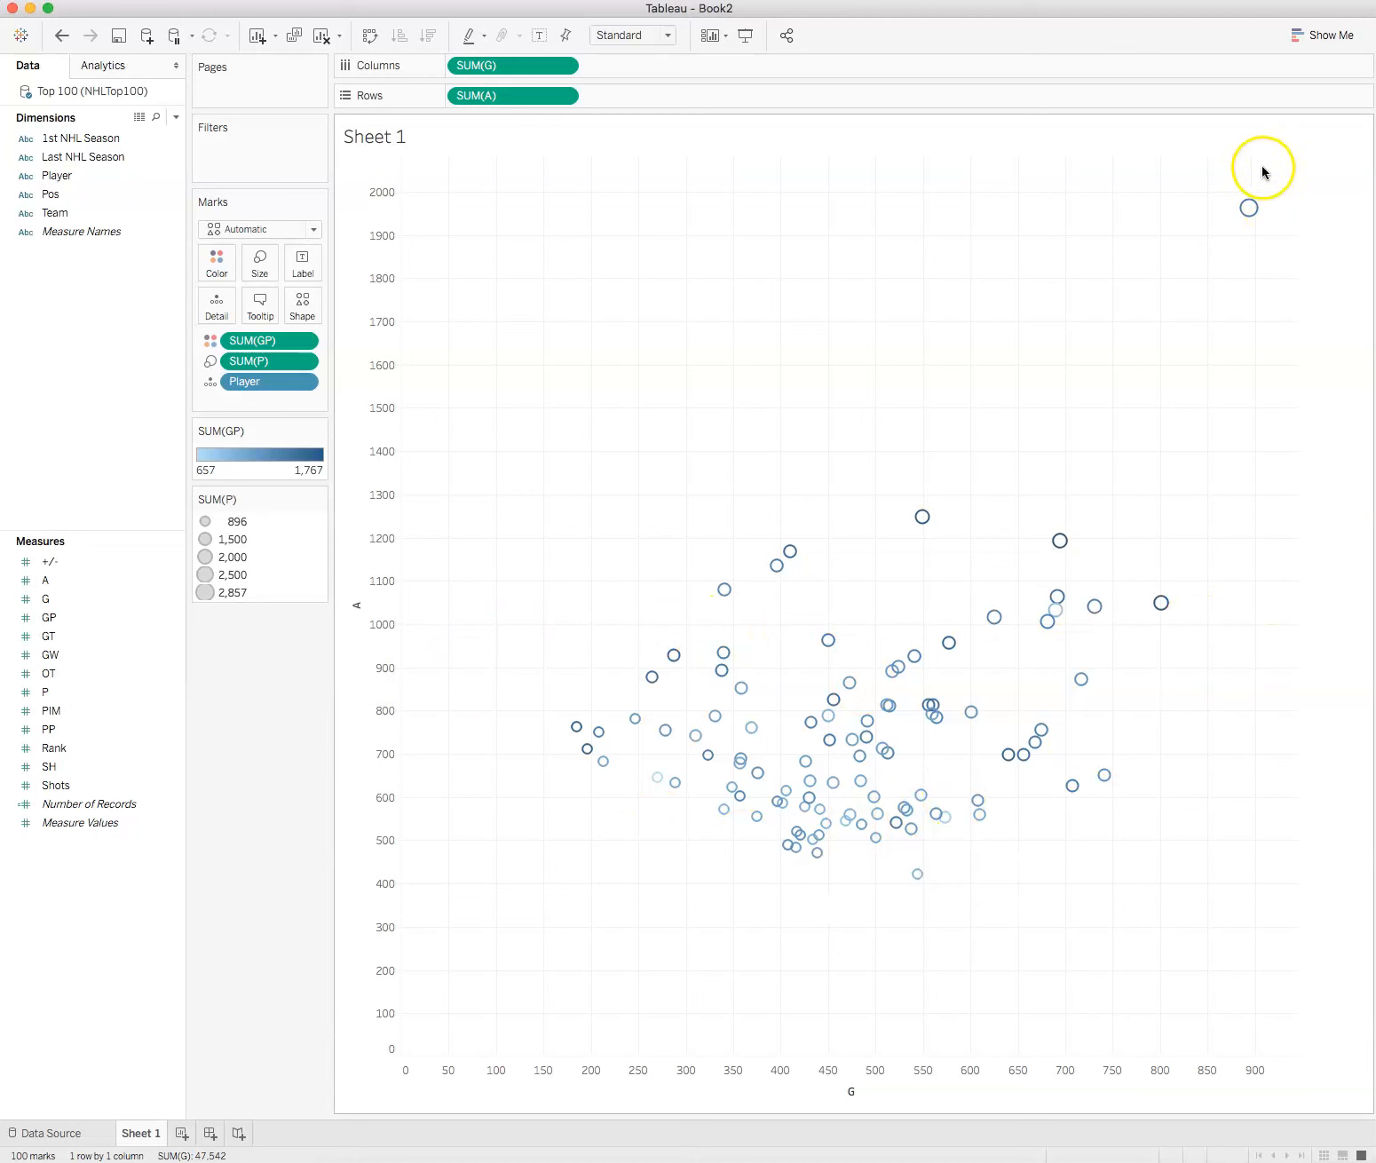
pyautogui.moveTo(638, 721)
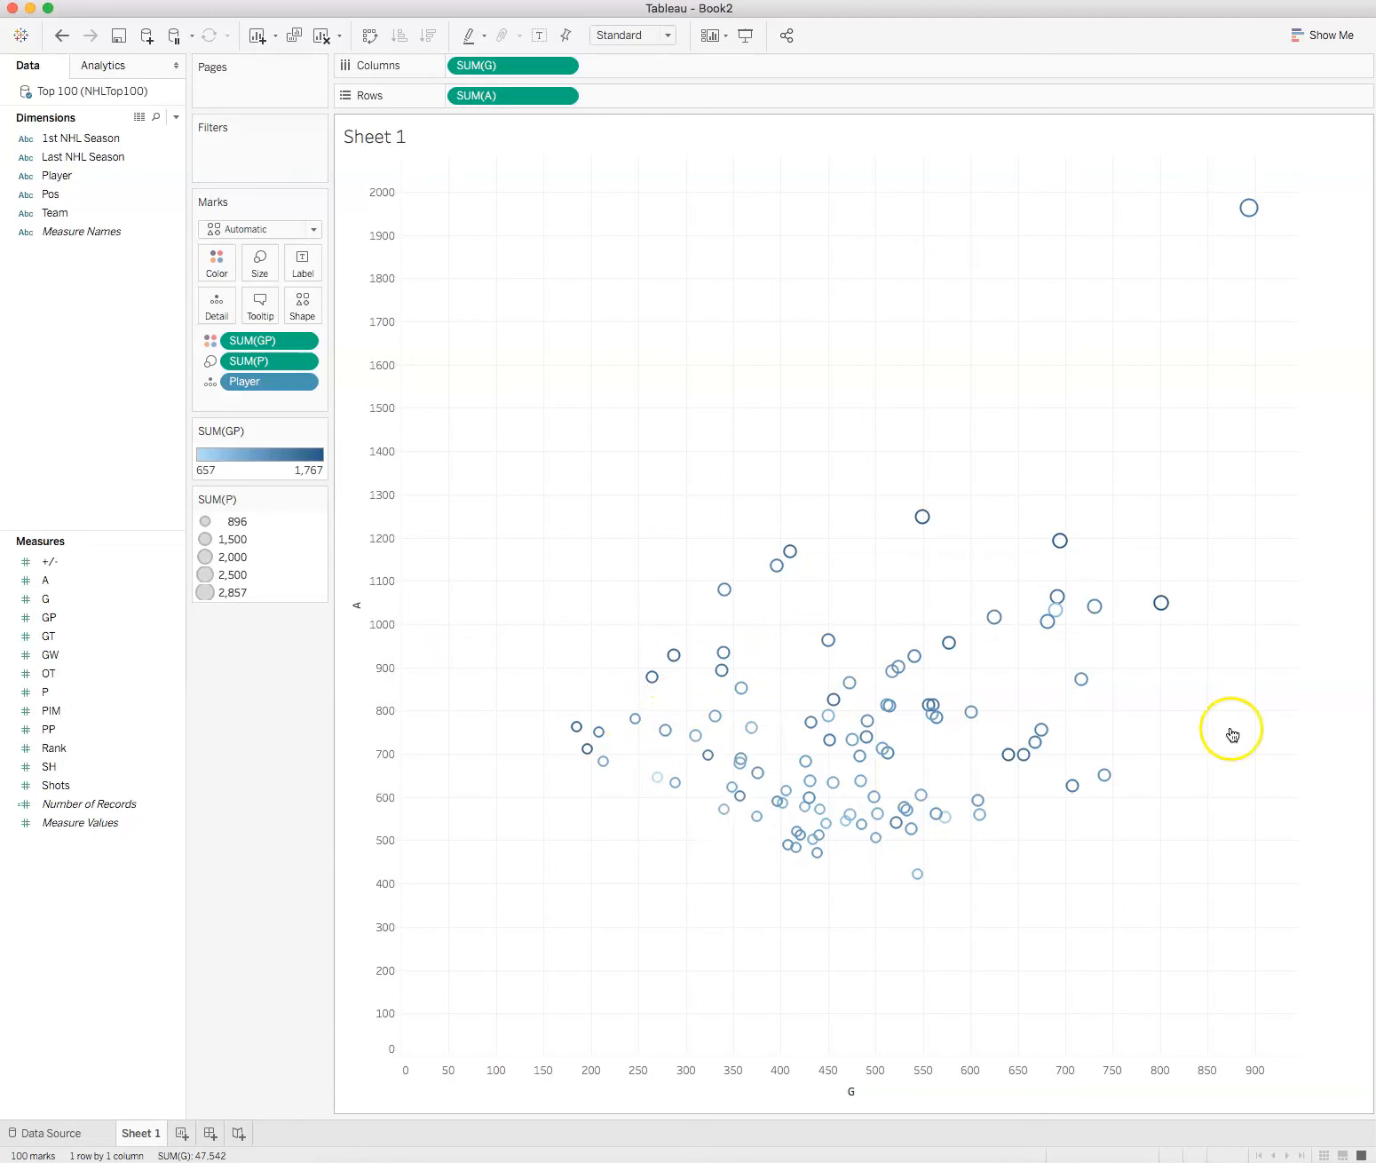
pyautogui.moveTo(1252, 213)
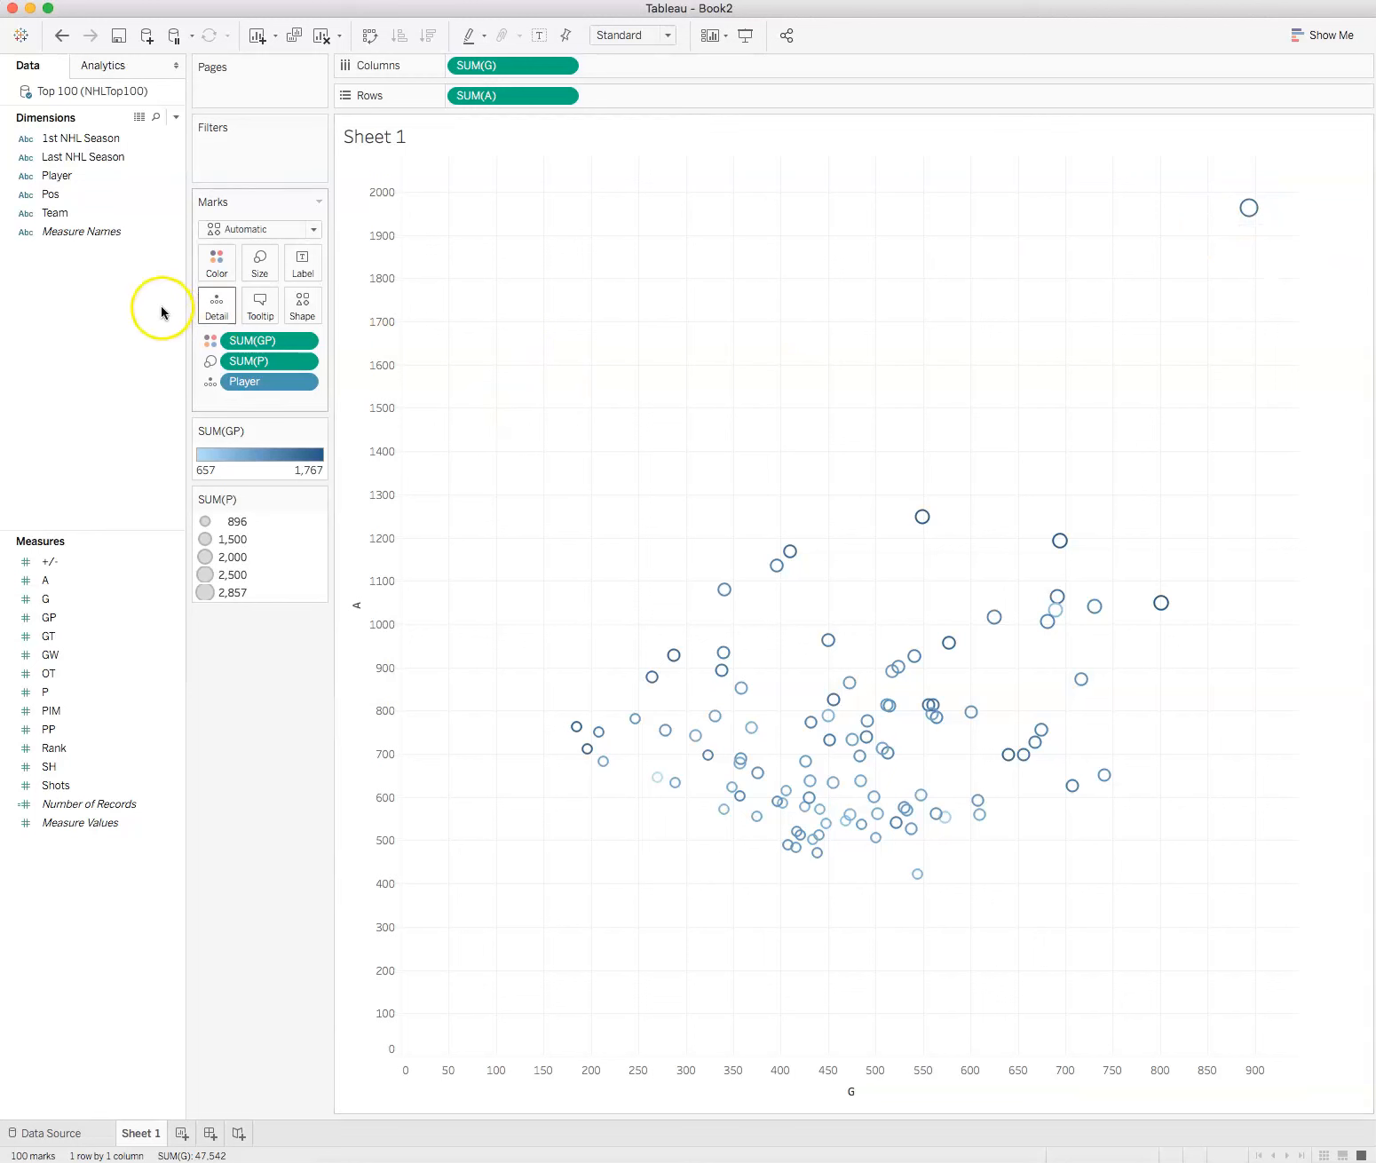
# Step: Change the color palette for GP to Orange-Blue-White Diverging
pyautogui.click(260, 263)
pyautogui.click(226, 268)
pyautogui.click(246, 330)
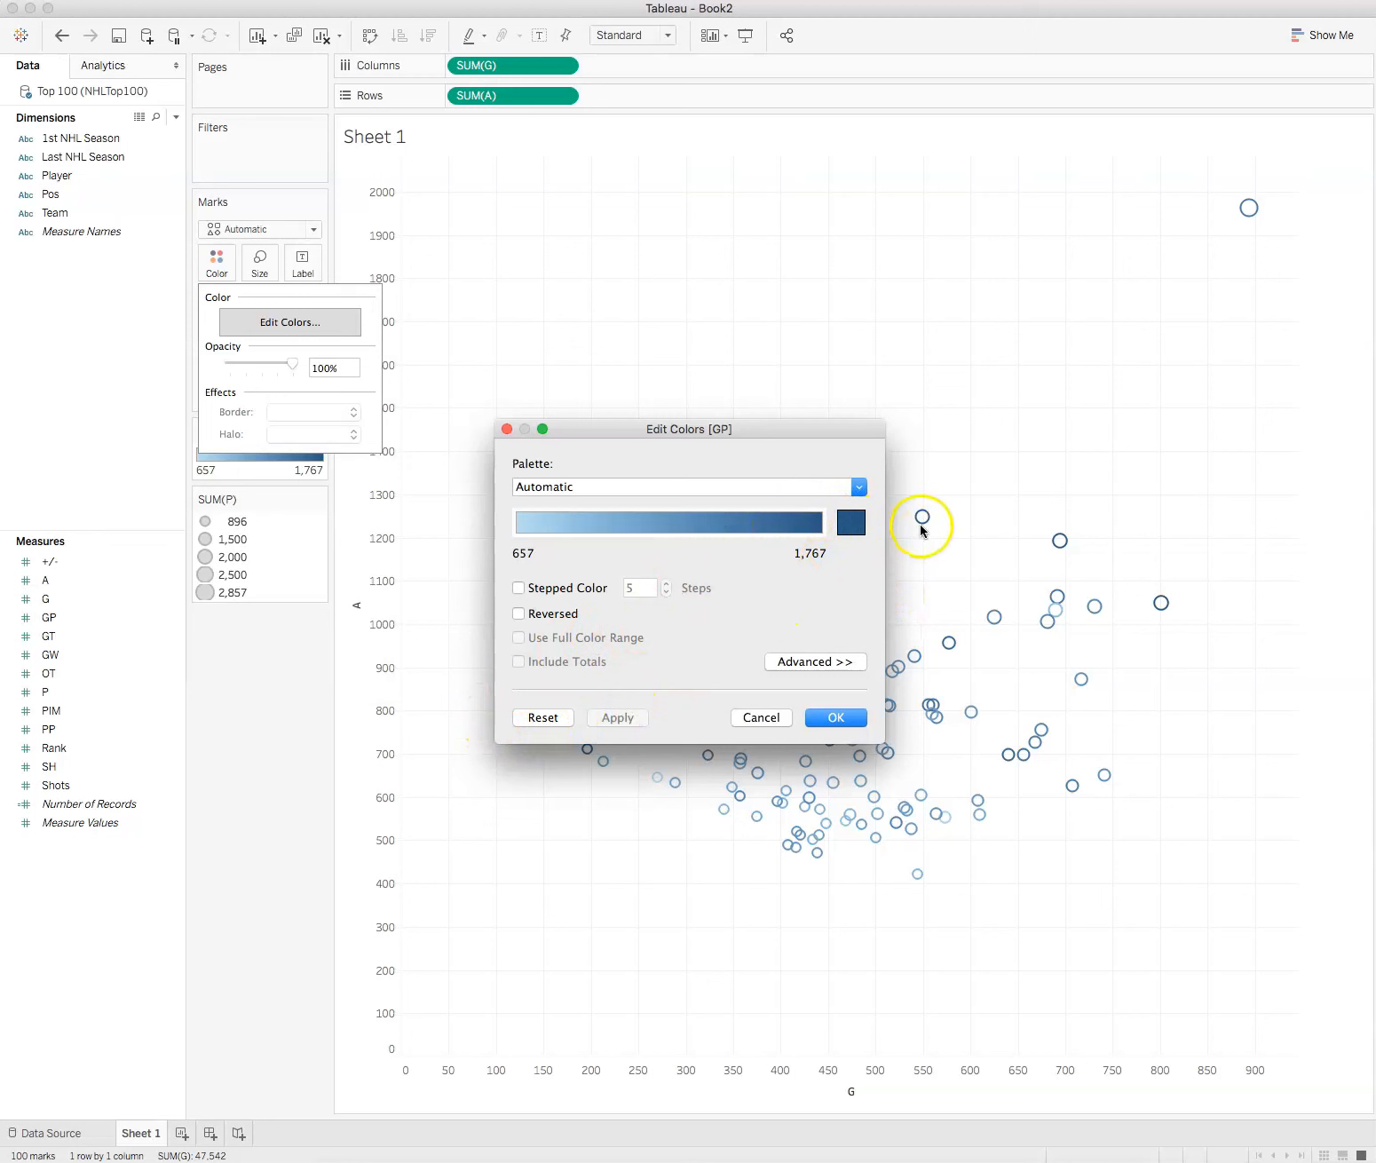
pyautogui.click(858, 487)
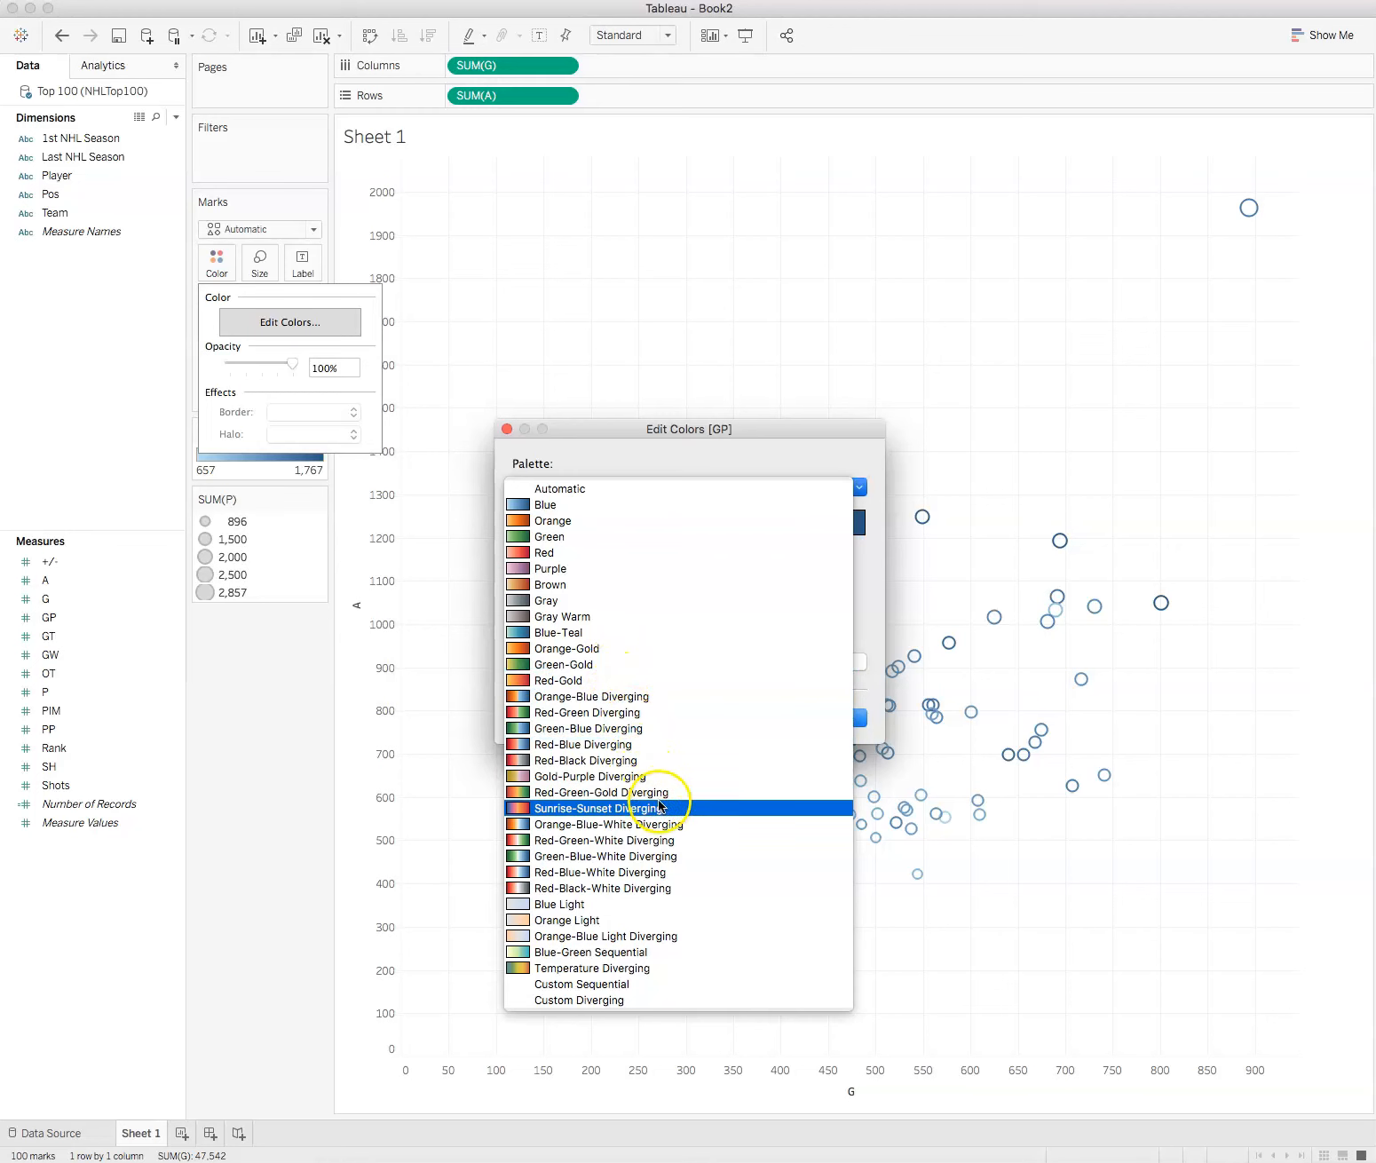
pyautogui.click(682, 825)
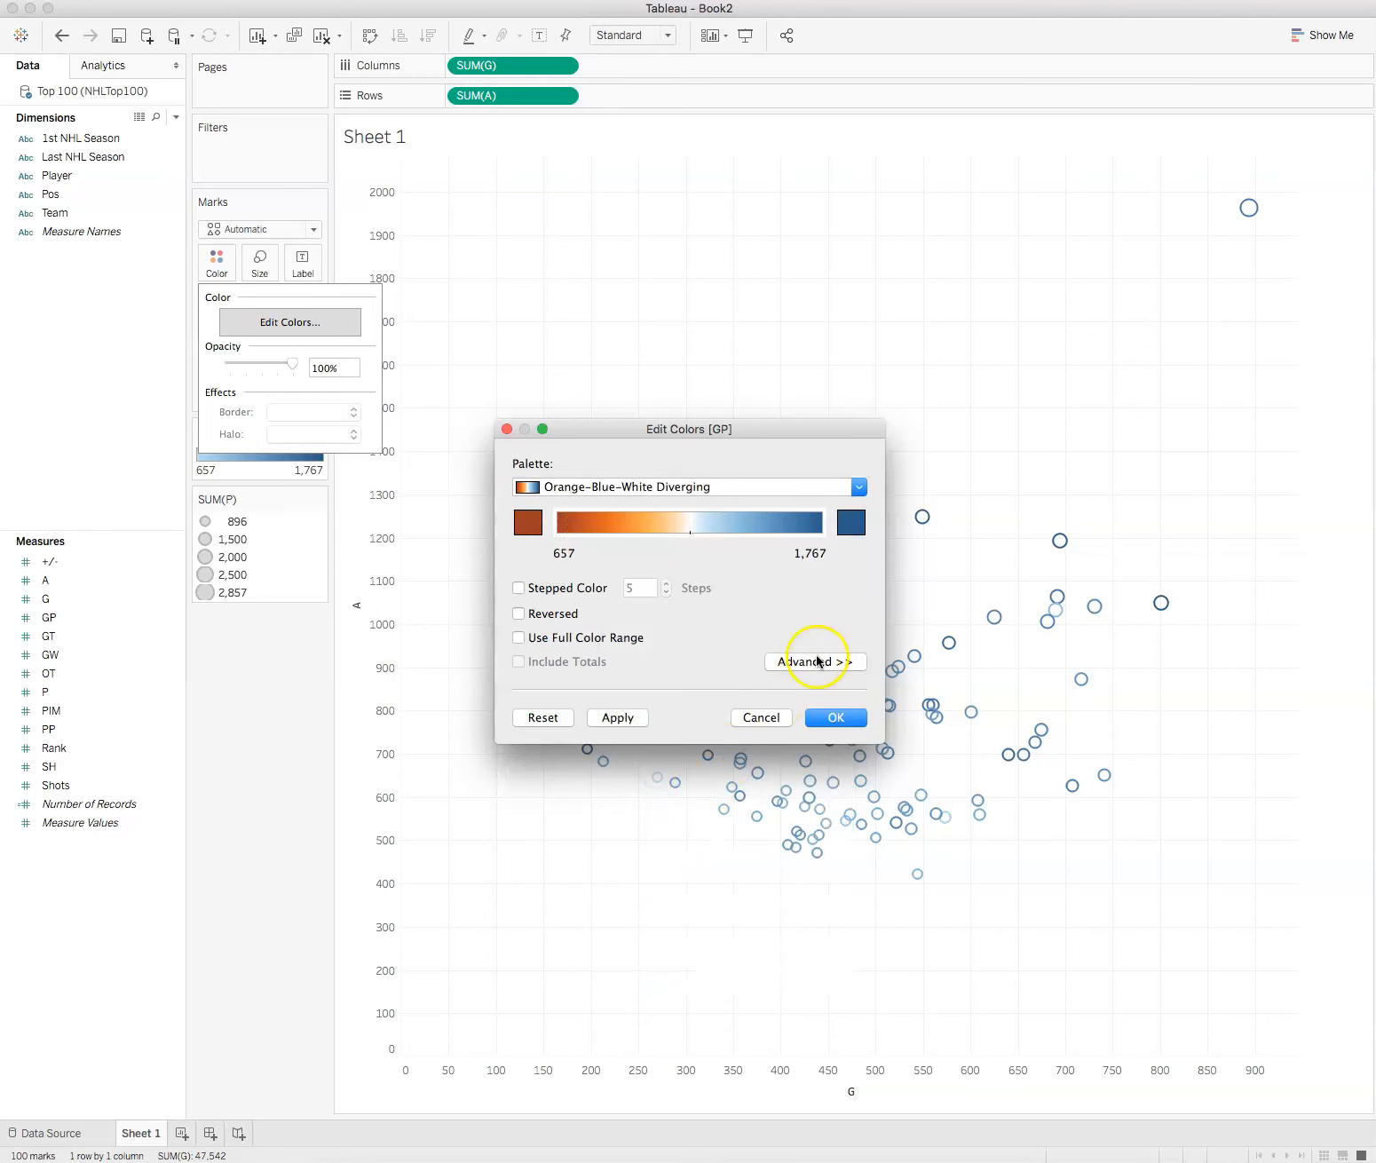
pyautogui.click(835, 716)
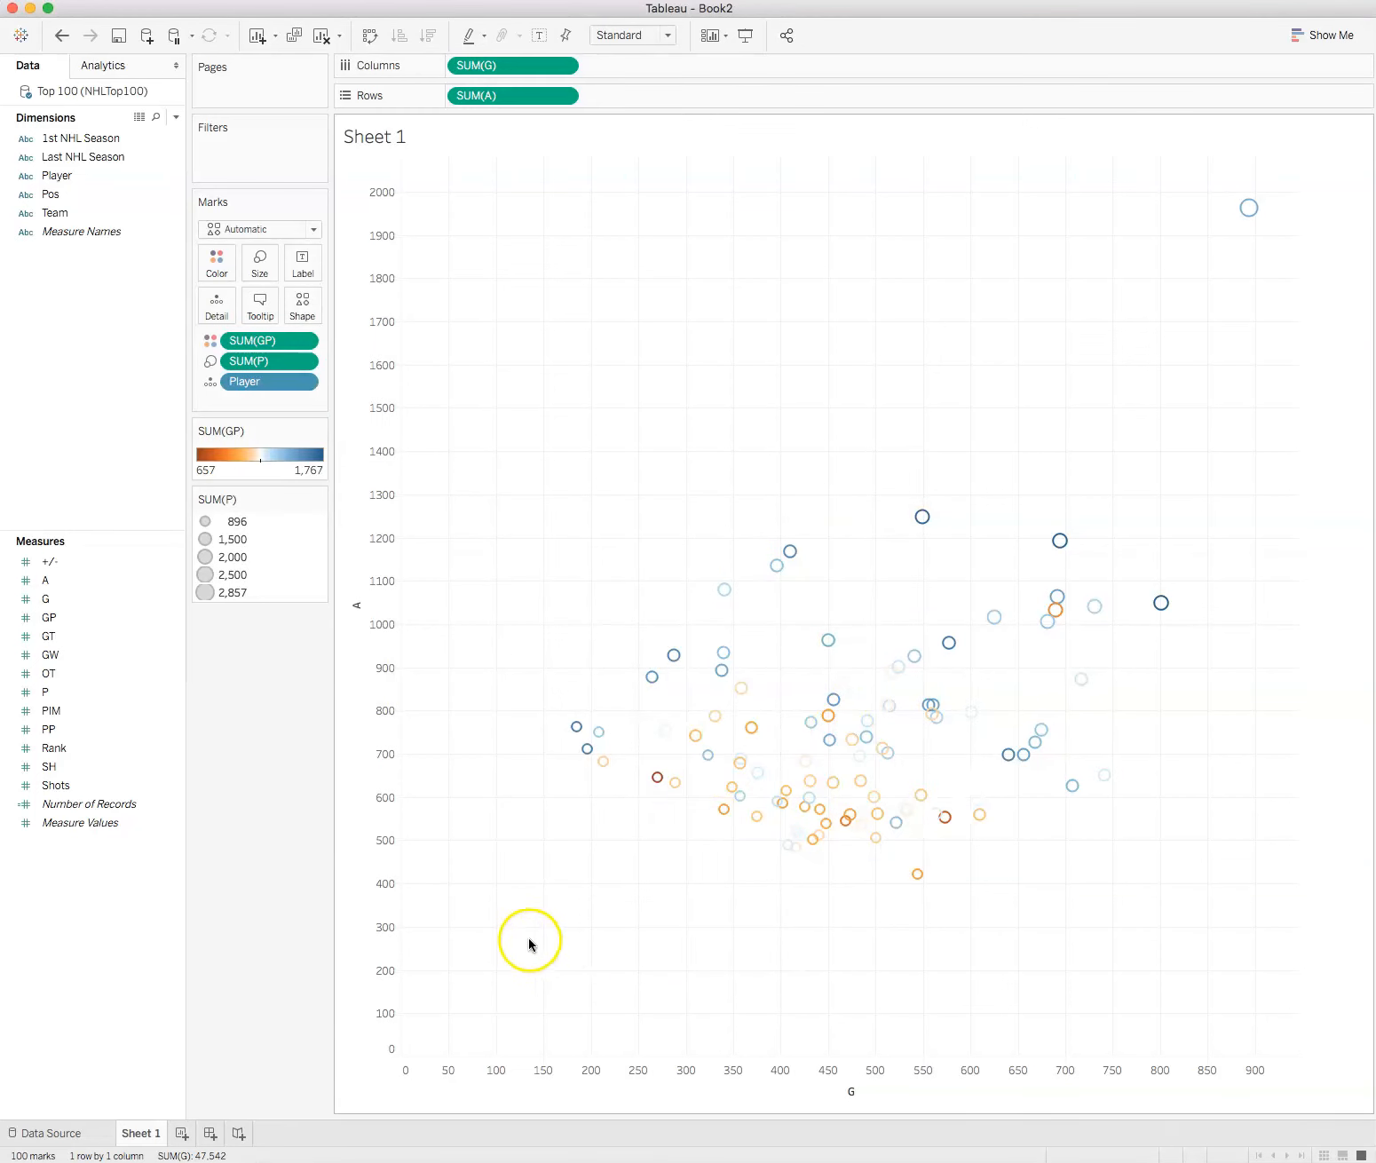
pyautogui.click(260, 255)
pyautogui.click(268, 269)
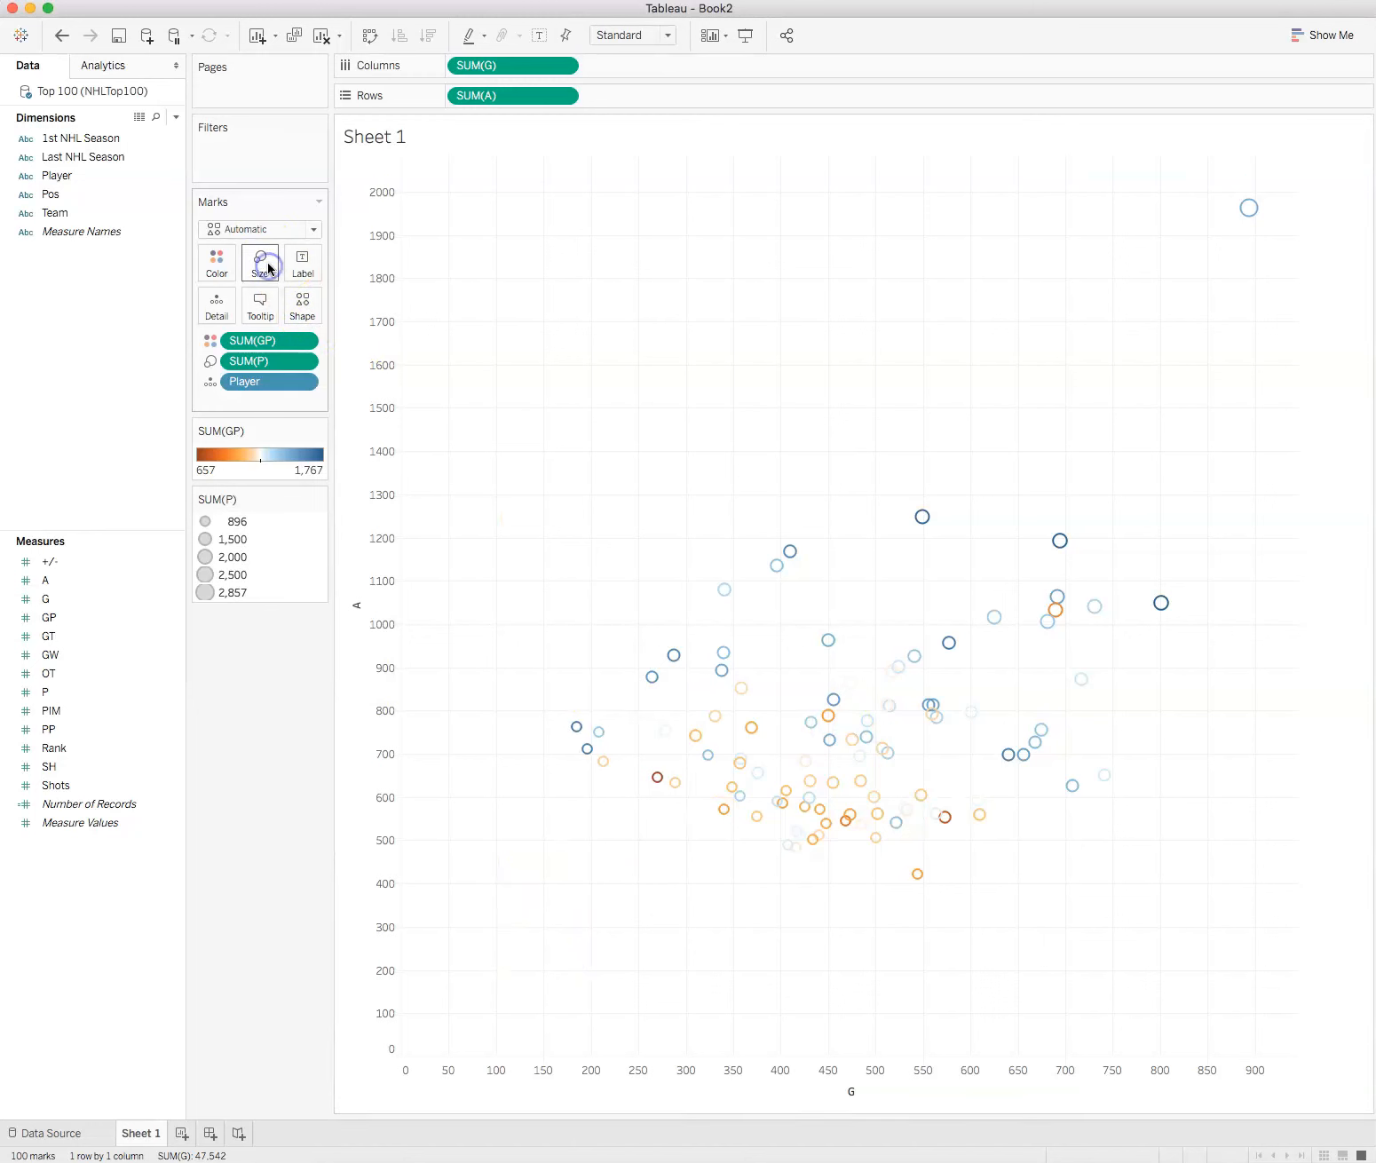
pyautogui.click(307, 364)
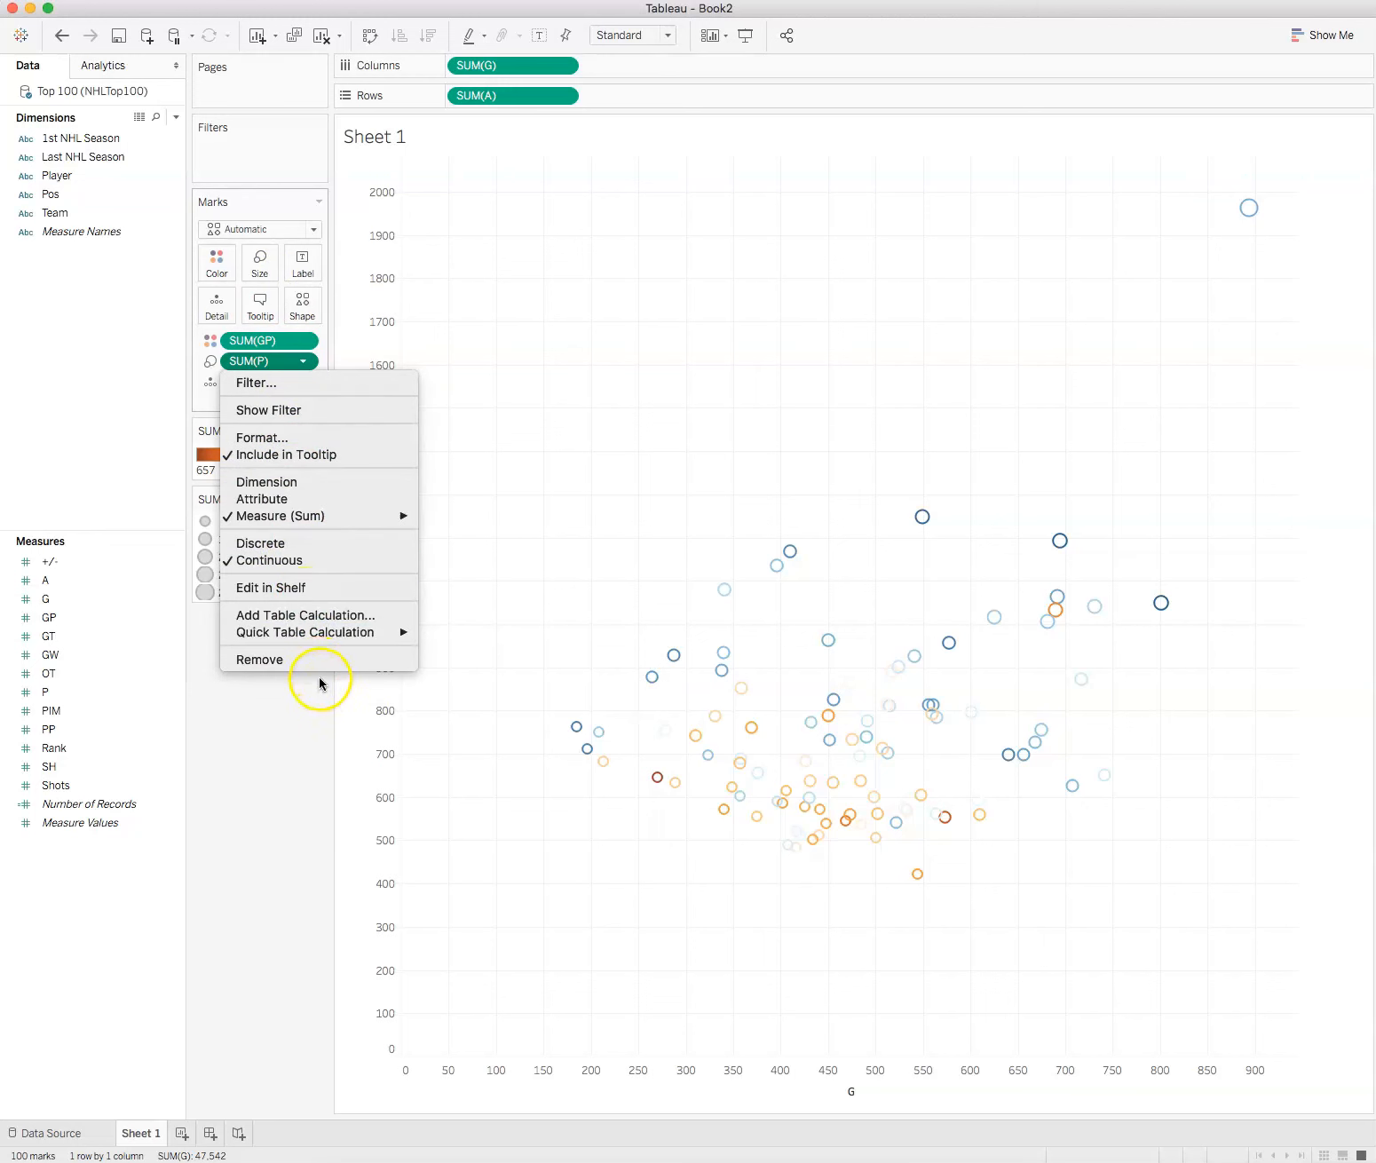
pyautogui.click(253, 438)
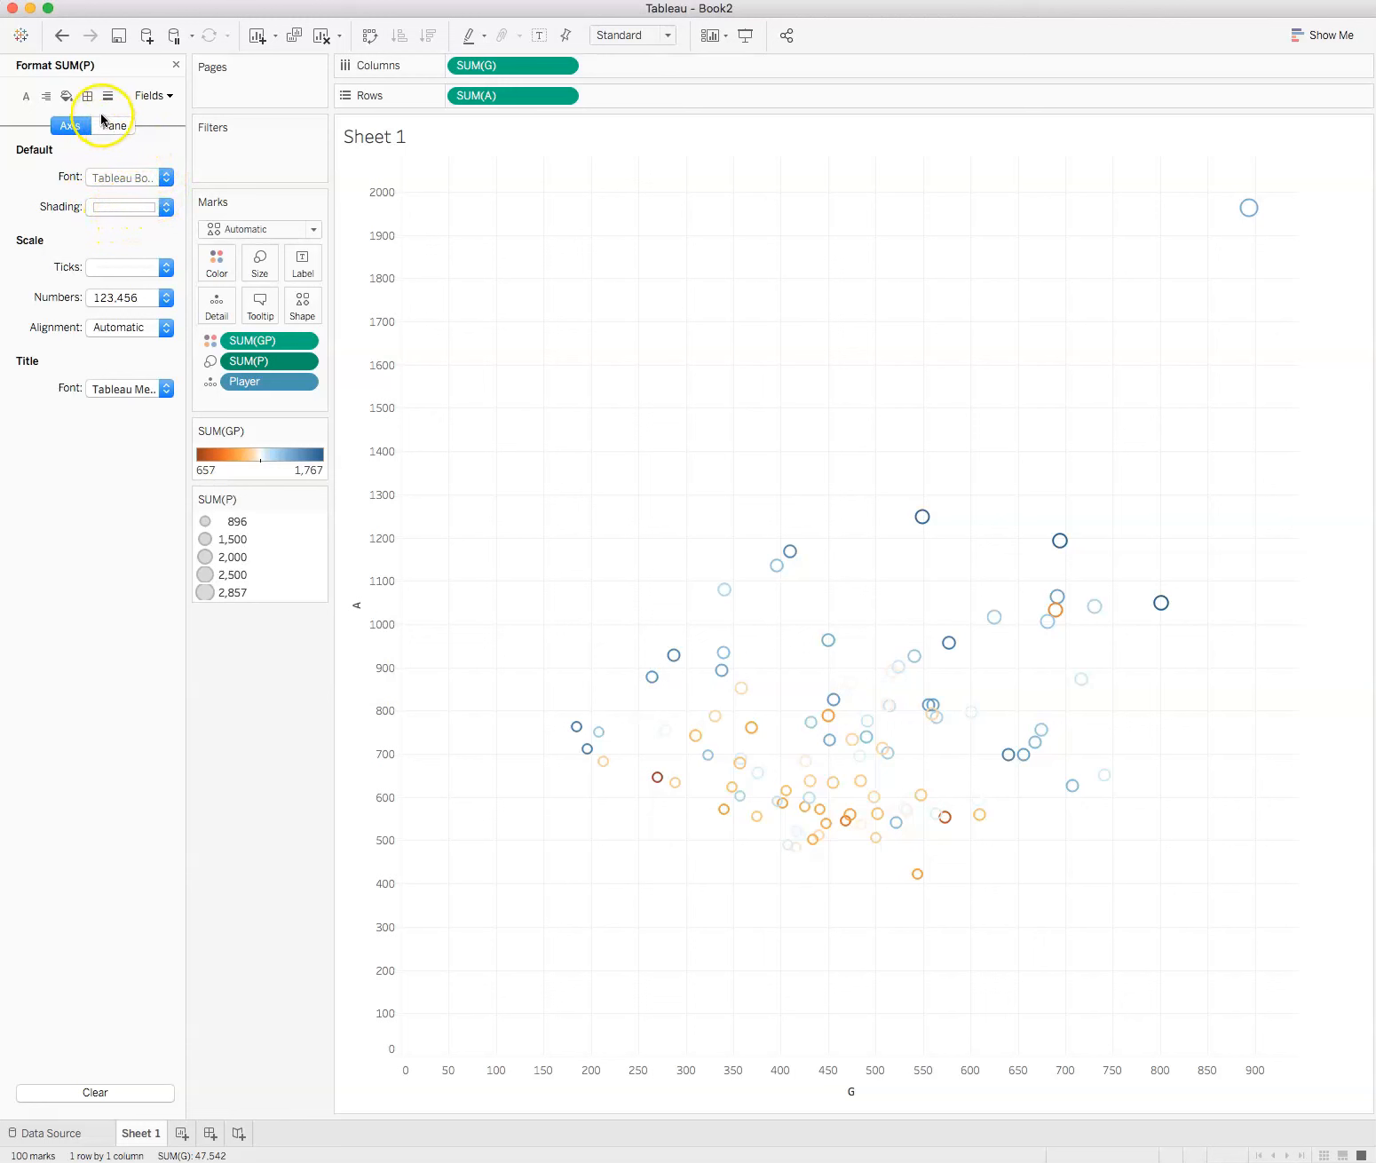
pyautogui.click(175, 66)
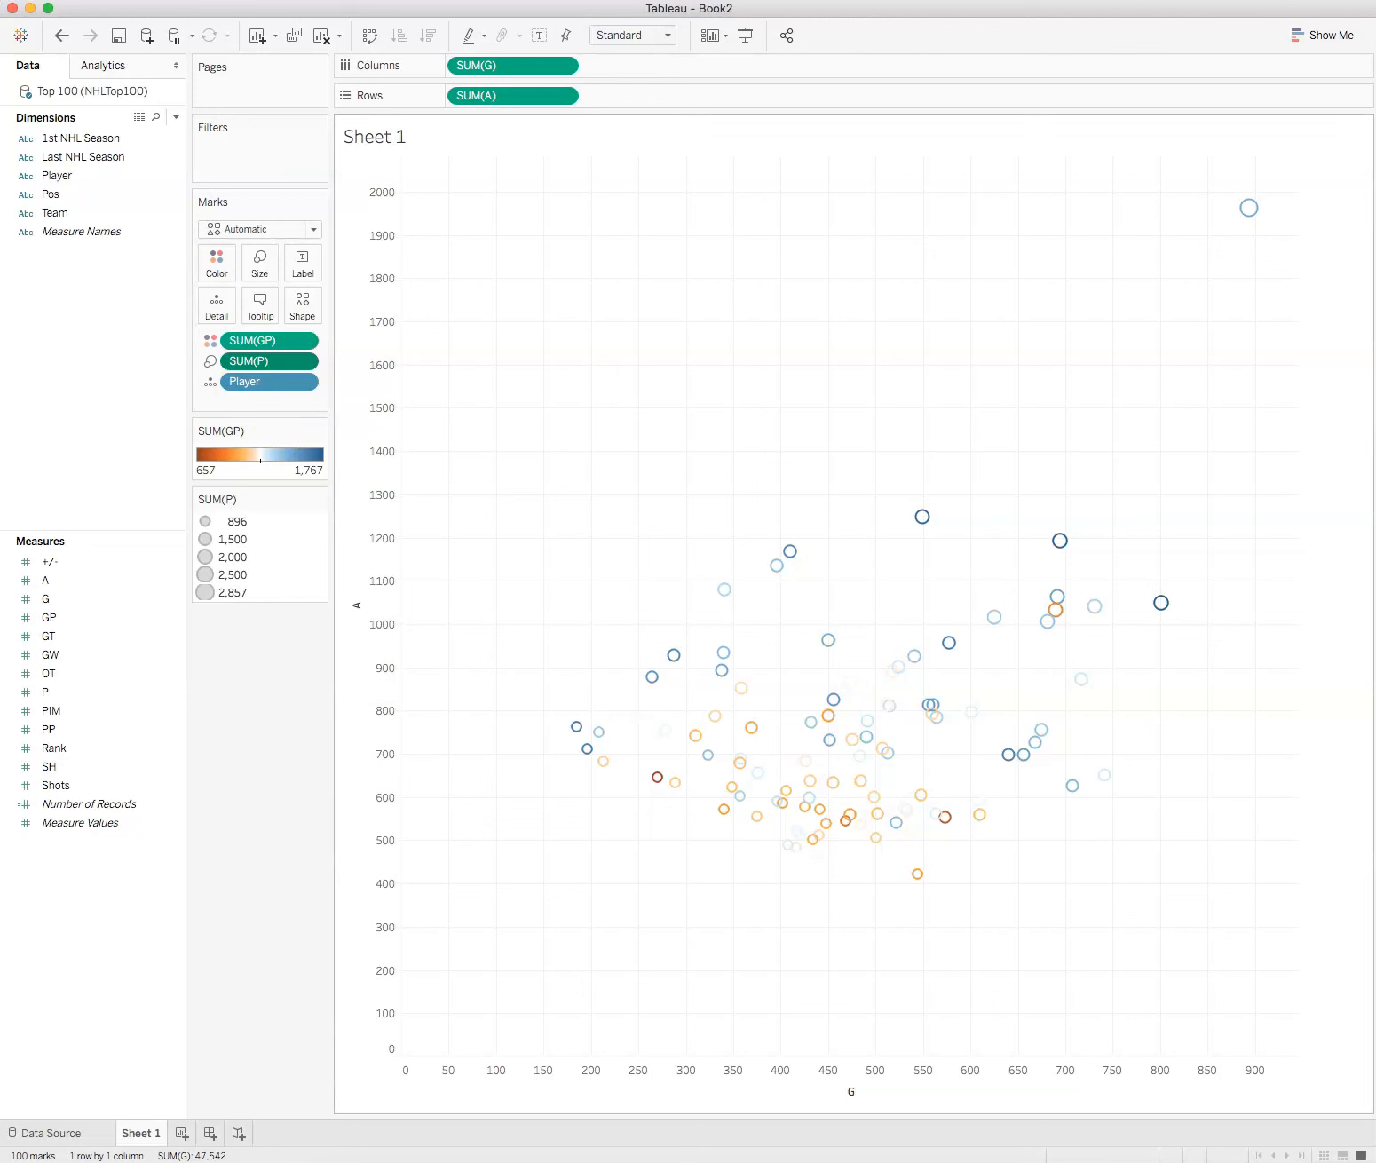
pyautogui.click(215, 265)
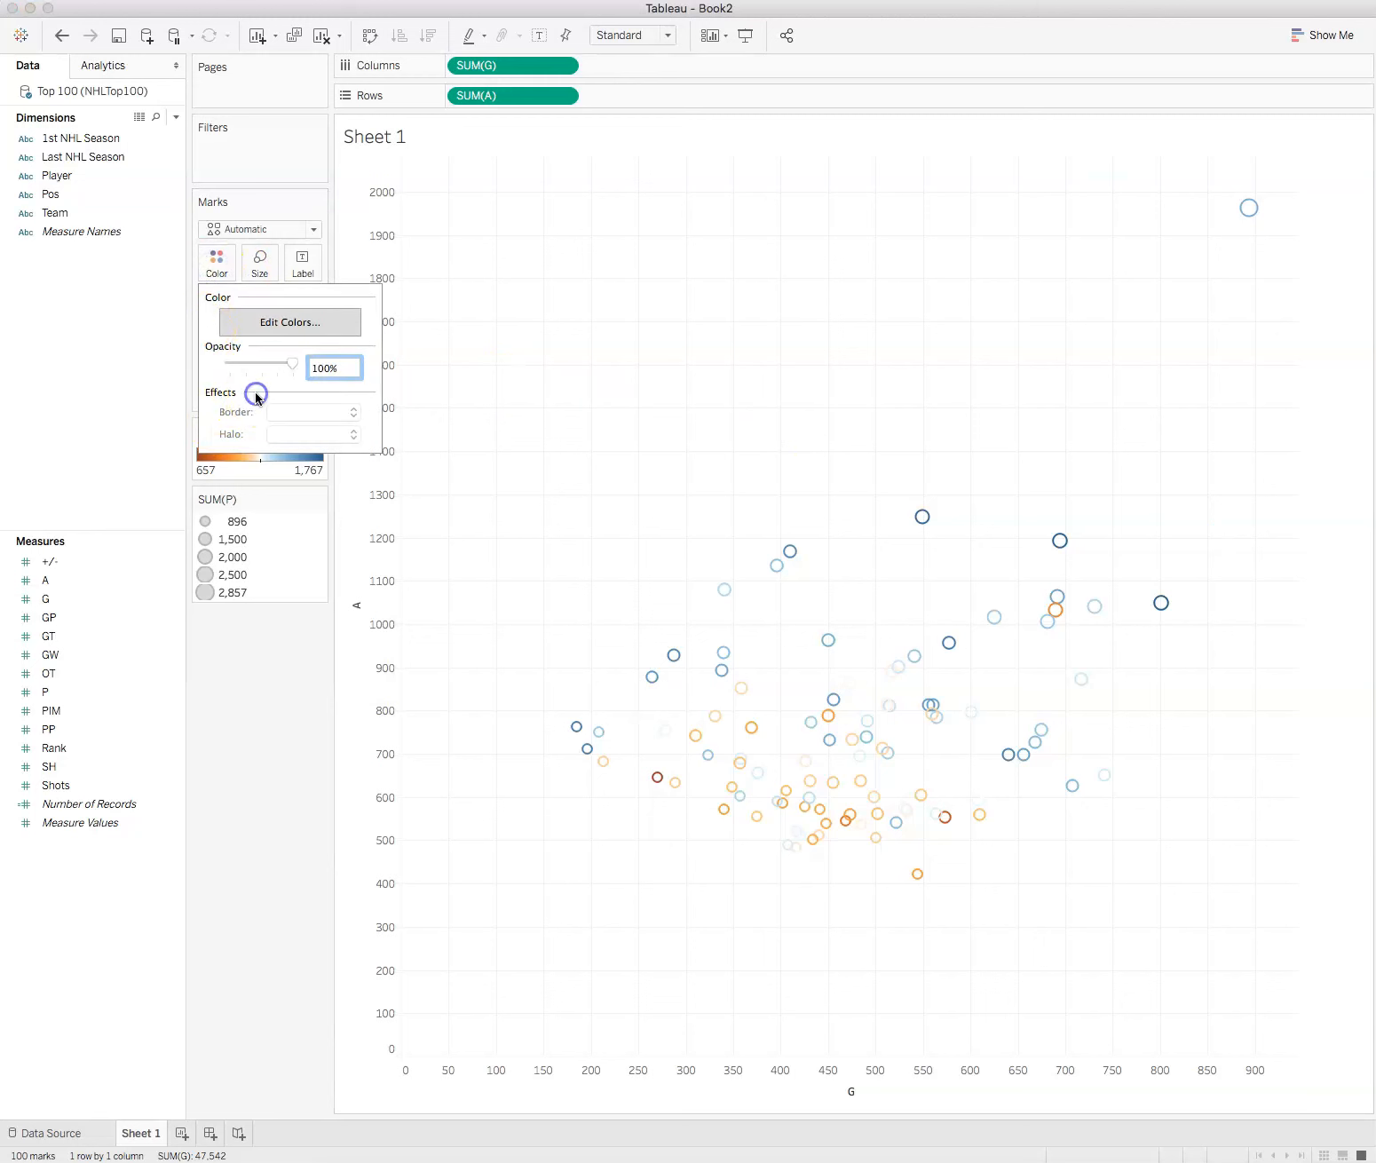
pyautogui.moveTo(290, 364)
pyautogui.mouseDown()
pyautogui.moveTo(263, 370)
pyautogui.moveTo(311, 364)
pyautogui.mouseUp()
pyautogui.click(248, 705)
# Step: Change the mark type to Circle and give the circles a black border
pyautogui.click(314, 230)
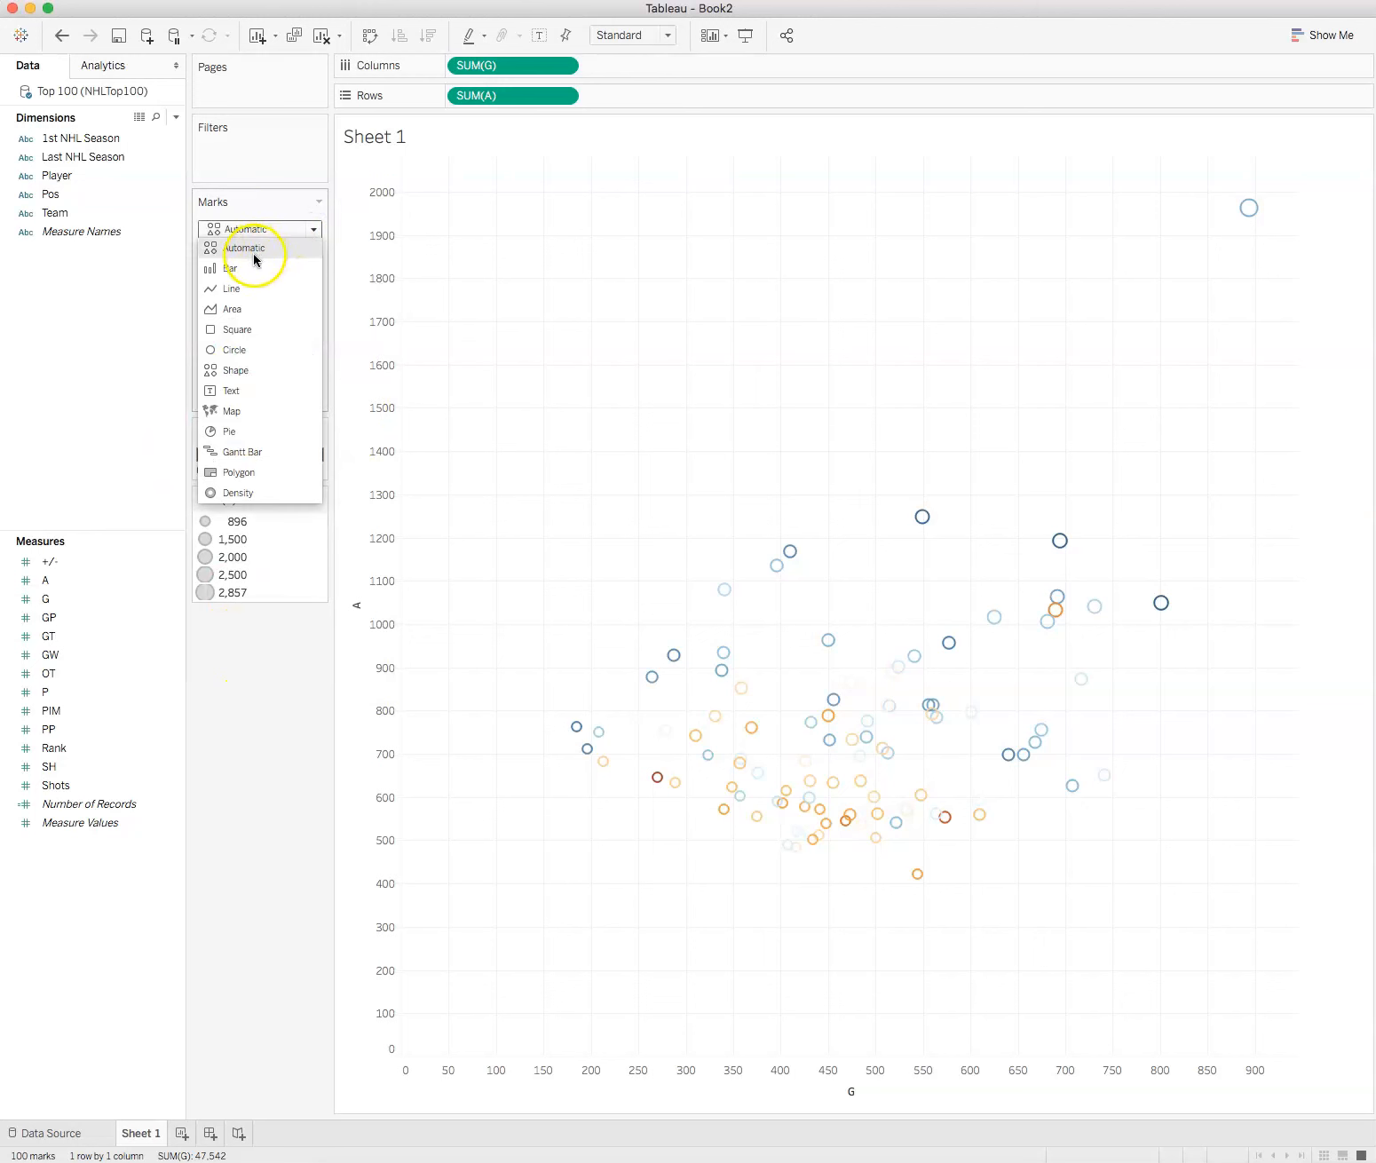
pyautogui.click(227, 352)
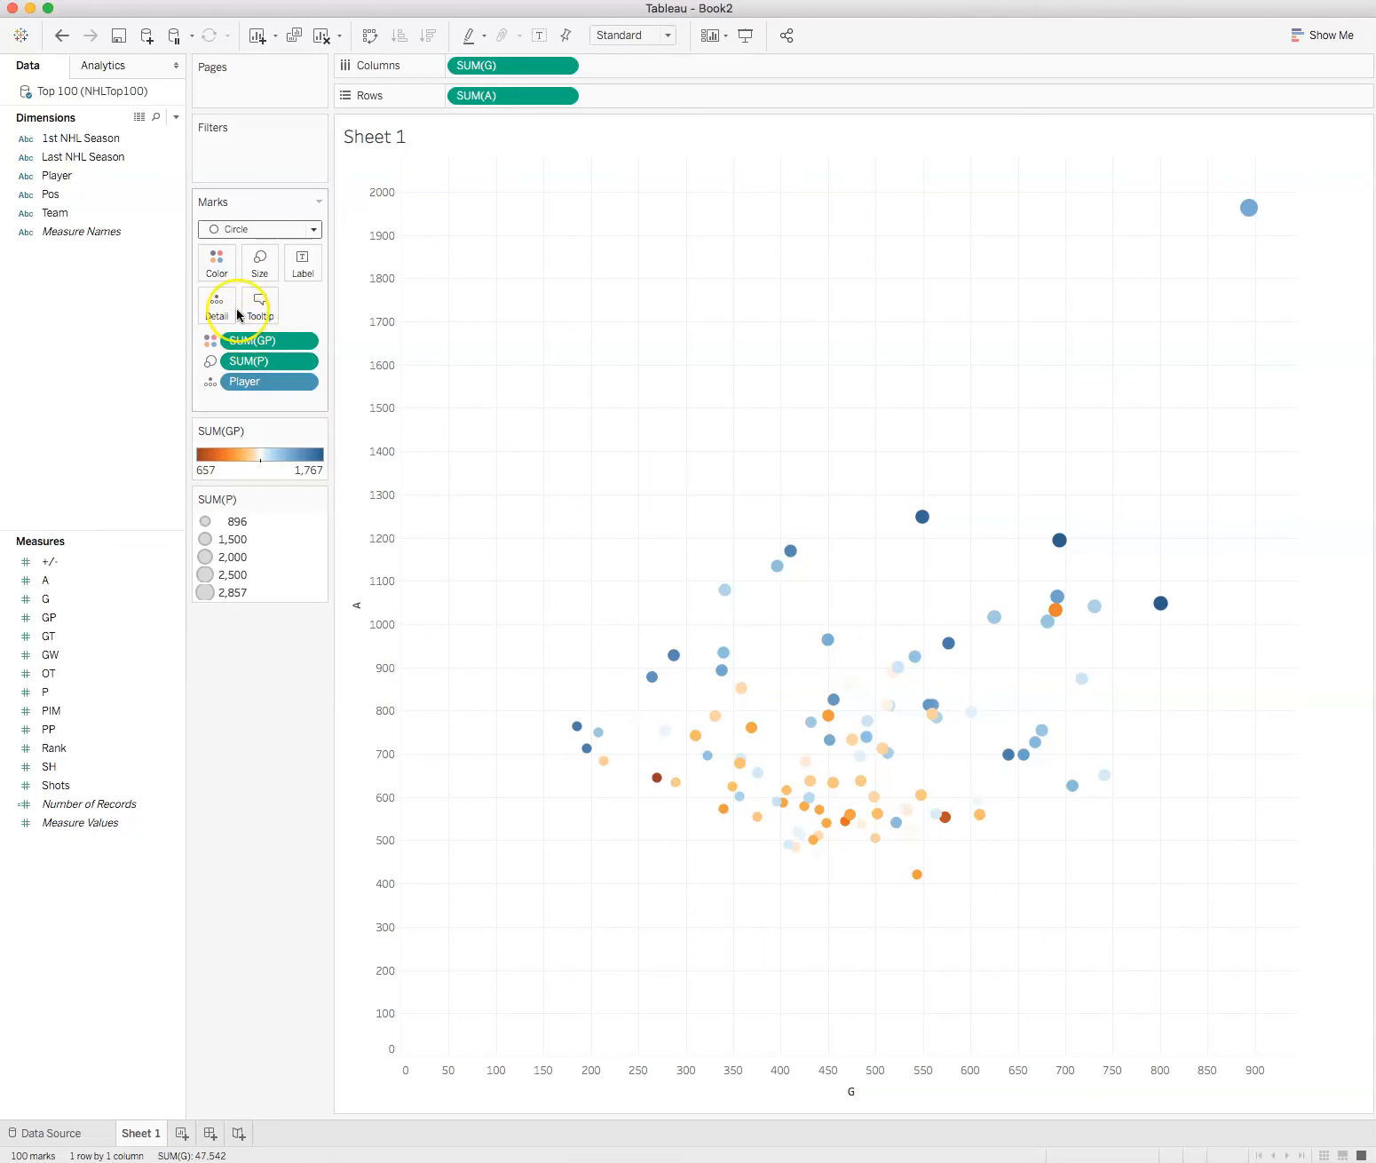
pyautogui.click(222, 269)
pyautogui.click(353, 412)
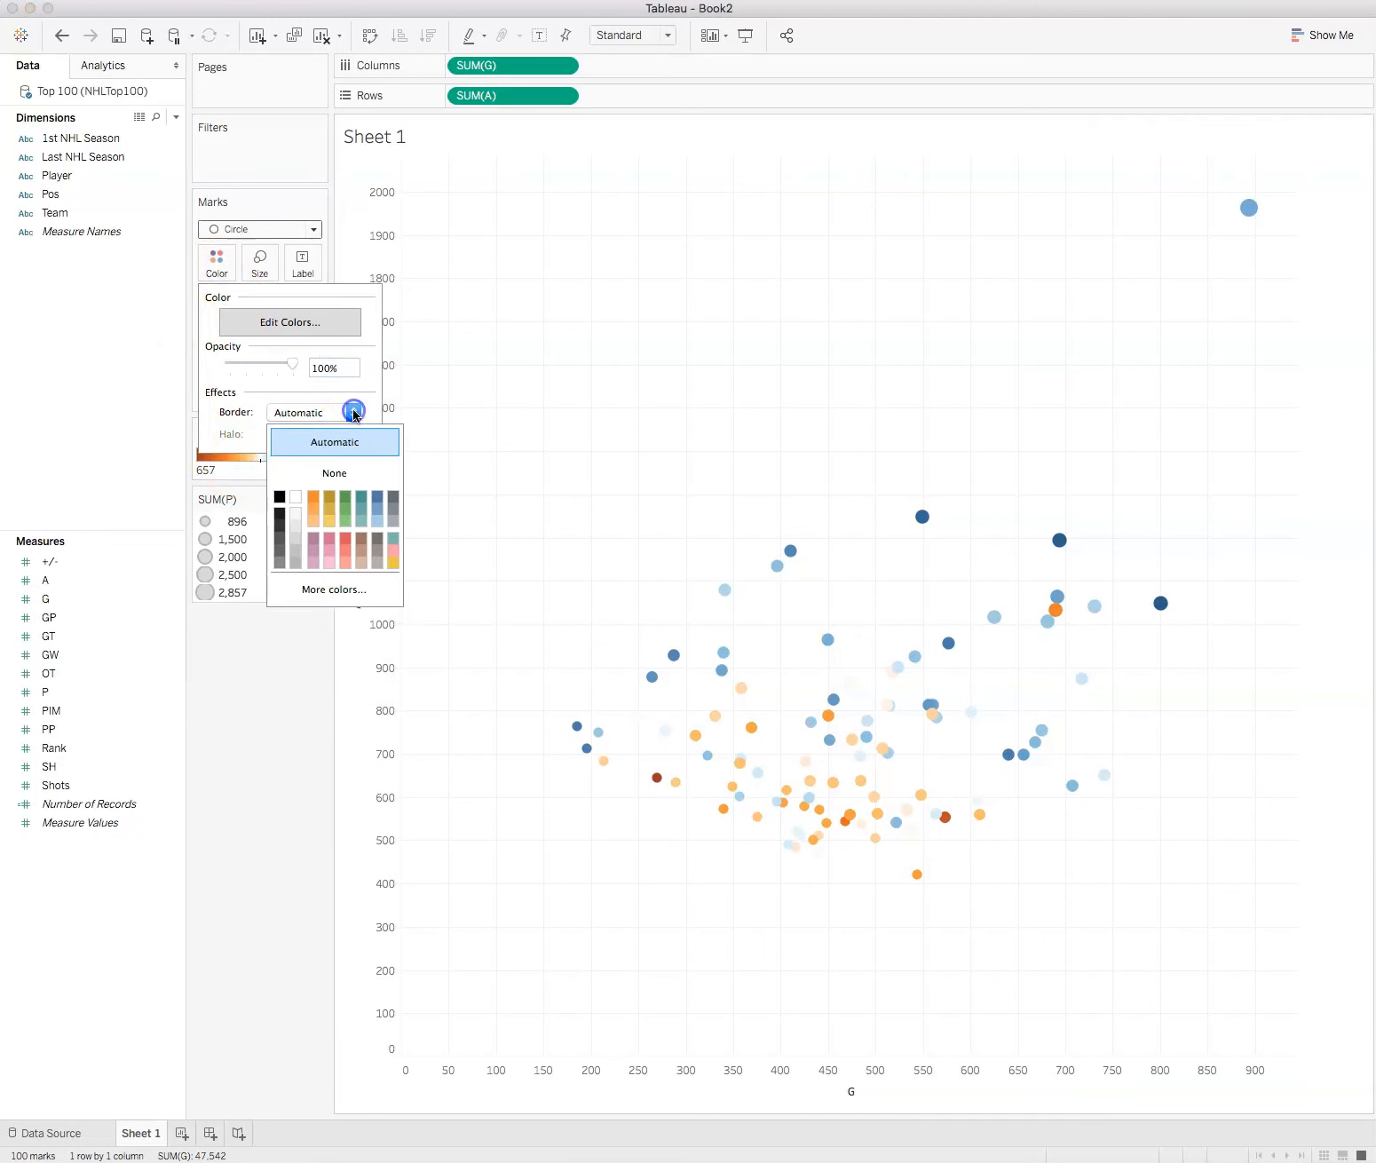
pyautogui.click(283, 494)
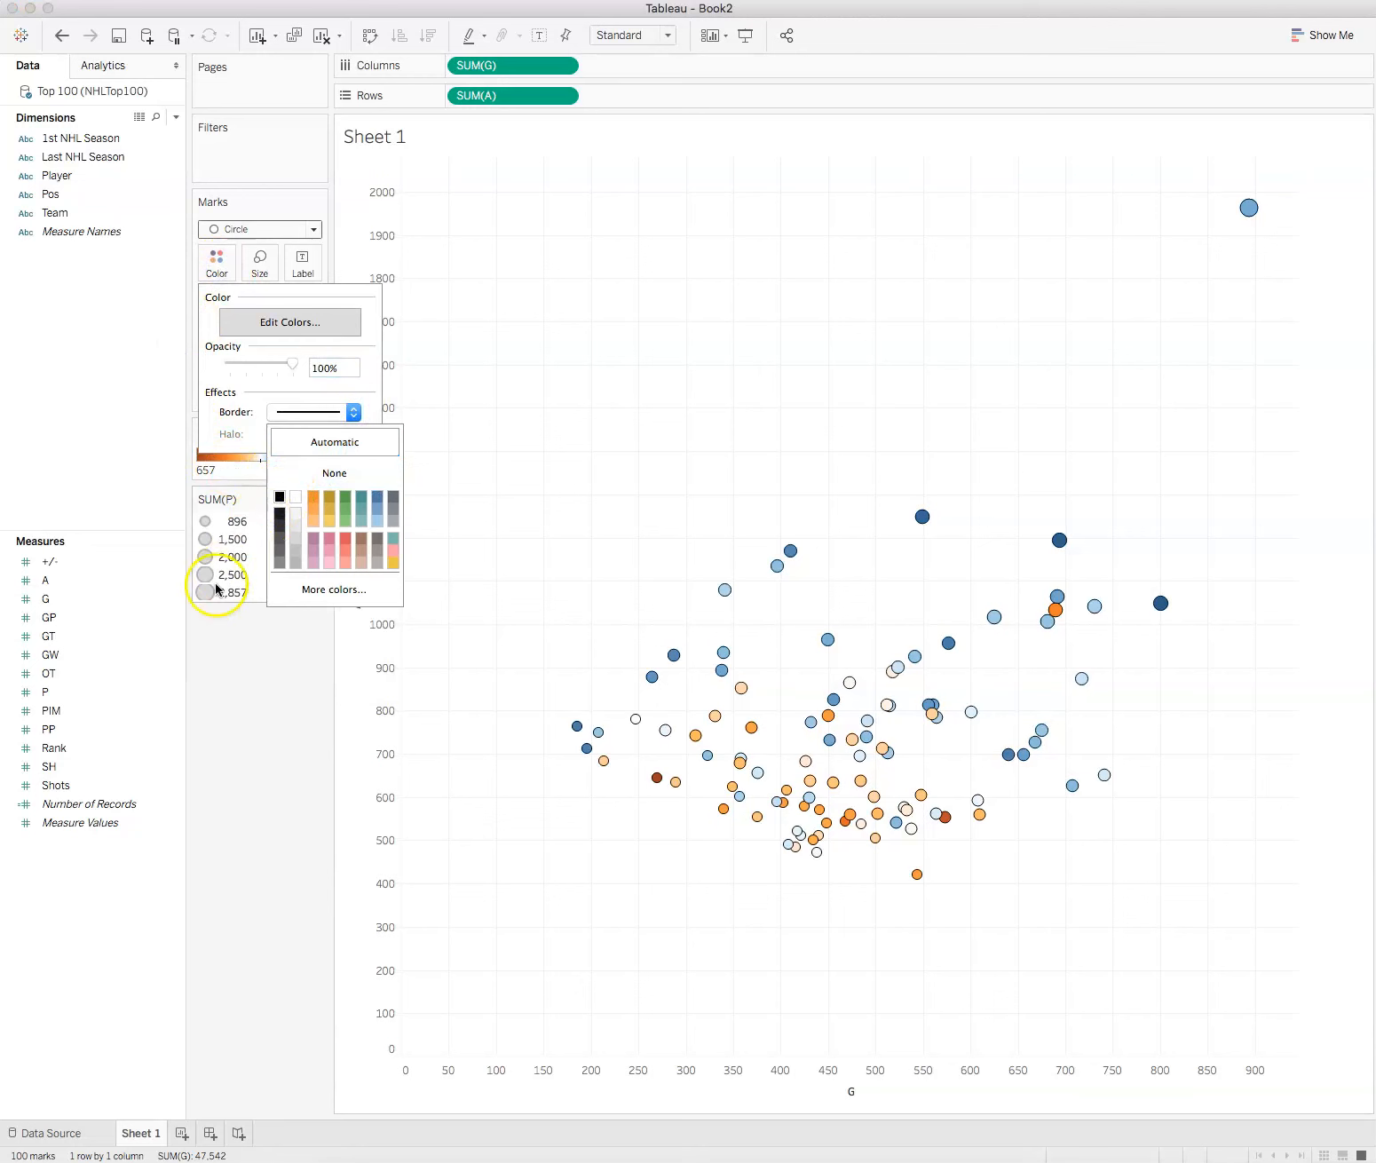
pyautogui.click(213, 655)
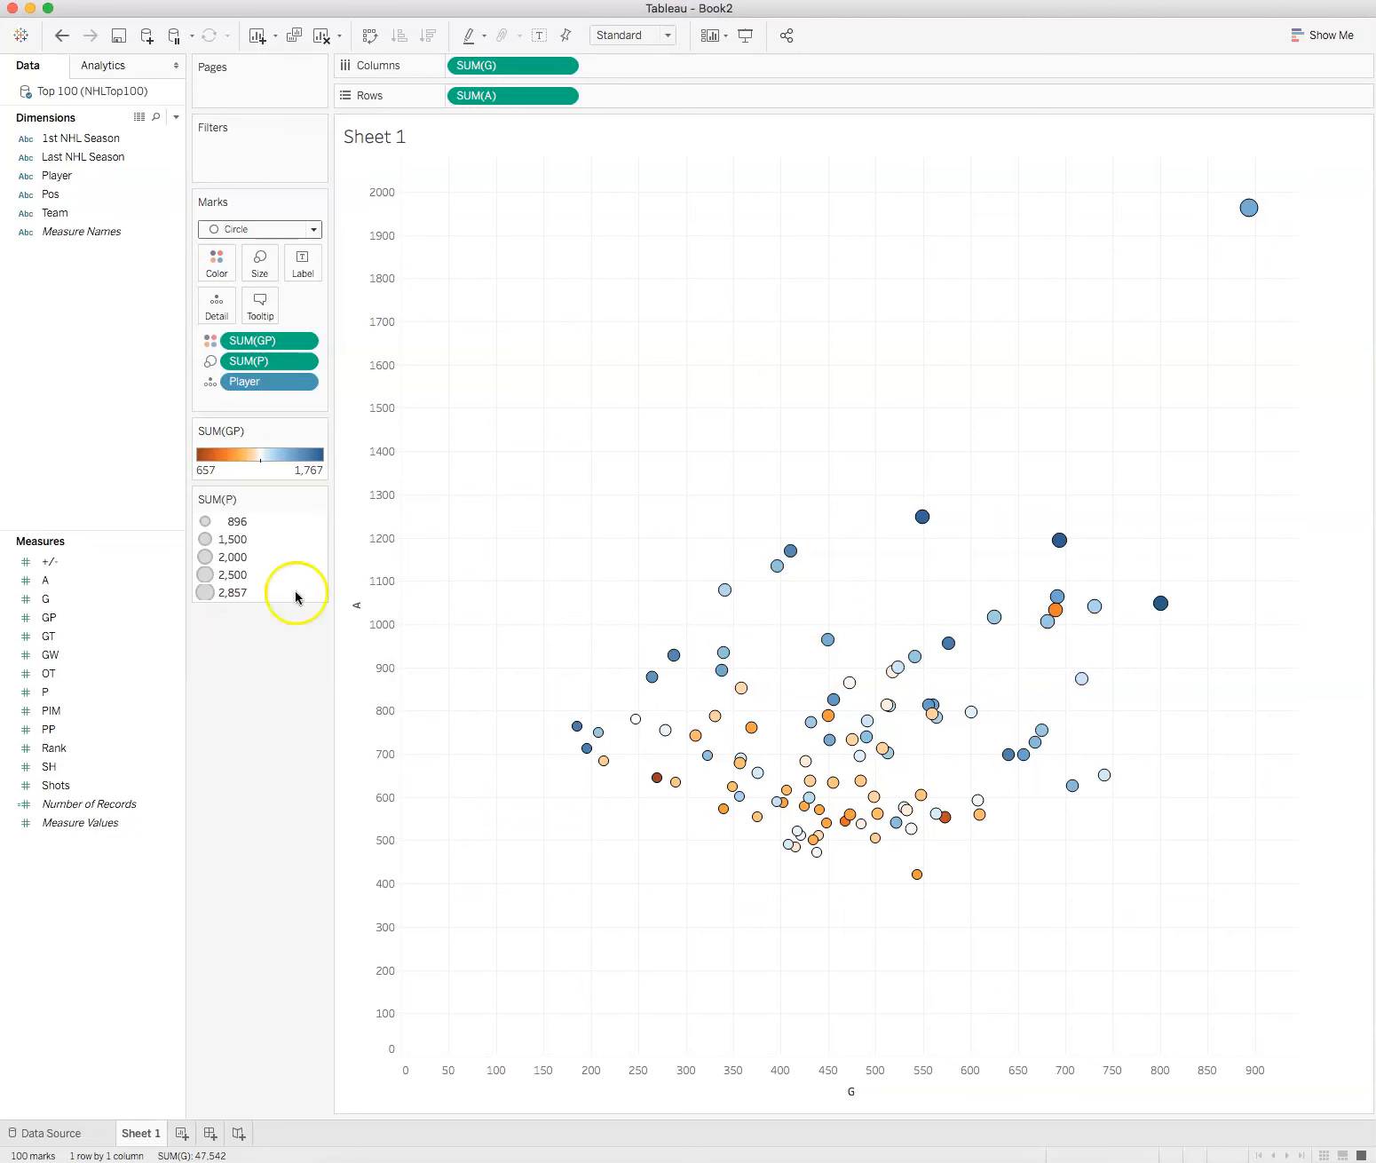
# Step: Reduce the opacity of the circle marks to 68%
pyautogui.click(214, 265)
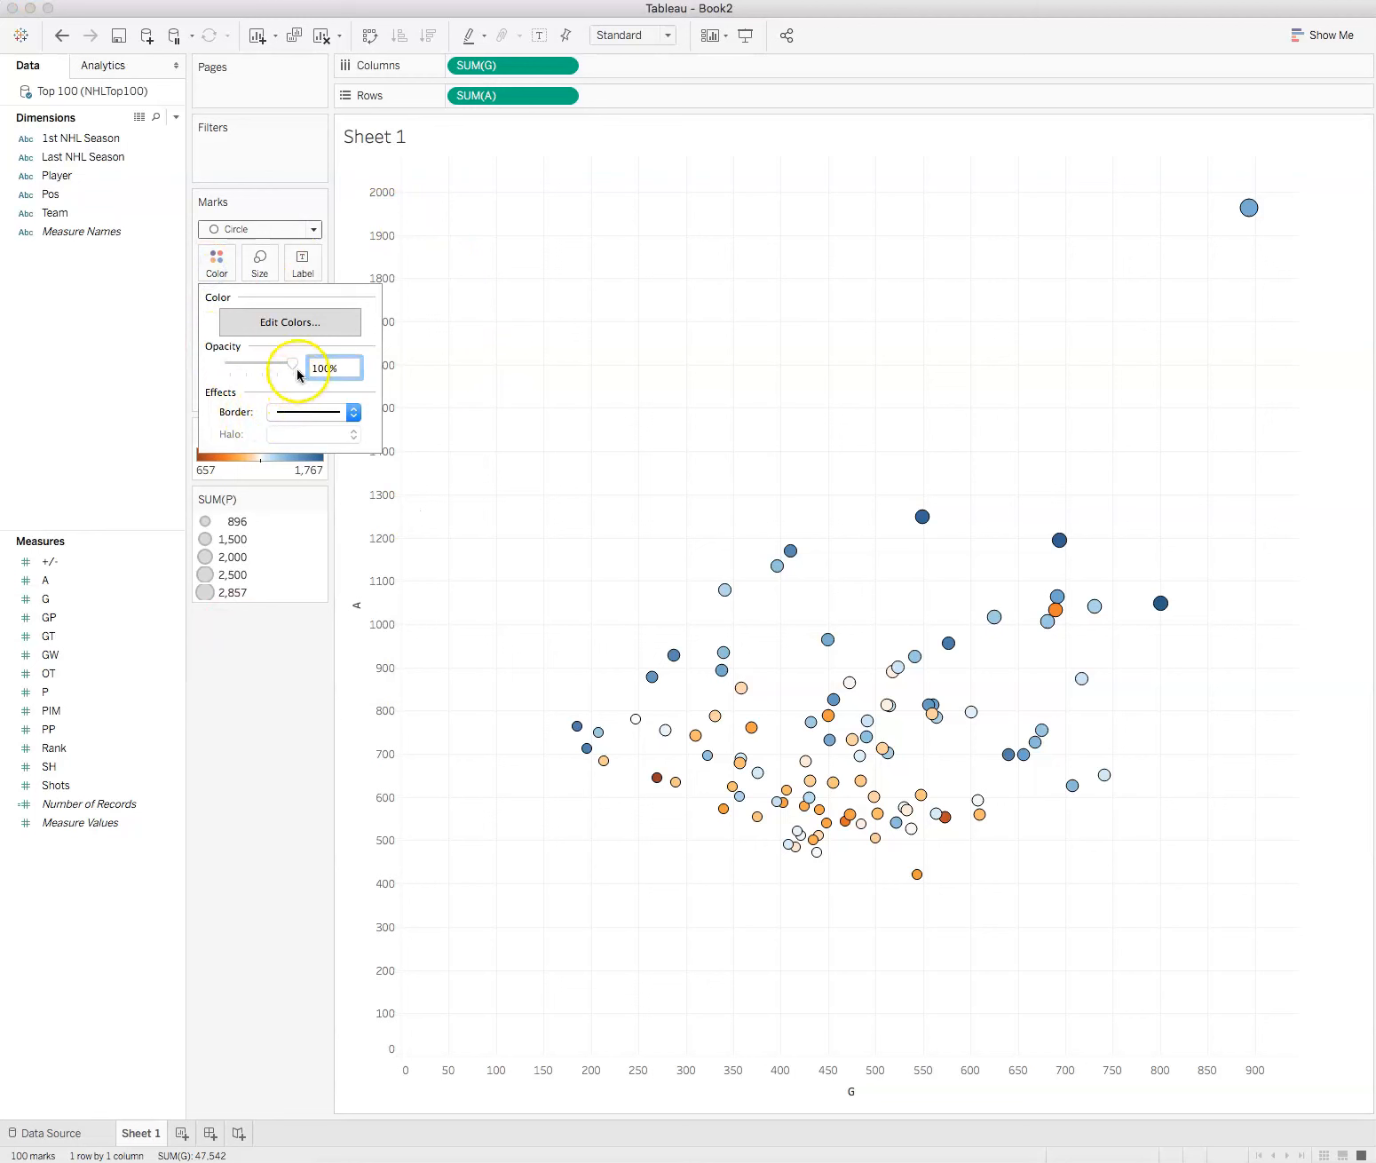
pyautogui.moveTo(292, 365); pyautogui.dragTo(271, 371)
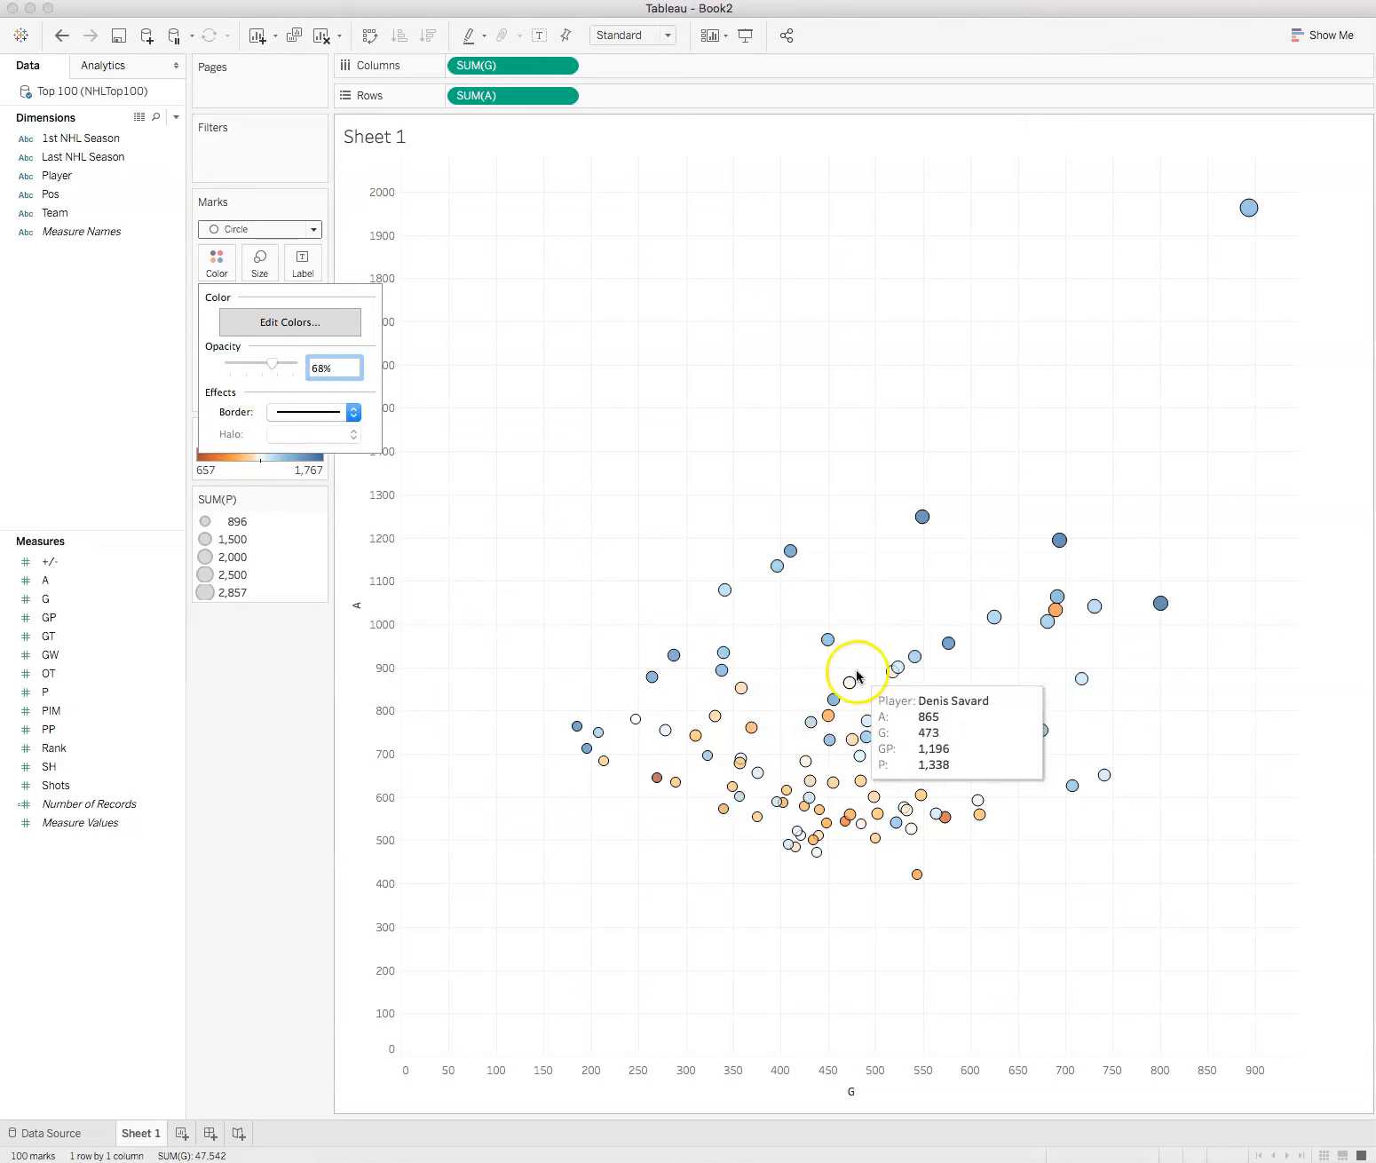
pyautogui.moveTo(930, 710)
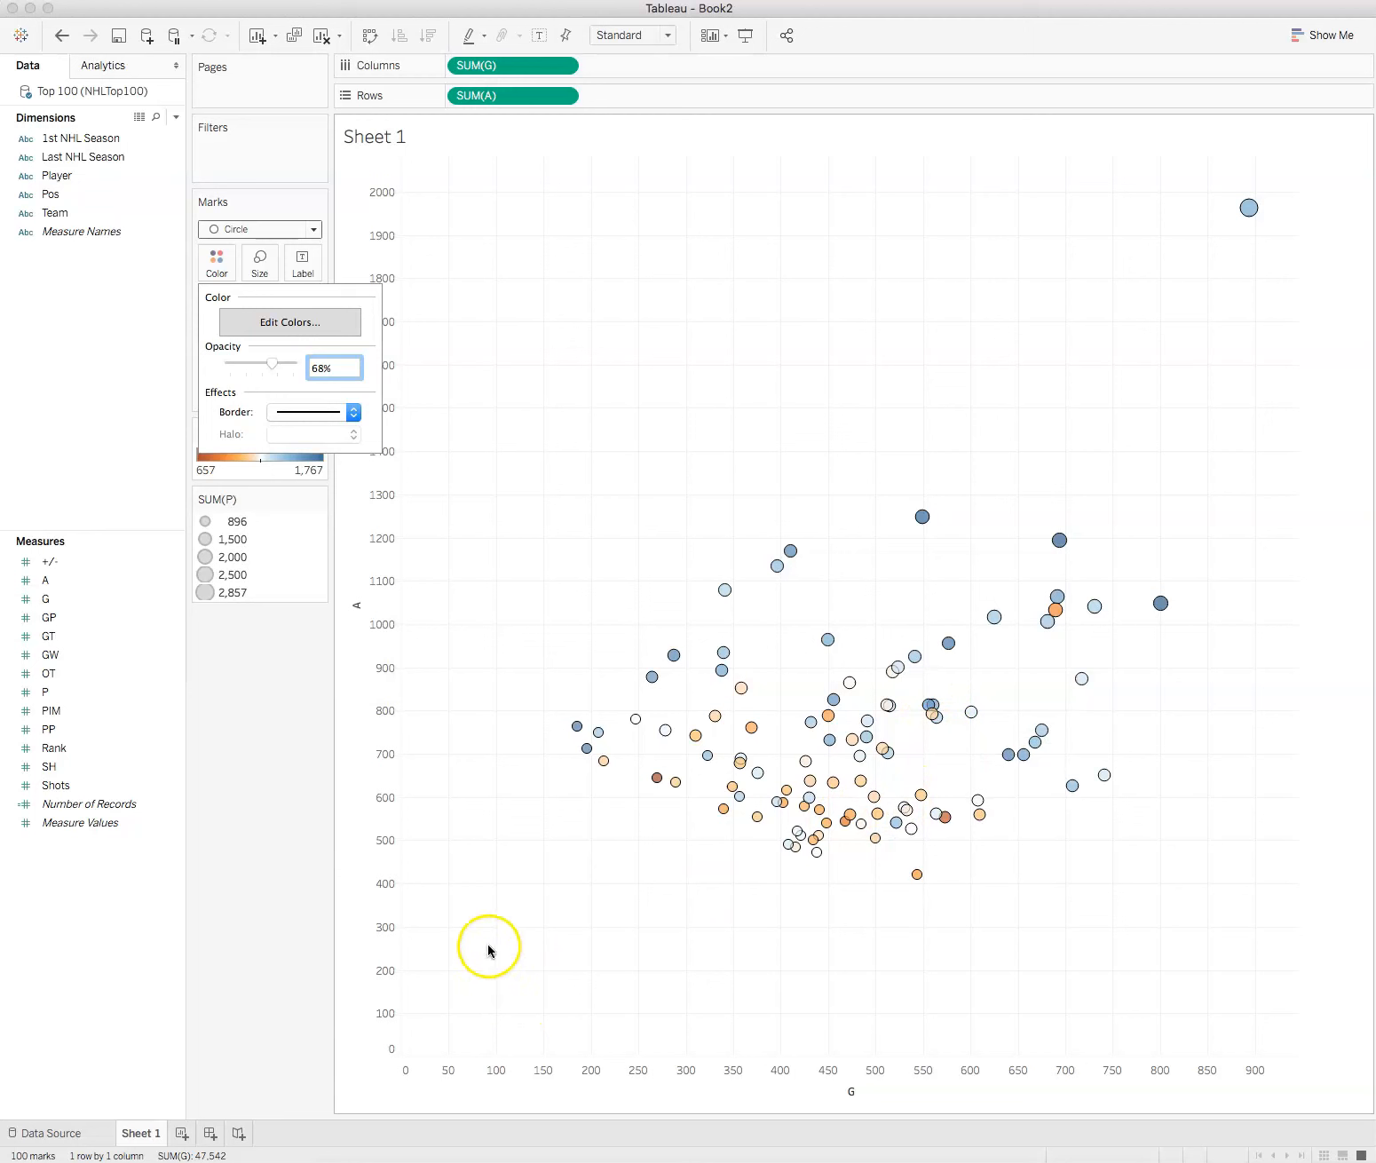
pyautogui.click(274, 704)
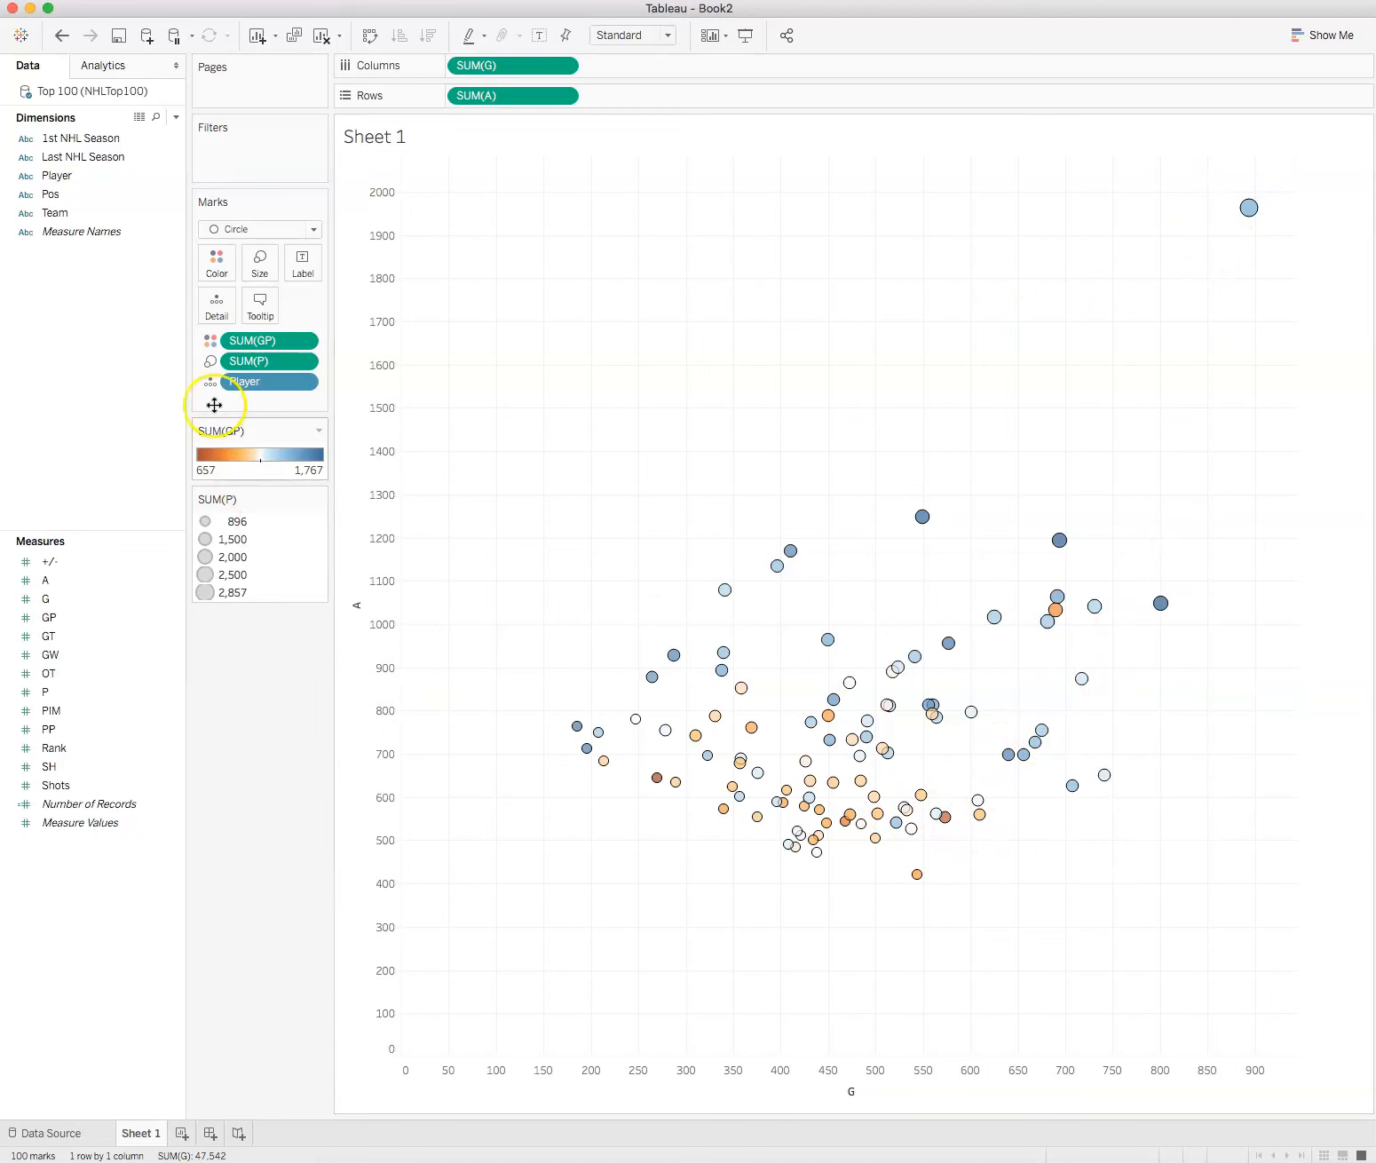
# Step: Label the circles with the Player field and make the label font bold
pyautogui.moveTo(57, 176); pyautogui.dragTo(302, 266)
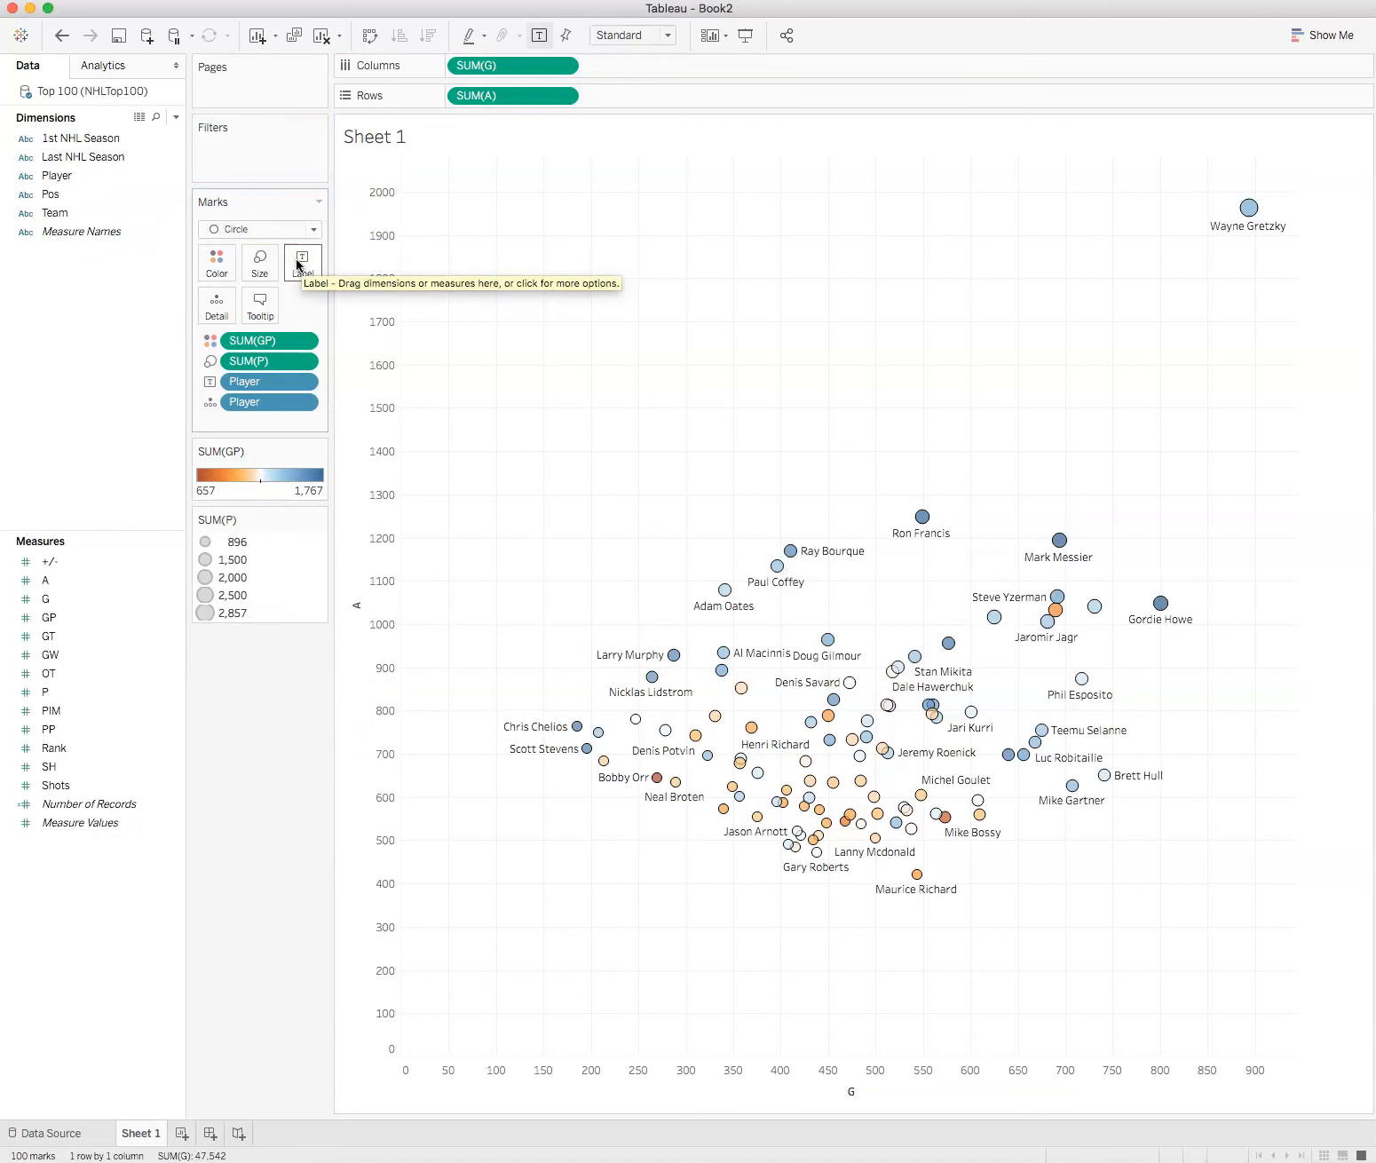
pyautogui.click(298, 264)
pyautogui.click(429, 421)
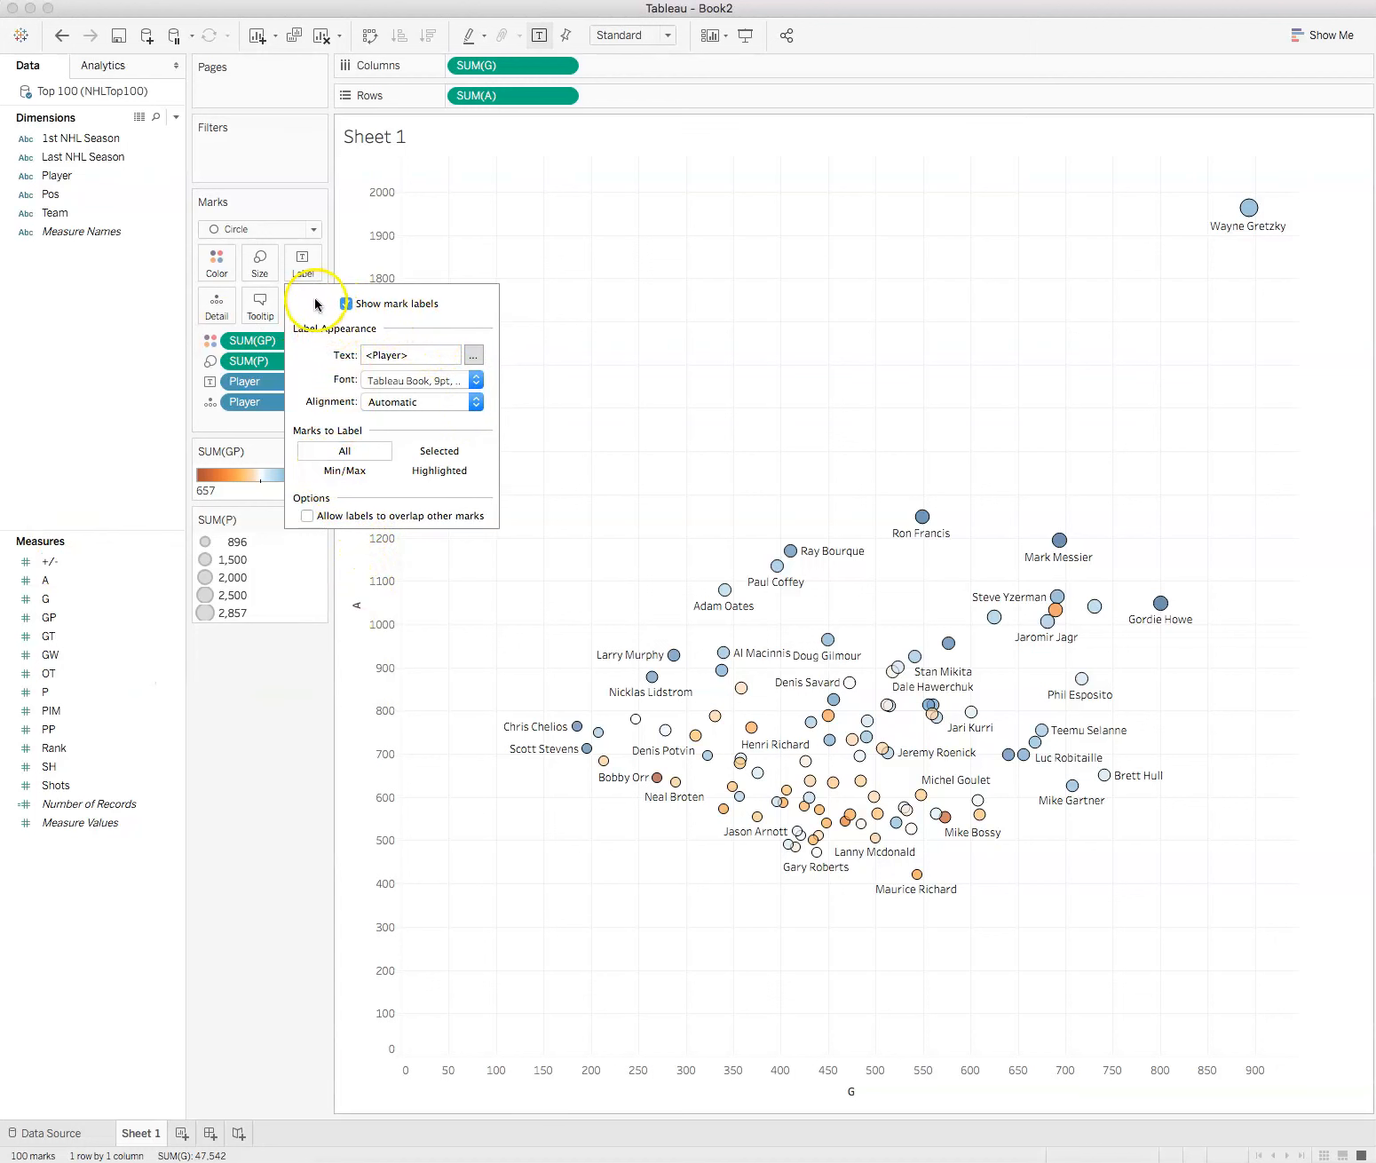
pyautogui.click(479, 379)
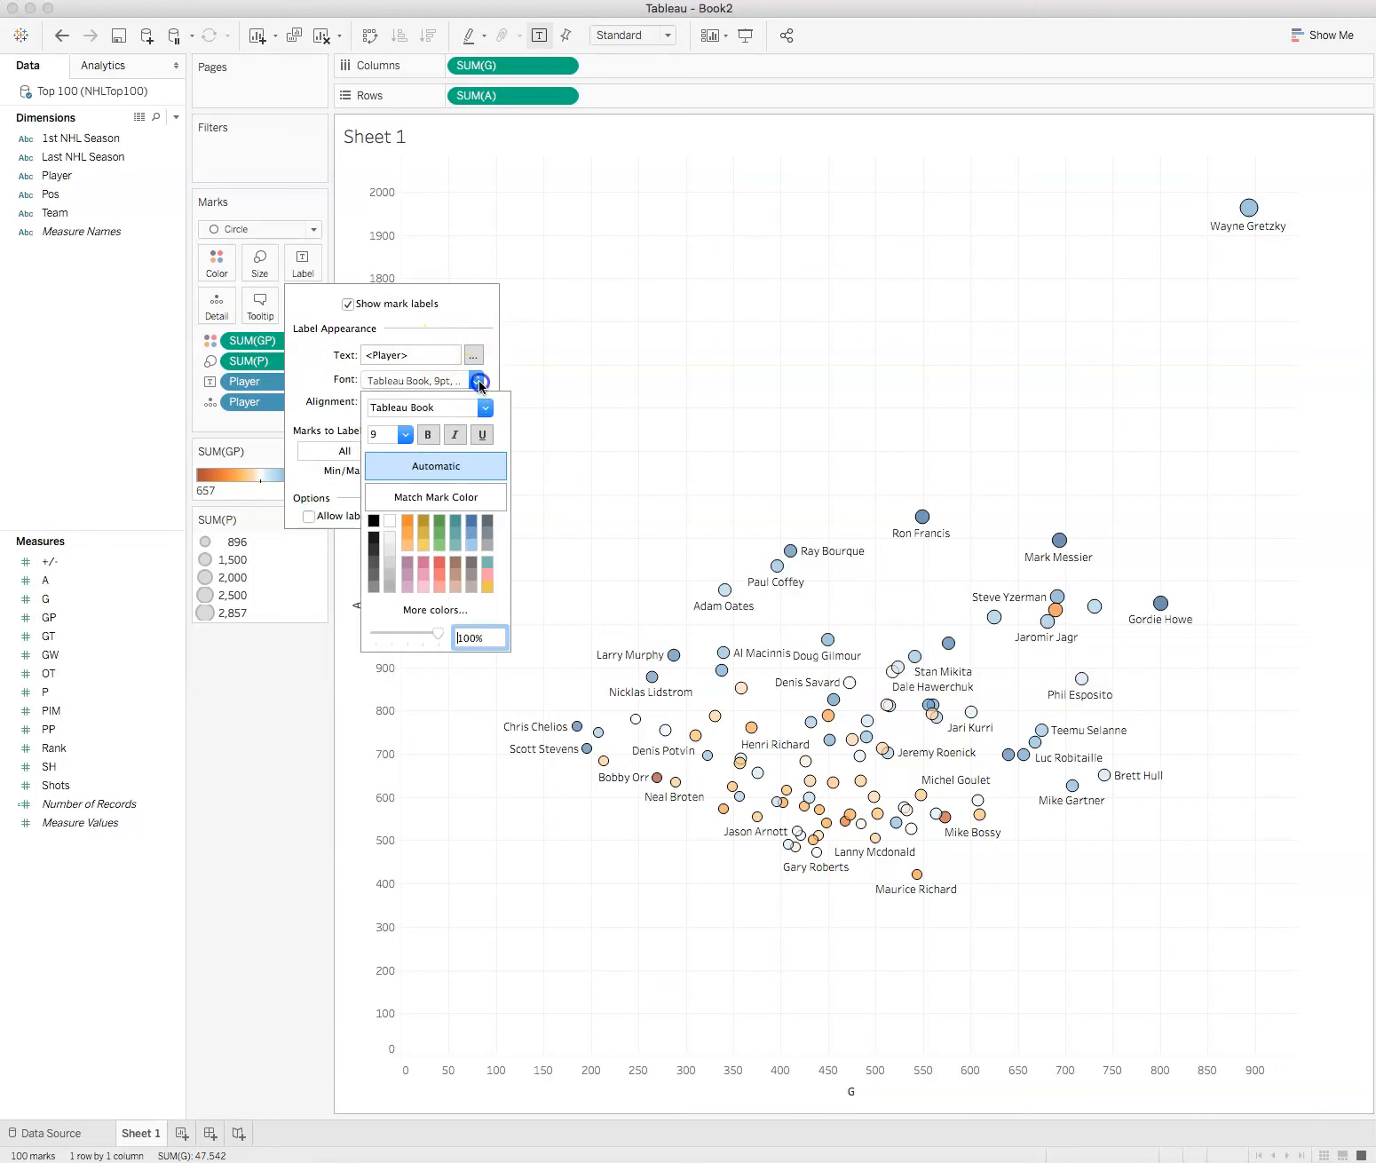
pyautogui.click(434, 438)
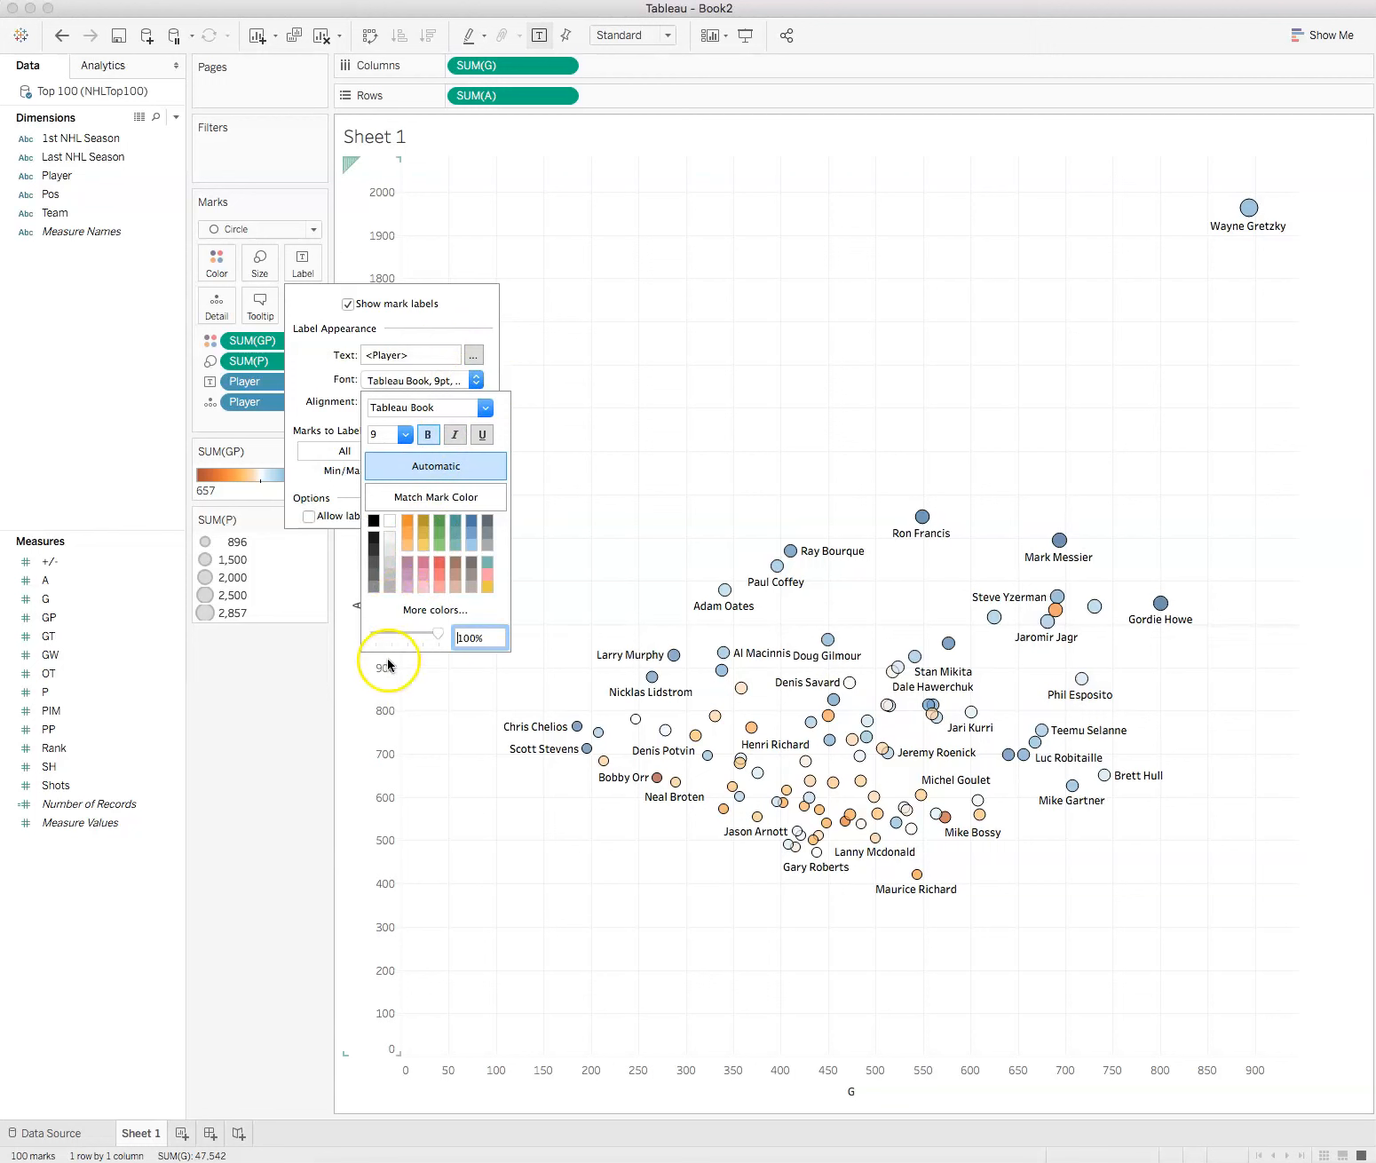
# Step: Close the label formatting and examine the assists, goals, games played and points details of individual player circles across the plot
pyautogui.click(284, 786)
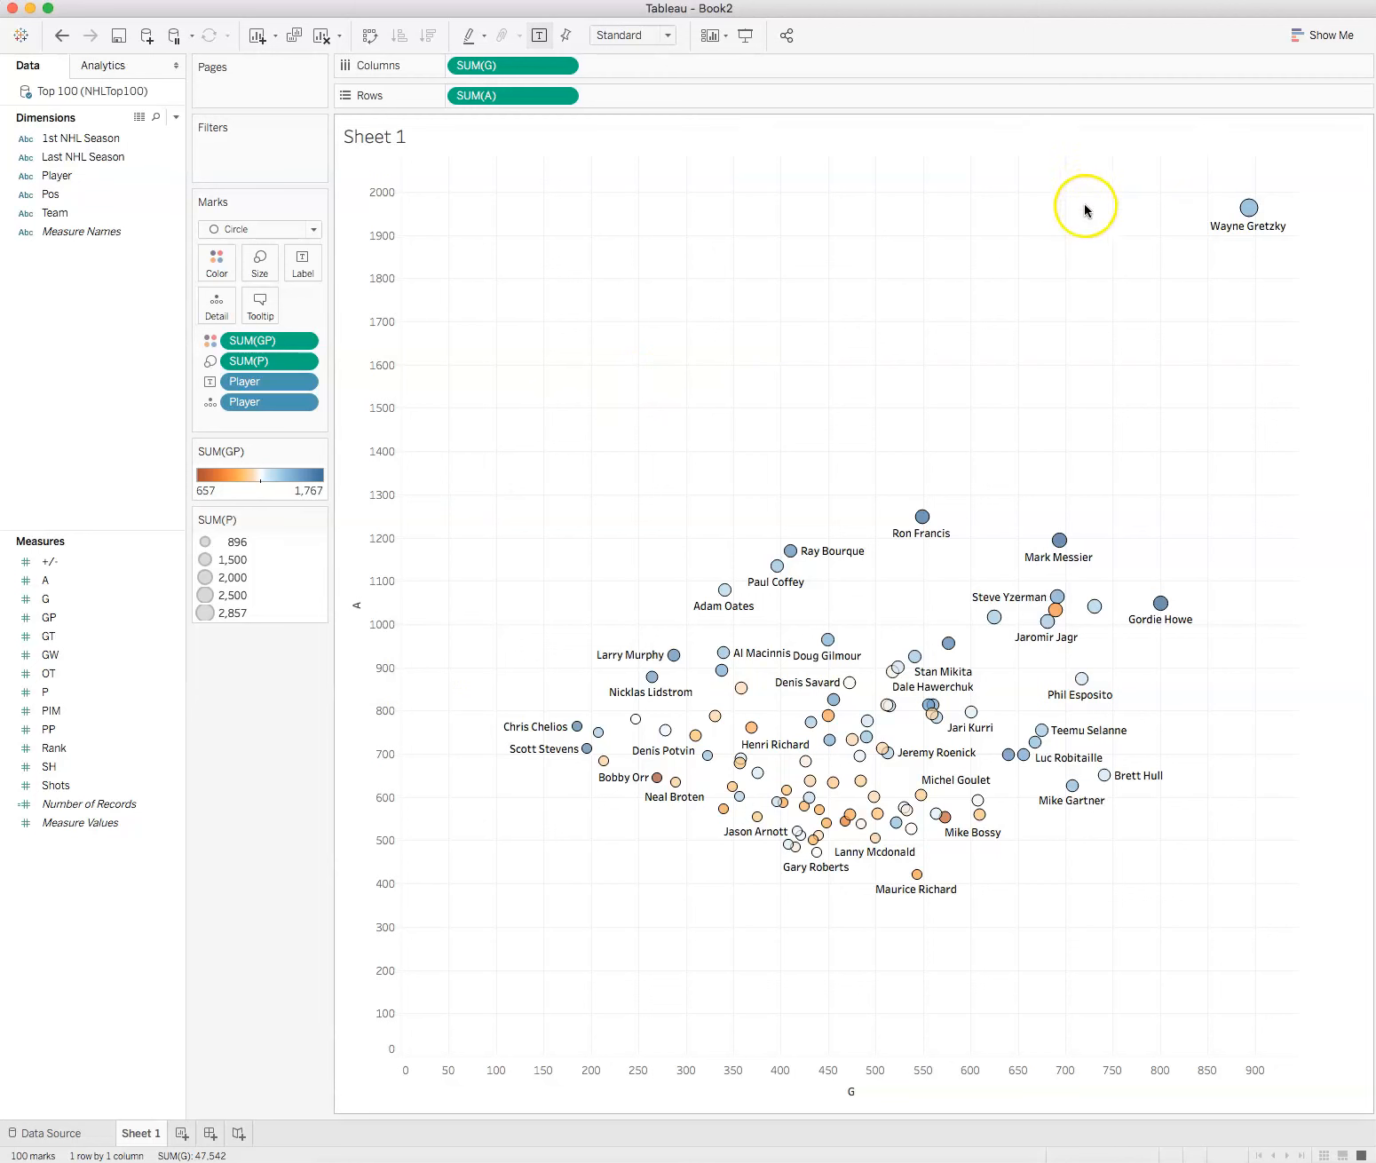
pyautogui.moveTo(1249, 210)
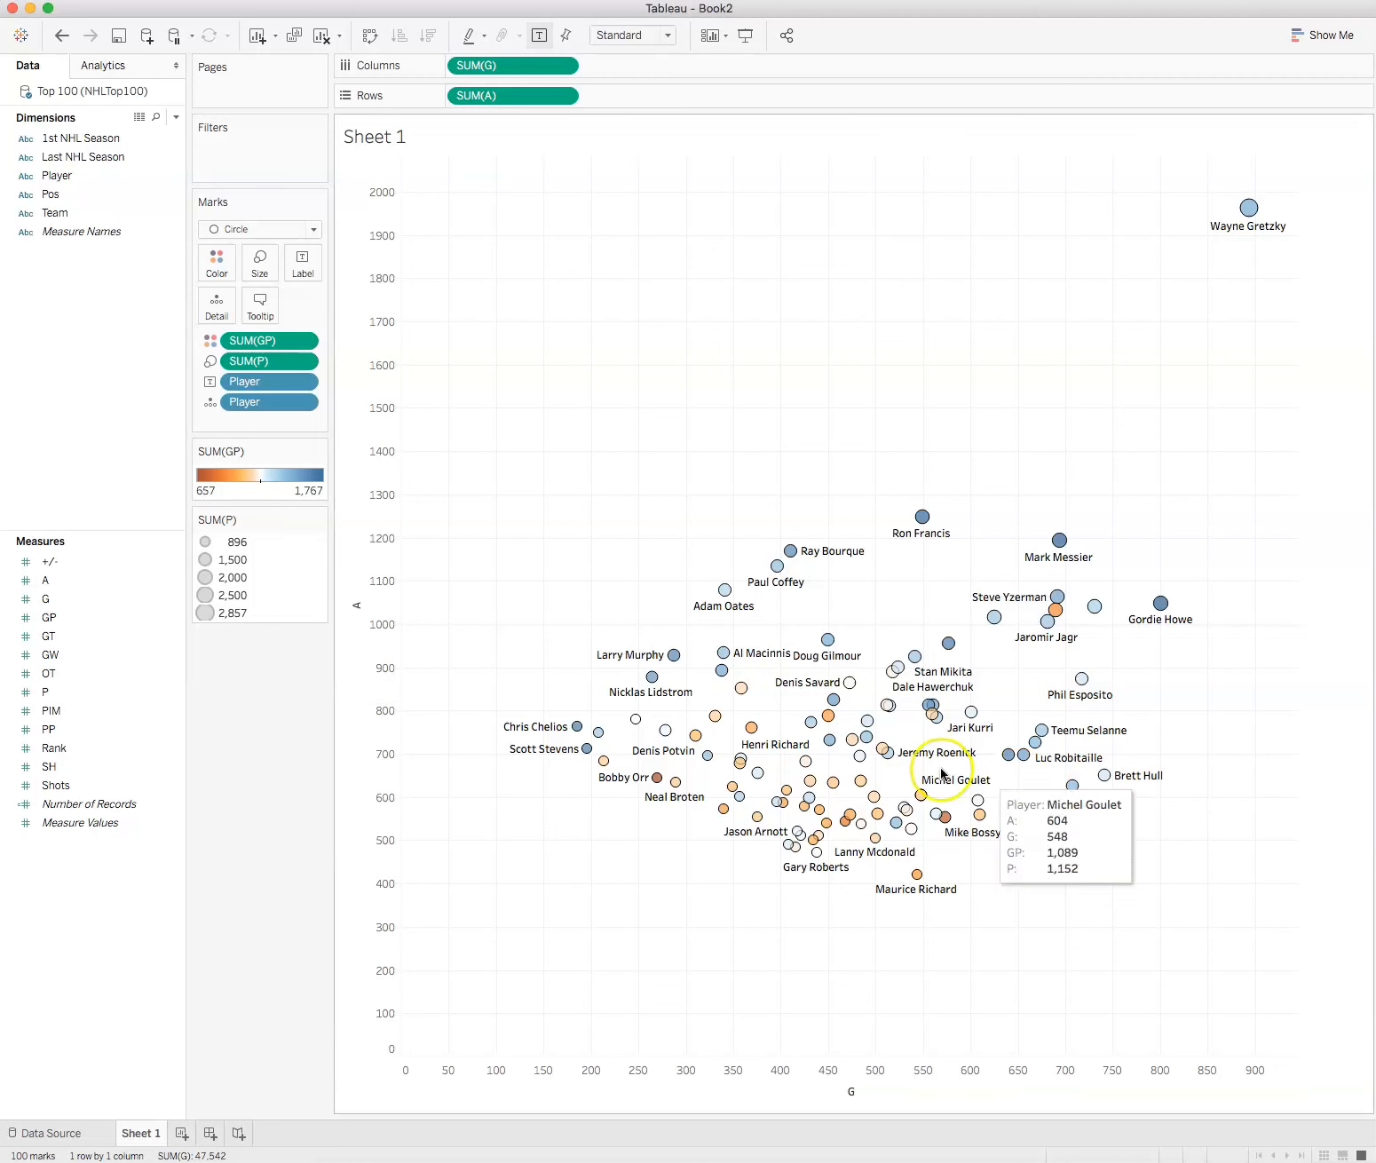
pyautogui.moveTo(870, 740)
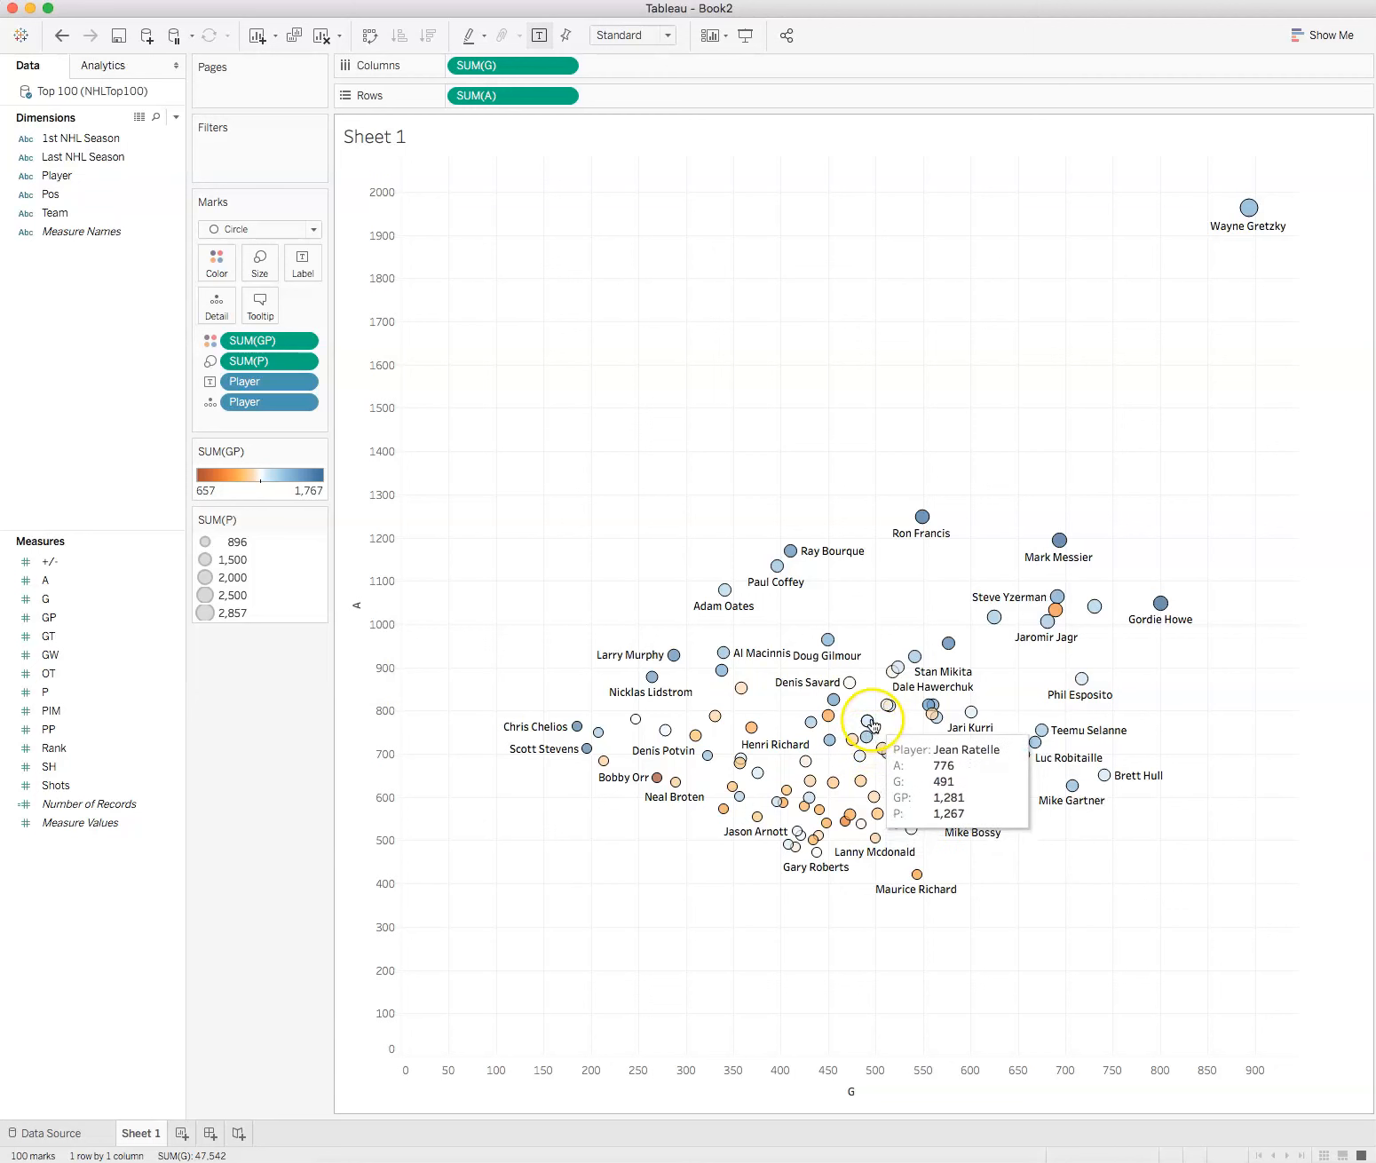
pyautogui.moveTo(1024, 755)
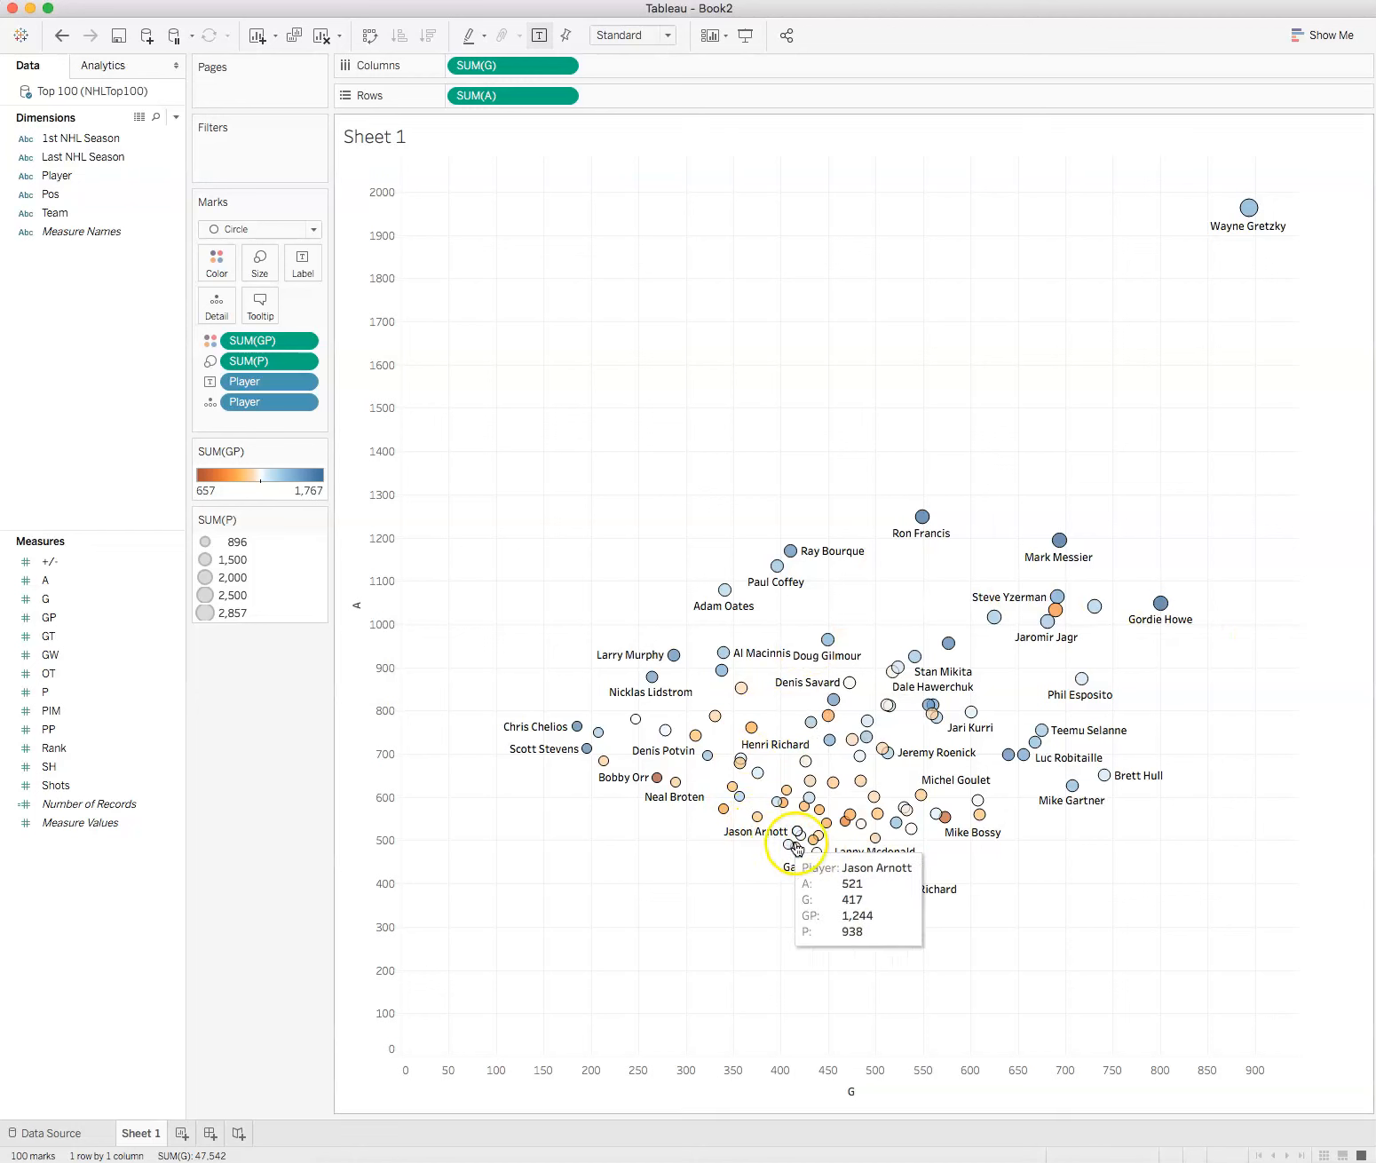
pyautogui.moveTo(650, 682)
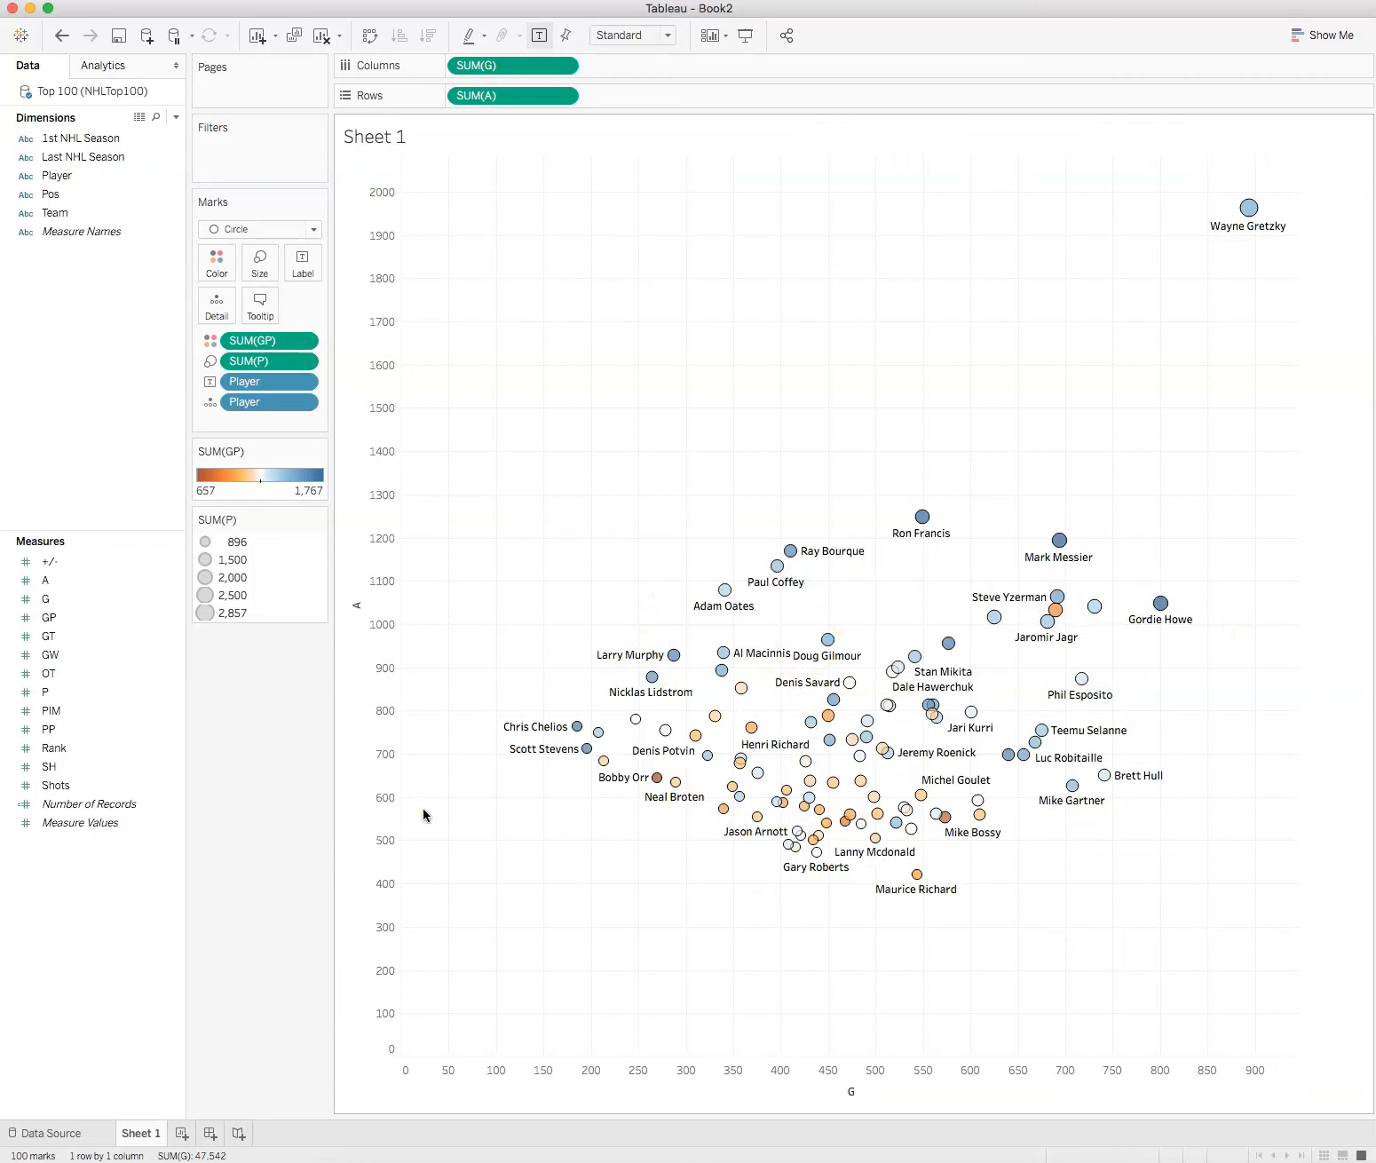
pyautogui.moveTo(586, 755)
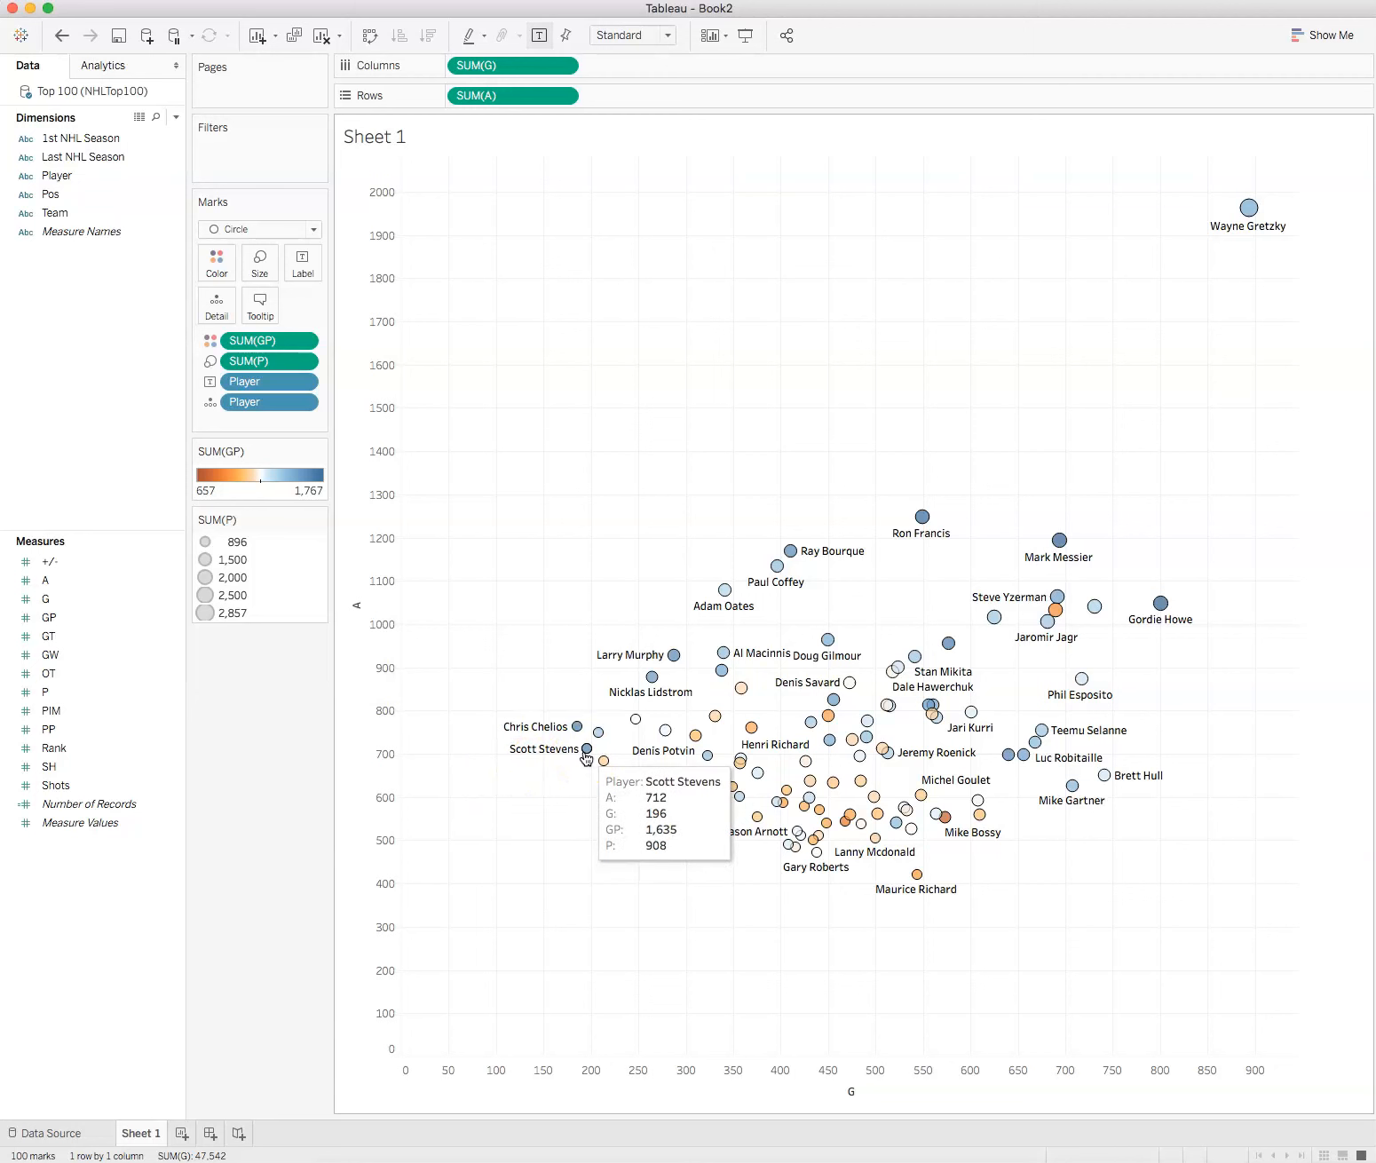
pyautogui.moveTo(1250, 204)
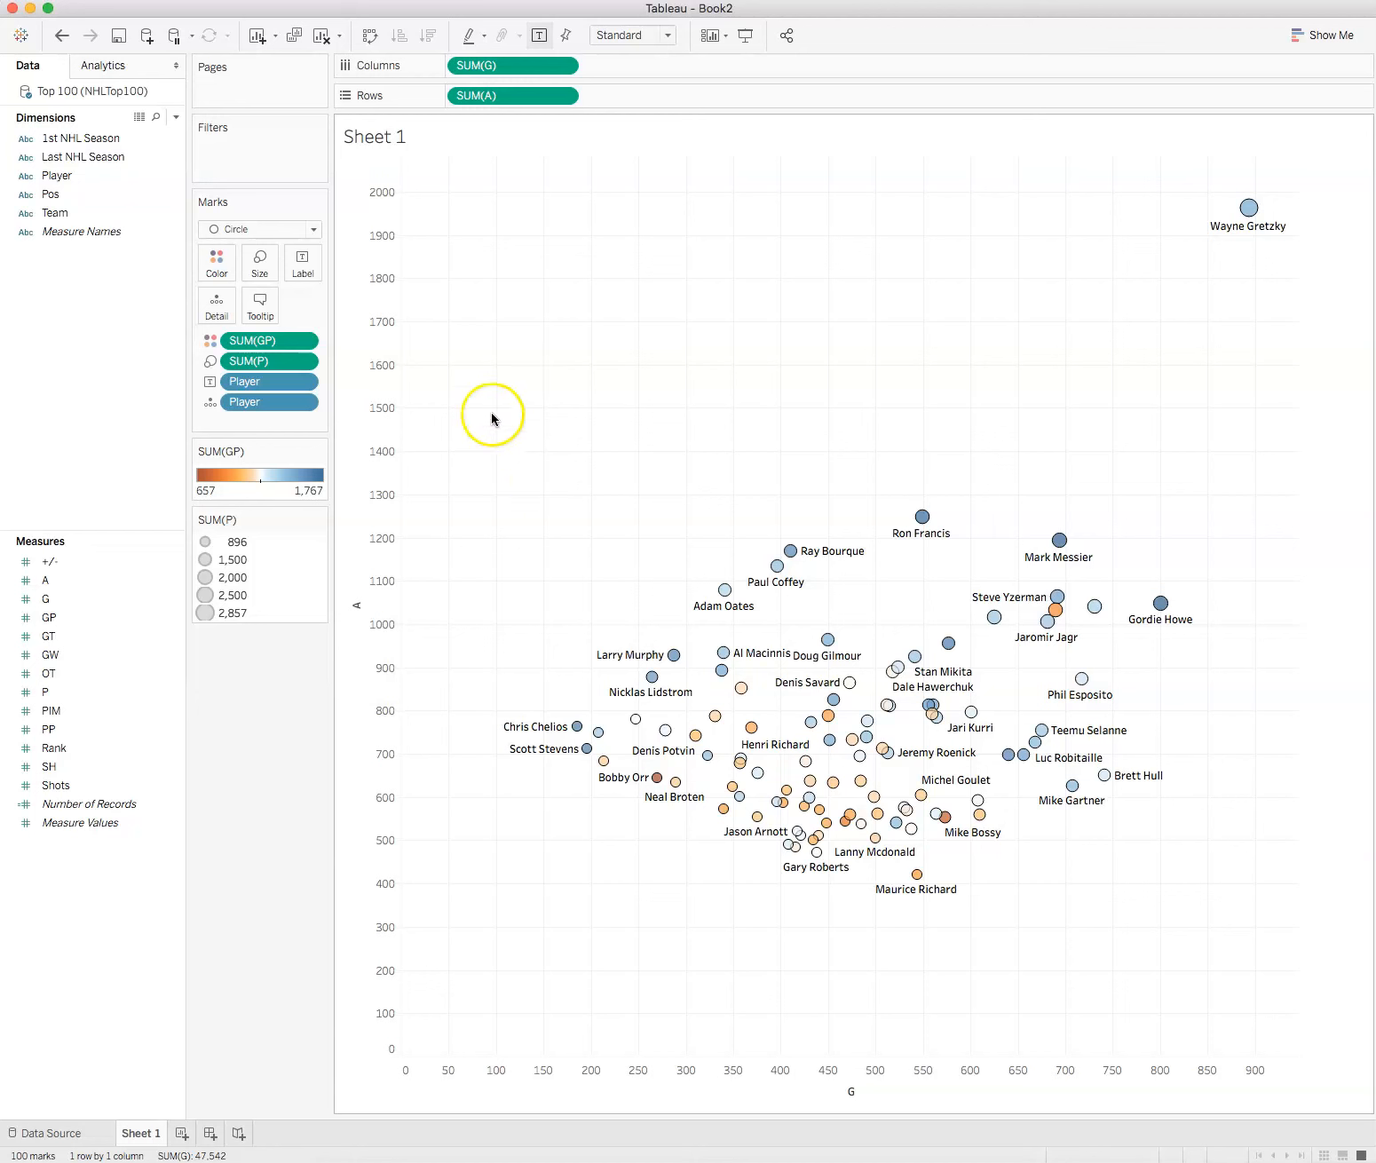
# Step: Add Pos as a filter with all positions (C, D, L and R) selected
pyautogui.click(134, 175)
pyautogui.moveTo(62, 192); pyautogui.dragTo(231, 145)
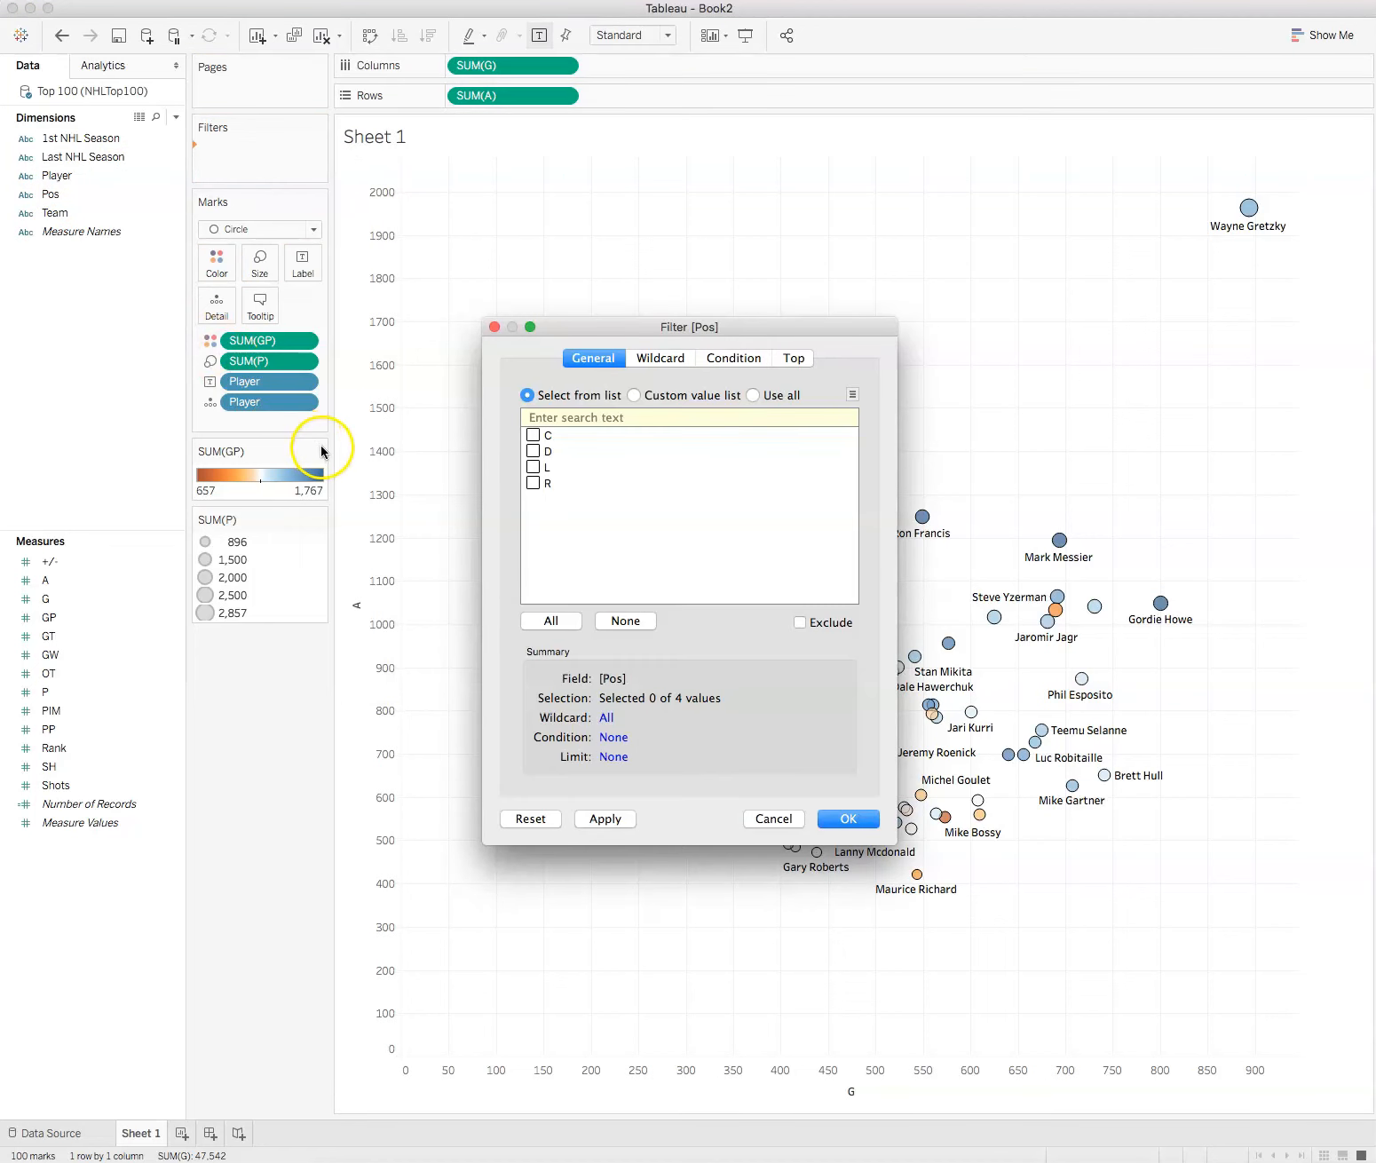
pyautogui.click(569, 626)
pyautogui.click(849, 818)
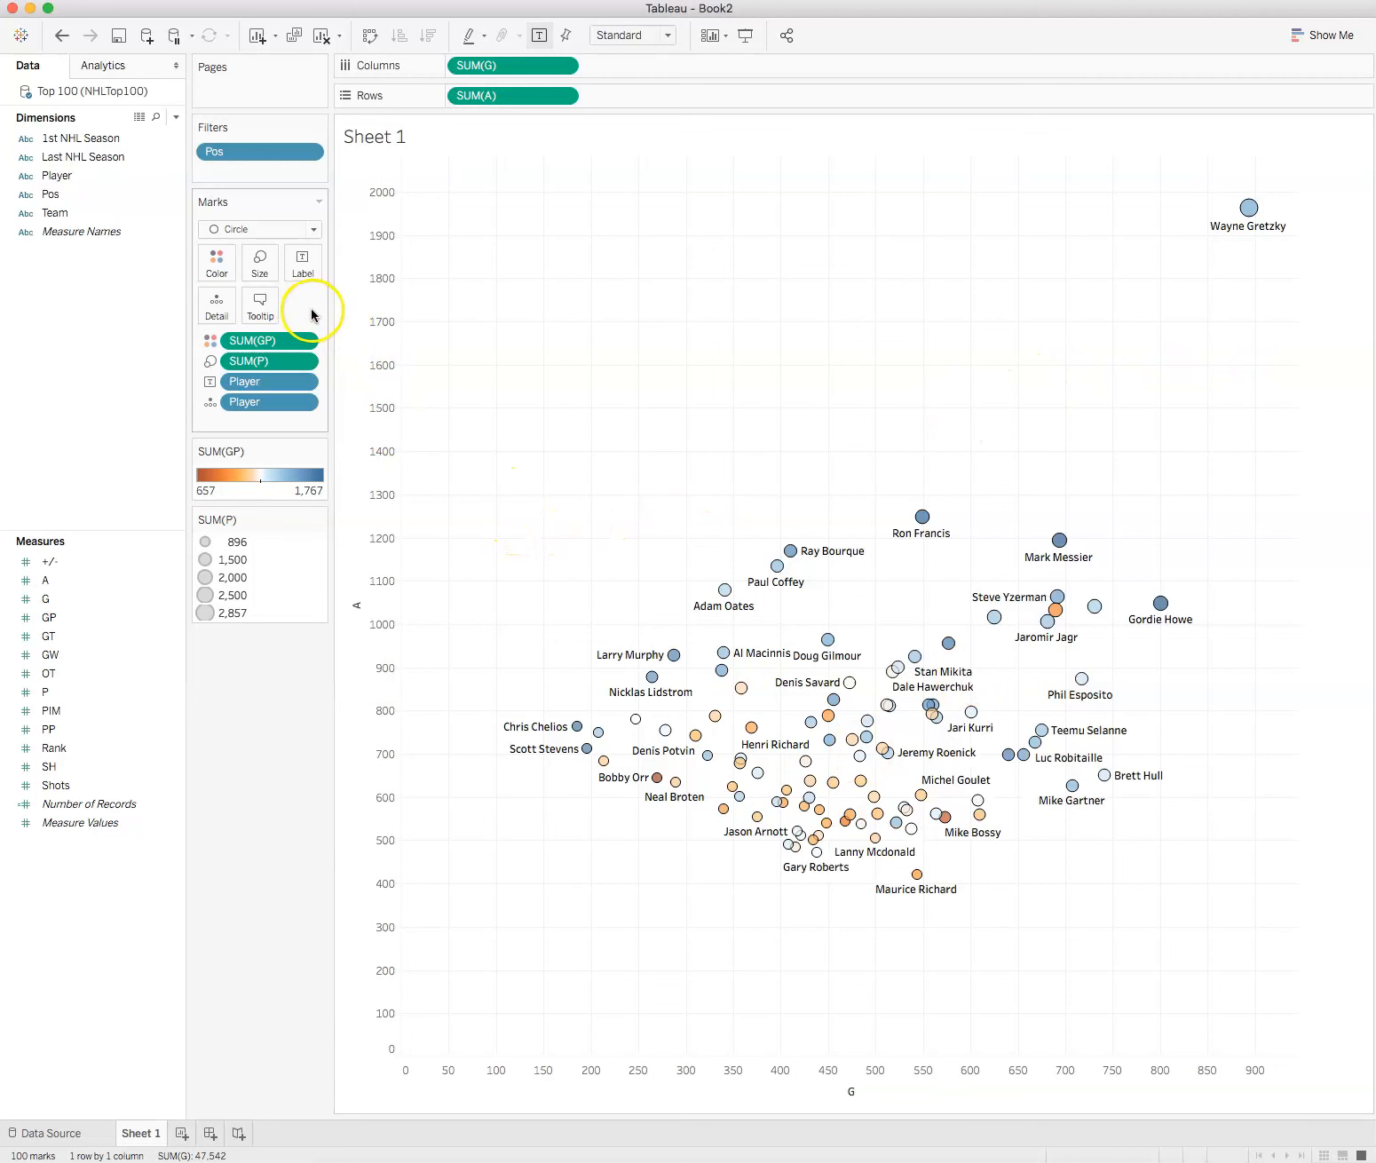
# Step: Show the Pos filter control and move it beneath the SUM(P) size legend
pyautogui.click(310, 152)
pyautogui.click(265, 200)
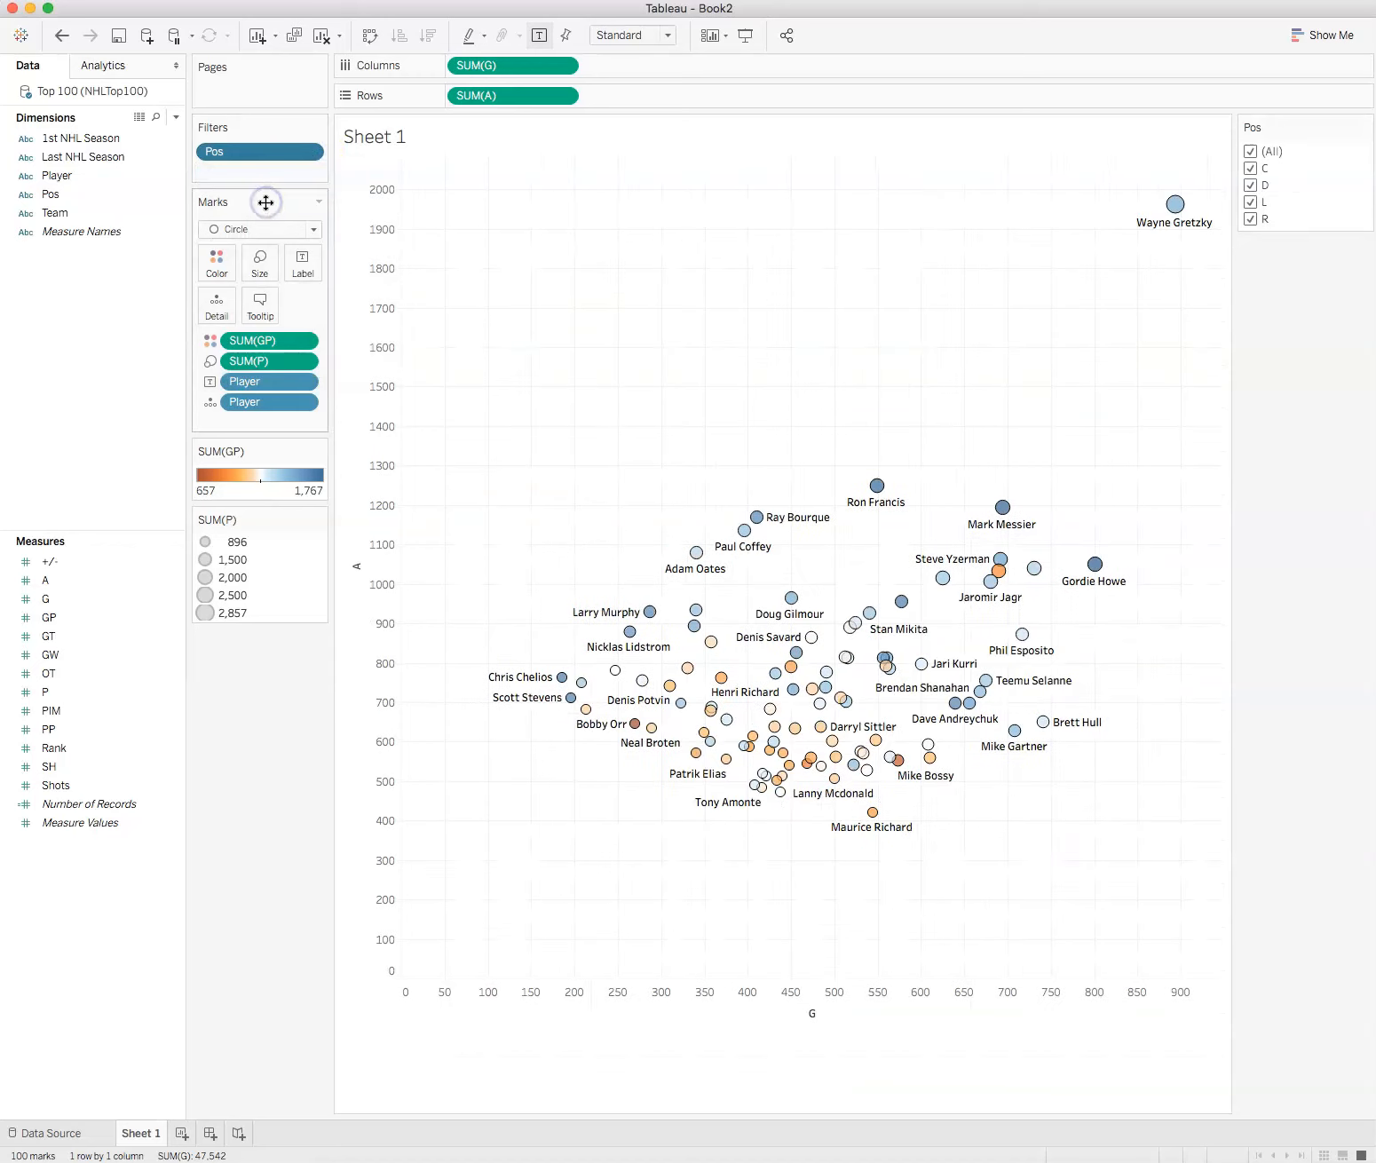
pyautogui.moveTo(1314, 129); pyautogui.dragTo(235, 658)
# Step: Use the Pos filter to view the D players alone, followed by the C players alone
pyautogui.click(204, 666)
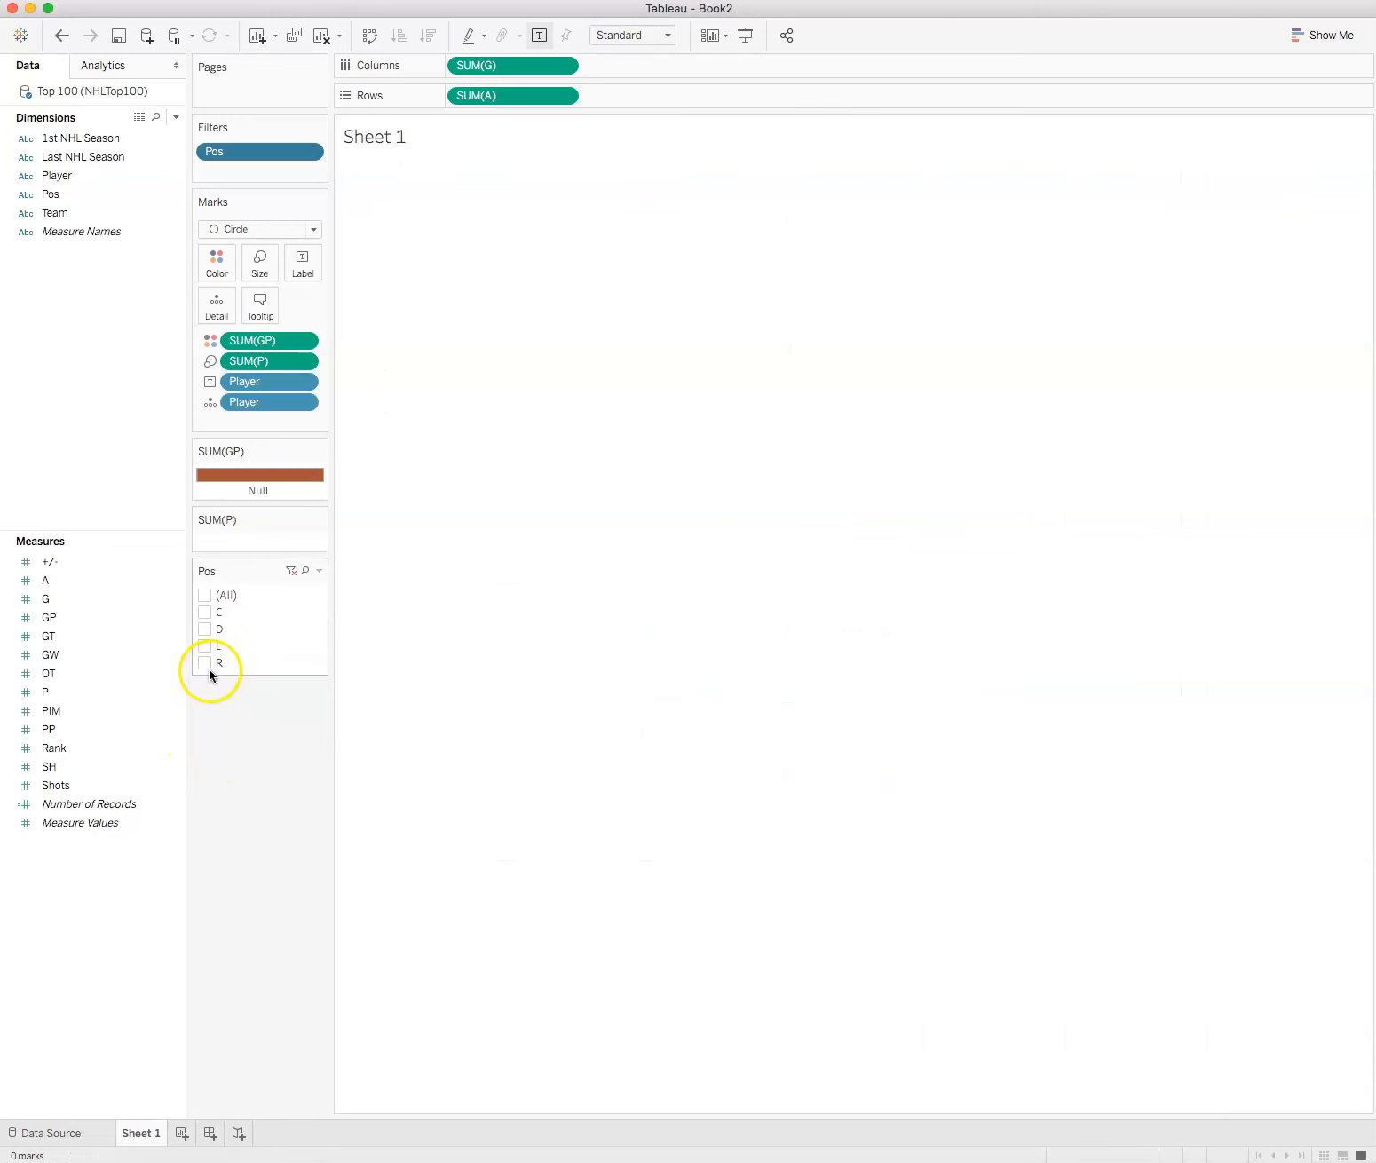
pyautogui.click(204, 629)
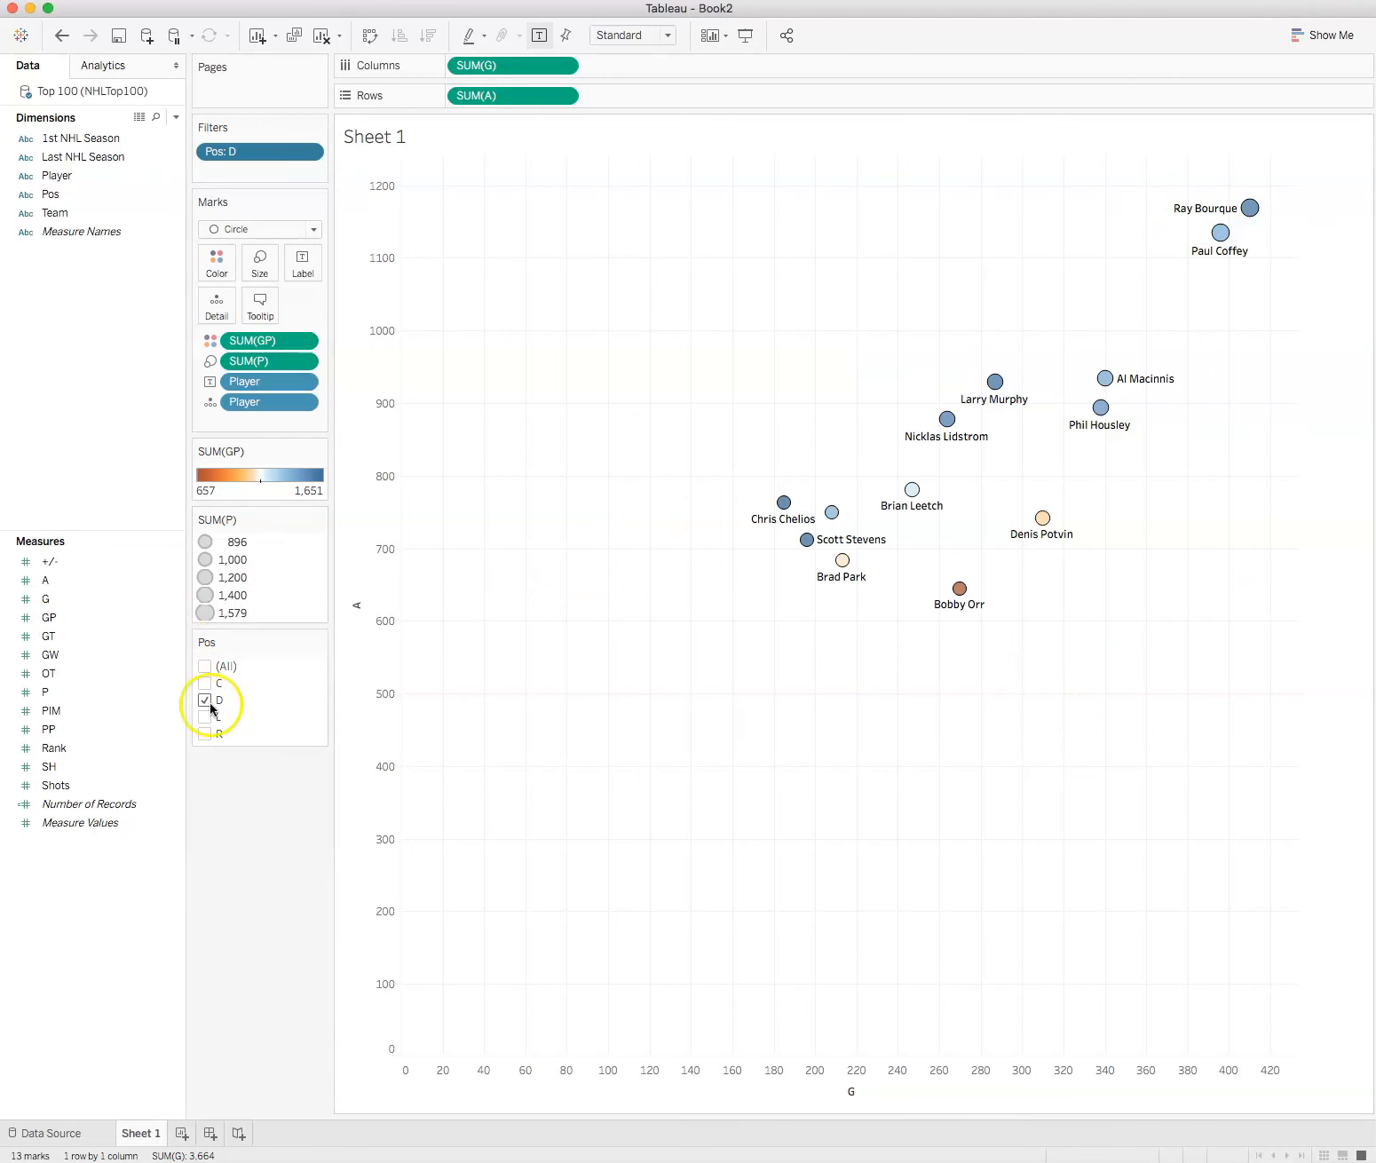
pyautogui.click(204, 702)
pyautogui.click(205, 616)
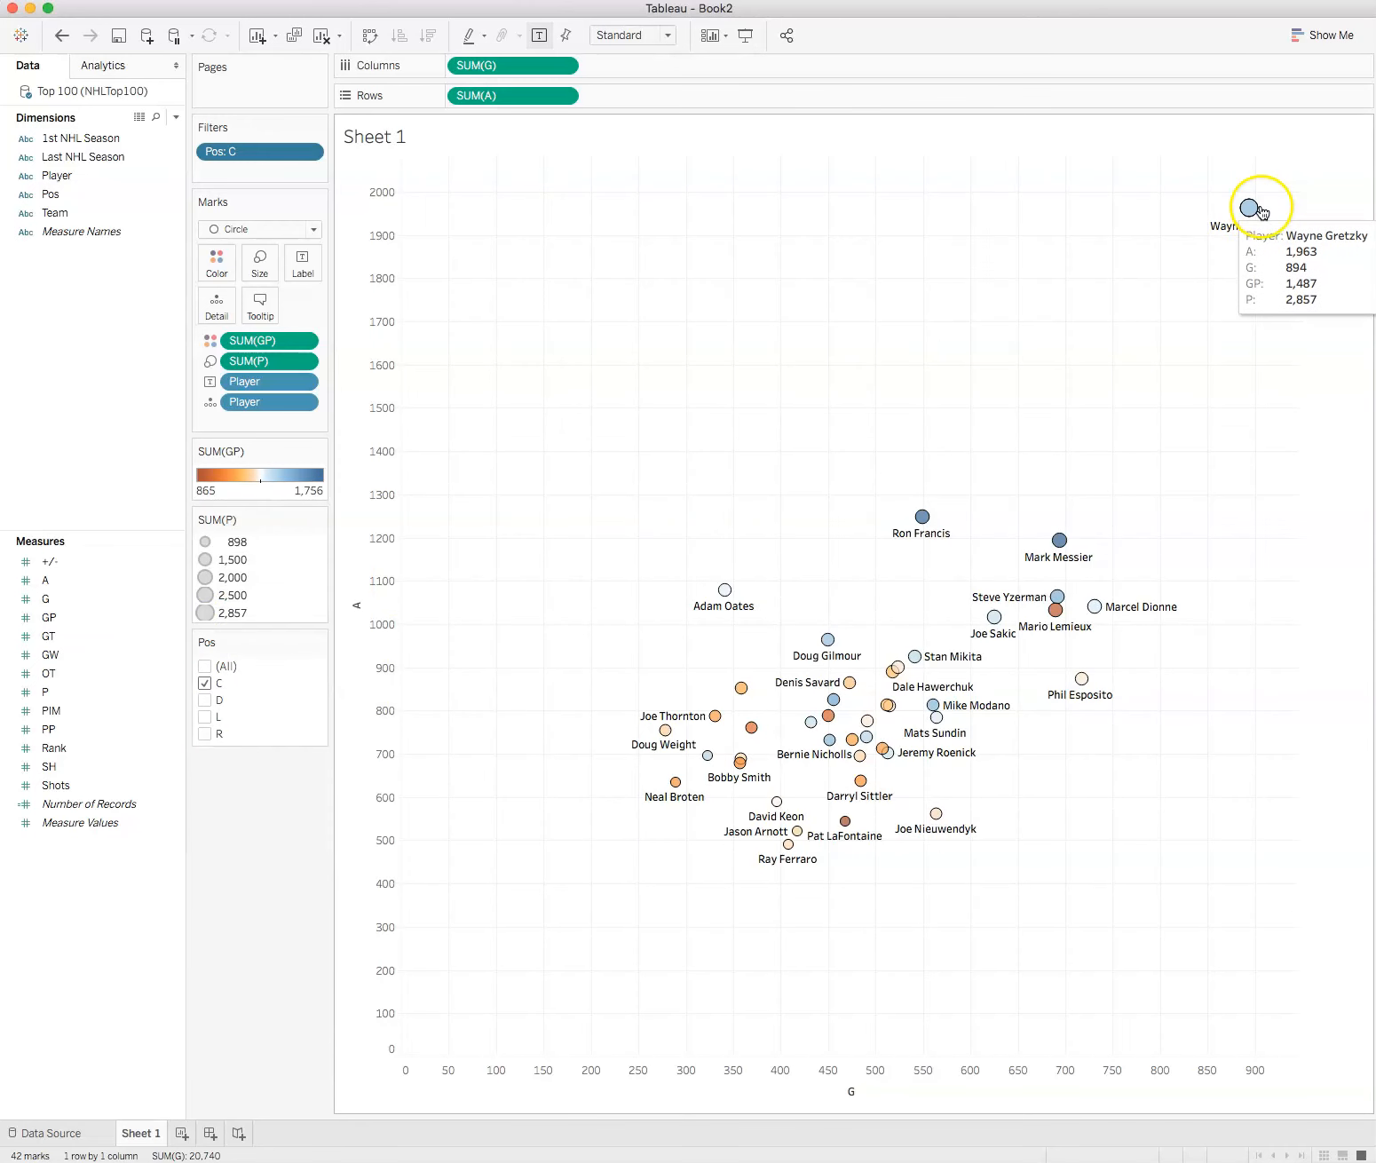
# Step: Switch the Pos filter back to D only and examine the D players with the most goals and assists
pyautogui.click(203, 682)
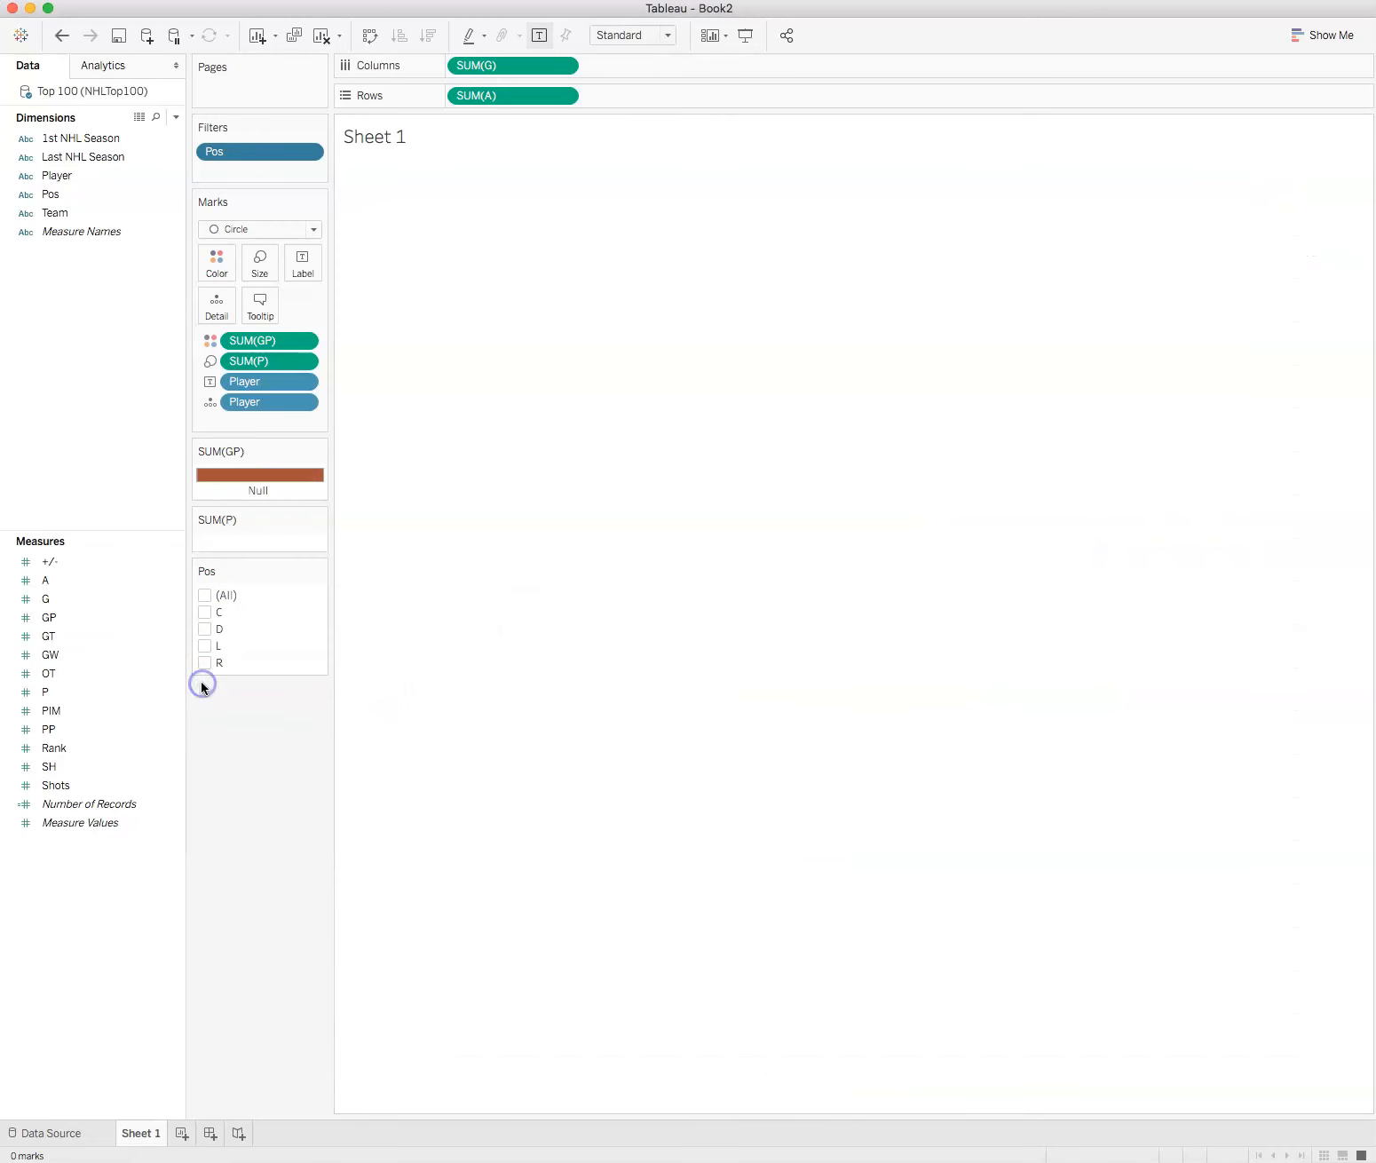
pyautogui.click(201, 628)
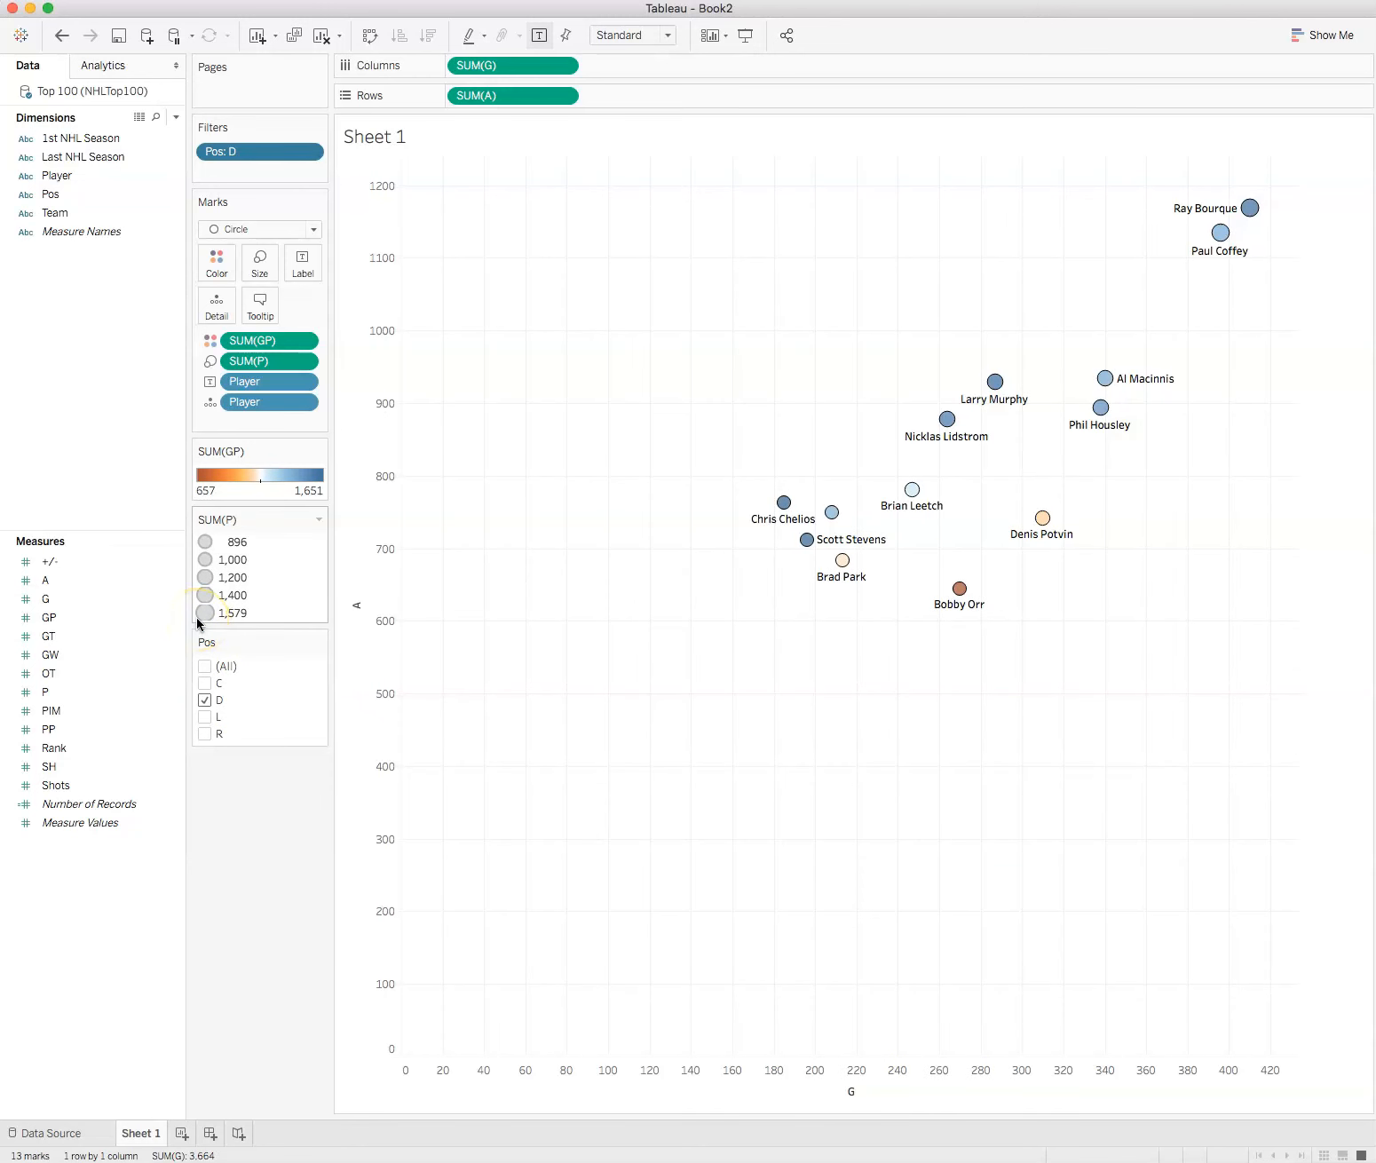
pyautogui.moveTo(1252, 206)
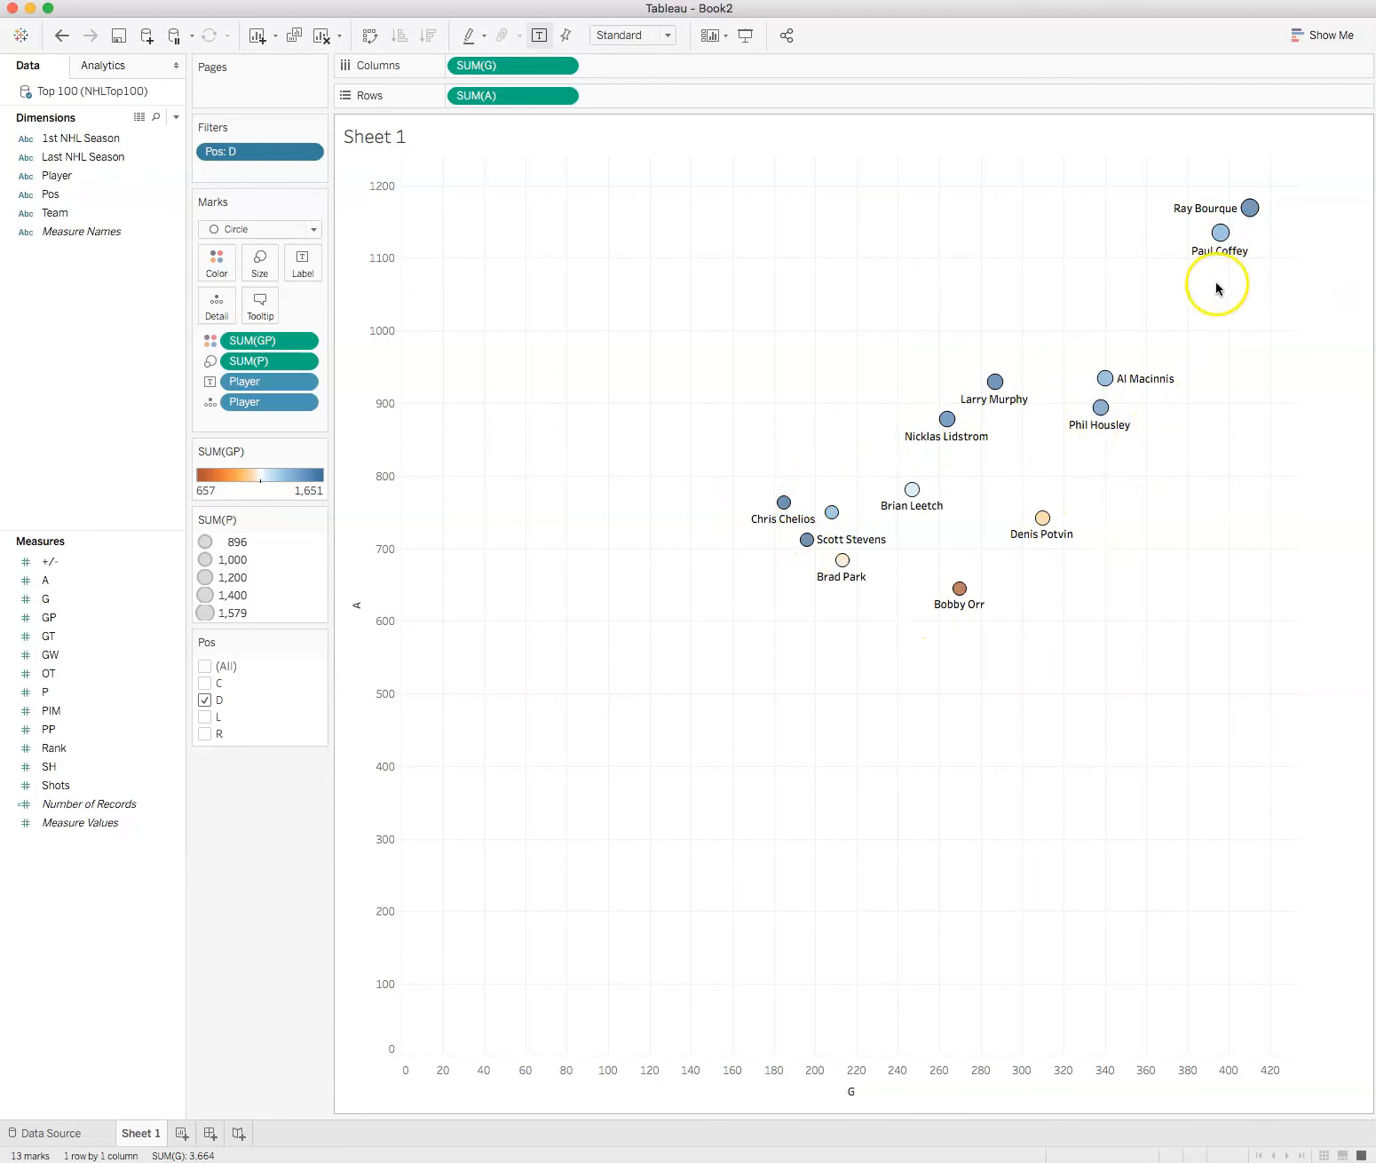
pyautogui.moveTo(1231, 253)
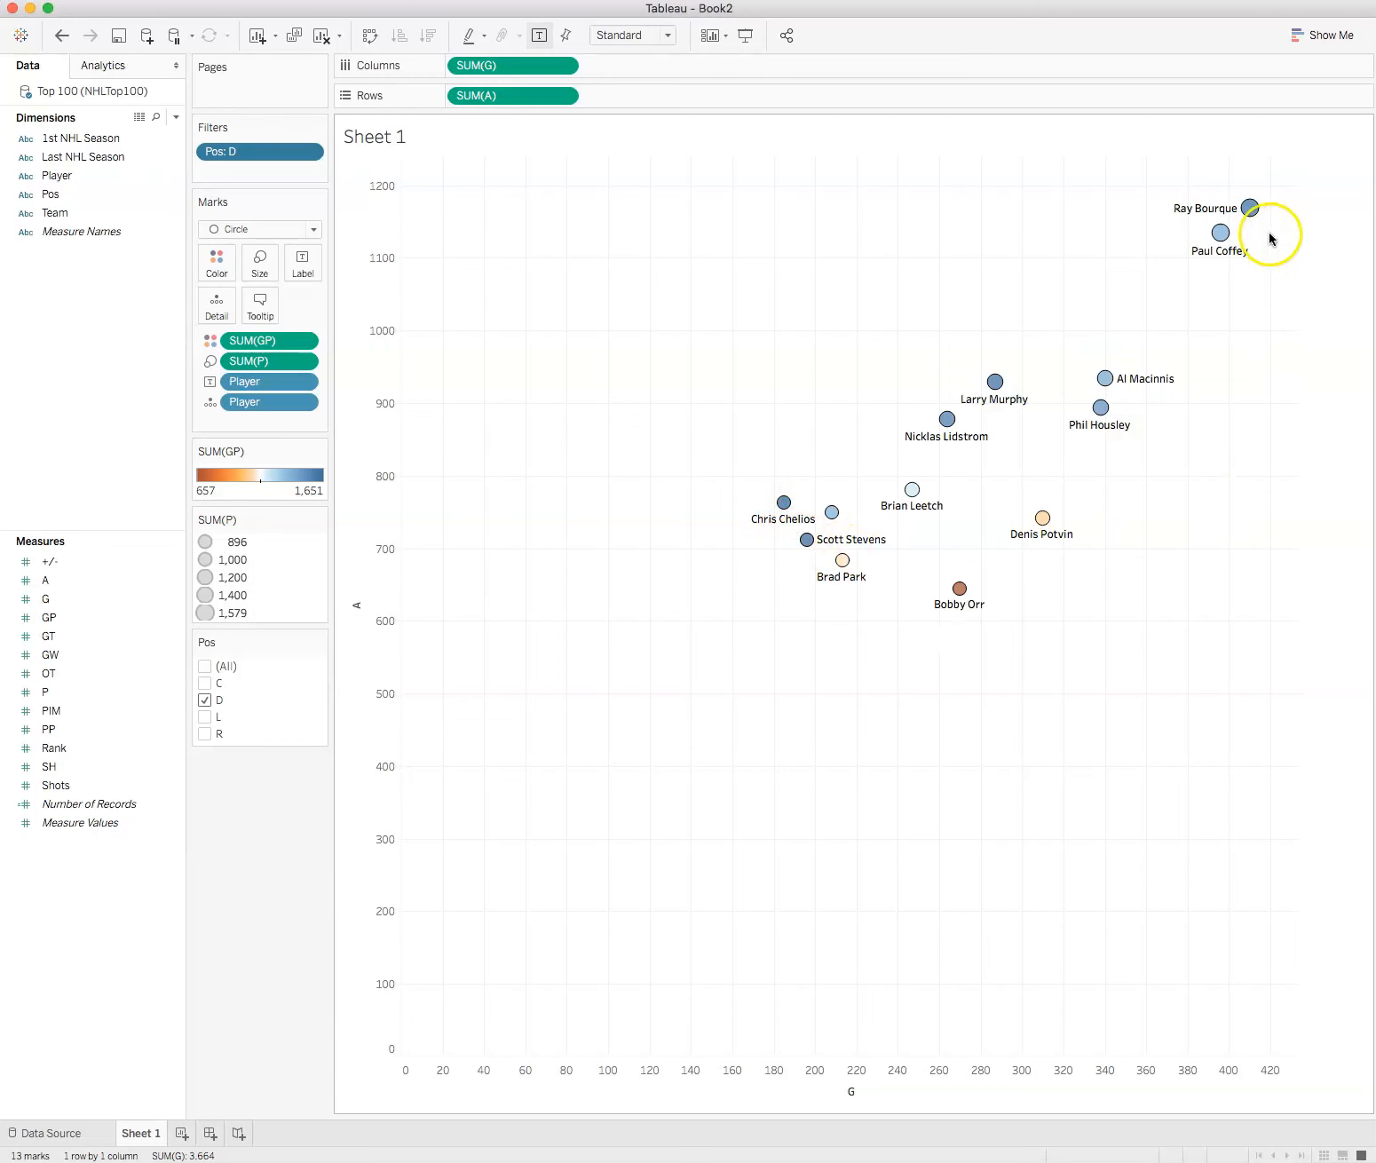
# Step: Cycle the Pos filter through C, D and L, showing one position at a time
pyautogui.click(202, 702)
pyautogui.click(205, 611)
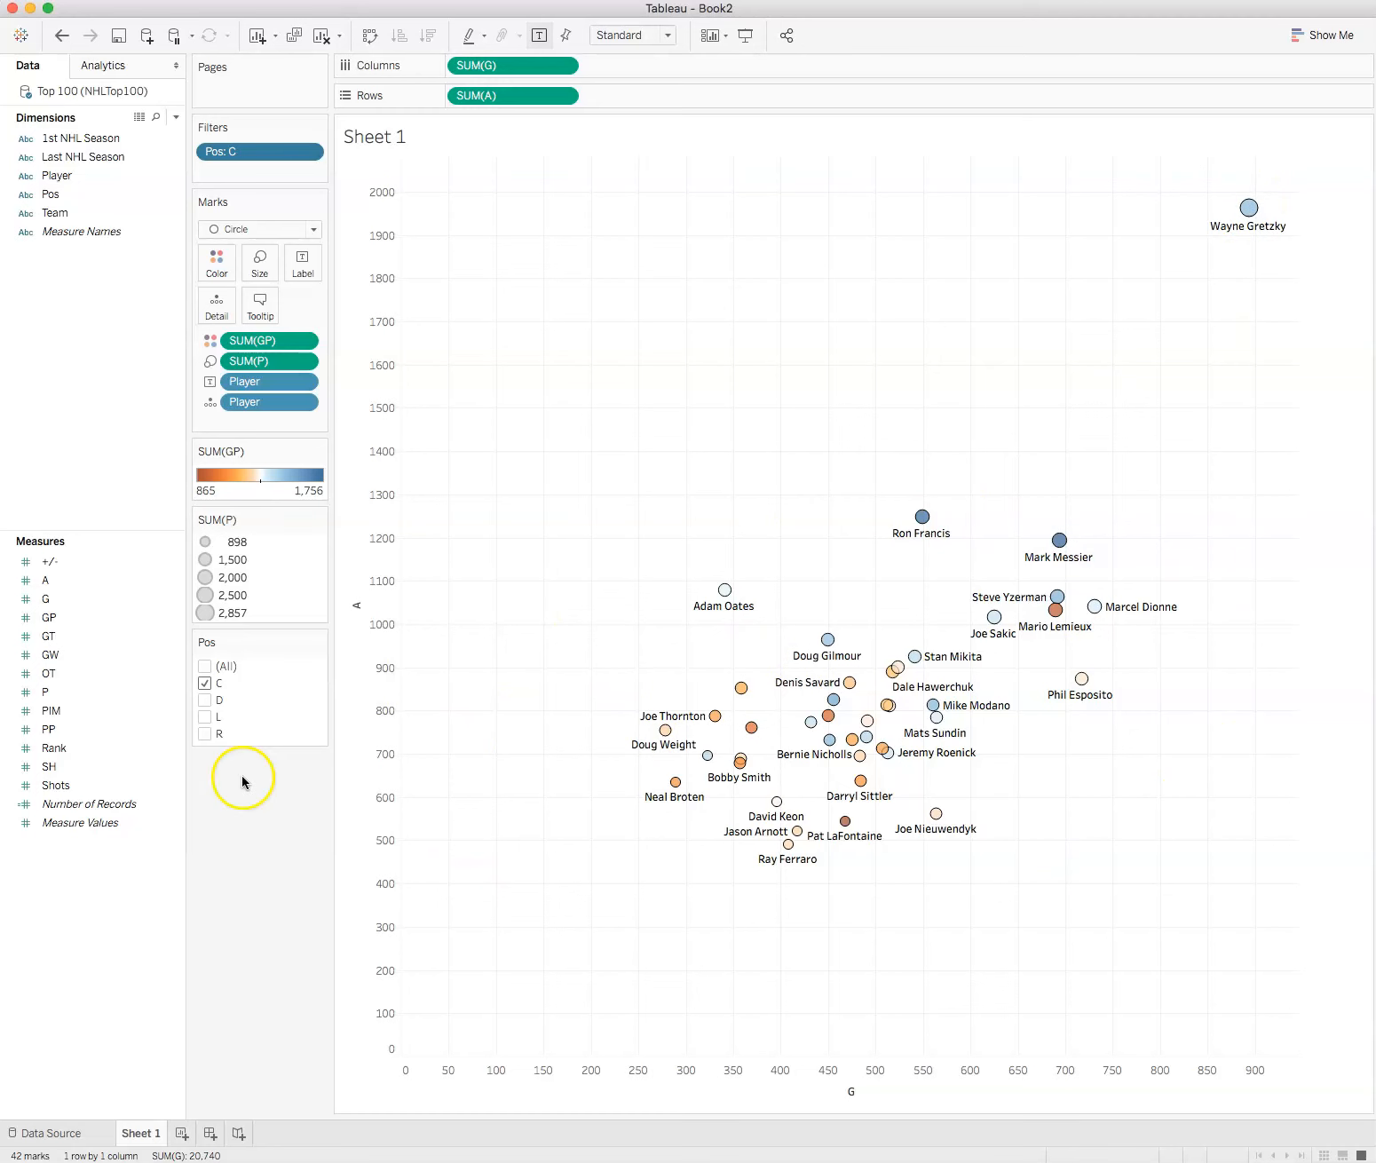
pyautogui.click(204, 684)
pyautogui.click(204, 699)
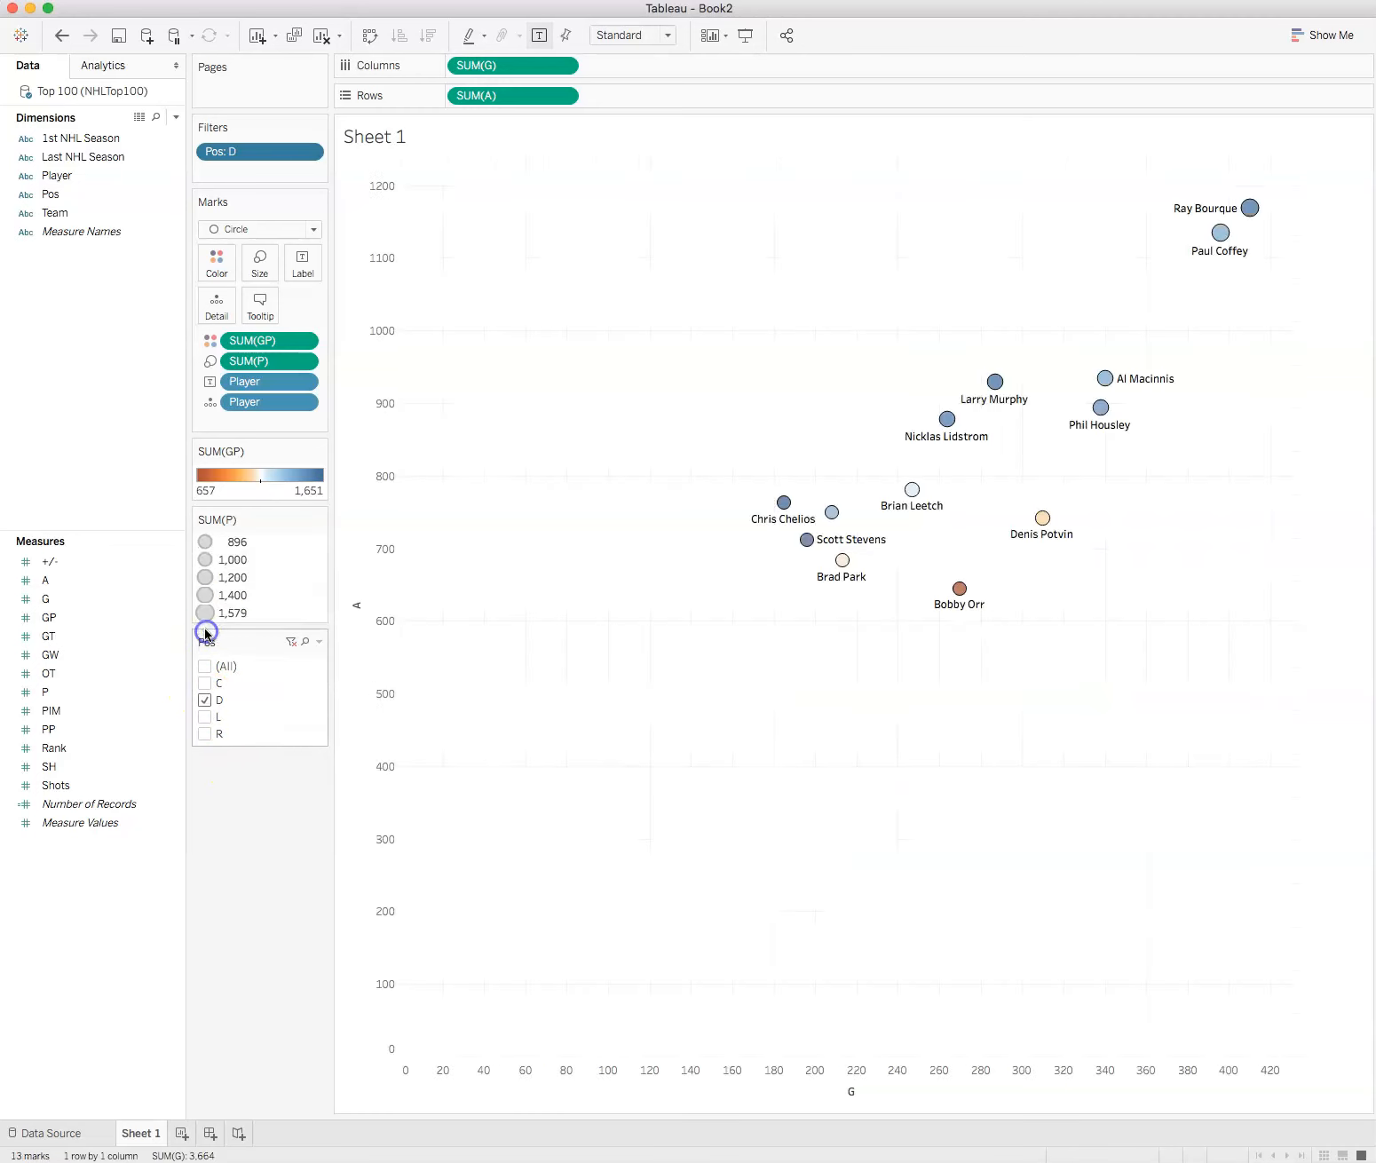
pyautogui.click(200, 705)
pyautogui.click(206, 654)
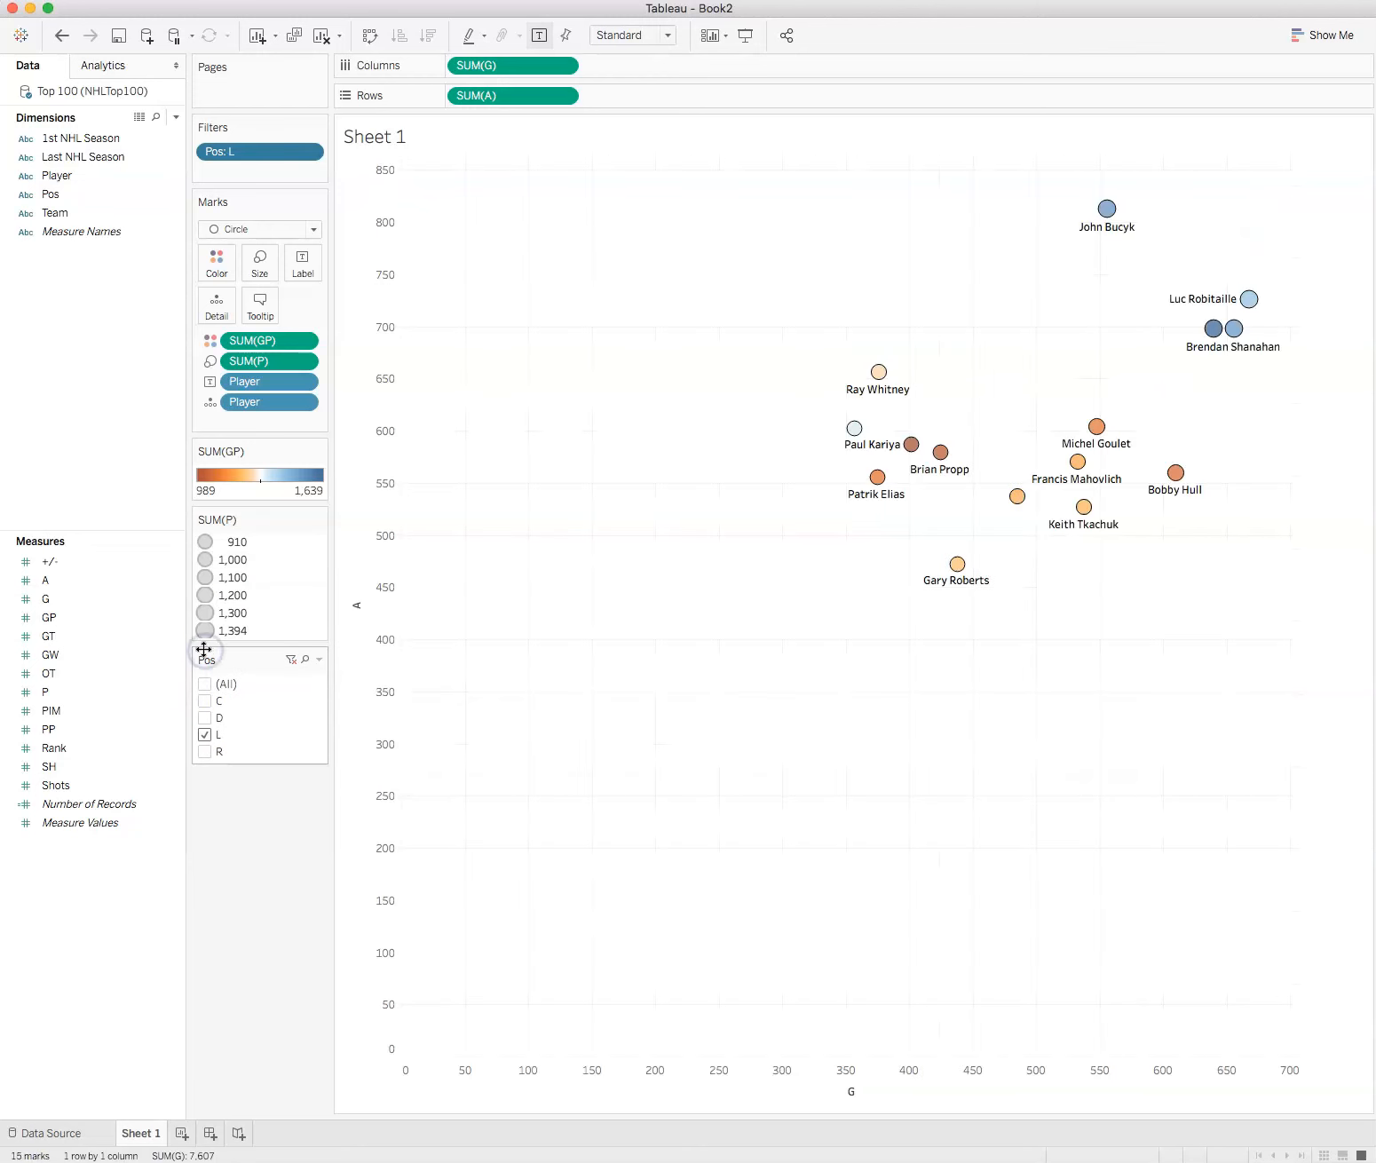
# Step: Add R, C and D back to the Pos filter so all positions are shown
pyautogui.click(202, 753)
pyautogui.click(204, 701)
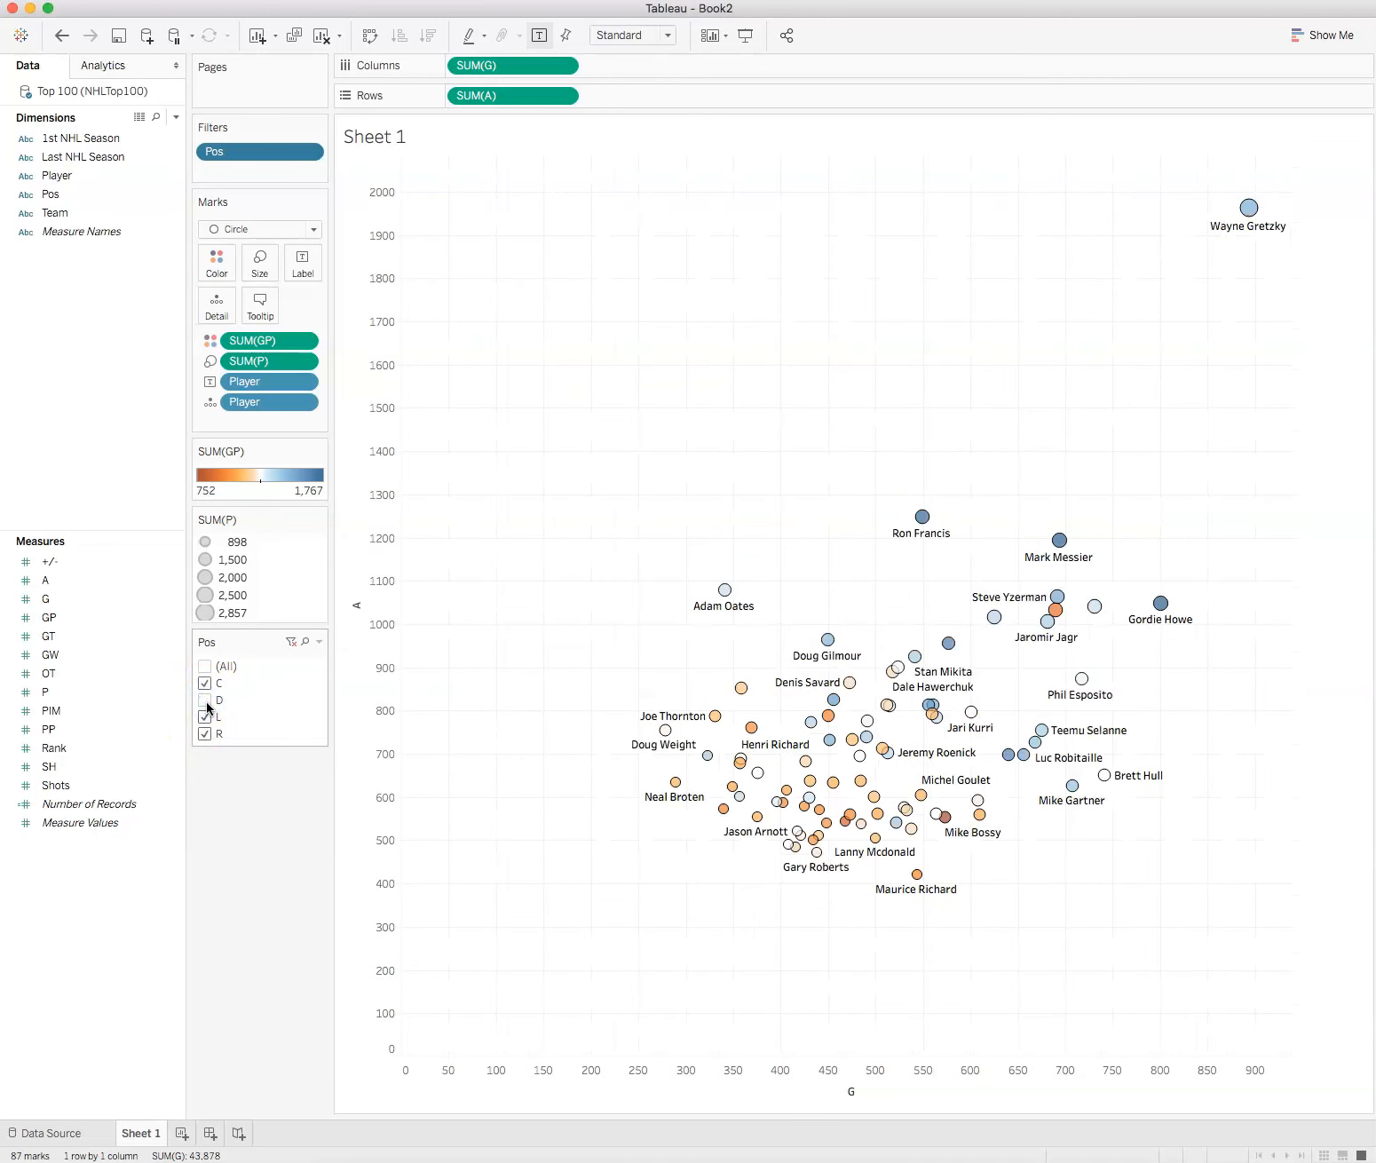
pyautogui.click(206, 701)
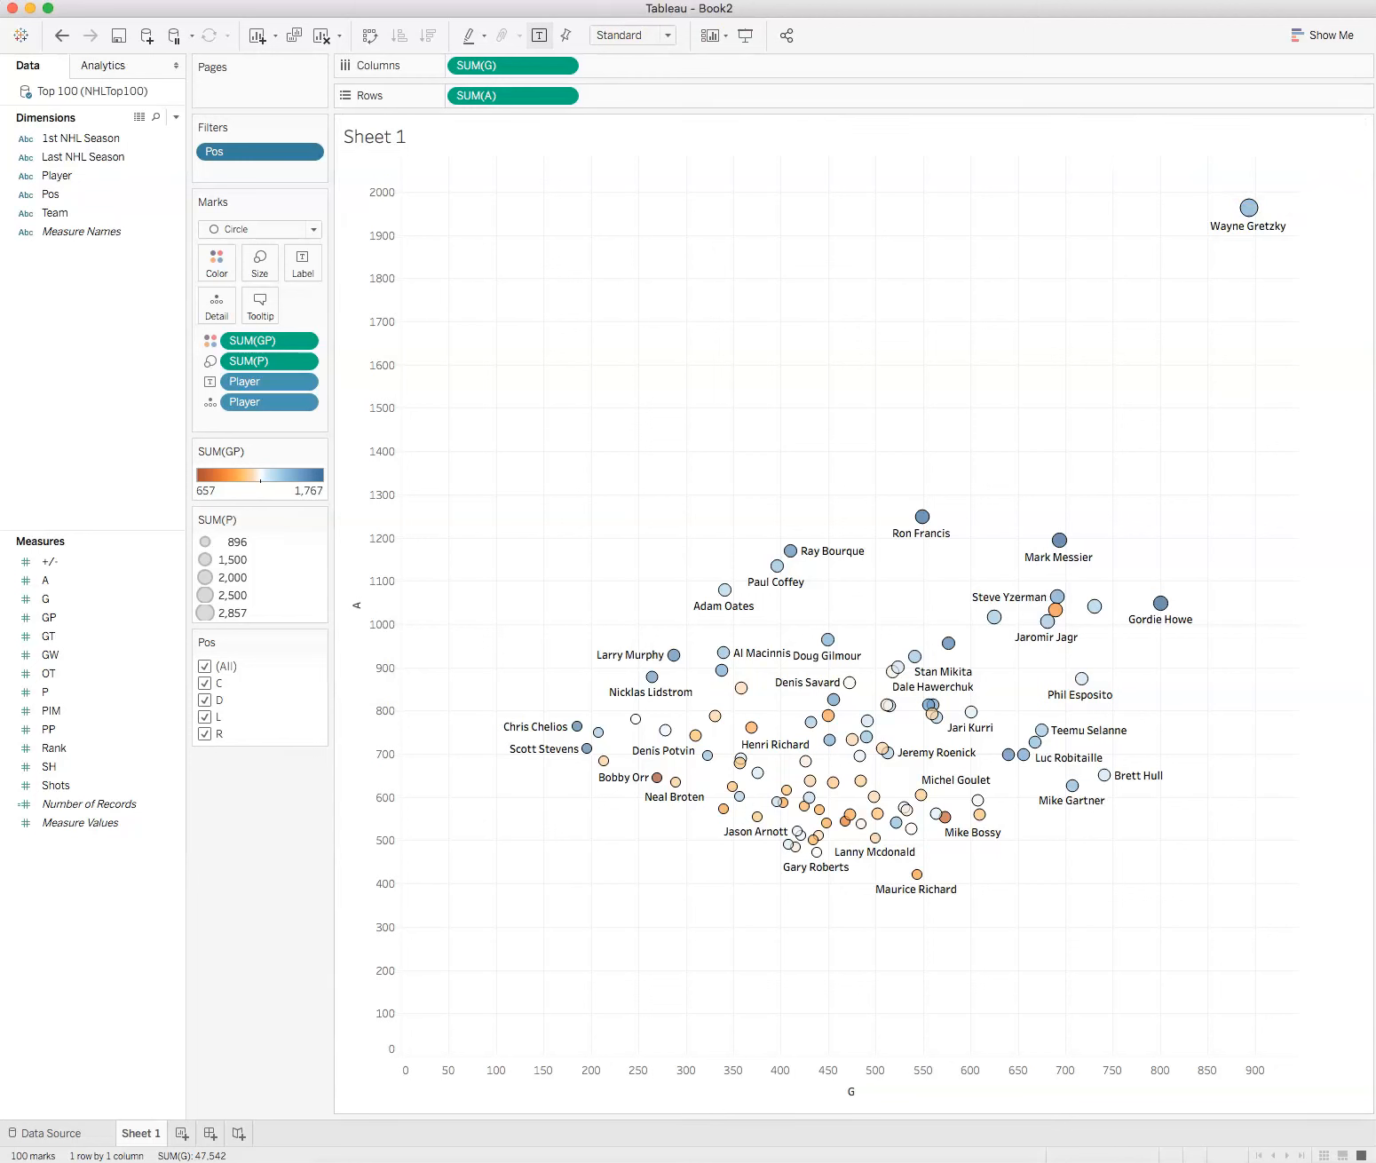
# Step: Start a new background image for the Top 100 (NHLTop100) data source and load NHL_Logo_former.svg.png from the Desktop
pyautogui.click(454, 0)
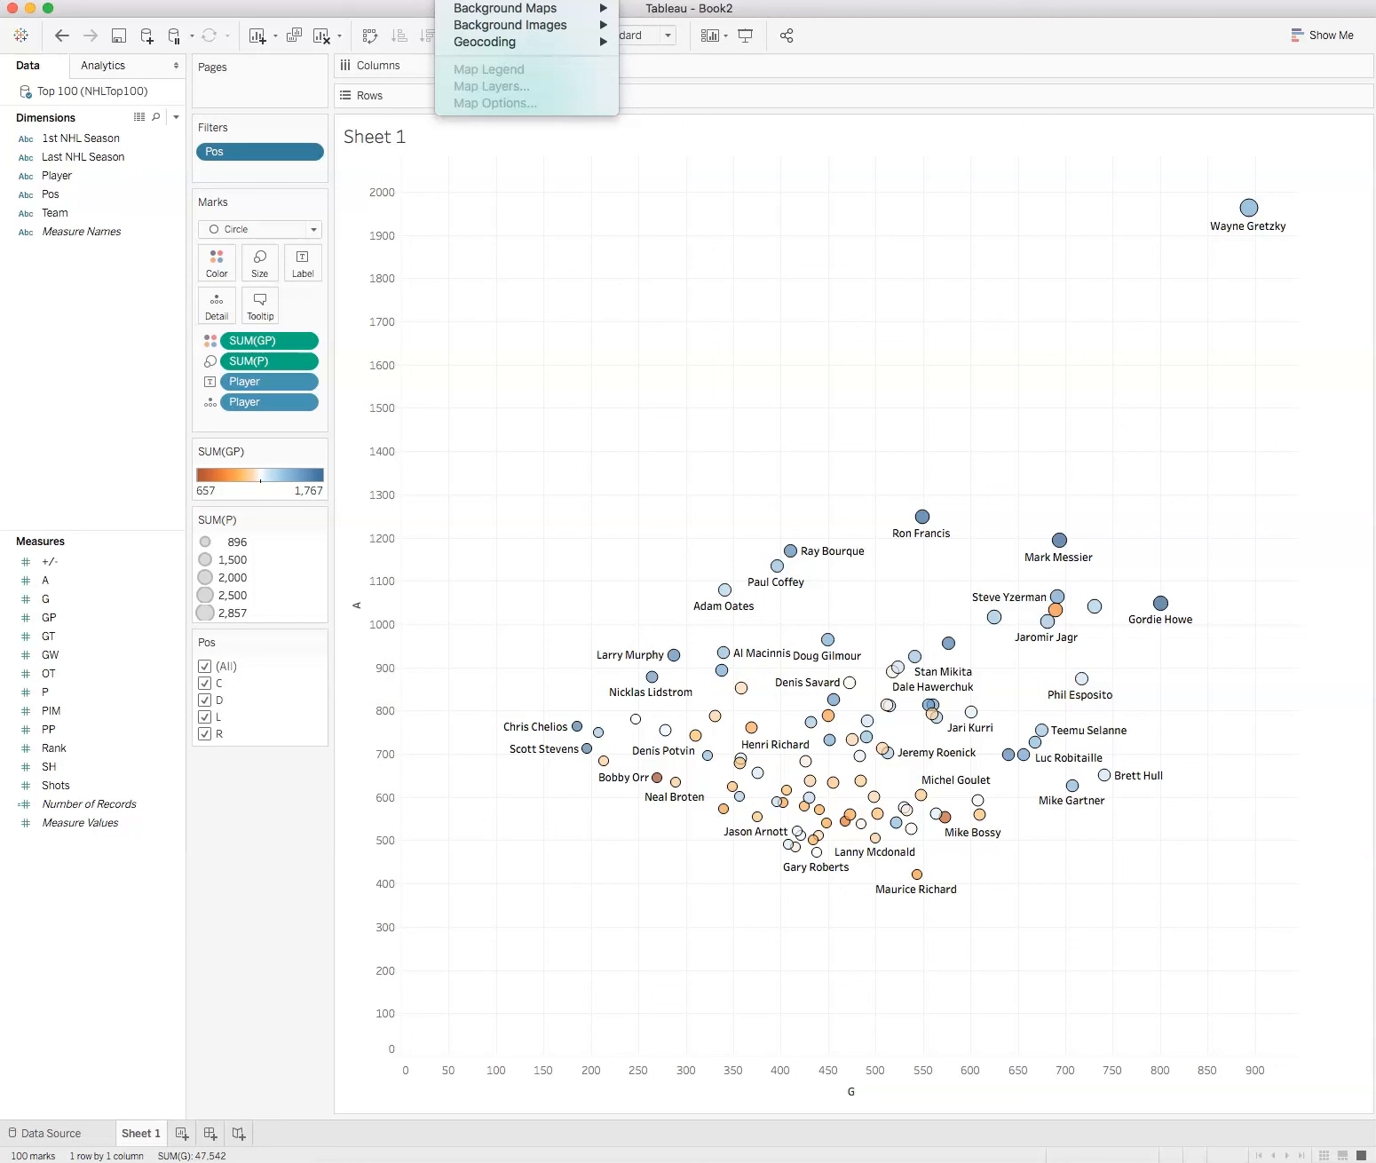
pyautogui.moveTo(468, 25)
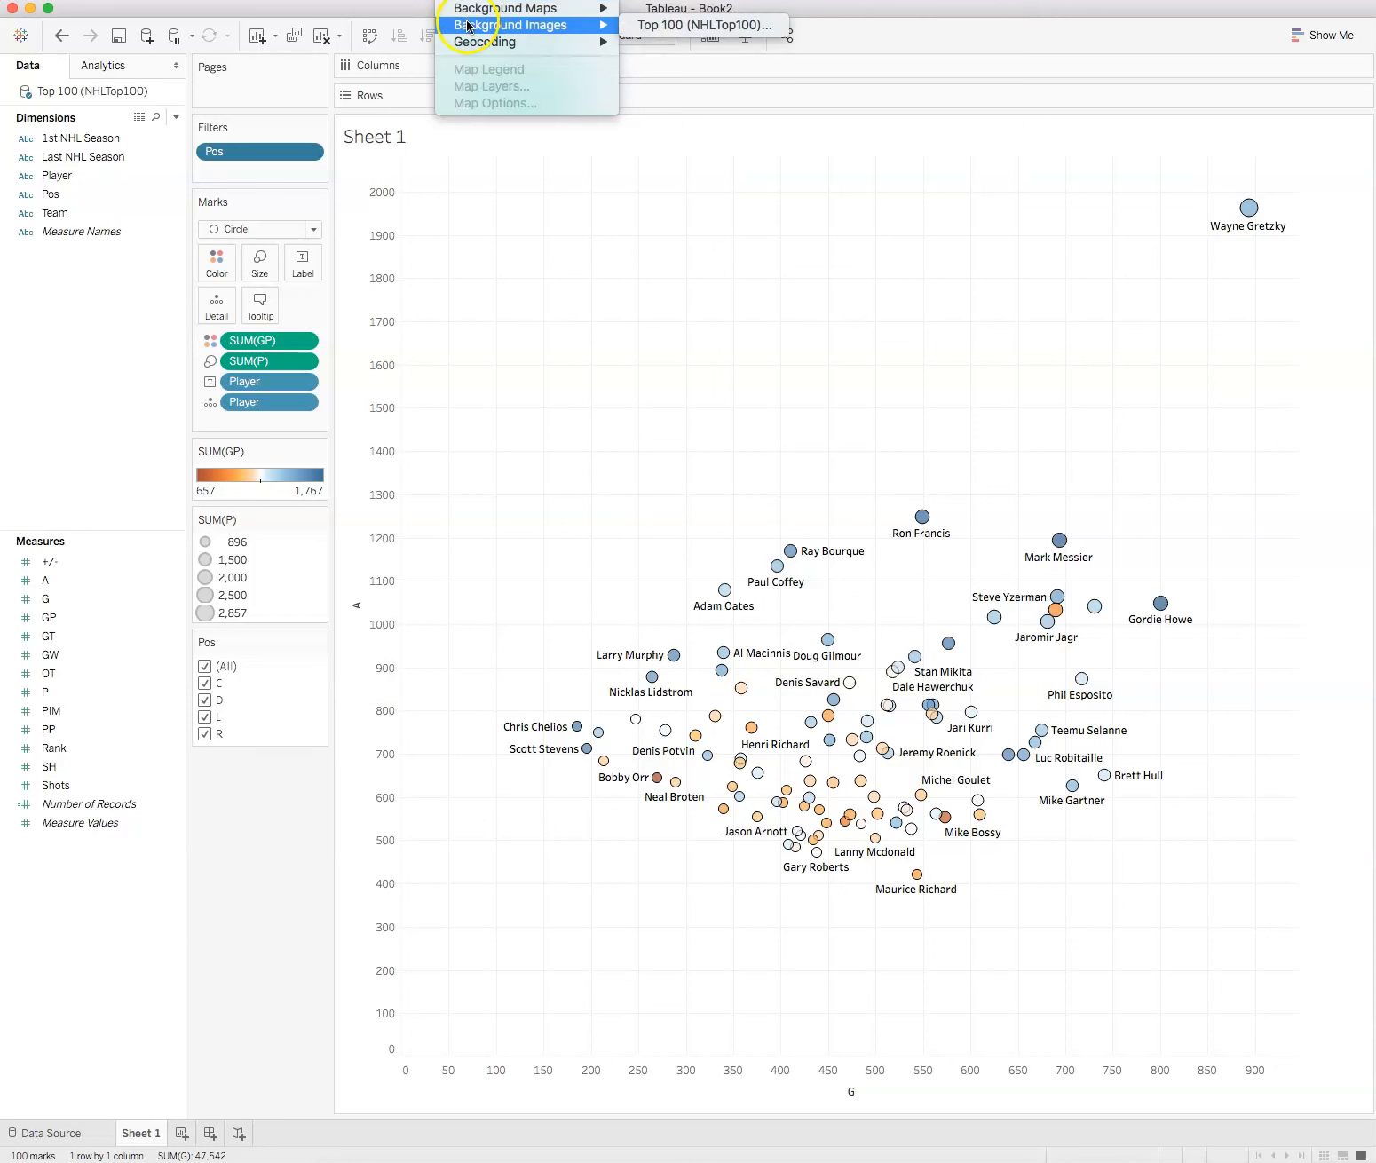
pyautogui.click(676, 27)
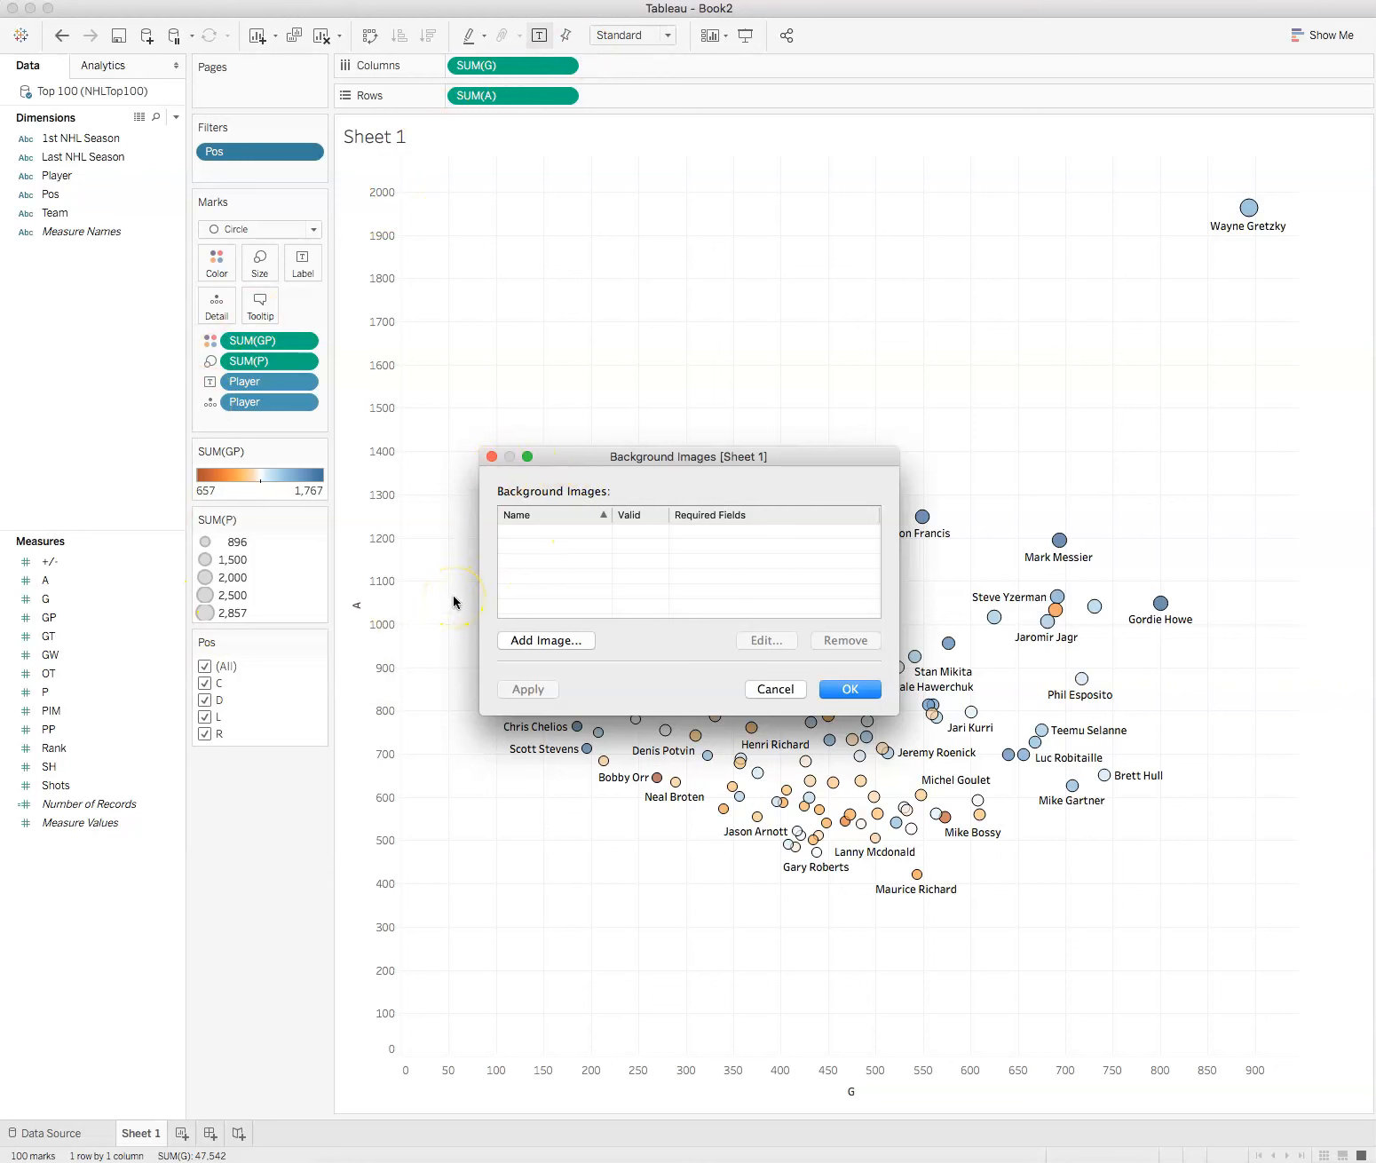
pyautogui.click(531, 641)
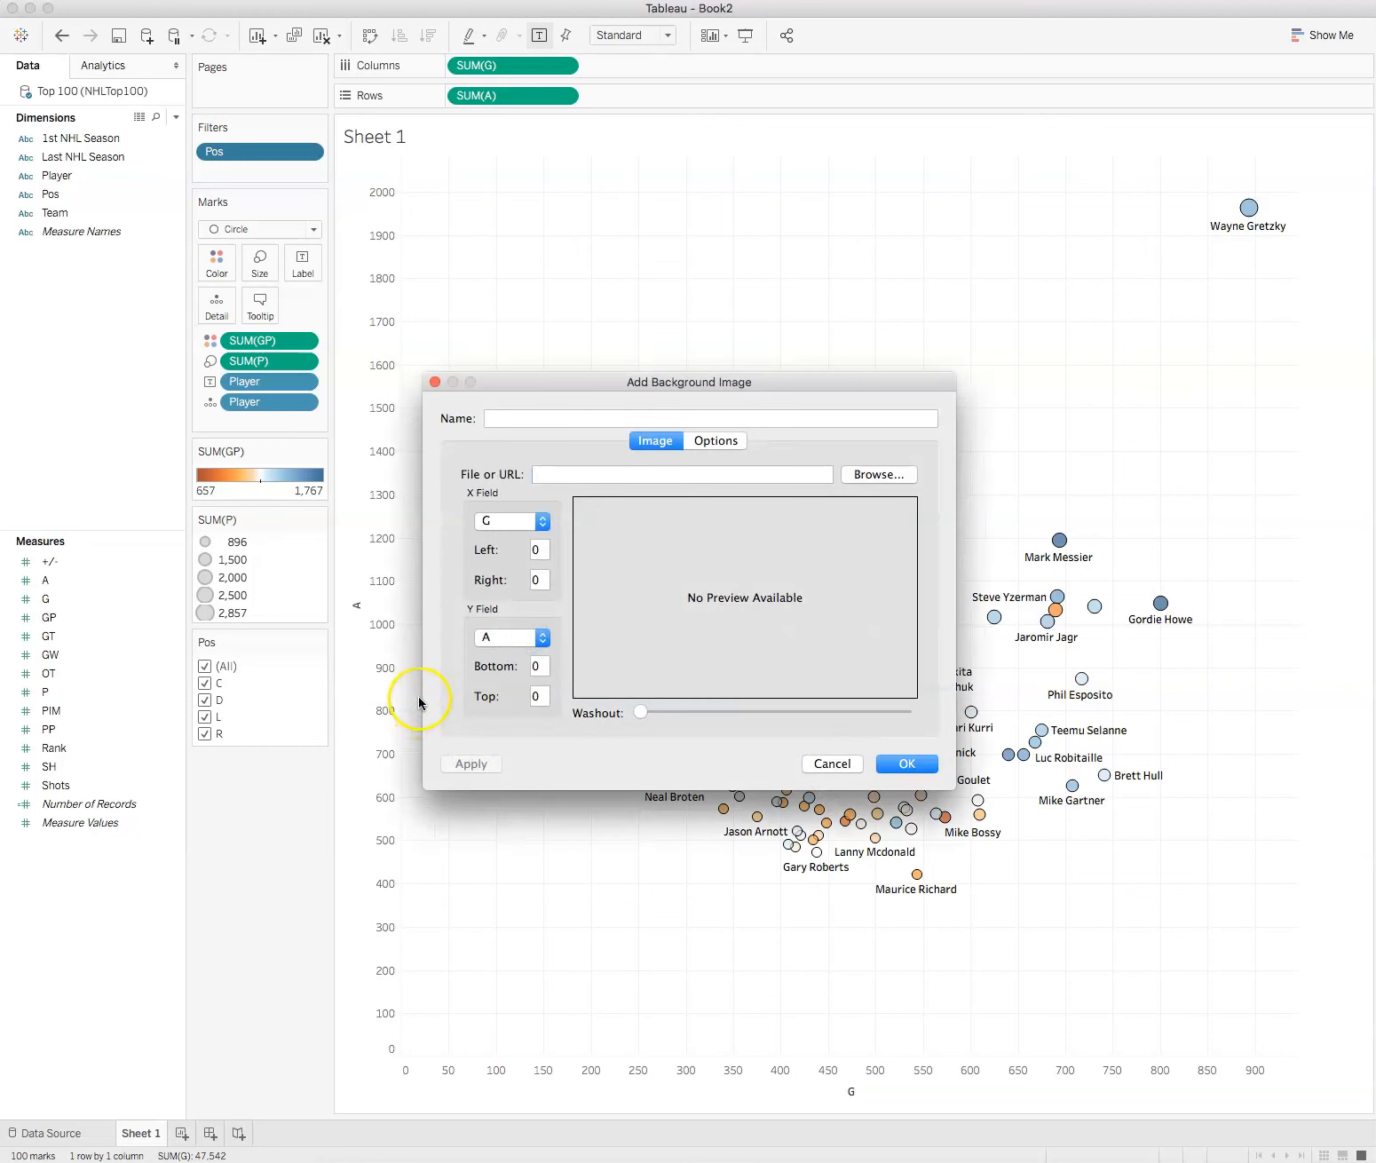
pyautogui.click(898, 477)
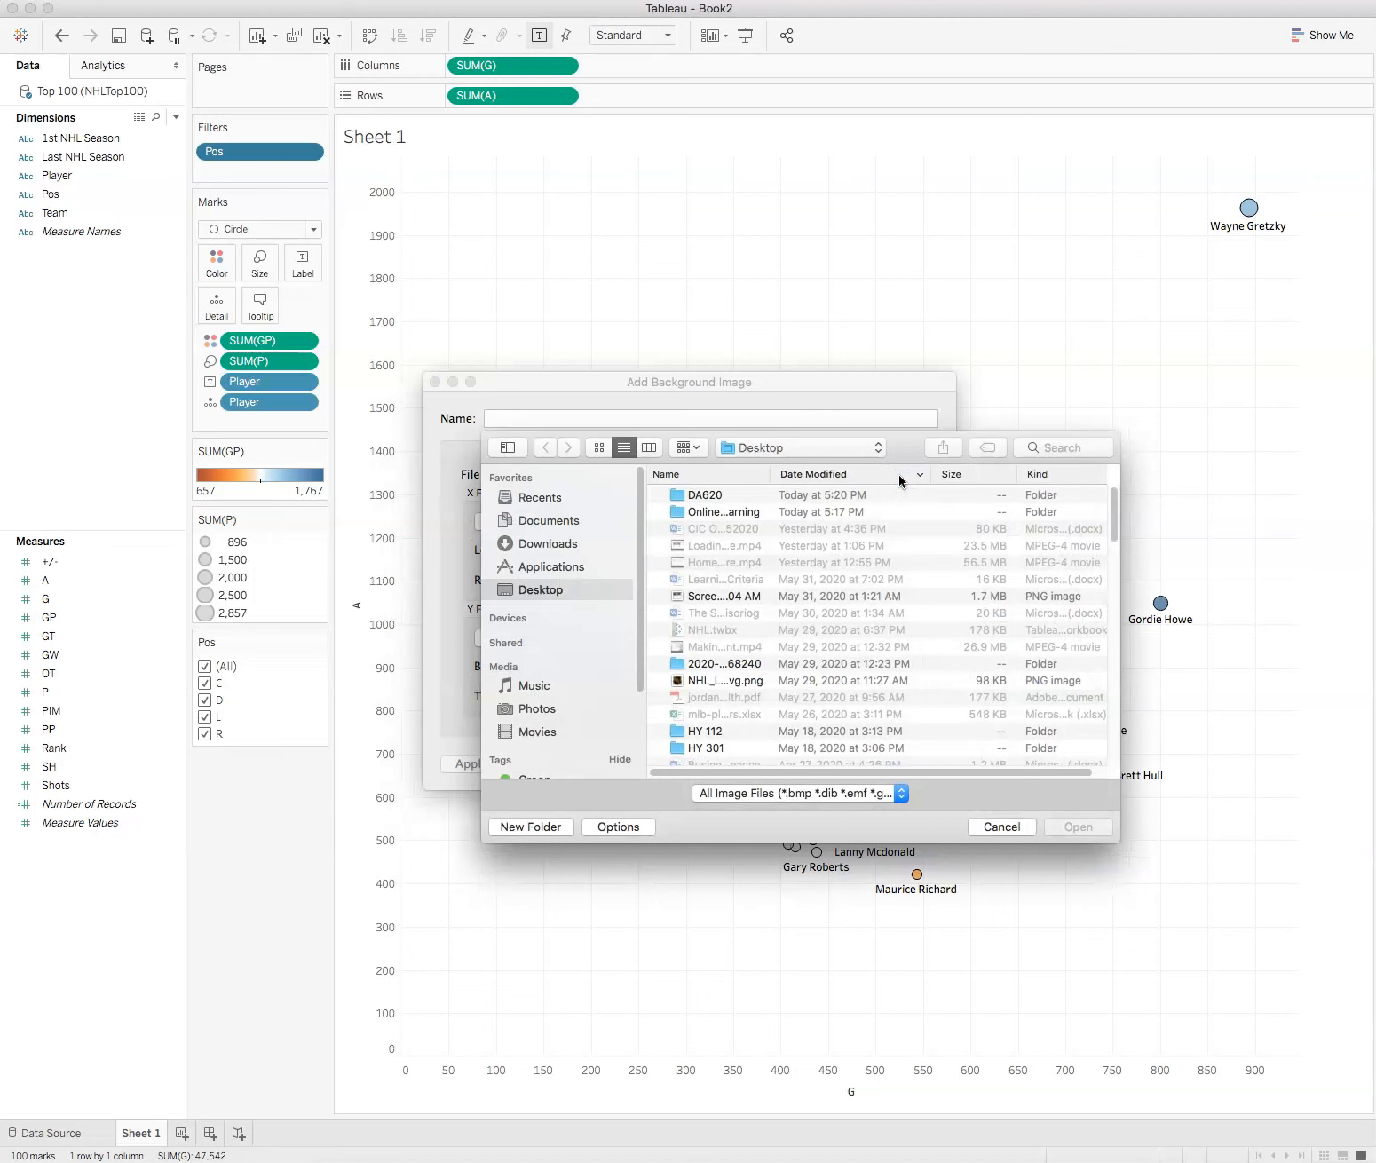
pyautogui.click(727, 681)
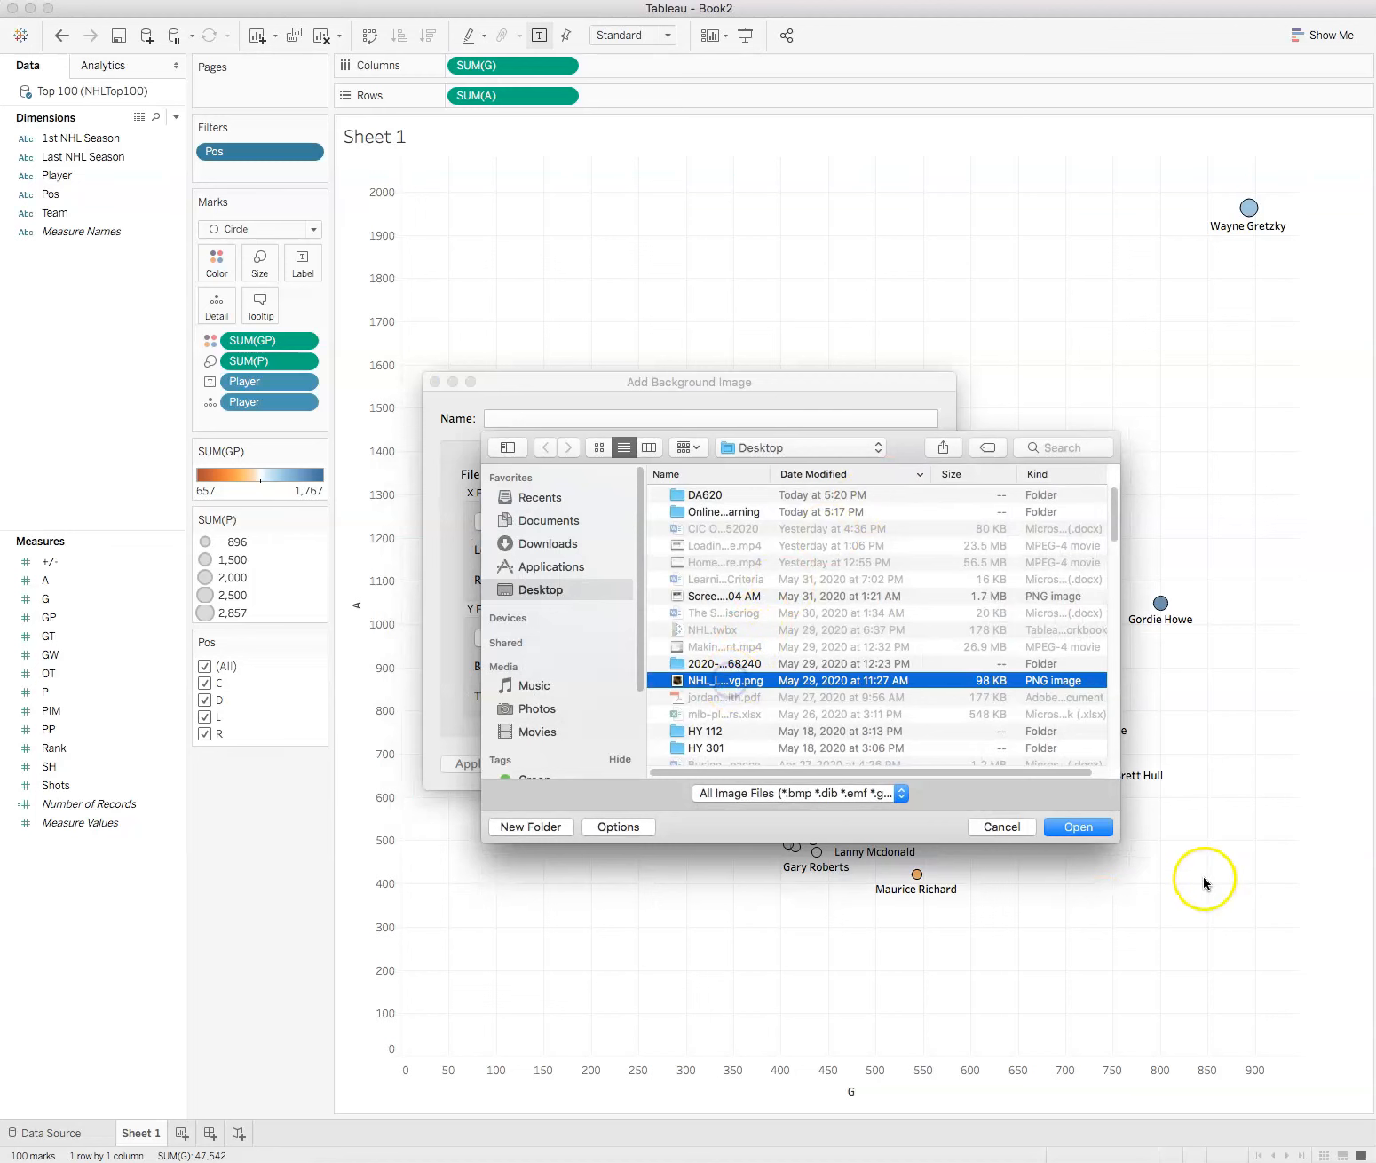
pyautogui.click(1083, 827)
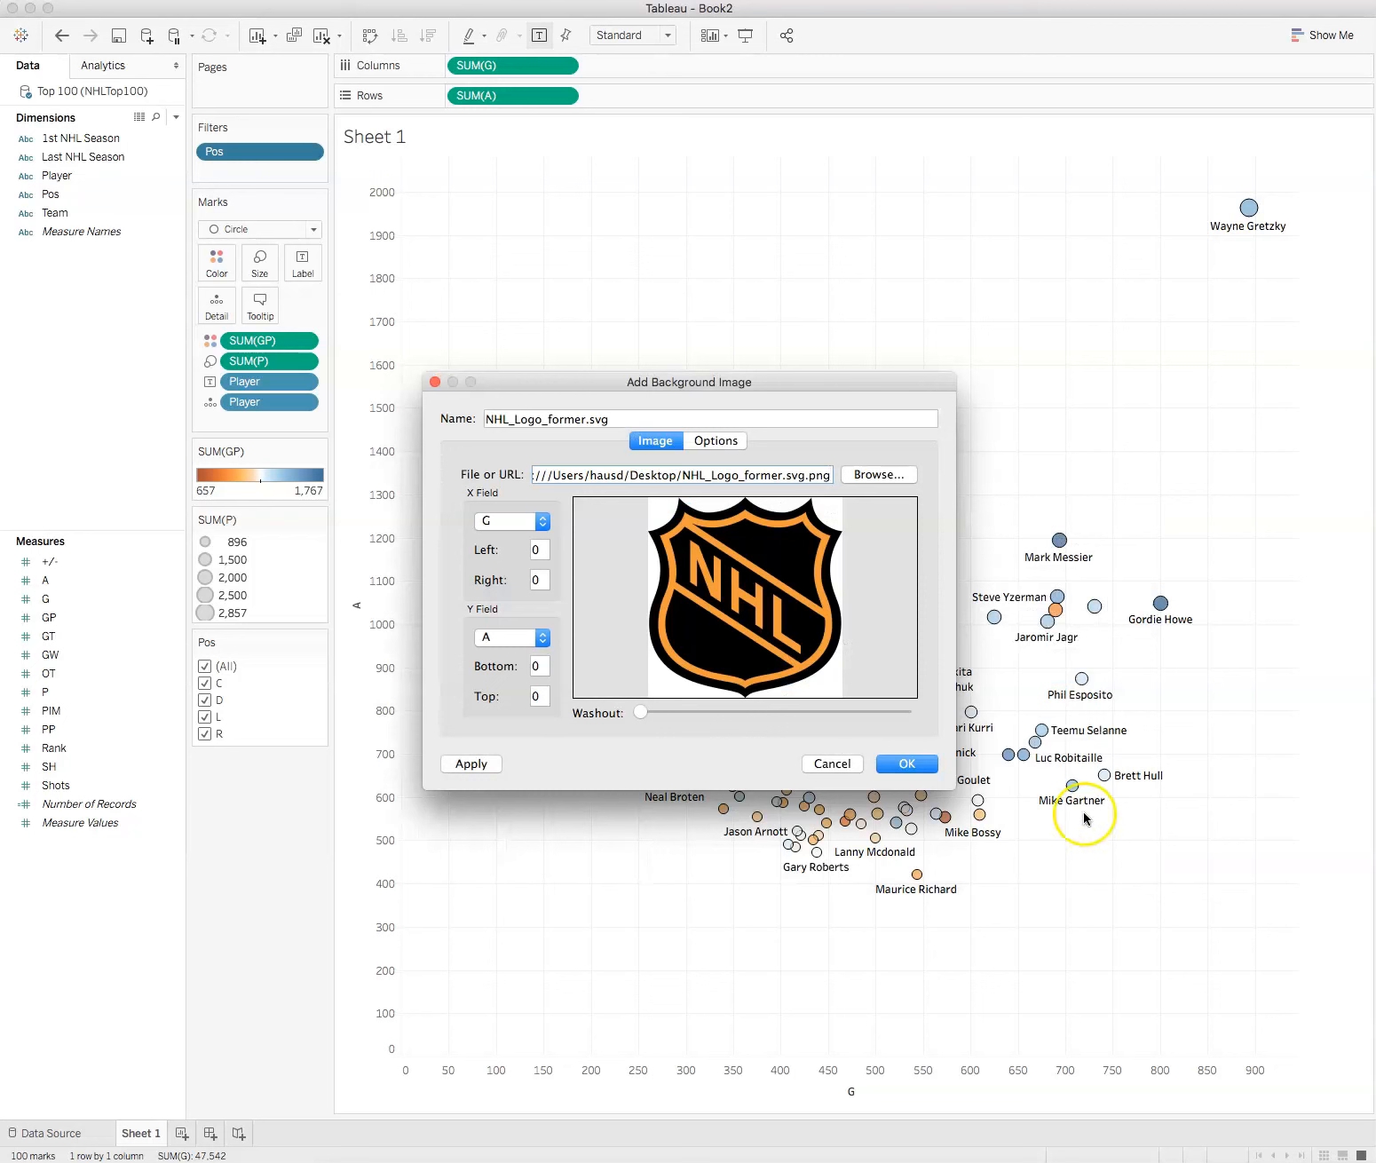
# Step: Raise the logo image's washout to about four-fifths and try to add it with the X and Y ranges left at 0
pyautogui.moveTo(642, 714); pyautogui.dragTo(860, 715)
pyautogui.click(907, 757)
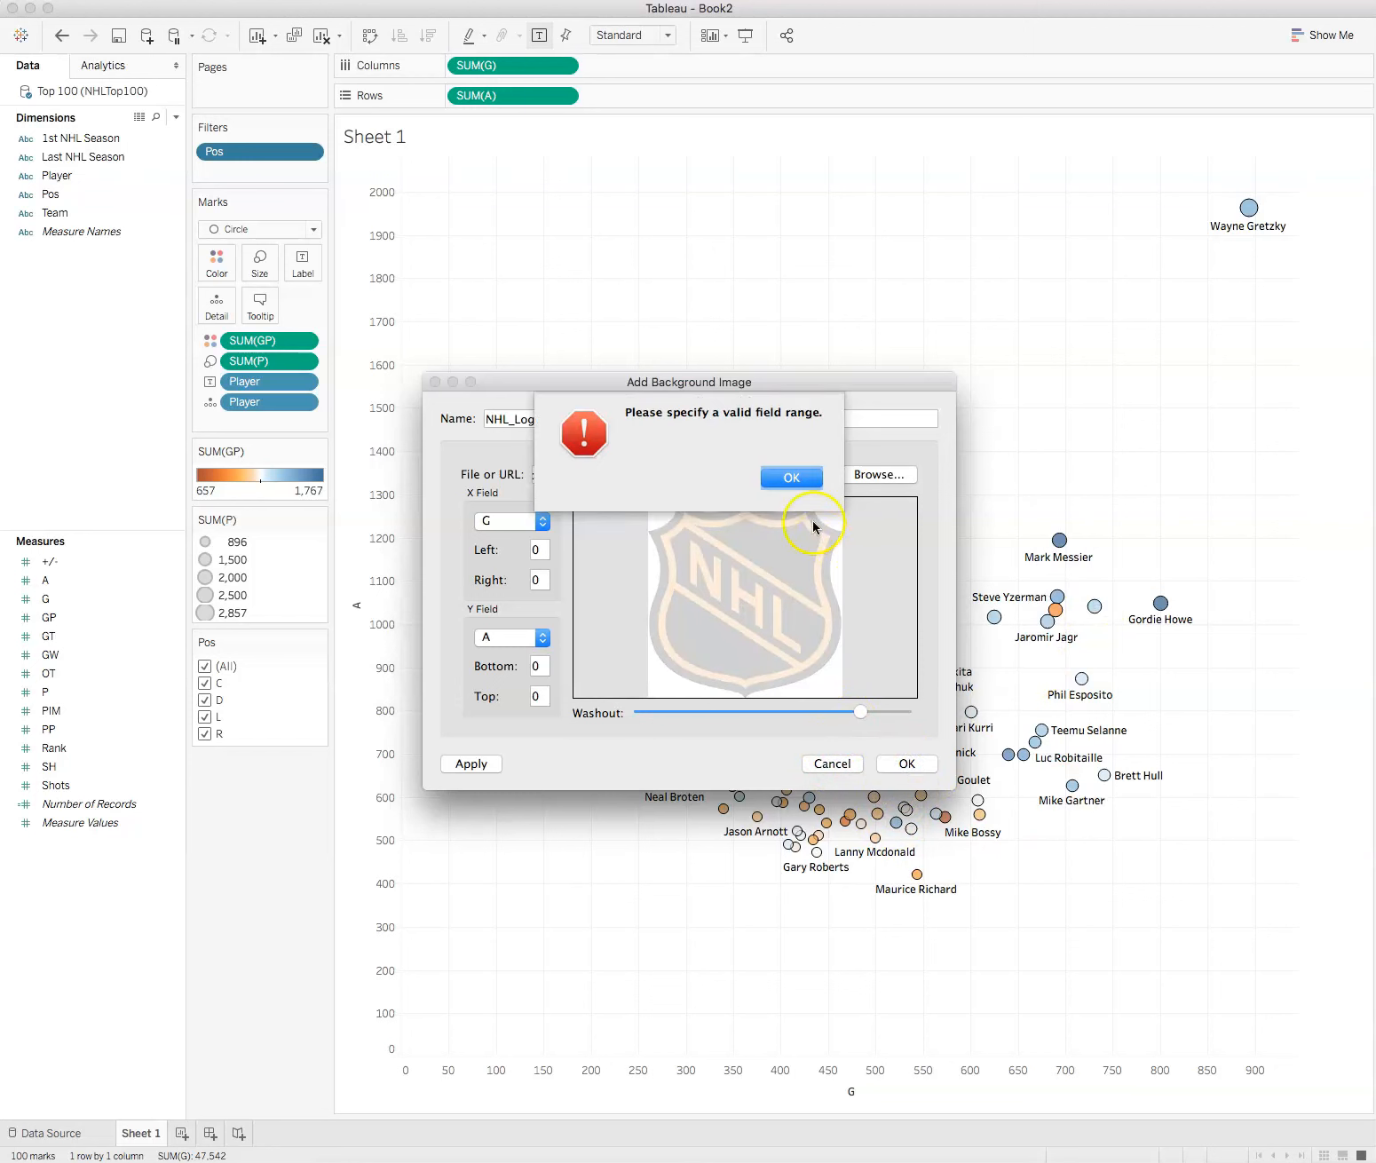
pyautogui.click(792, 477)
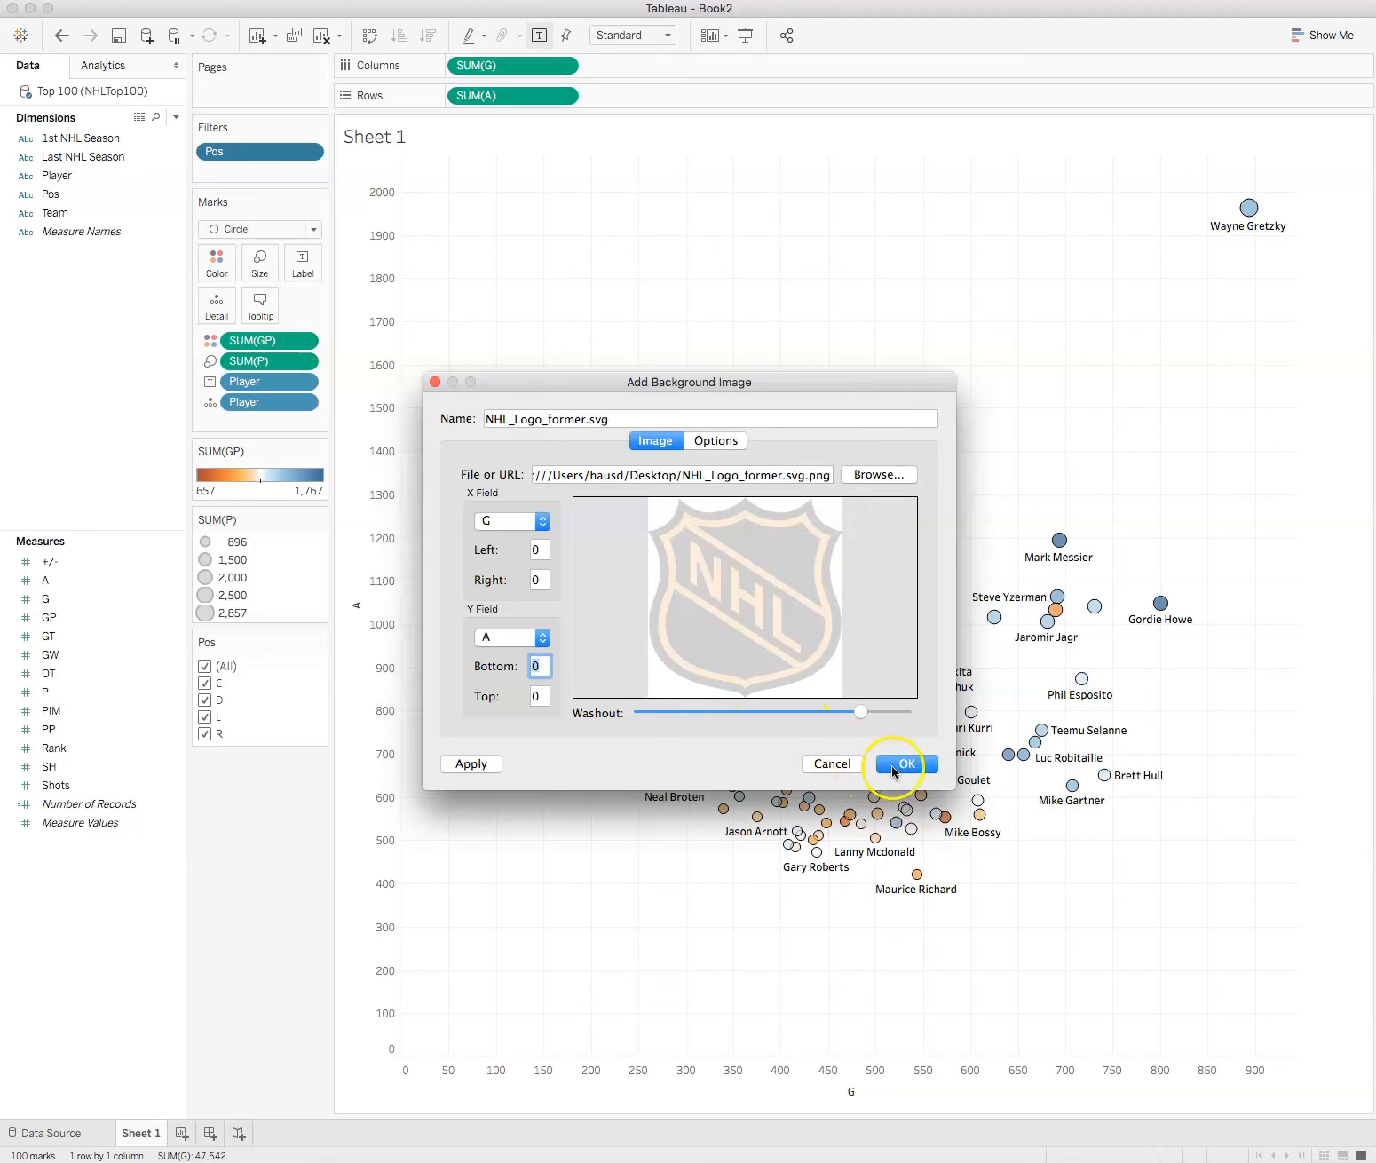
pyautogui.click(893, 767)
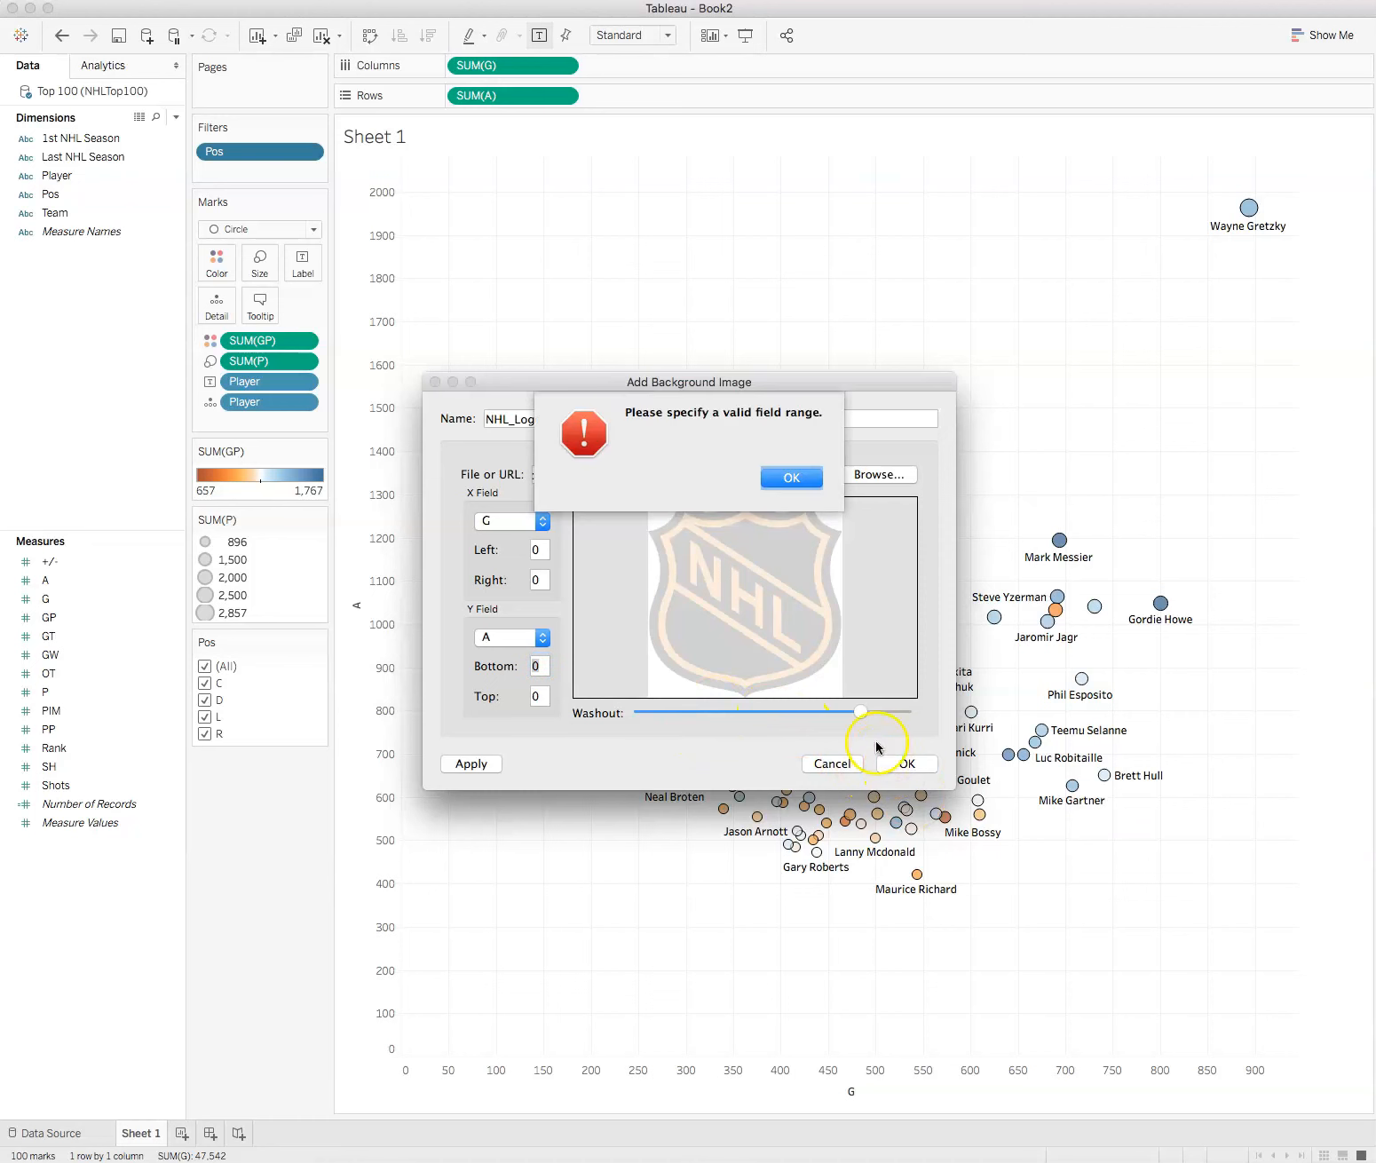
pyautogui.click(789, 477)
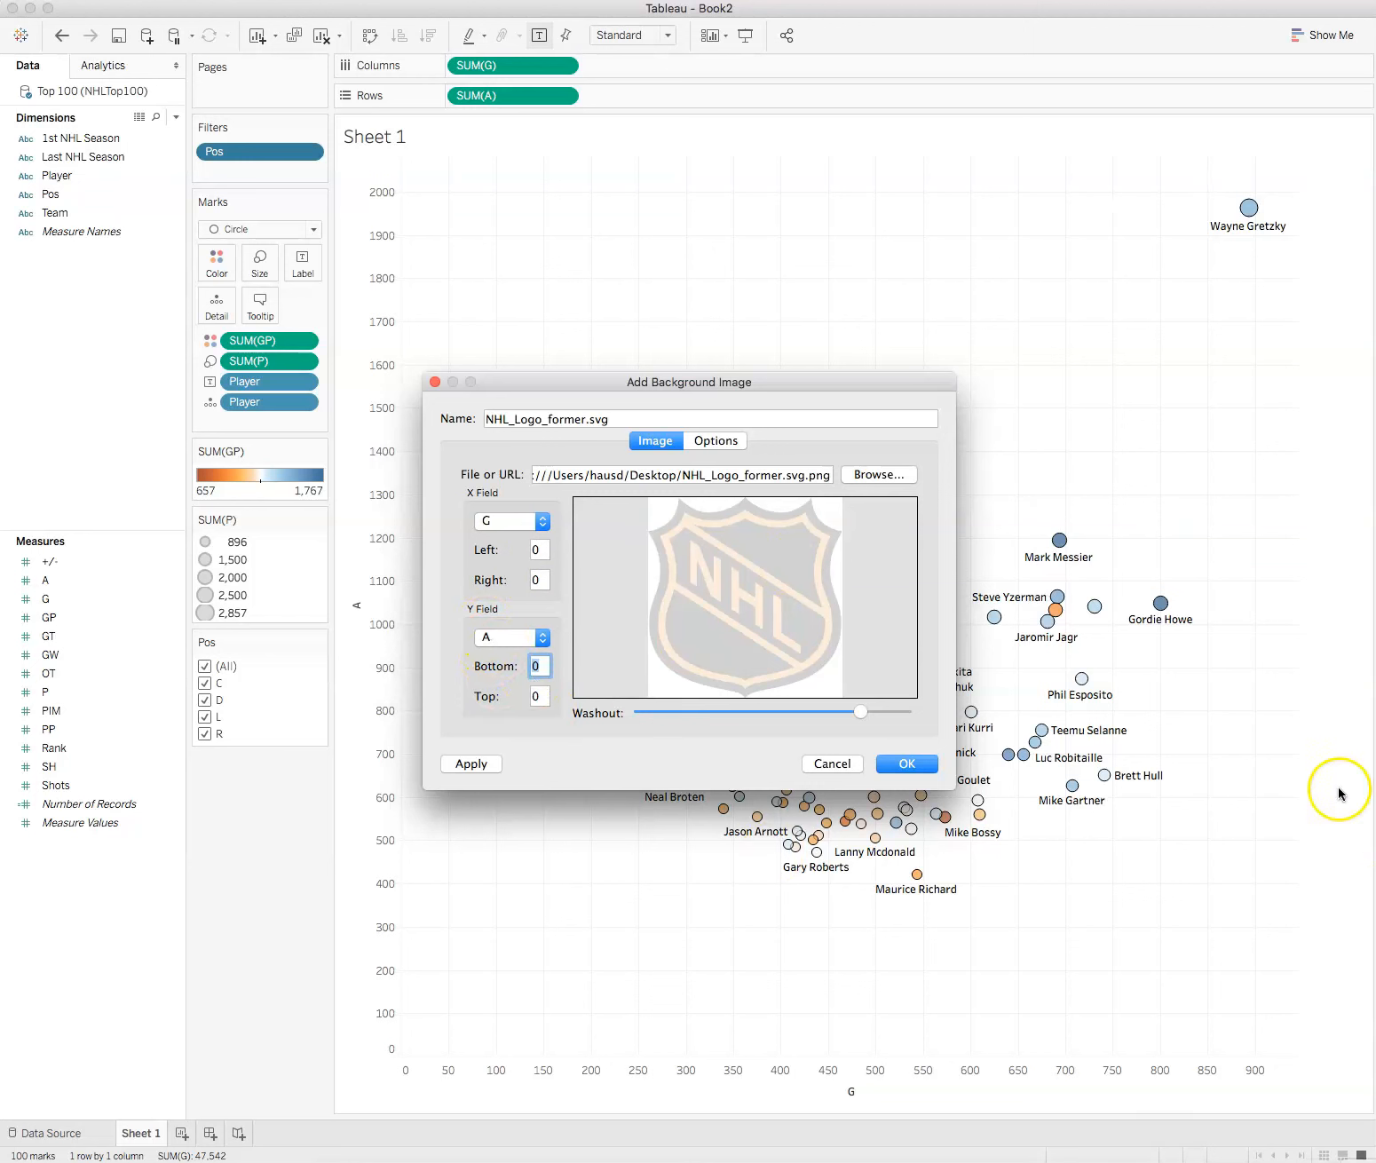
# Step: Try adding the logo background with upper limits of 1000 for G and 2000 for A, correcting the top limit
pyautogui.click(535, 576)
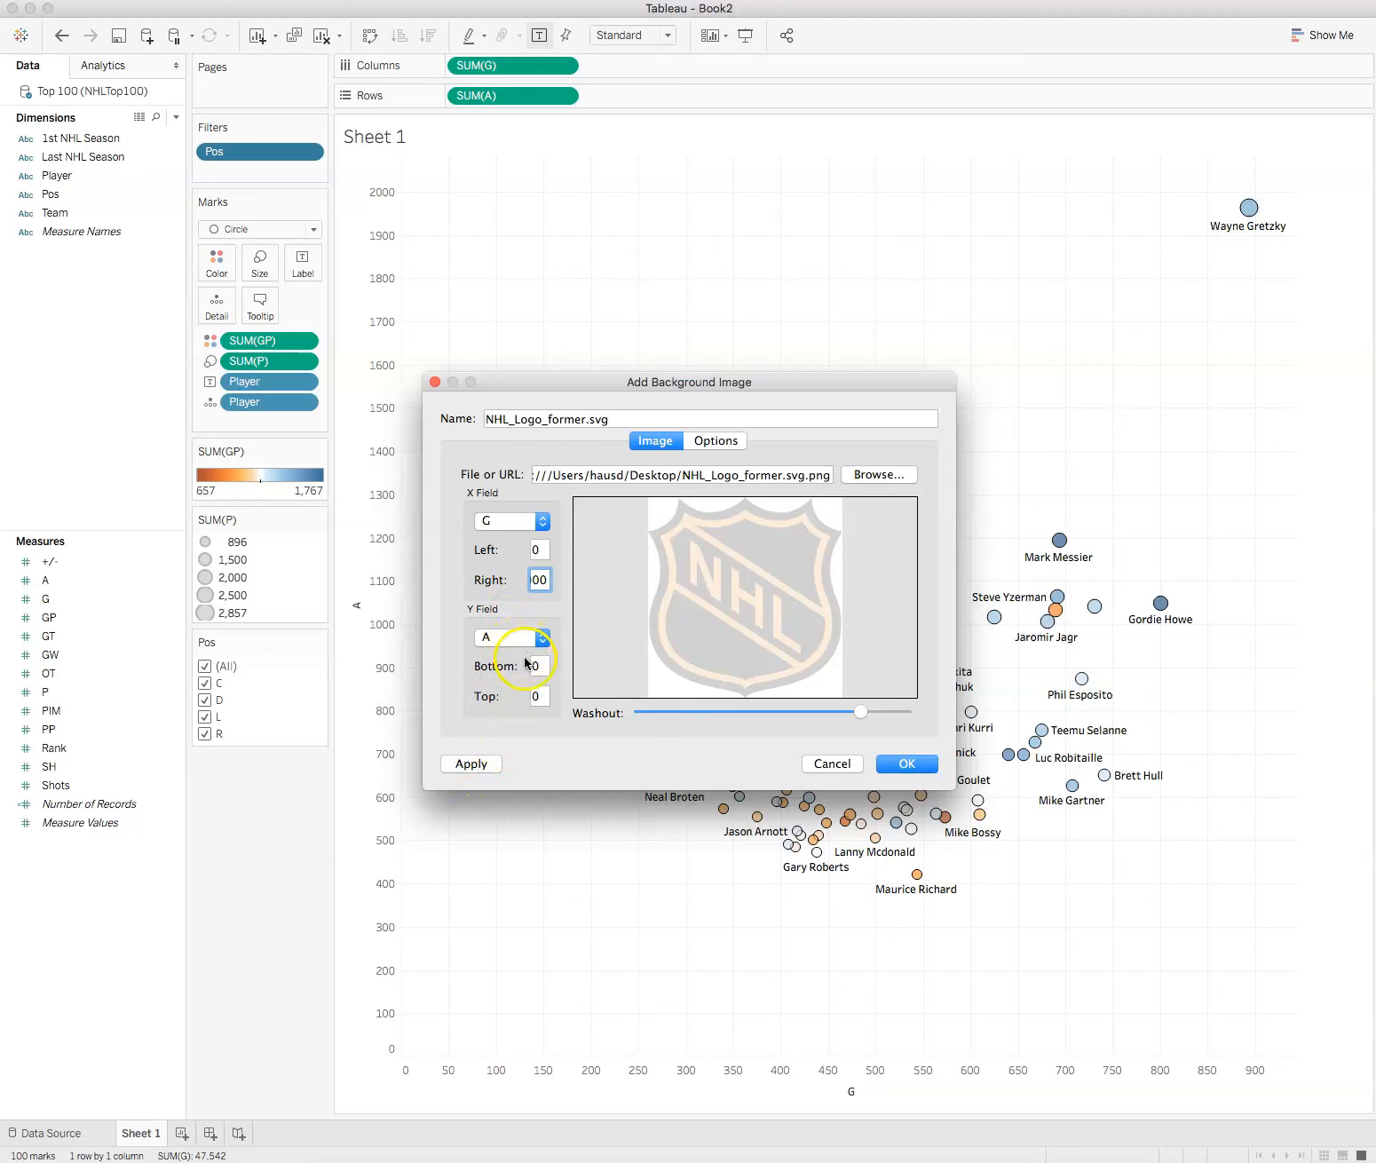
pyautogui.click(540, 695)
pyautogui.click(904, 763)
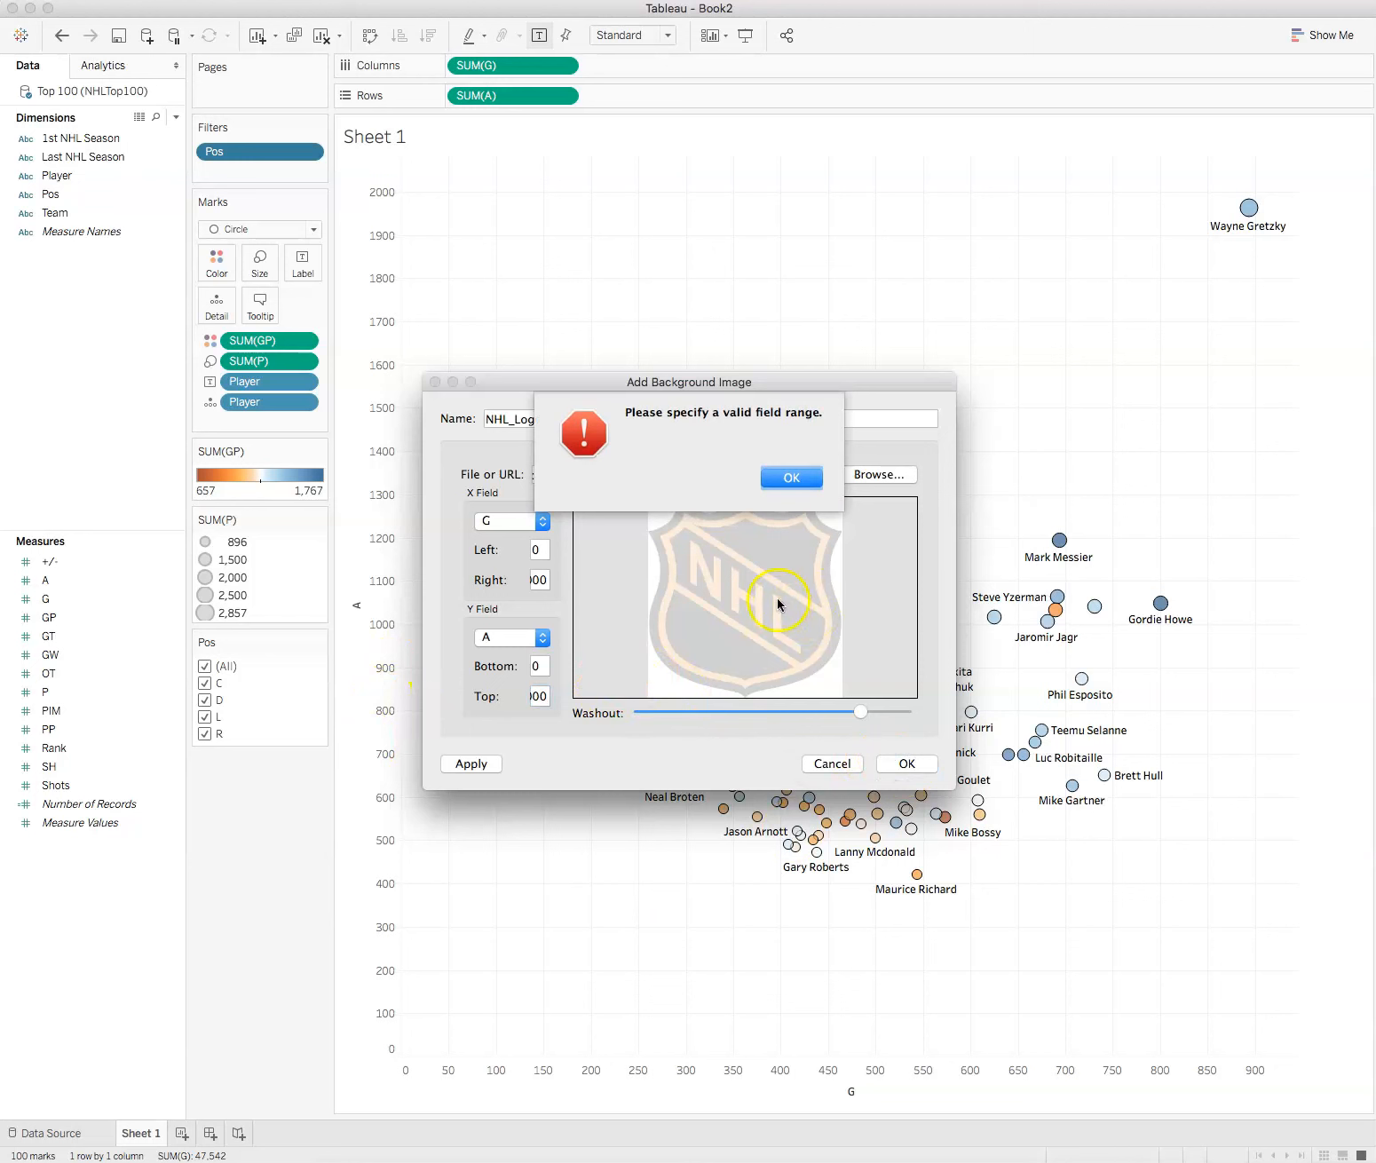
pyautogui.click(797, 478)
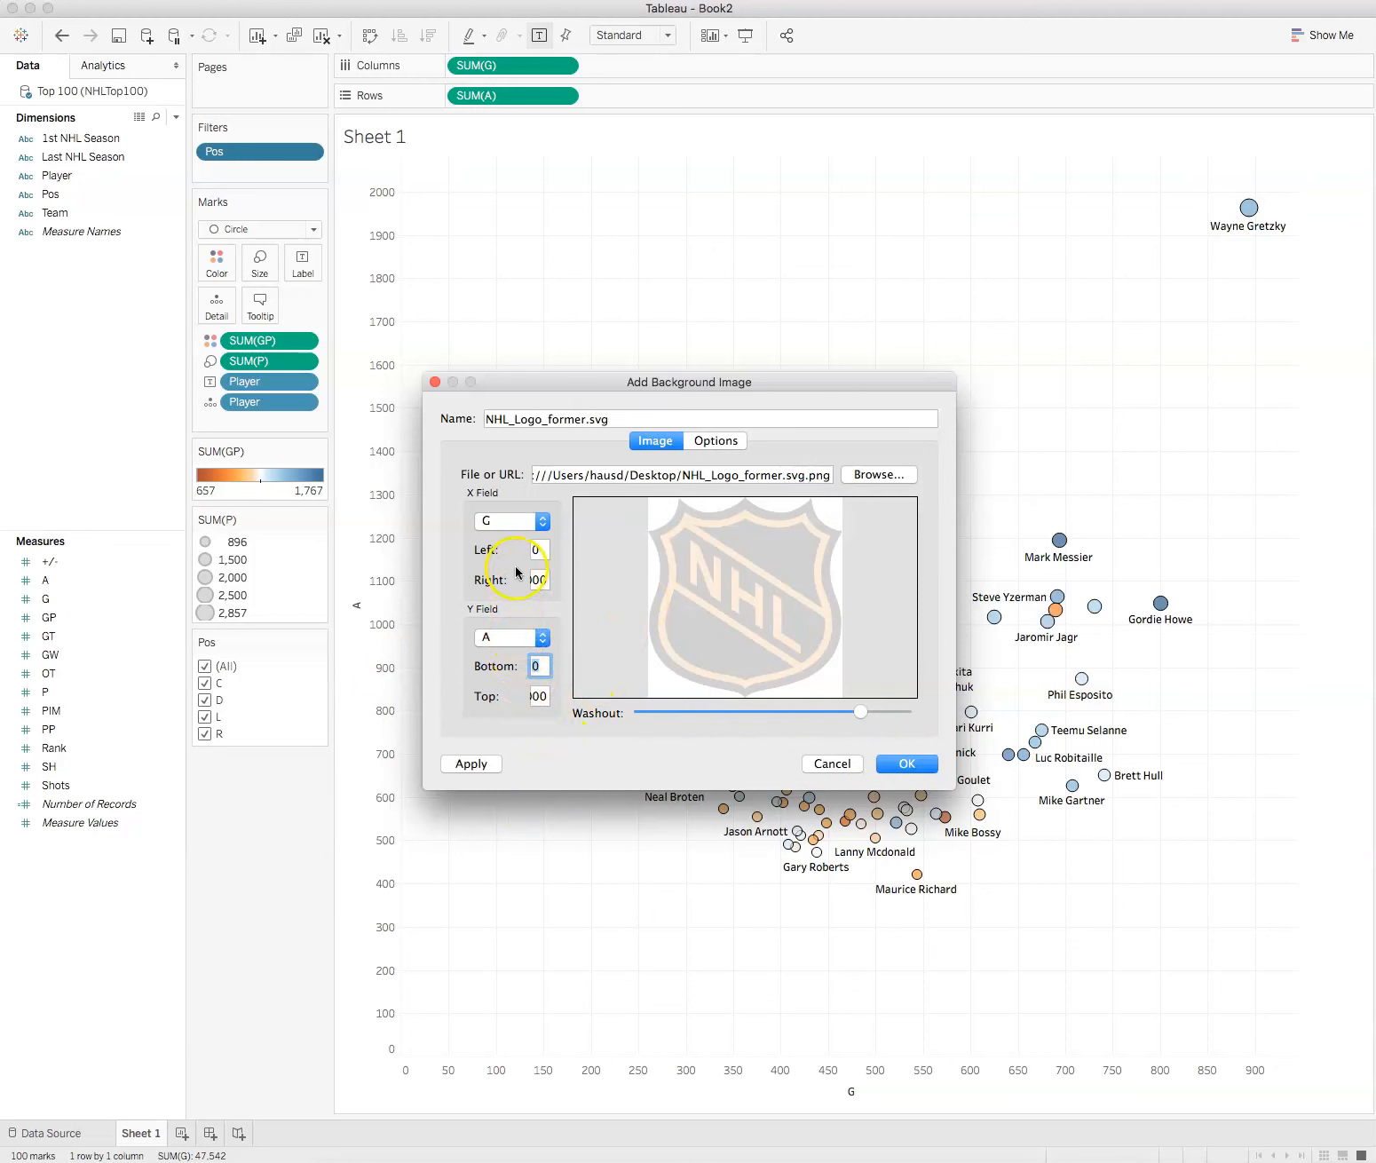
pyautogui.doubleClick(543, 696)
pyautogui.write('22')
pyautogui.write('00')
pyautogui.click(905, 764)
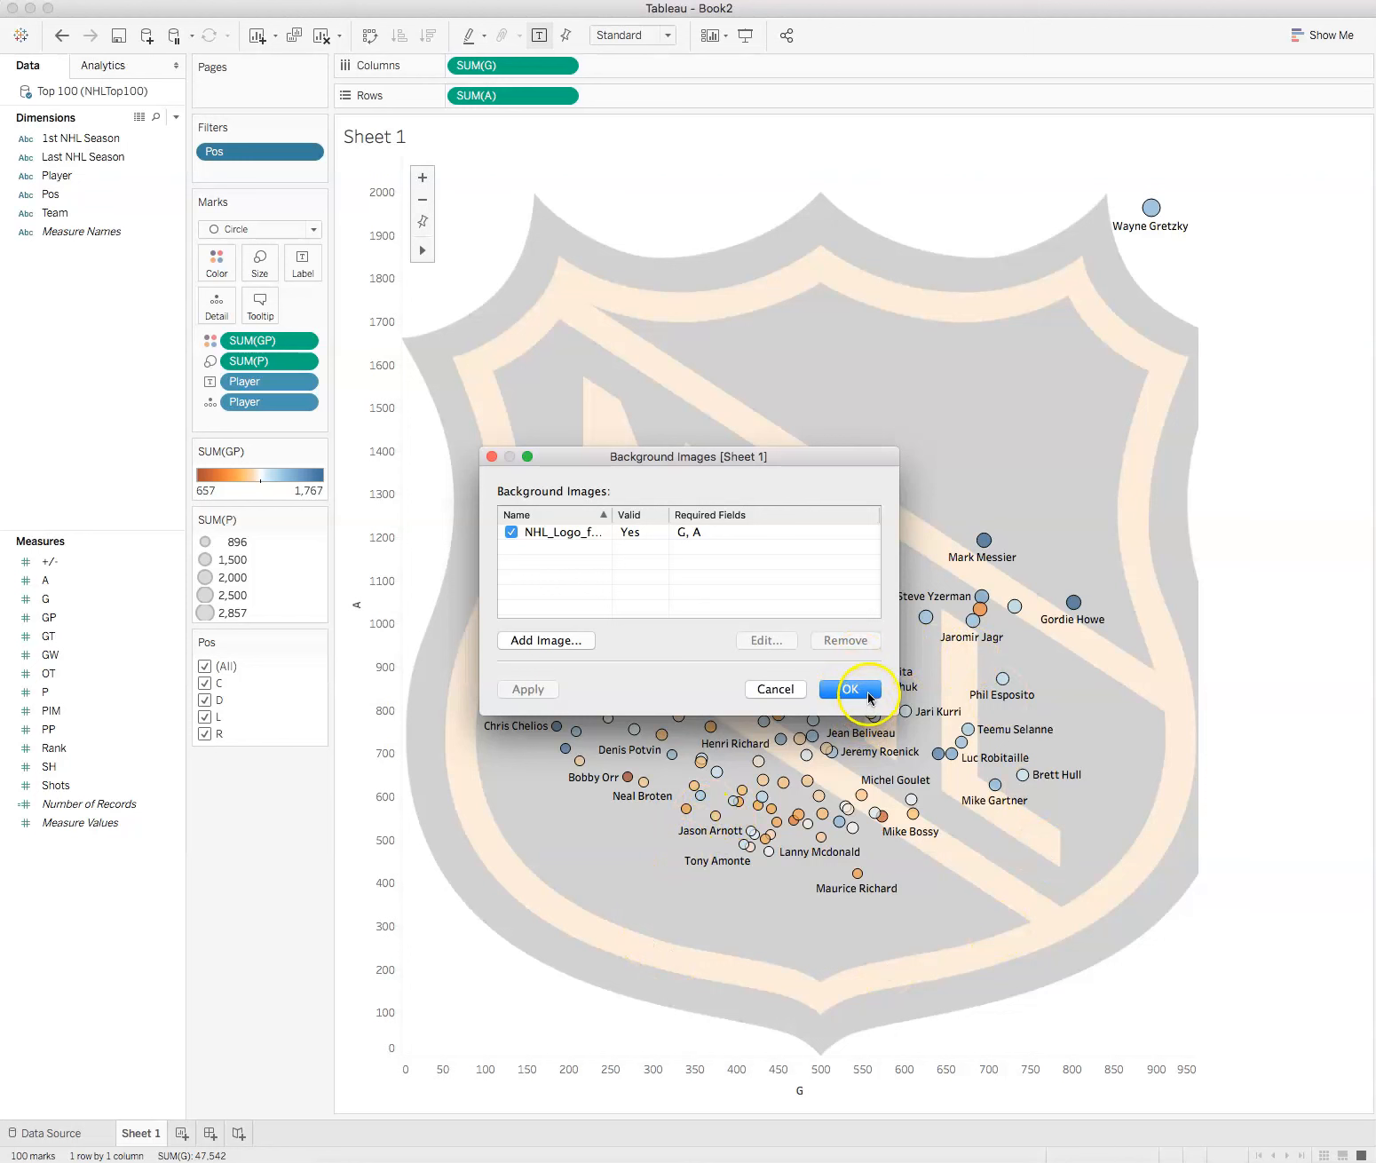
pyautogui.click(868, 695)
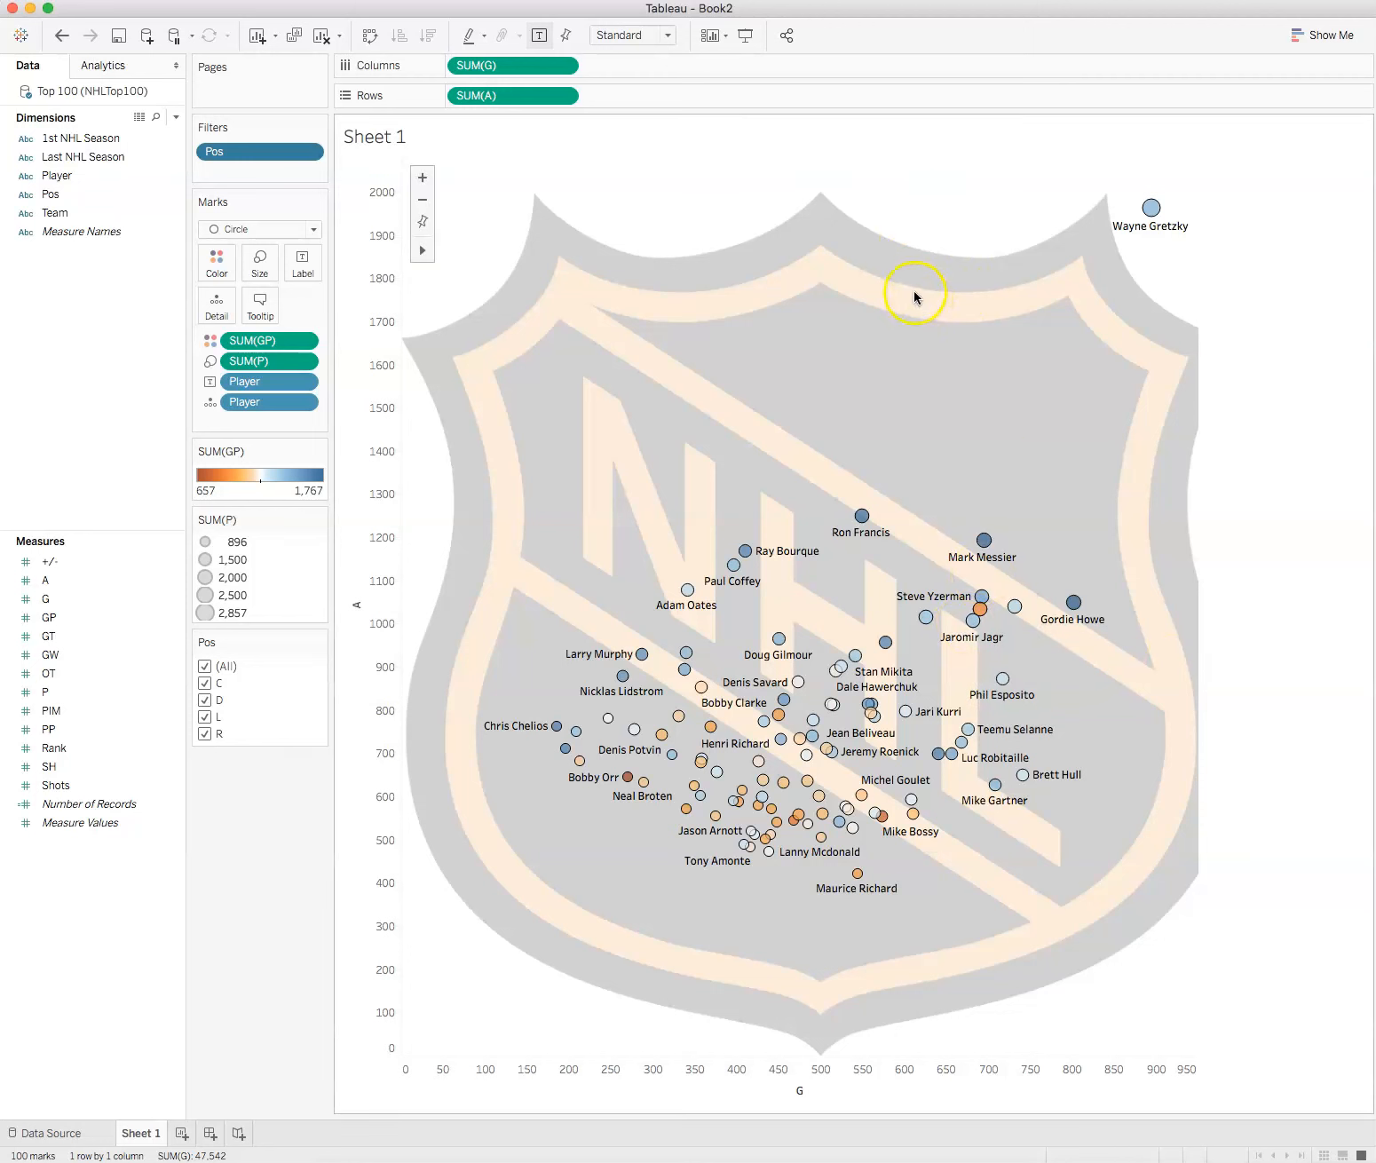
# Step: Undo the addition of the logo background image to the scatter plot
pyautogui.moveTo(1151, 223)
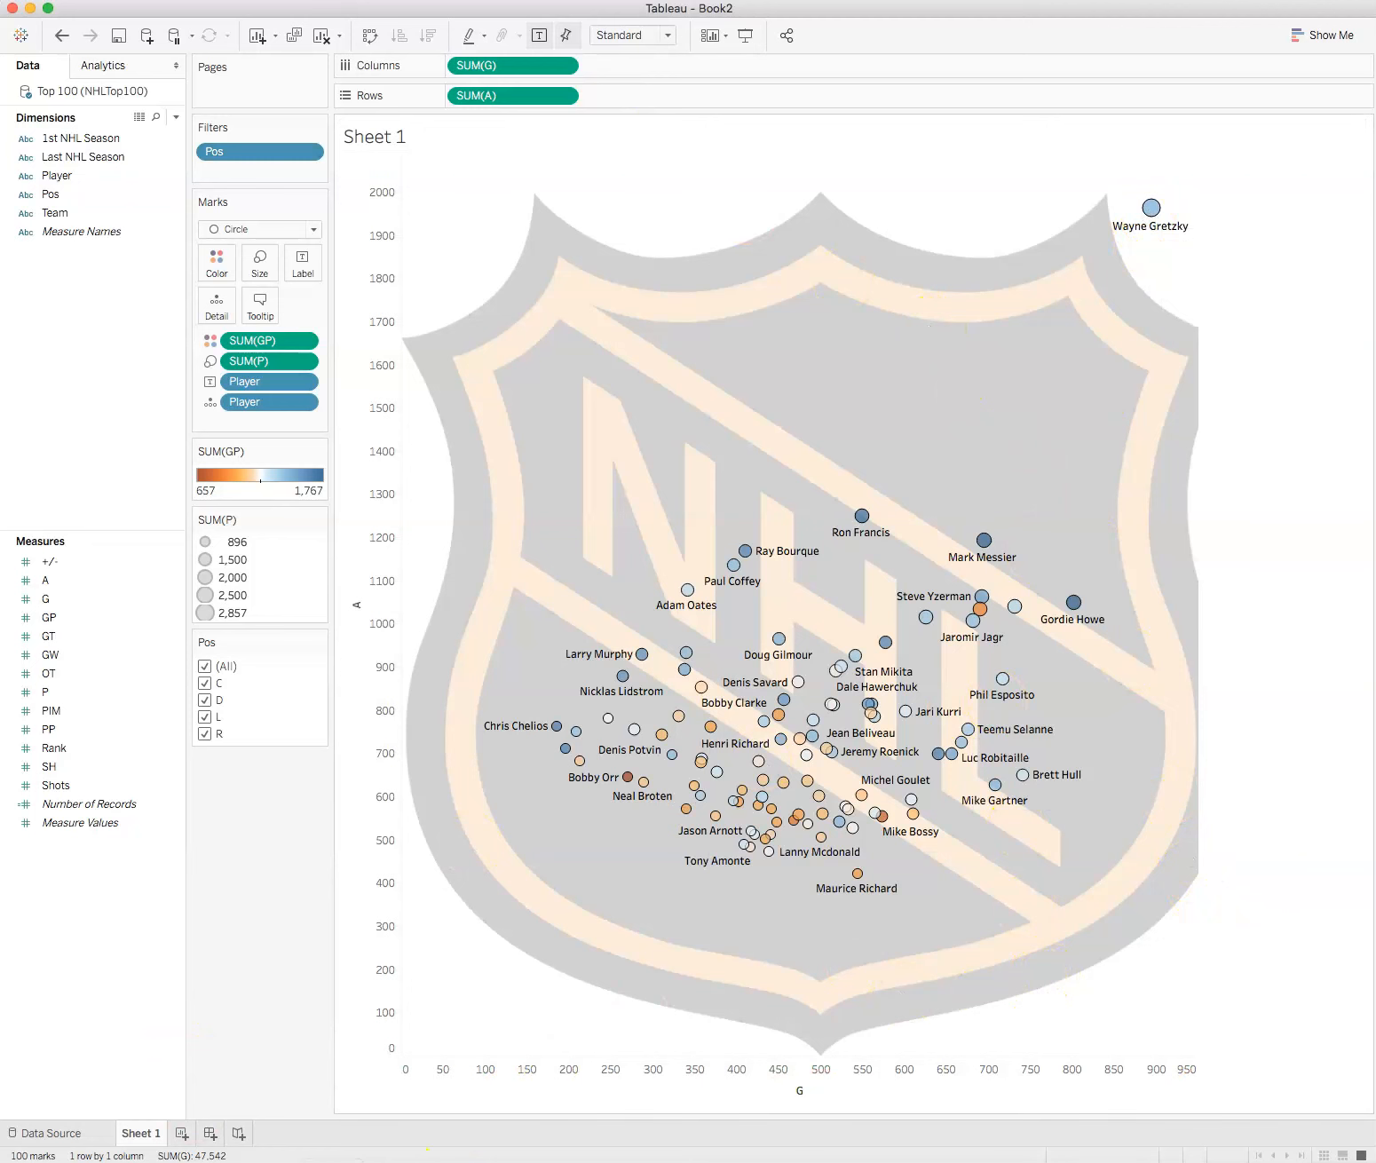
pyautogui.rightClick(636, 350)
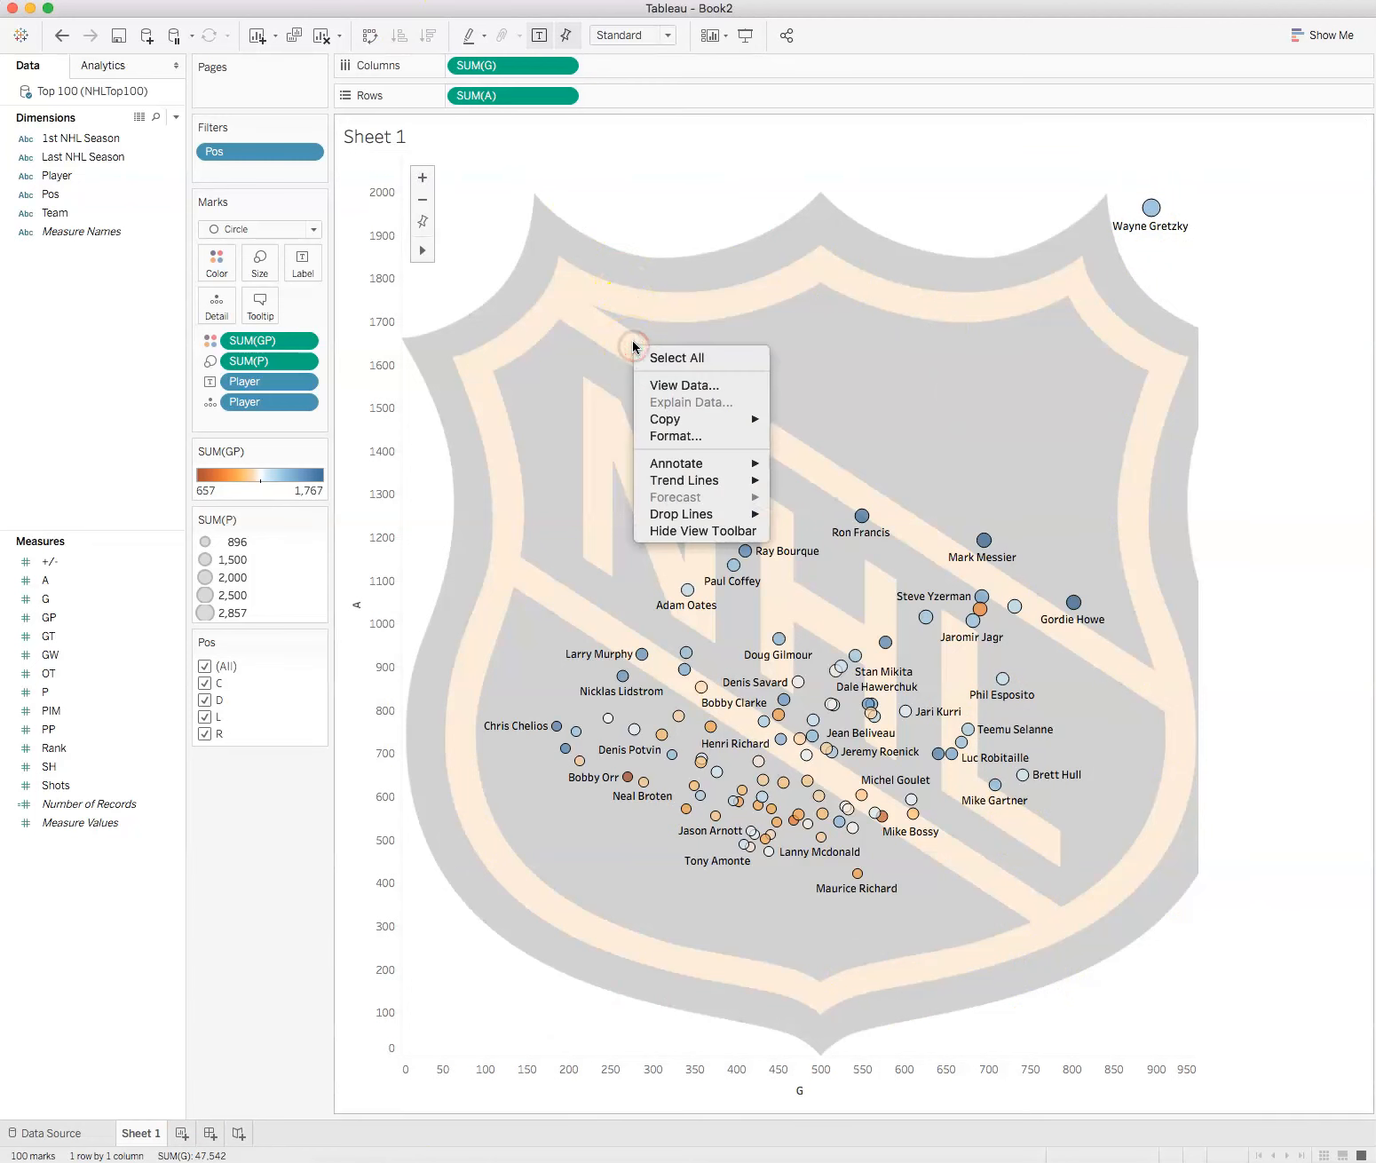
pyautogui.click(529, 337)
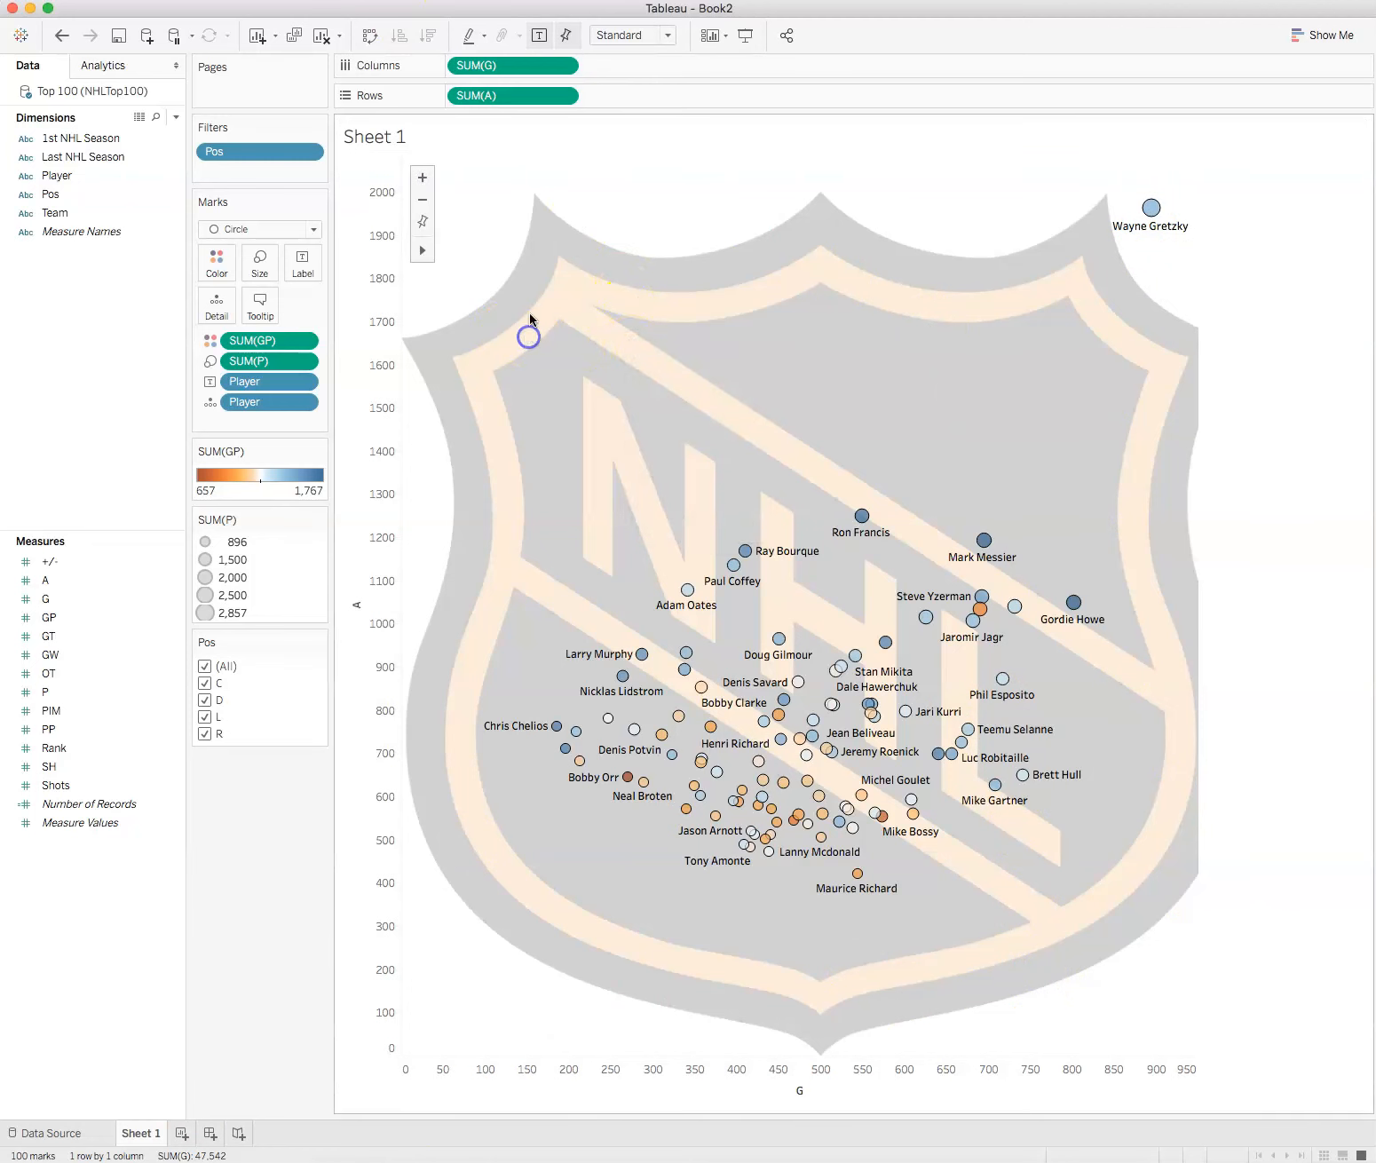
pyautogui.click(61, 35)
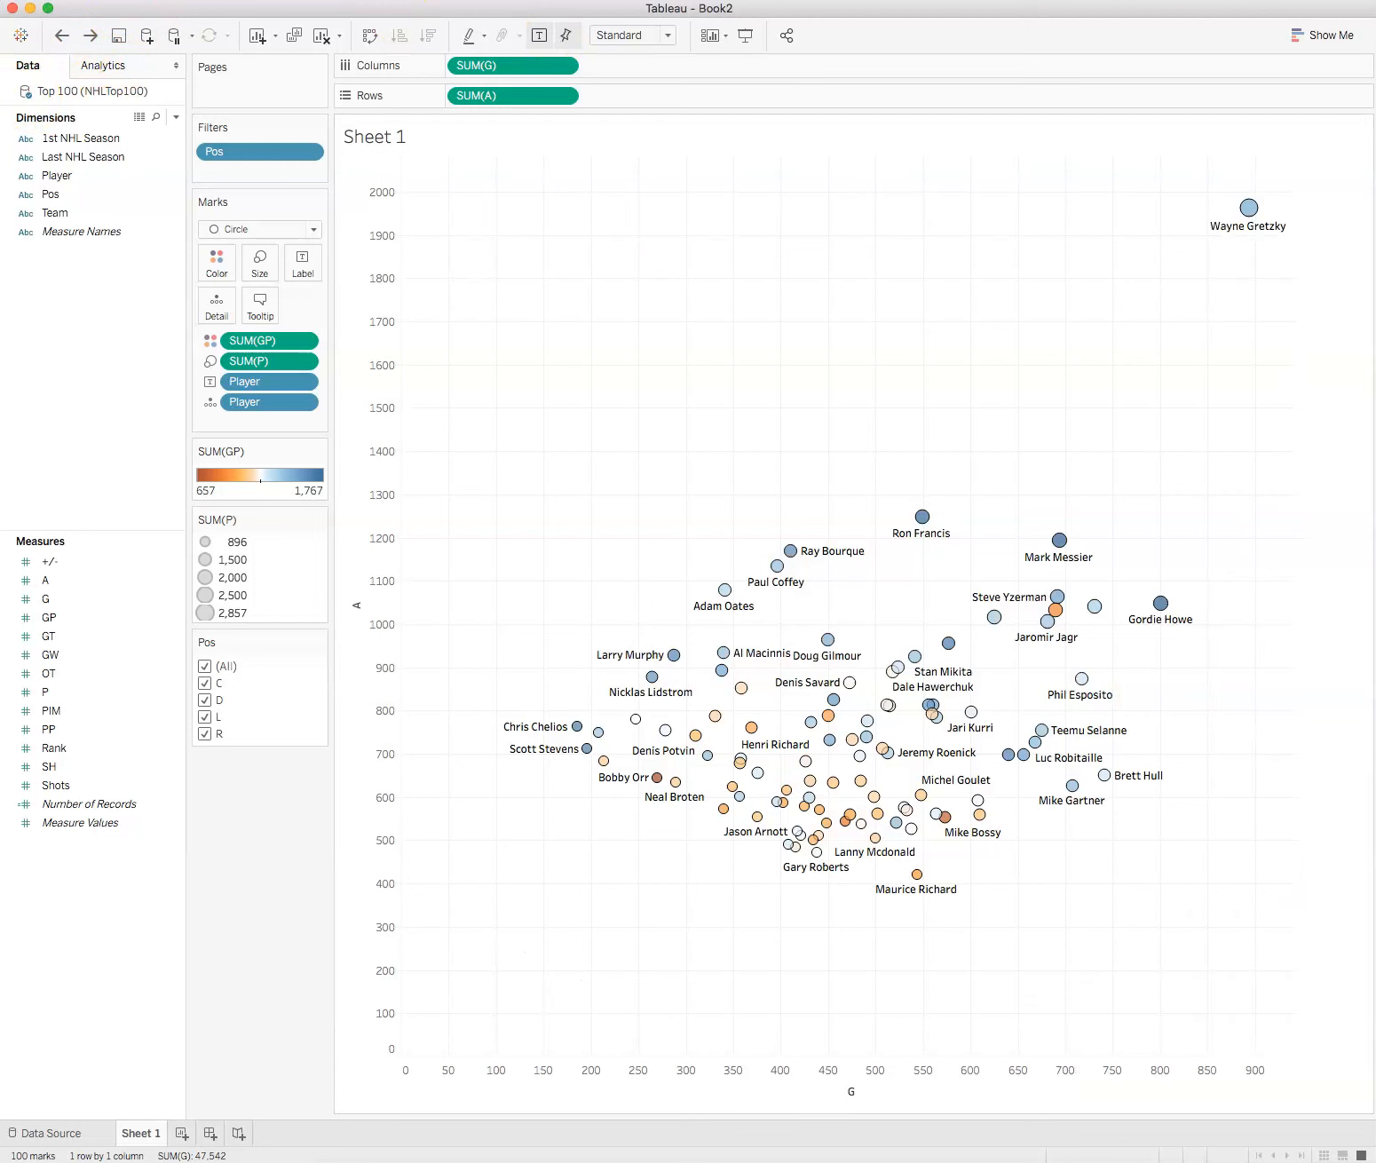
# Step: Load NHL_Logo_former.svg.png again as a background image for Top 100 (NHLTop100) and raise its washout to about three-quarters
pyautogui.click(451, 0)
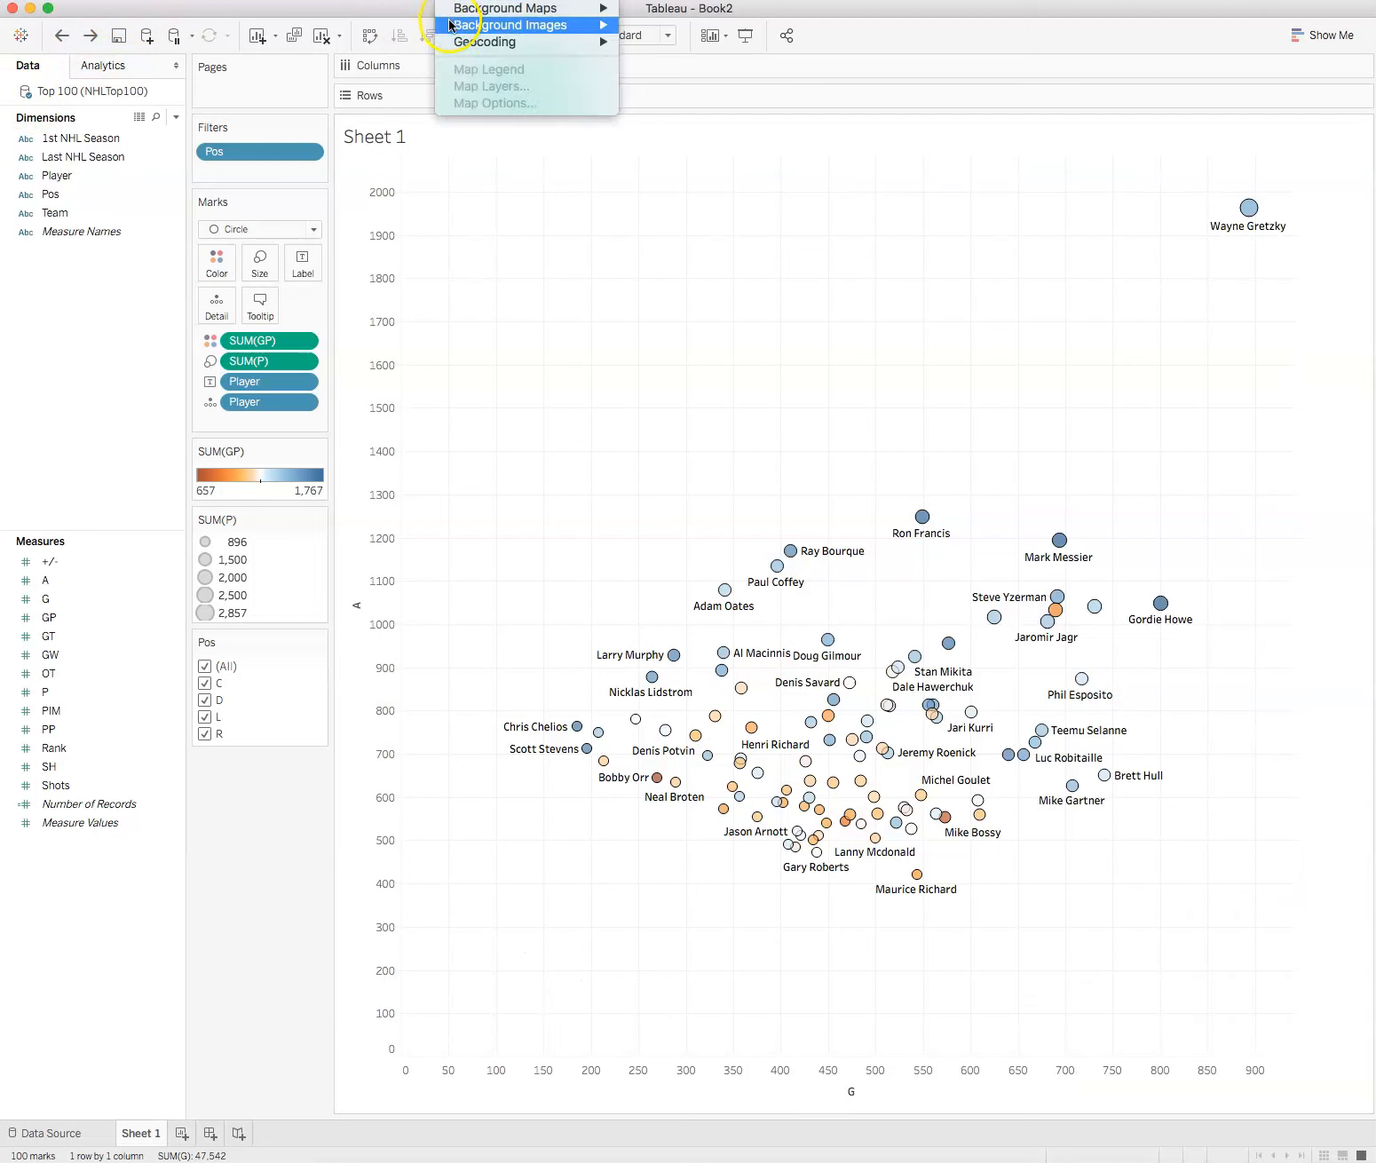
pyautogui.moveTo(450, 24)
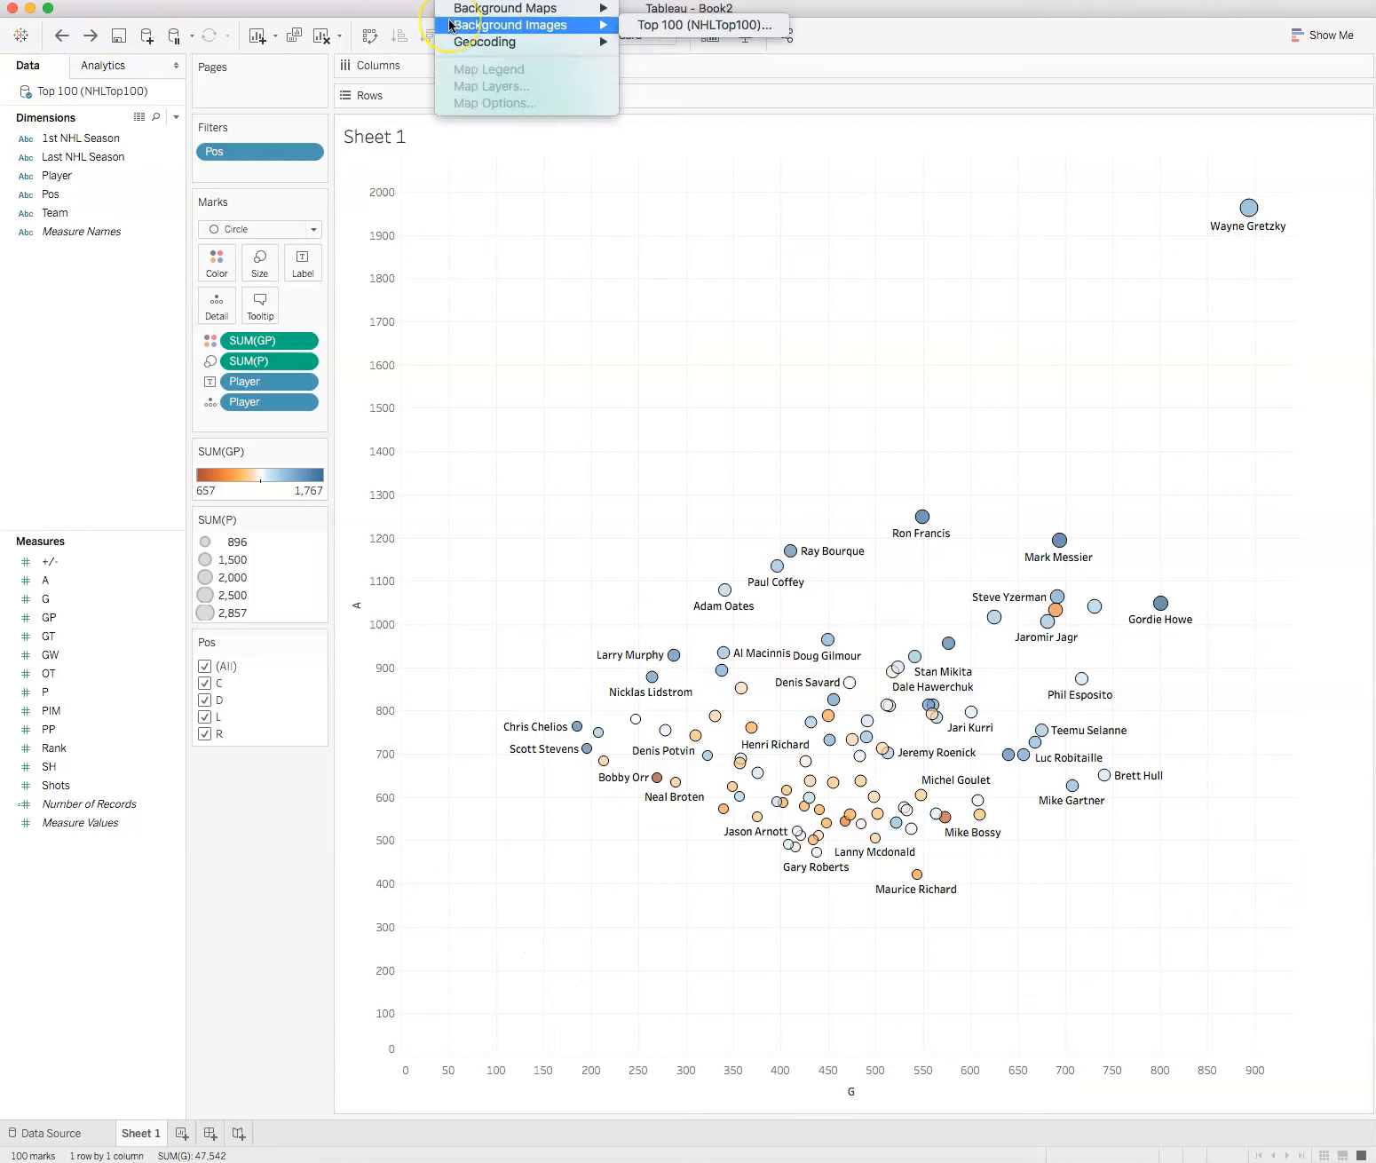
pyautogui.click(746, 25)
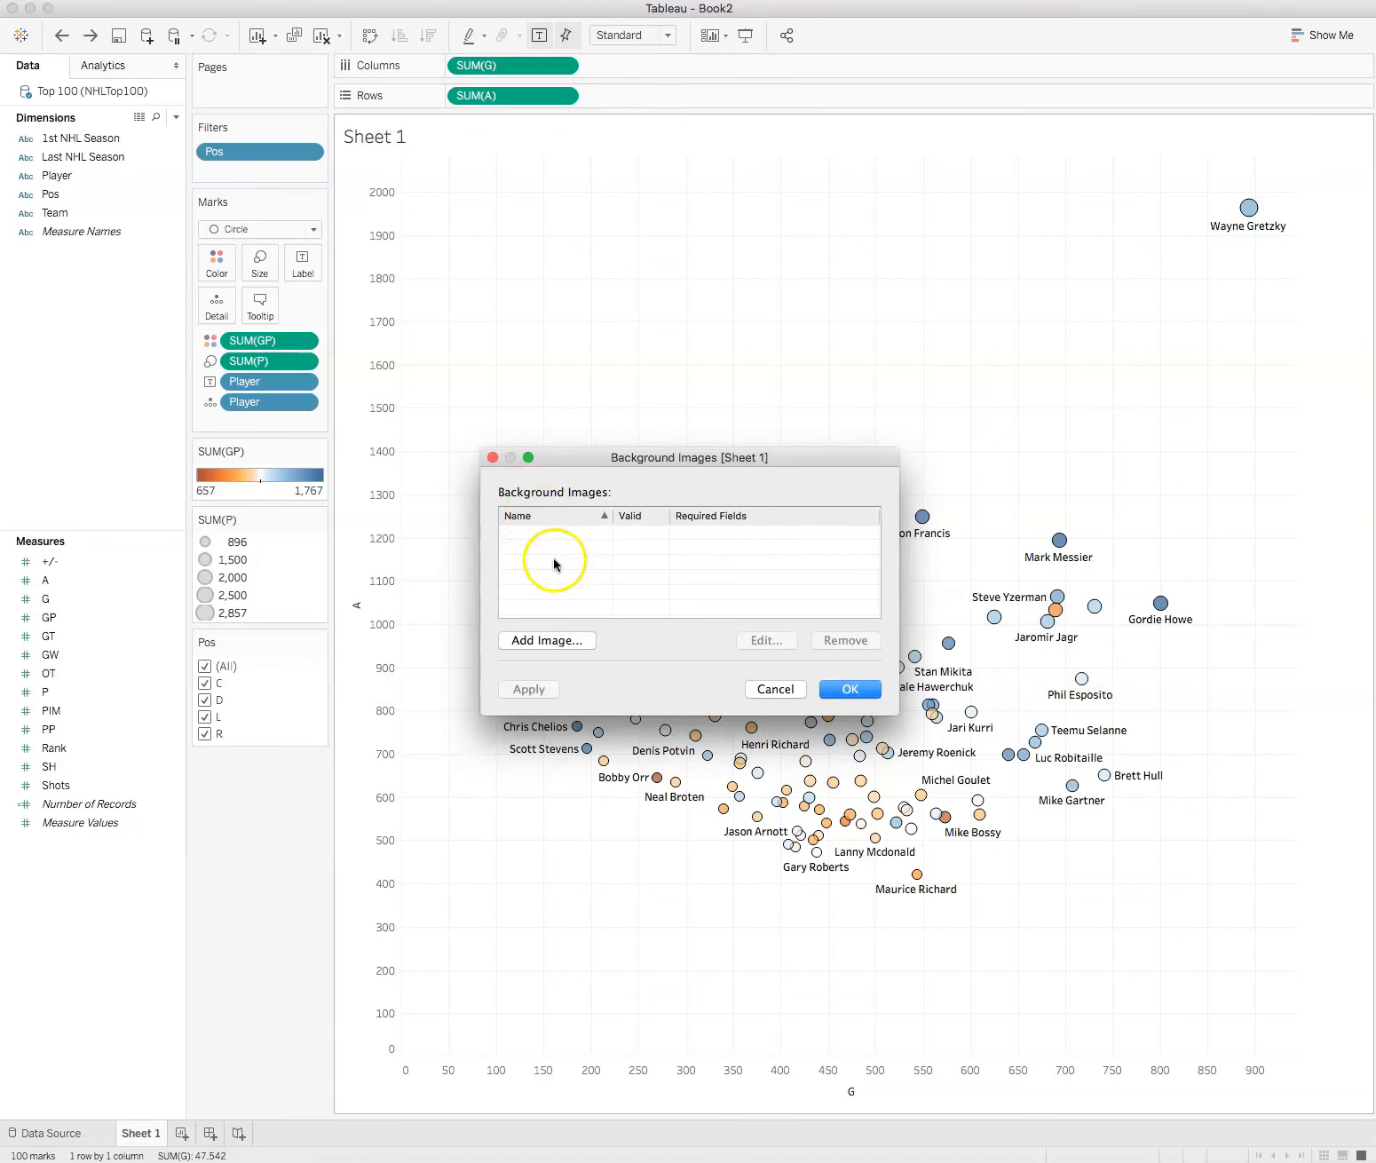
pyautogui.click(548, 641)
pyautogui.click(901, 476)
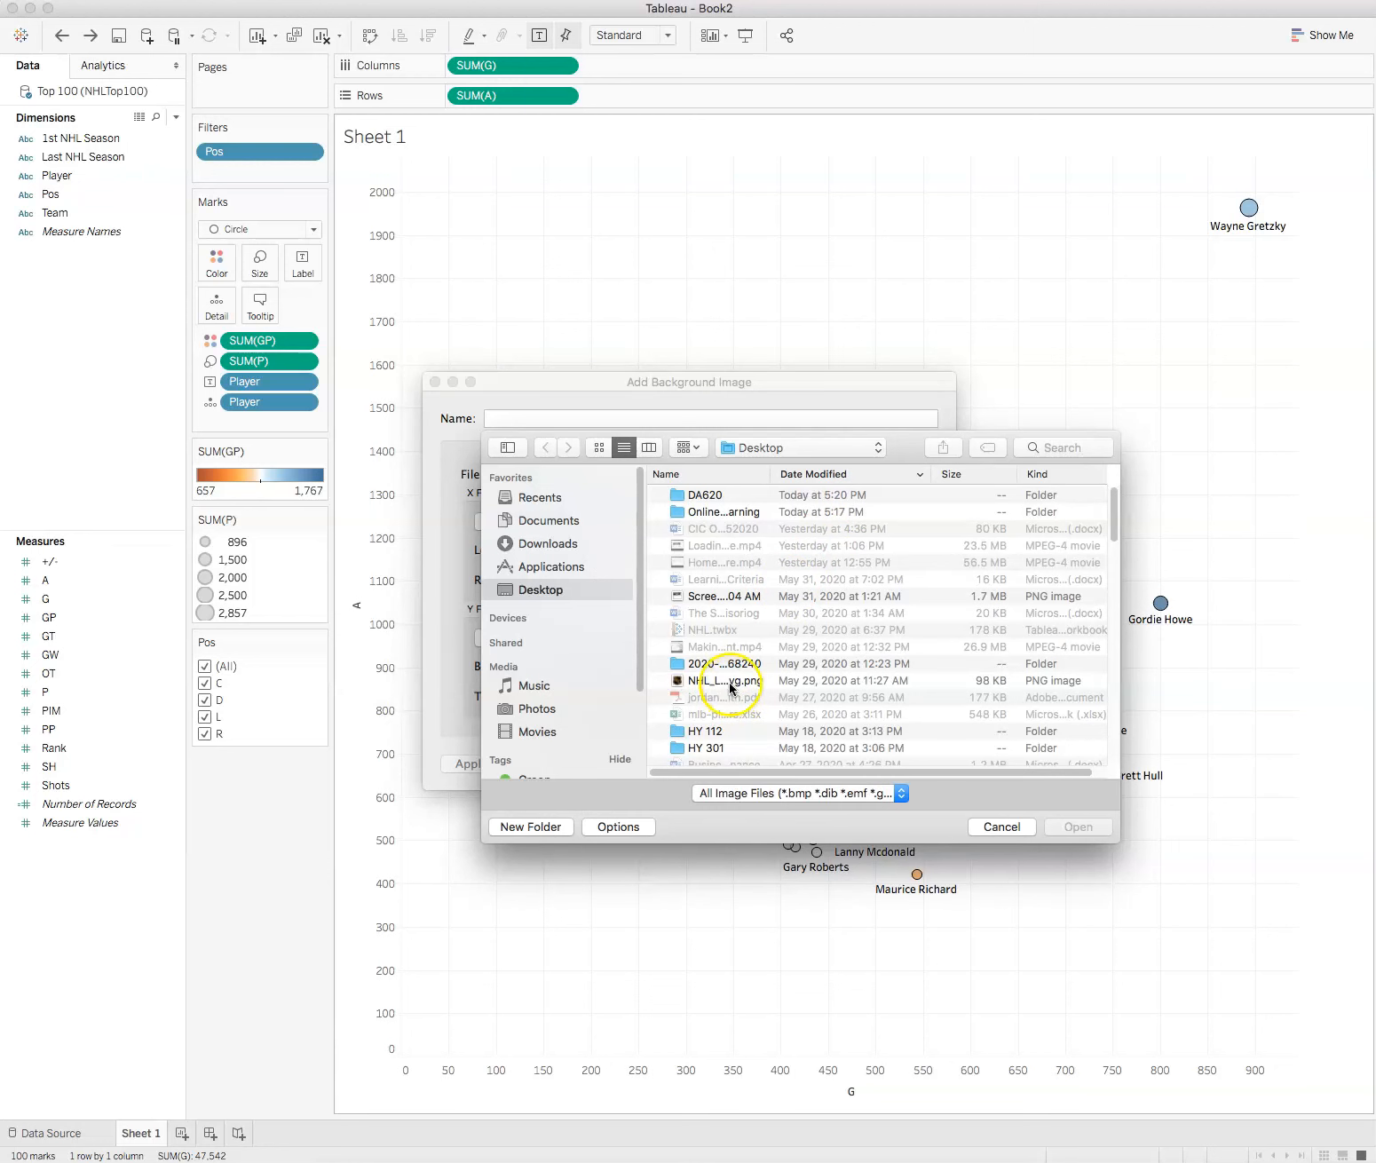
pyautogui.click(725, 680)
pyautogui.click(1078, 828)
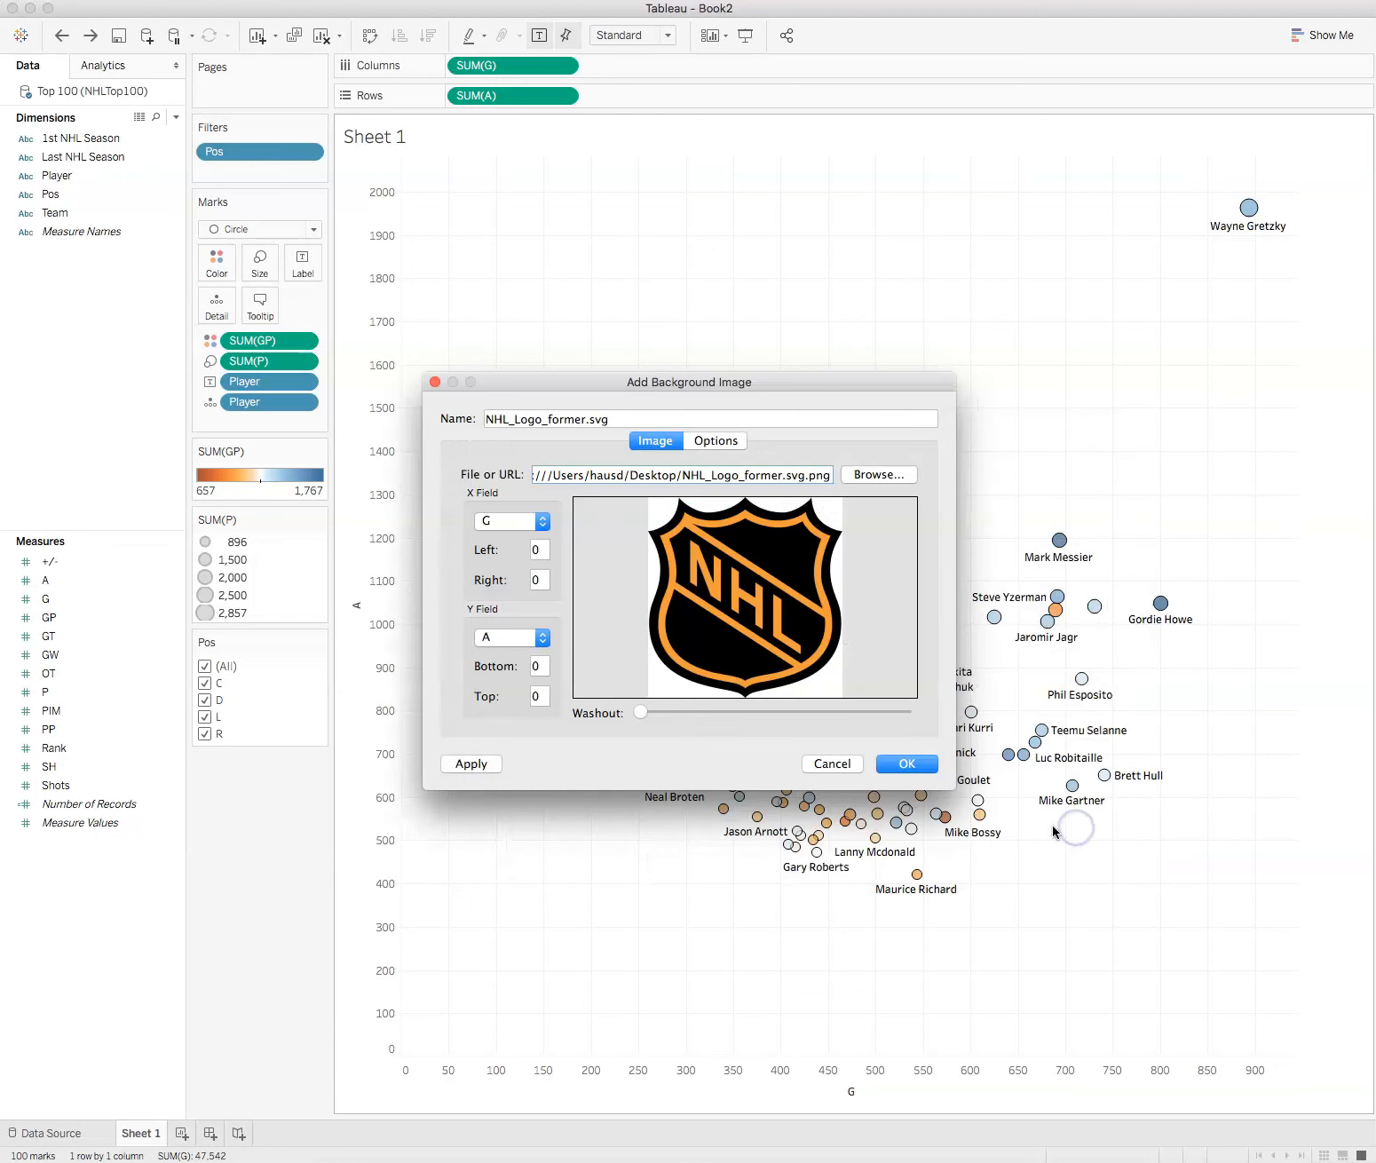
pyautogui.moveTo(635, 712); pyautogui.dragTo(850, 713)
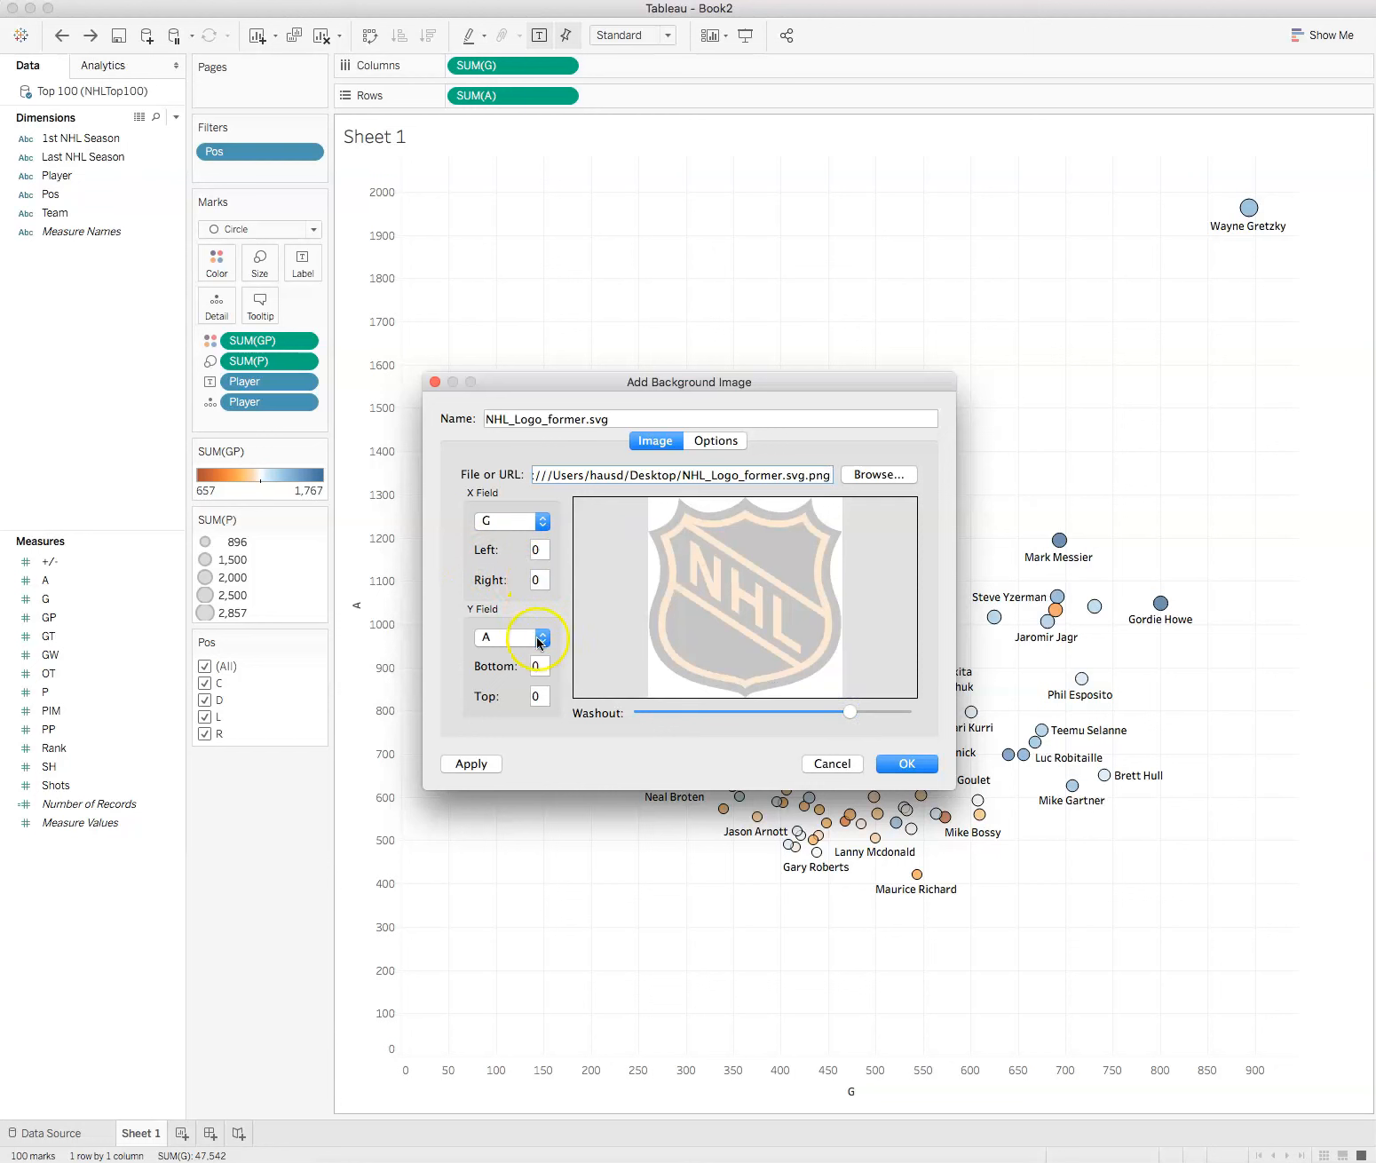
# Step: Set the logo's top limit on the A field to 2200 and try to accept it with a right limit for G
pyautogui.click(540, 696)
pyautogui.write('2')
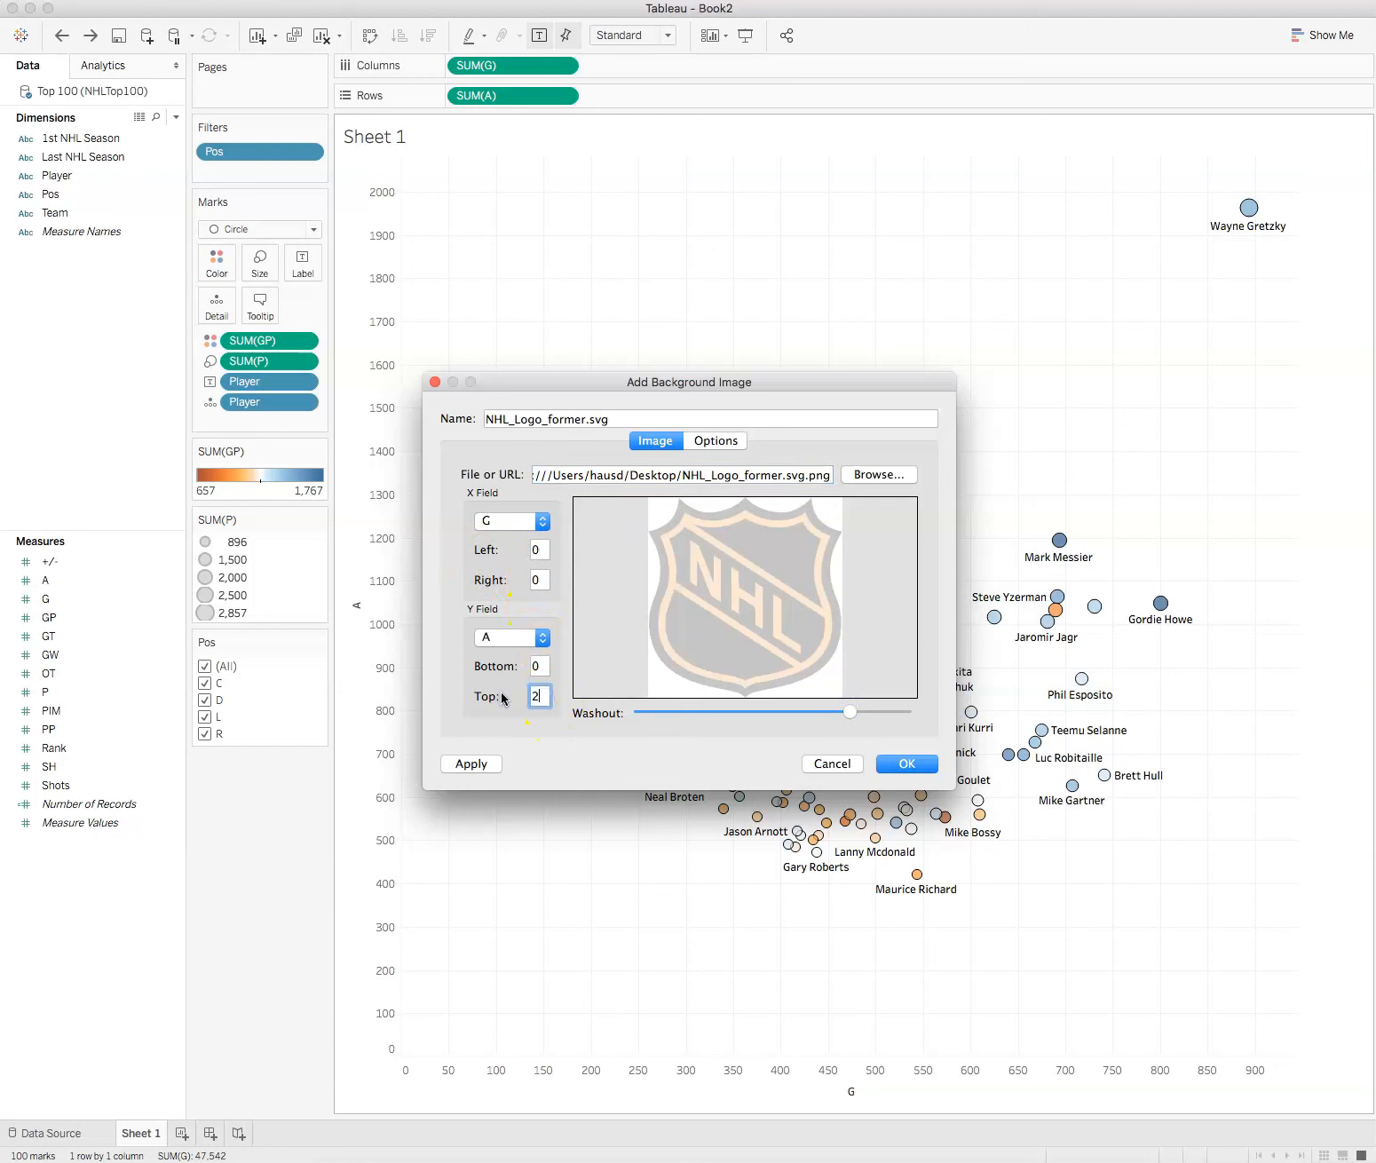
pyautogui.write('00')
pyautogui.click(503, 689)
pyautogui.click(528, 580)
pyautogui.click(882, 771)
pyautogui.click(788, 477)
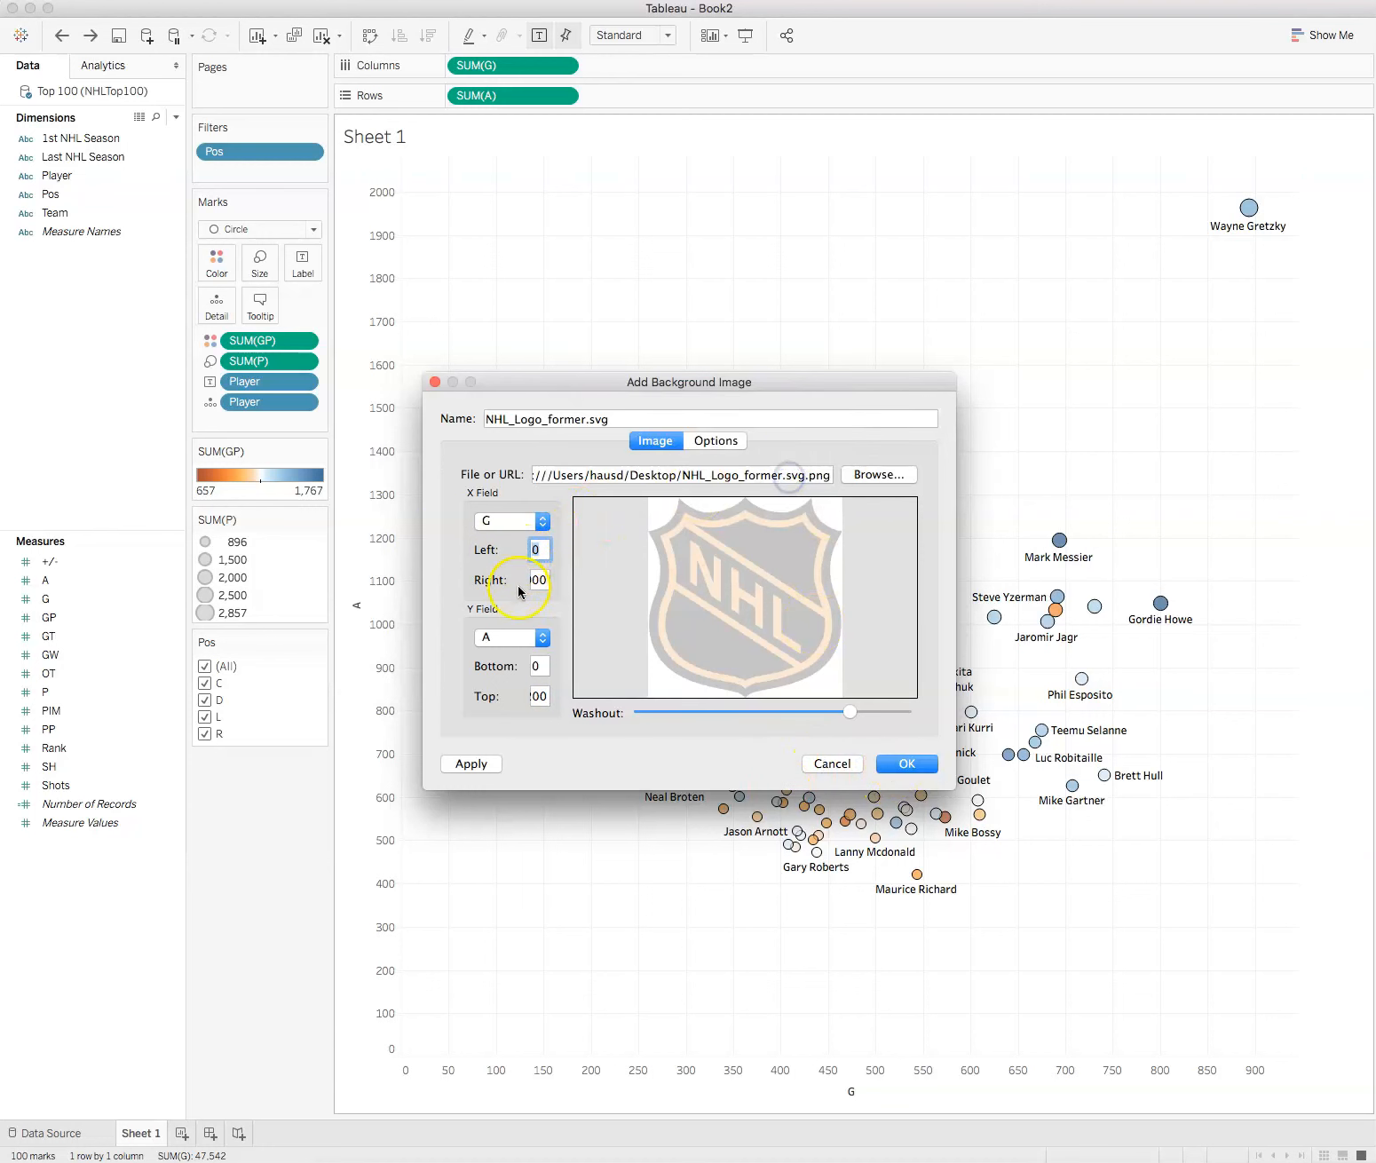
# Step: Set the logo's right limit on the G field to 900 and apply it as the scatter plot's background
pyautogui.click(537, 580)
pyautogui.write('100')
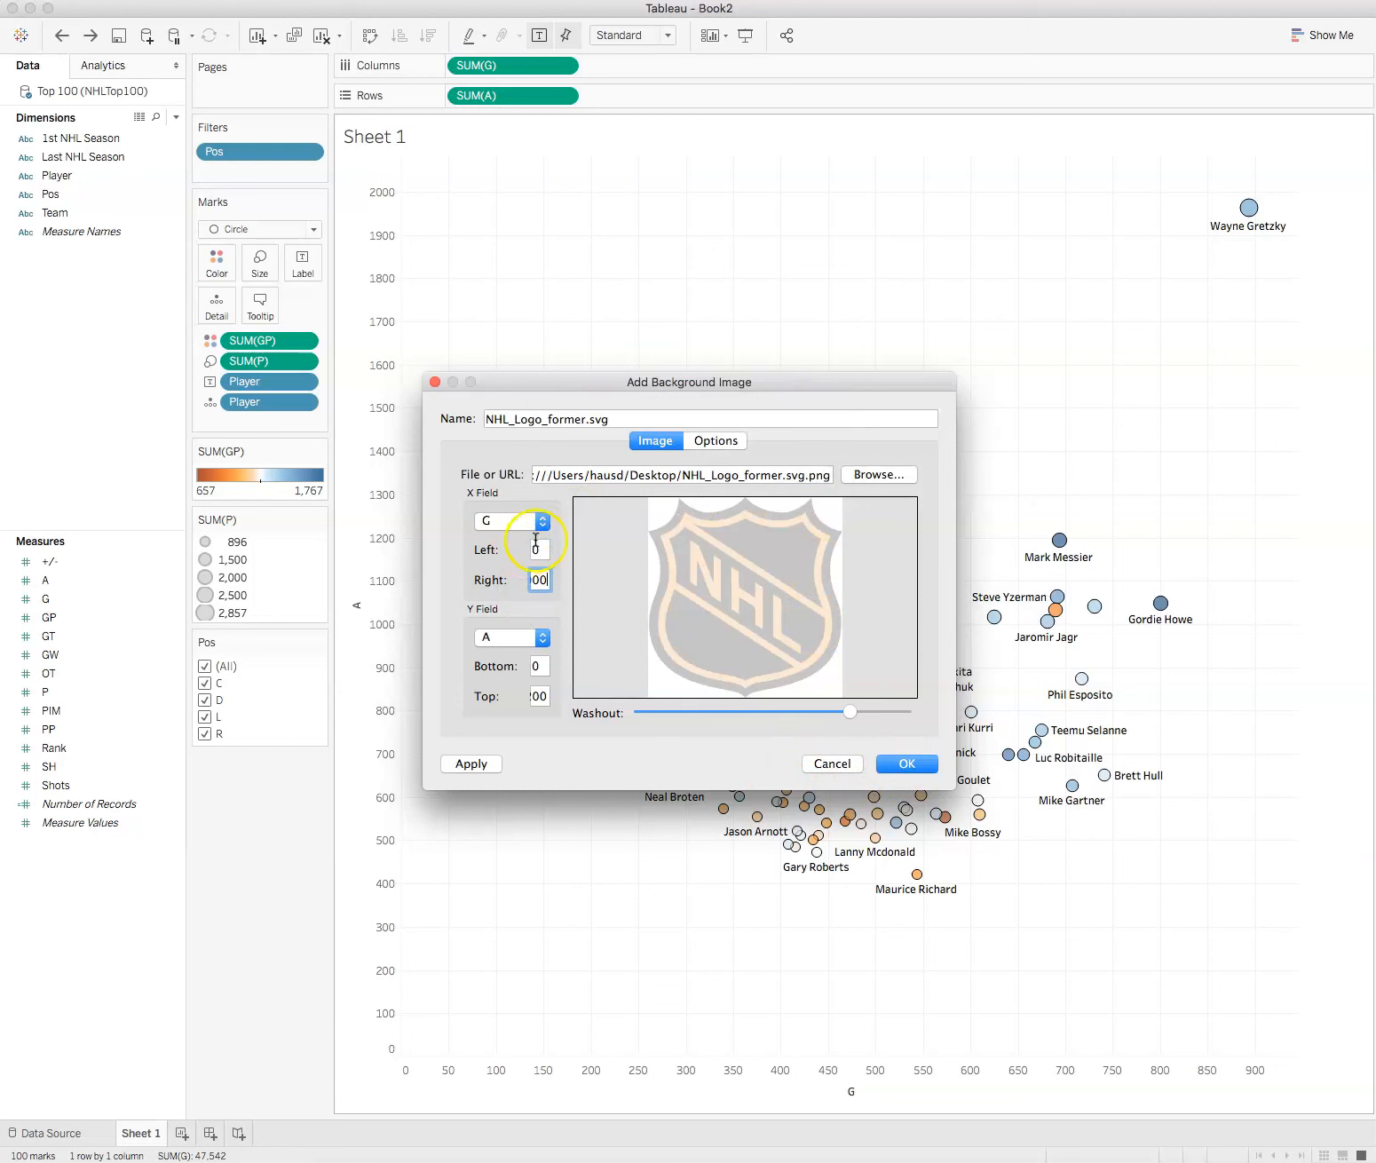
pyautogui.press('BackSpace')
pyautogui.press('BackSpace')
pyautogui.press('BackSpace')
pyautogui.click(896, 763)
pyautogui.click(469, 763)
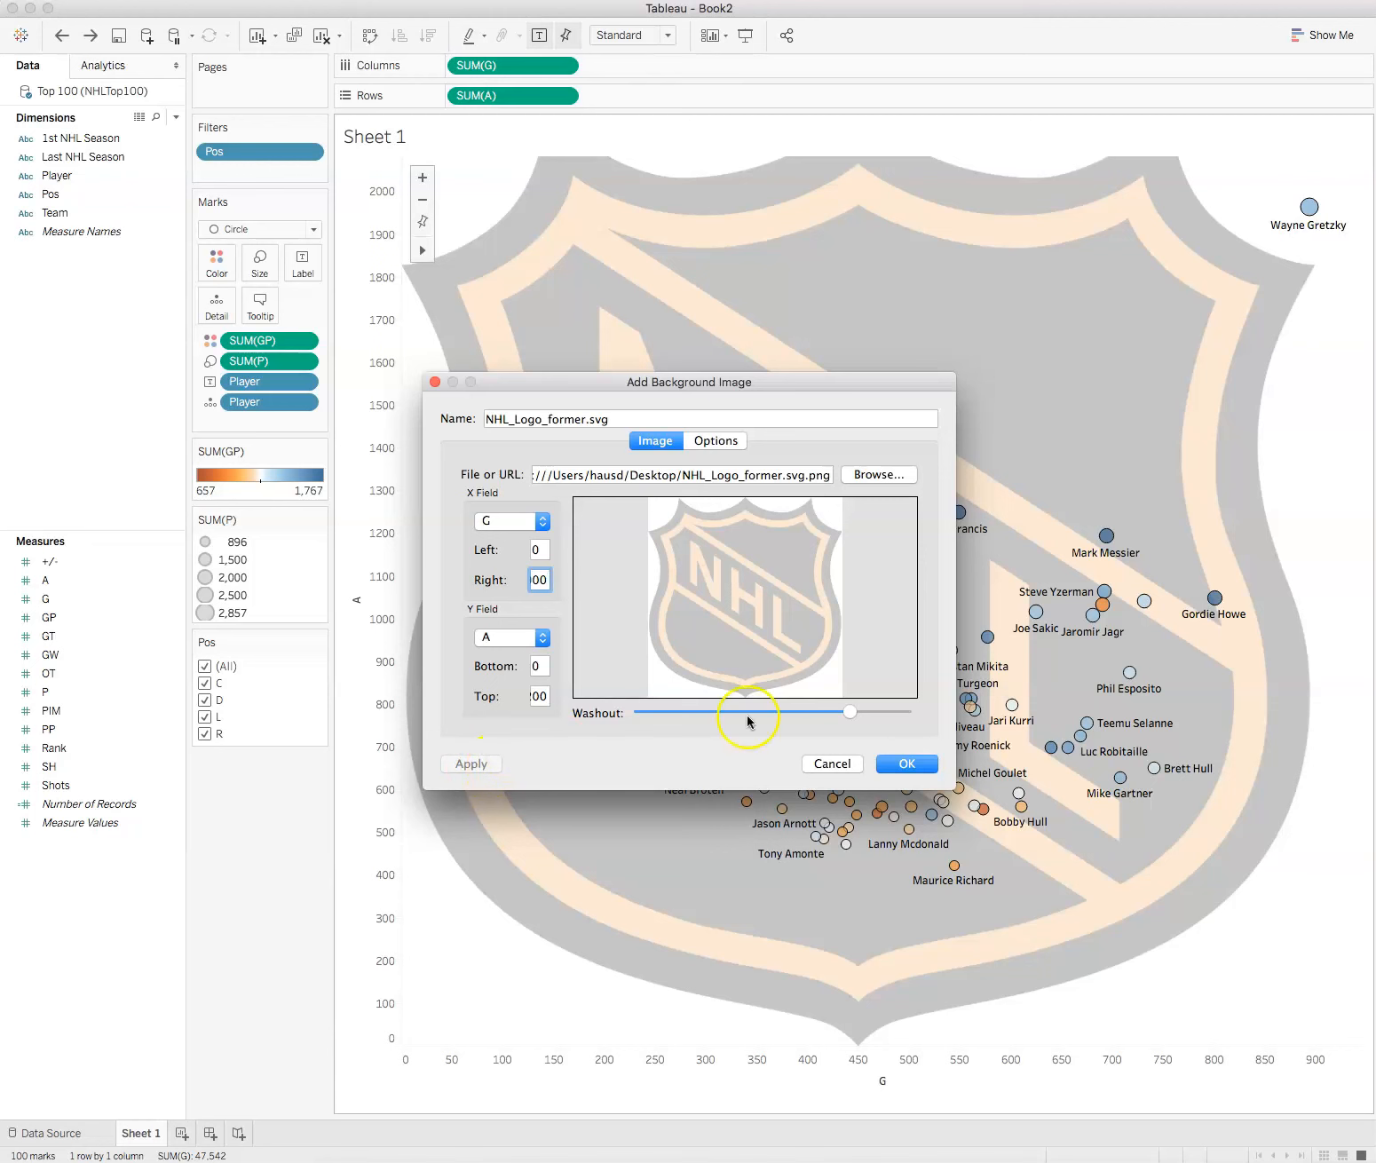
pyautogui.click(900, 762)
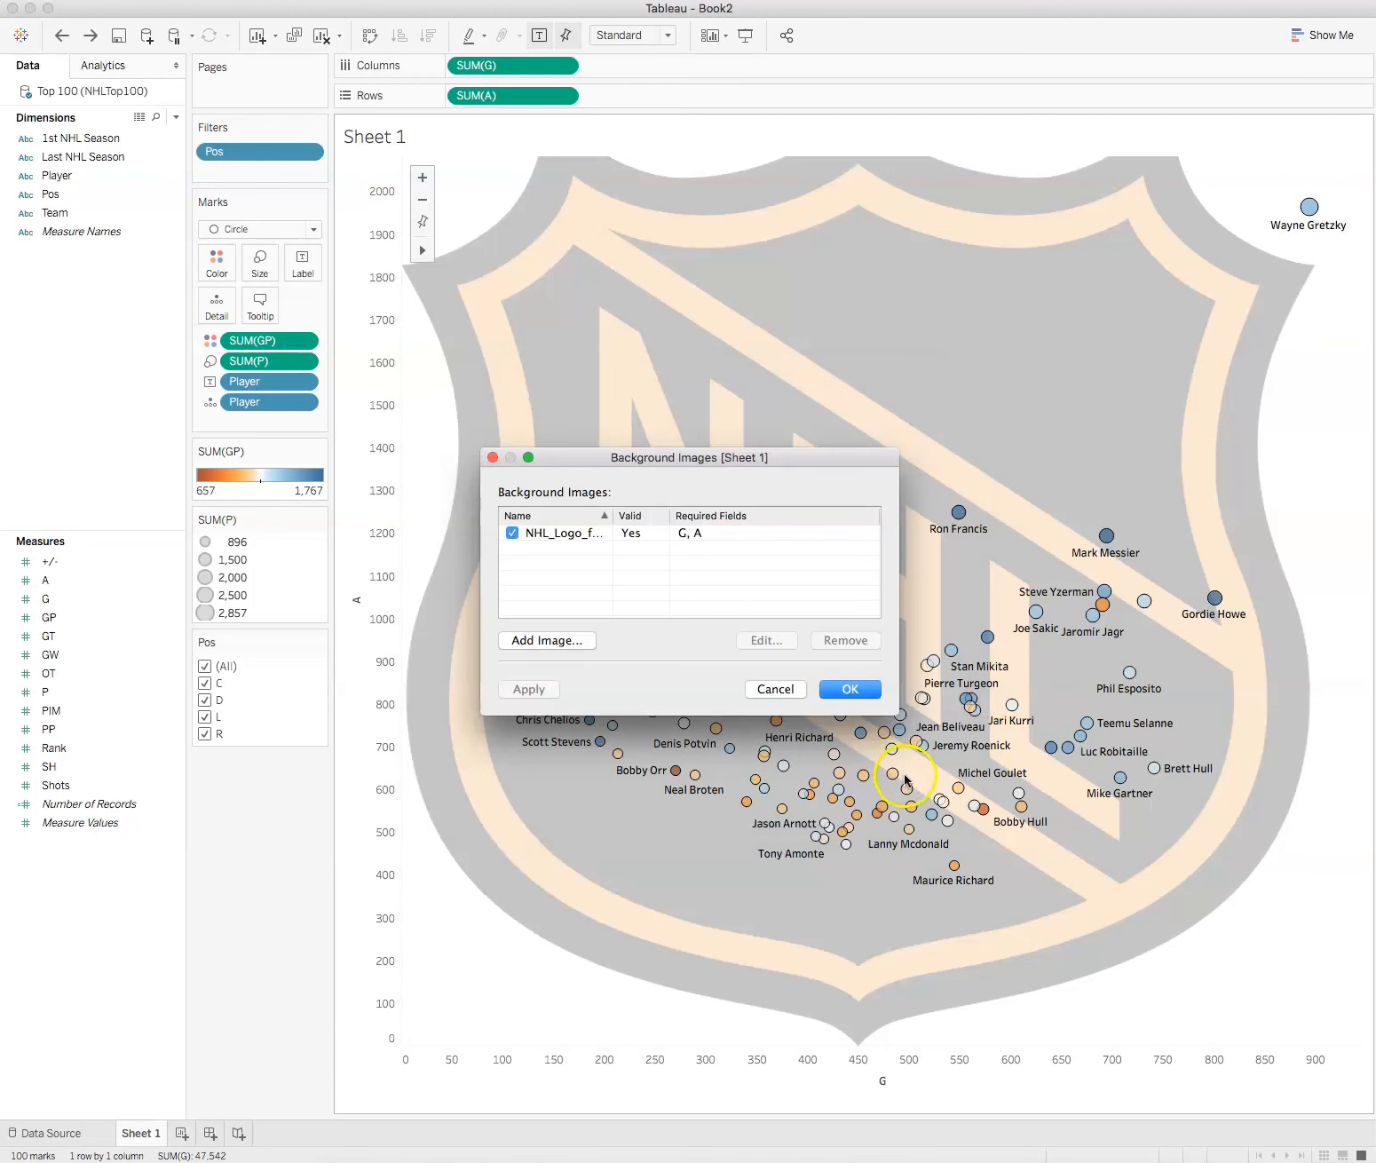
pyautogui.click(858, 691)
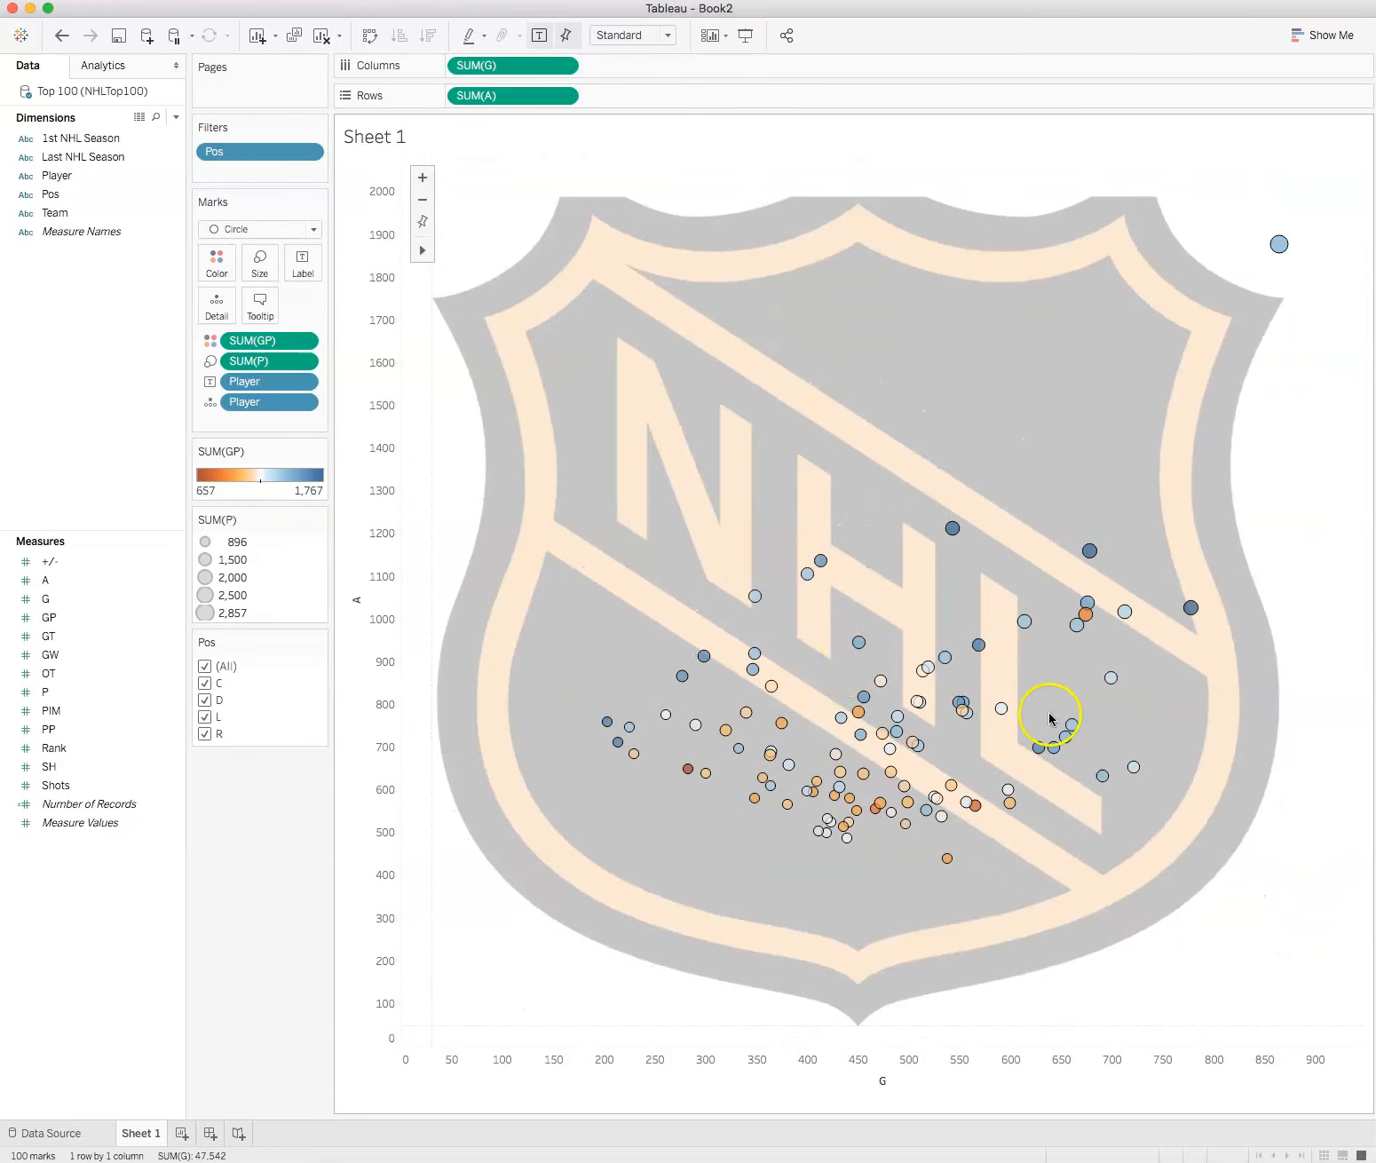
pyautogui.click(1133, 767)
pyautogui.click(991, 537)
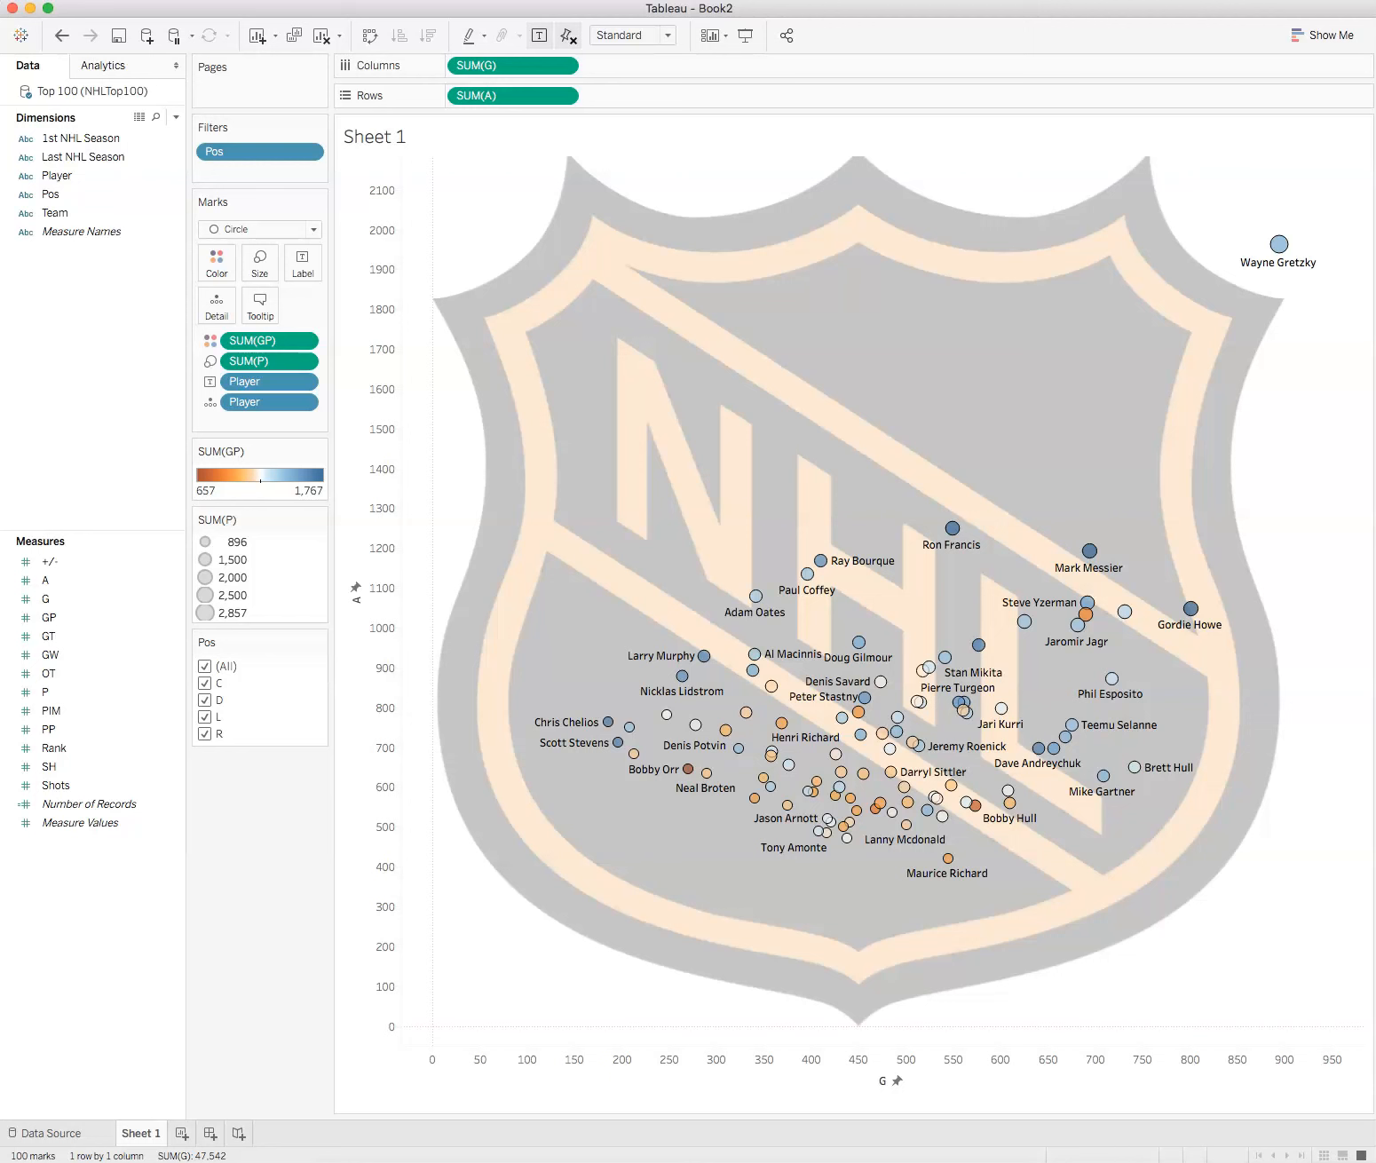
# Step: Add a new worksheet and start a calculated field named PPG
pyautogui.click(181, 1133)
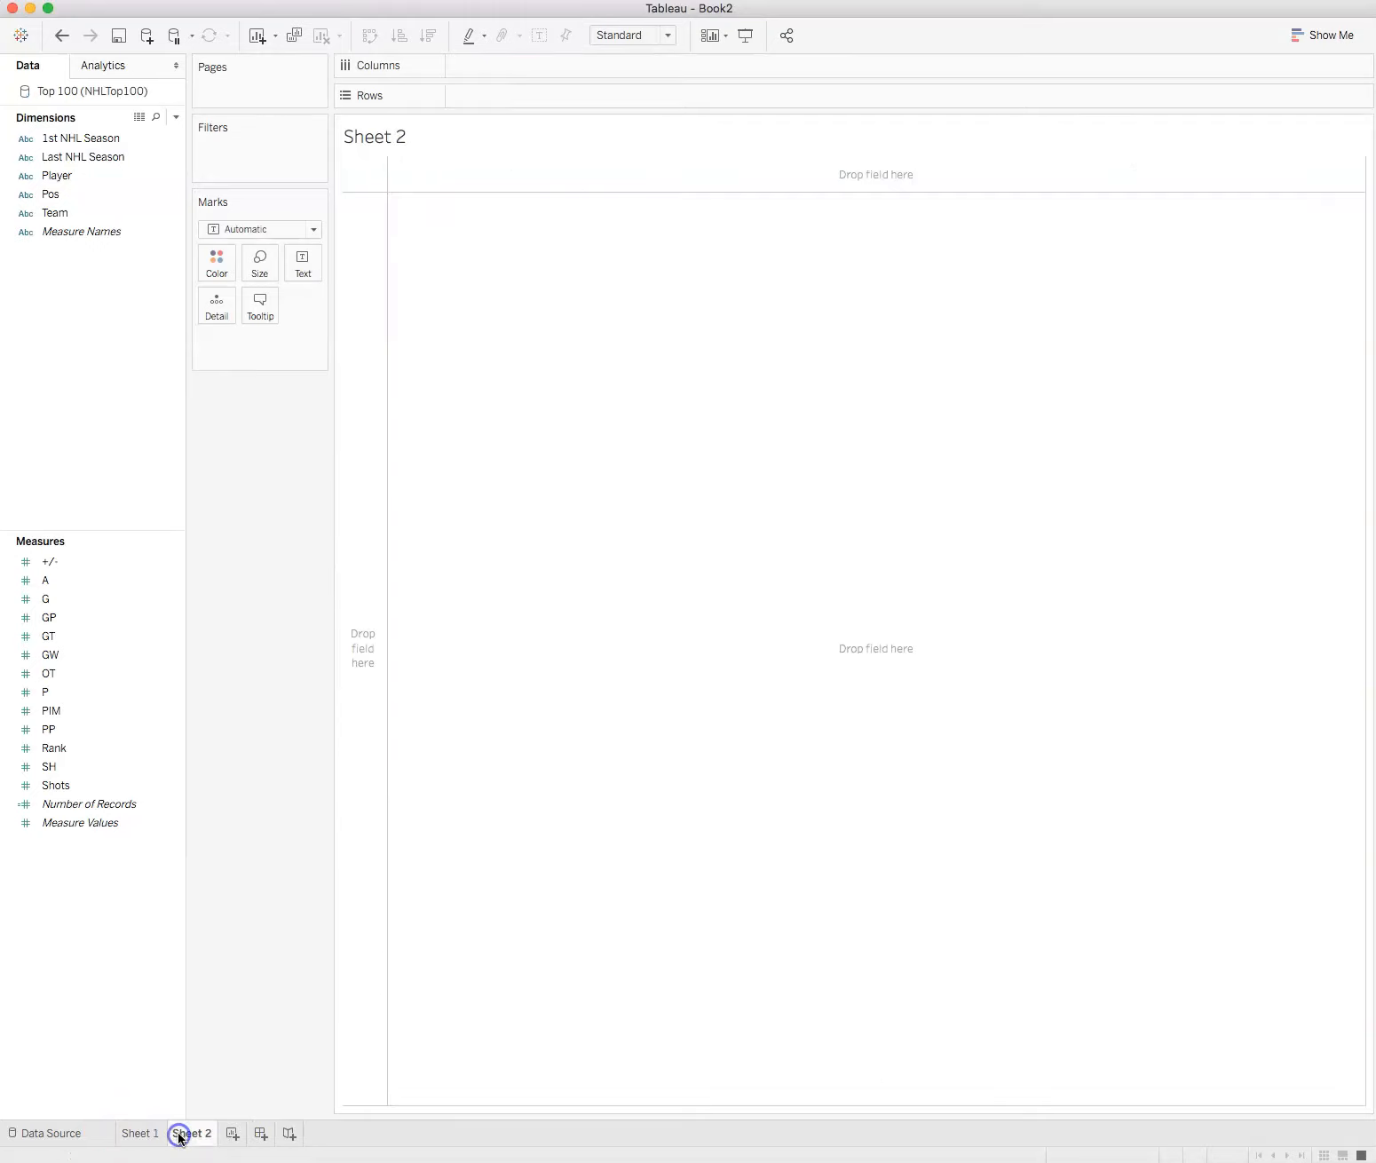
pyautogui.moveTo(179, 1137)
pyautogui.click(401, 0)
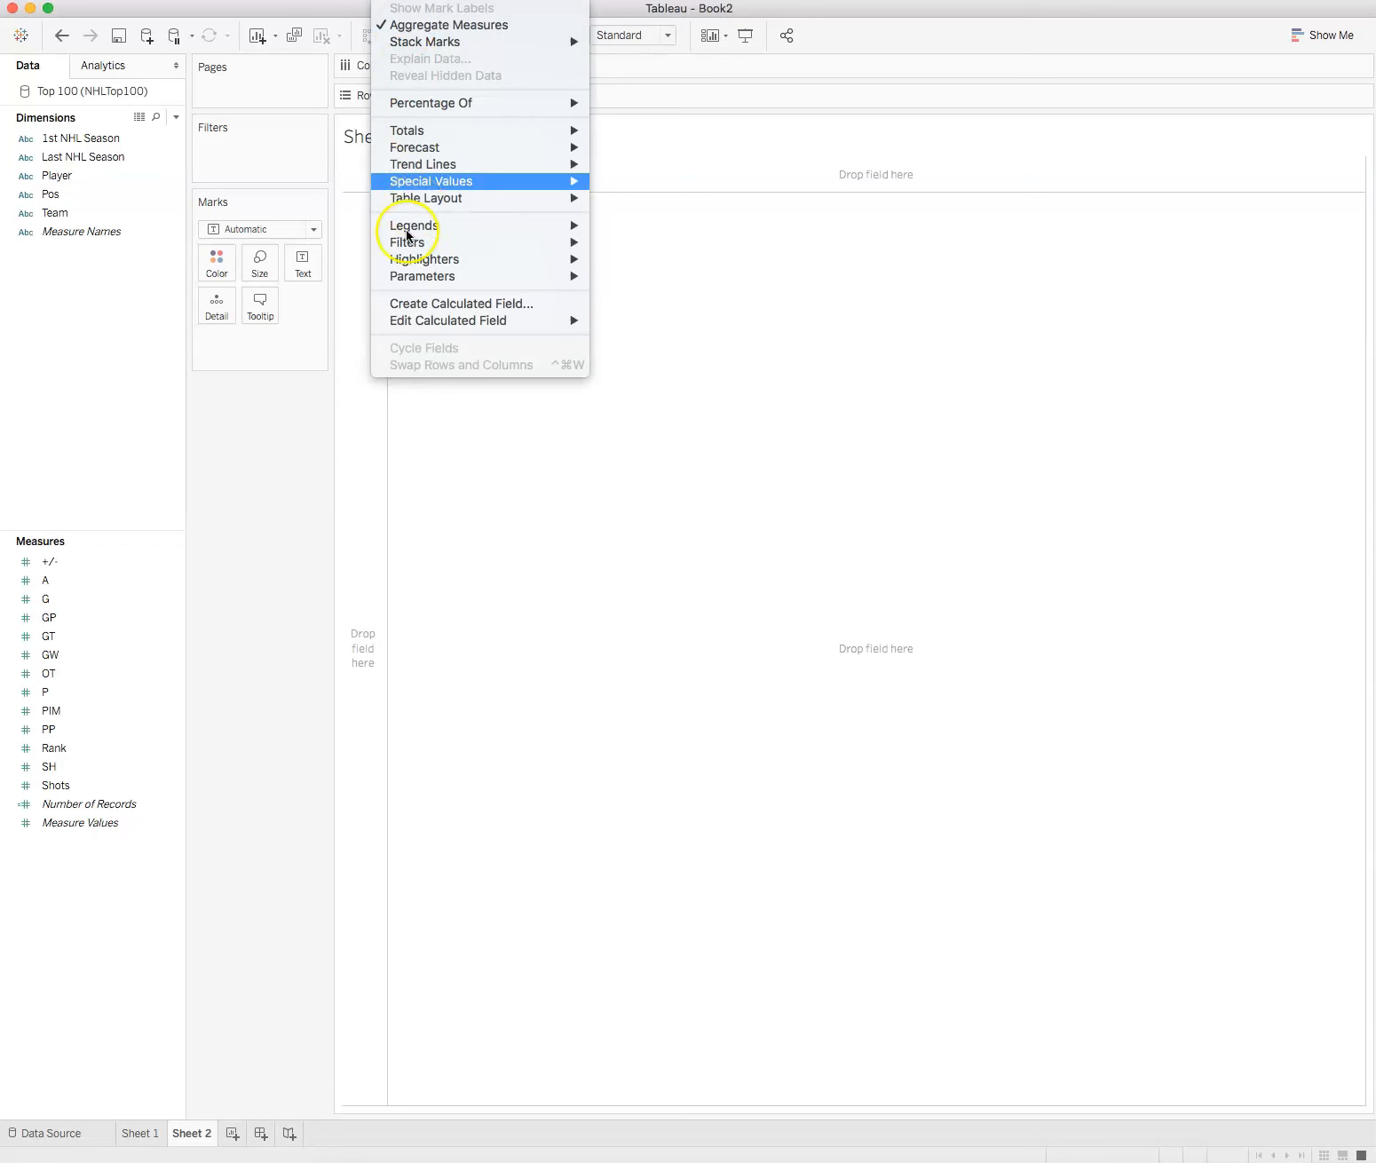
pyautogui.click(432, 304)
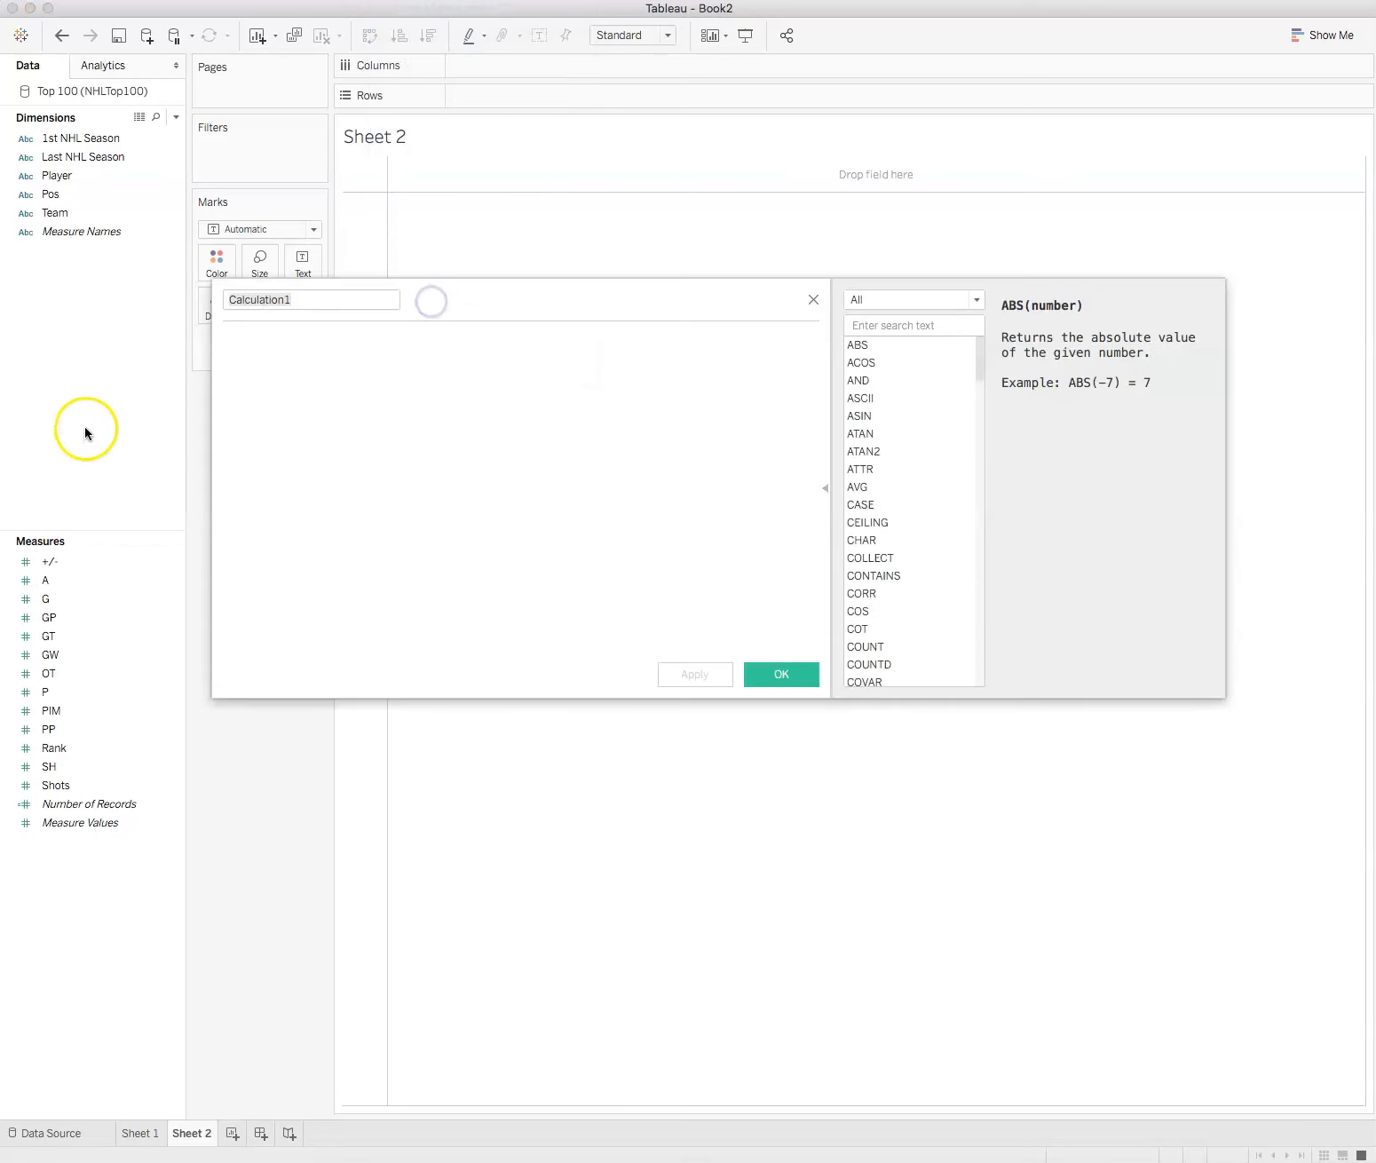
pyautogui.doubleClick(307, 299)
pyautogui.moveTo(306, 300); pyautogui.dragTo(196, 288)
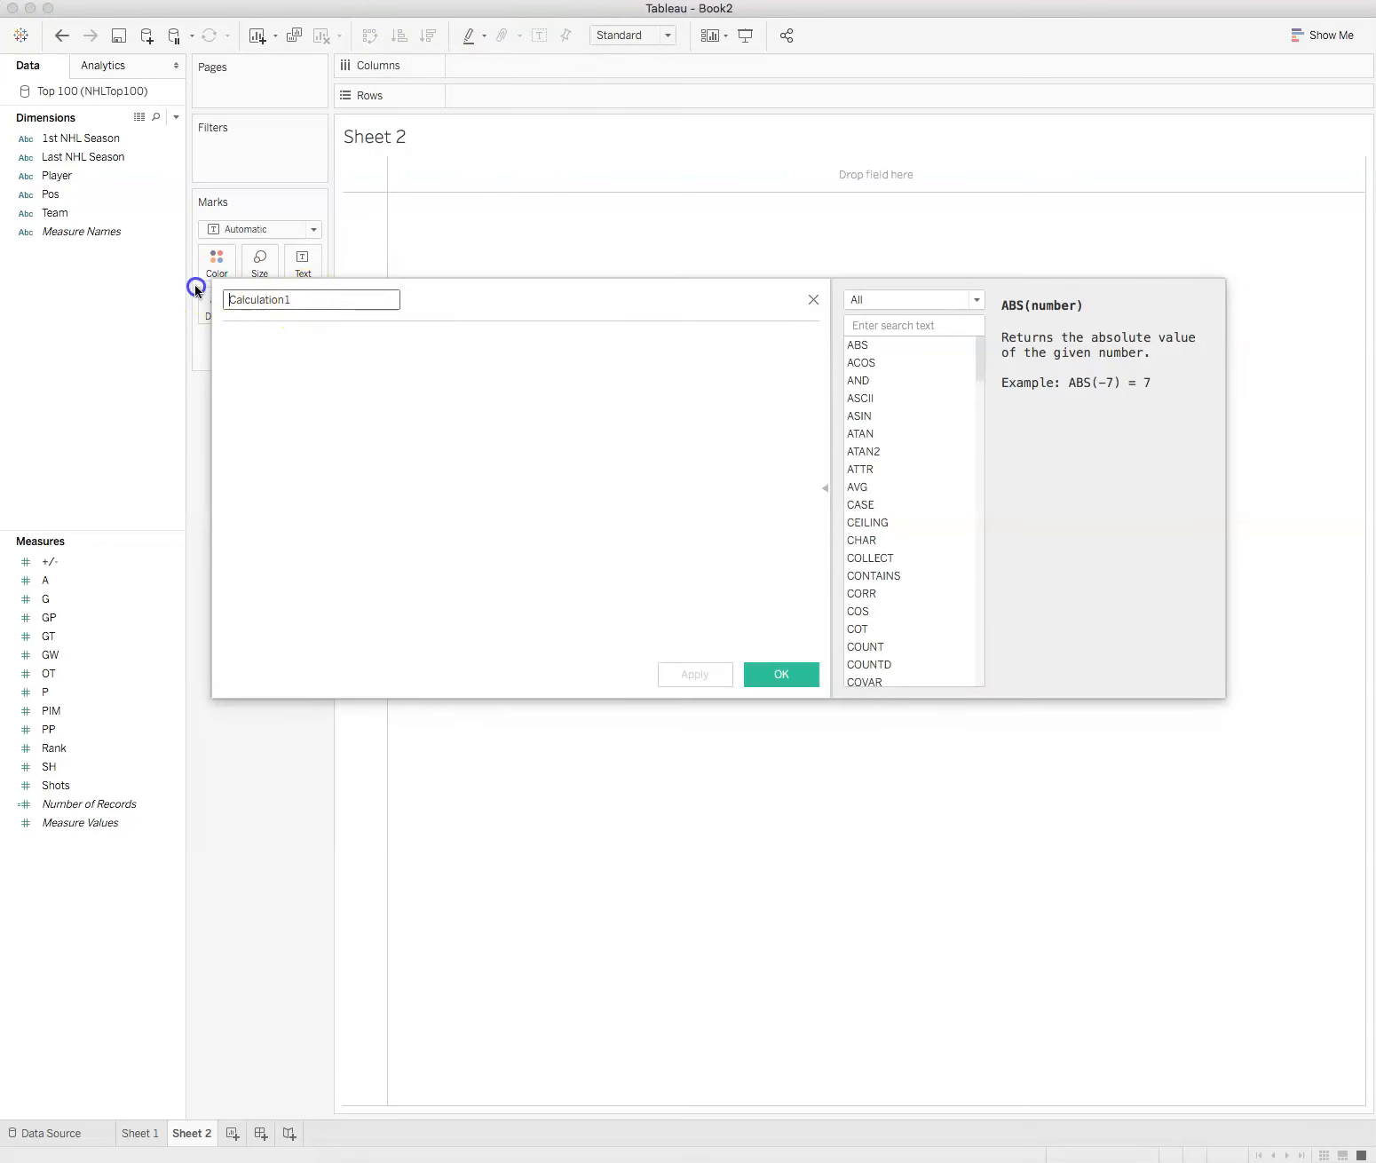
pyautogui.moveTo(301, 300); pyautogui.dragTo(210, 295)
pyautogui.write('PPG')
# Step: Begin the PPG formula with SUM([P]), using the P measure
pyautogui.click(281, 357)
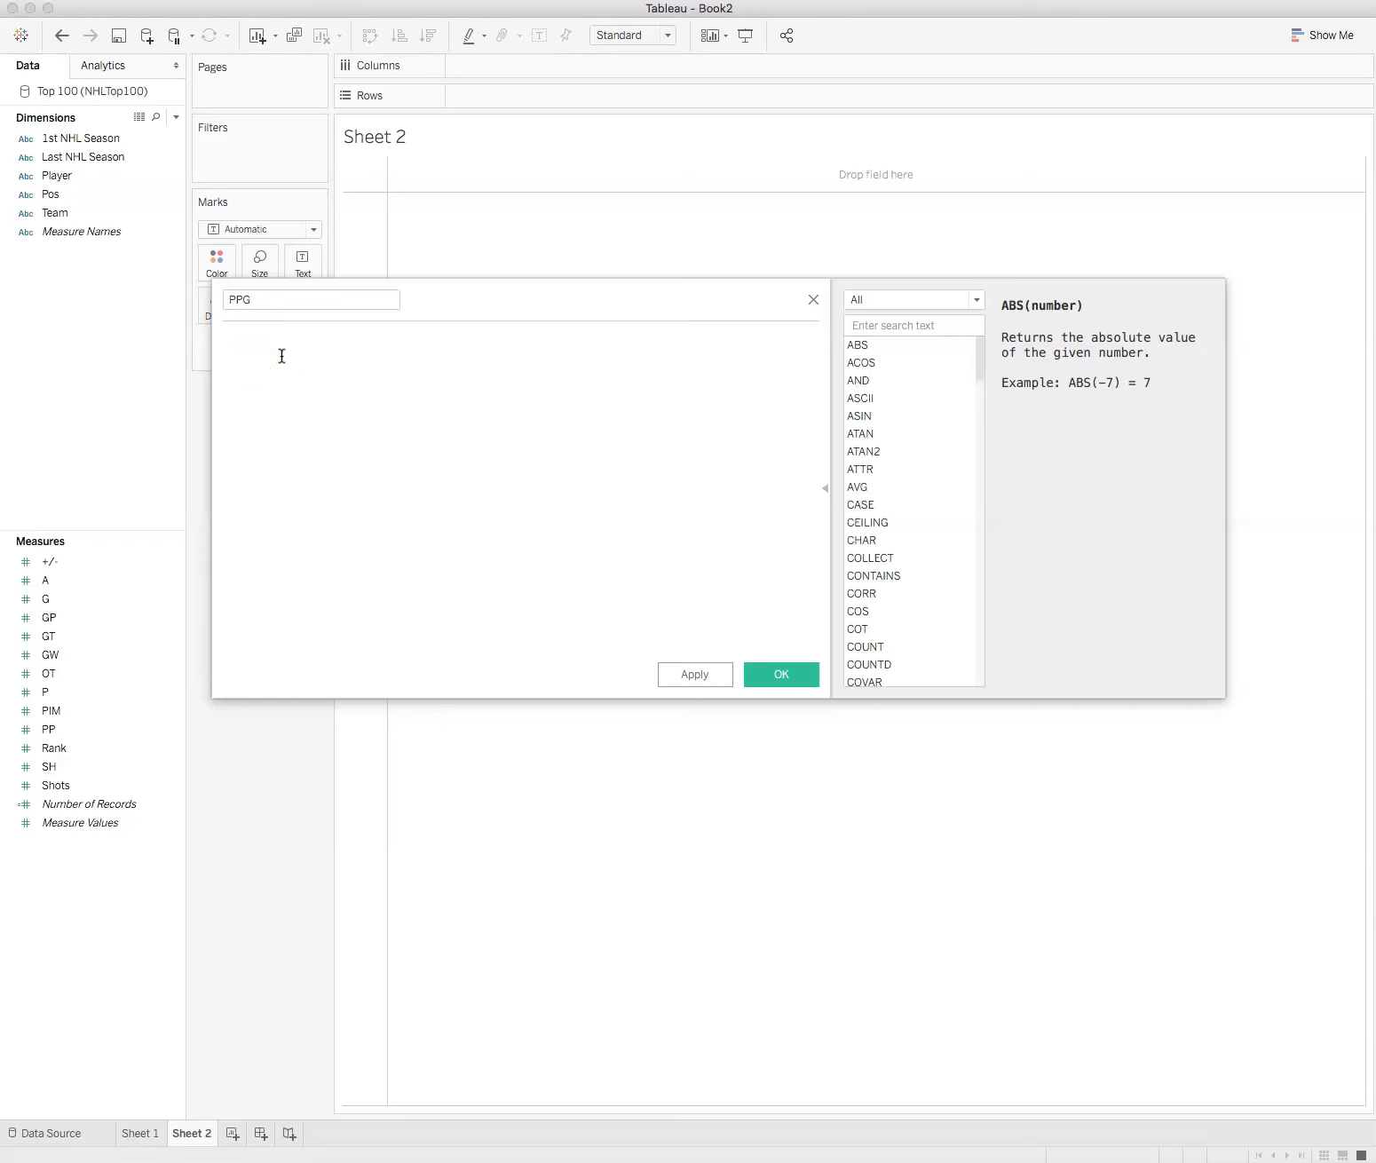
pyautogui.write('SUM')
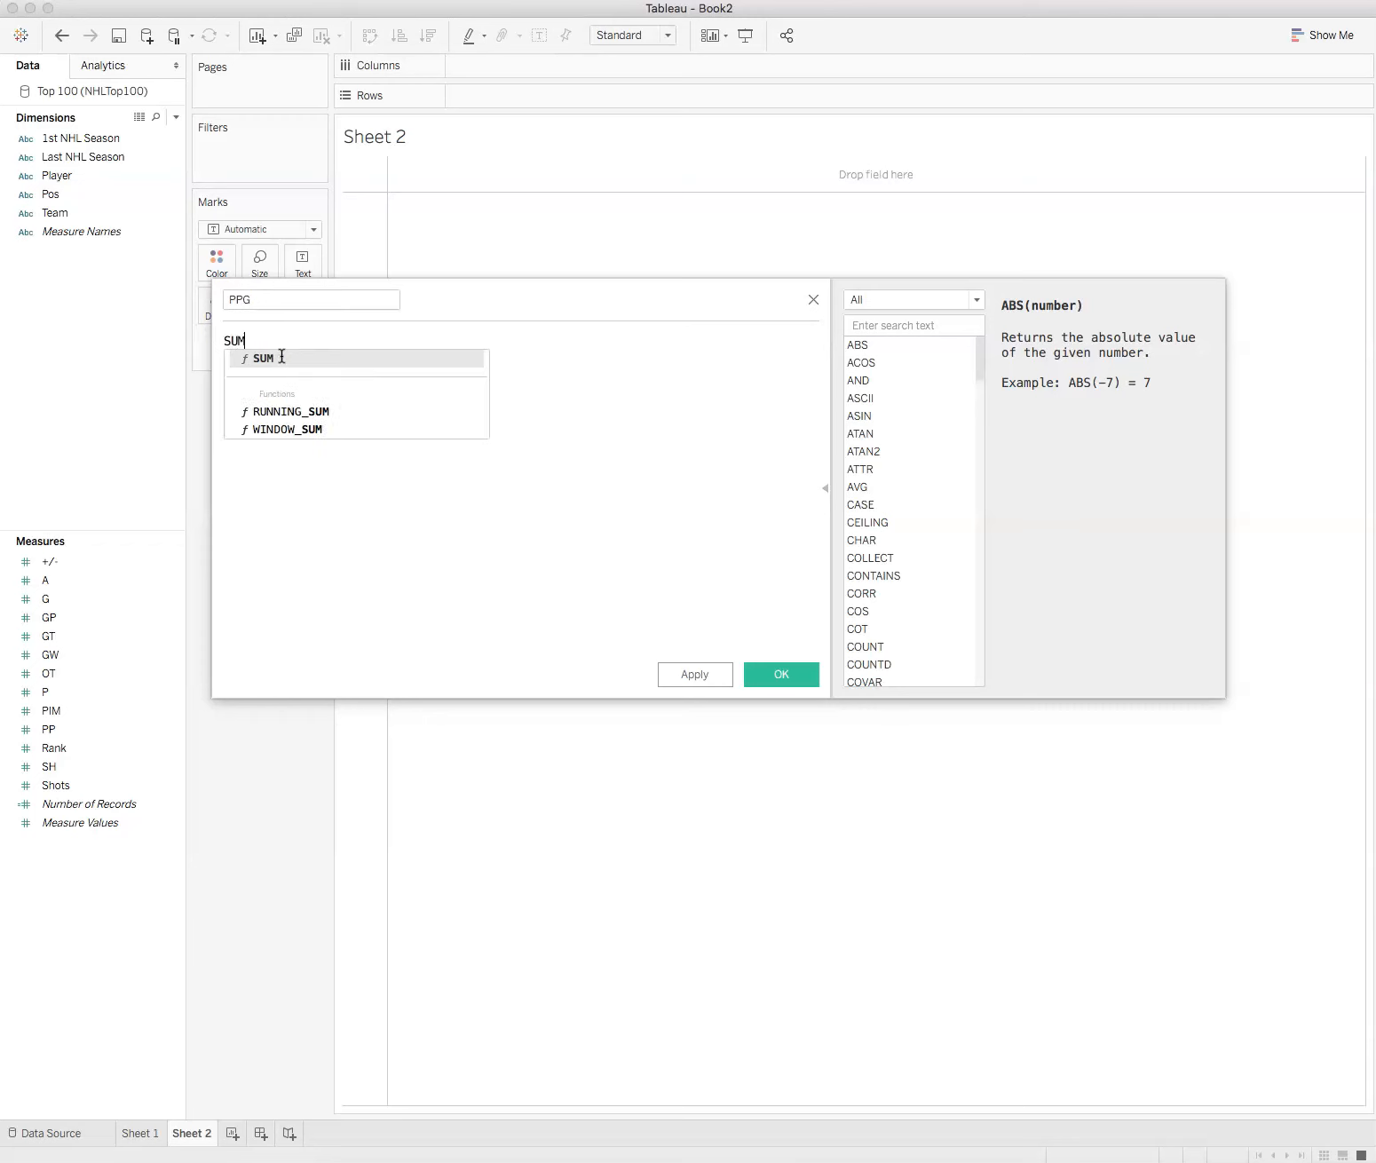
pyautogui.click(282, 356)
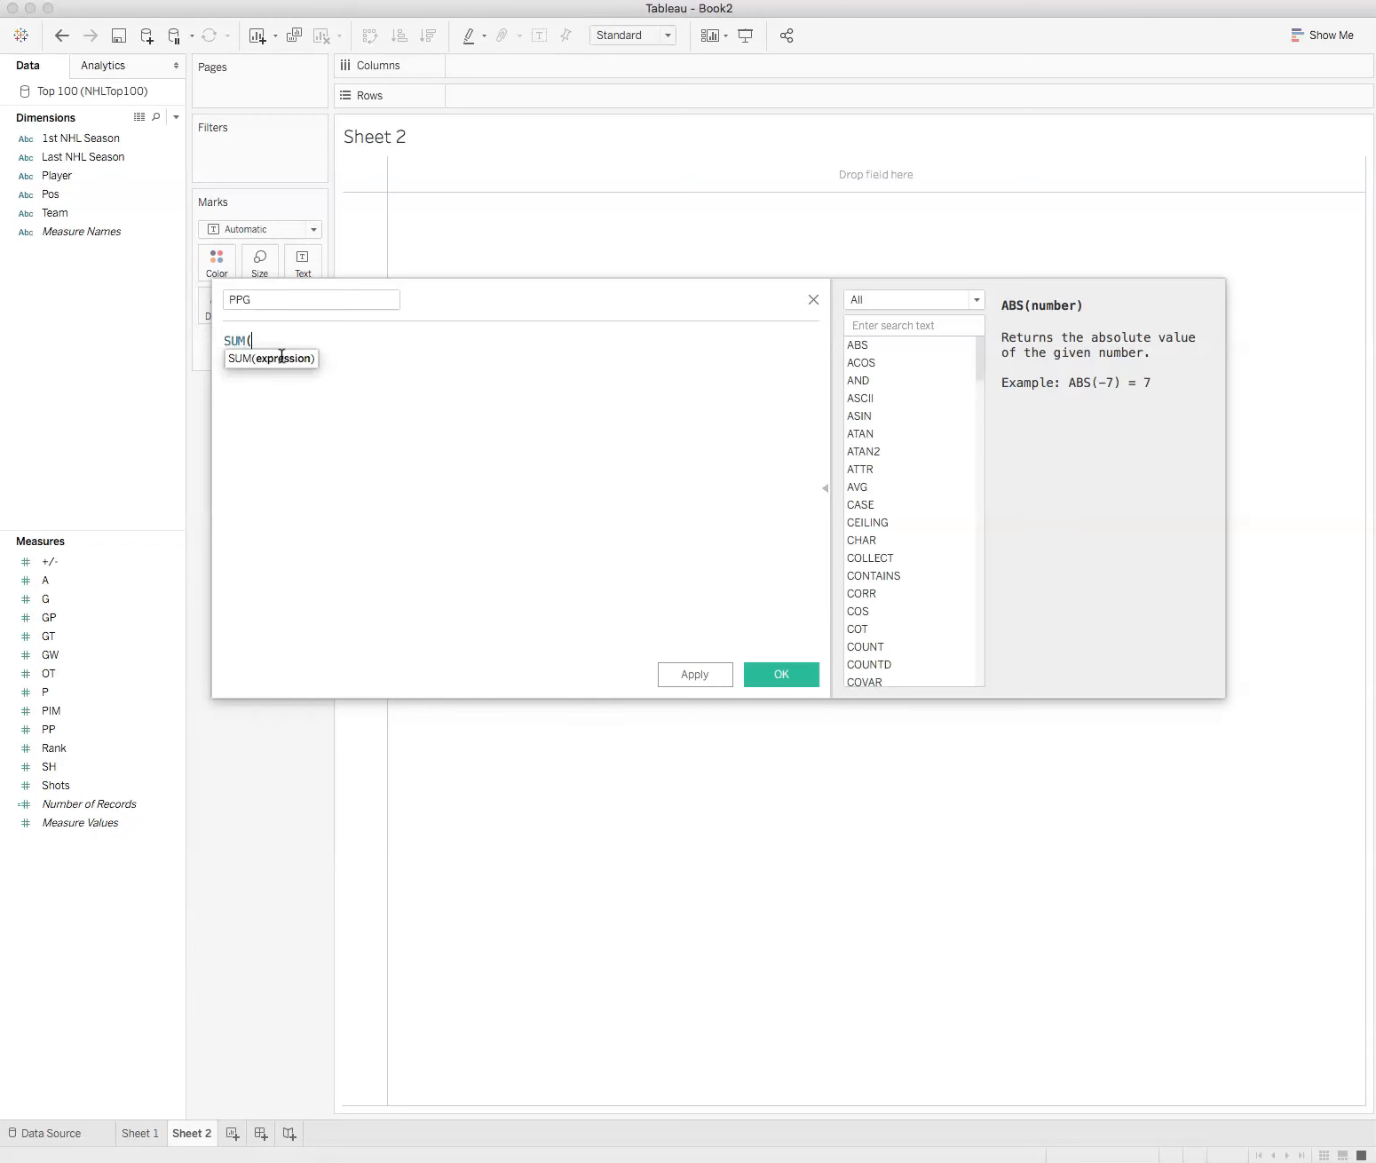
pyautogui.click(42, 599)
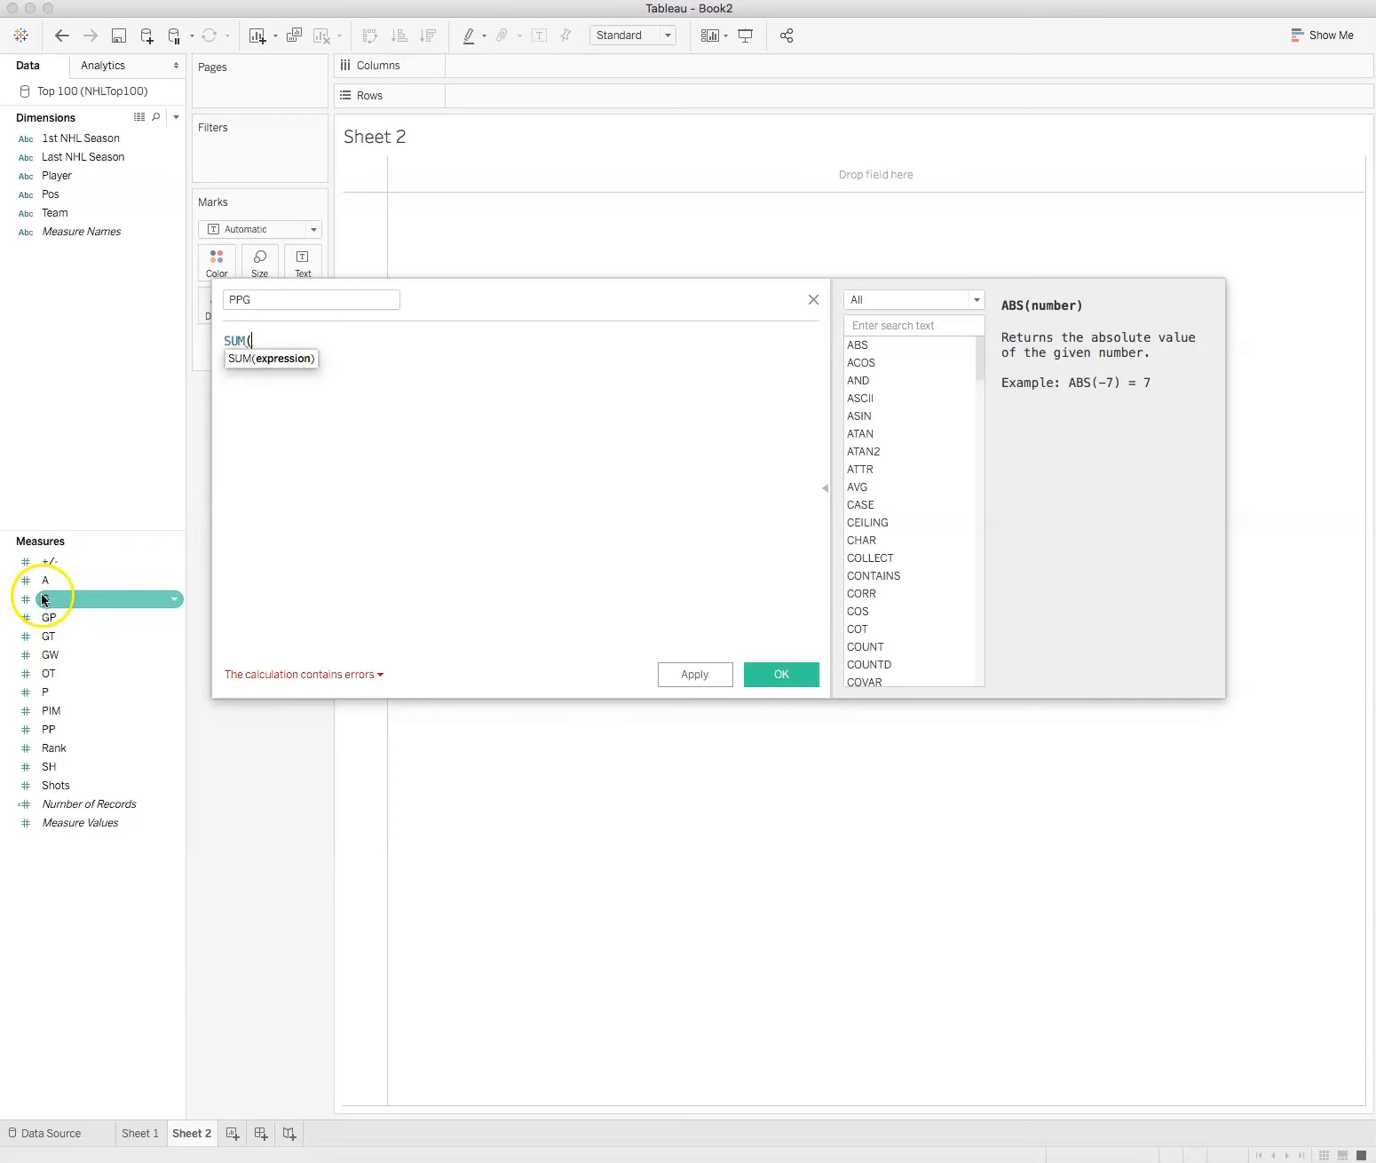
pyautogui.click(43, 693)
pyautogui.moveTo(43, 696); pyautogui.dragTo(303, 366)
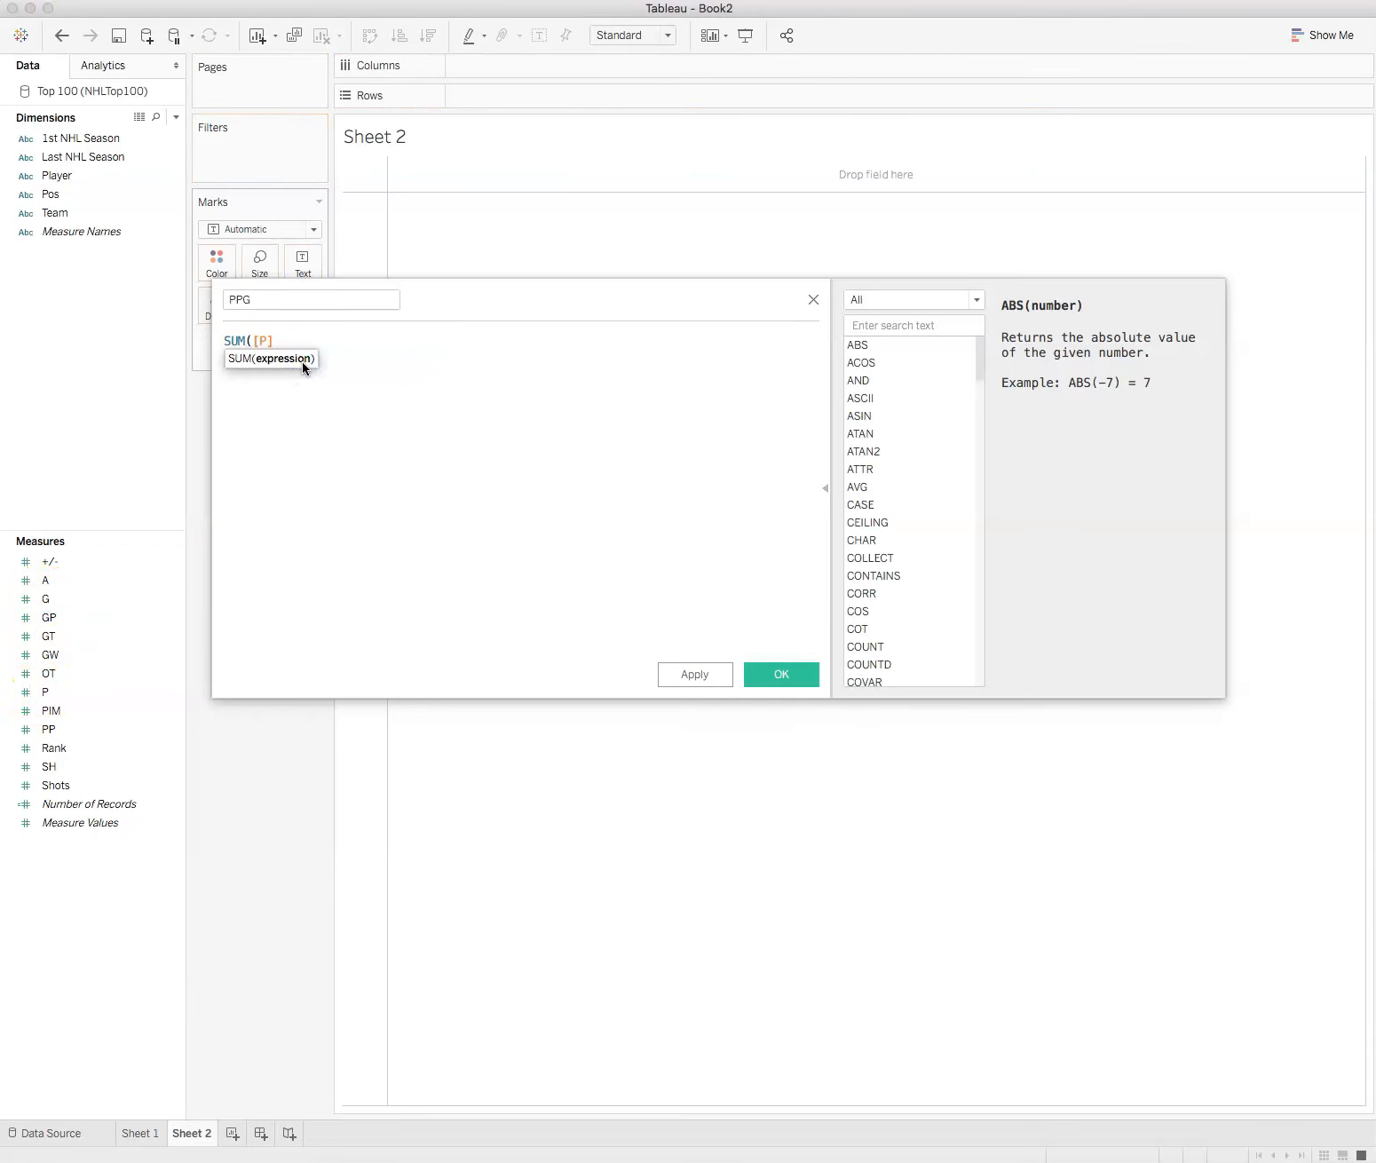
pyautogui.write(')')
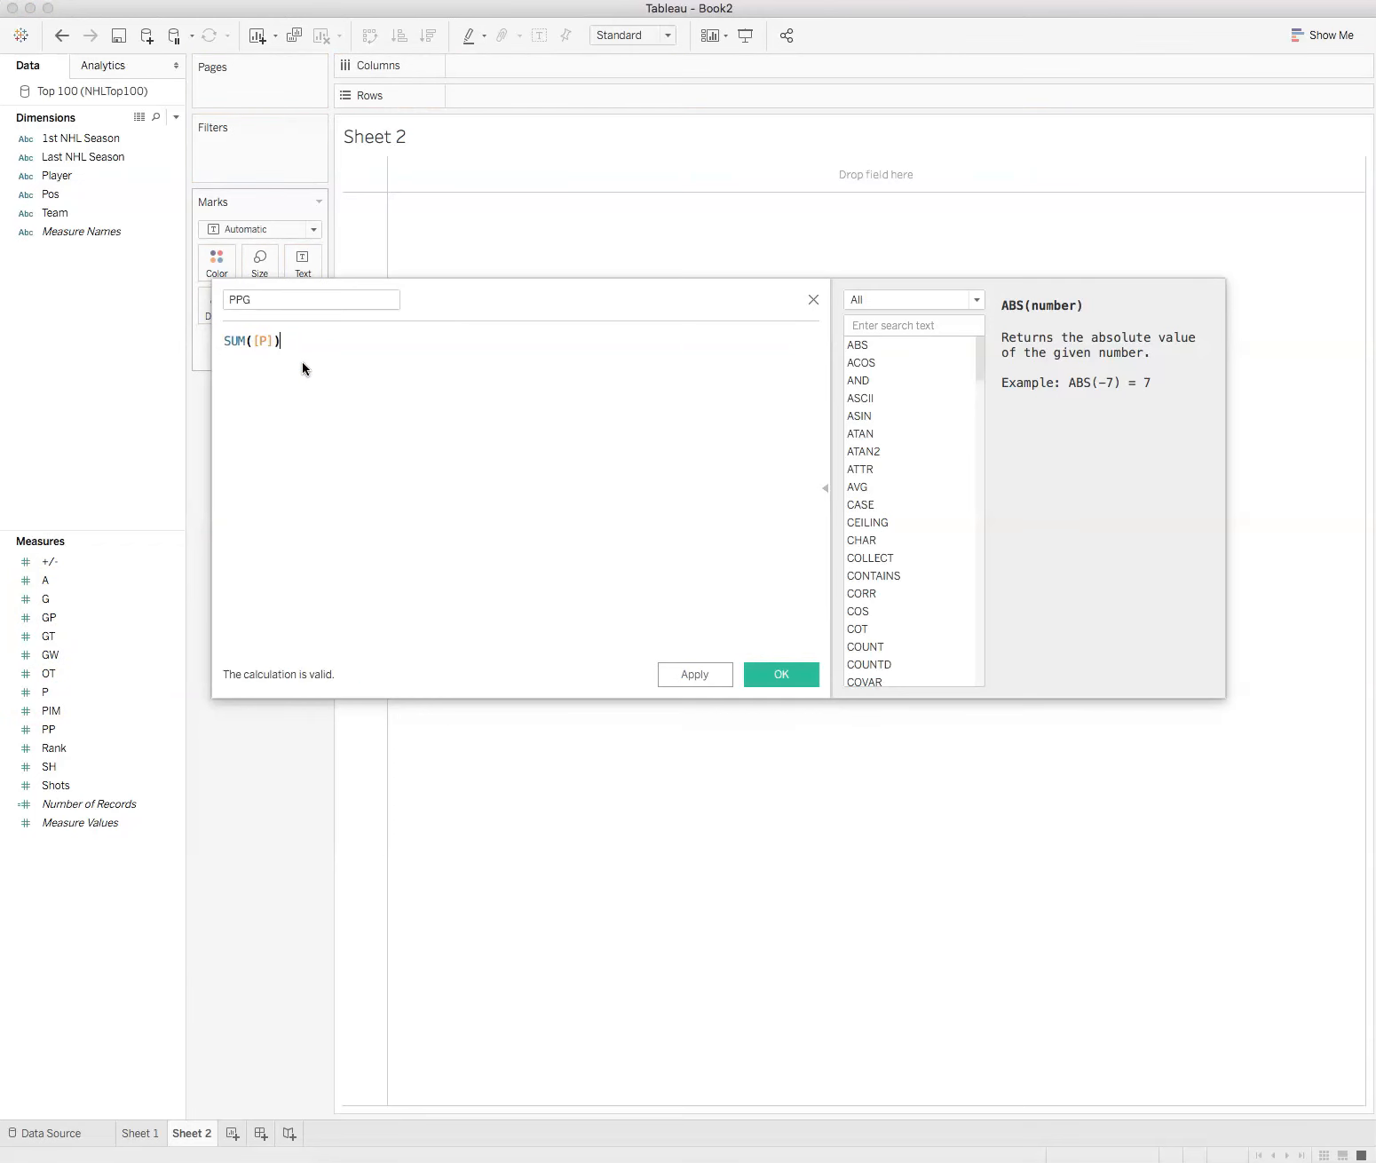
pyautogui.write('/SUM')
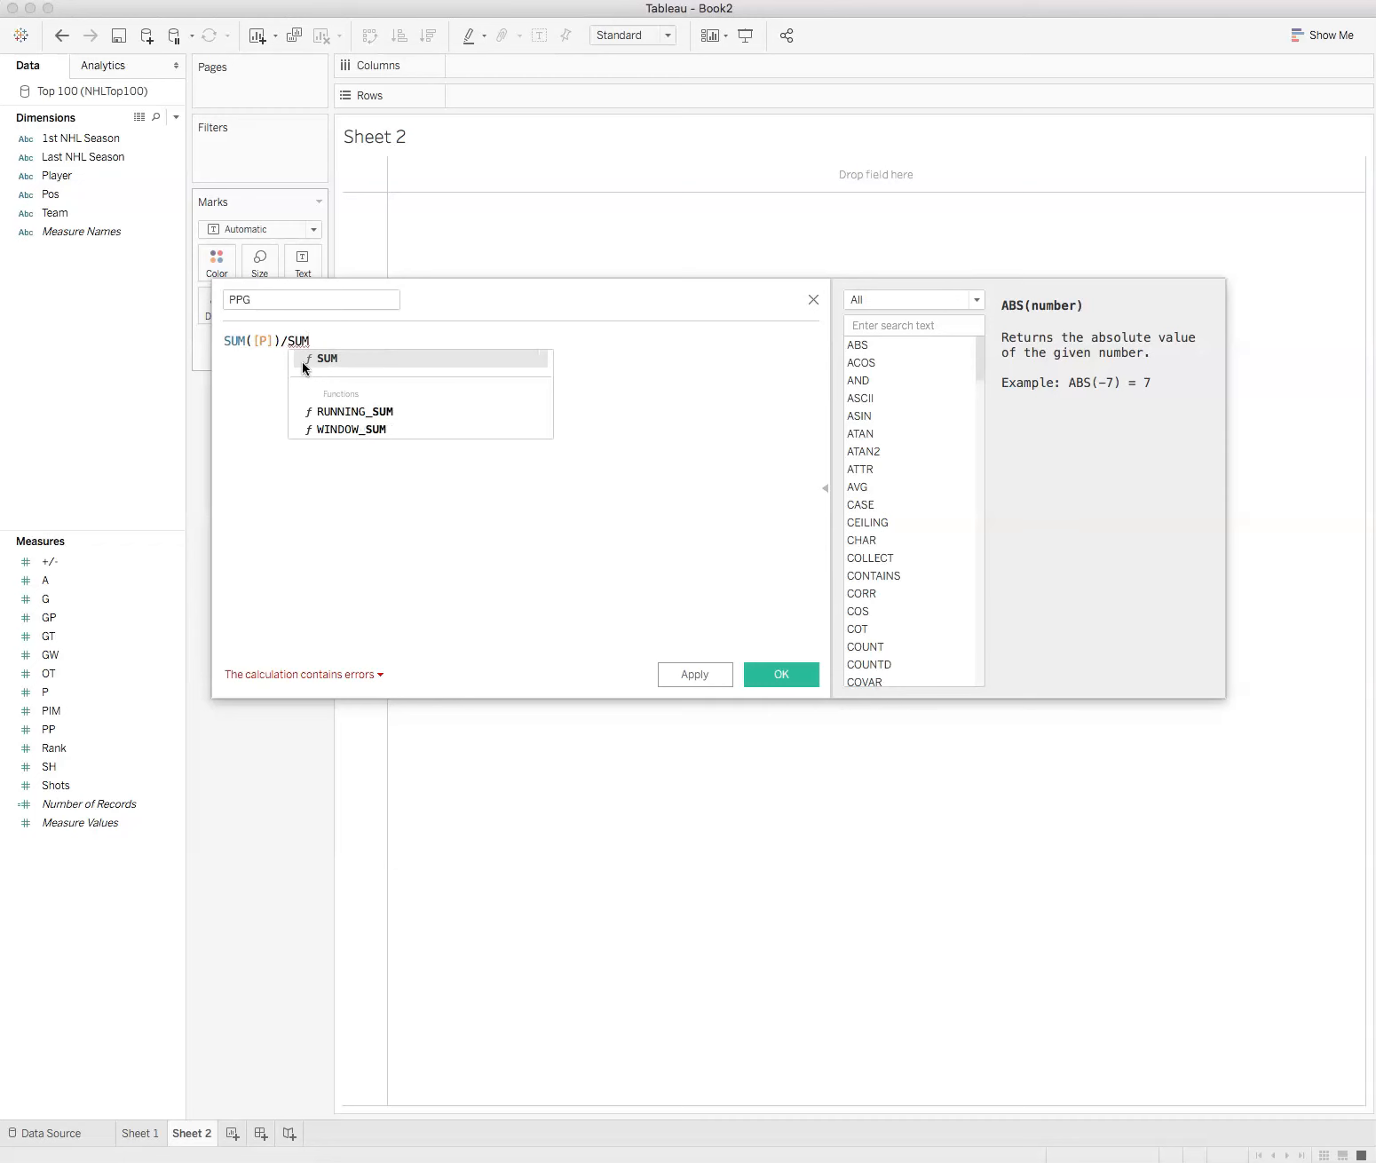
pyautogui.write('(')
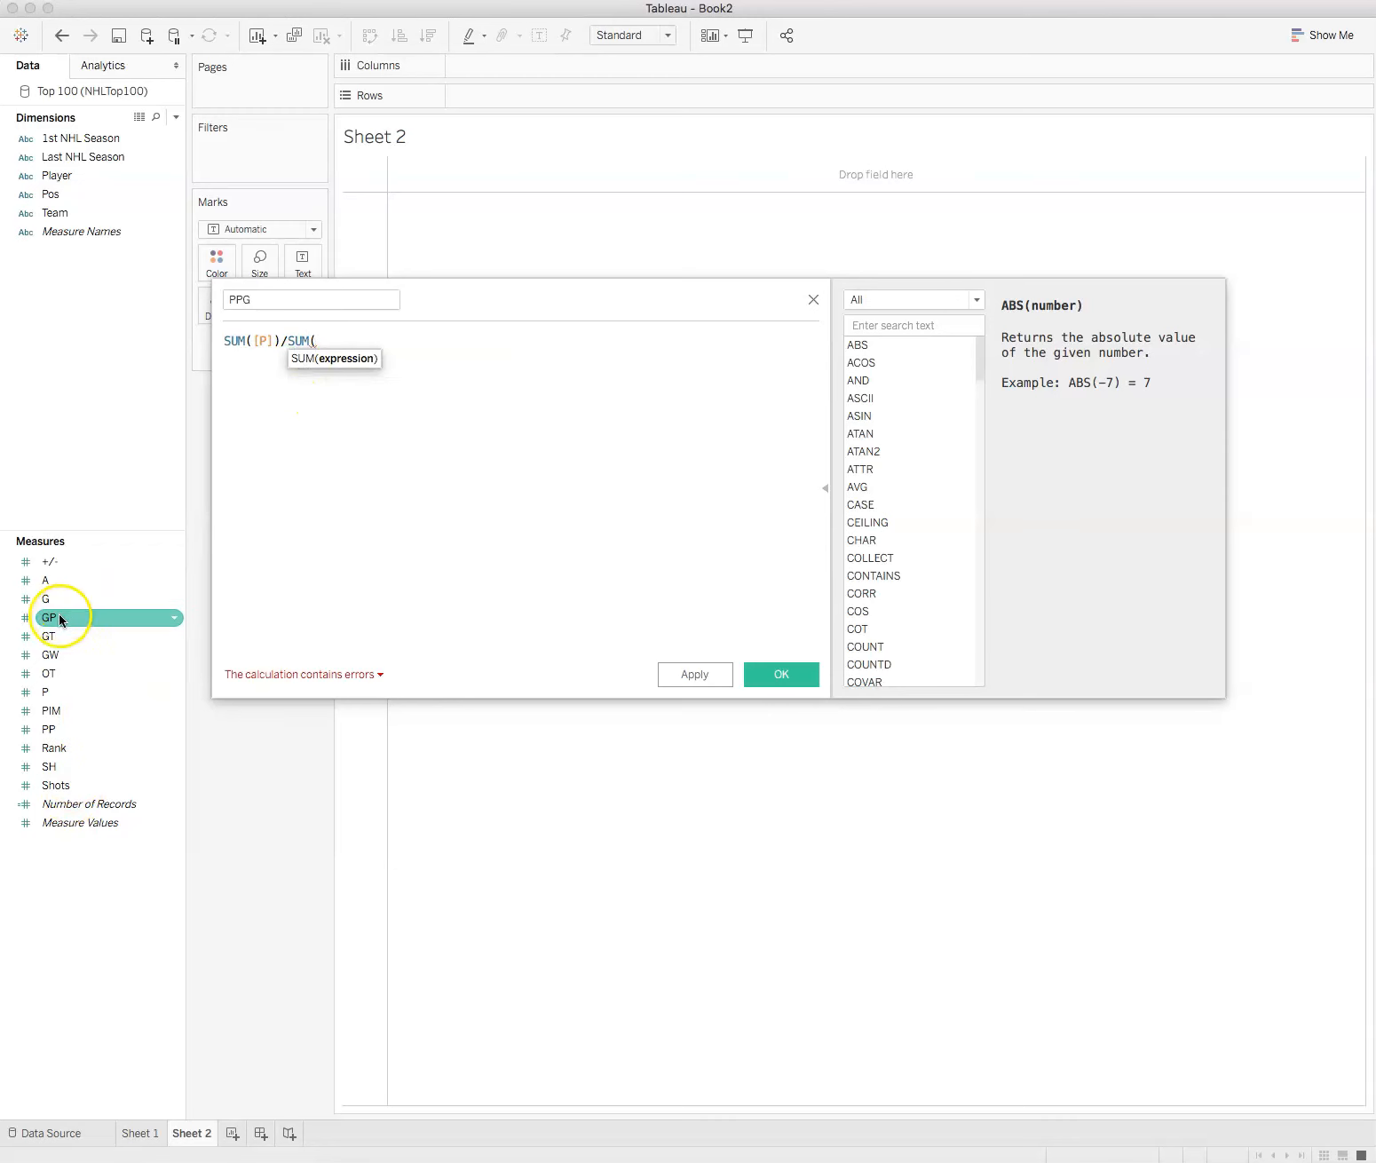
# Step: Complete the PPG formula by dividing it by SUM([GP])
pyautogui.moveTo(53, 617); pyautogui.dragTo(371, 367)
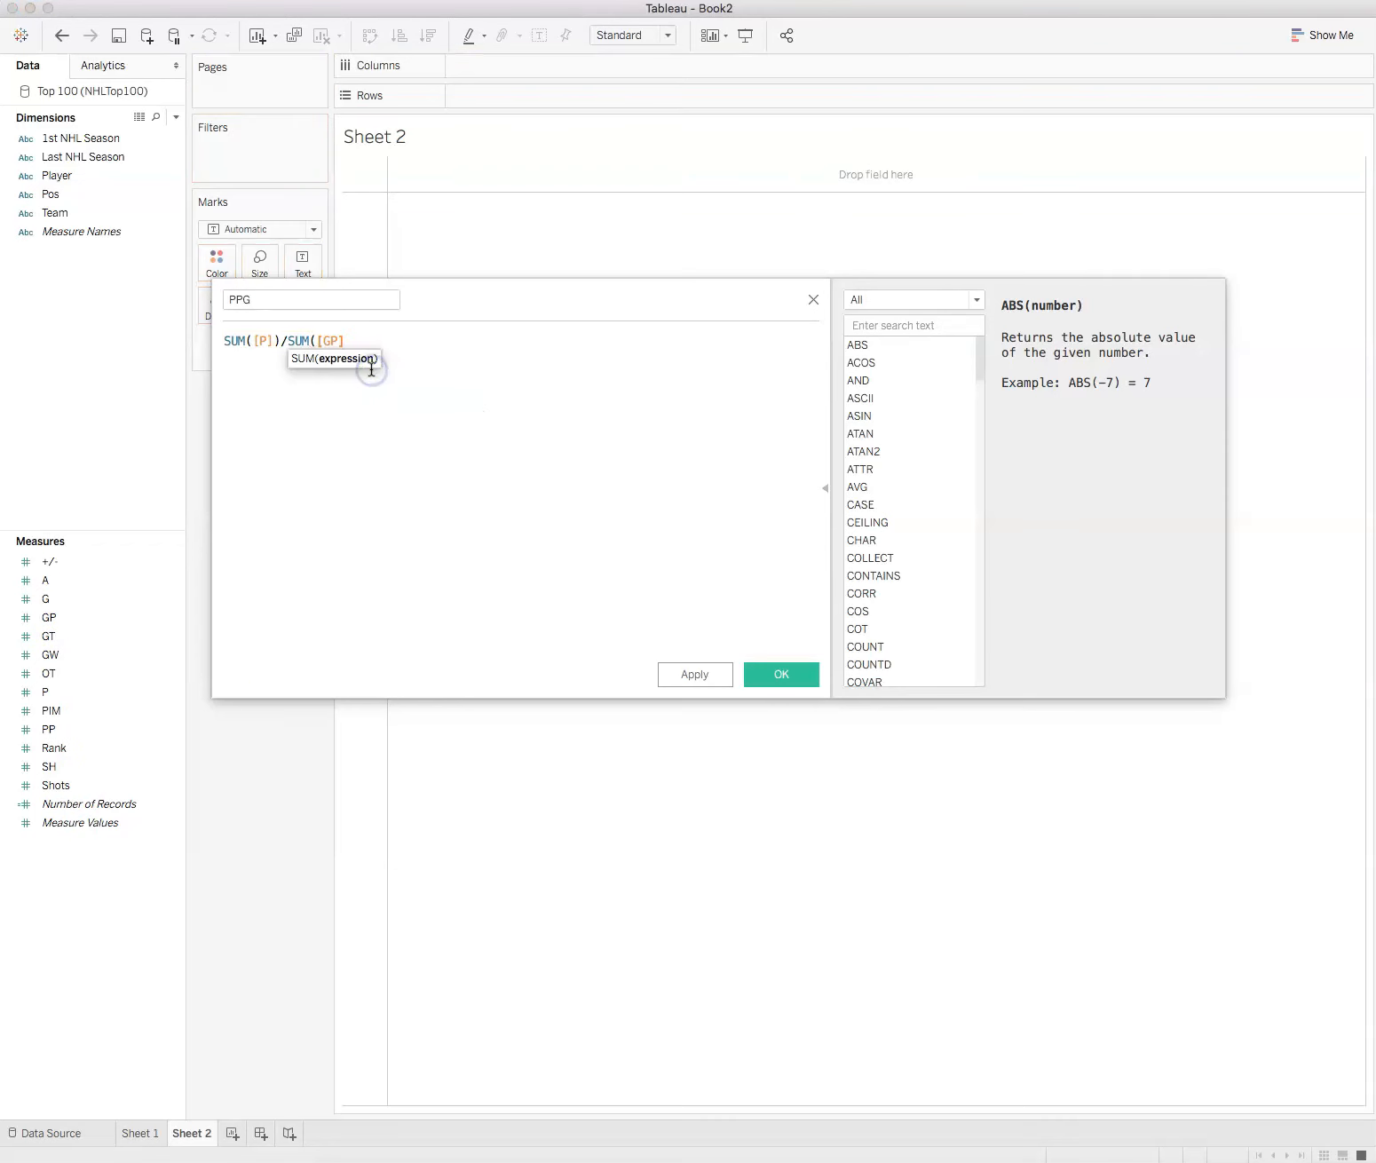
pyautogui.write(')')
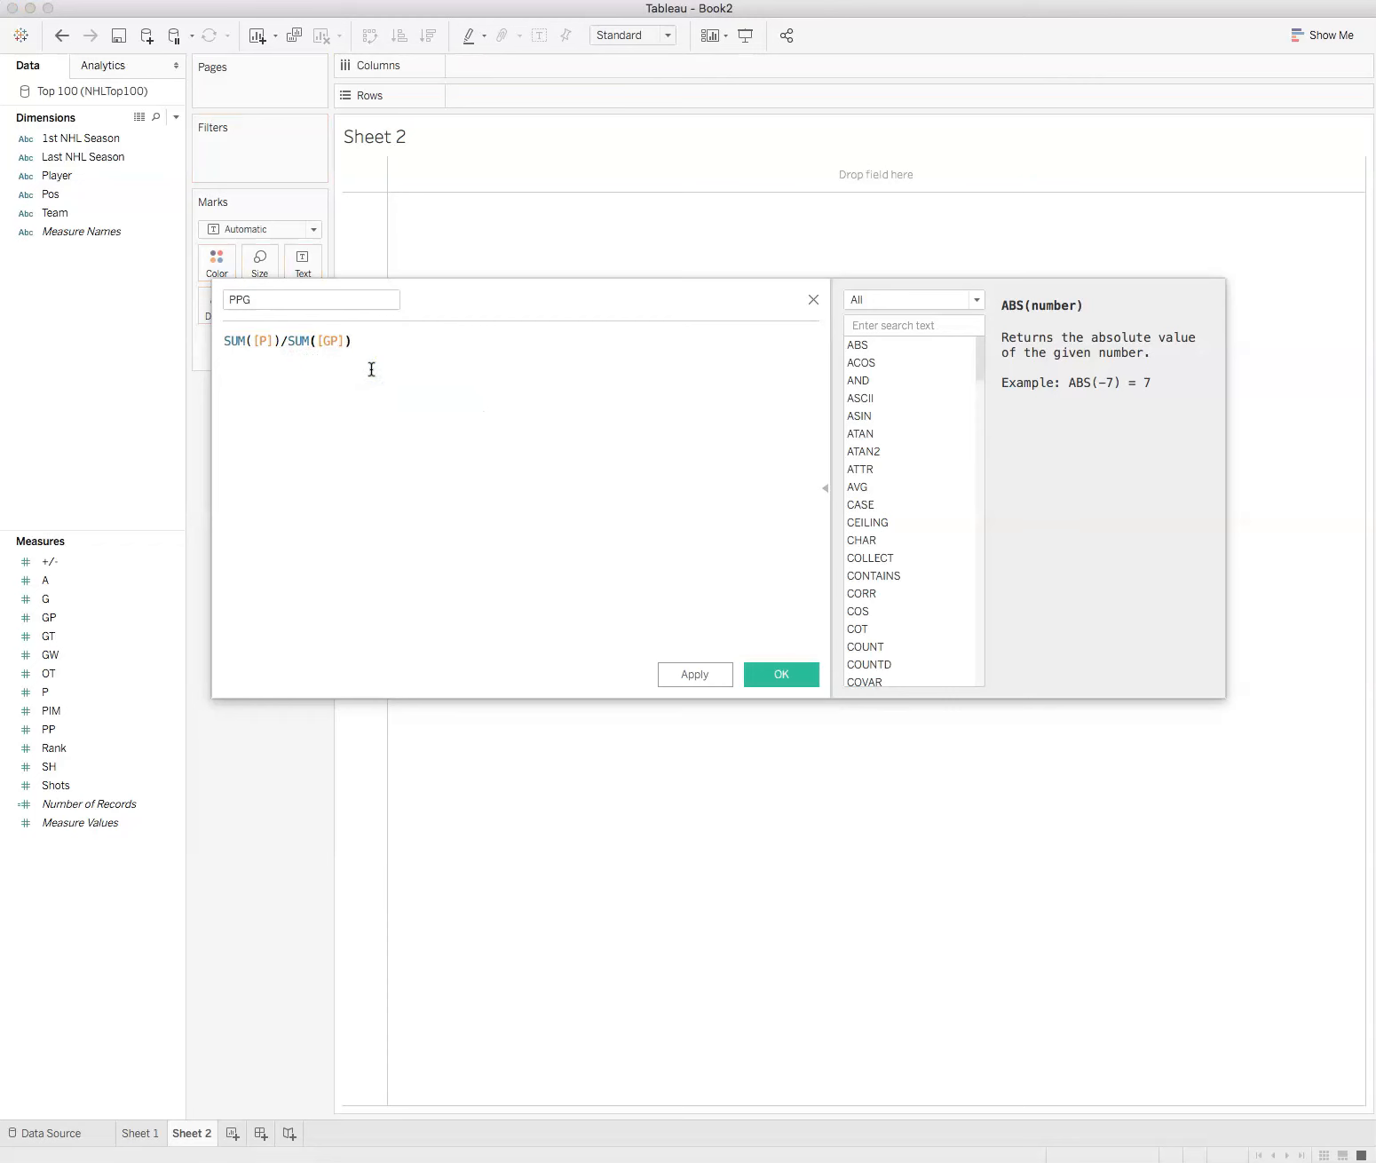
# Step: Save the PPG calculated field and start a new calculated field named GPG
pyautogui.click(375, 387)
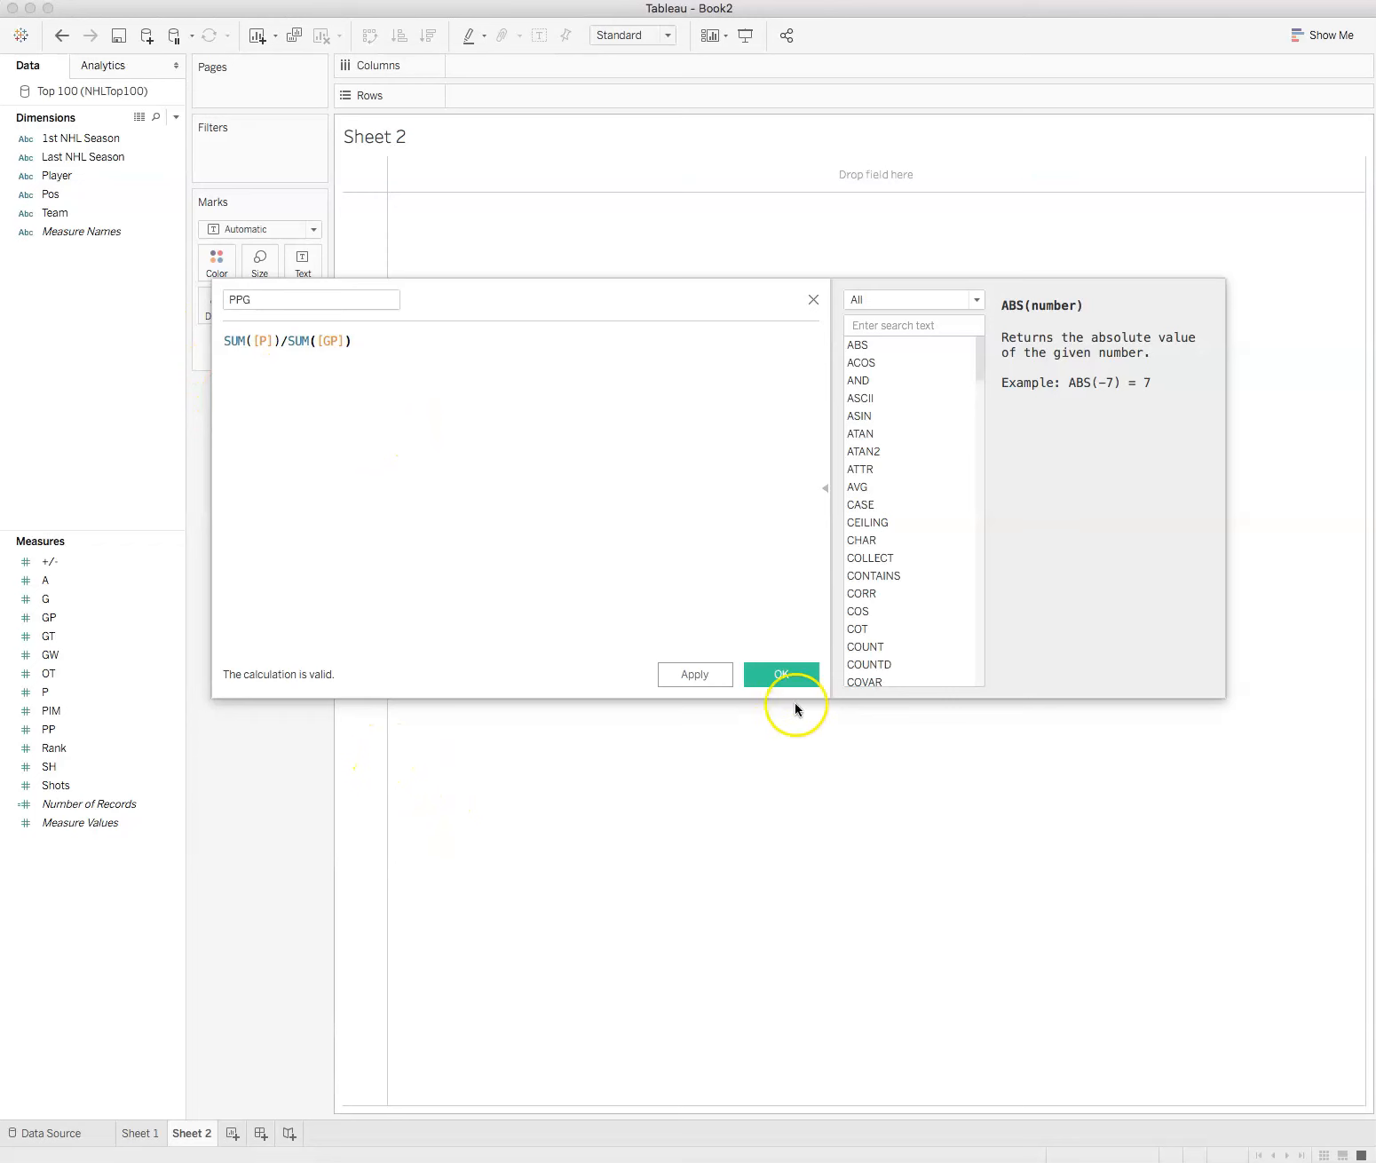
pyautogui.click(795, 679)
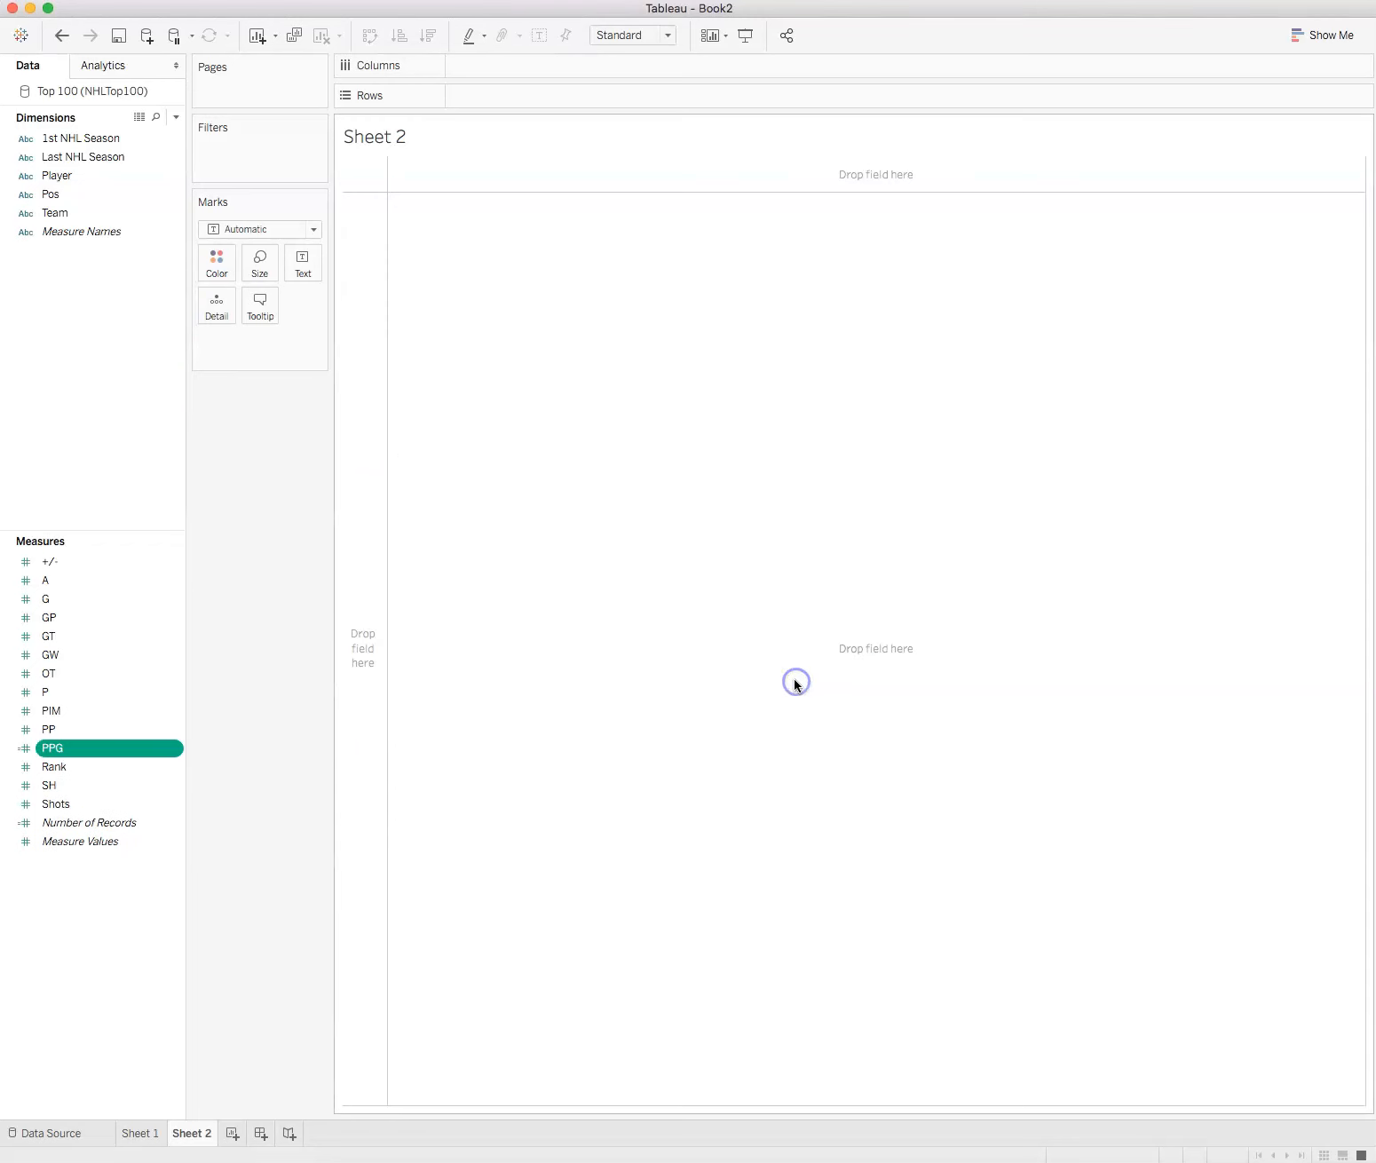
pyautogui.rightClick(133, 579)
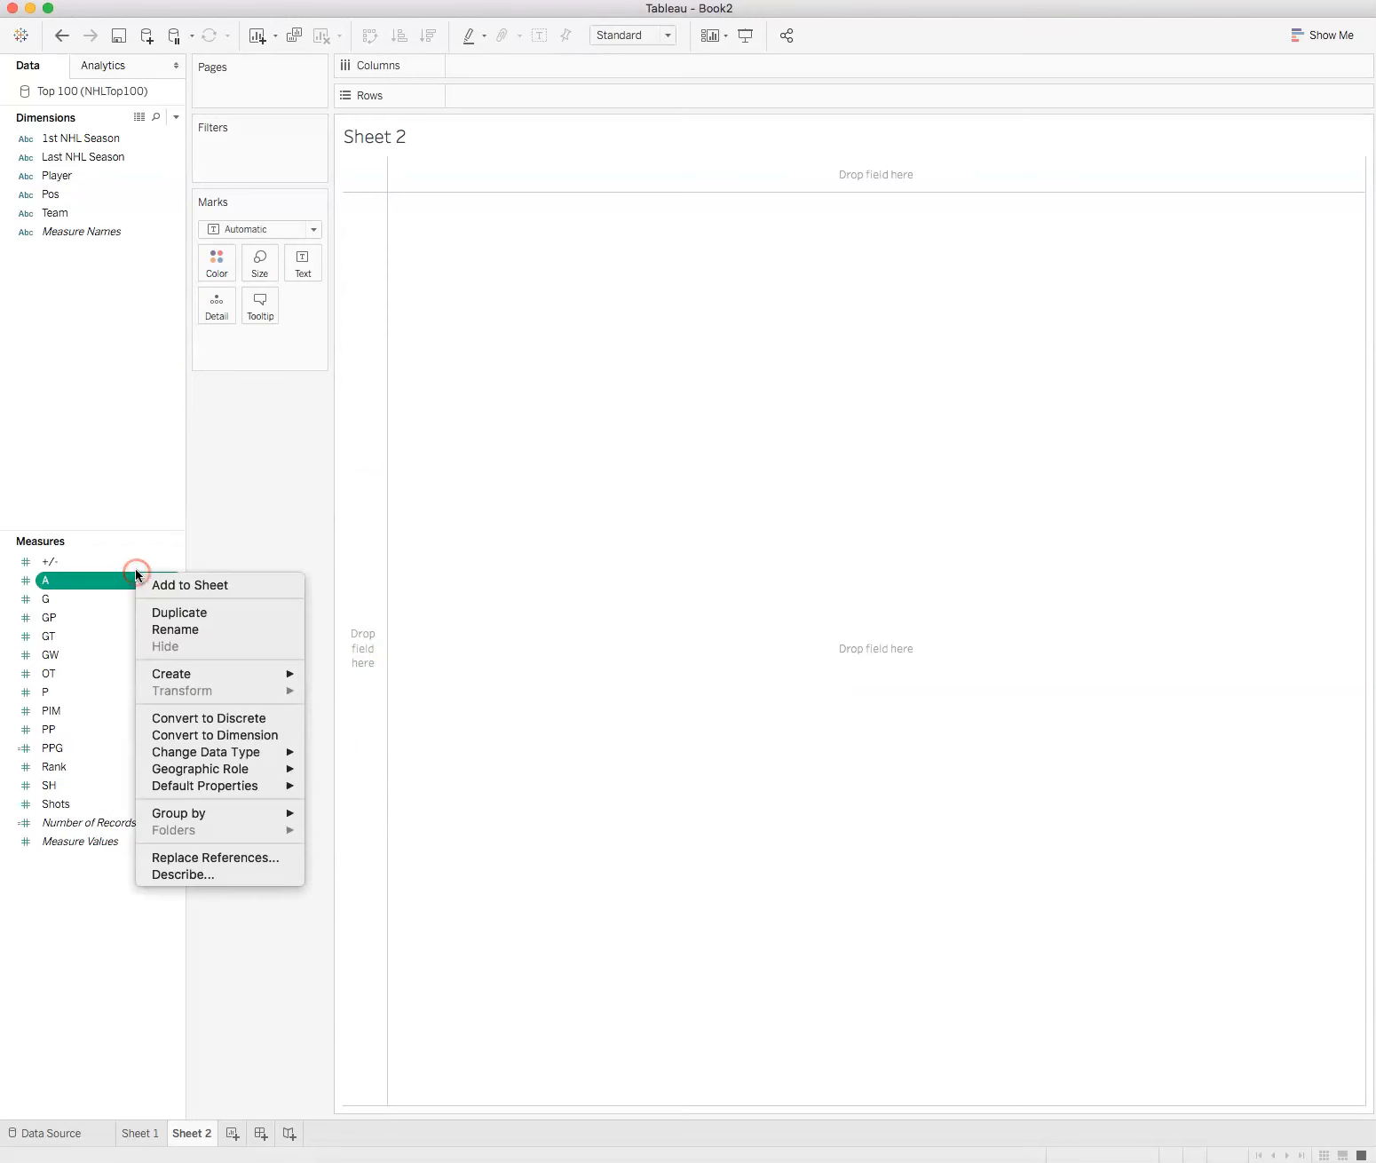
pyautogui.click(56, 1024)
pyautogui.rightClick(65, 928)
pyautogui.click(97, 943)
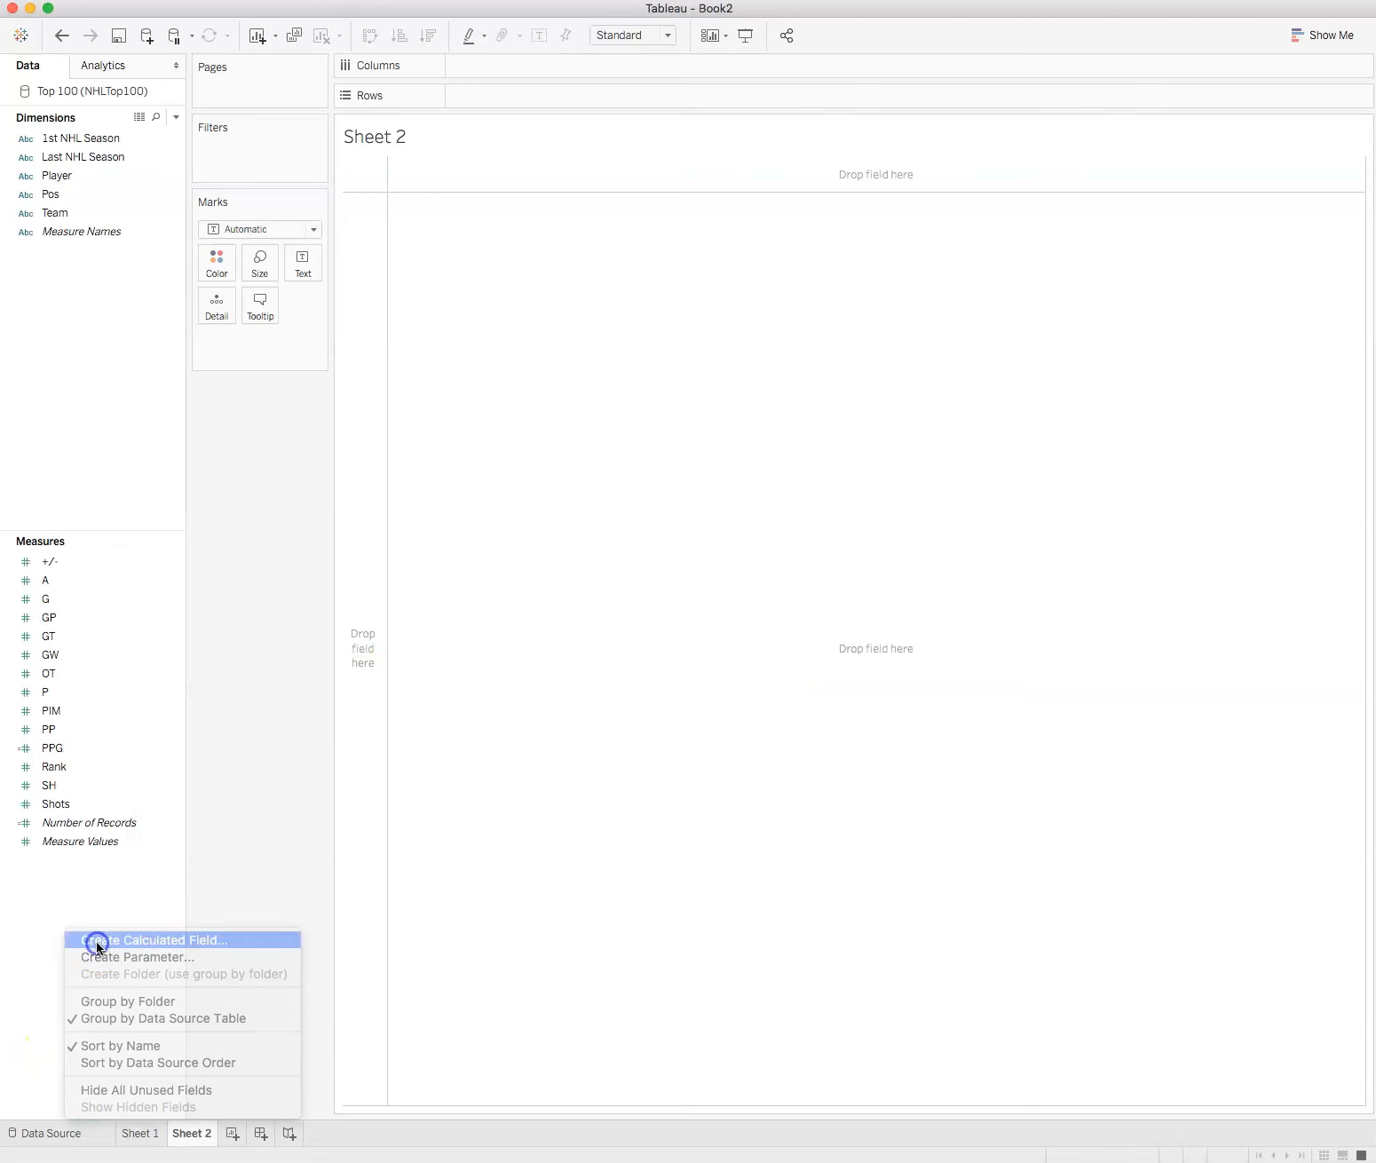
pyautogui.click(308, 299)
pyautogui.moveTo(307, 299); pyautogui.dragTo(203, 300)
pyautogui.write('GPG')
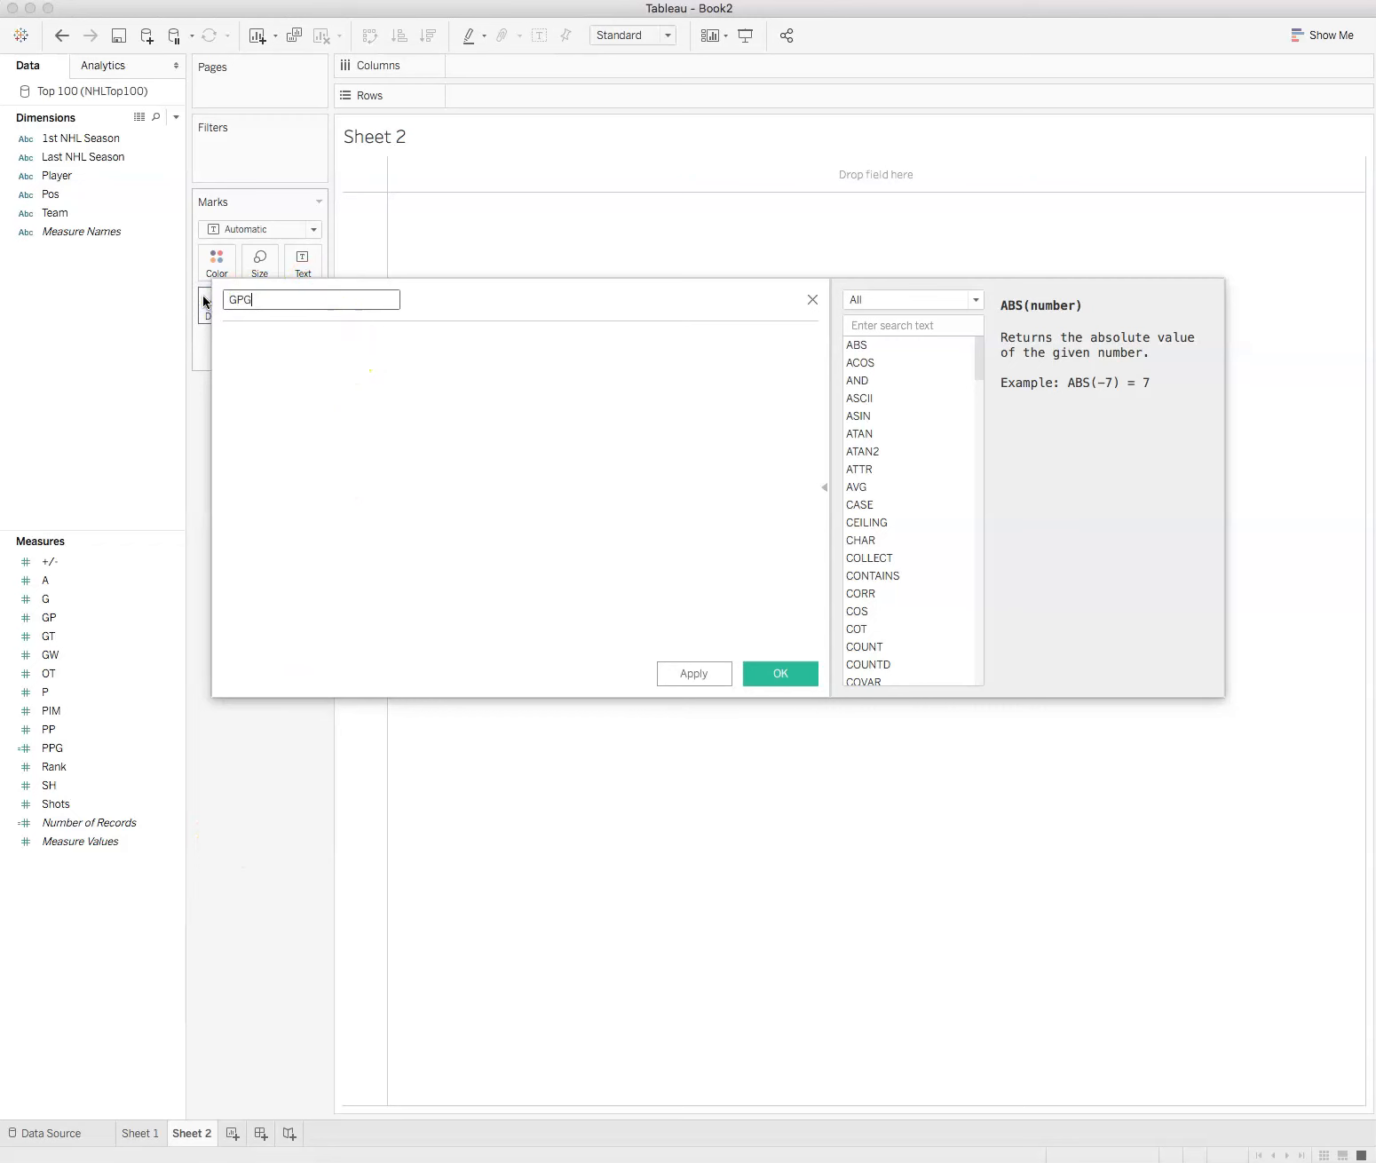
# Step: Enter SUM([G])/SUM([GP]) as the GPG formula, using the G and GP measures, and save the field
pyautogui.click(281, 367)
pyautogui.write('S')
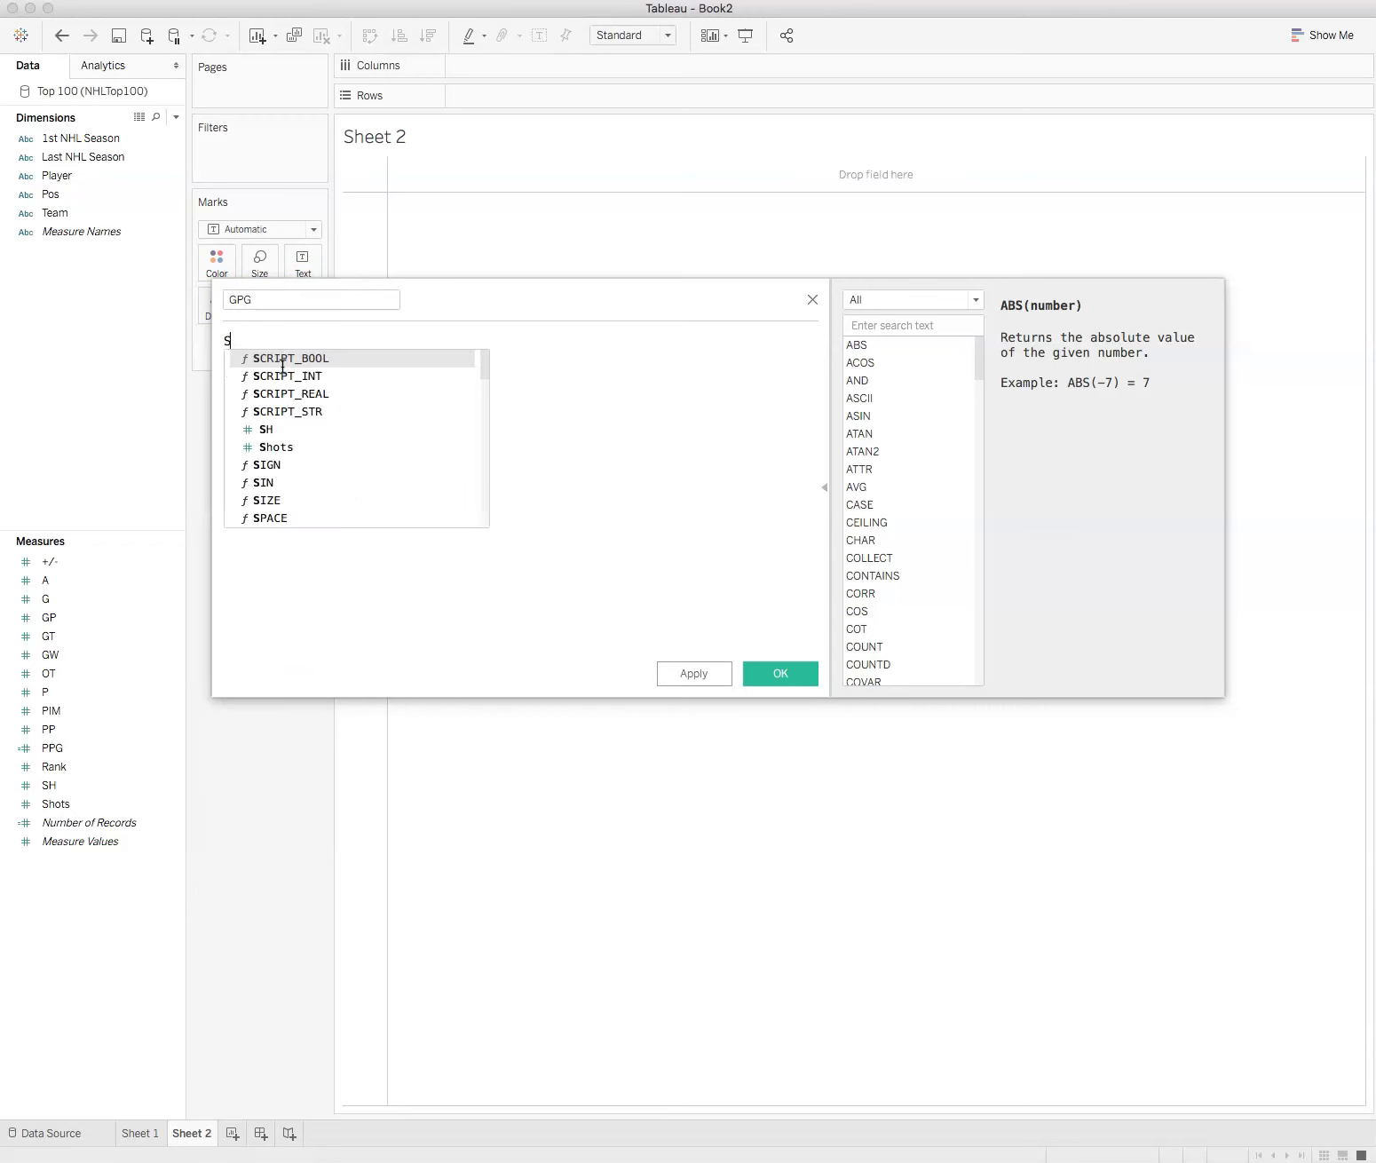
pyautogui.write('UM(')
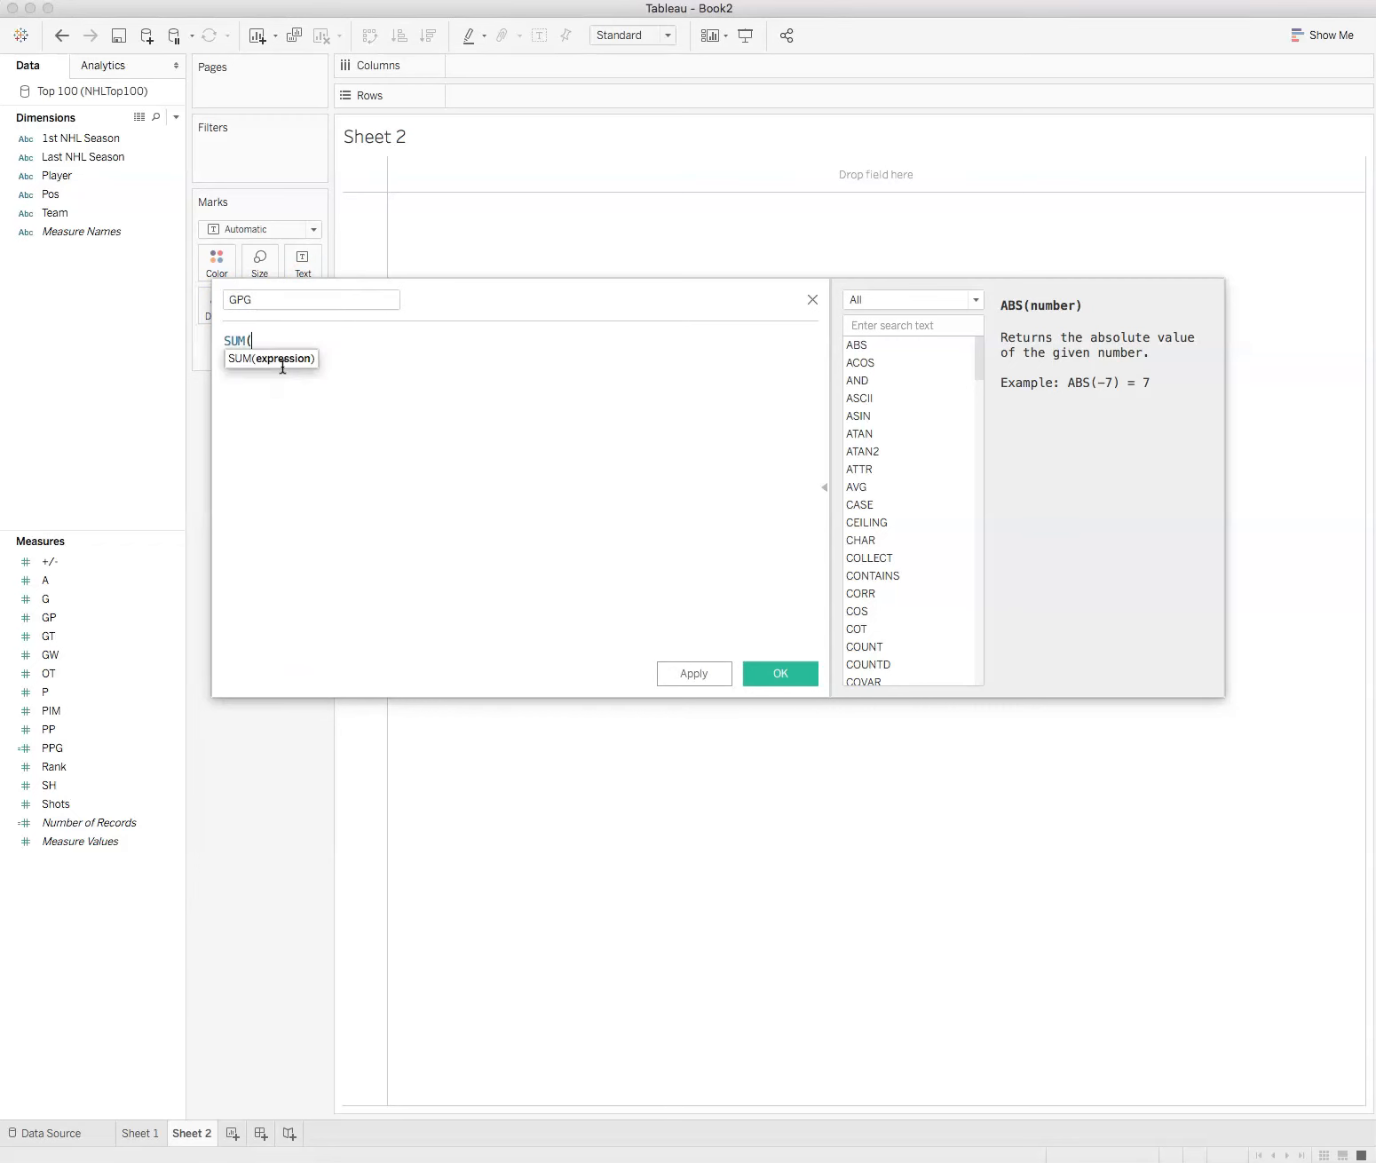
pyautogui.click(63, 601)
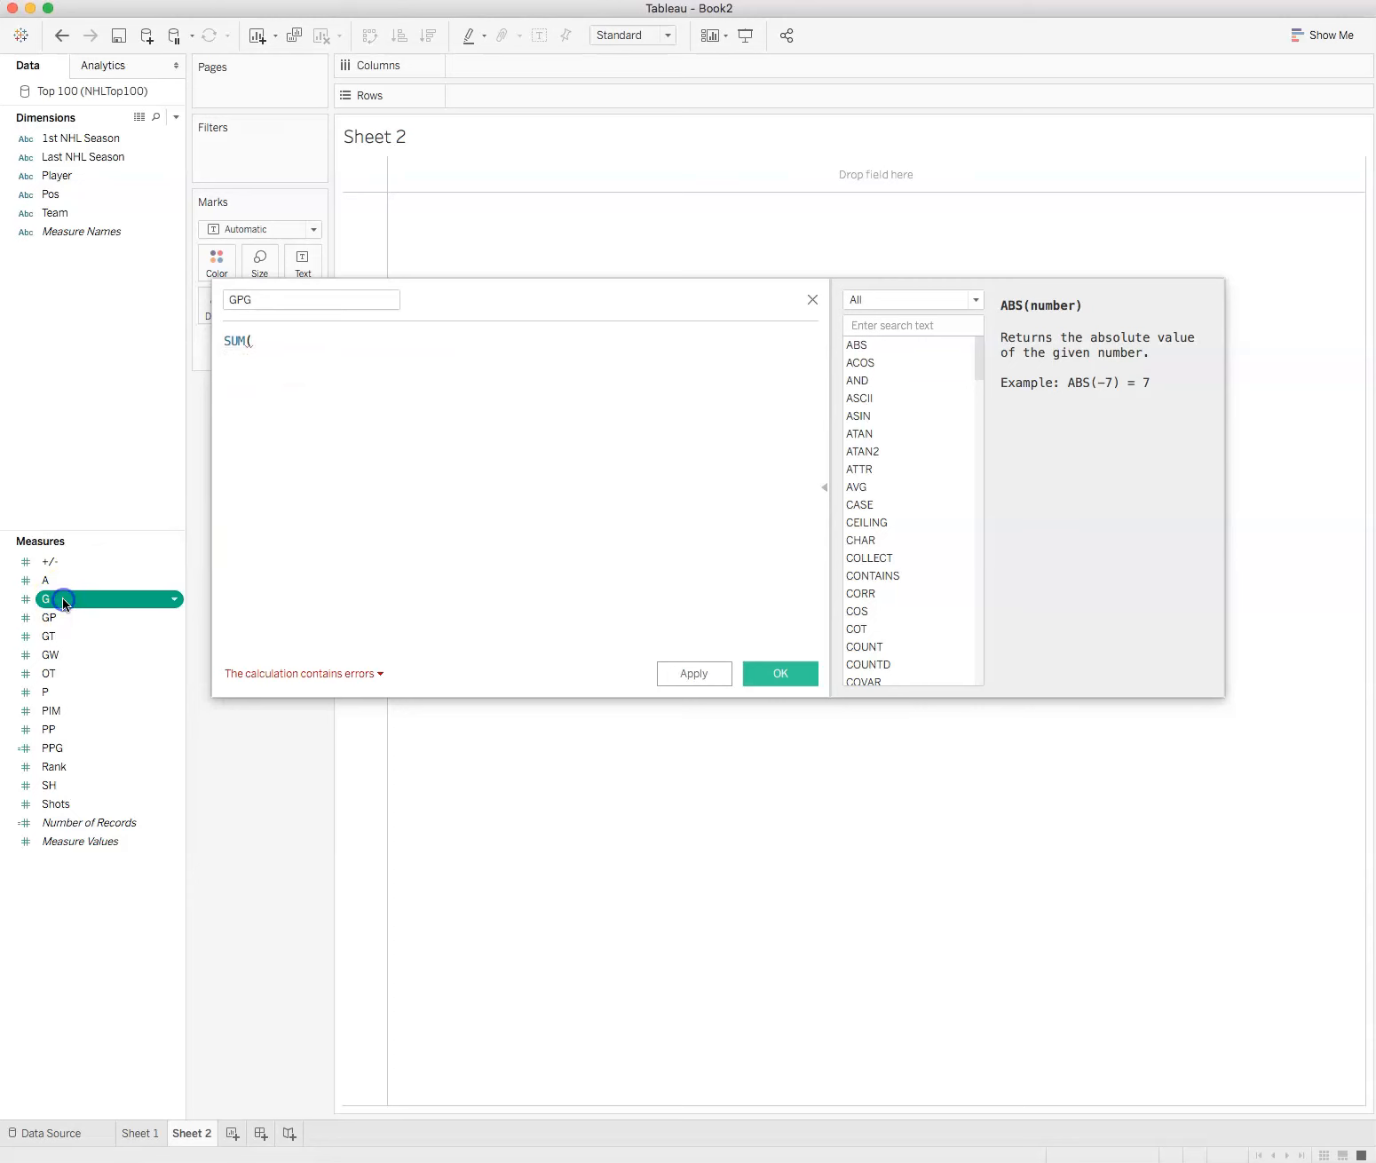
pyautogui.moveTo(62, 597); pyautogui.dragTo(364, 361)
pyautogui.write(')/')
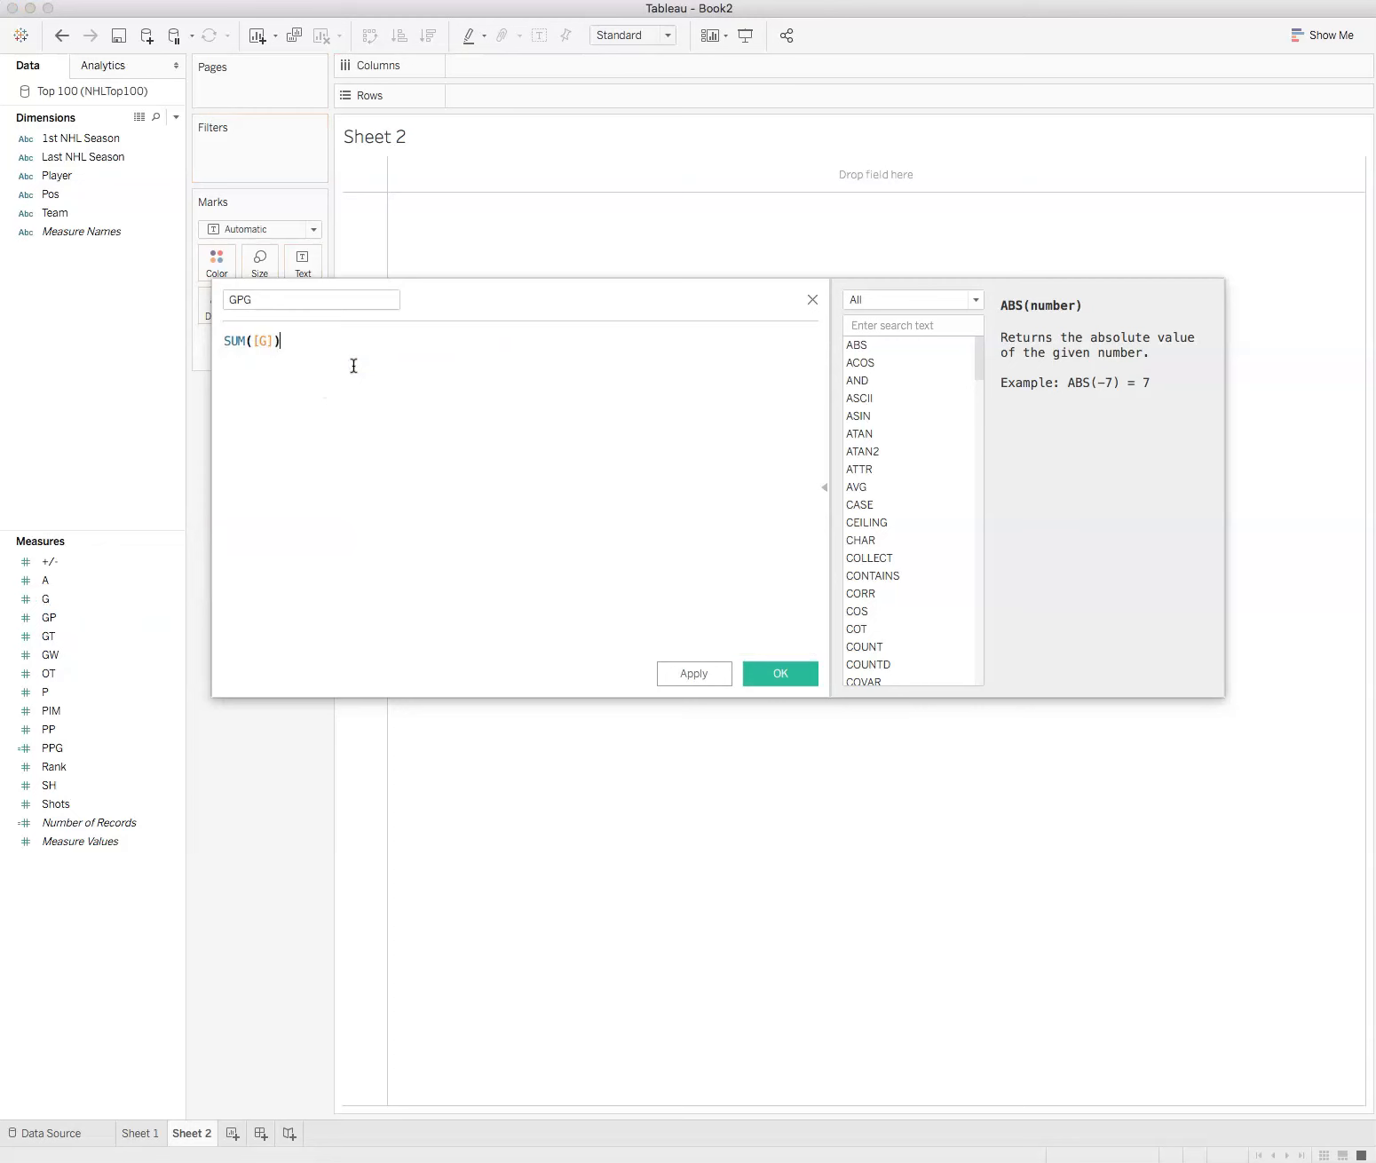
pyautogui.write('SUM(')
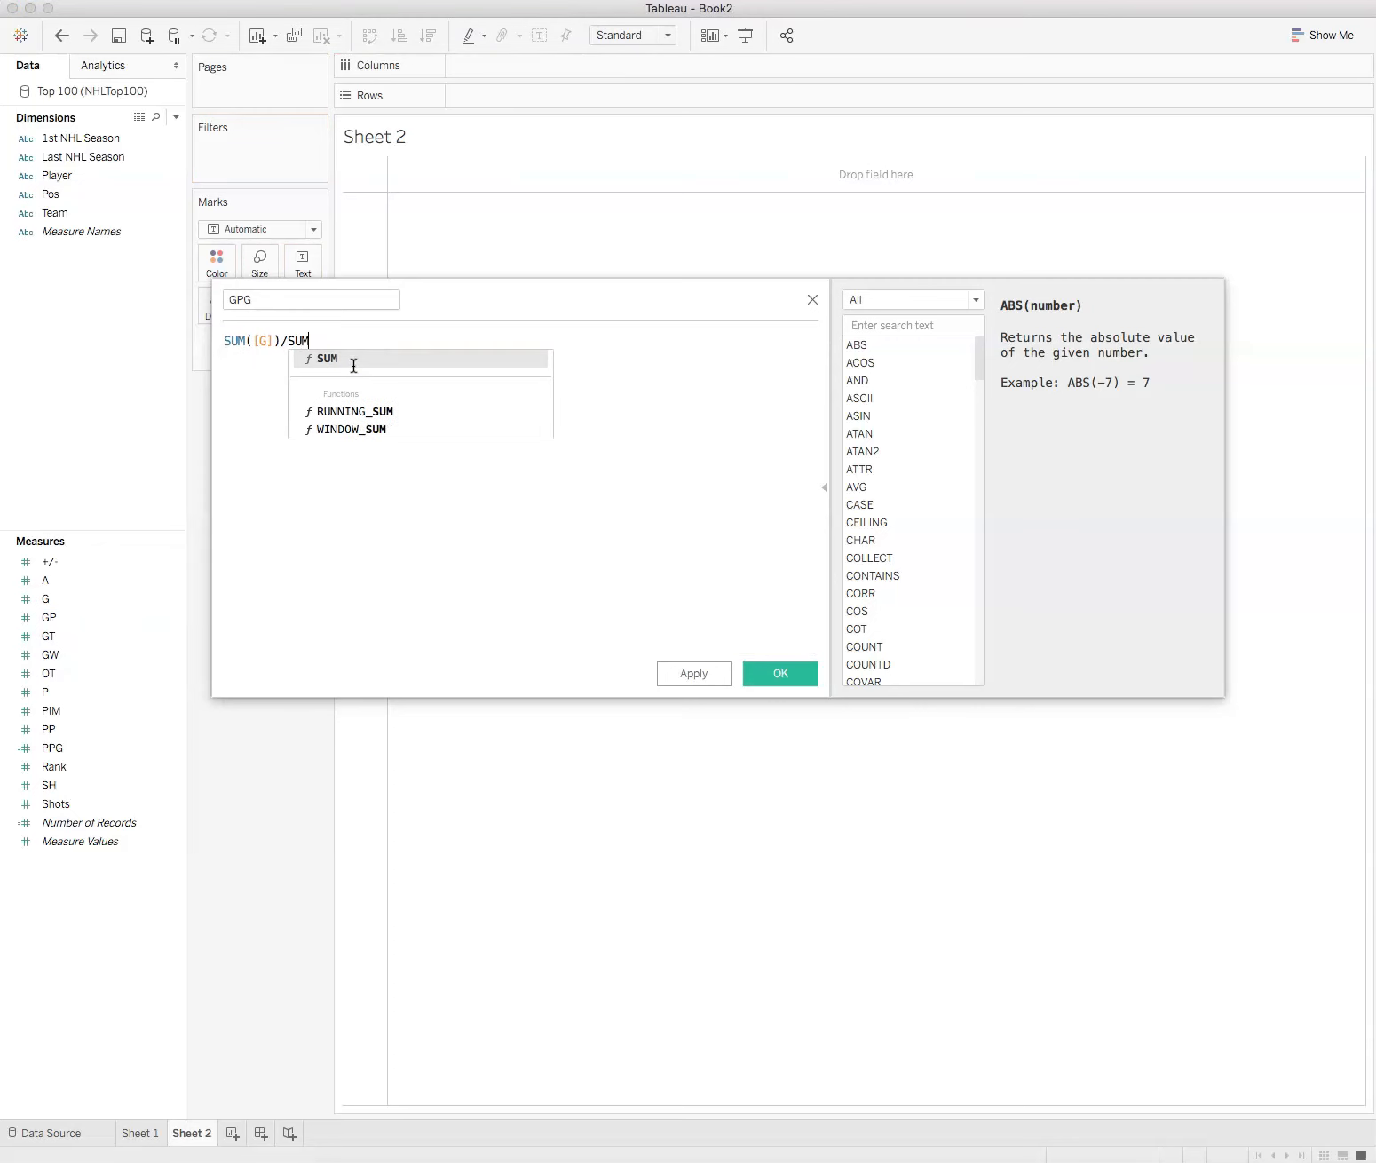
pyautogui.moveTo(51, 617); pyautogui.dragTo(497, 397)
pyautogui.write(')')
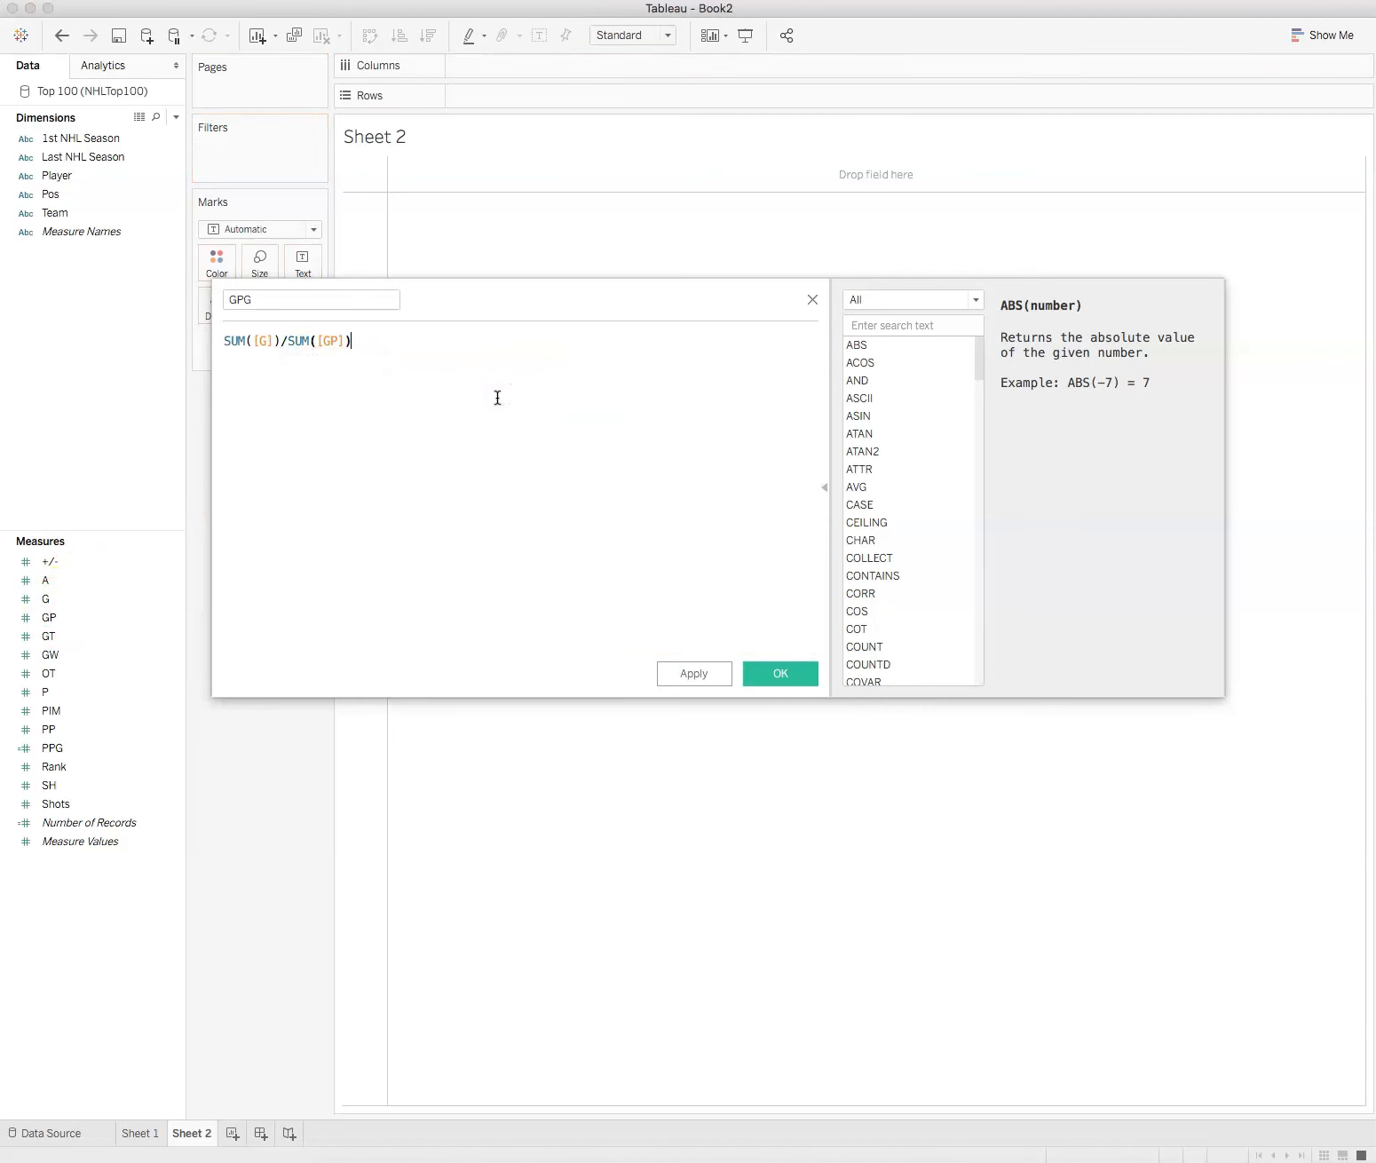
pyautogui.click(792, 671)
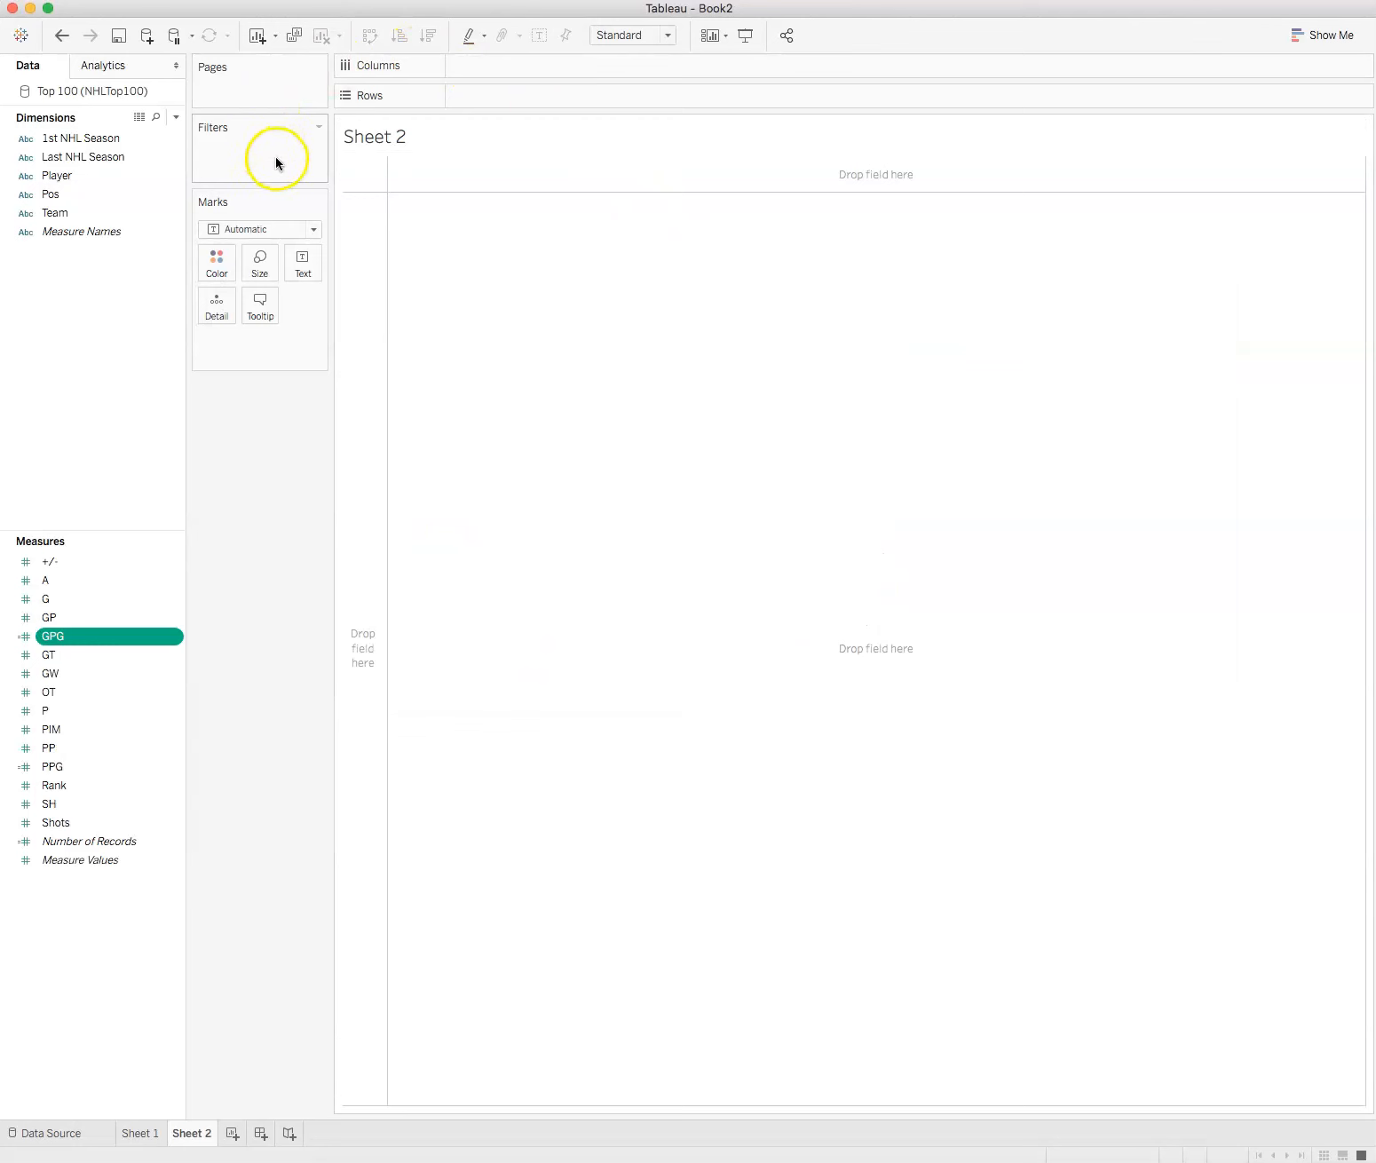
# Step: Start another calculated field and name it APG
pyautogui.rightClick(90, 959)
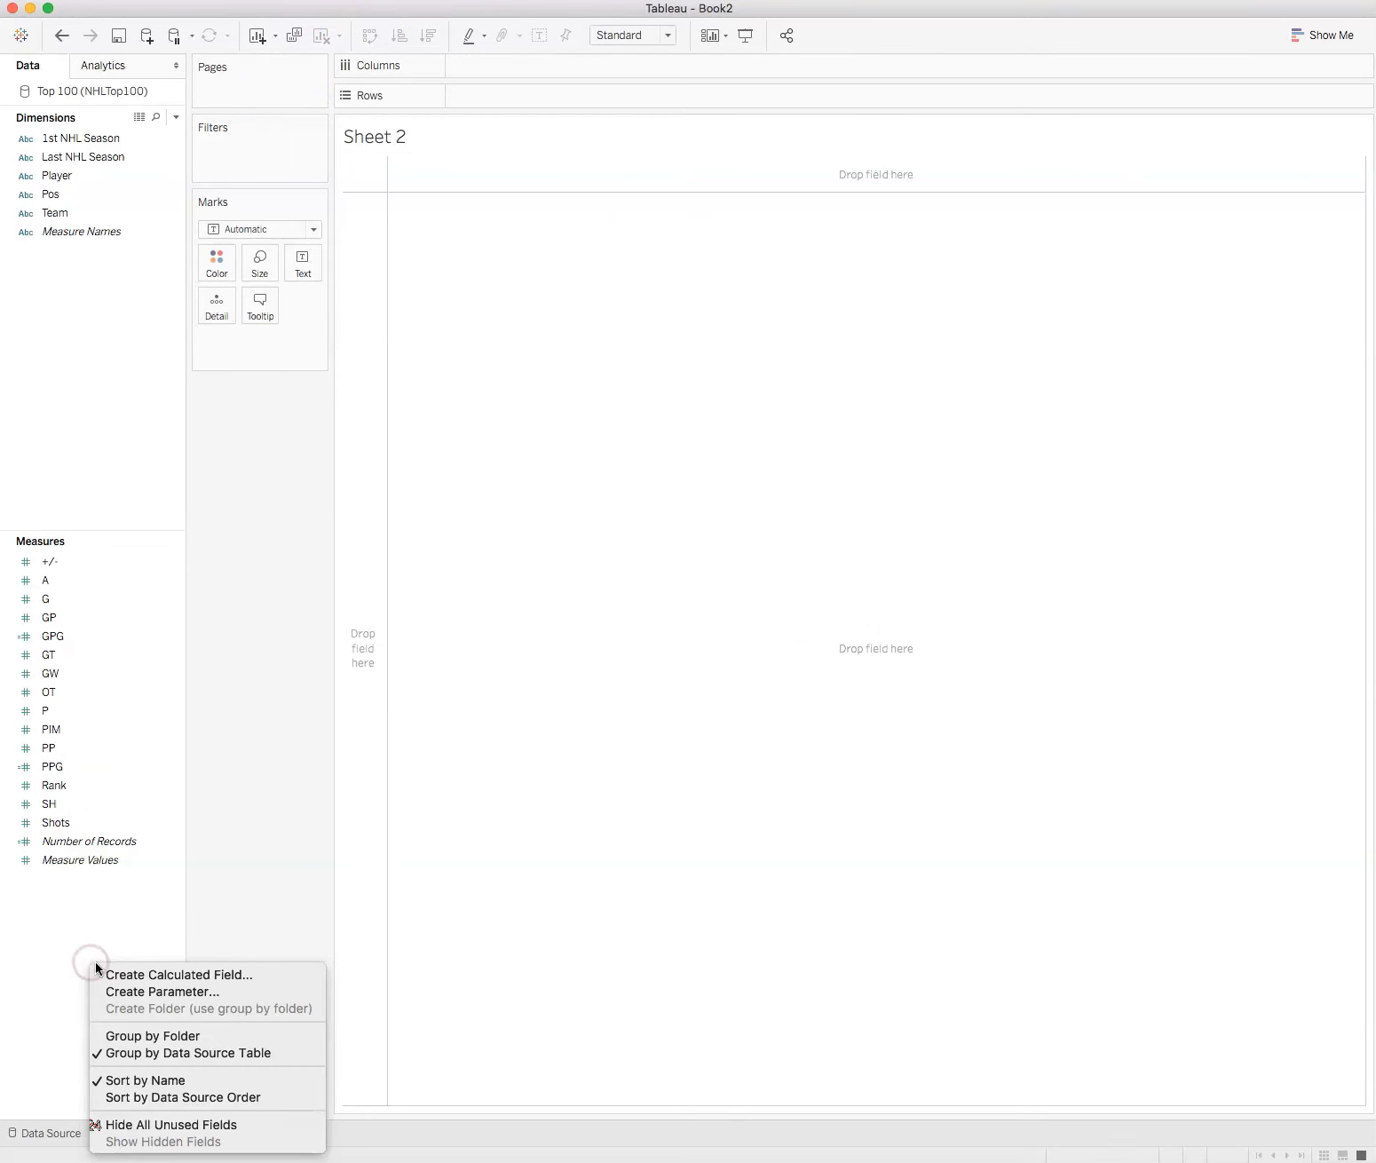
pyautogui.click(120, 975)
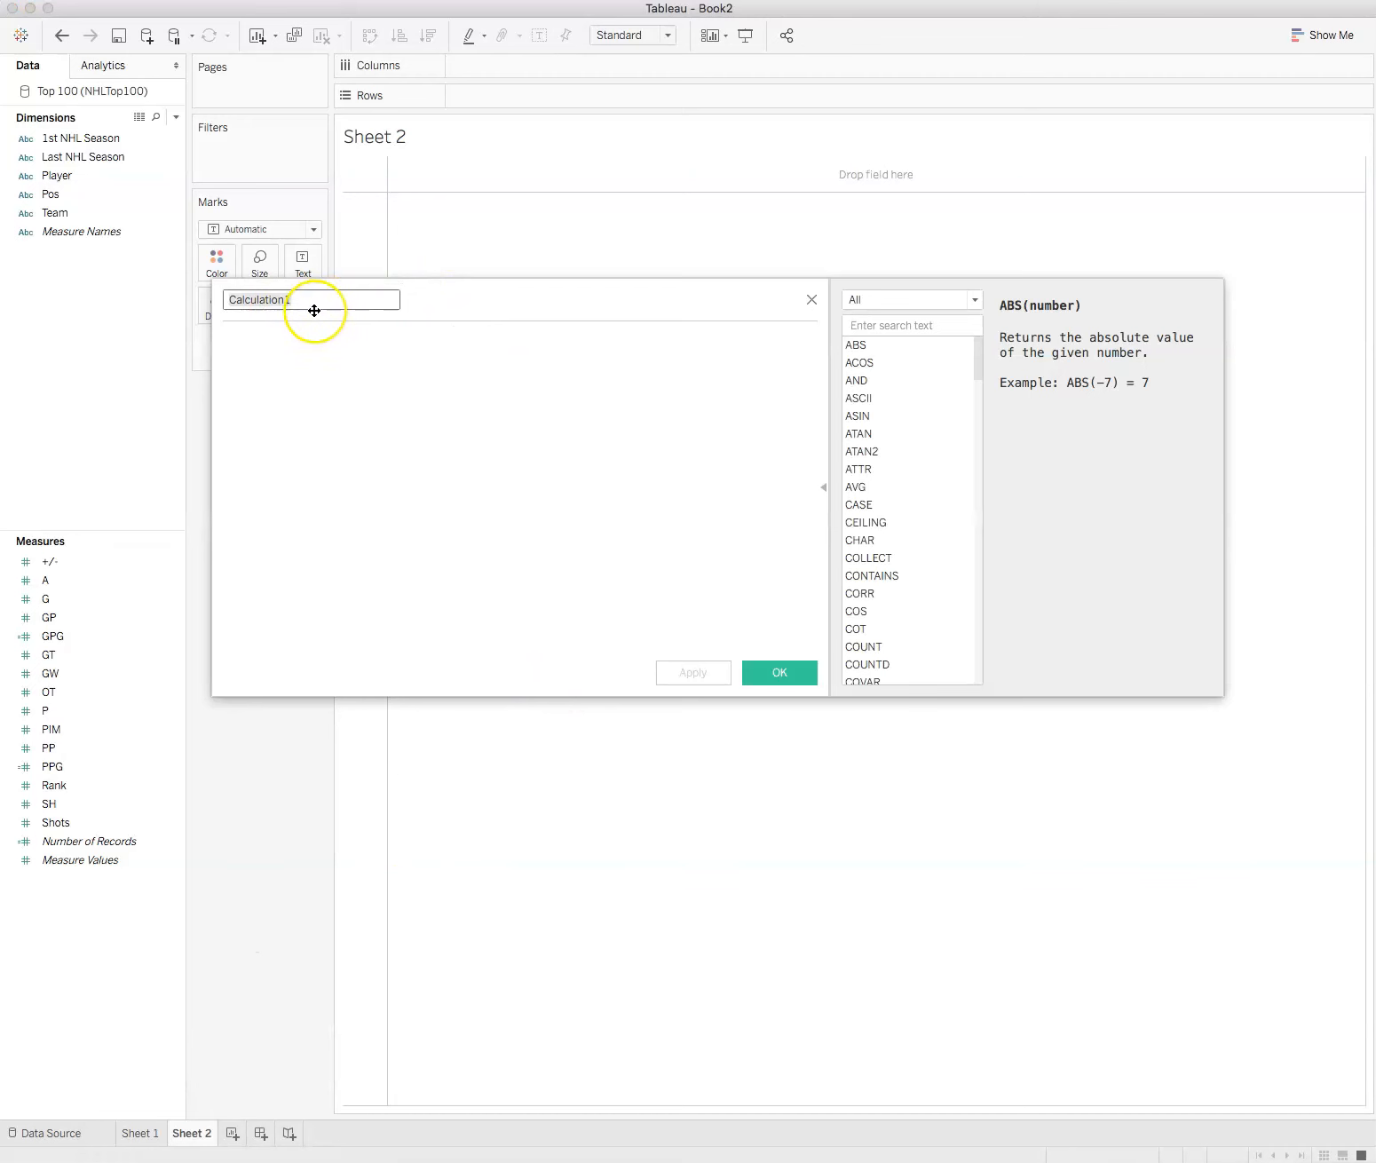
pyautogui.write('APG')
# Step: Enter SUM([A])/SUM([GP]) as the APG formula, using the A and GP measures, and save the field
pyautogui.click(294, 344)
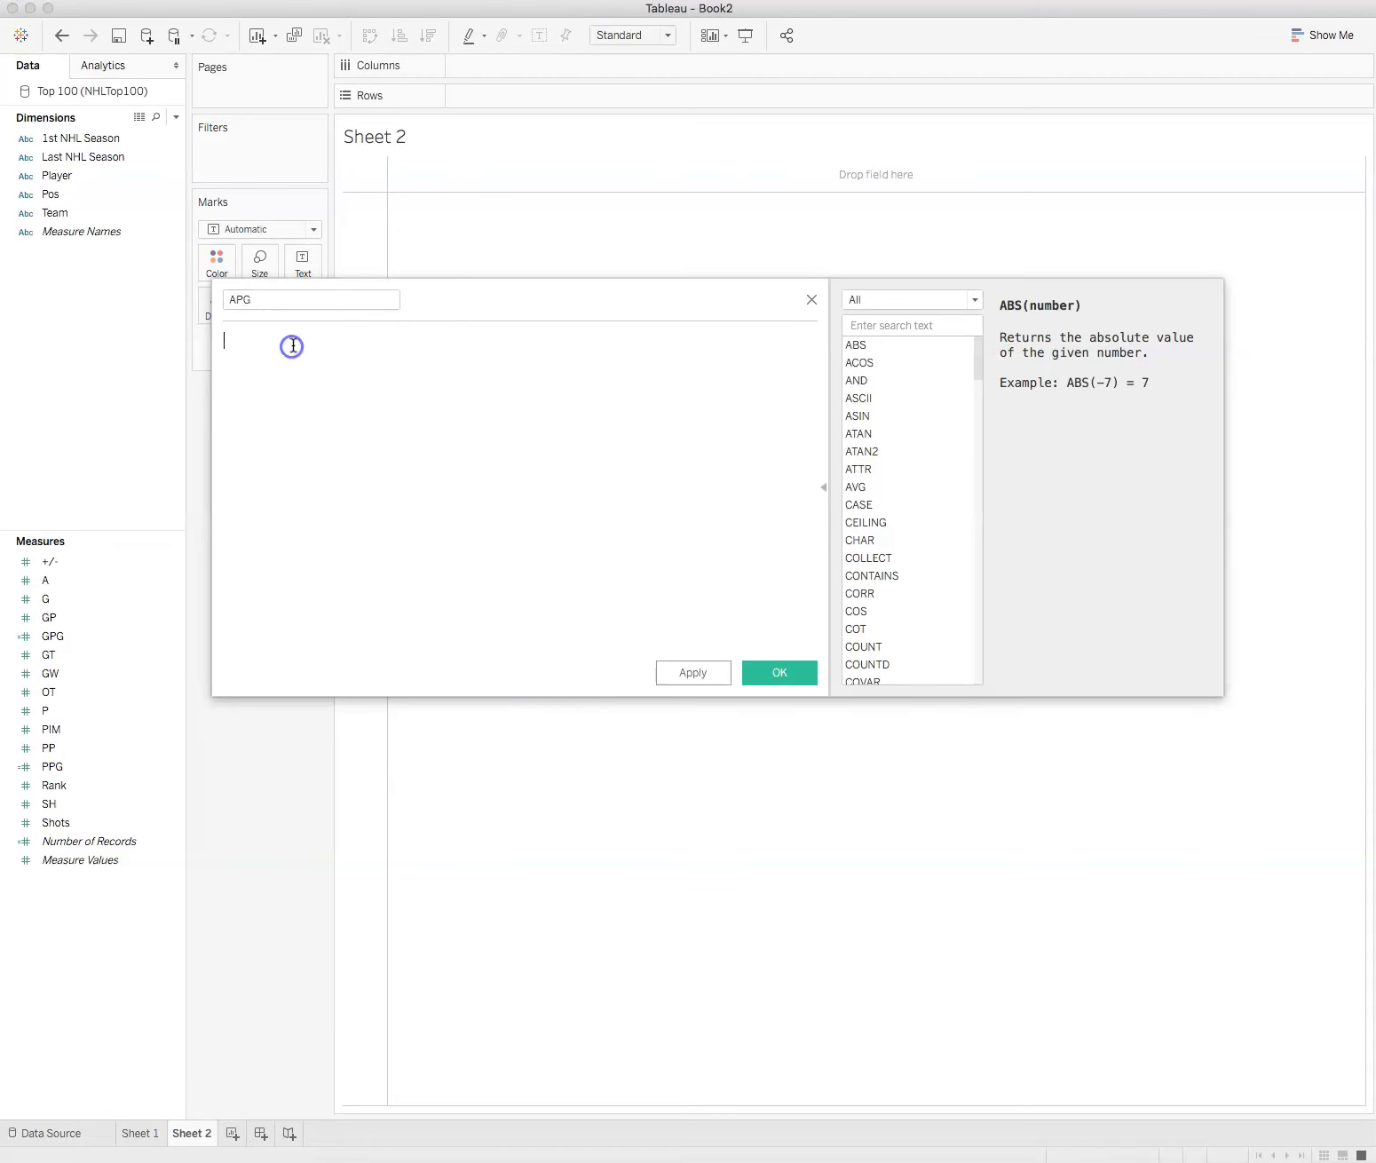
pyautogui.write('SUM')
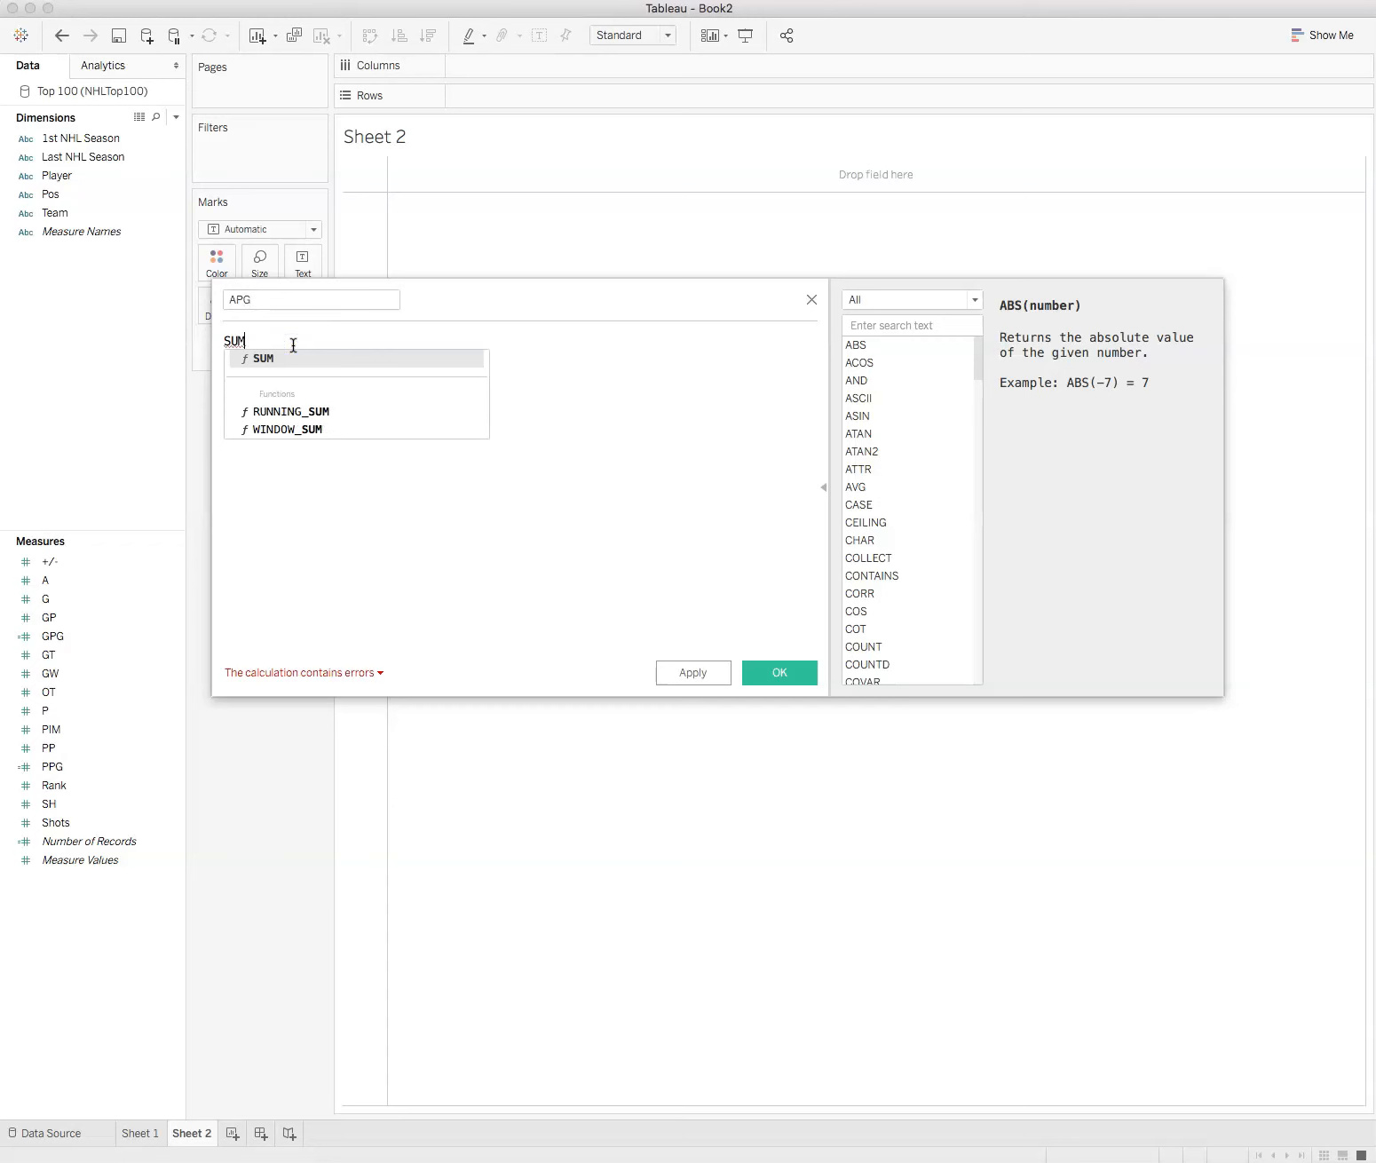
pyautogui.write('(')
pyautogui.click(102, 563)
pyautogui.moveTo(49, 579); pyautogui.dragTo(345, 409)
pyautogui.write(')')
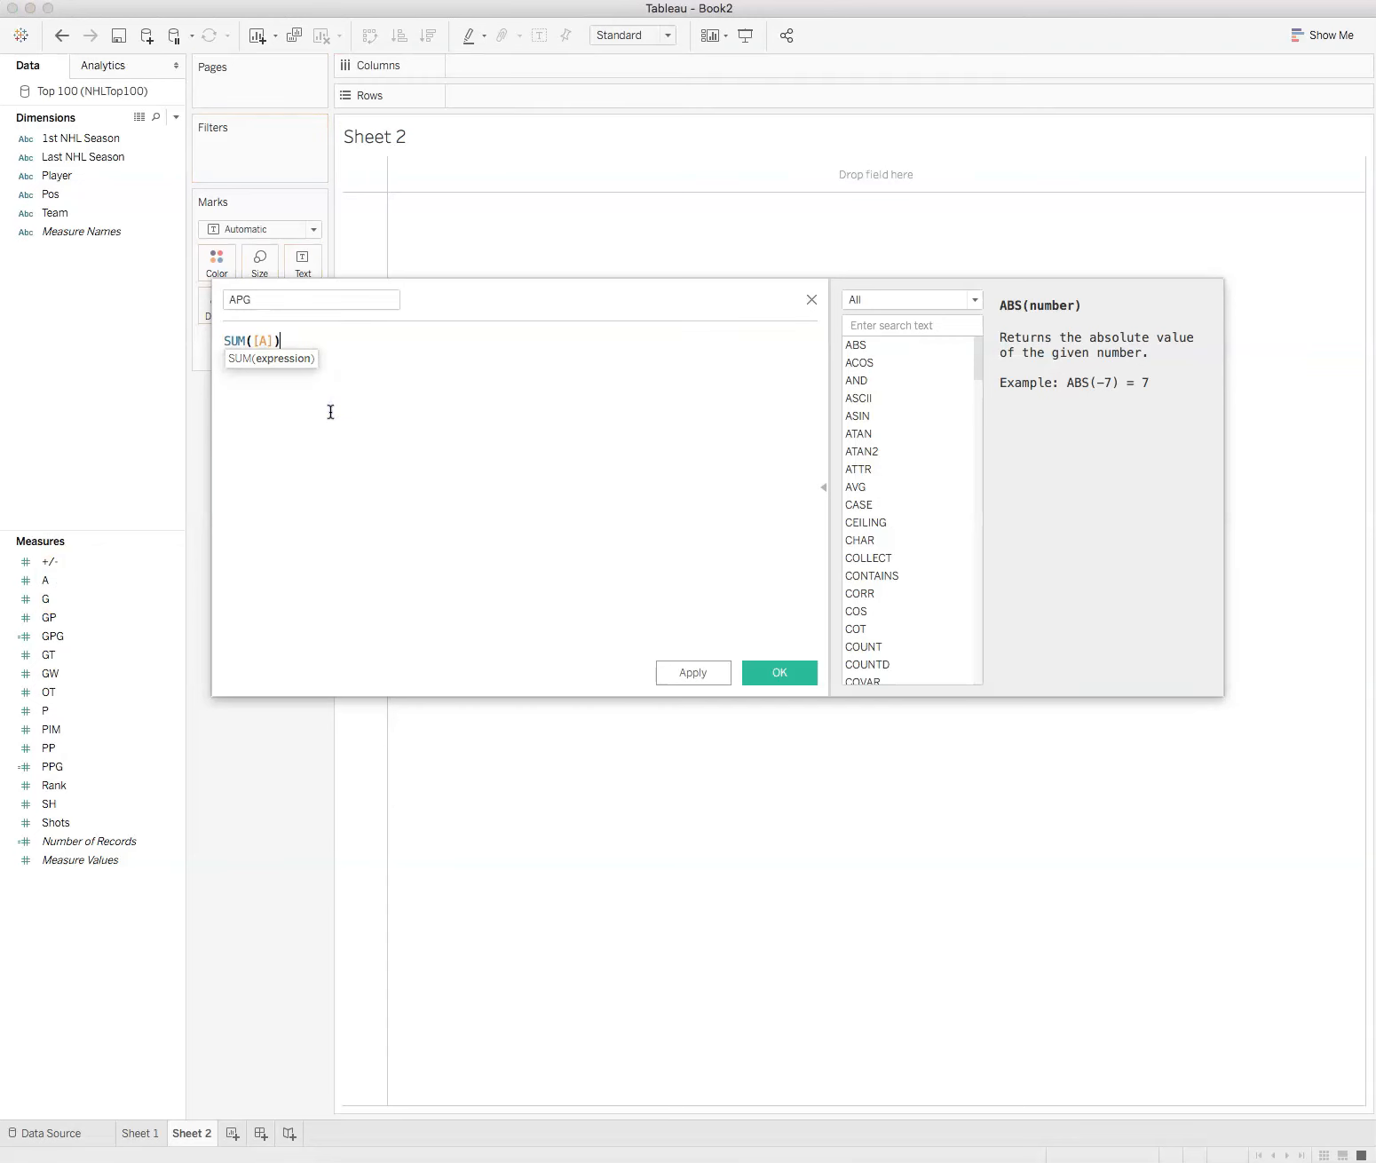
pyautogui.write('/SUM(')
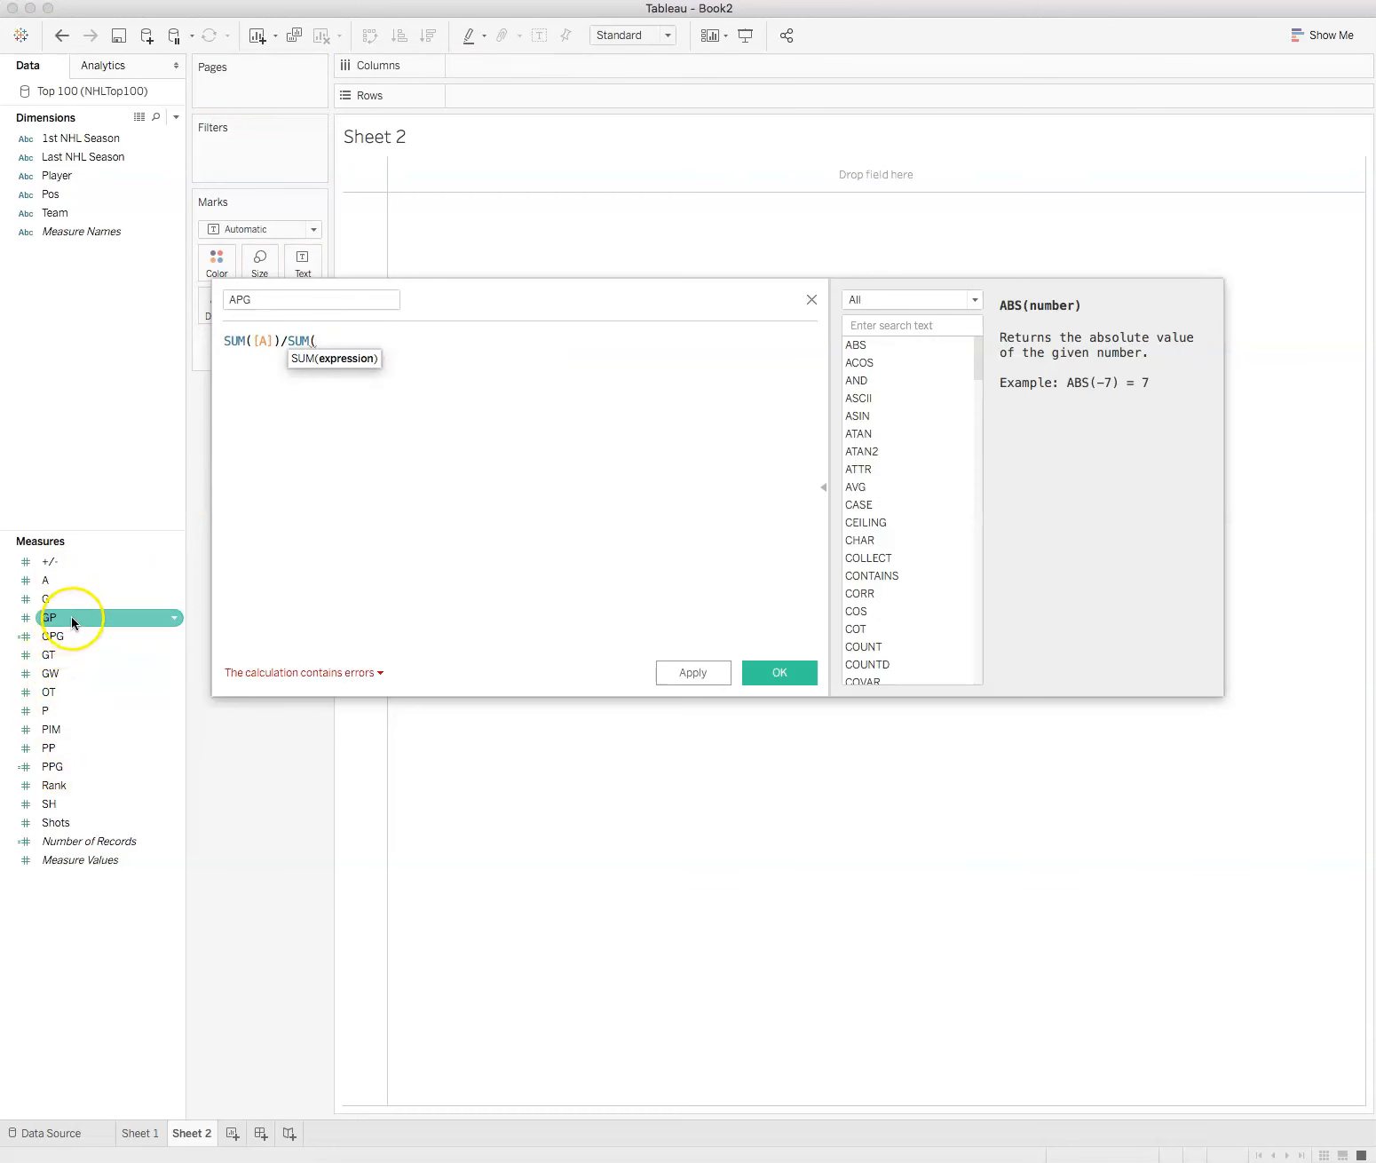
pyautogui.moveTo(70, 619); pyautogui.dragTo(494, 363)
pyautogui.write(')')
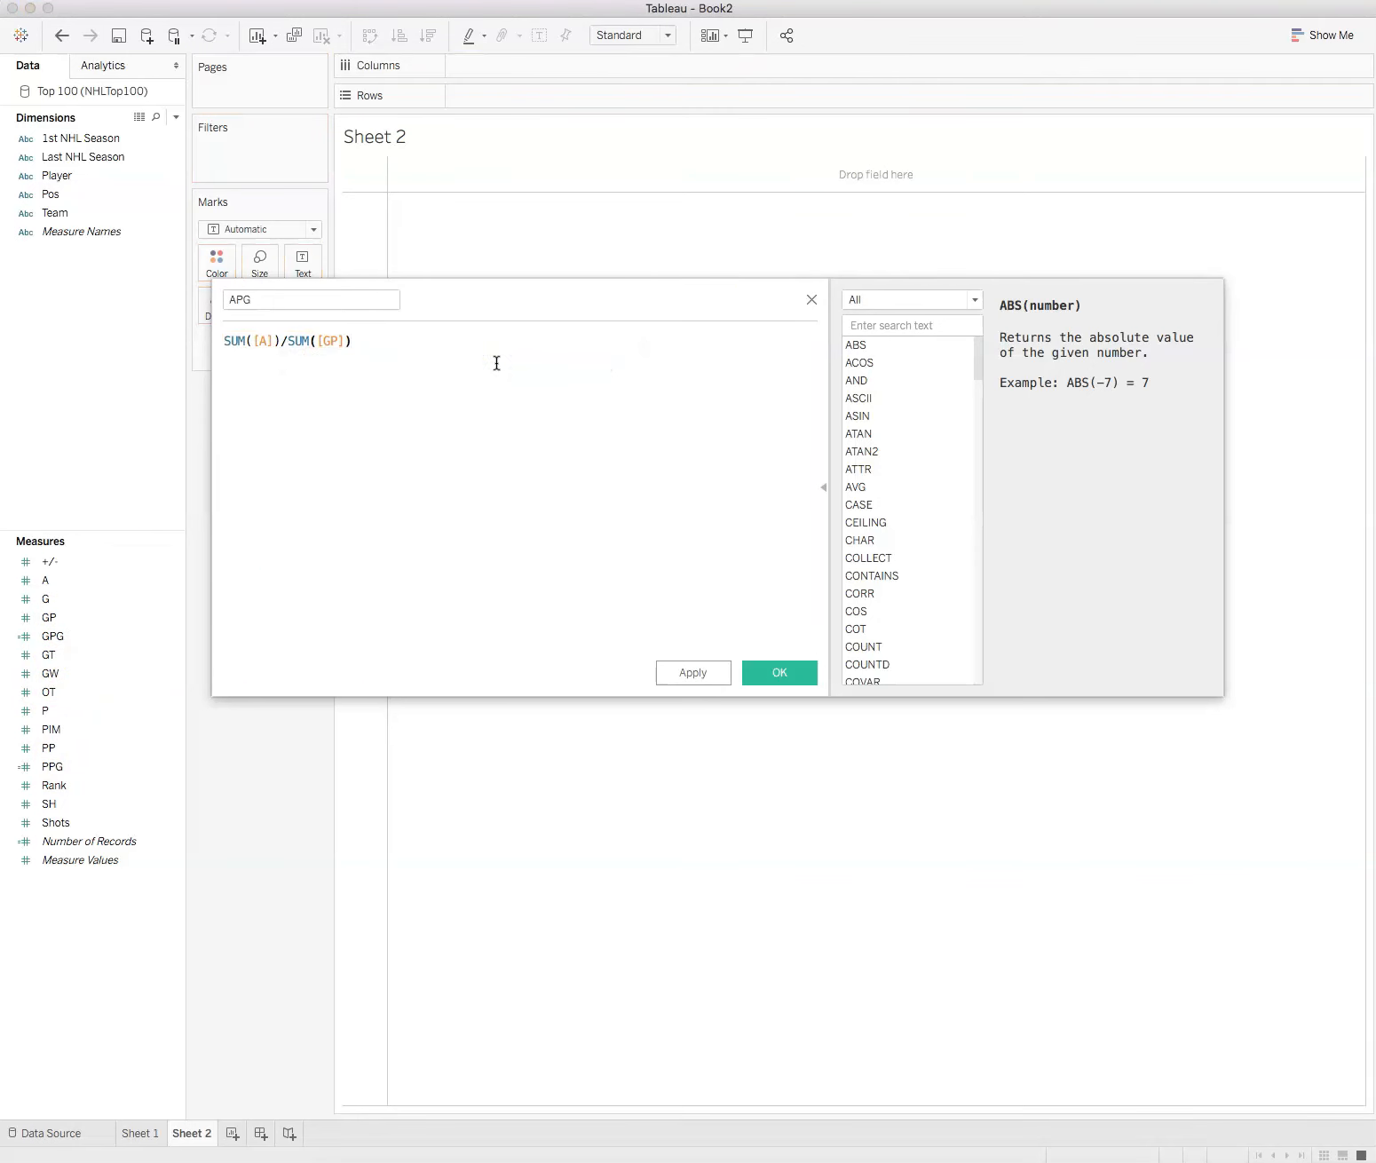
pyautogui.click(775, 677)
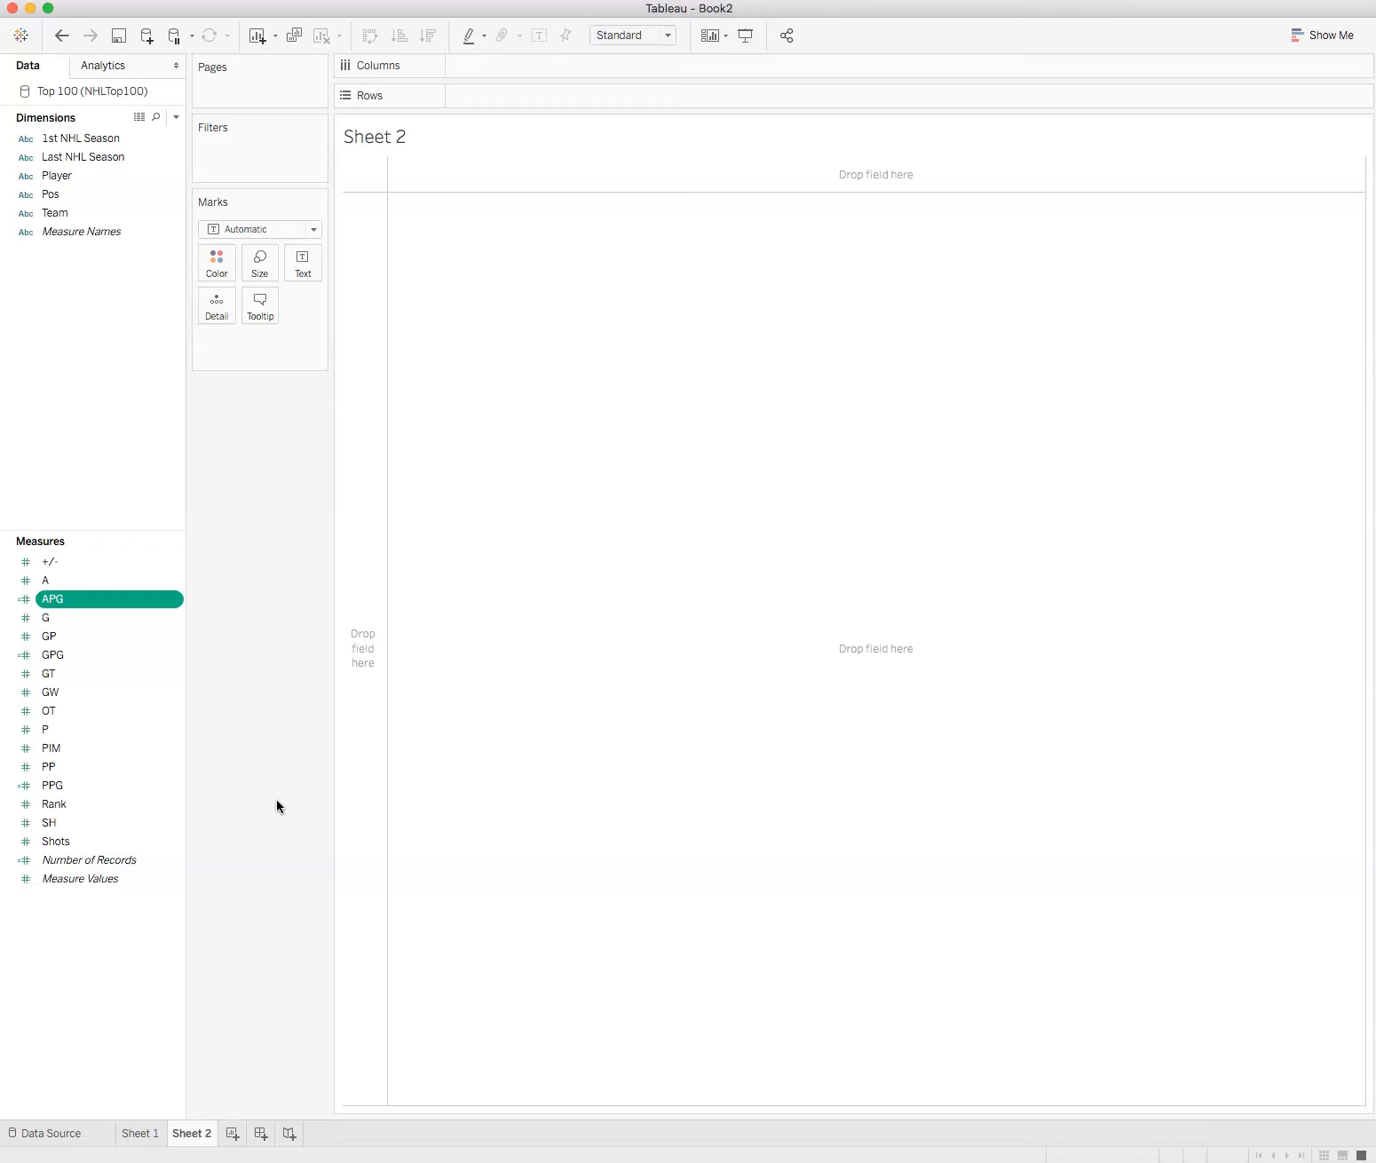
# Step: Place the Player dimension on the rows of Sheet 2
pyautogui.click(51, 1134)
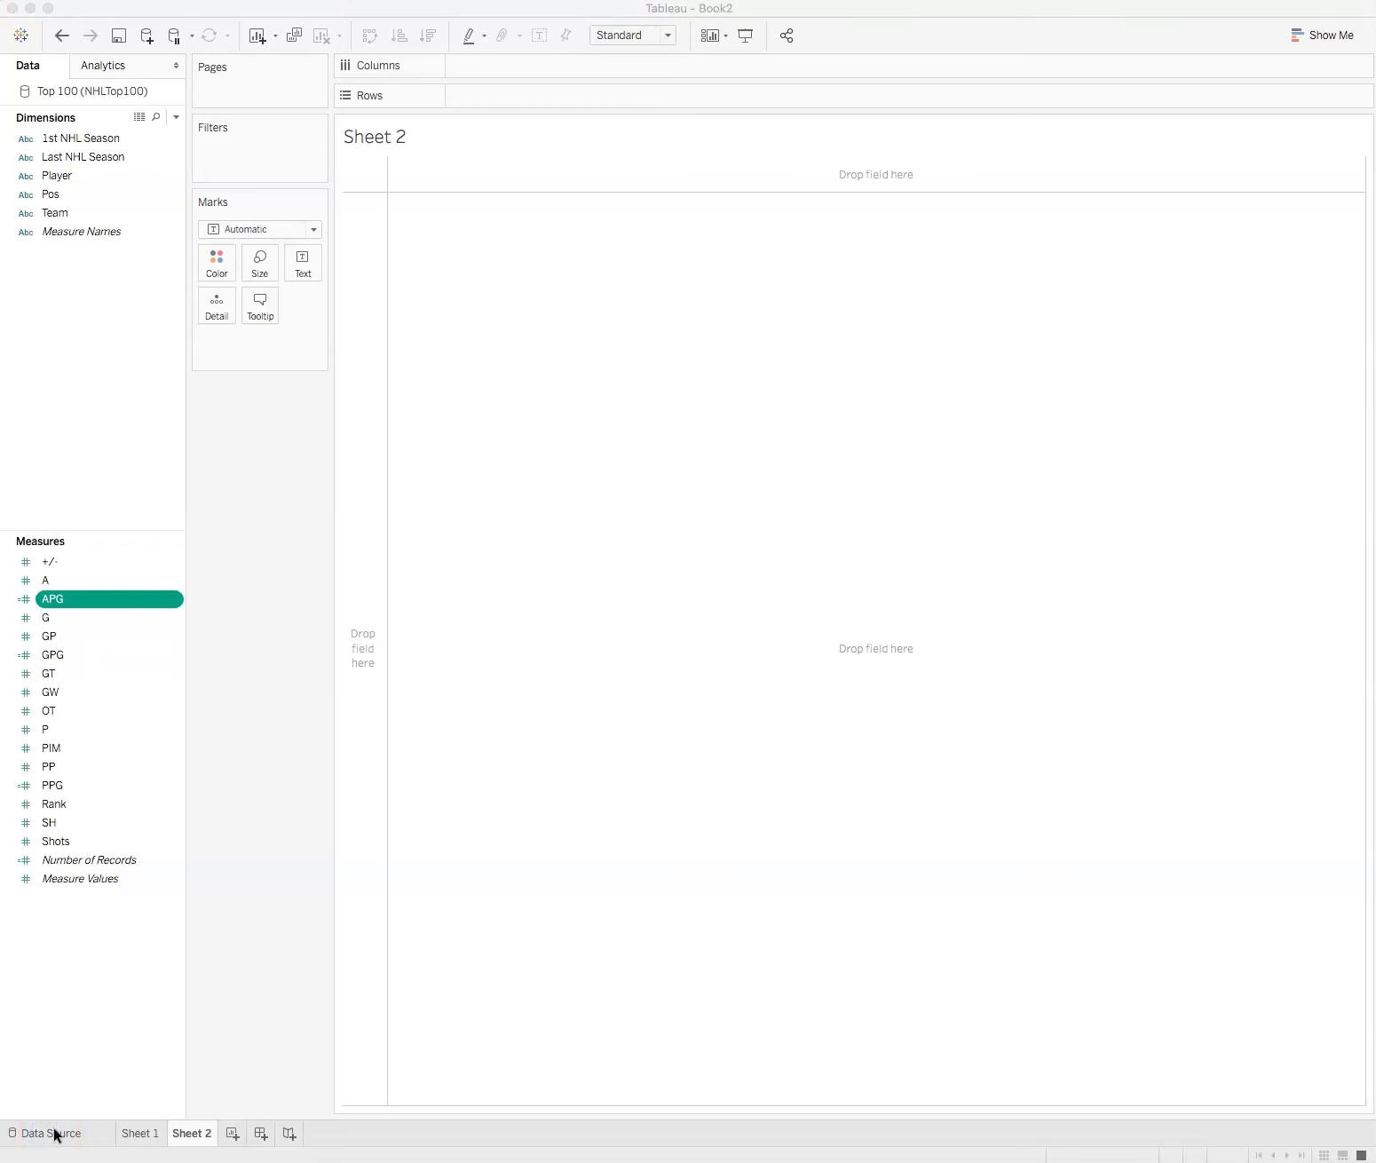
pyautogui.click(46, 1113)
pyautogui.click(53, 177)
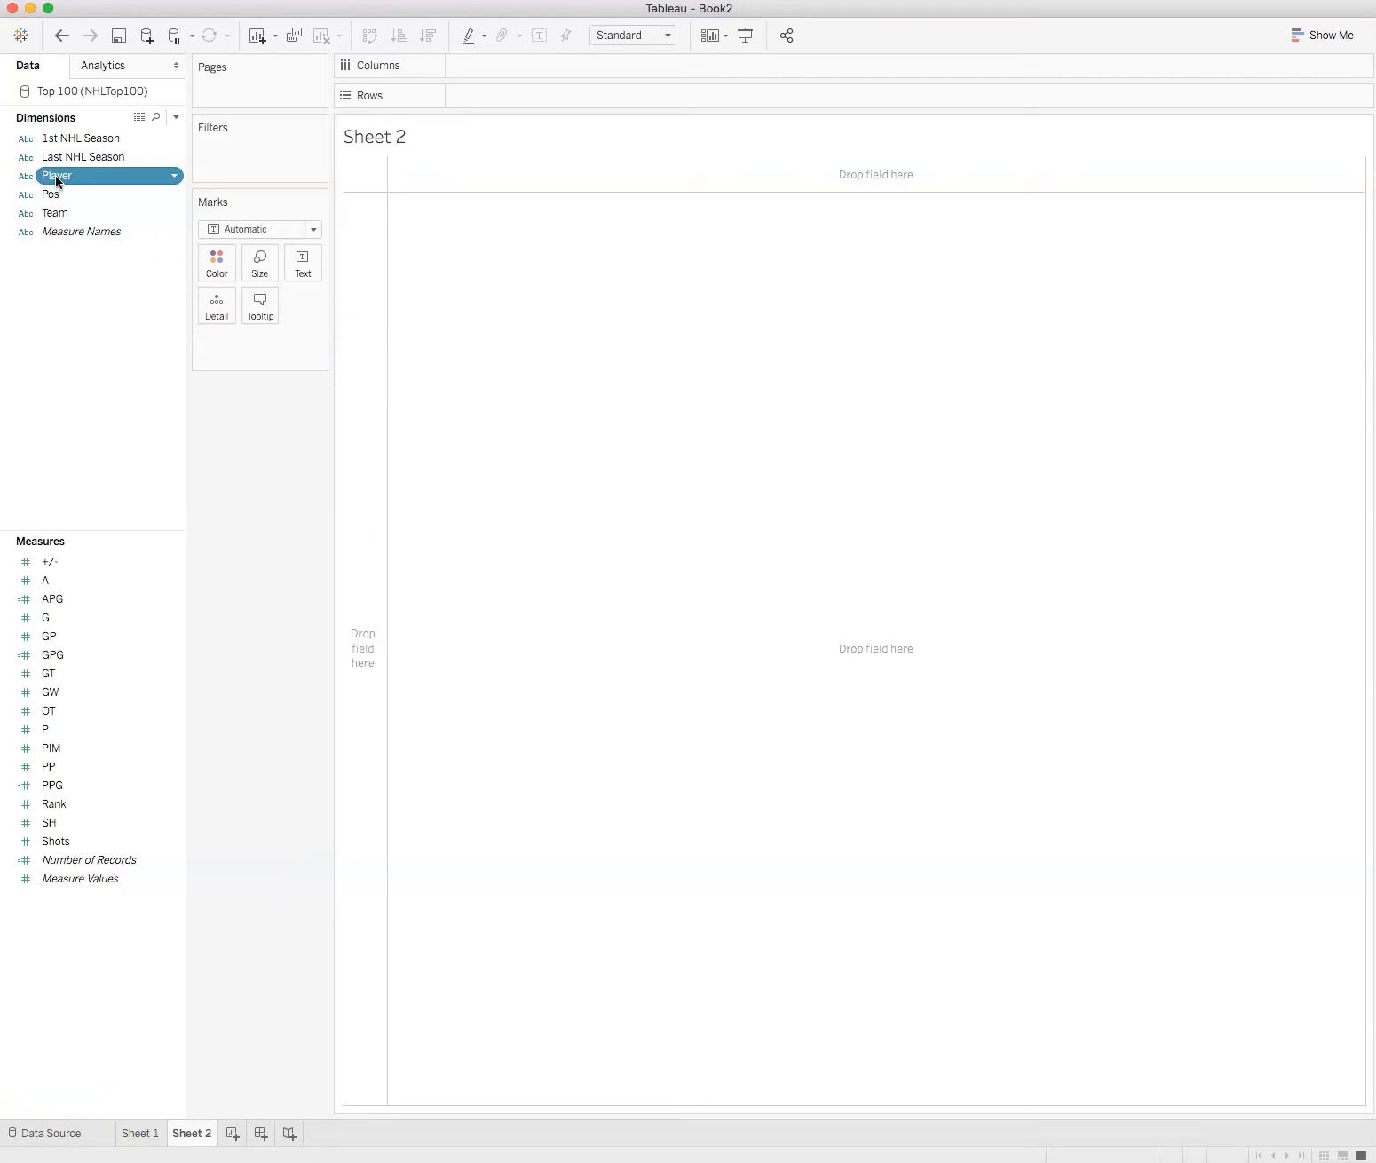
pyautogui.moveTo(54, 181); pyautogui.dragTo(486, 95)
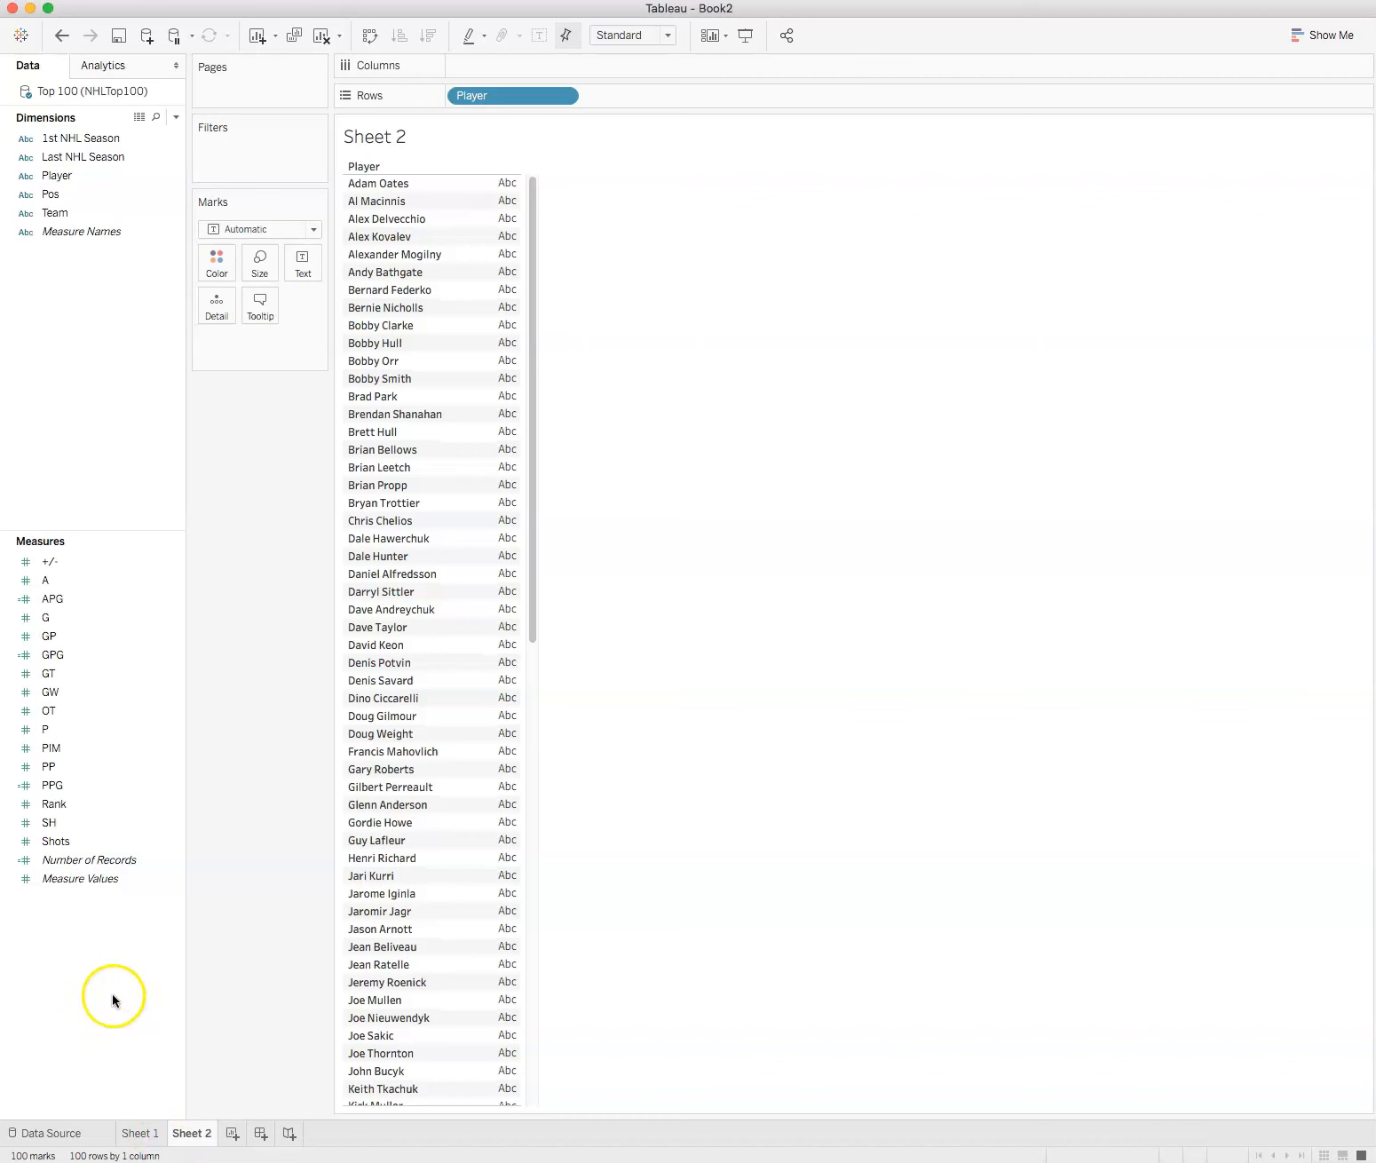
# Step: Place Measure Values on the columns so each player gets a bar
pyautogui.click(58, 881)
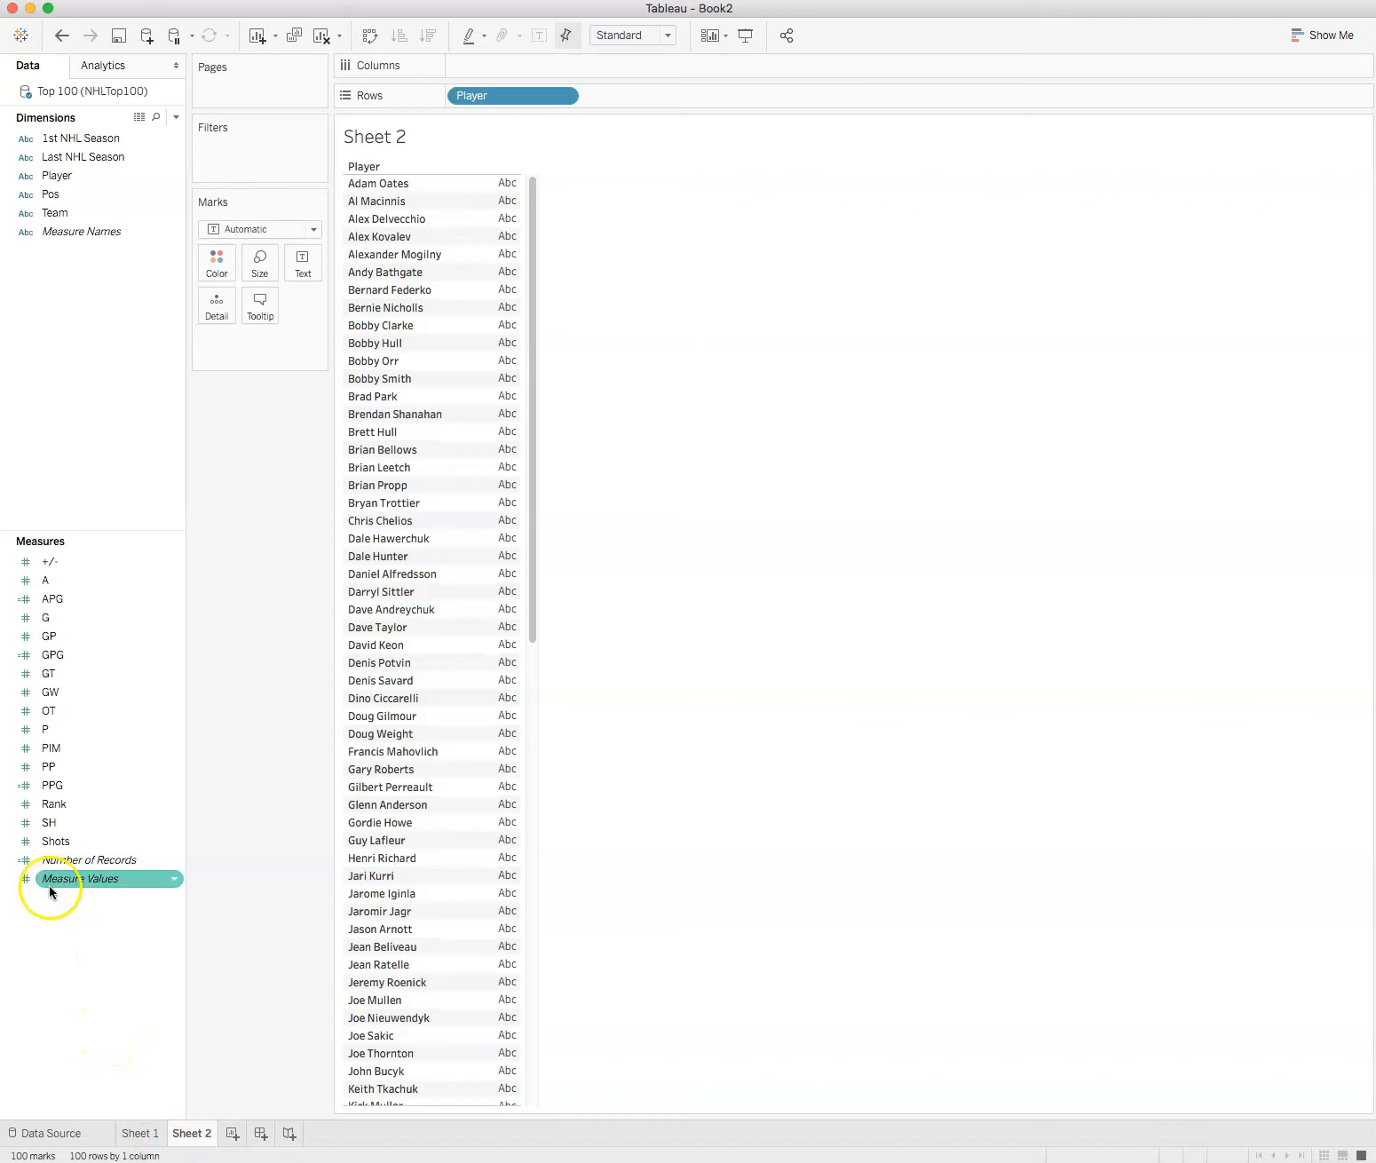
pyautogui.click(52, 880)
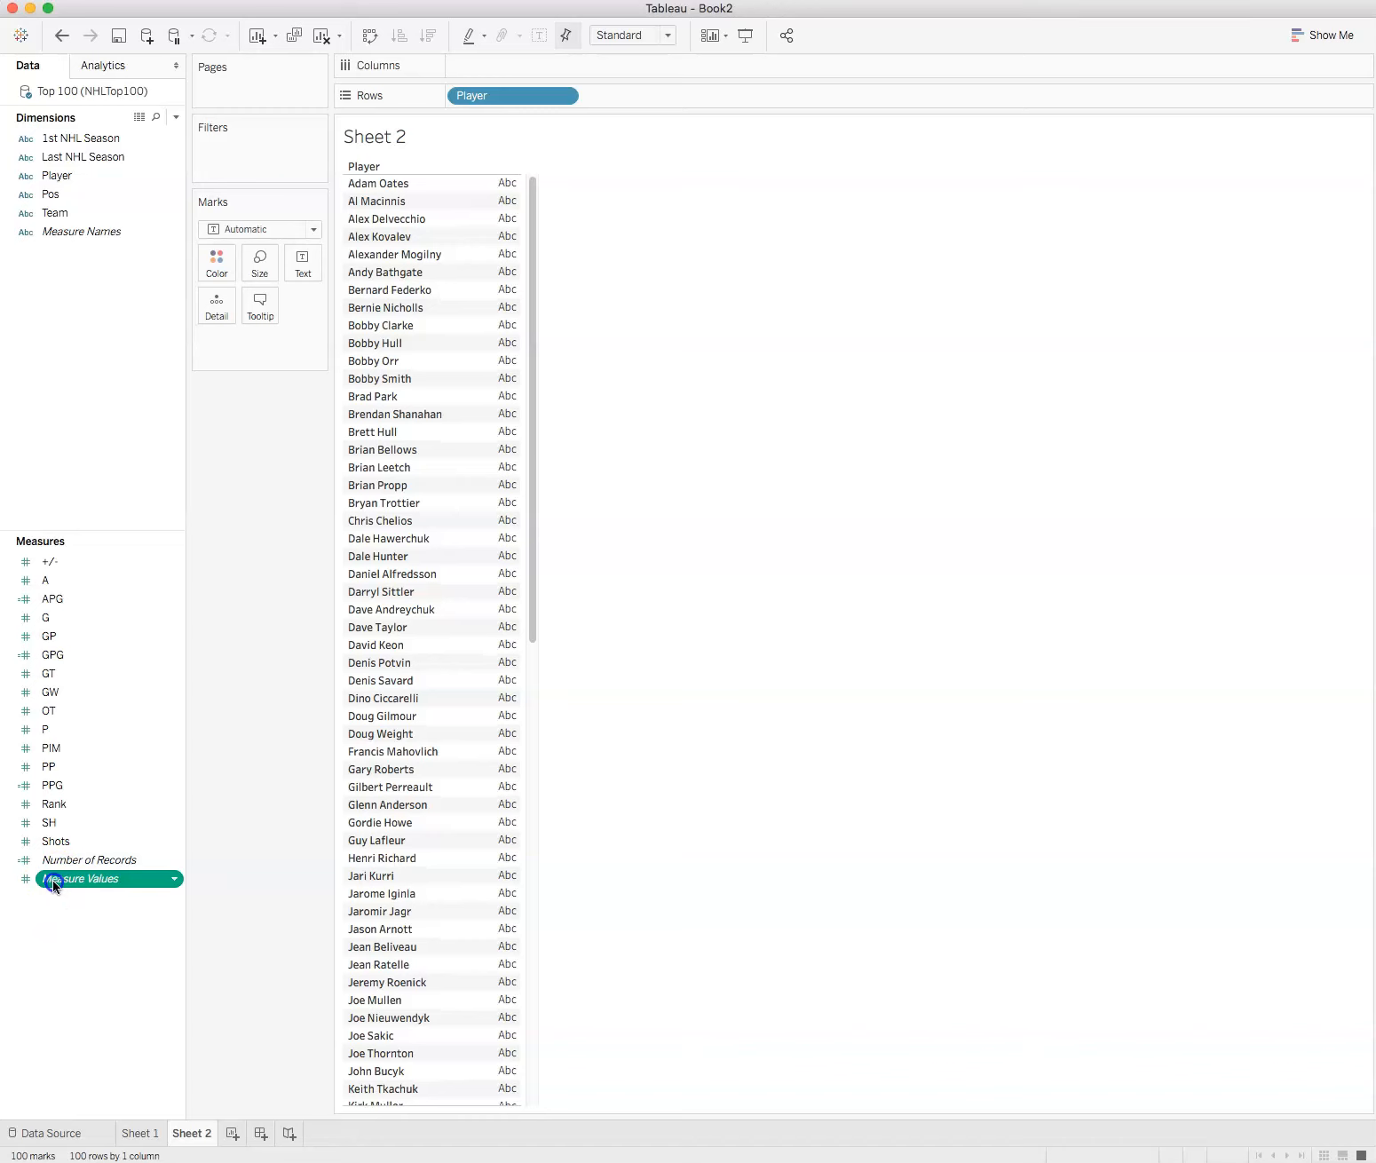
pyautogui.moveTo(52, 880); pyautogui.dragTo(501, 57)
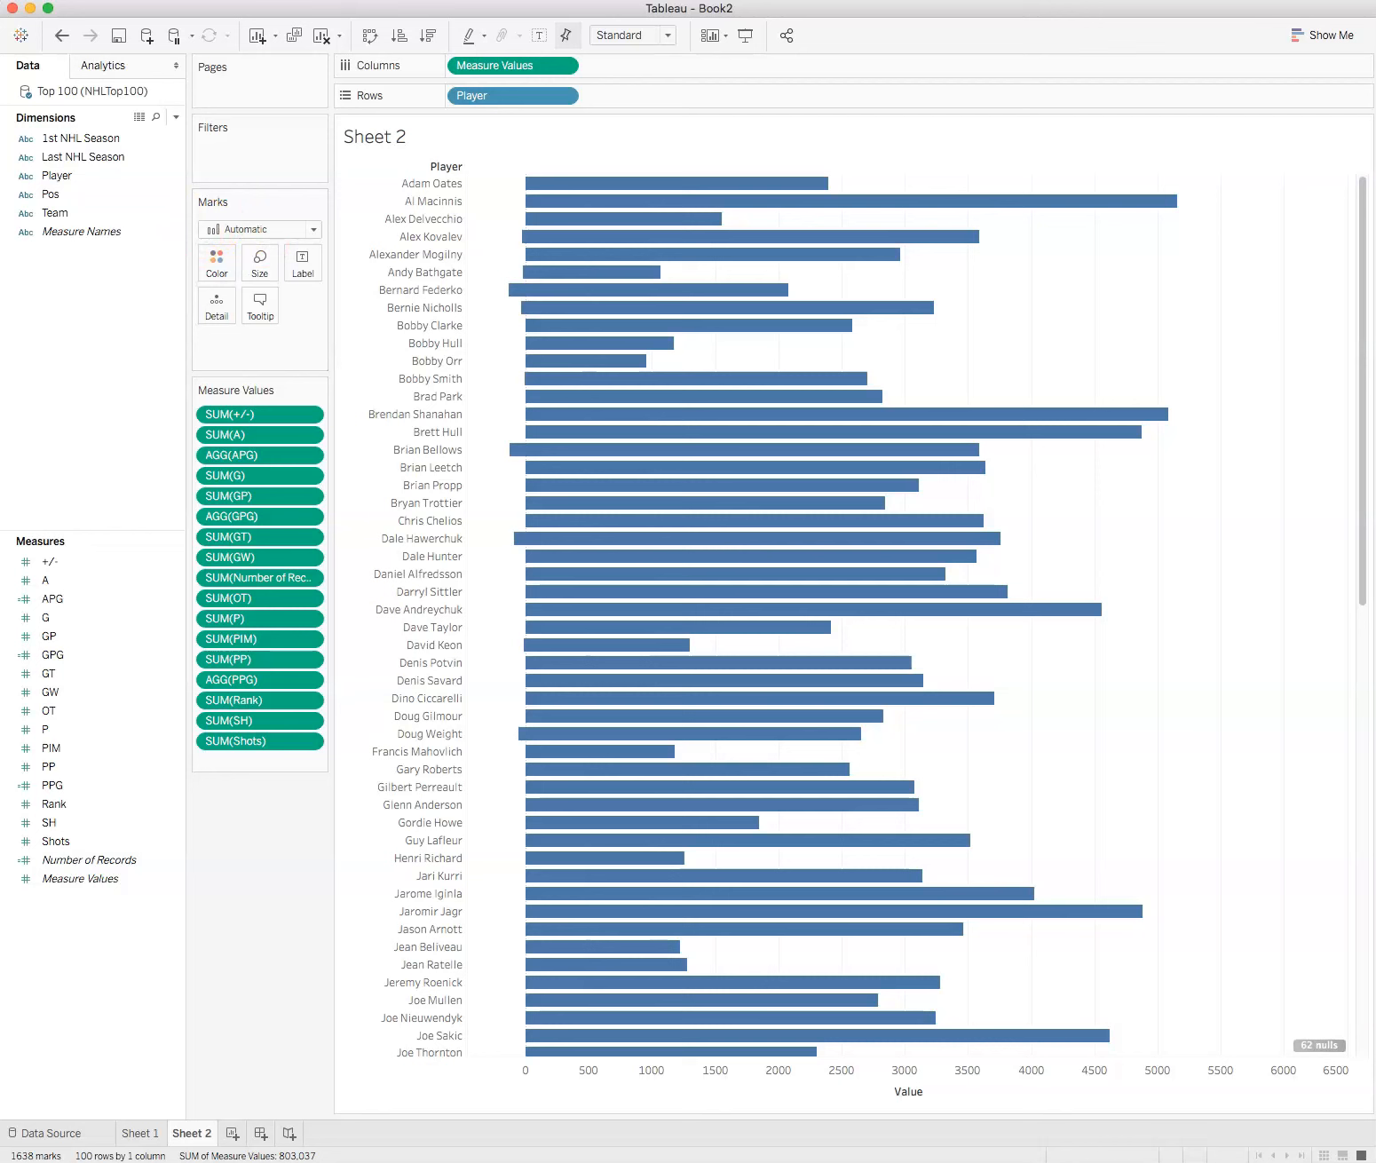
# Step: Color the players' bars by Measure Names
pyautogui.click(58, 233)
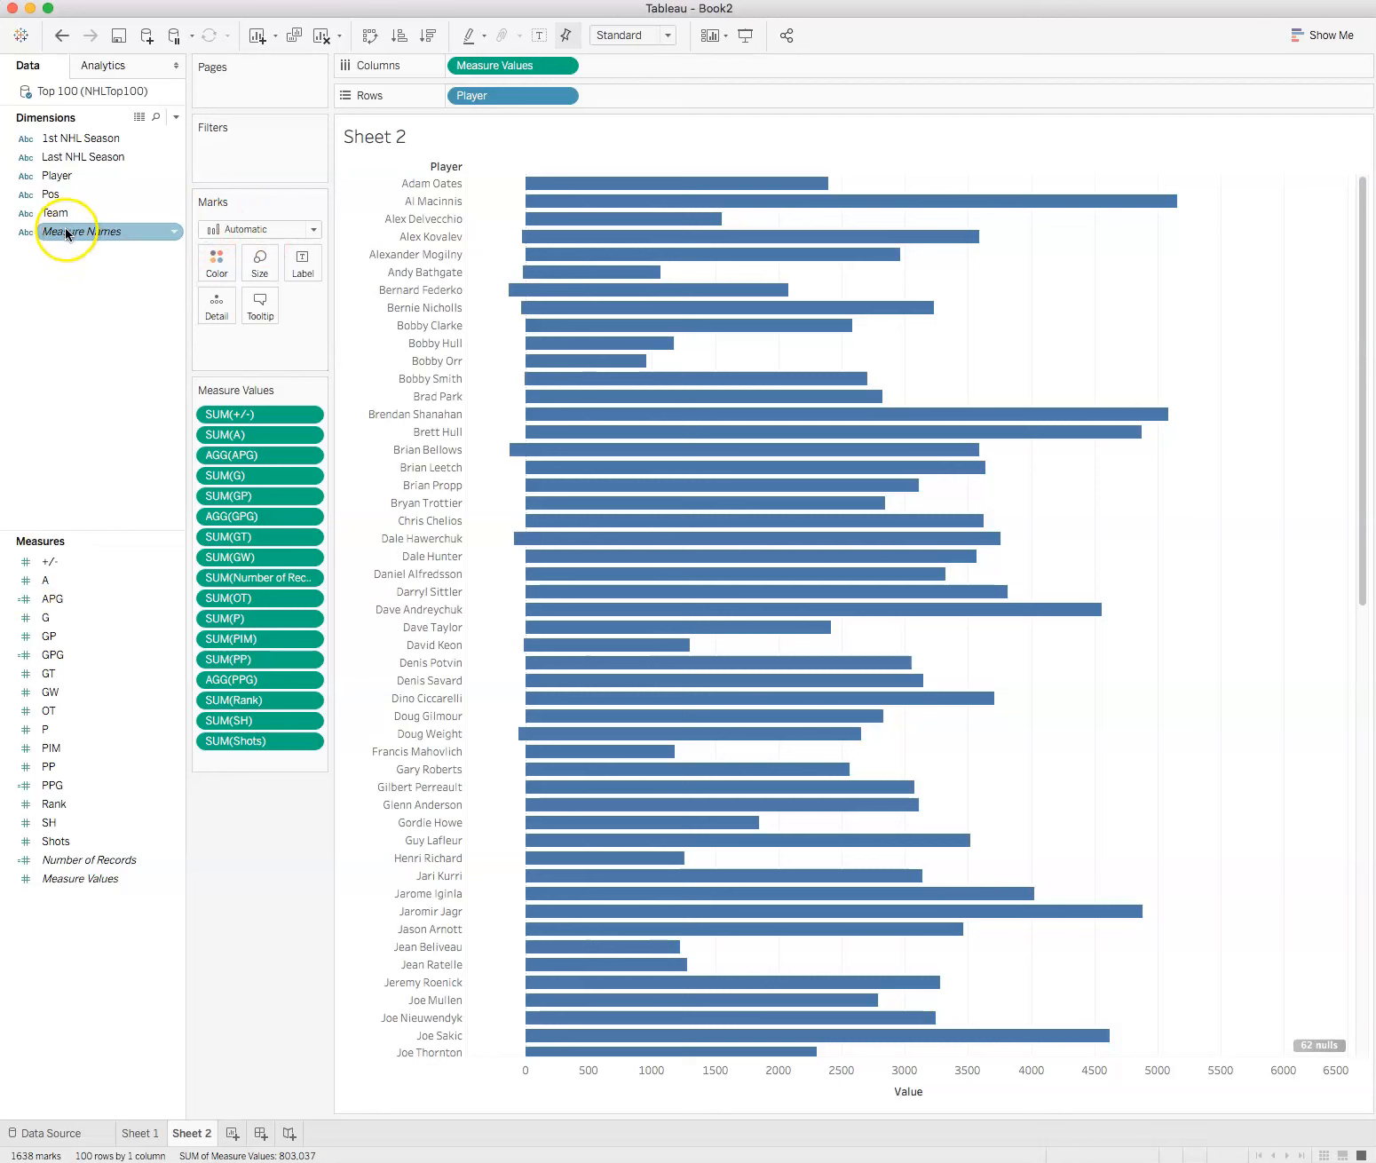
pyautogui.moveTo(59, 233); pyautogui.dragTo(214, 260)
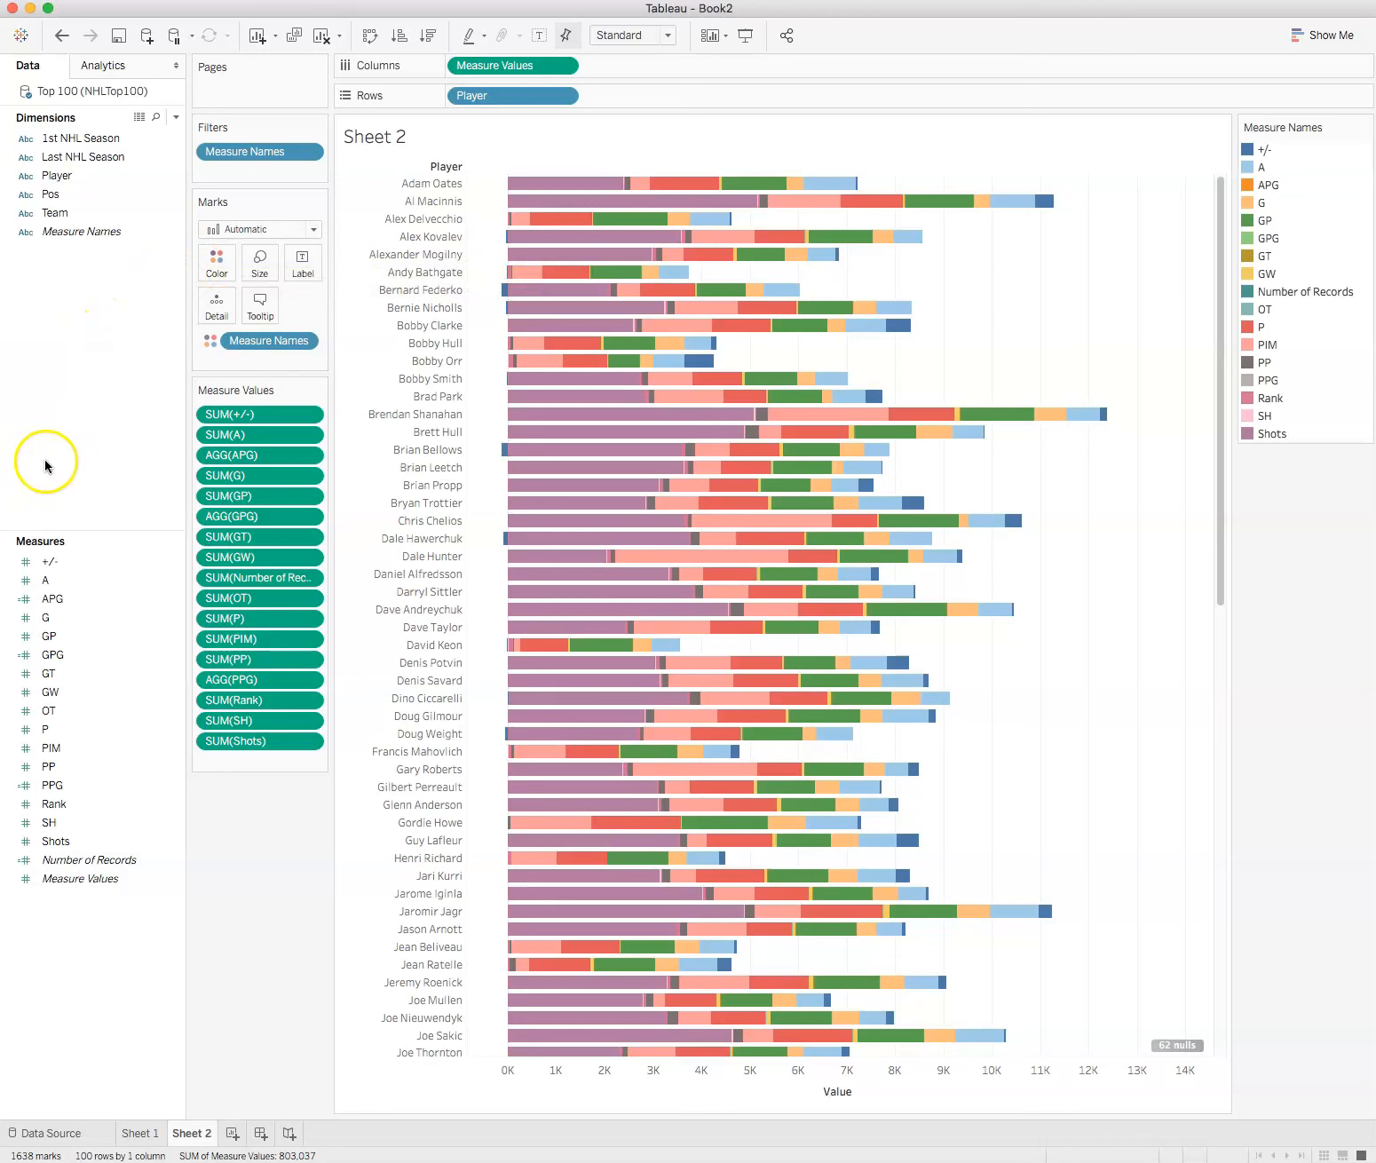
pyautogui.moveTo(566, 186)
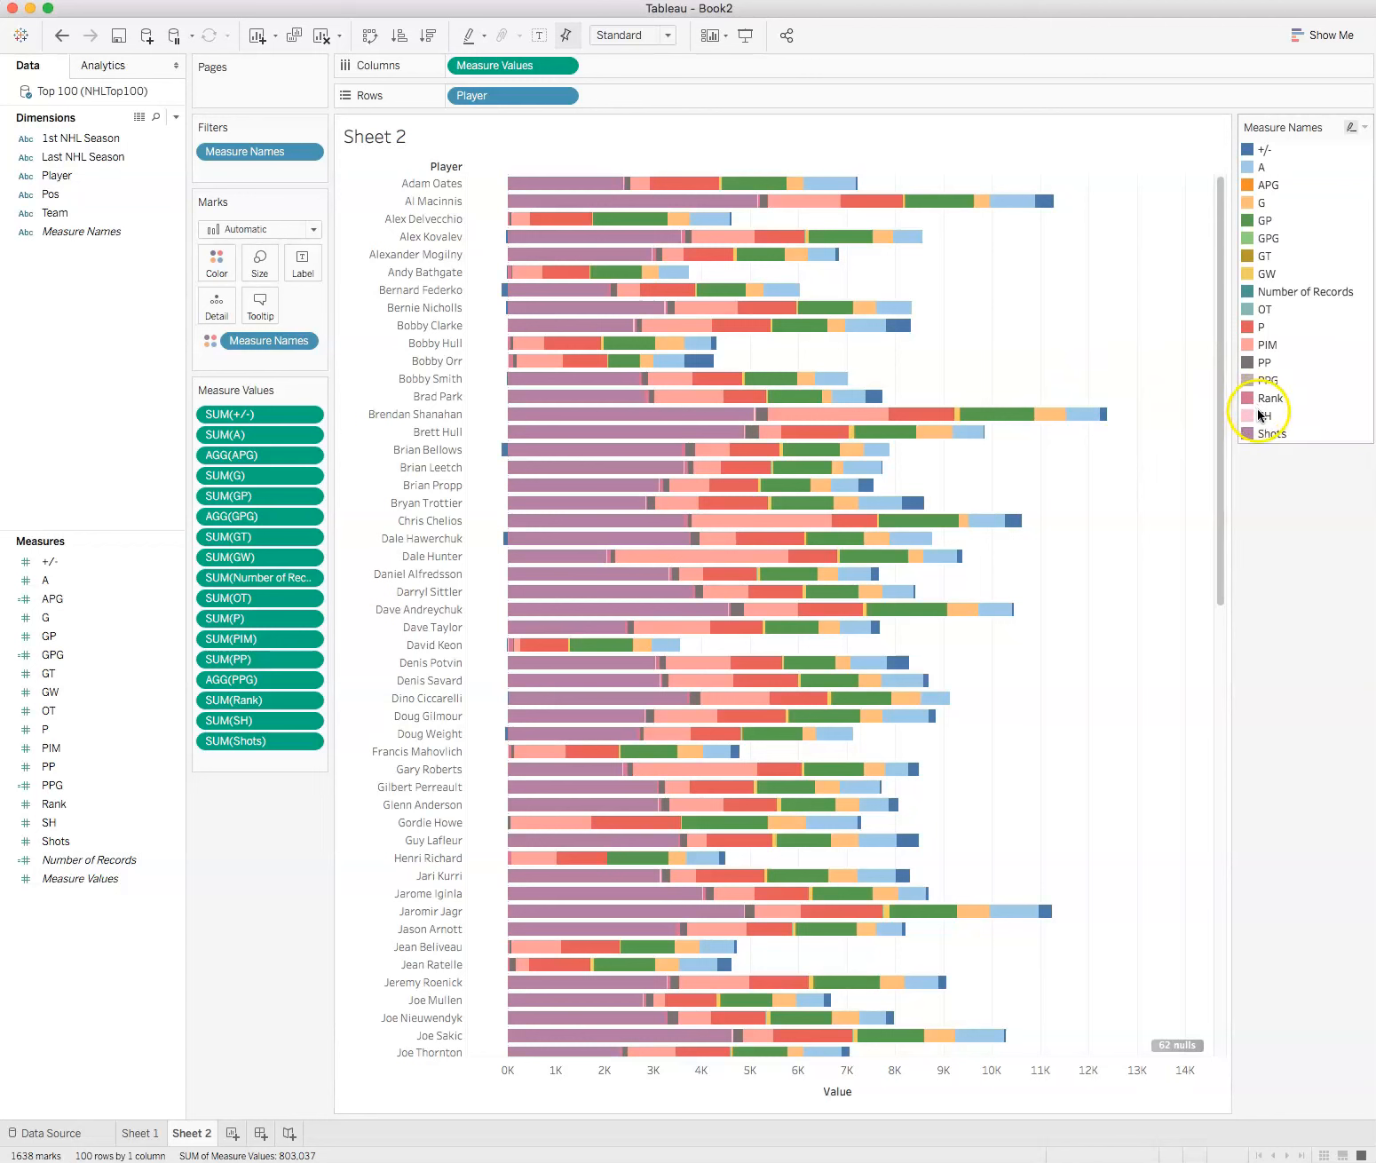
pyautogui.moveTo(789, 818)
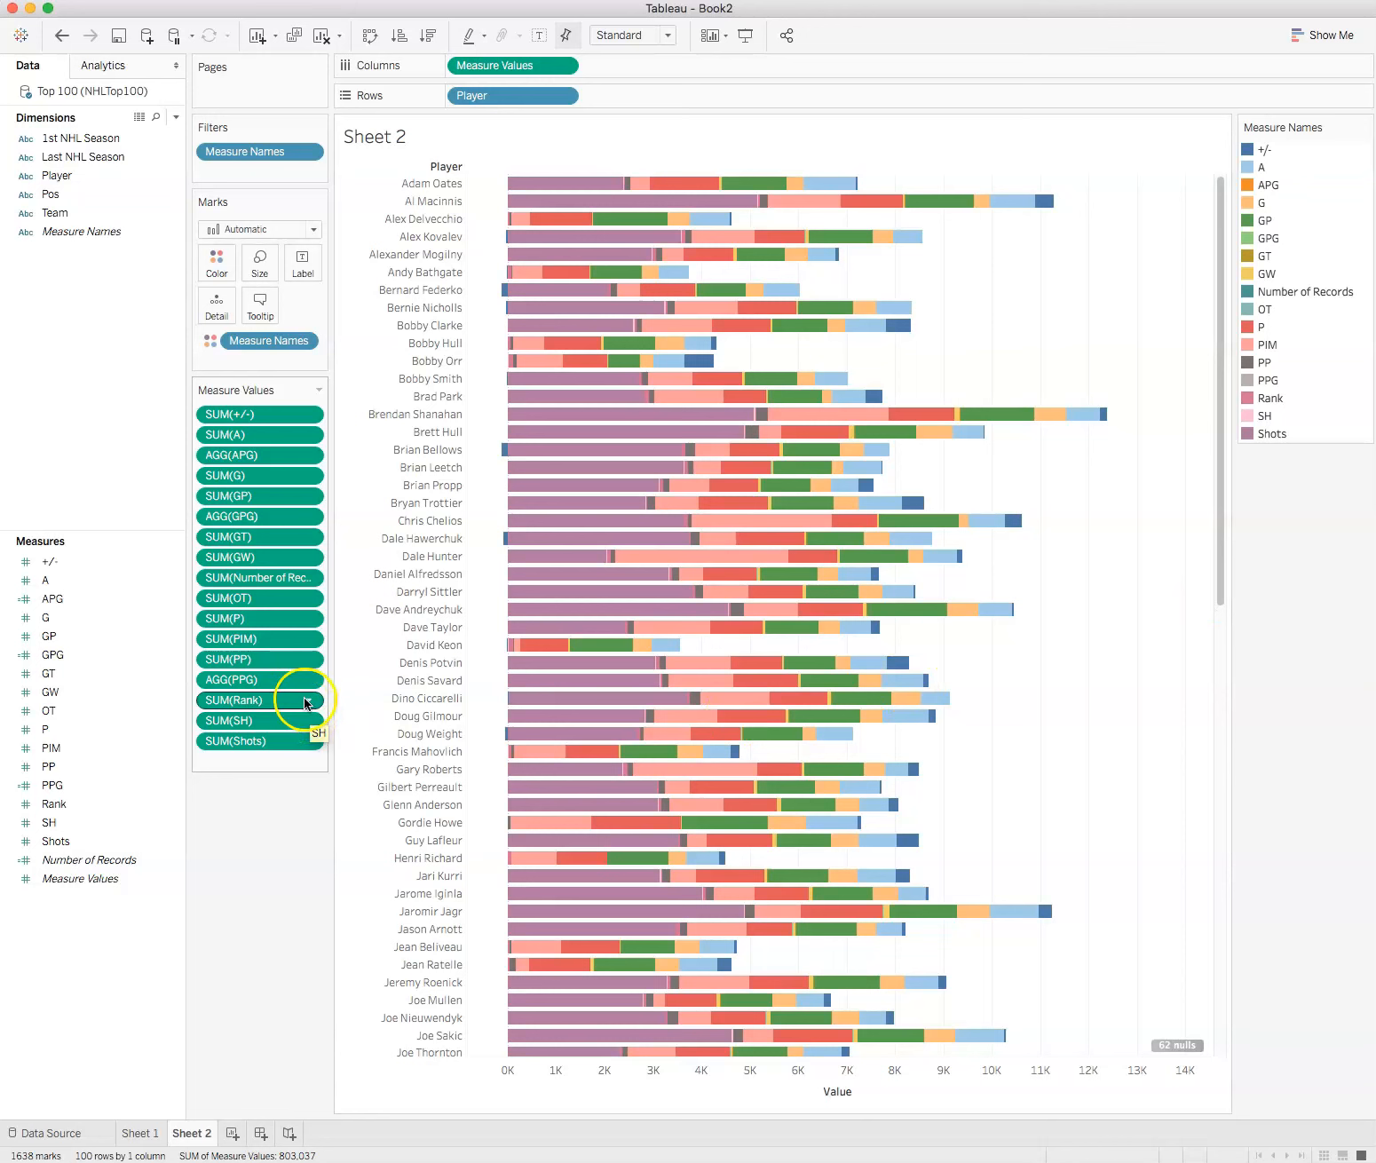
# Step: Remove every measure except APG and GPG from the Measure Values used in the bar chart
pyautogui.moveTo(239, 415); pyautogui.dragTo(100, 434)
pyautogui.moveTo(246, 416); pyautogui.dragTo(113, 426)
pyautogui.moveTo(221, 444); pyautogui.dragTo(93, 442)
pyautogui.moveTo(246, 455); pyautogui.dragTo(108, 459)
pyautogui.moveTo(240, 454); pyautogui.dragTo(96, 449)
pyautogui.moveTo(210, 452); pyautogui.dragTo(43, 454)
pyautogui.moveTo(217, 459); pyautogui.dragTo(113, 468)
pyautogui.moveTo(233, 468); pyautogui.dragTo(93, 461)
pyautogui.moveTo(216, 458); pyautogui.dragTo(55, 471)
pyautogui.moveTo(222, 456); pyautogui.dragTo(61, 466)
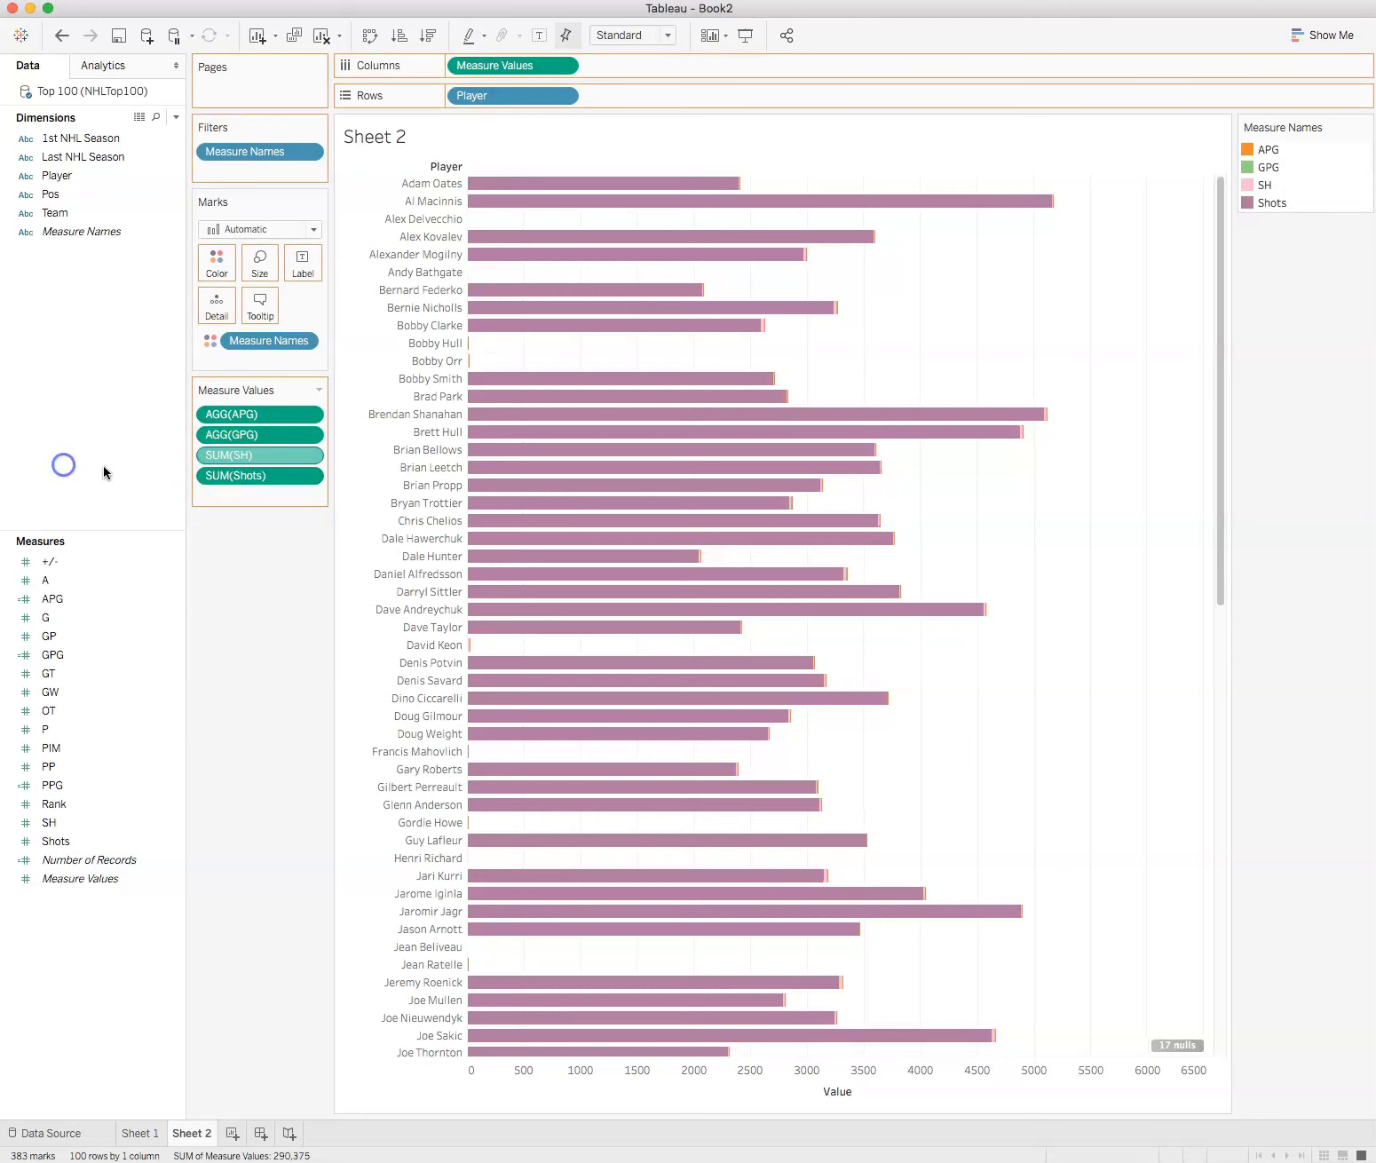
pyautogui.click(244, 456)
pyautogui.moveTo(238, 458); pyautogui.dragTo(86, 466)
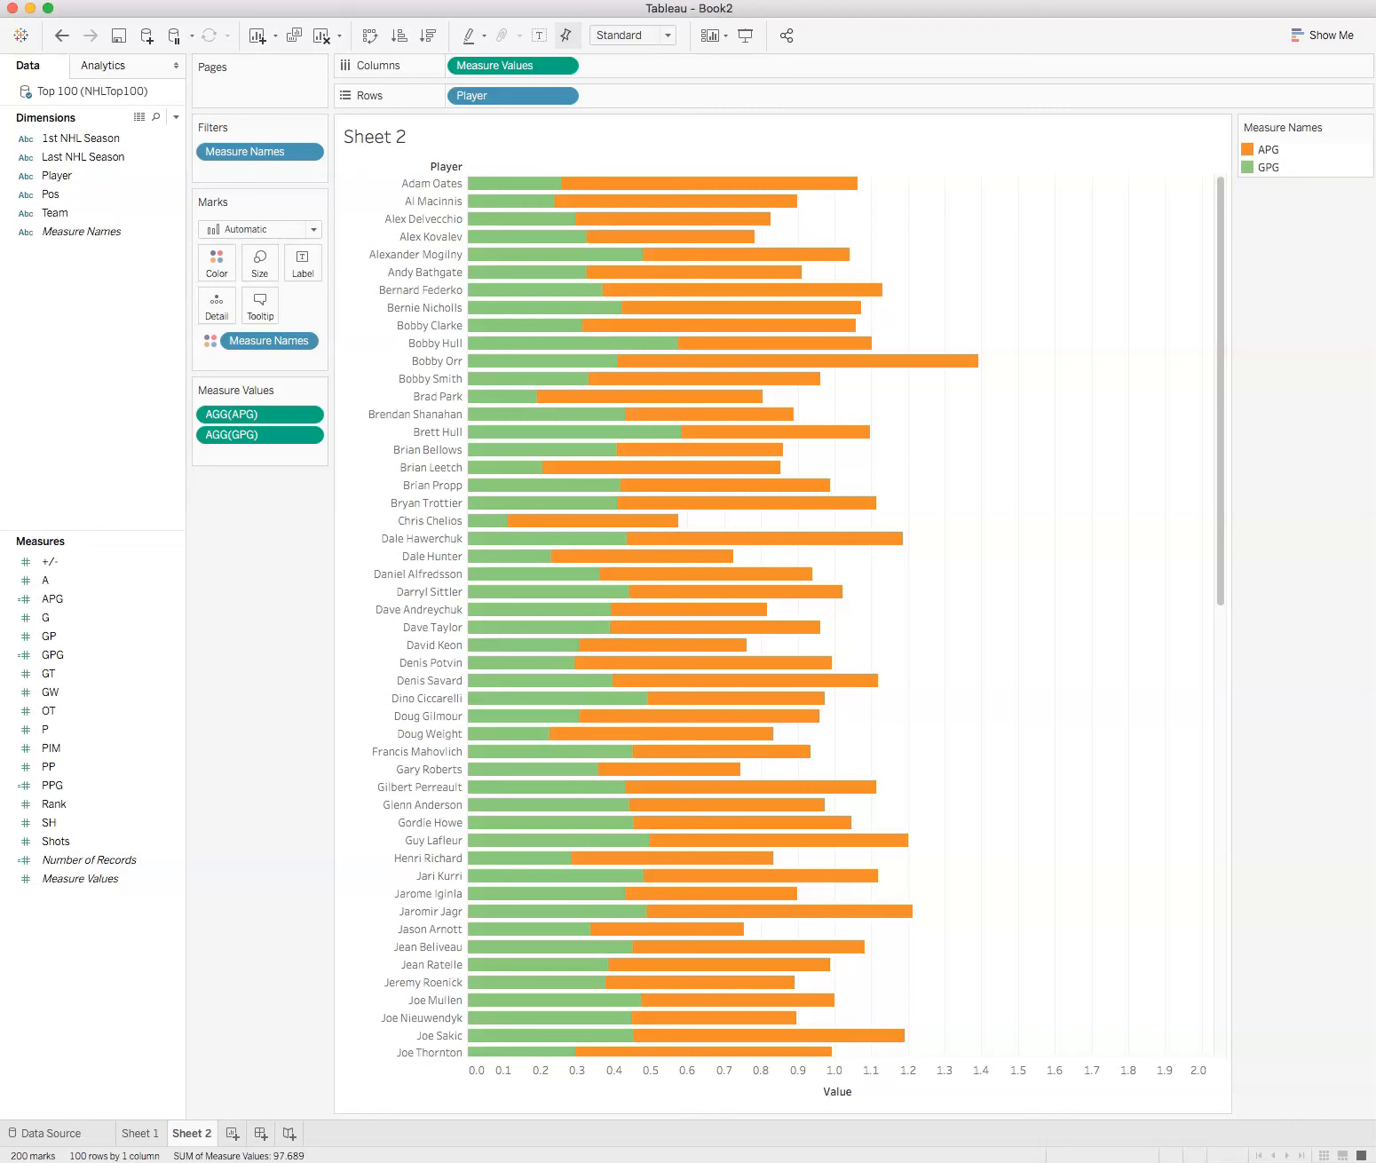
# Step: Color the APG bar segments orange and the GPG segments blue using the Automatic palette
pyautogui.click(215, 271)
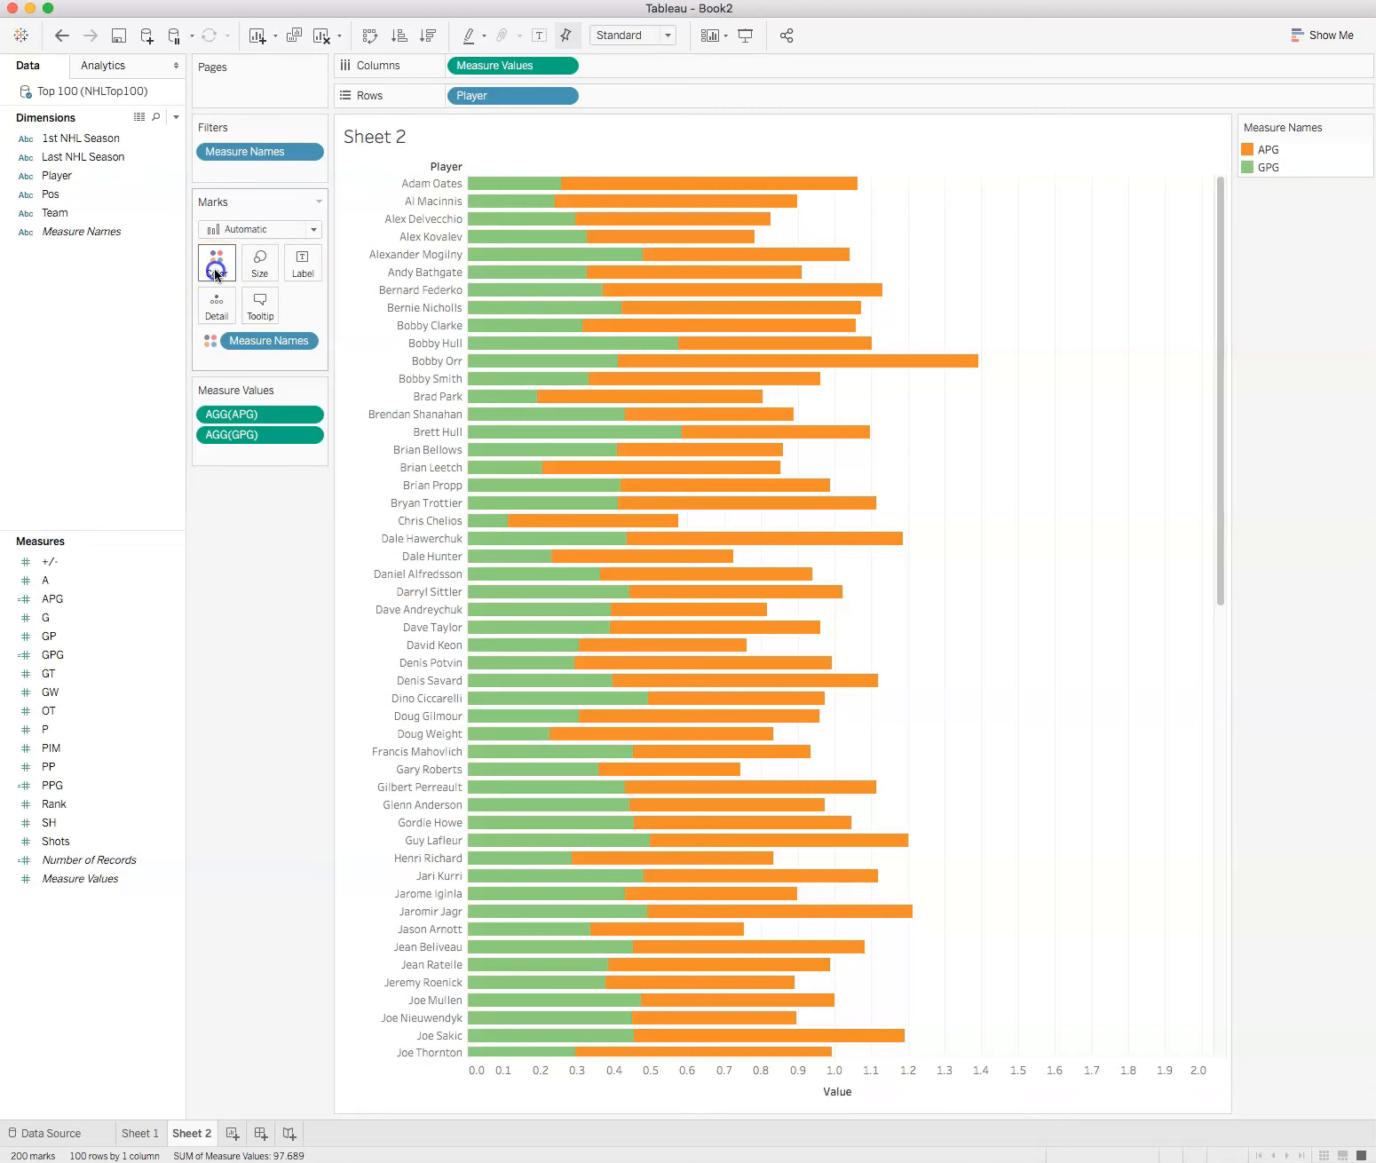
pyautogui.click(265, 321)
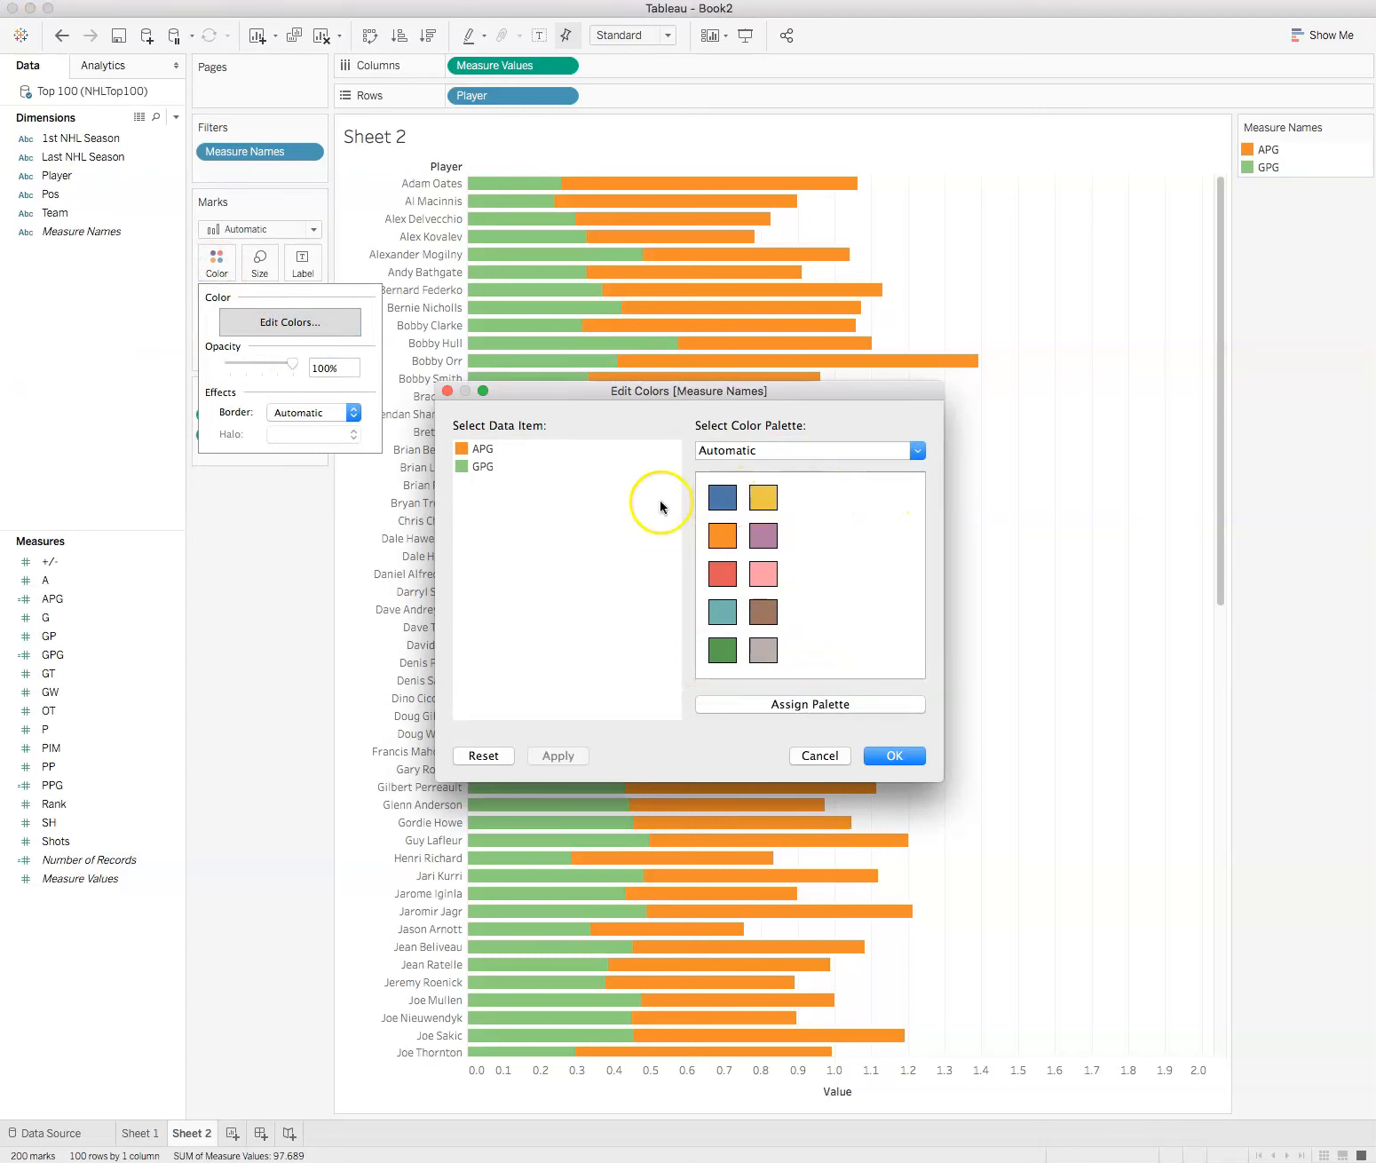
pyautogui.click(457, 450)
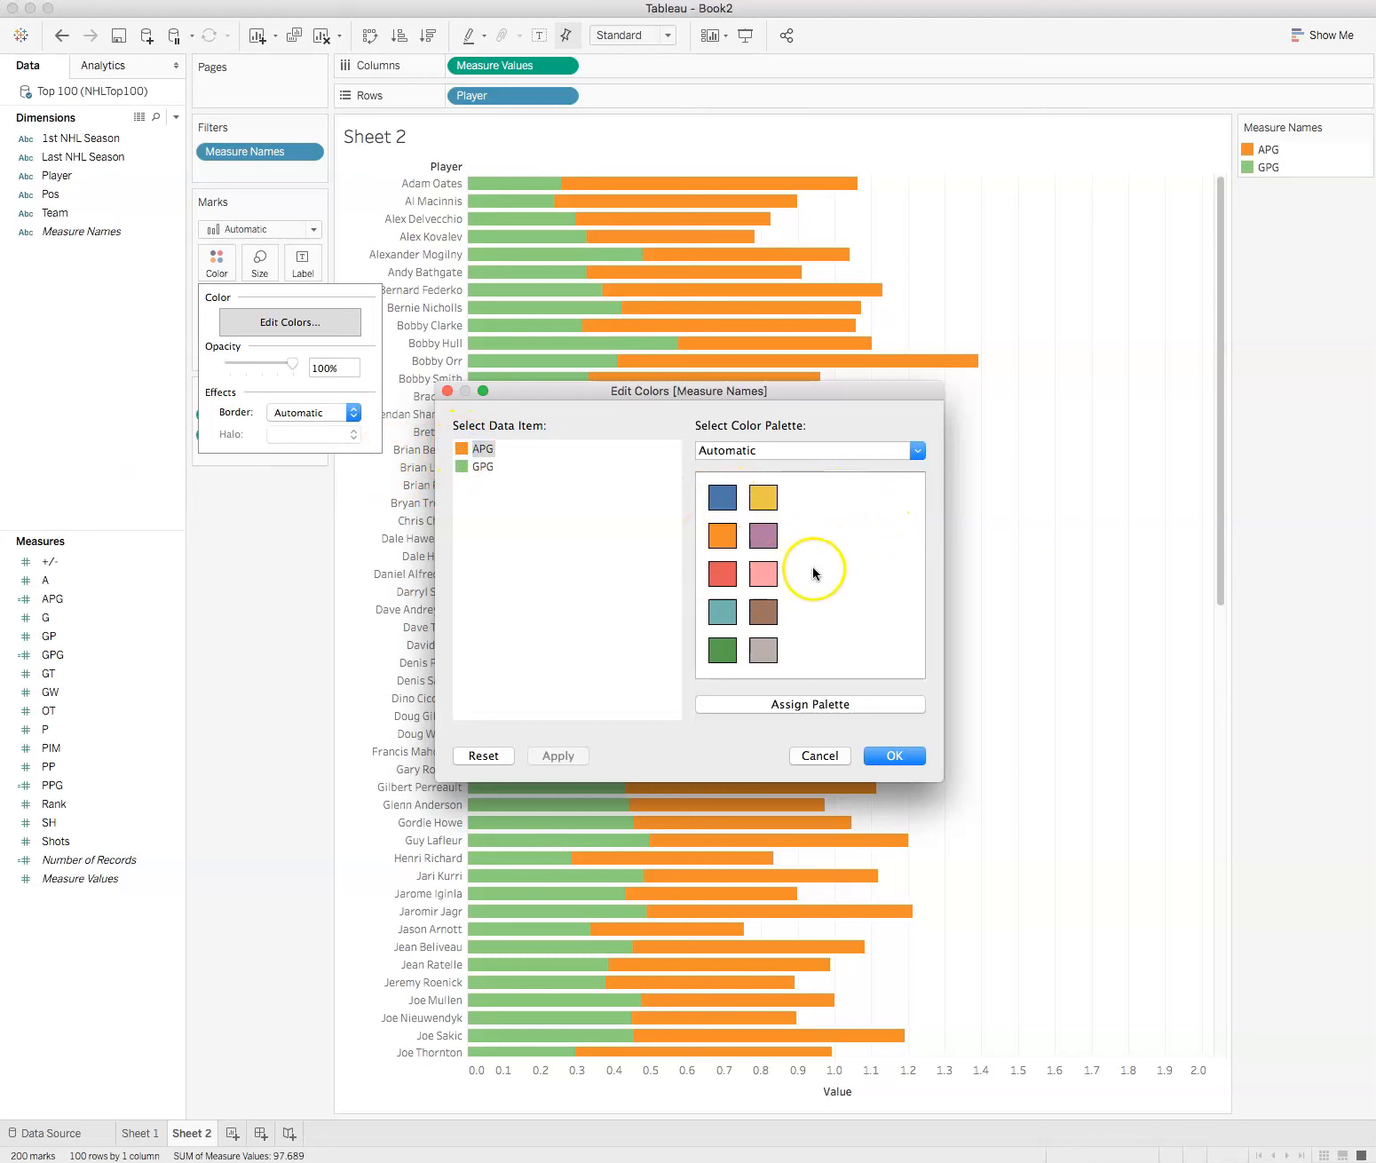
pyautogui.click(723, 535)
pyautogui.click(477, 466)
pyautogui.click(723, 497)
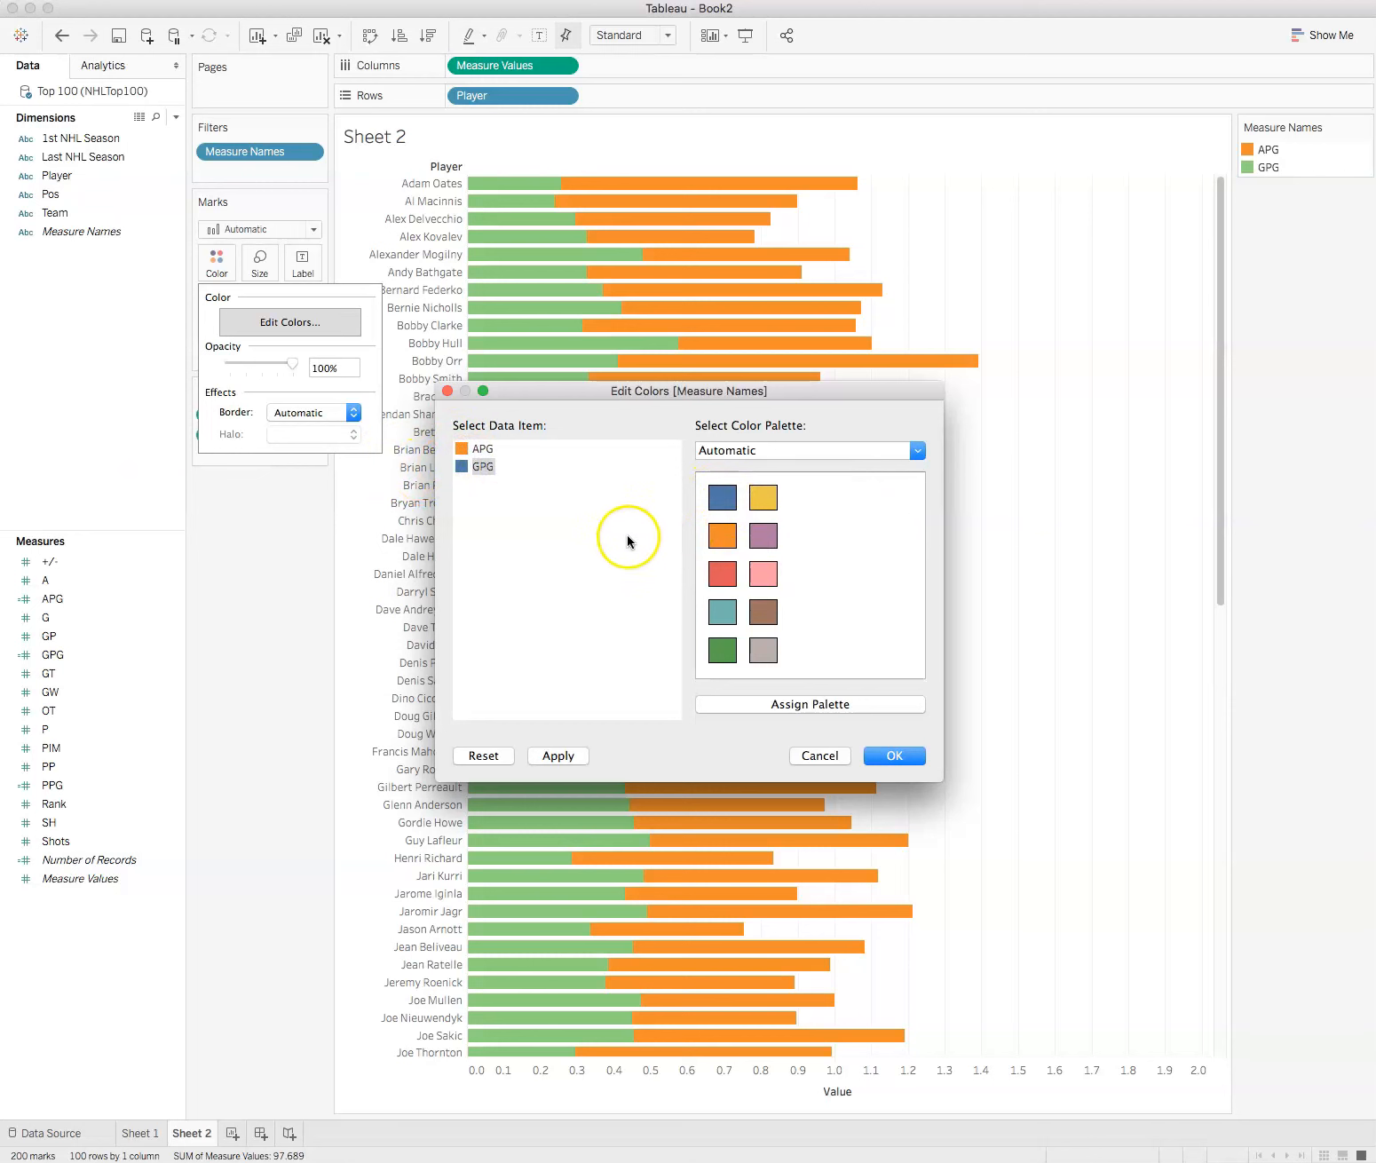
pyautogui.click(893, 756)
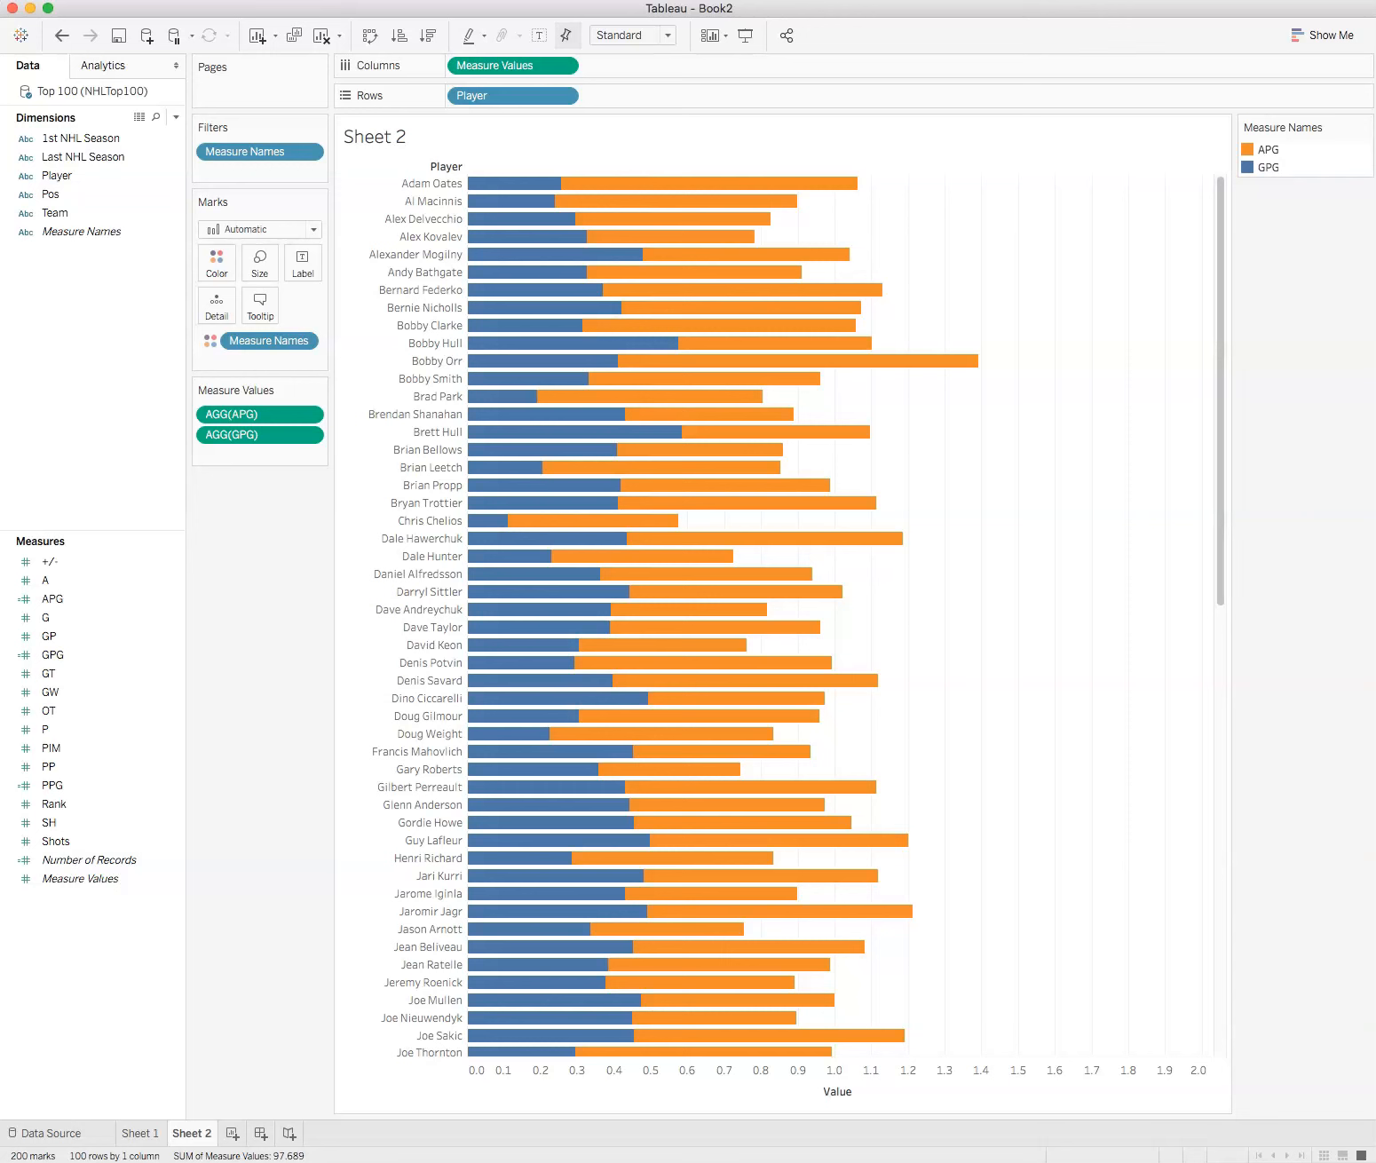
# Step: Recolor APG light gray from the Automatic palette and GPG the darkest shade of the Gray palette
pyautogui.click(218, 264)
pyautogui.click(277, 325)
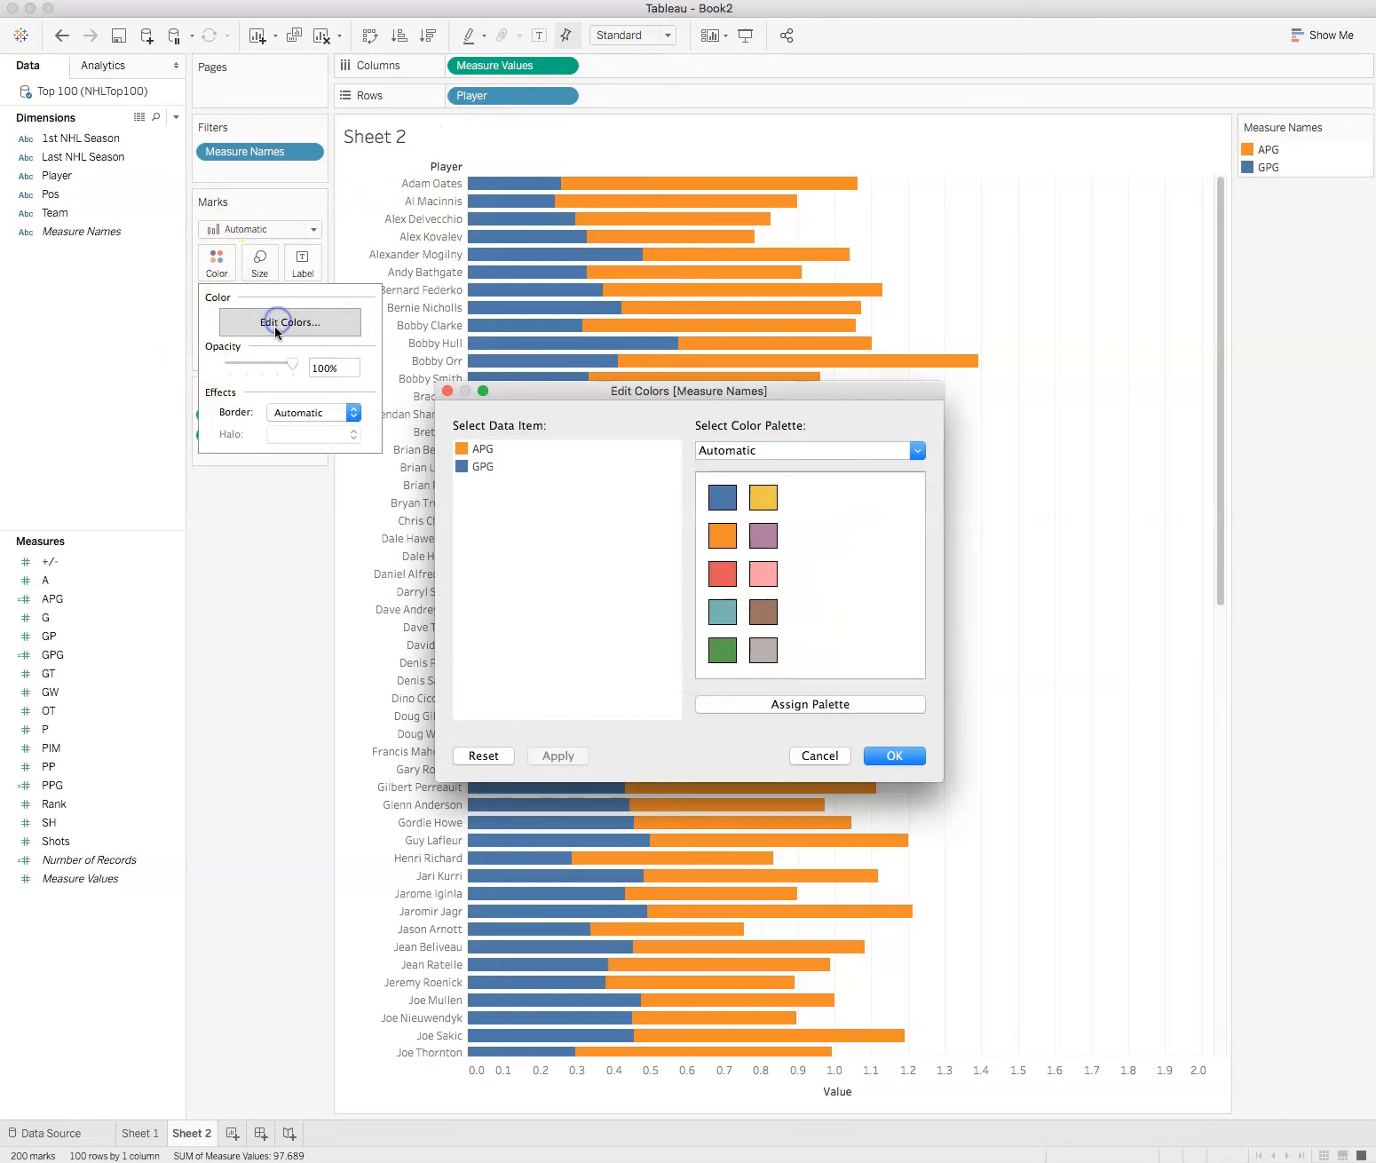
pyautogui.click(487, 449)
pyautogui.click(763, 650)
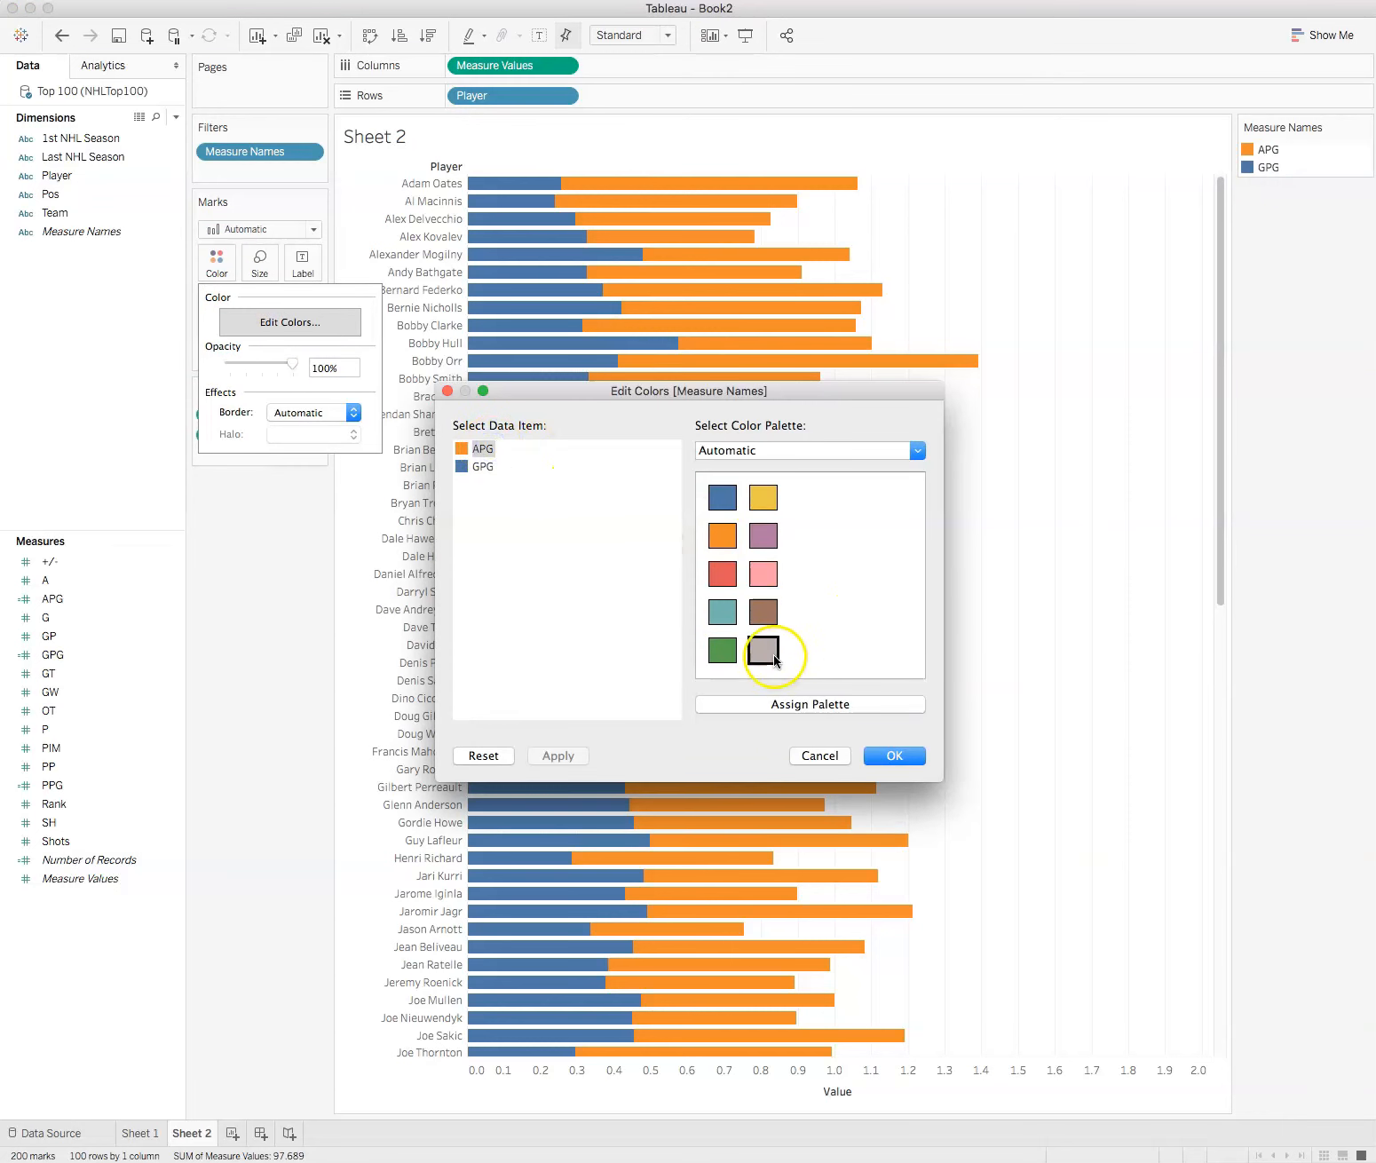
pyautogui.click(932, 447)
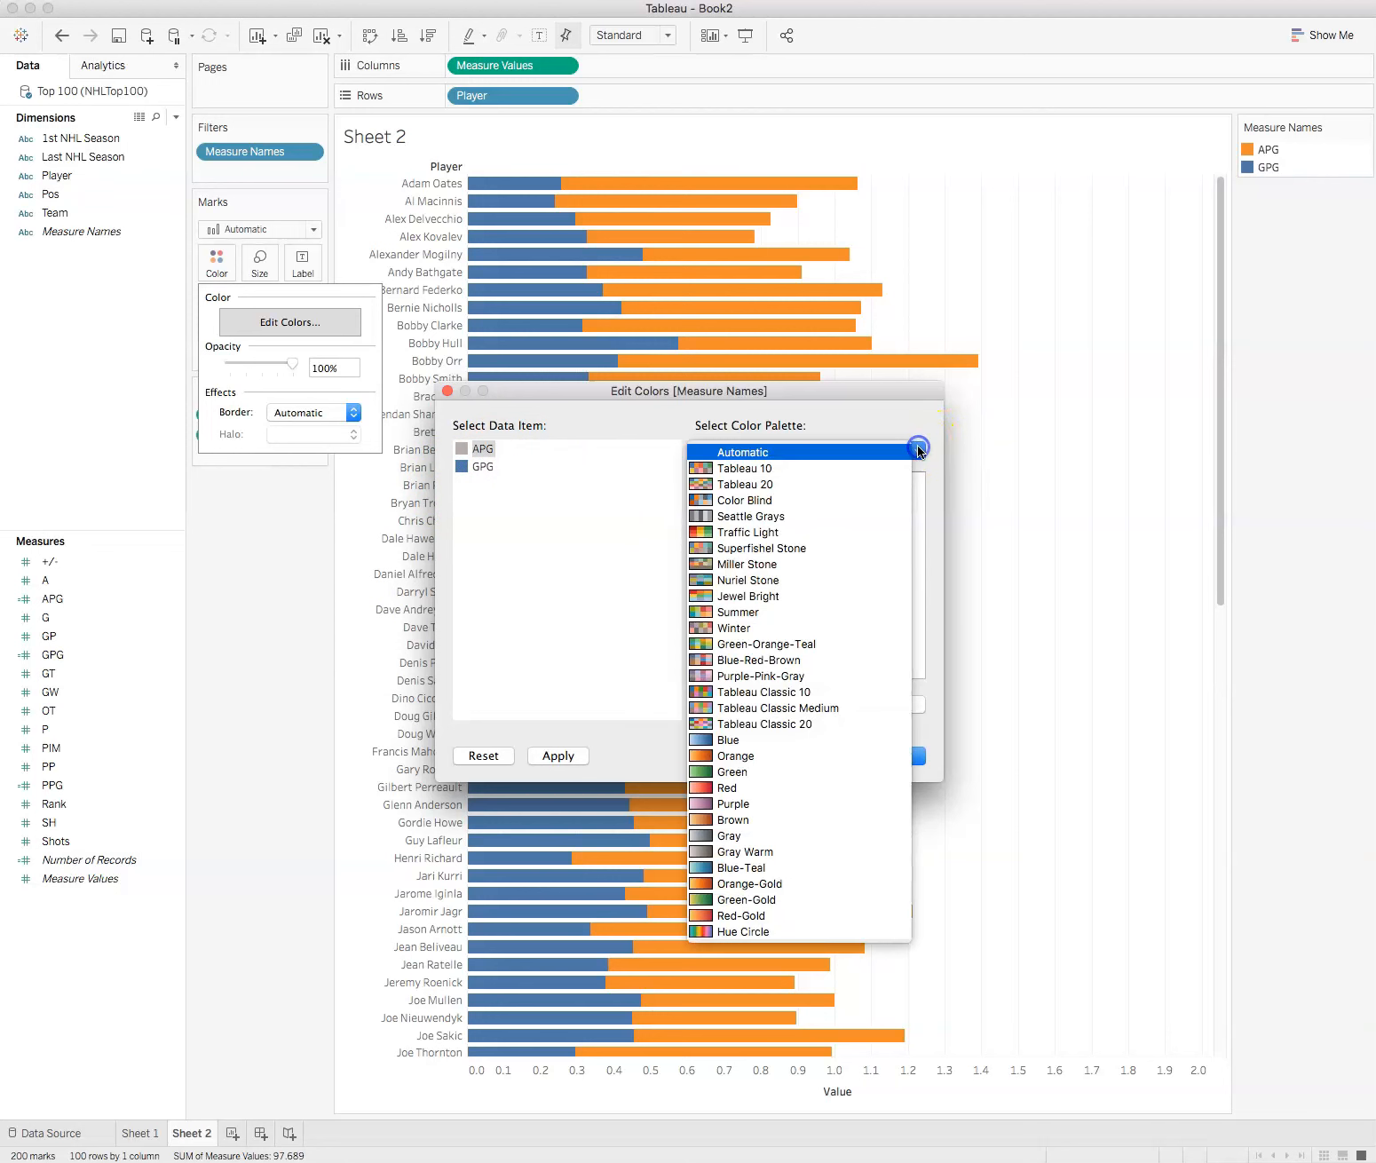
pyautogui.click(562, 655)
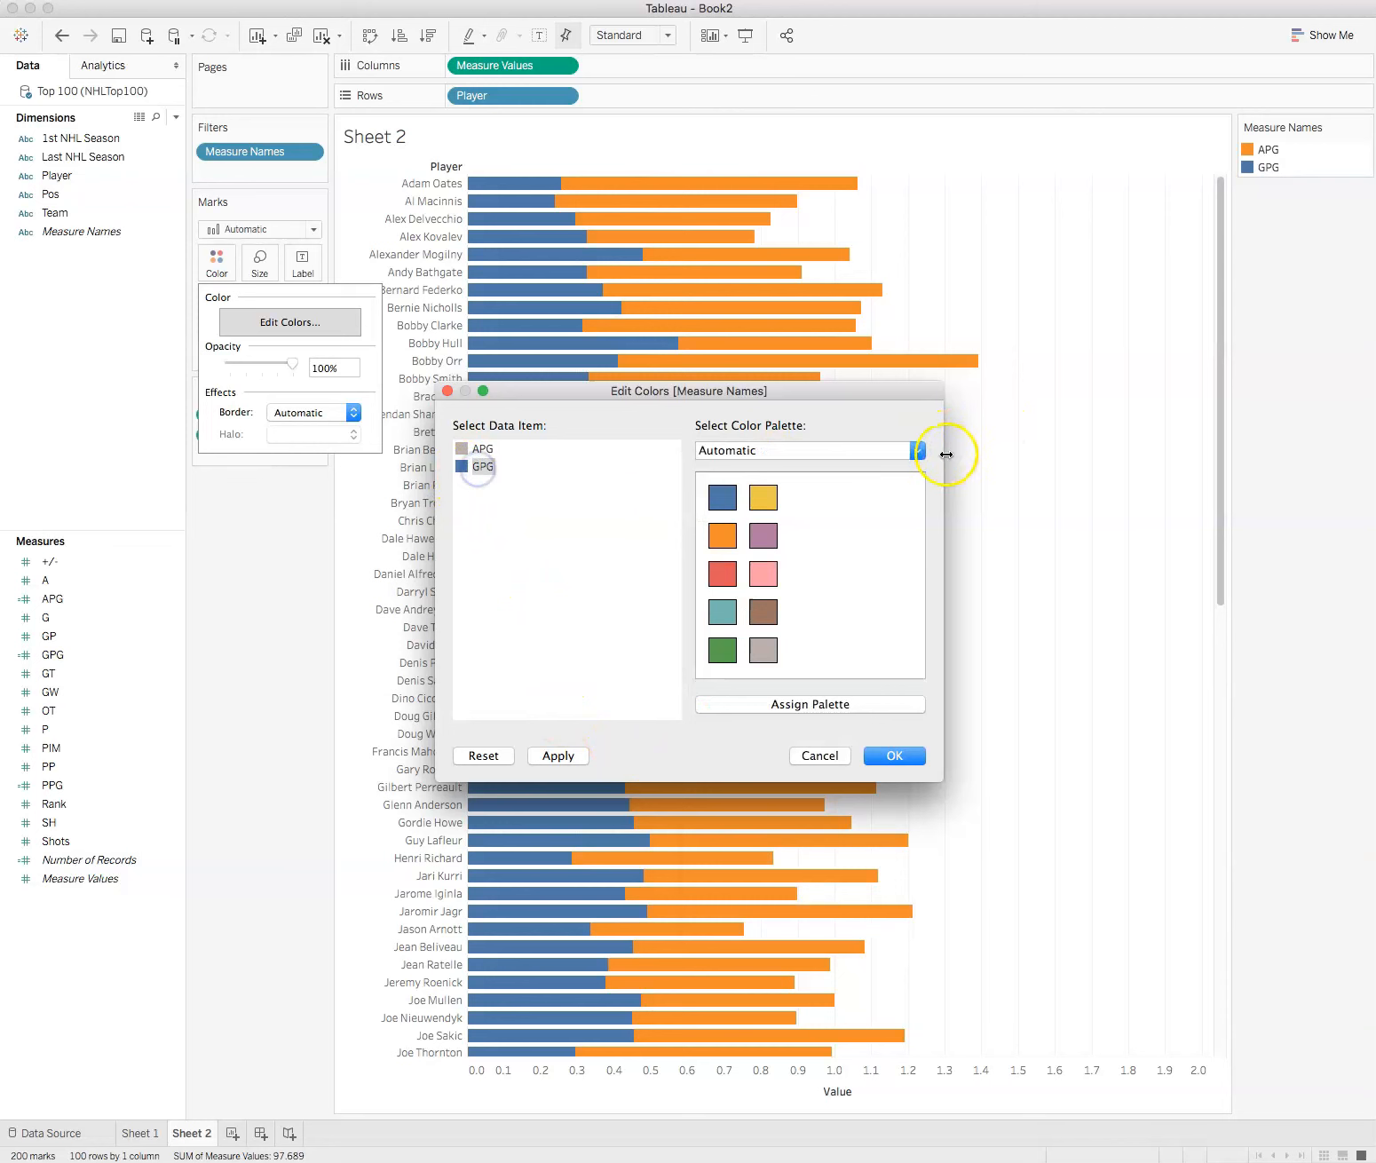
pyautogui.click(919, 450)
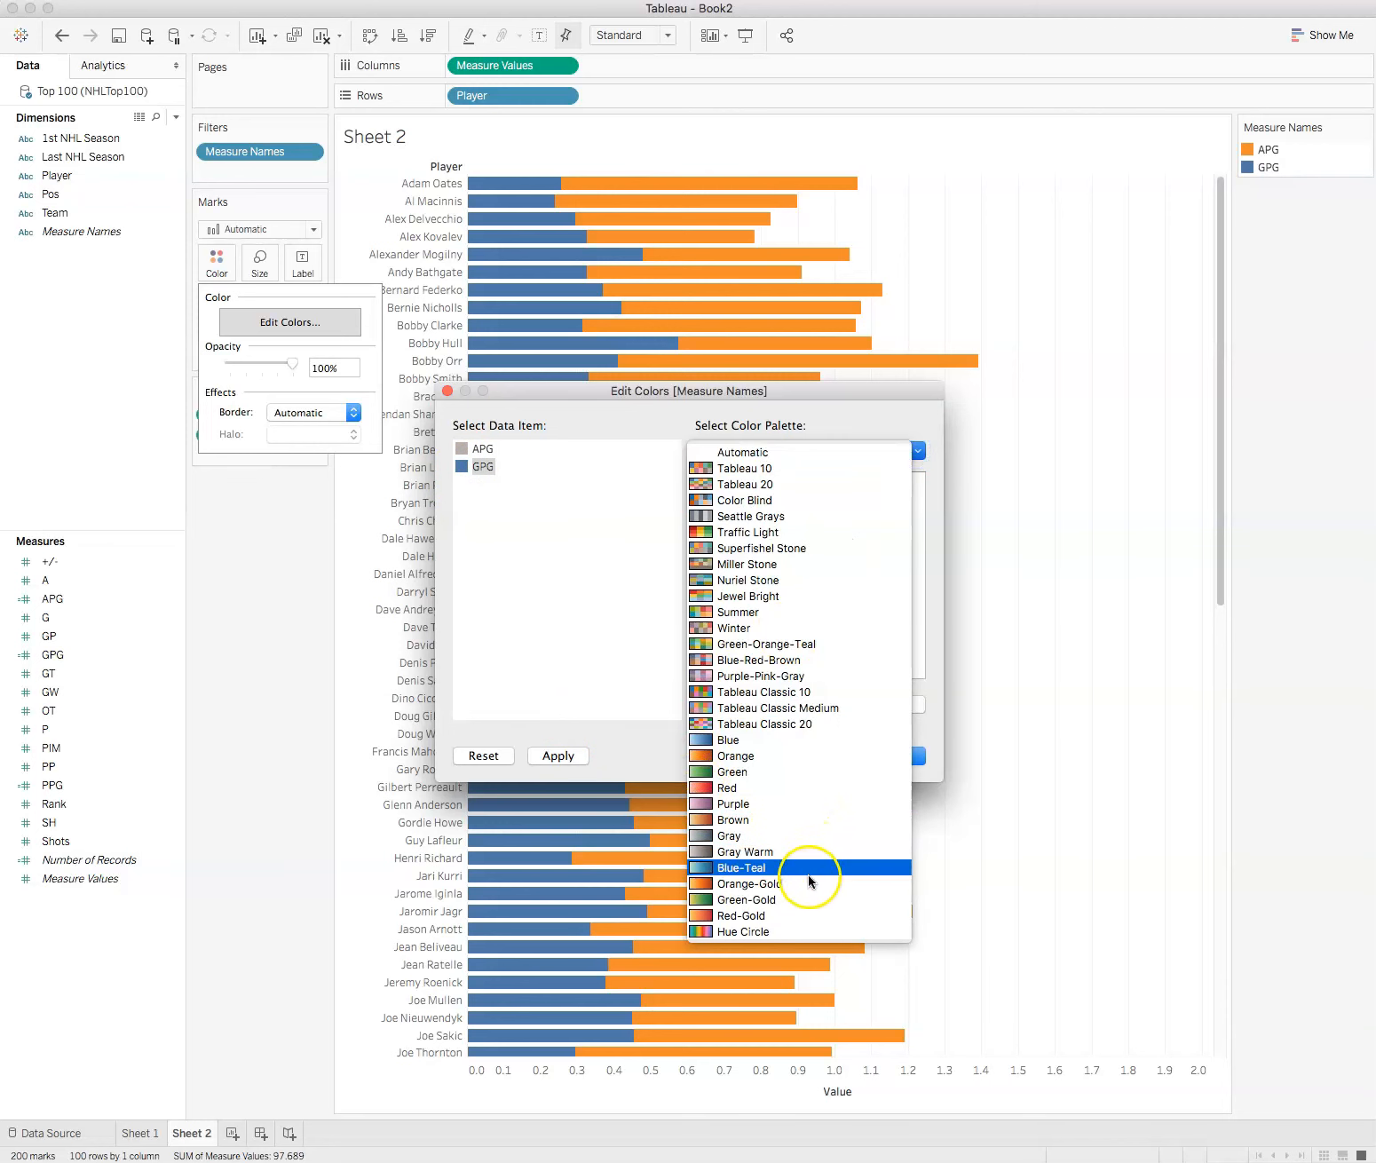
pyautogui.click(748, 836)
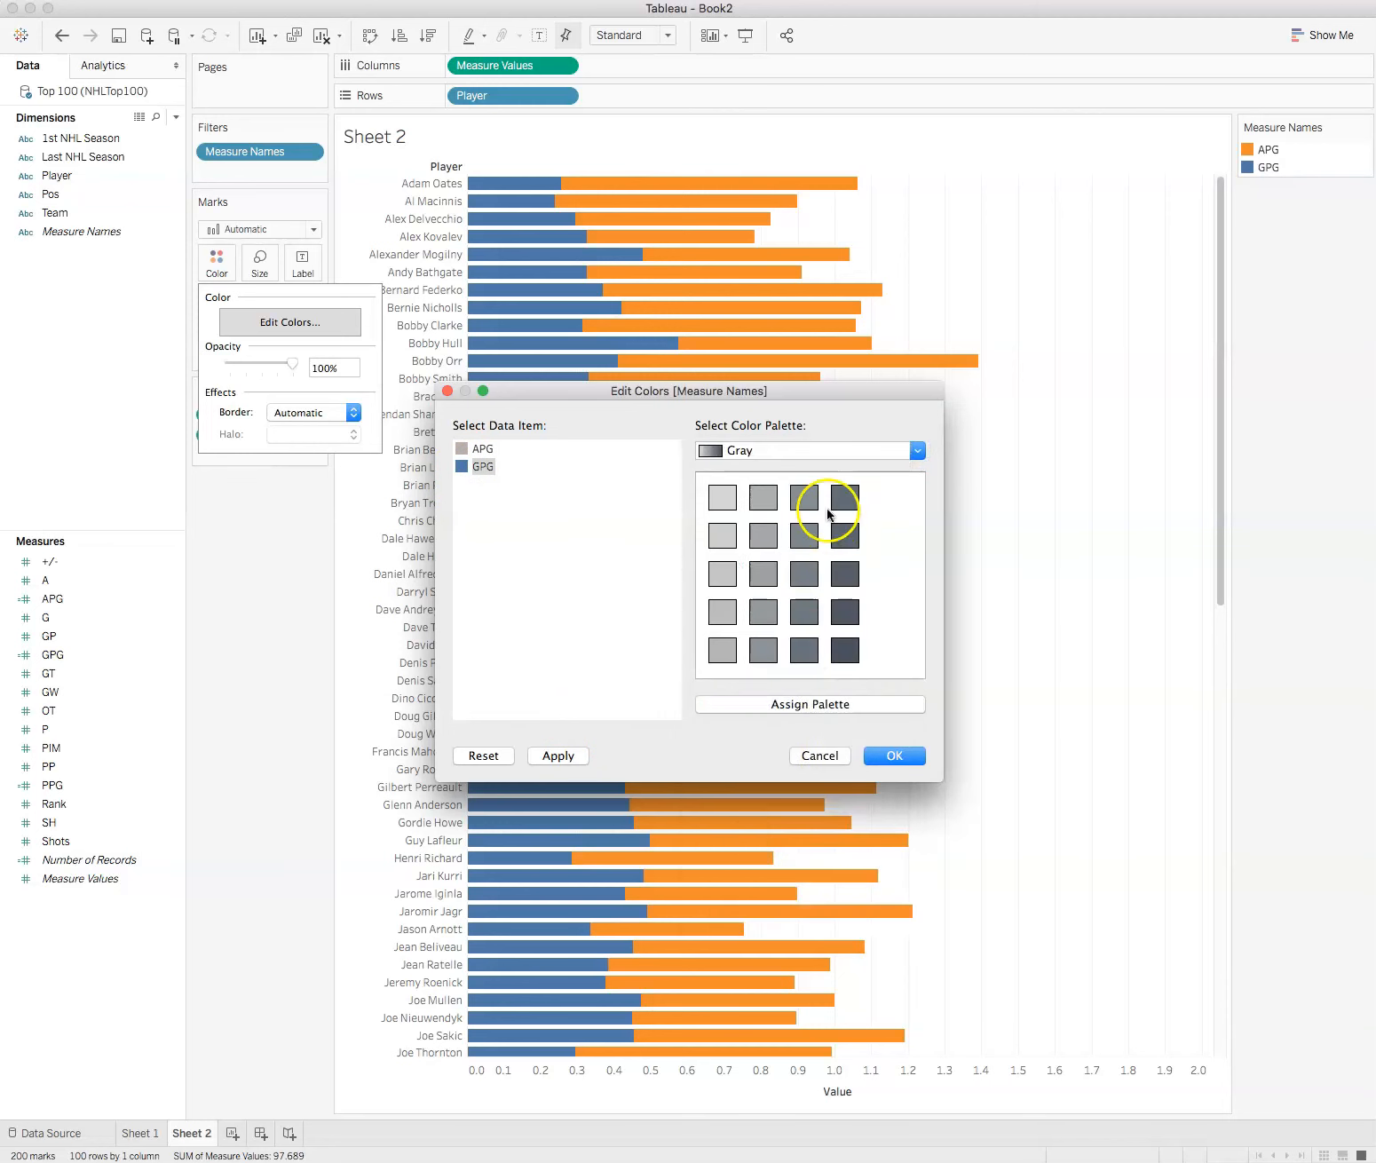
pyautogui.click(846, 655)
pyautogui.click(877, 751)
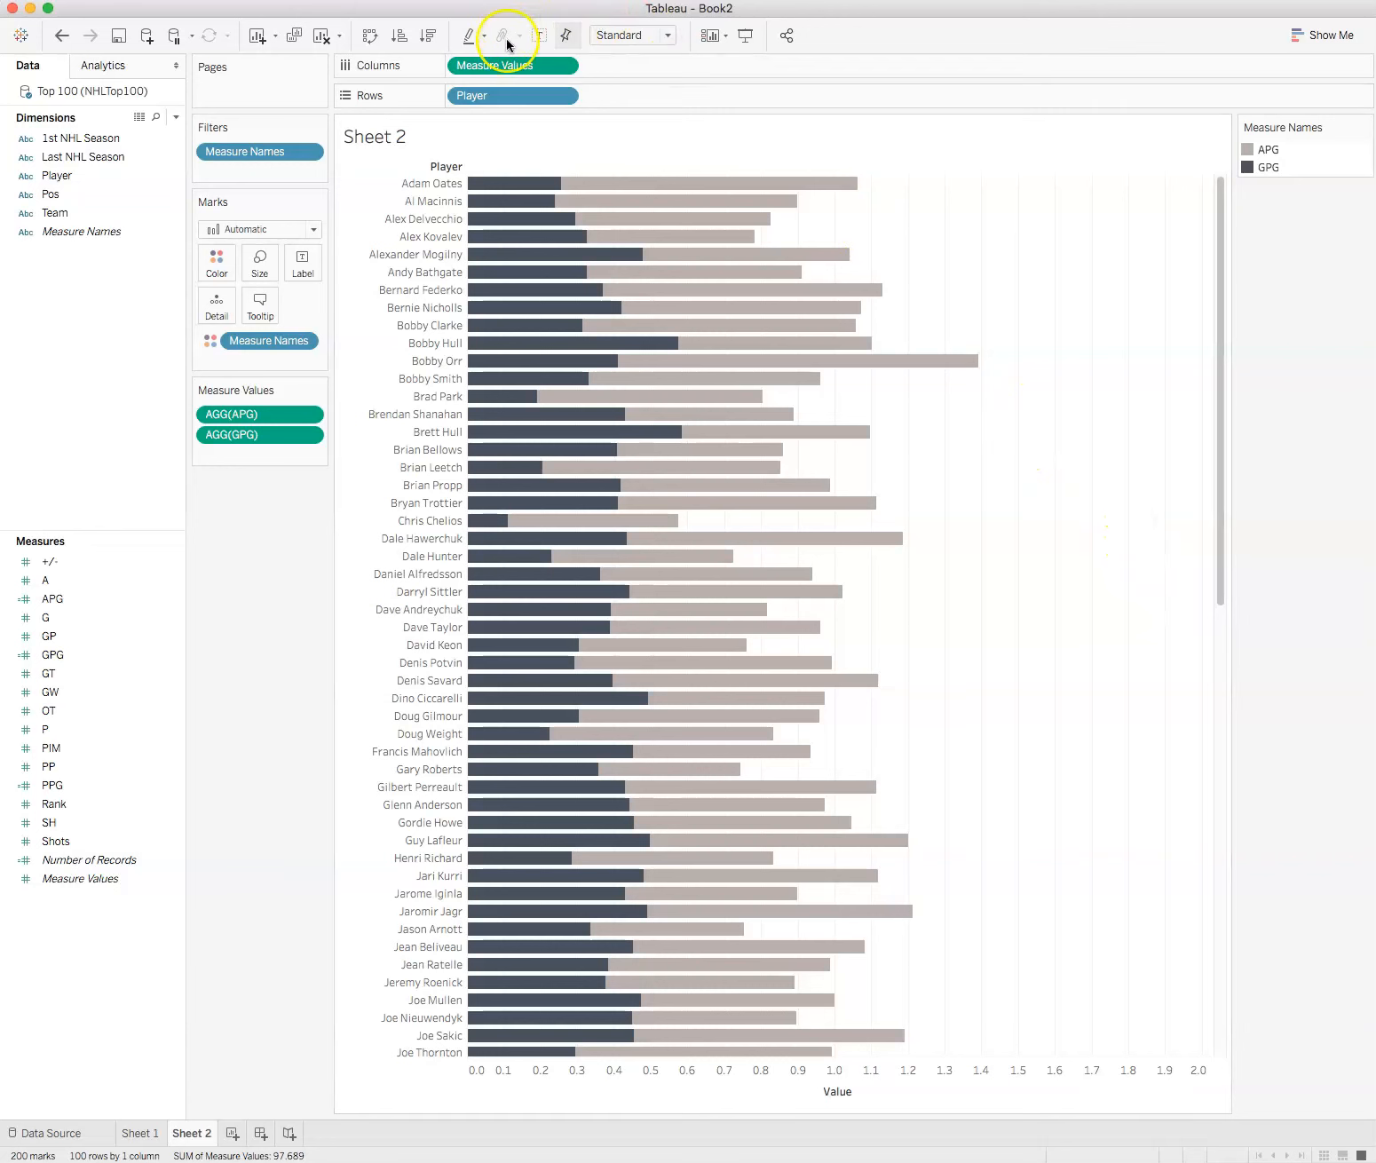
# Step: Set the Player sort order to descending, keeping the sort by data source order
pyautogui.click(562, 97)
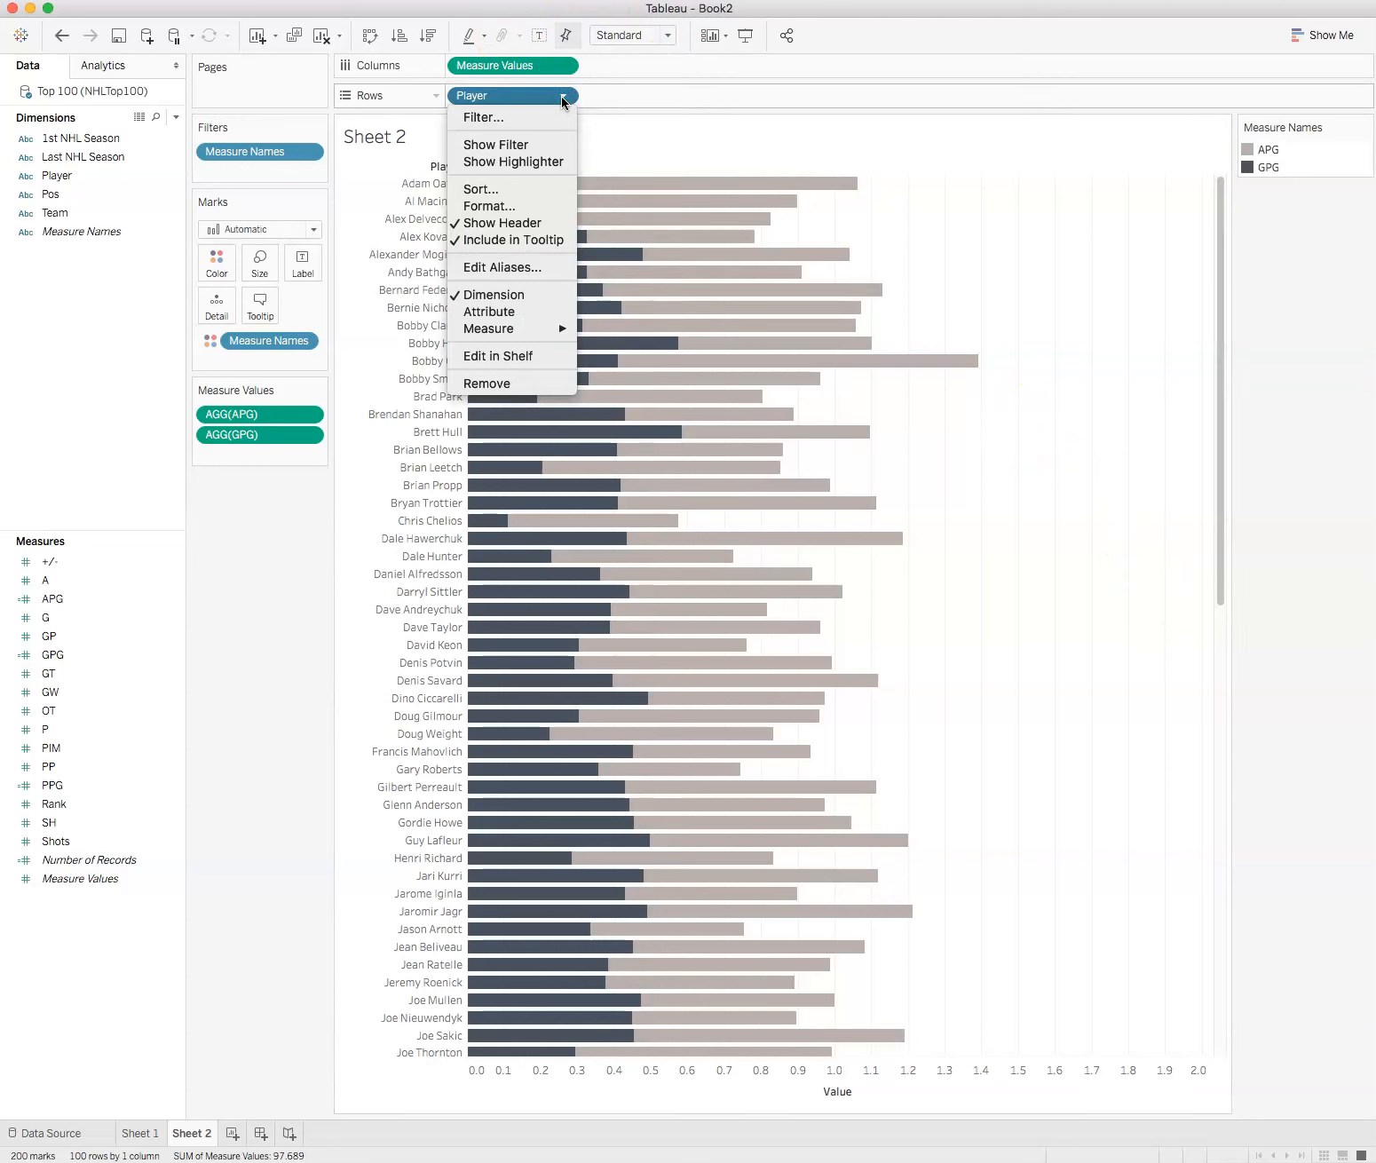
pyautogui.click(480, 190)
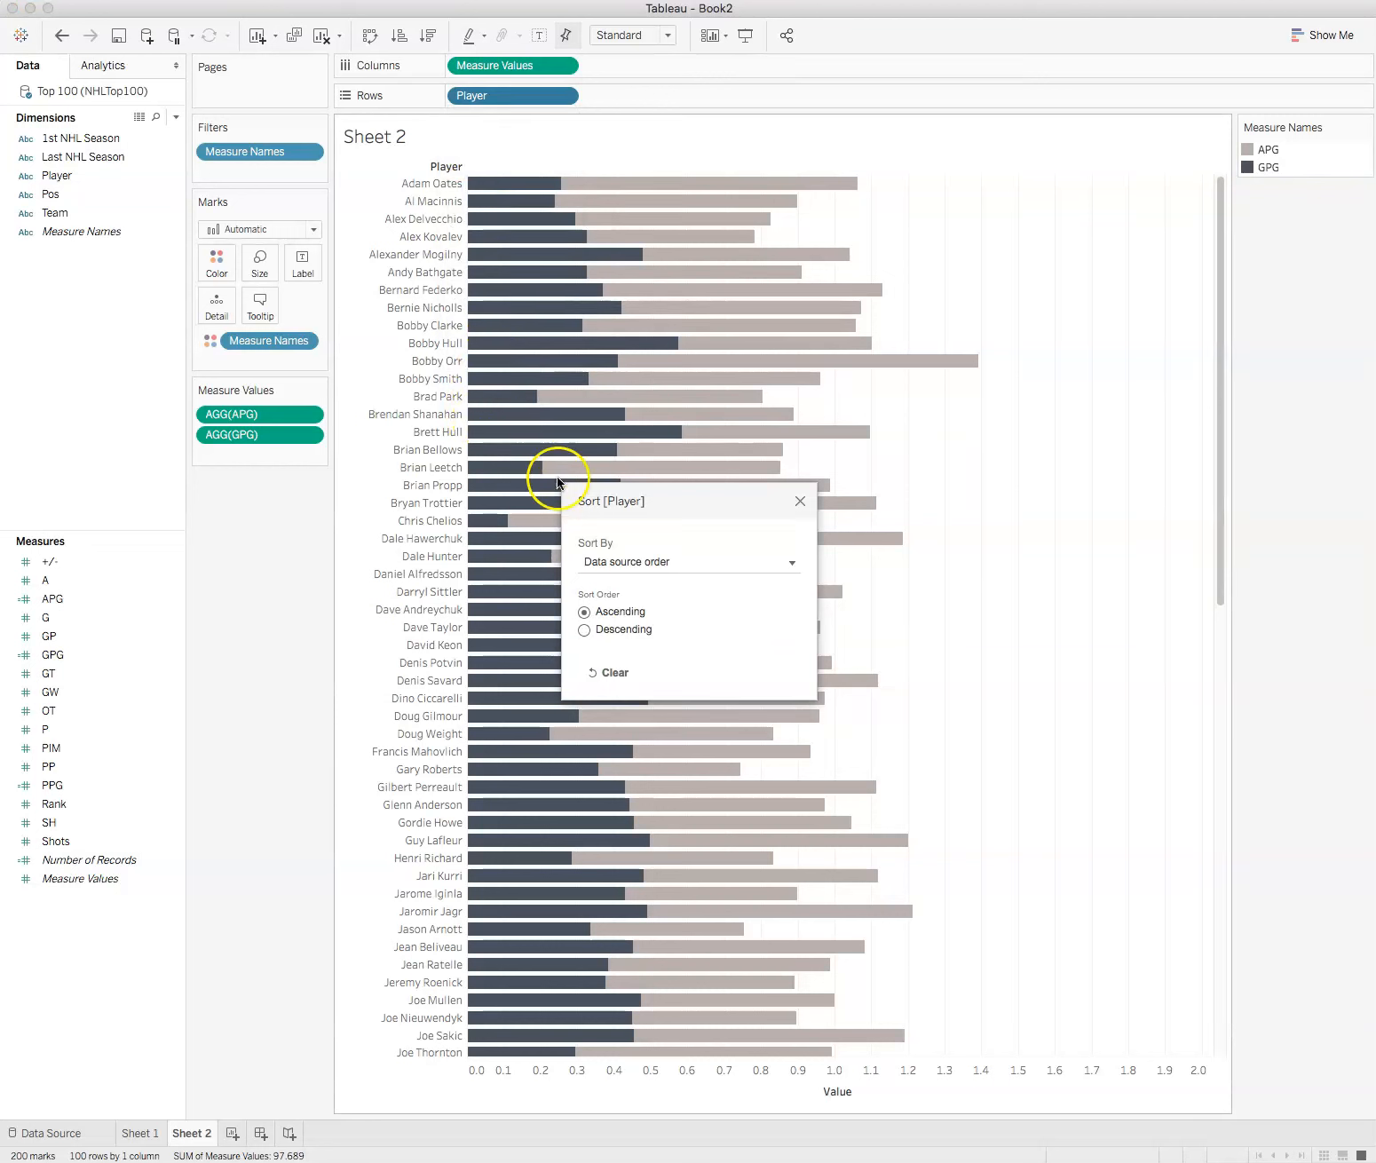
pyautogui.click(792, 556)
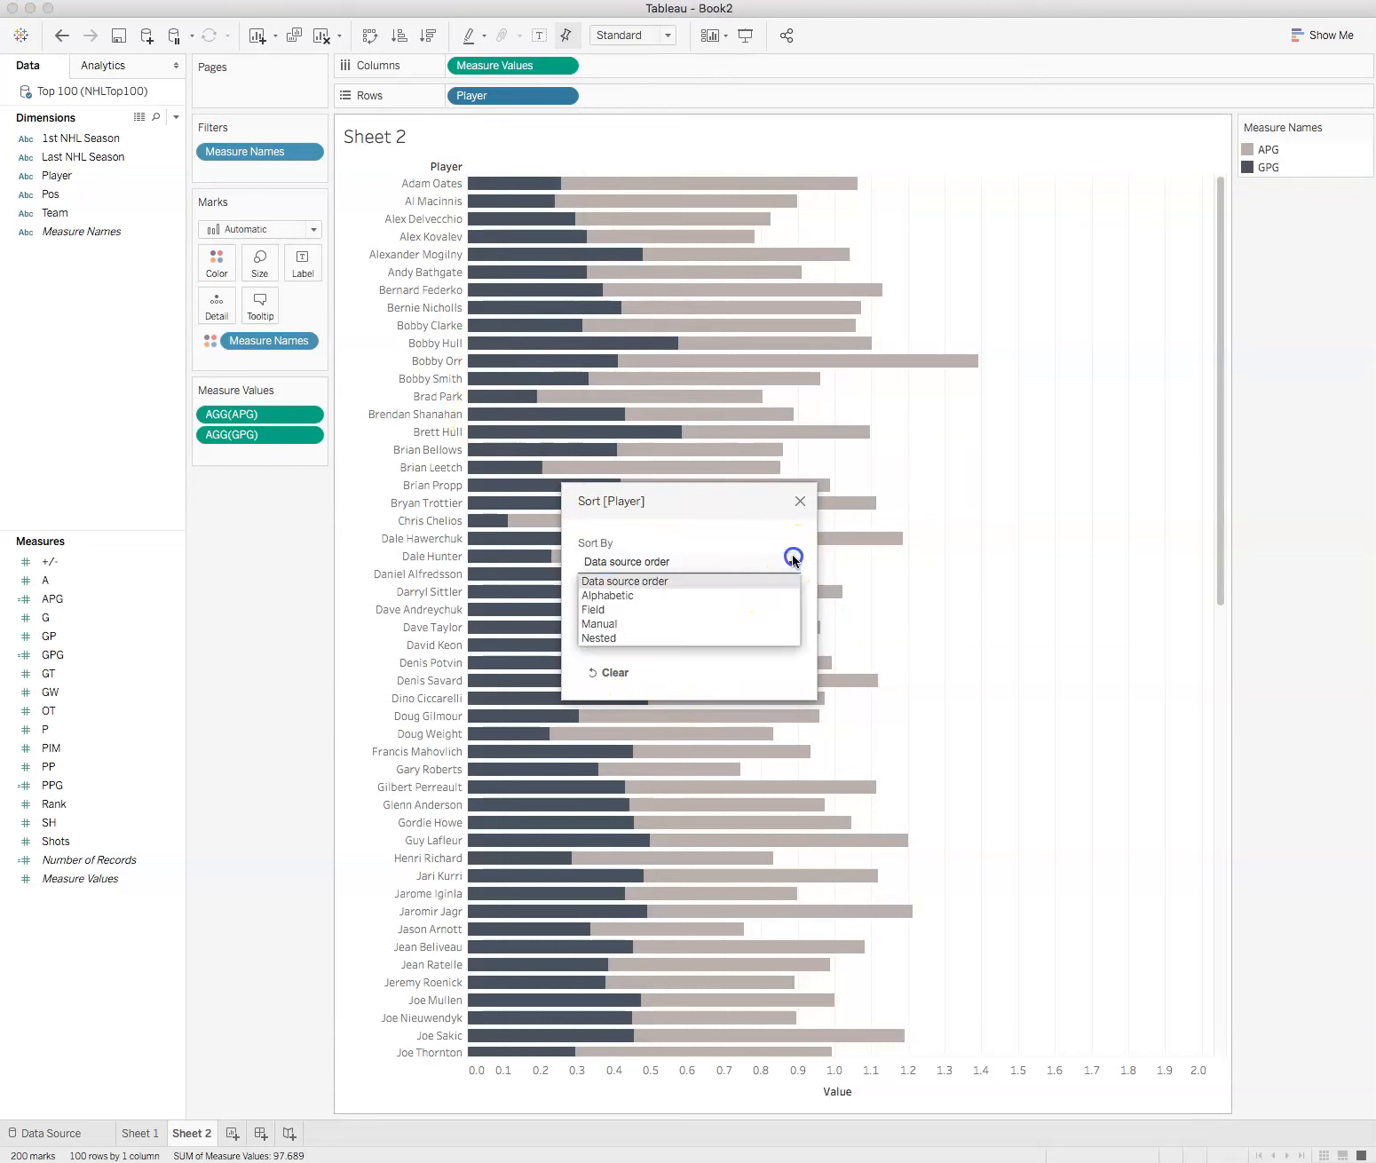
pyautogui.click(793, 559)
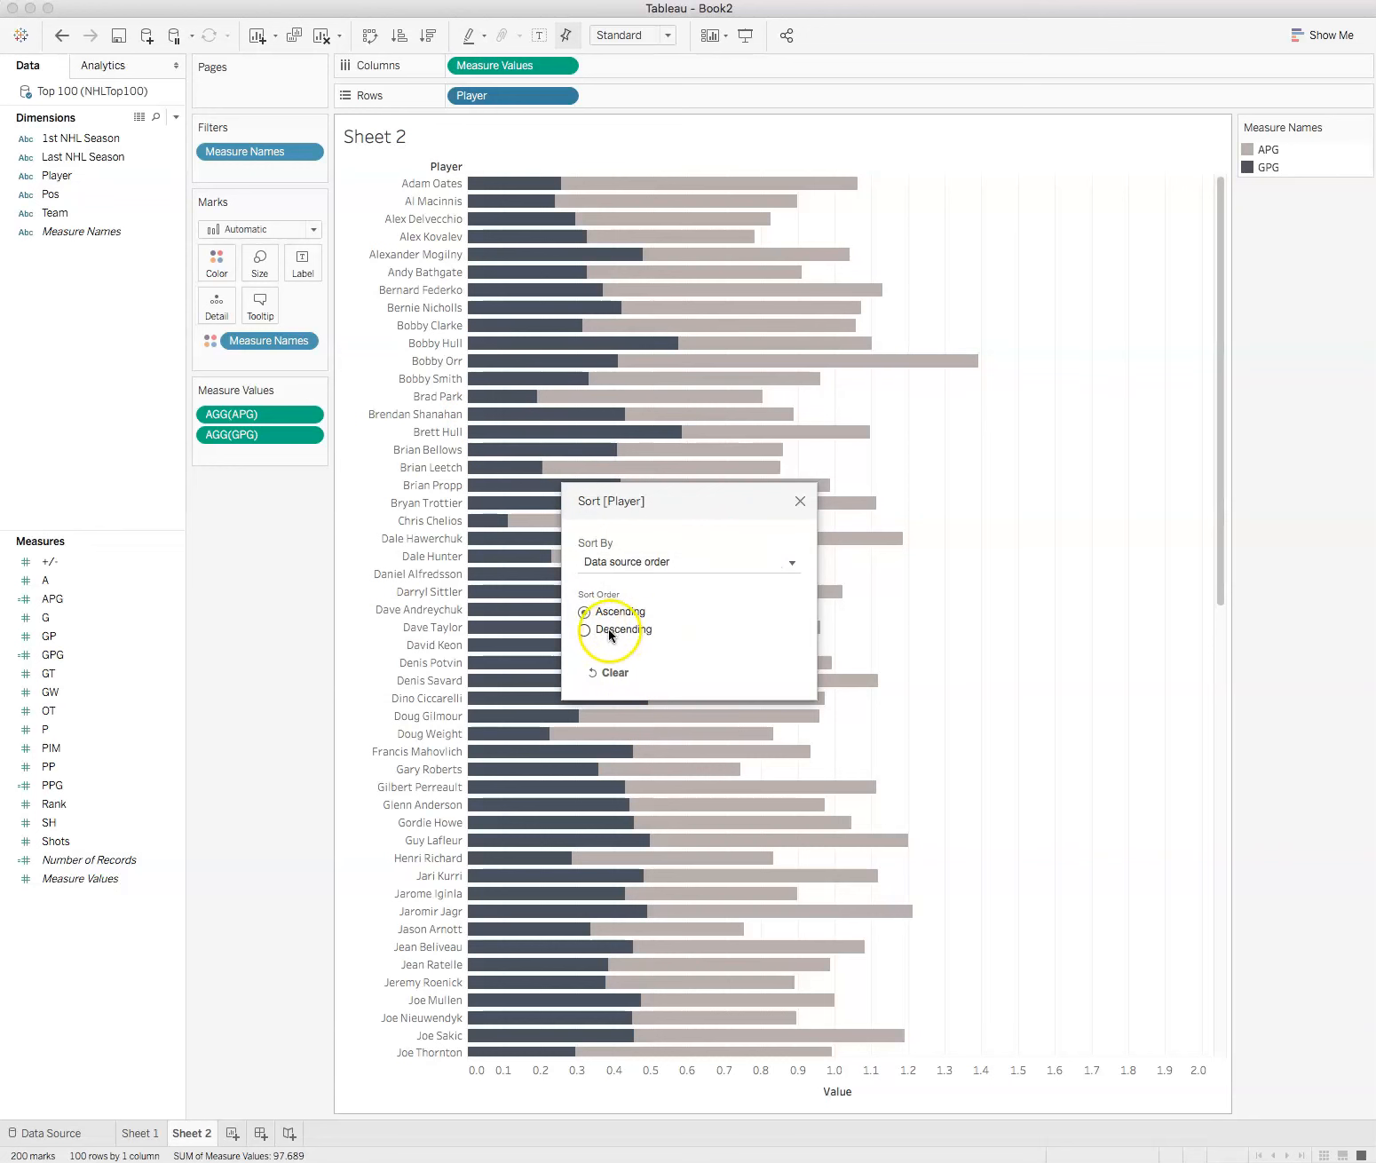
pyautogui.click(584, 629)
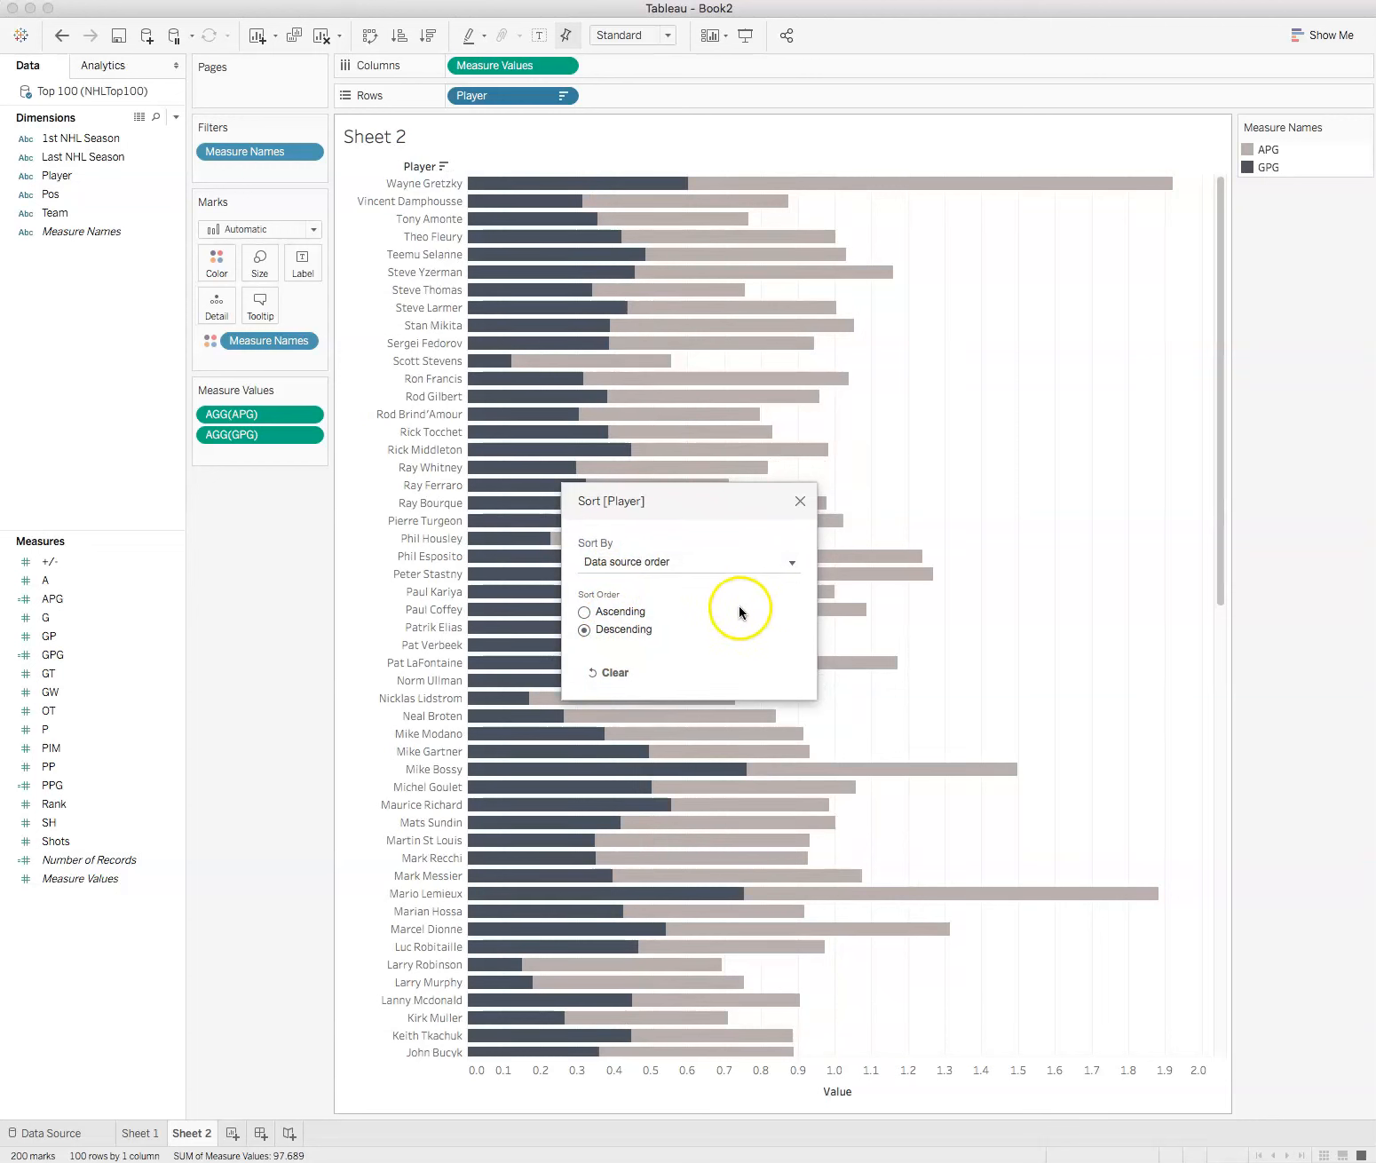
pyautogui.click(793, 562)
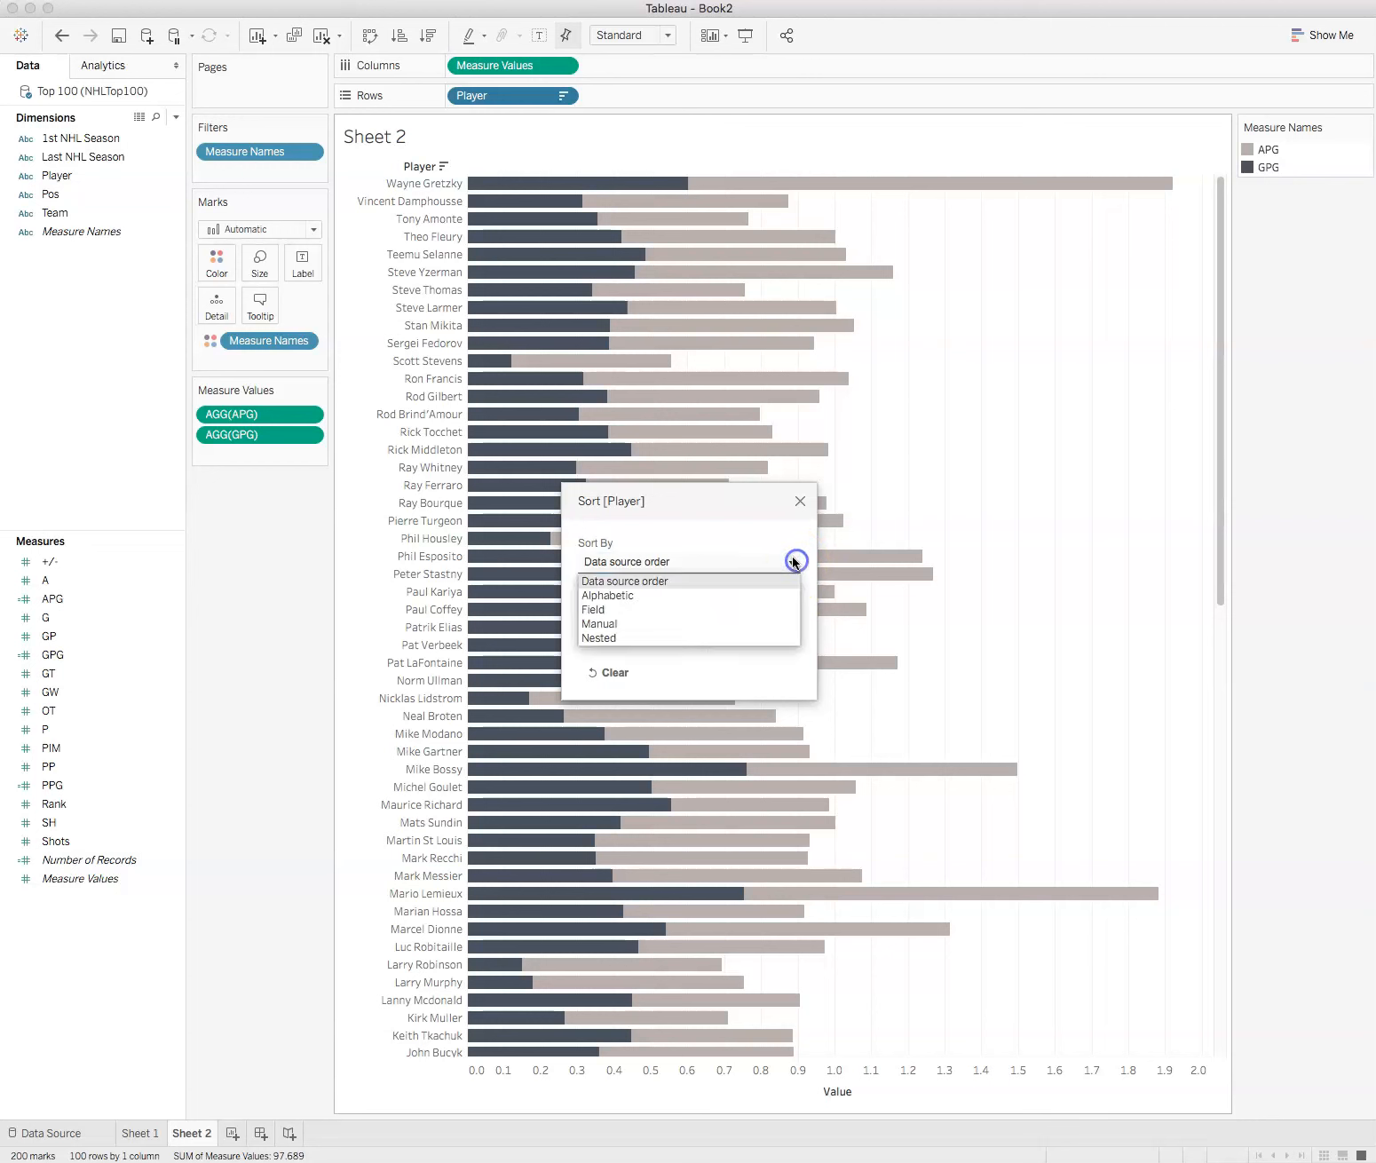
pyautogui.click(656, 610)
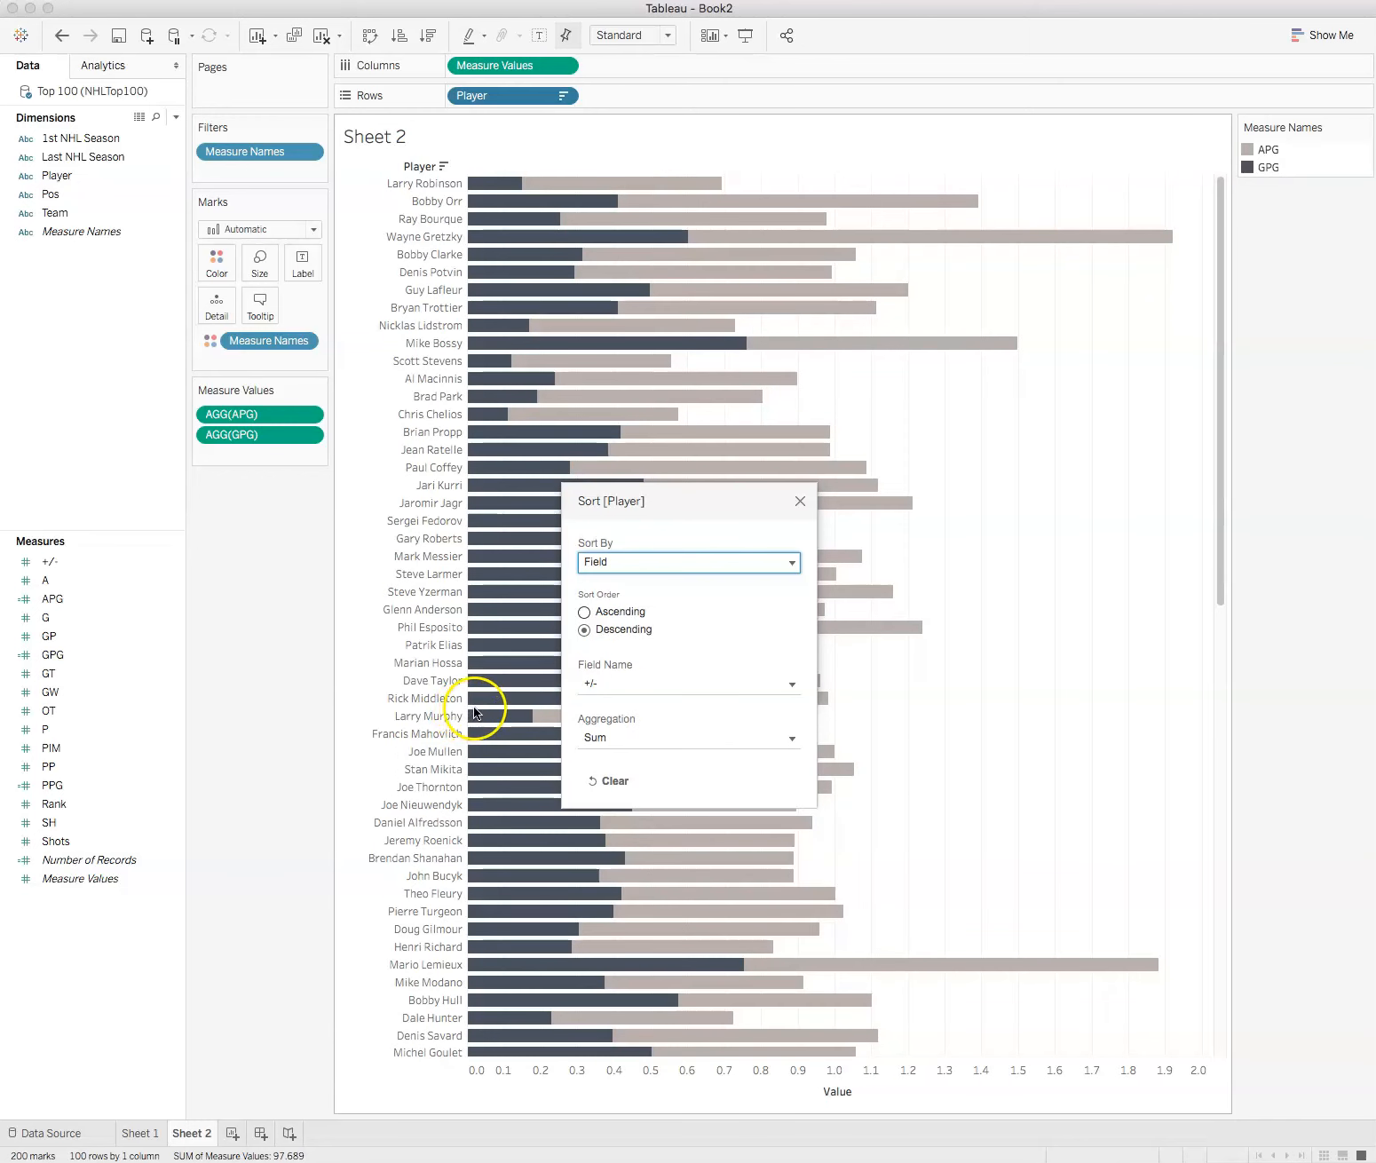
pyautogui.click(792, 683)
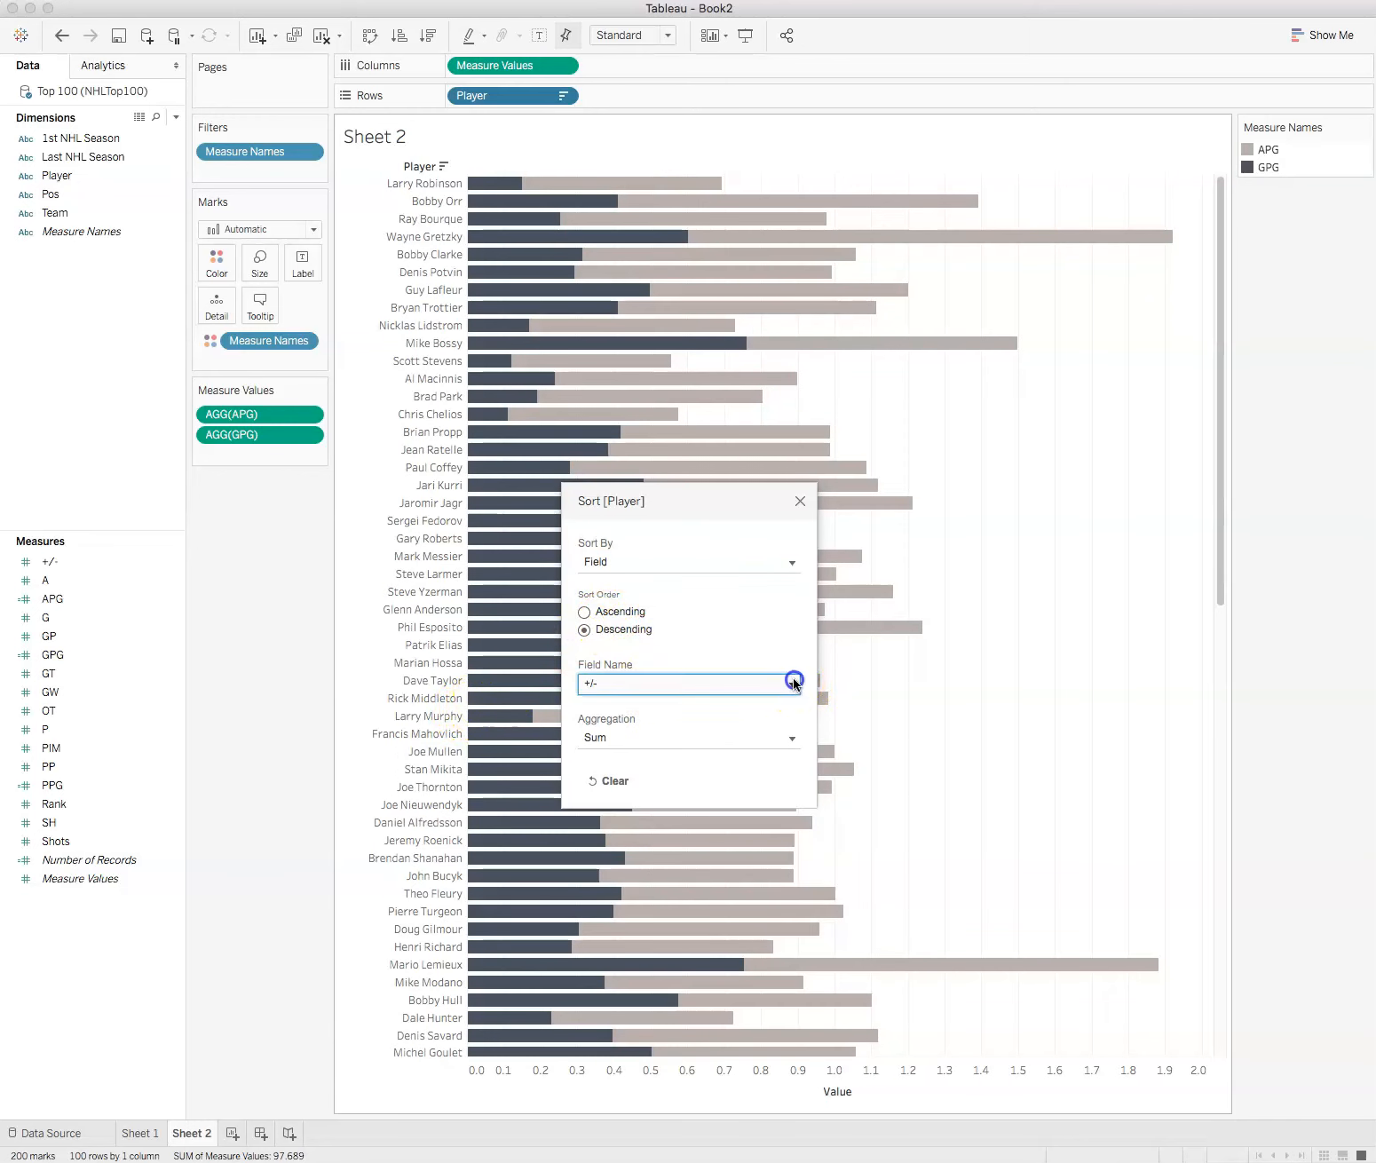
pyautogui.click(787, 684)
pyautogui.click(778, 562)
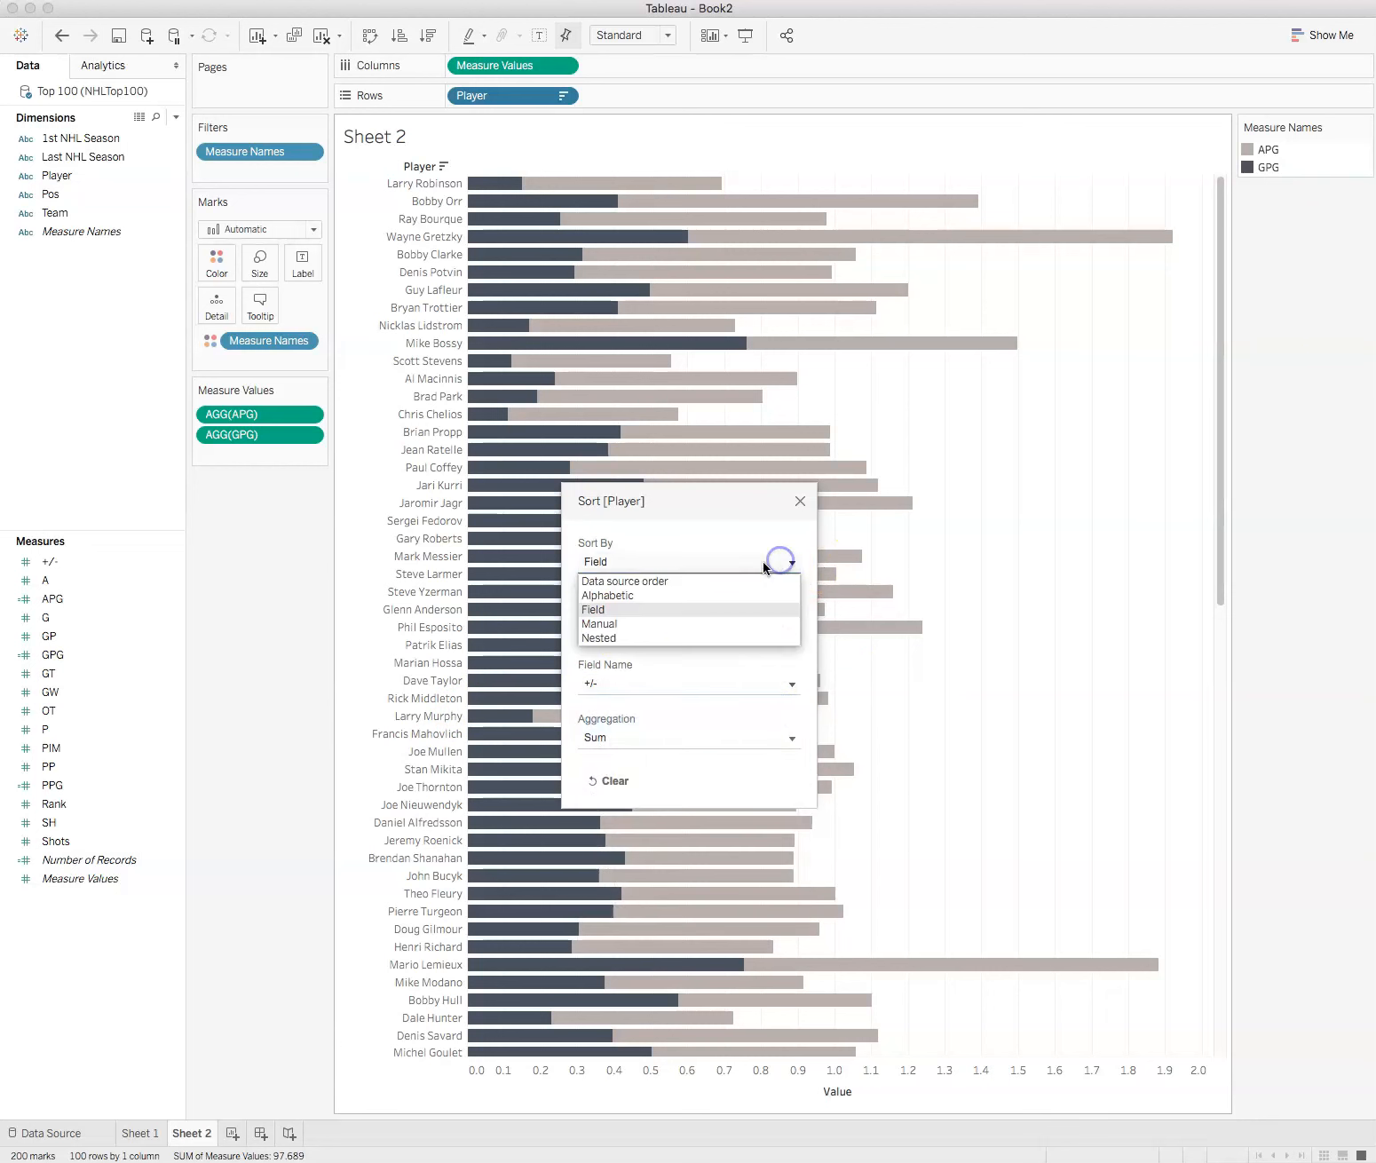
pyautogui.click(624, 582)
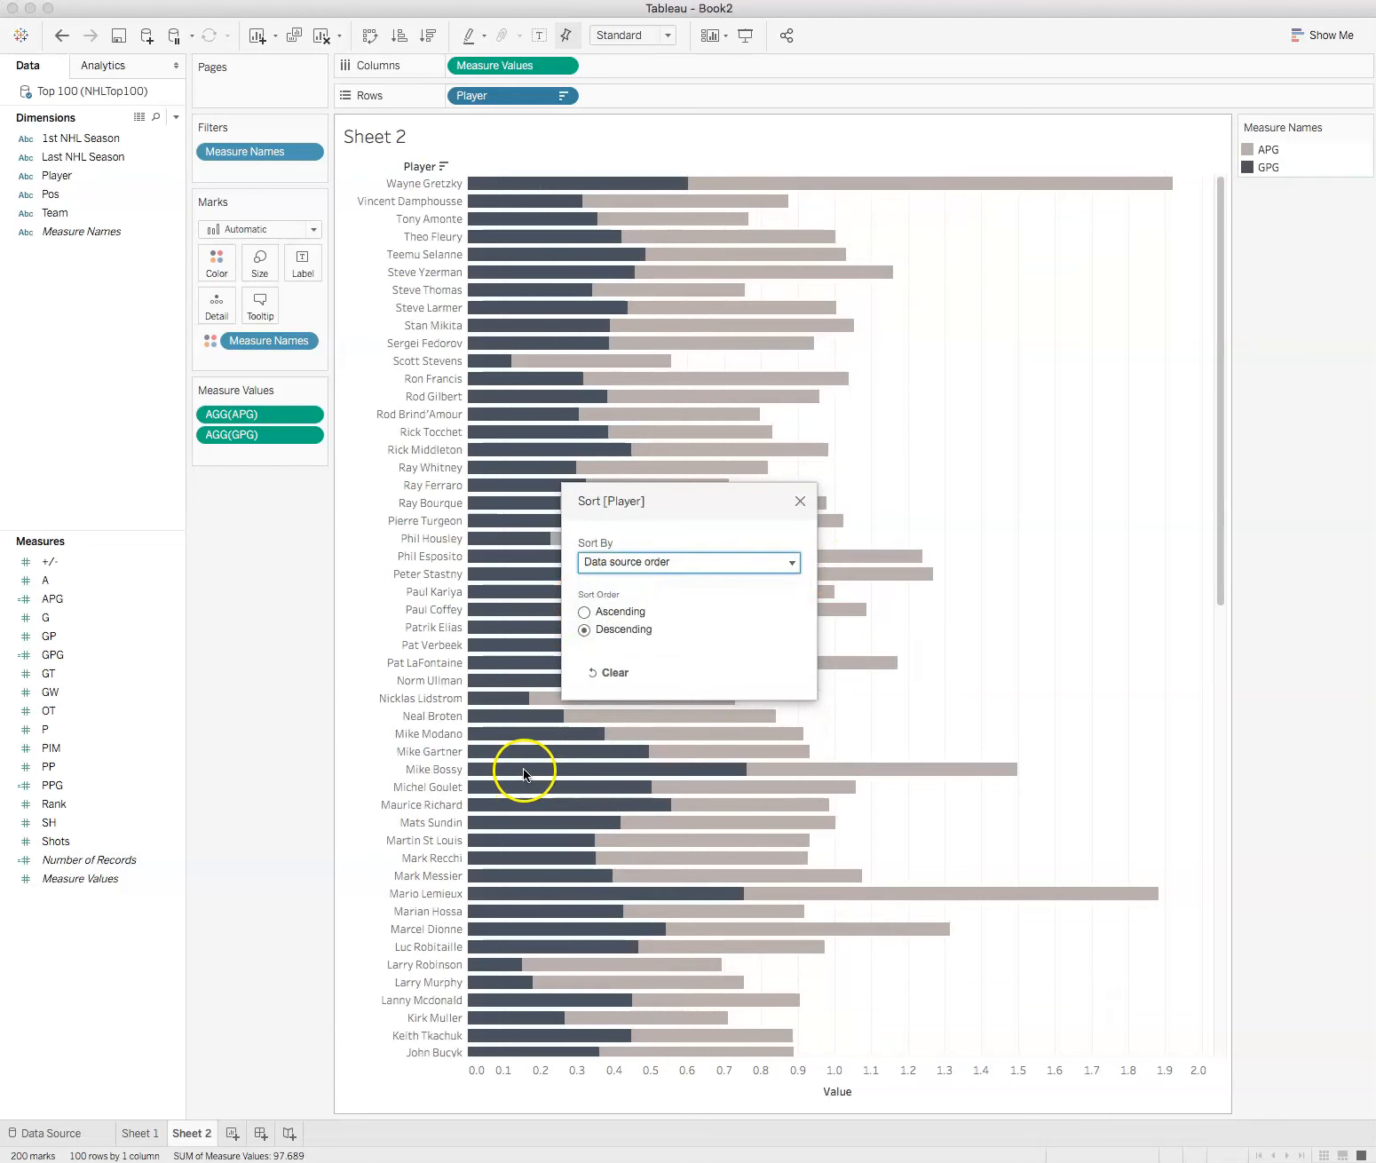
# Step: Sort the Player rows by the PPG field in descending order
pyautogui.click(792, 562)
pyautogui.click(593, 609)
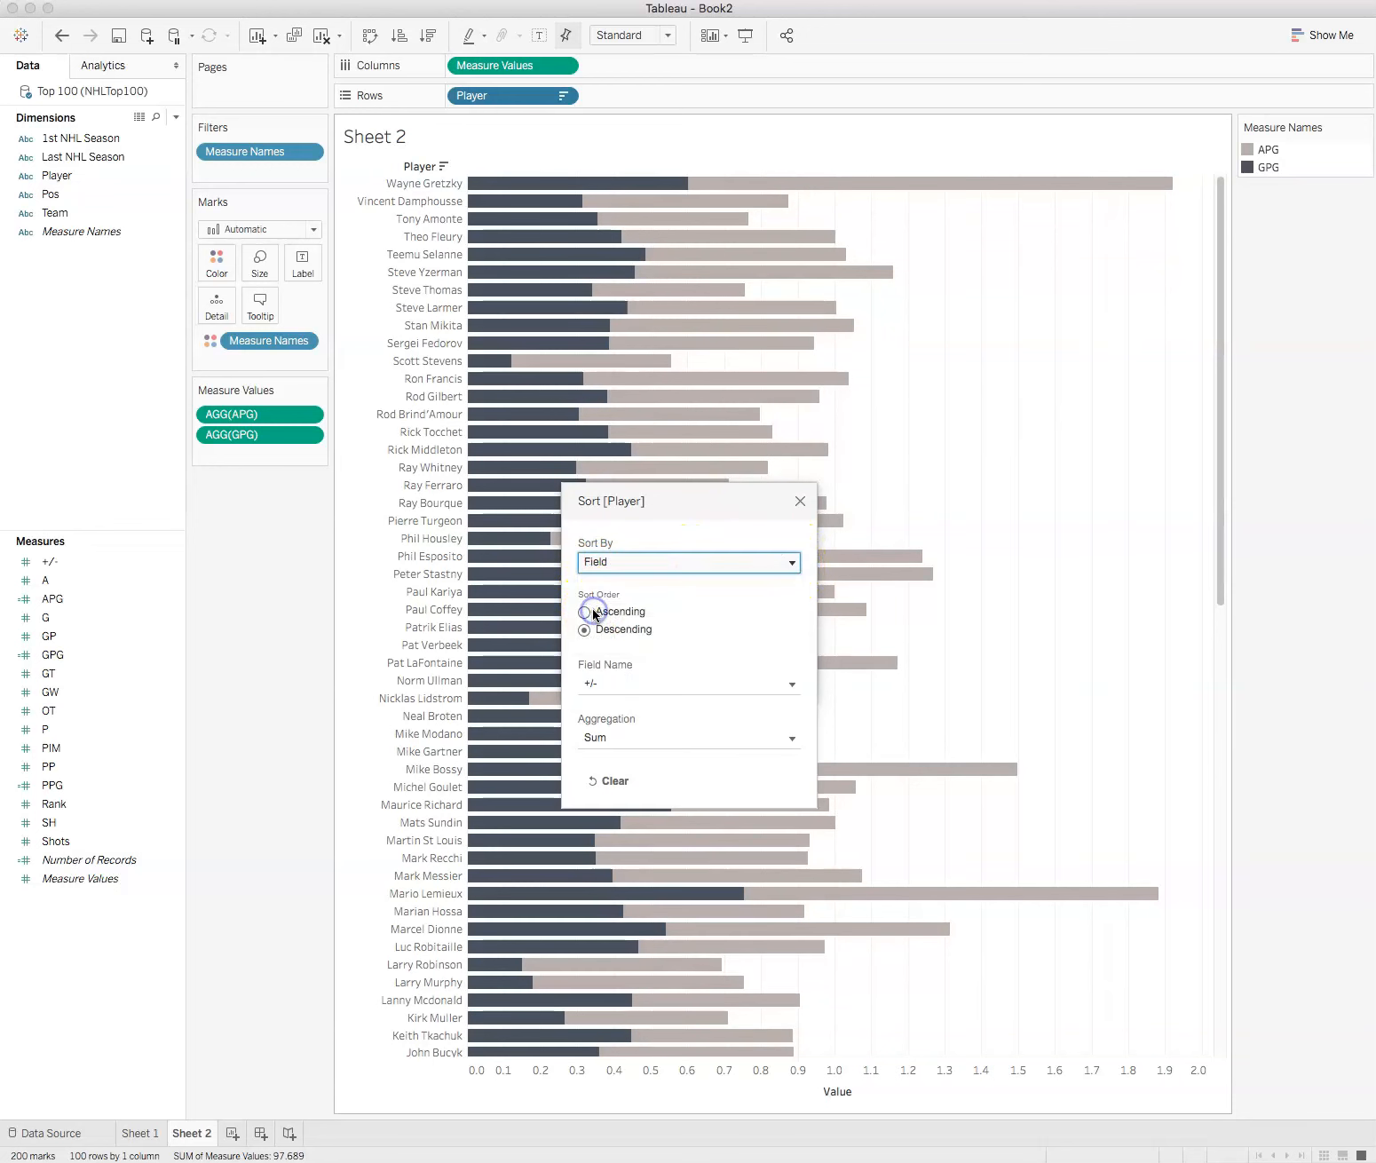
pyautogui.click(615, 692)
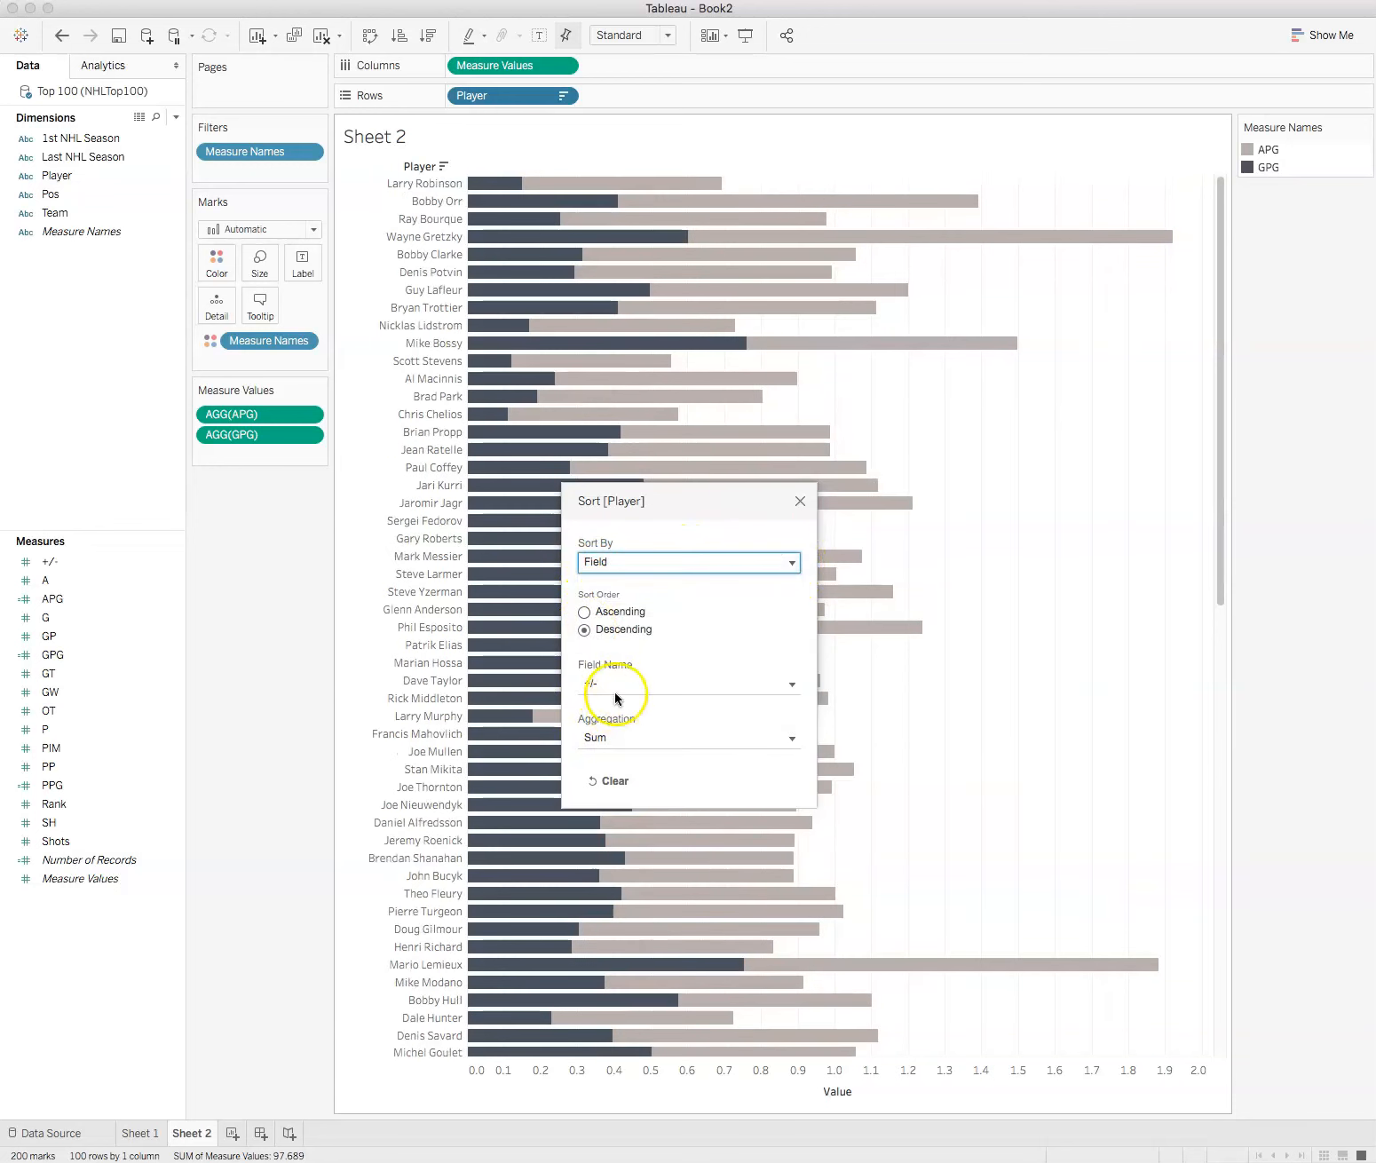
pyautogui.click(792, 684)
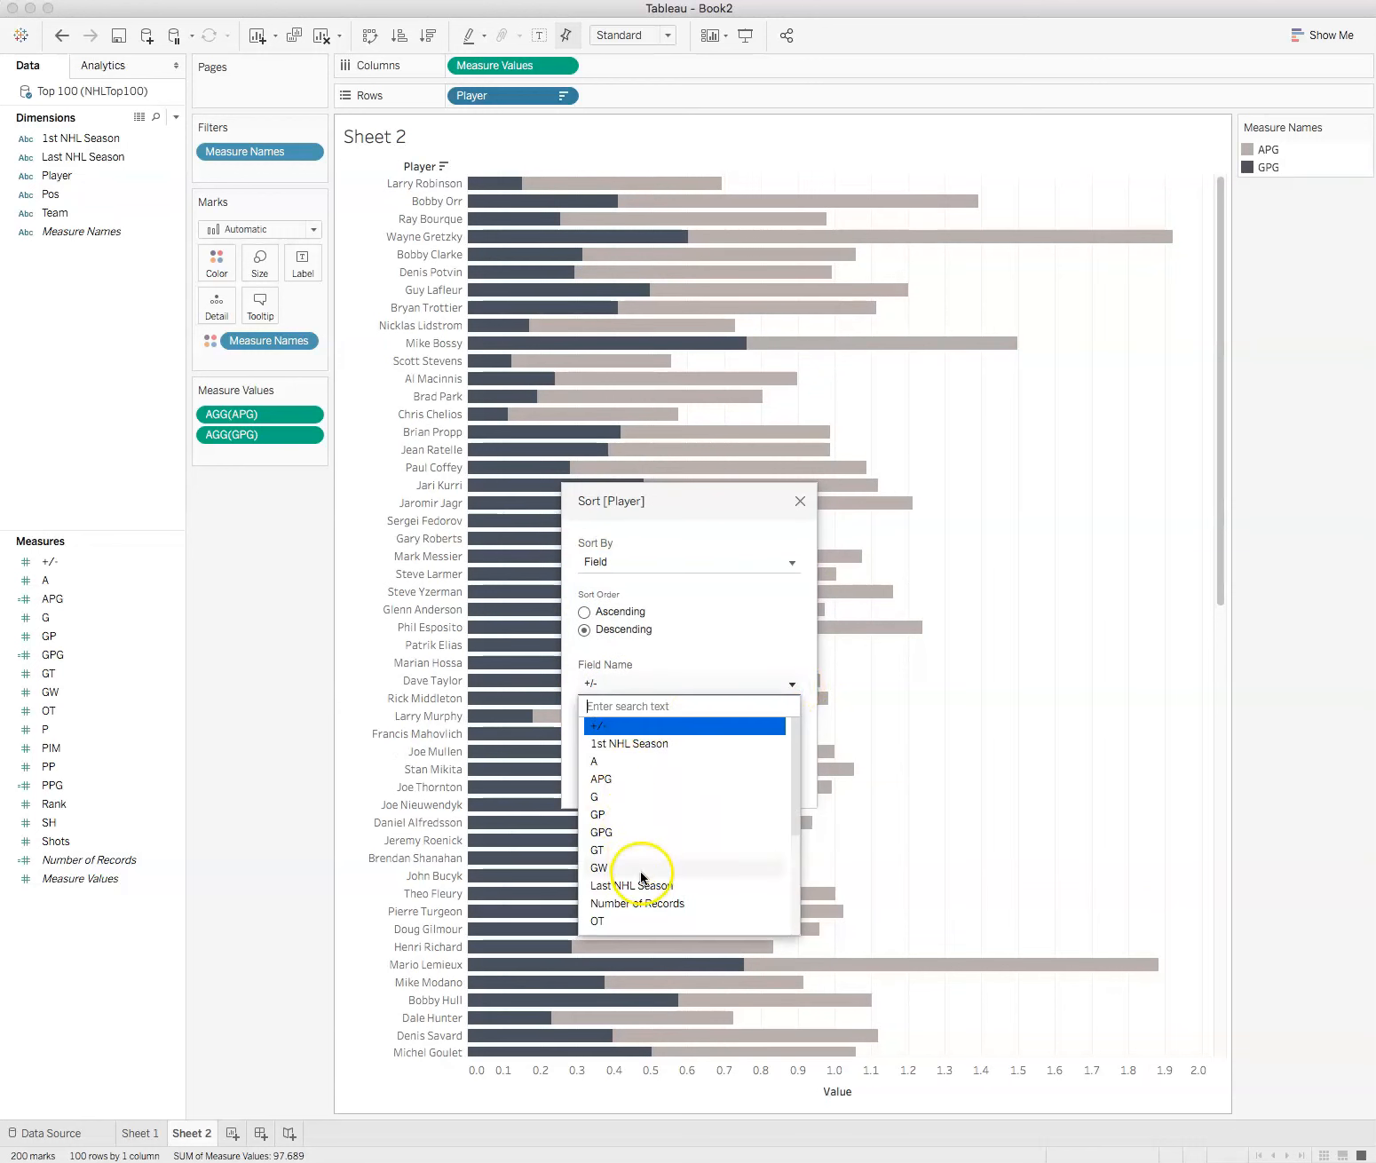
pyautogui.scroll(-5, 642, 868)
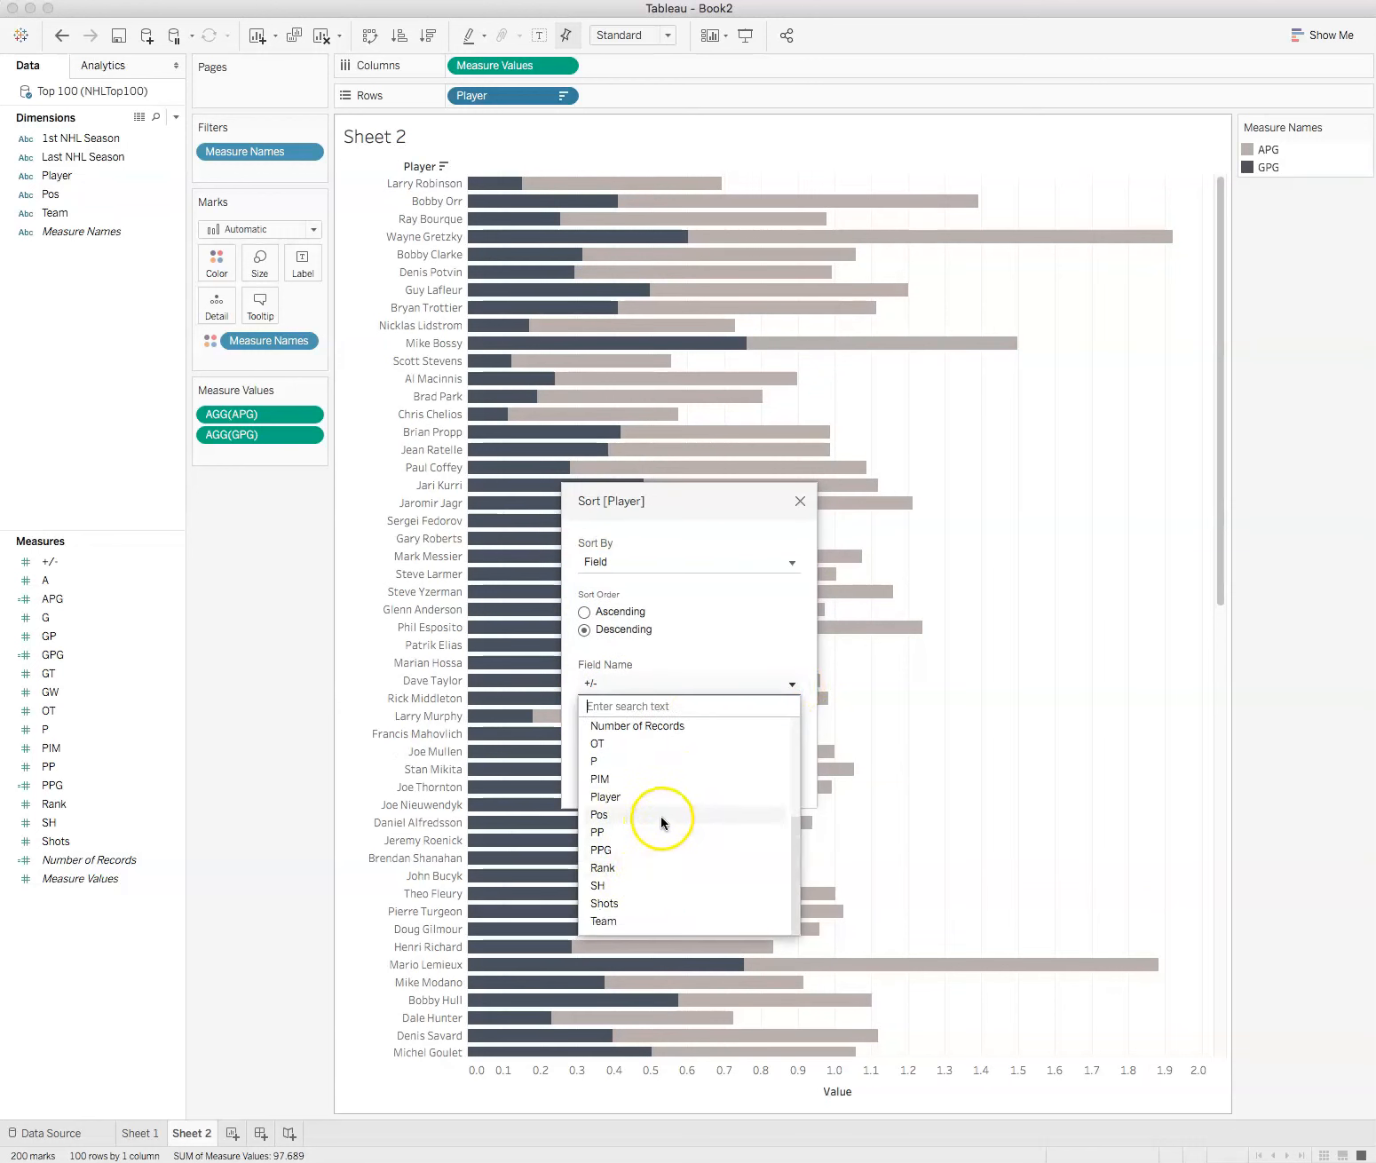
pyautogui.scroll(5, 661, 818)
pyautogui.scroll(-5, 661, 810)
pyautogui.click(659, 851)
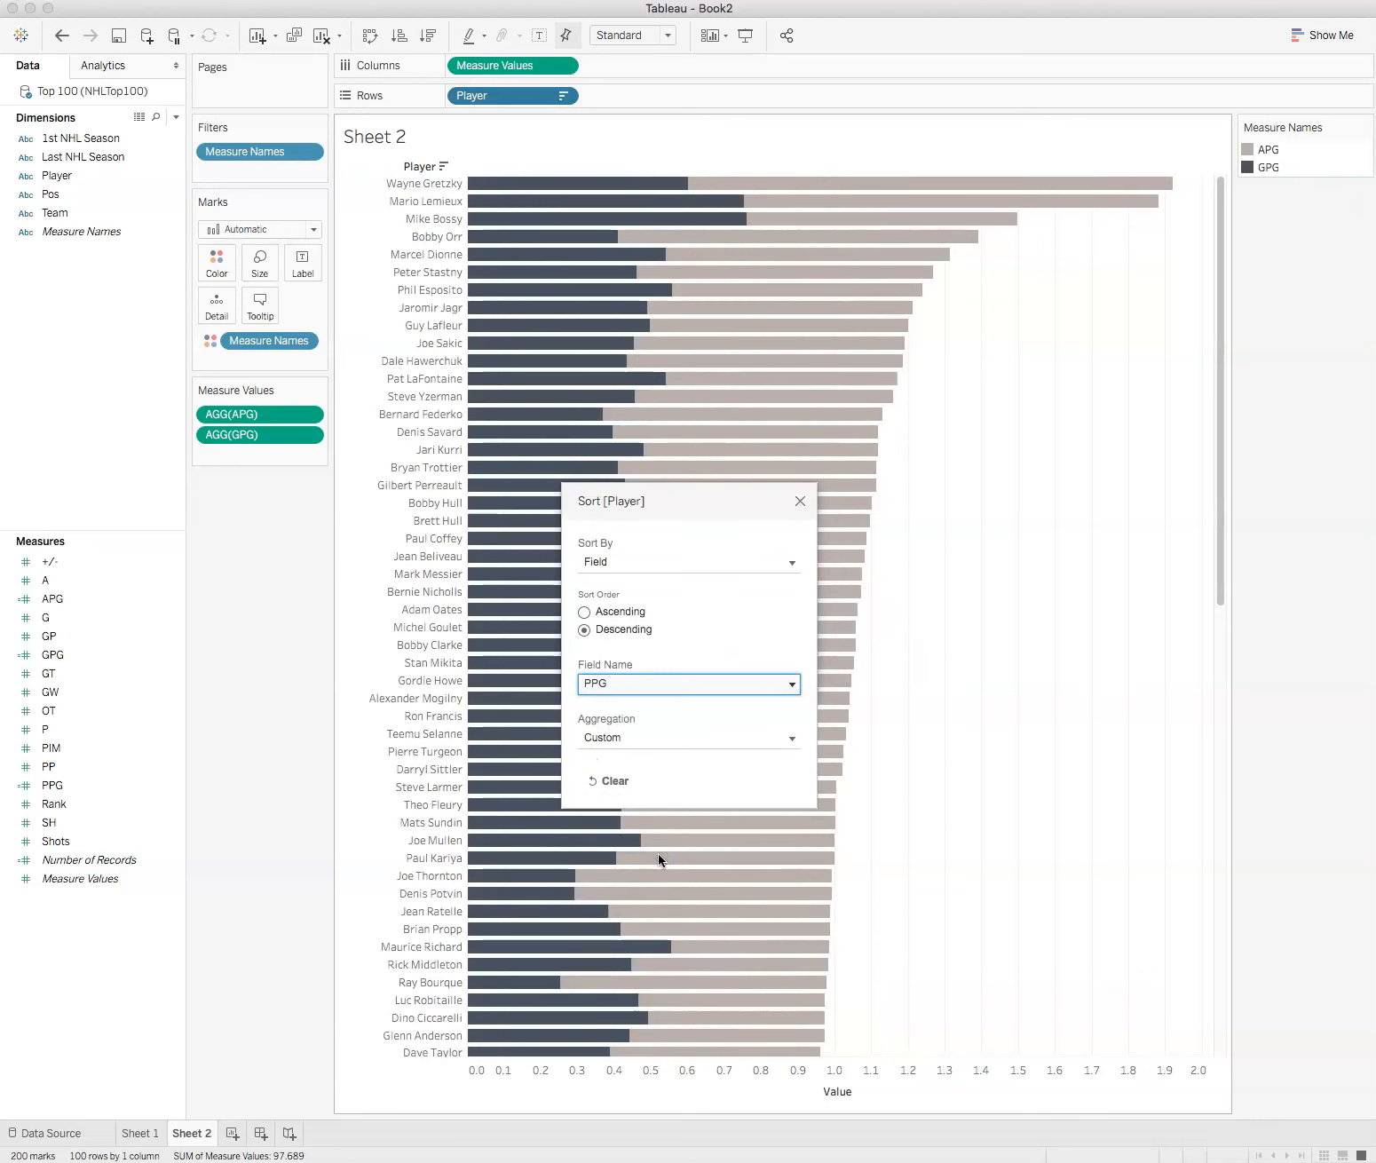
pyautogui.click(798, 499)
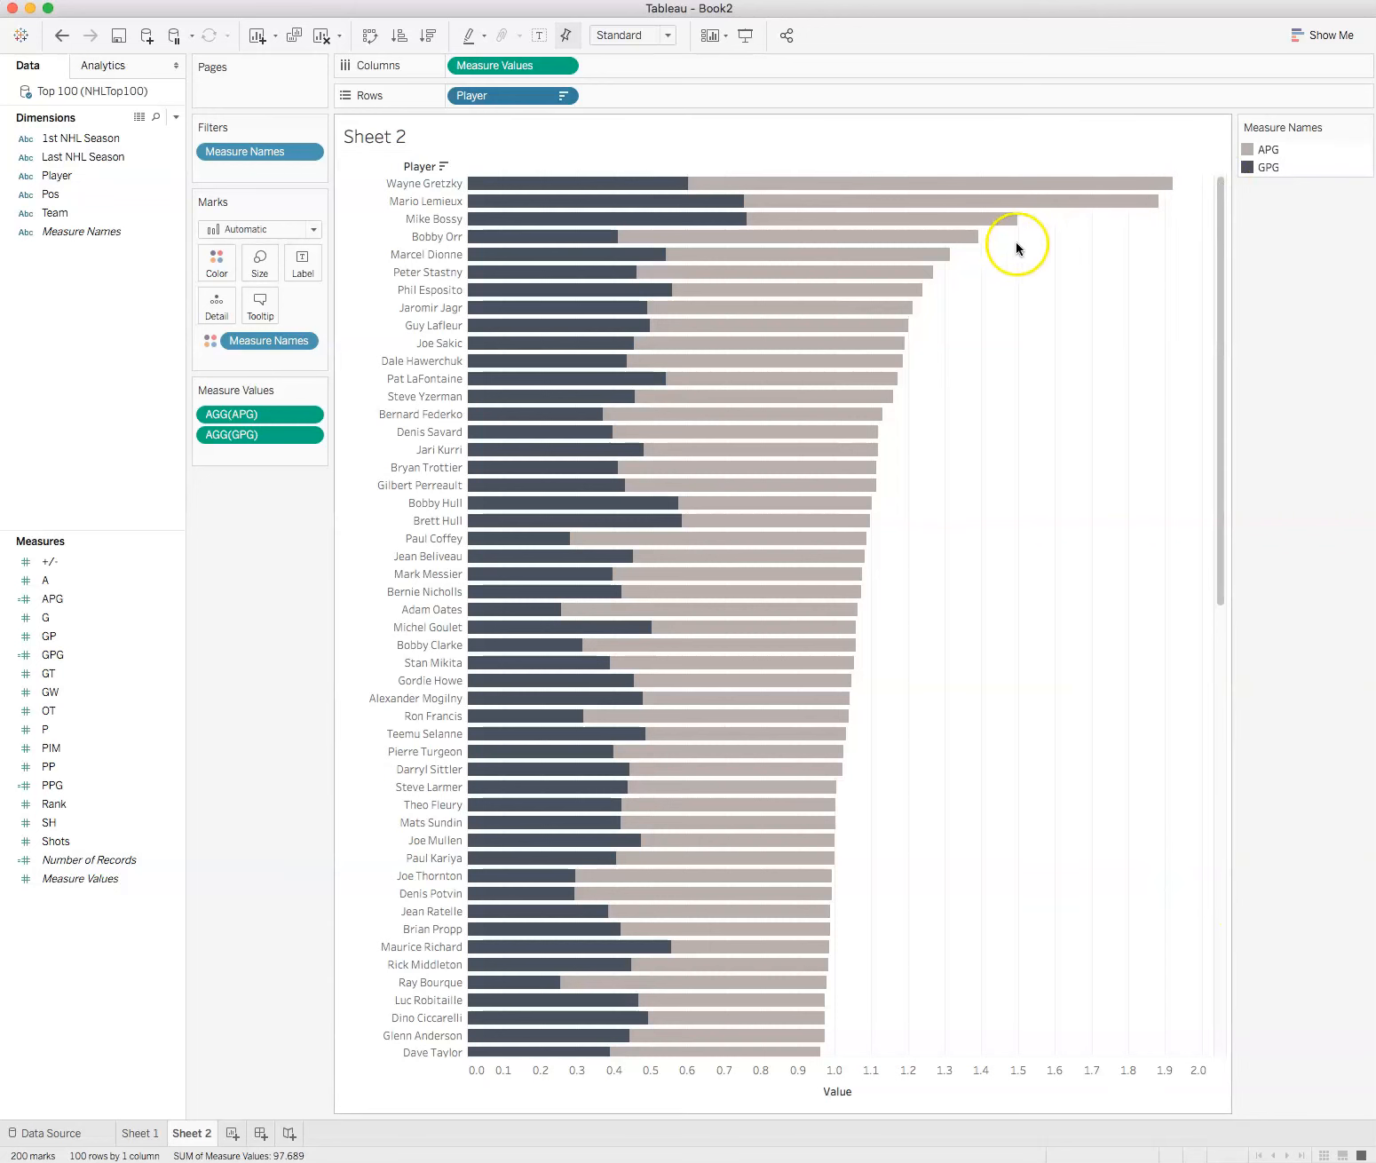
# Step: Review the scatter plot with the logo background on Sheet 1 and return to Sheet 2
pyautogui.moveTo(920, 15); pyautogui.dragTo(938, 8)
pyautogui.click(158, 1132)
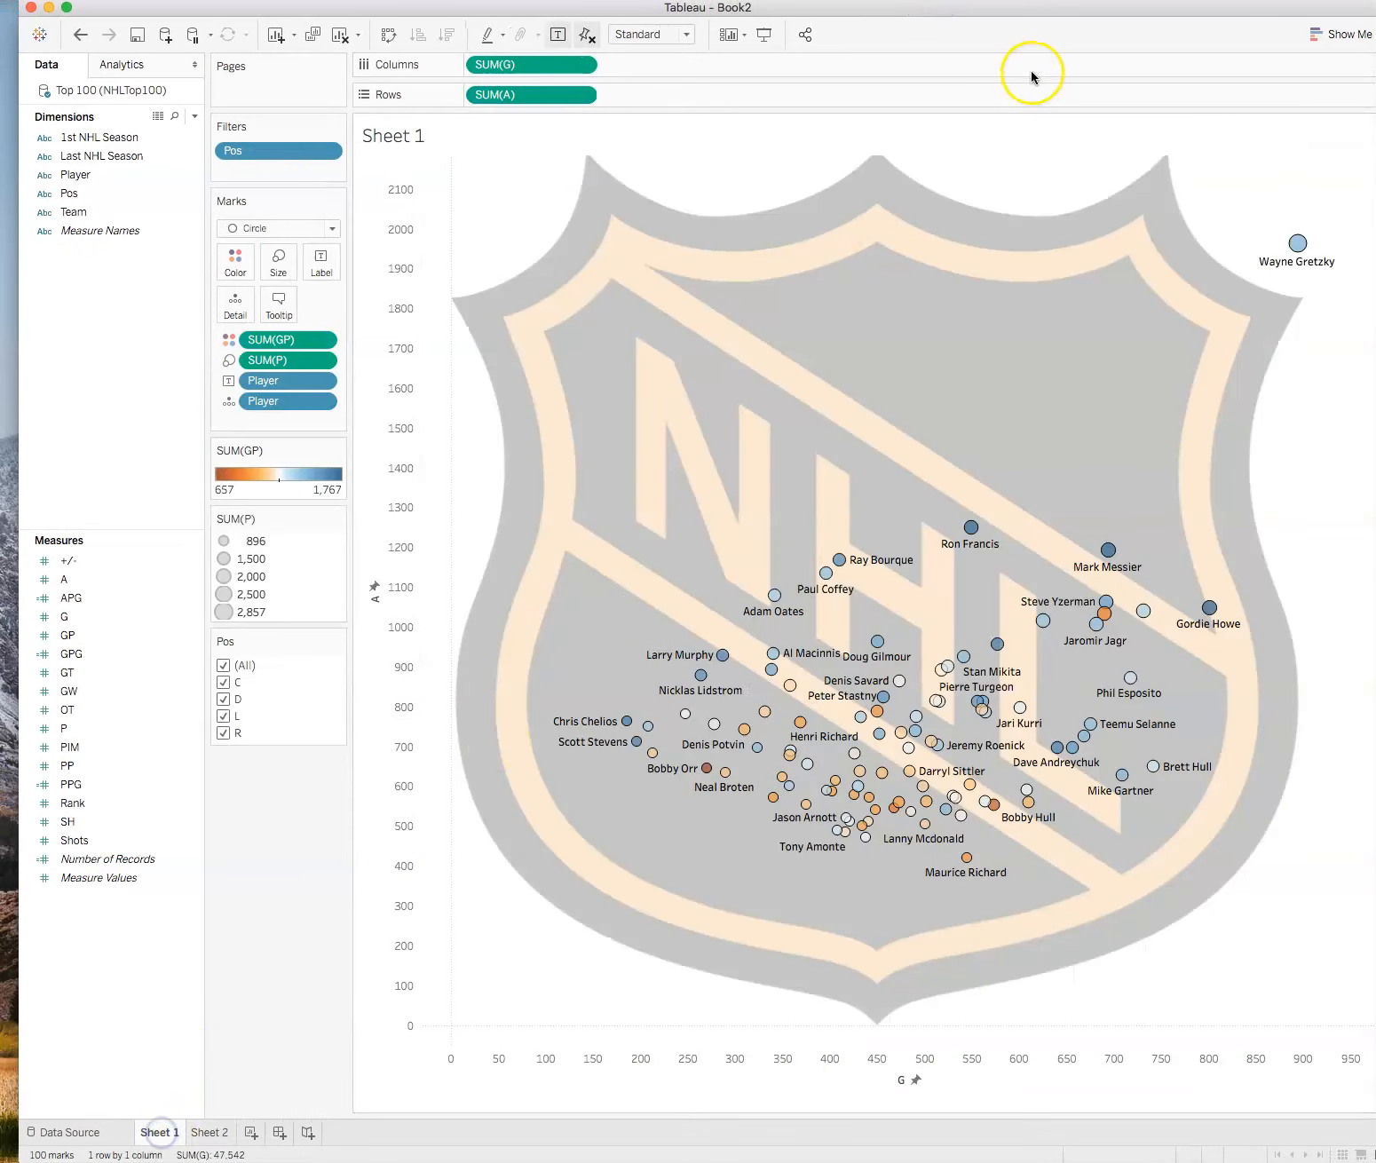
pyautogui.moveTo(1298, 244)
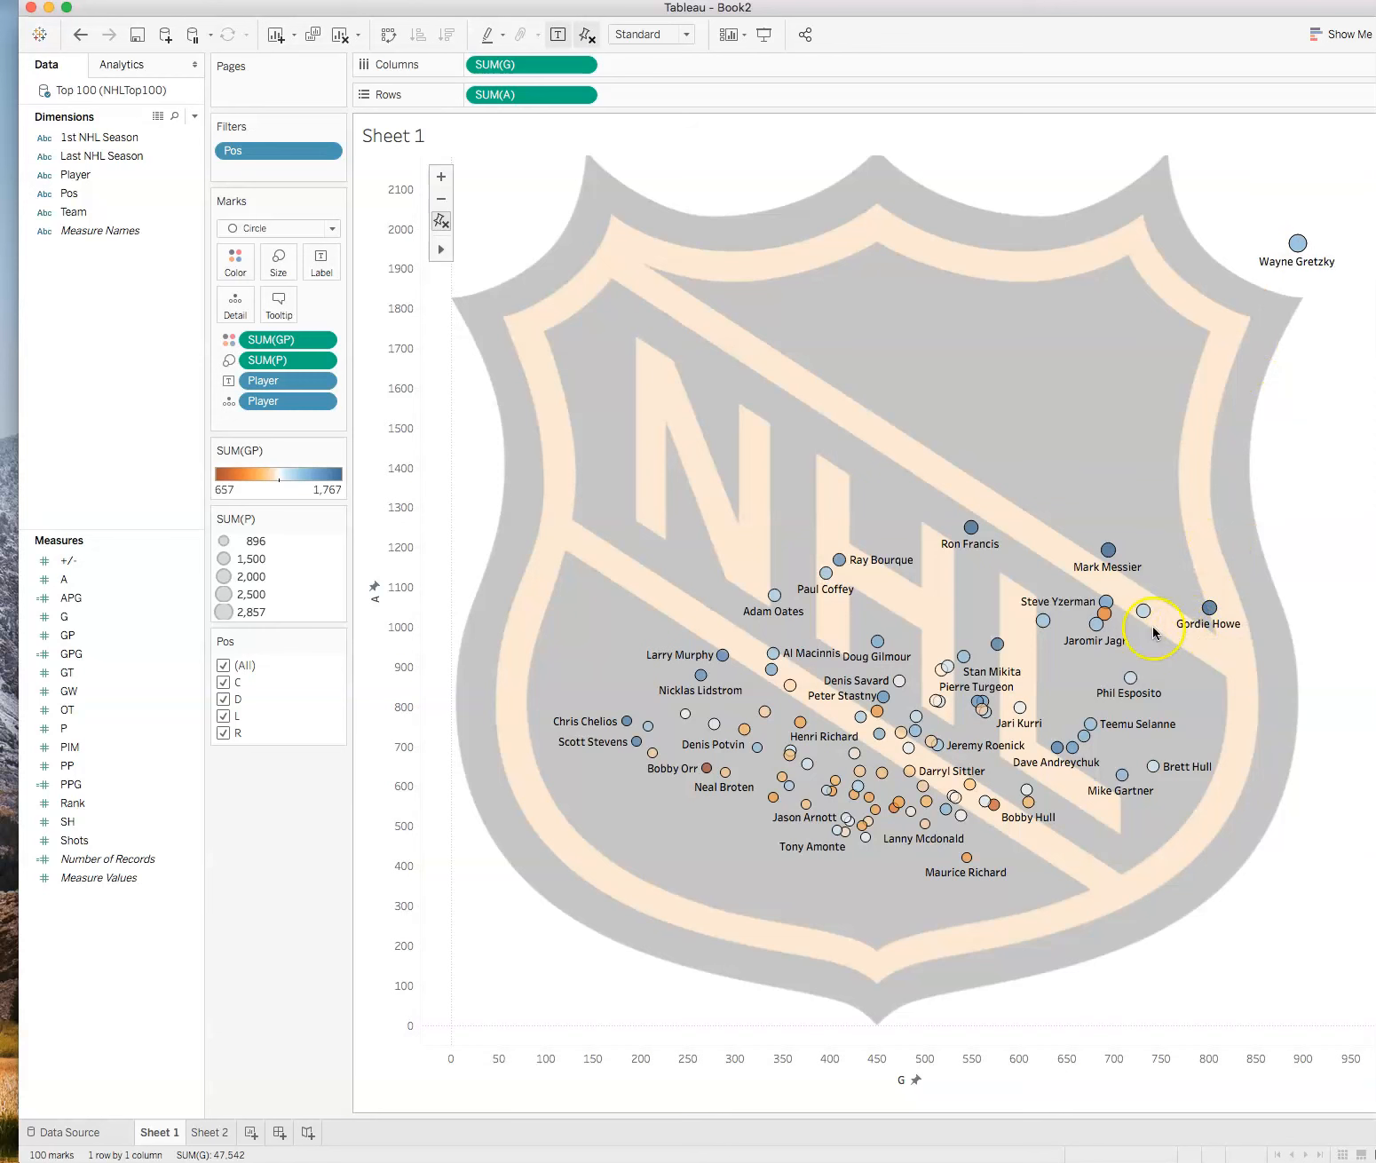
pyautogui.click(210, 1133)
pyautogui.moveTo(954, 9); pyautogui.dragTo(939, 15)
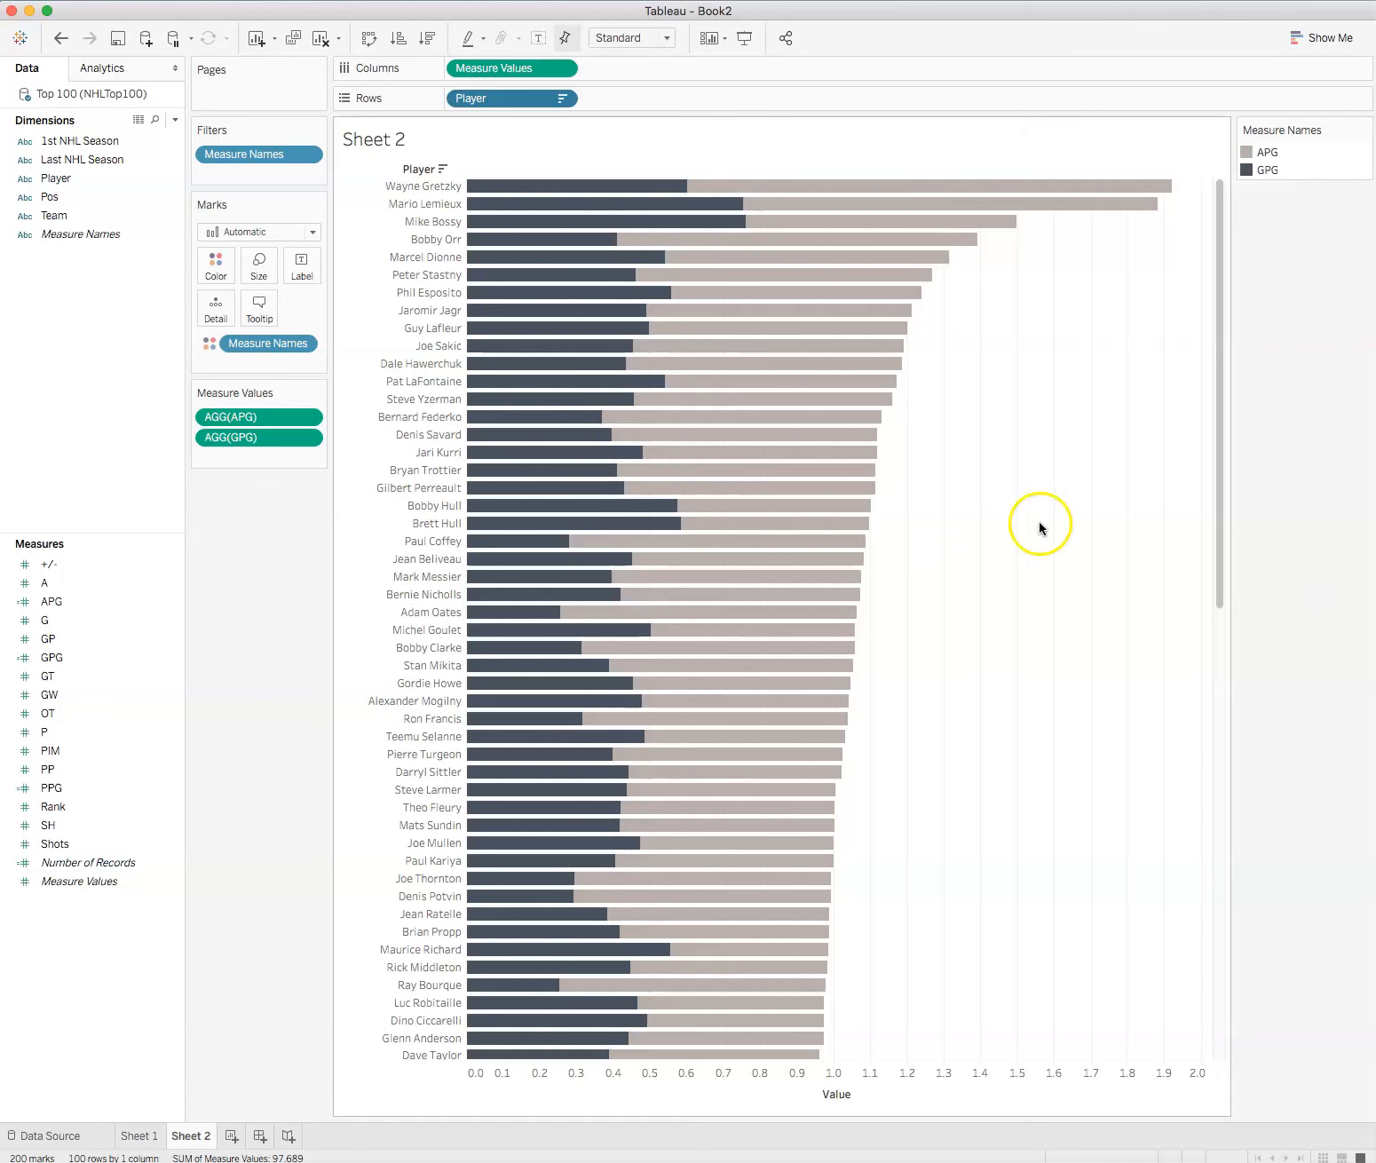
# Step: Try the Circle mark type on Sheet 2 and set the marks to Shape
pyautogui.click(307, 233)
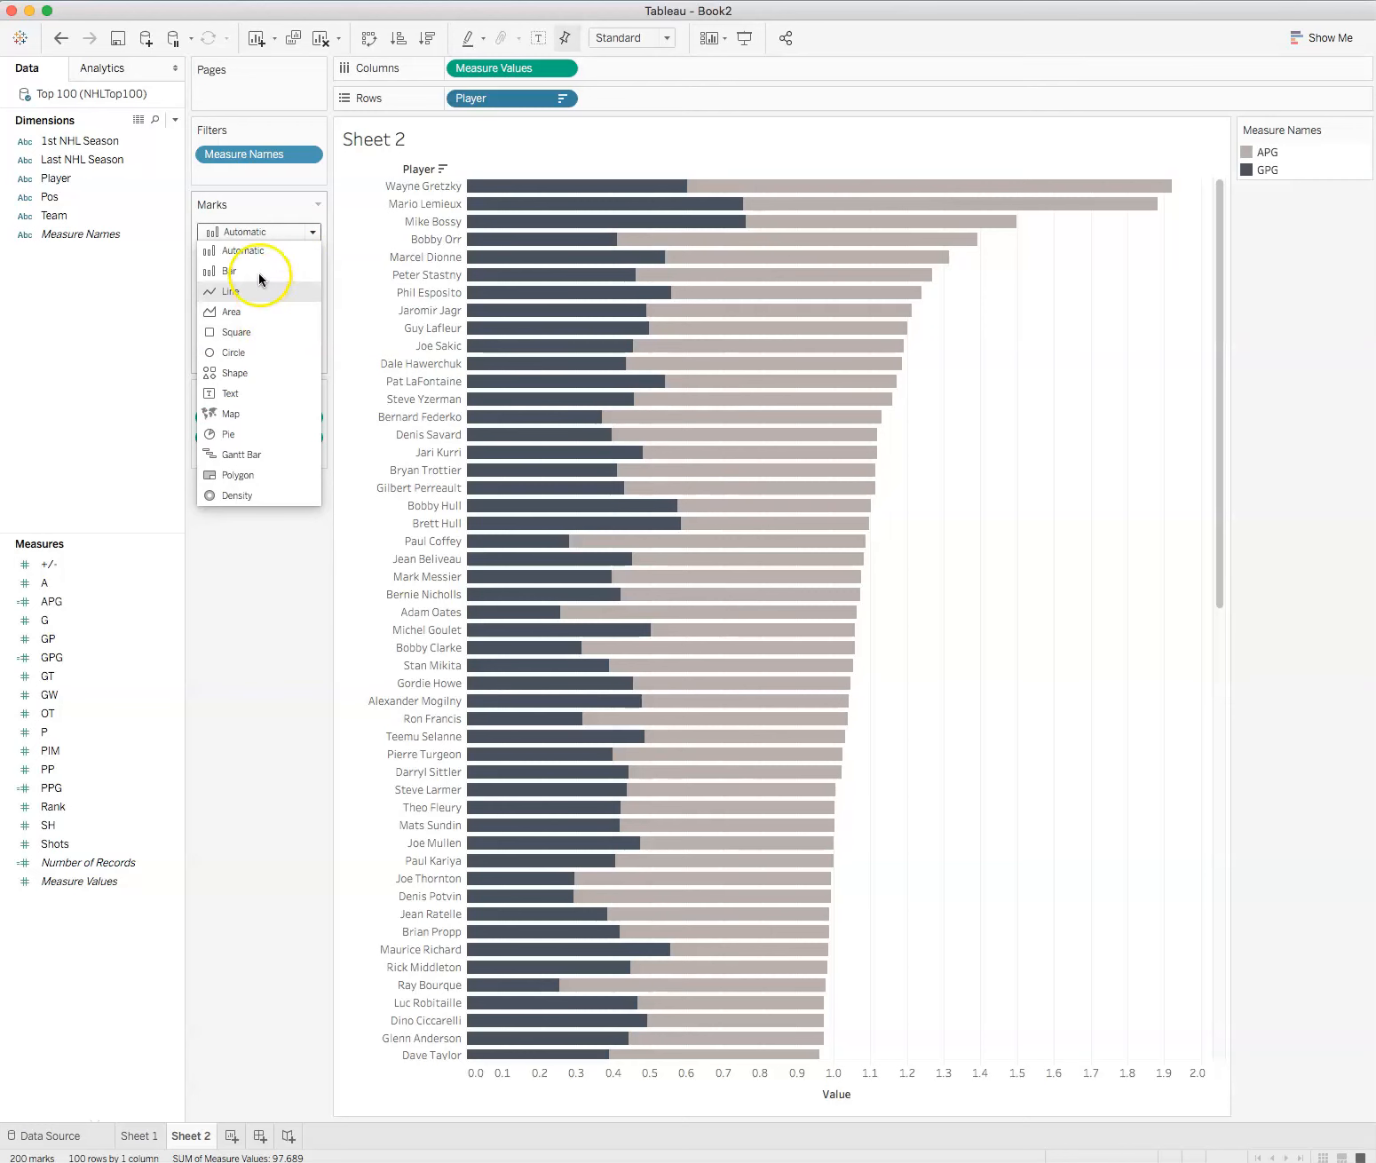
pyautogui.click(263, 350)
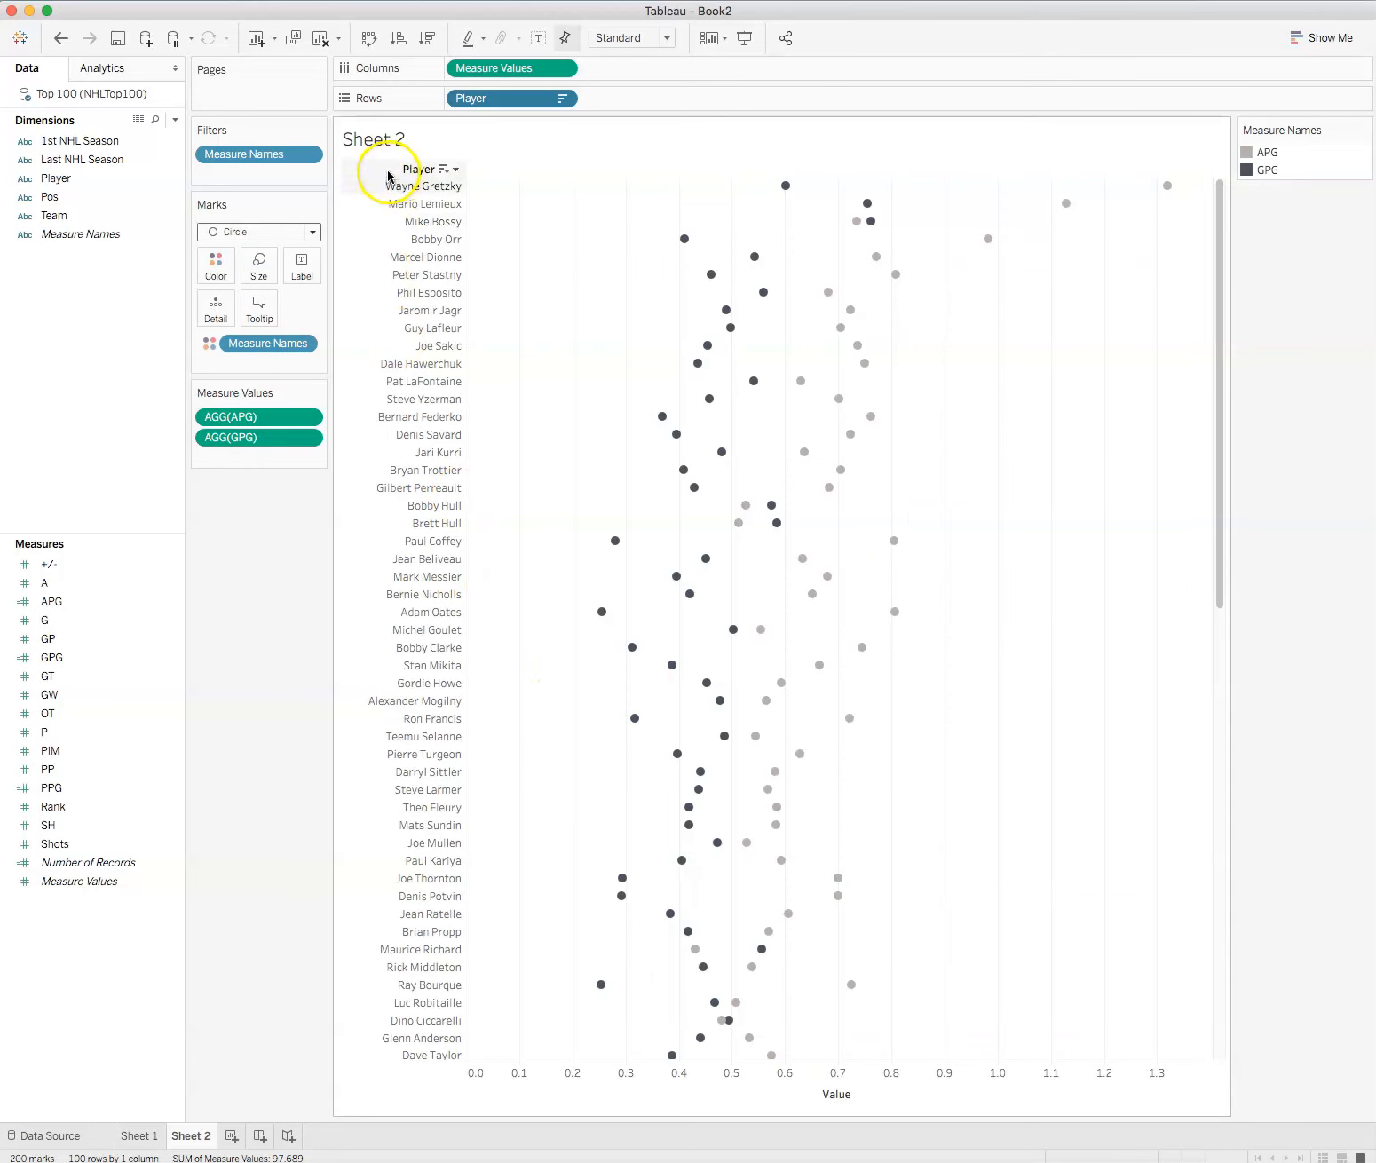
pyautogui.click(312, 231)
pyautogui.click(258, 374)
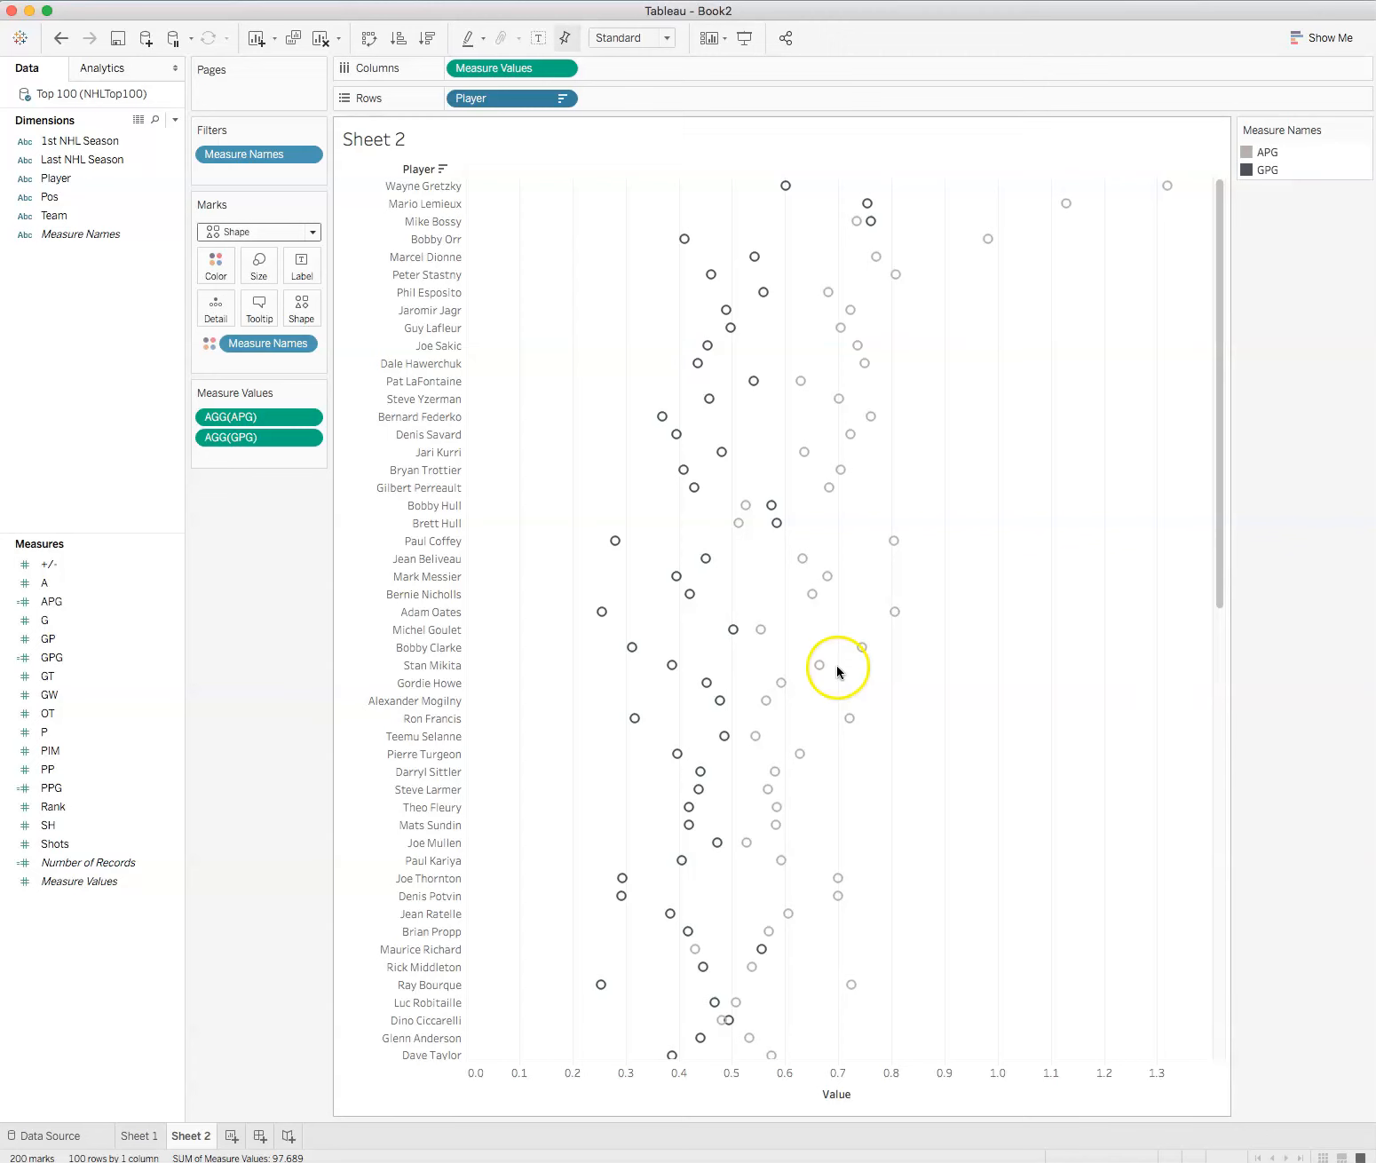
pyautogui.rightClick(21, 348)
pyautogui.click(304, 645)
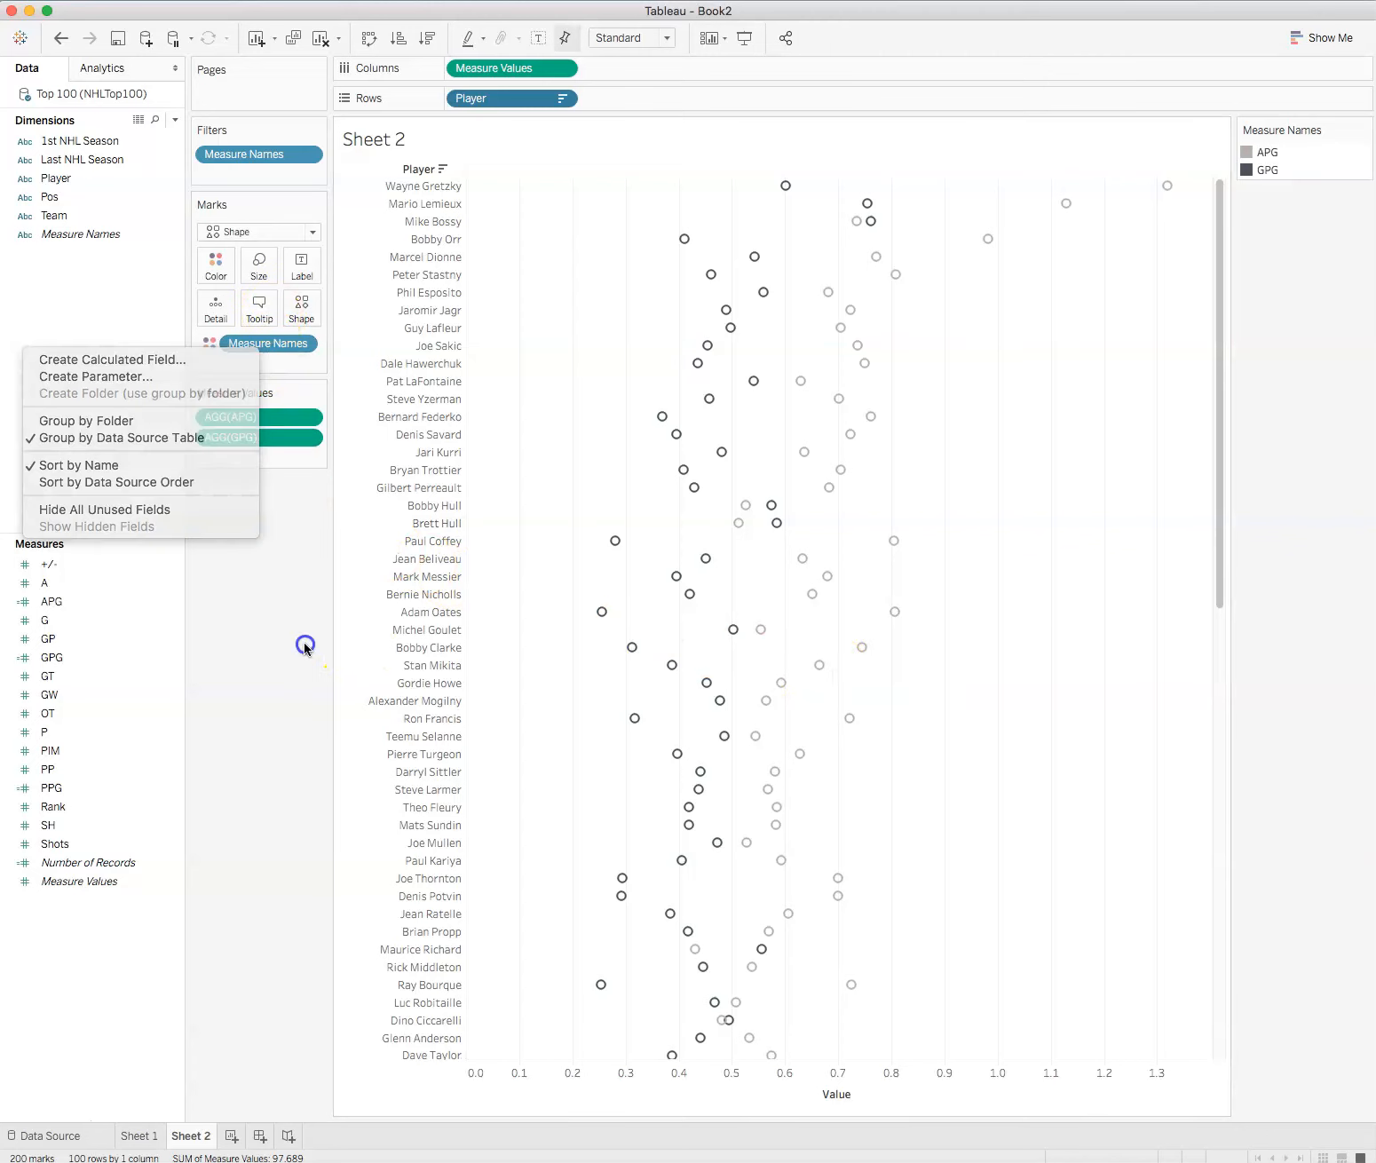
# Step: Set the sheet's Row Divider and Column Divider levels to their maximum in the border formatting
pyautogui.rightClick(530, 406)
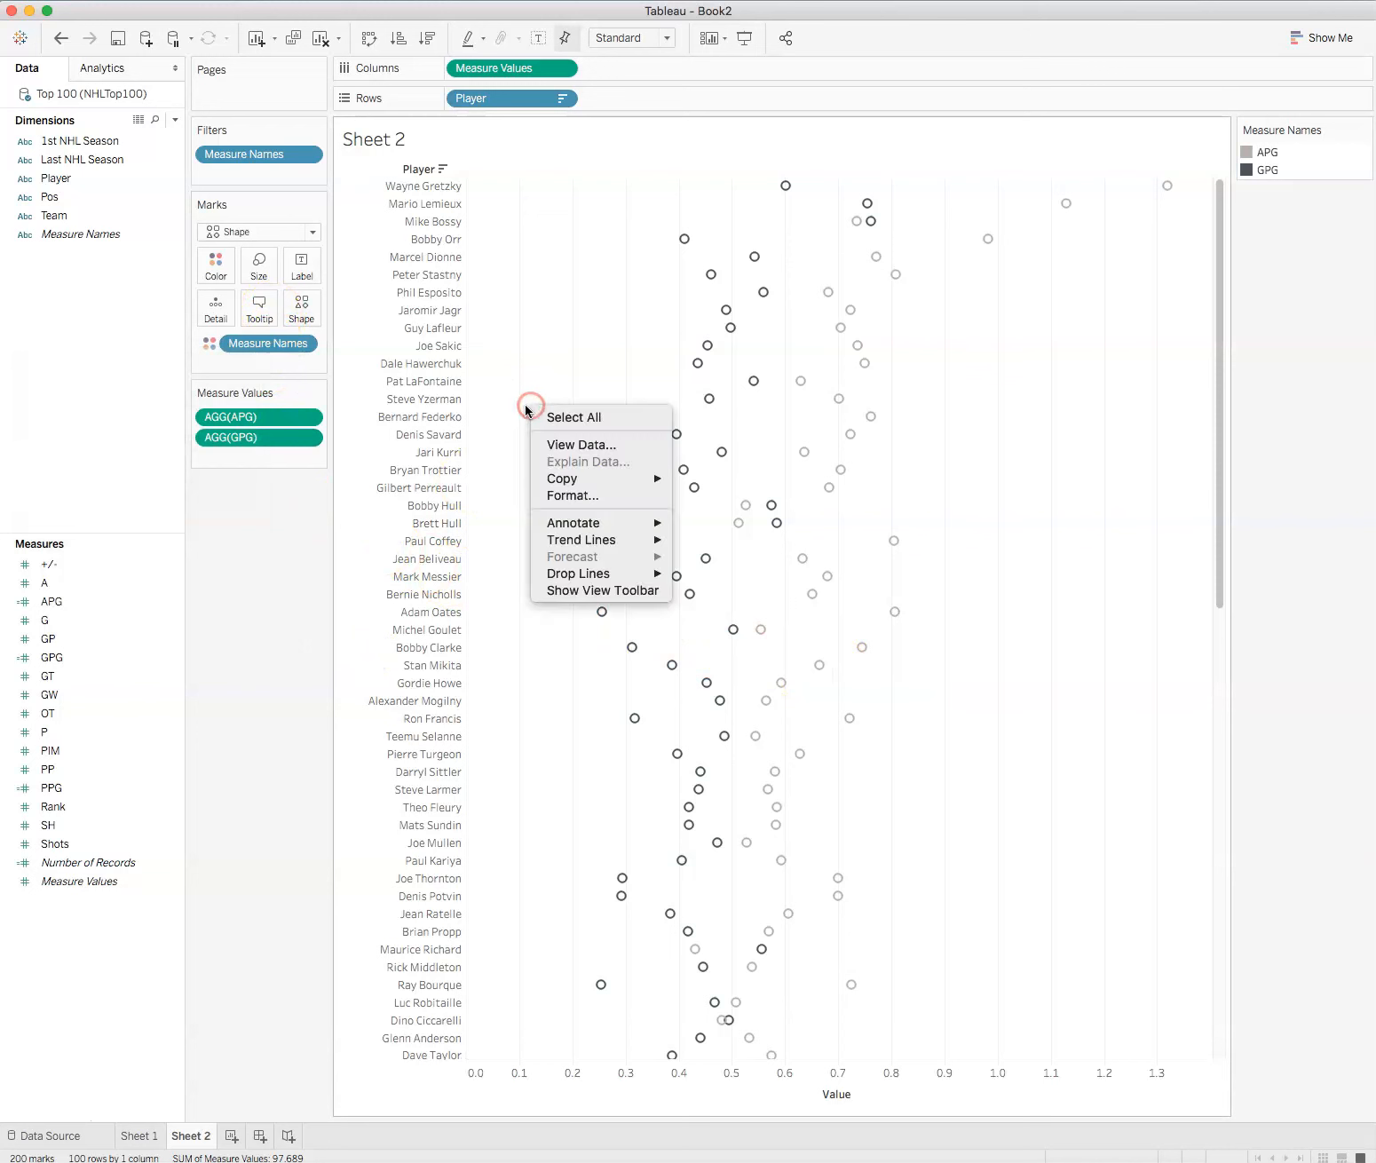
pyautogui.click(555, 498)
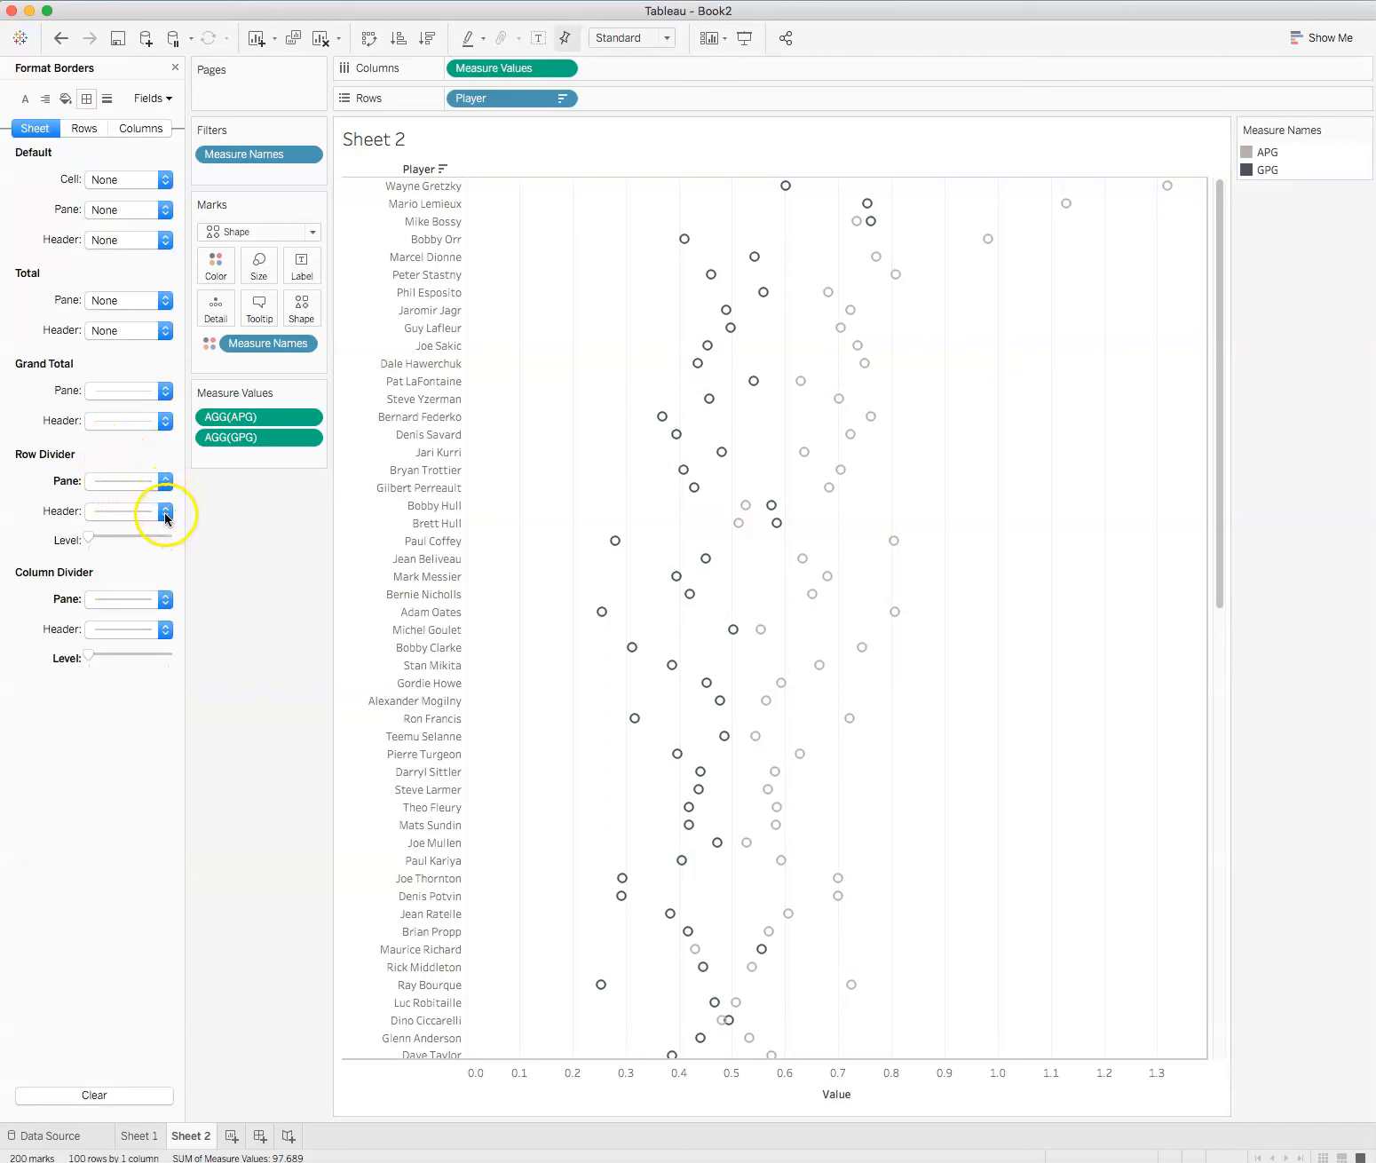
pyautogui.click(164, 481)
pyautogui.click(165, 482)
pyautogui.click(217, 557)
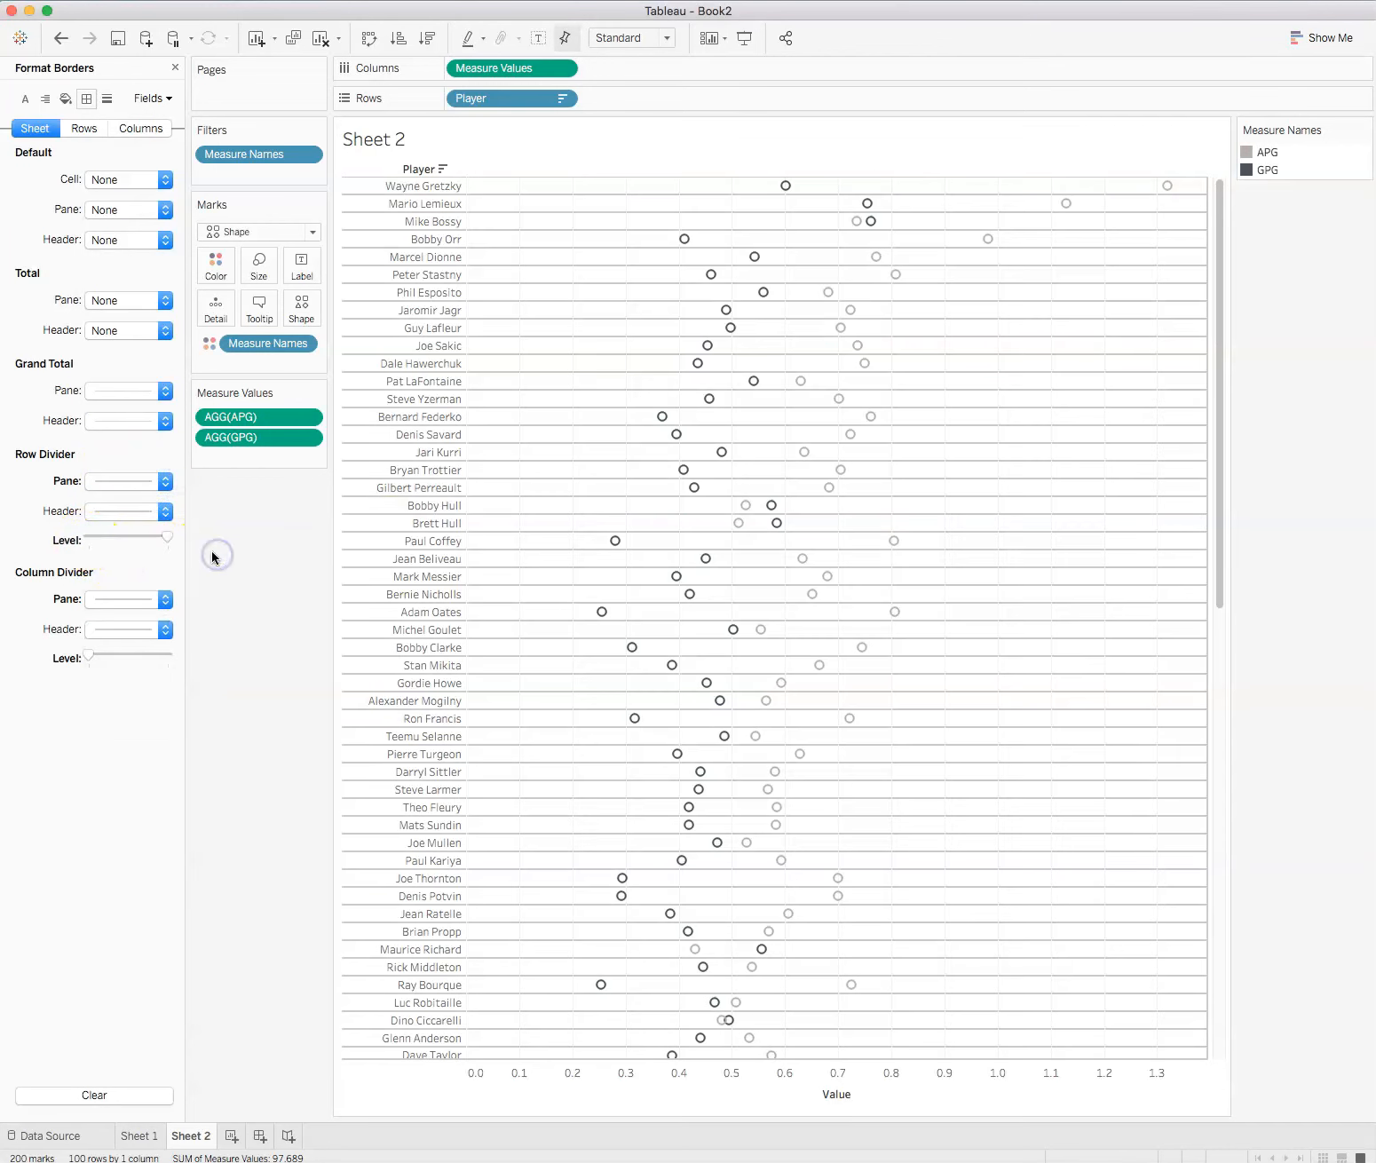
pyautogui.moveTo(89, 655); pyautogui.dragTo(250, 658)
# Step: Format the Grand Total pane border as a solid black line in the second-thinnest width
pyautogui.click(163, 392)
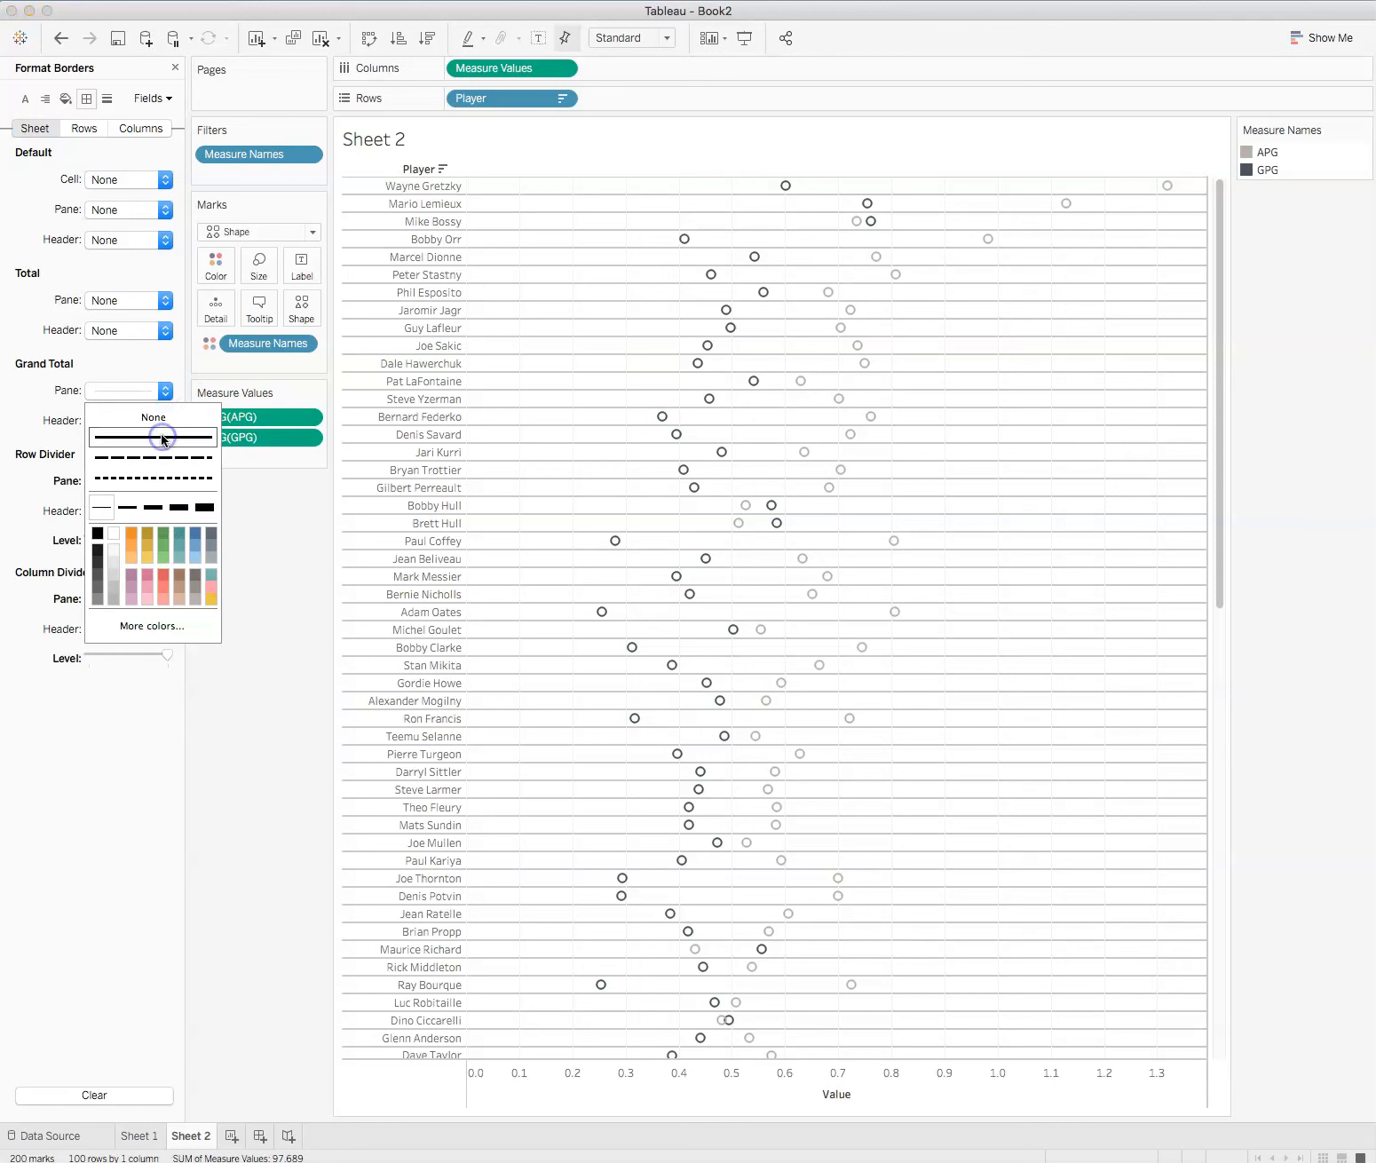
pyautogui.click(127, 507)
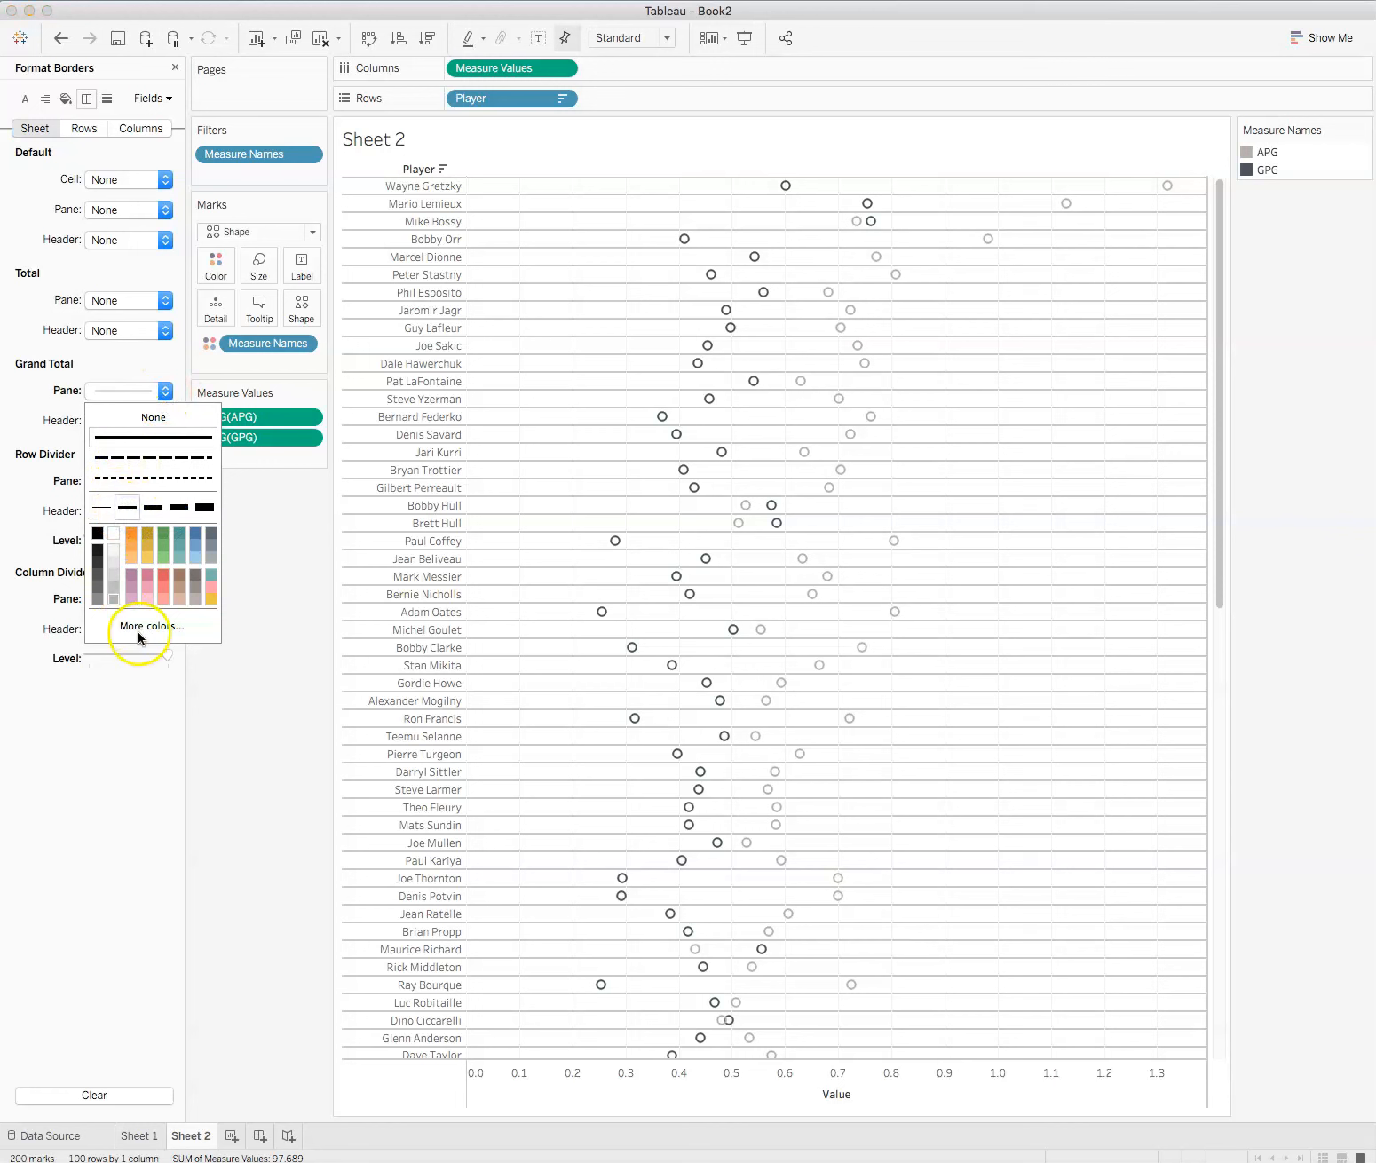
pyautogui.click(98, 559)
pyautogui.click(107, 715)
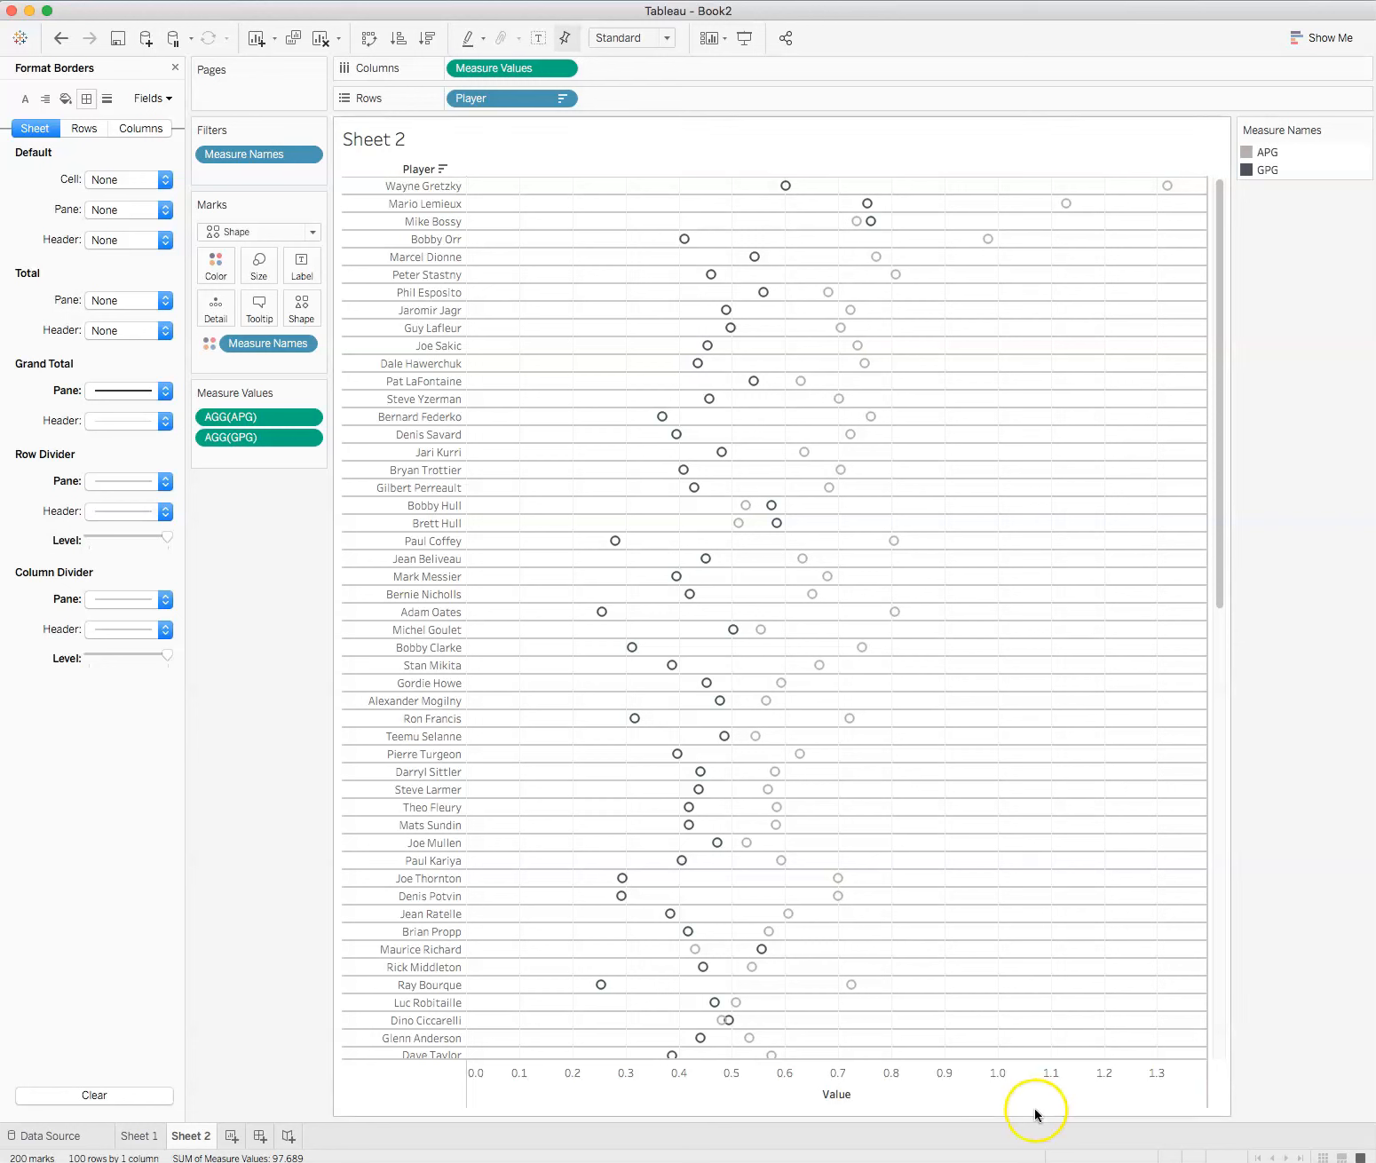
# Step: Create a new worksheet and build a scatter plot from Player, Shots and G
pyautogui.click(230, 1139)
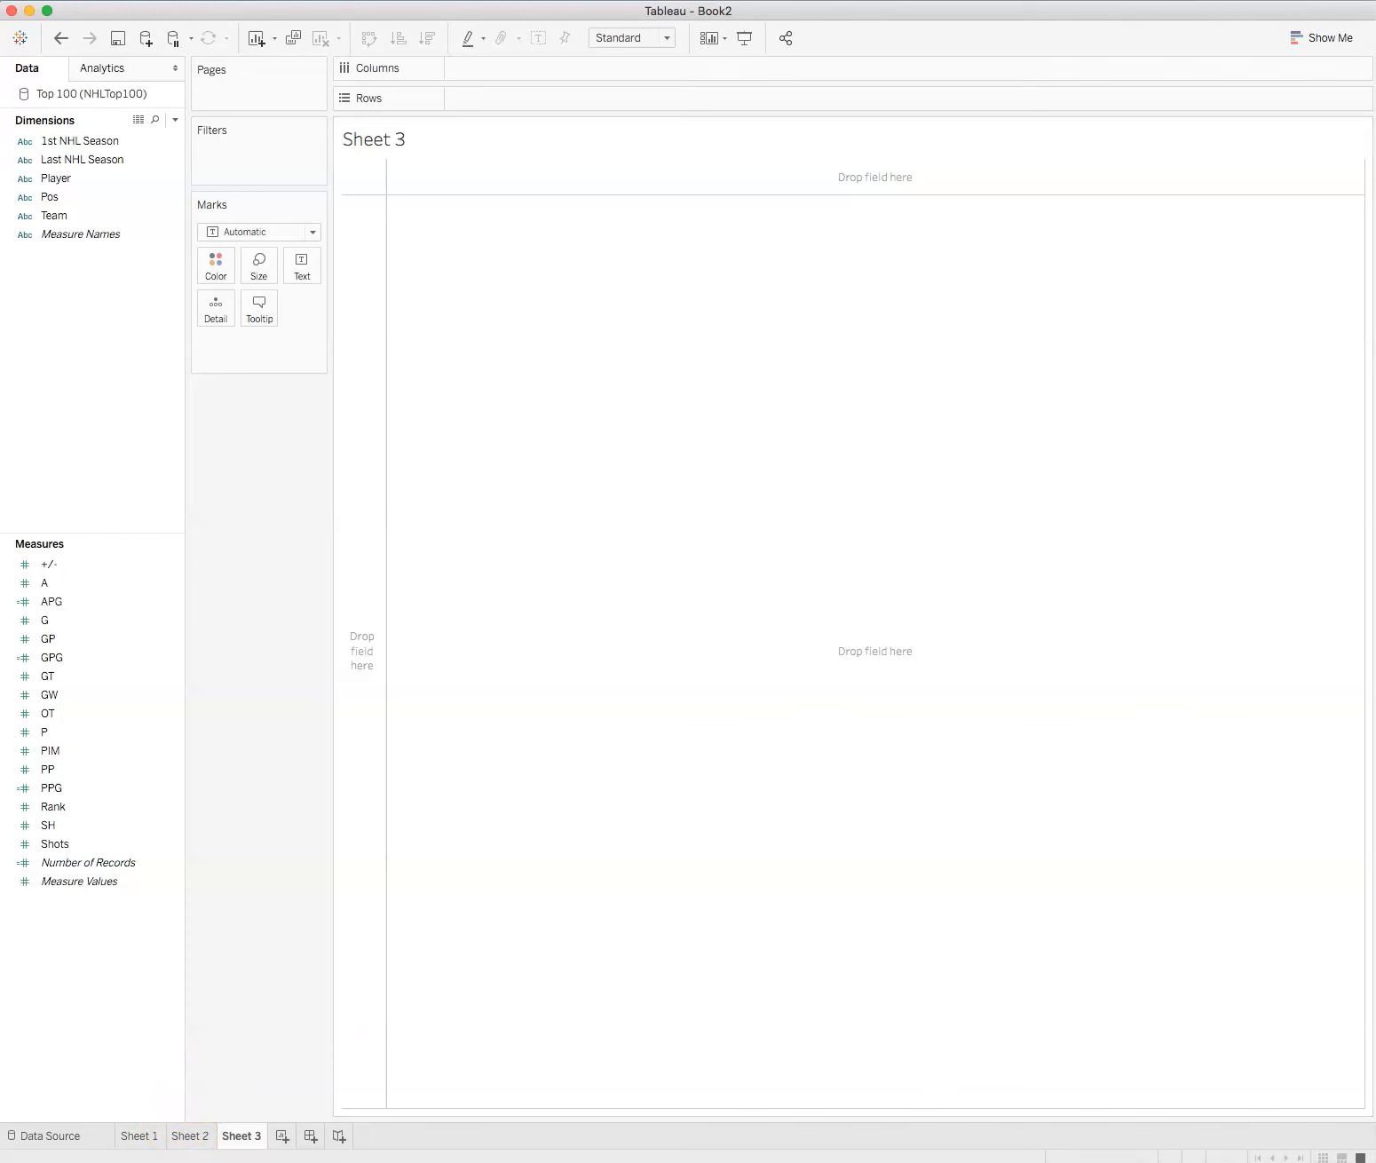
pyautogui.click(55, 197)
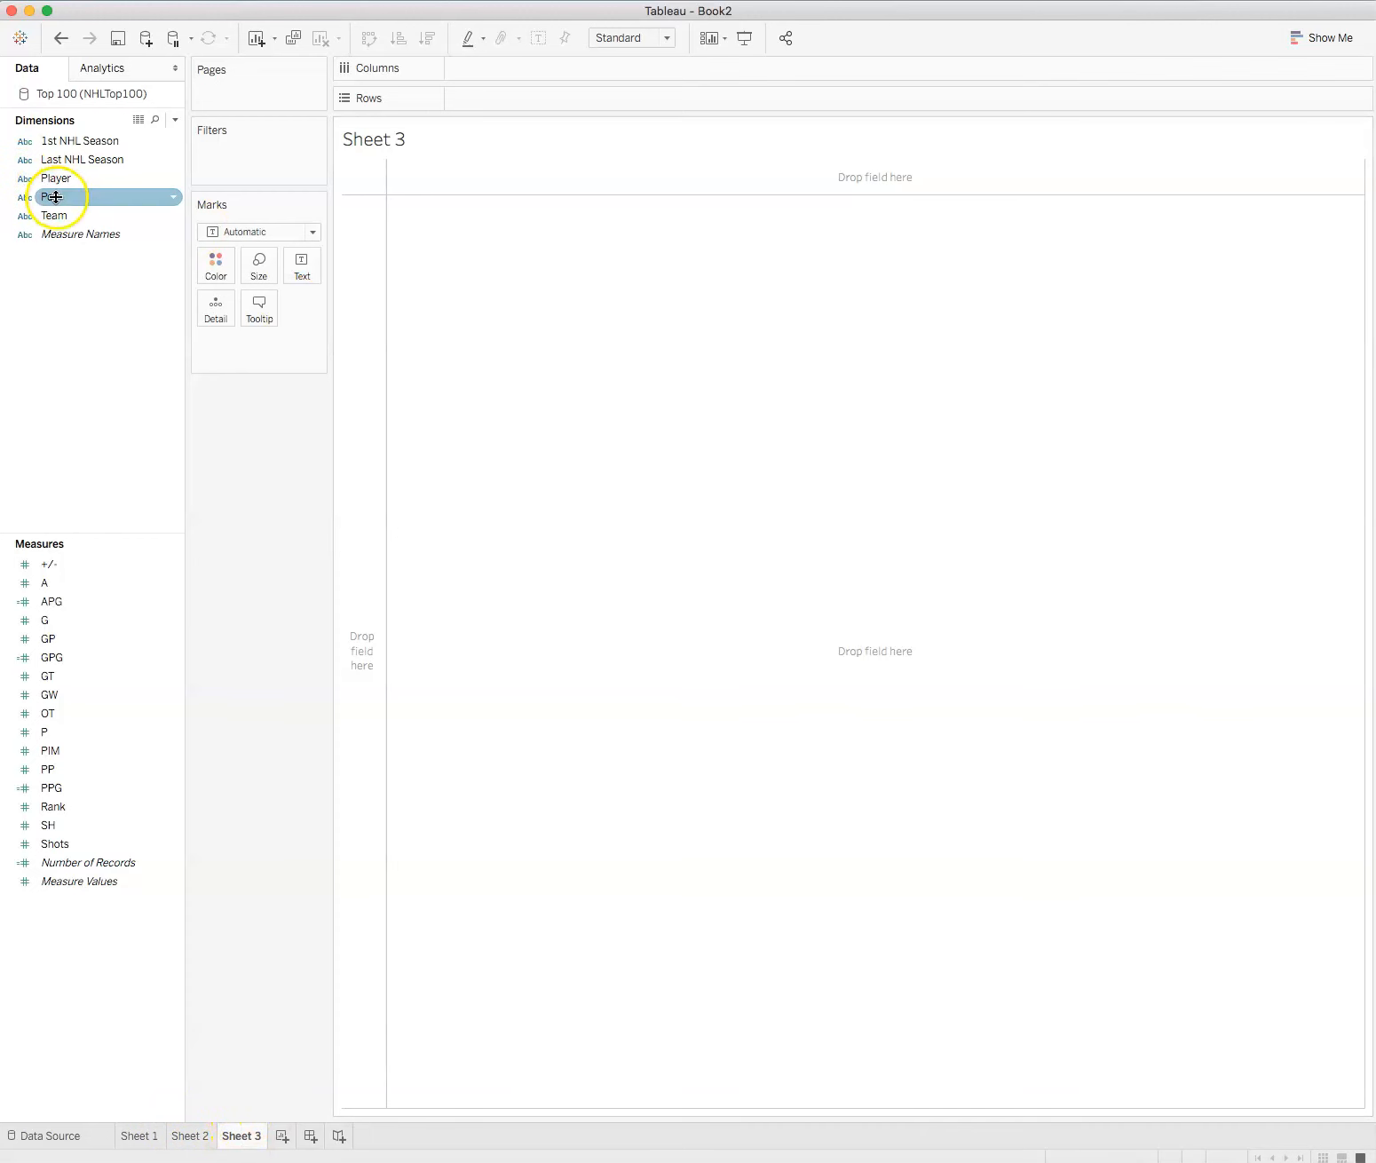
pyautogui.click(57, 179)
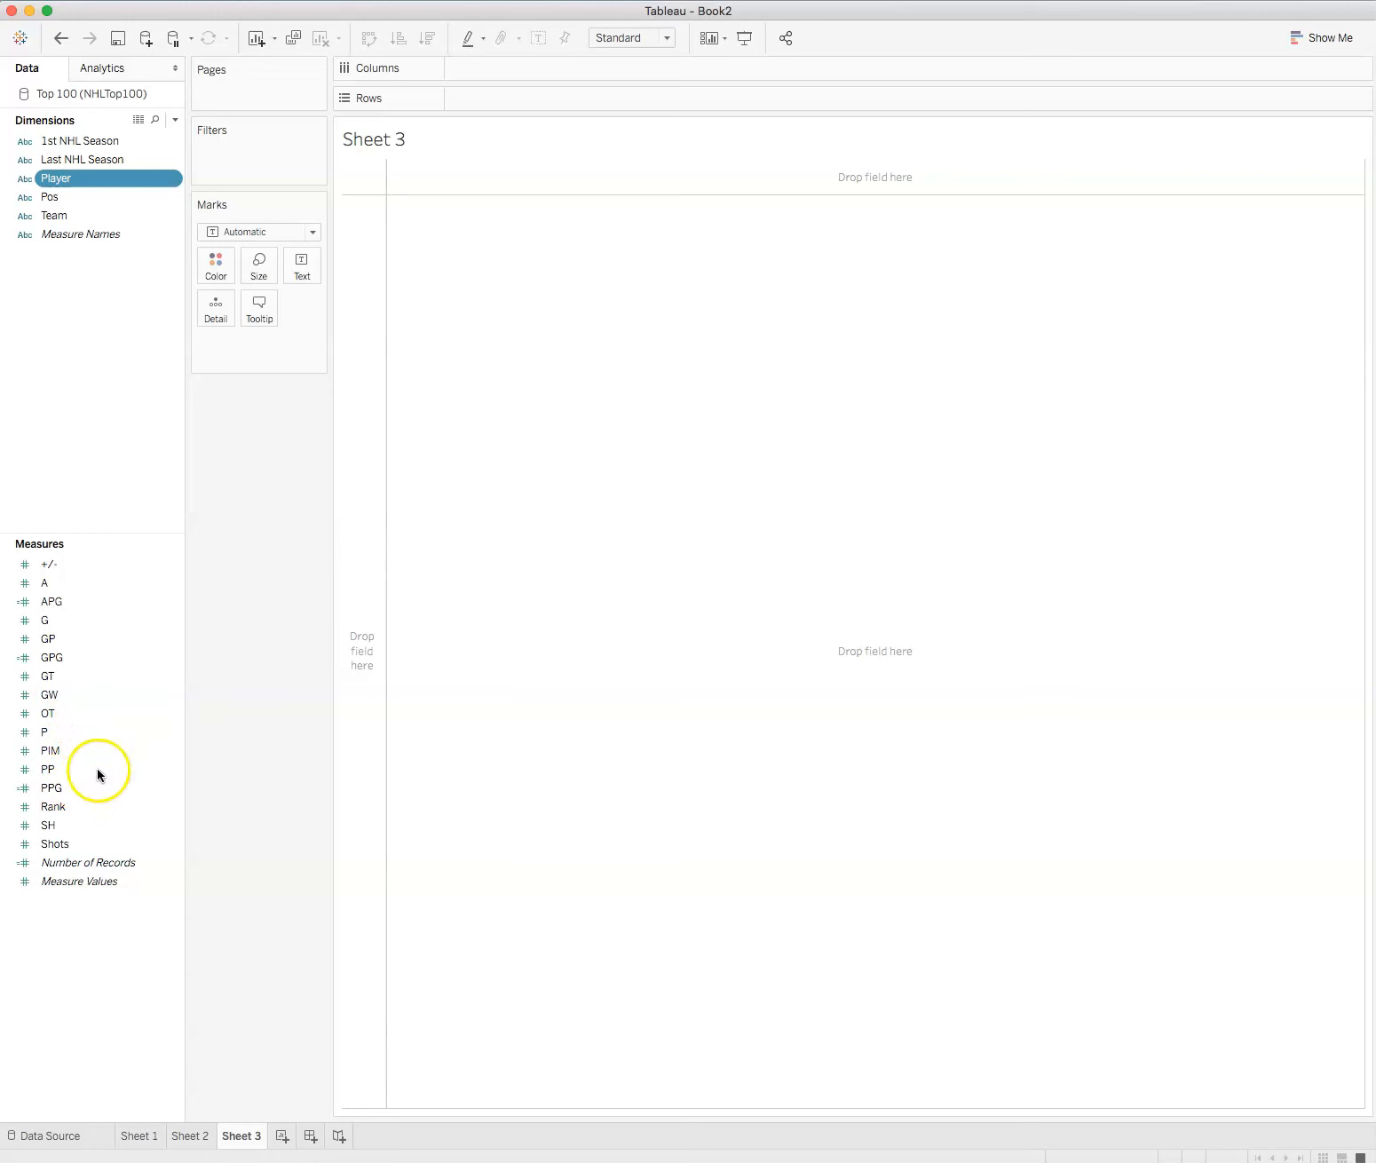
pyautogui.keyDown('super'); pyautogui.click(78, 842); pyautogui.keyUp('super')
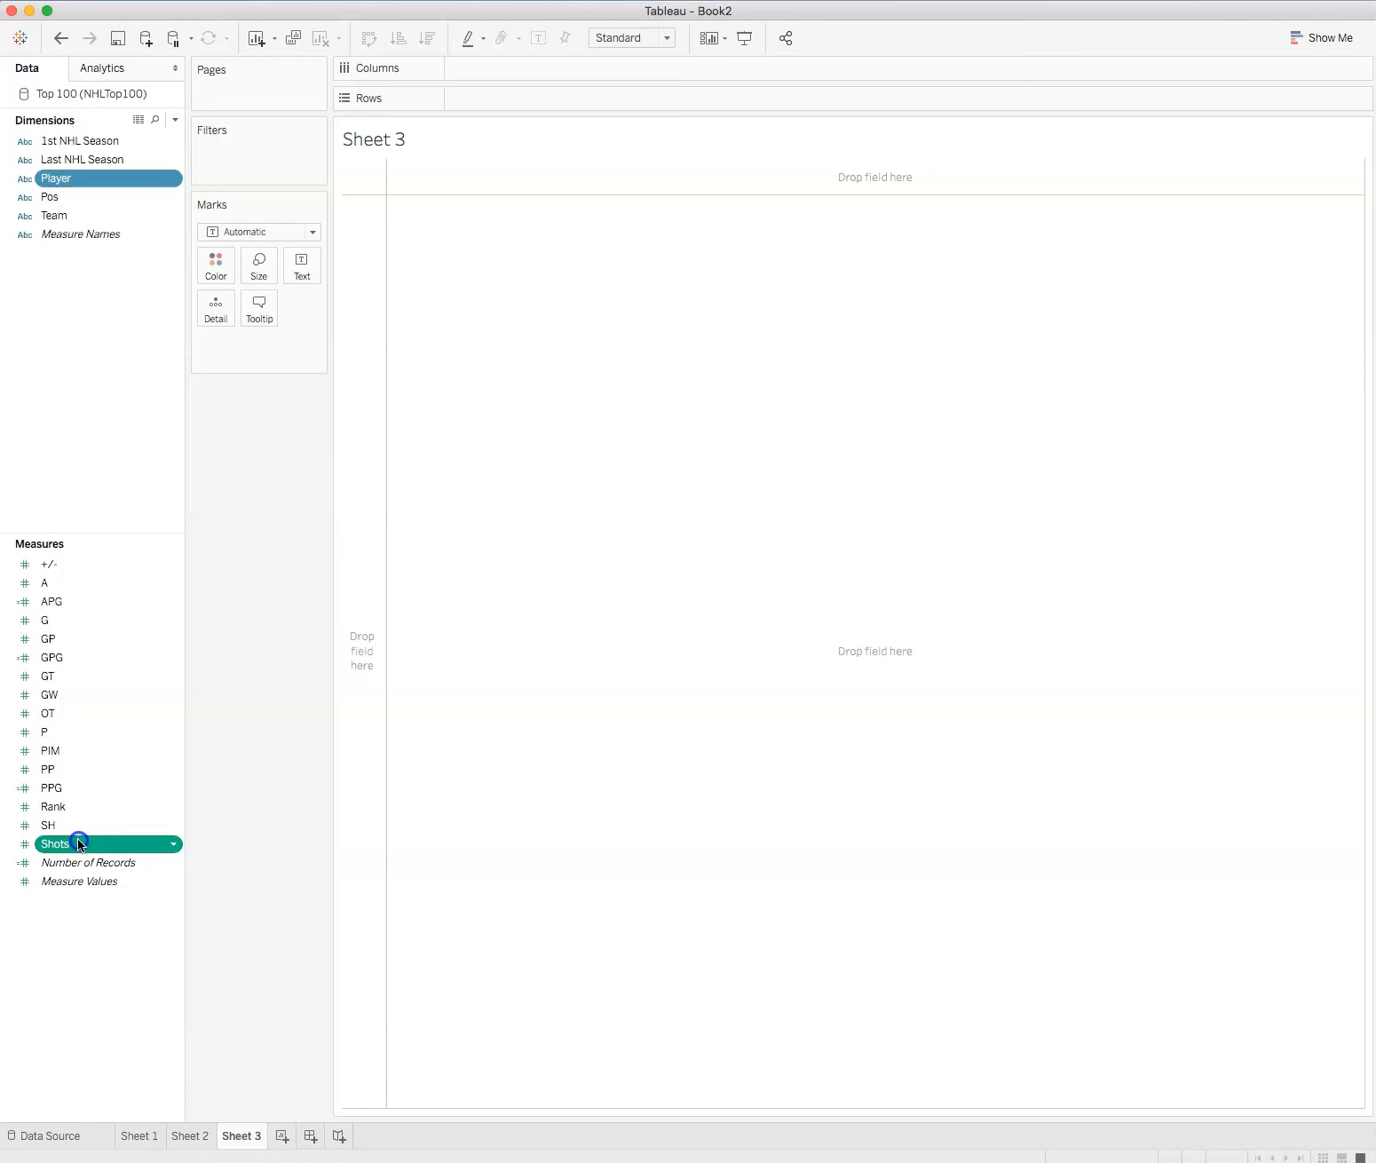
pyautogui.keyDown('super'); pyautogui.click(93, 620); pyautogui.keyUp('super')
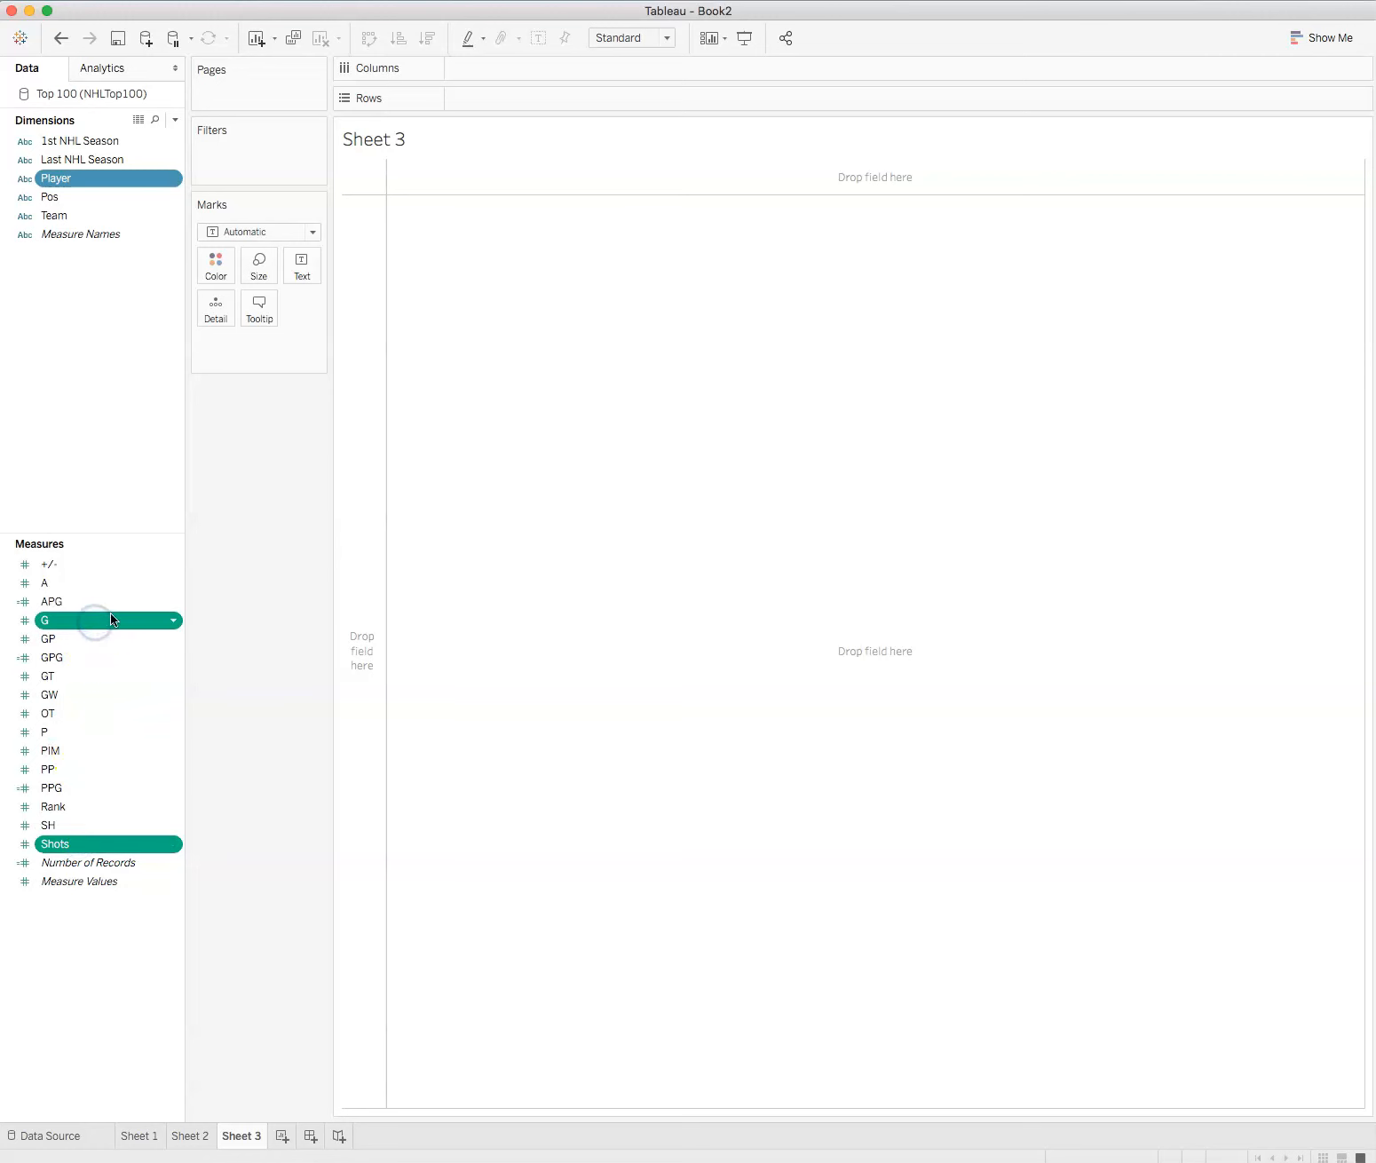
pyautogui.click(1322, 38)
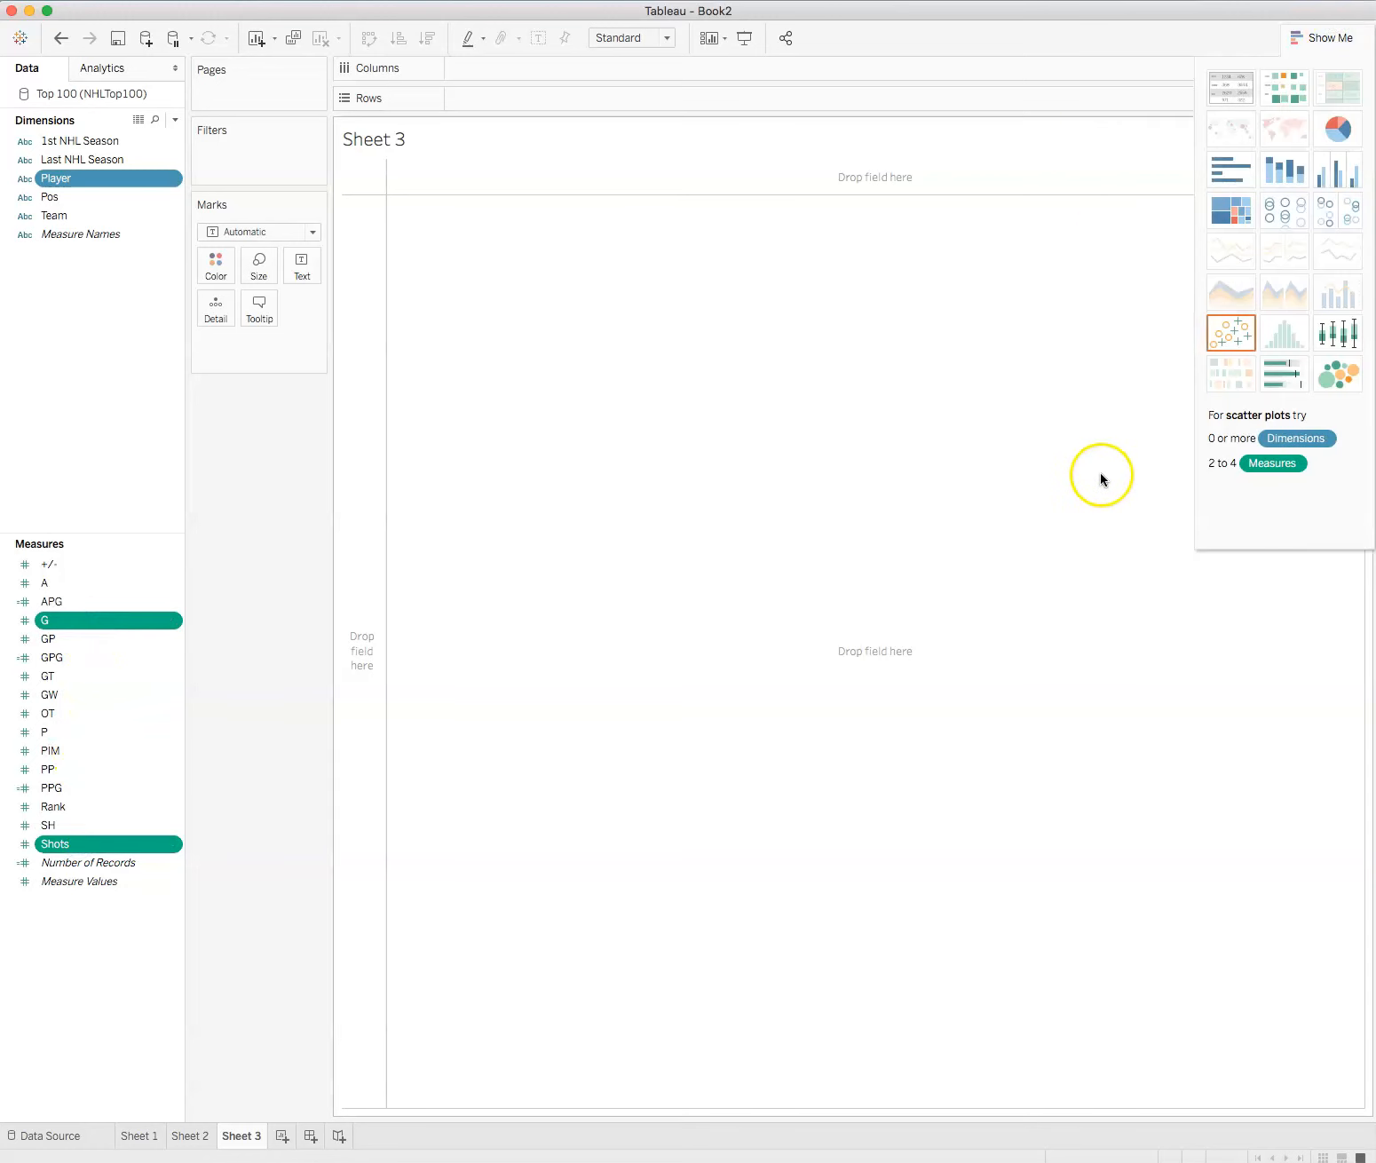
pyautogui.click(1230, 336)
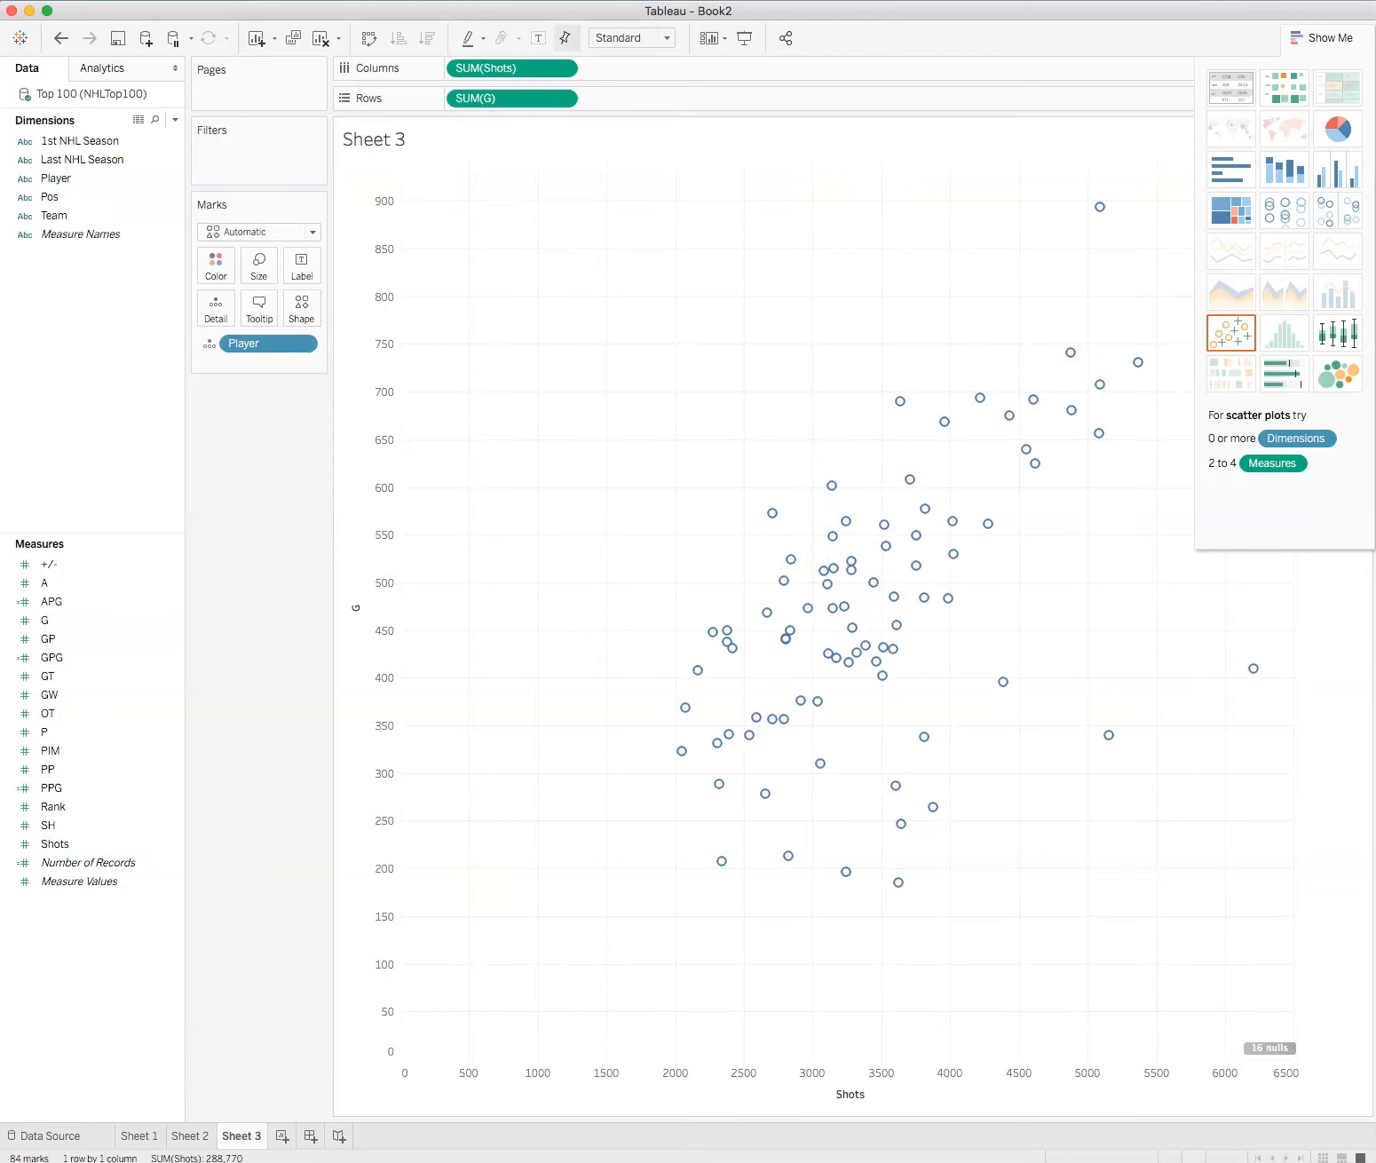
# Step: Filter the null Shots values out of the scatter plot
pyautogui.click(1325, 36)
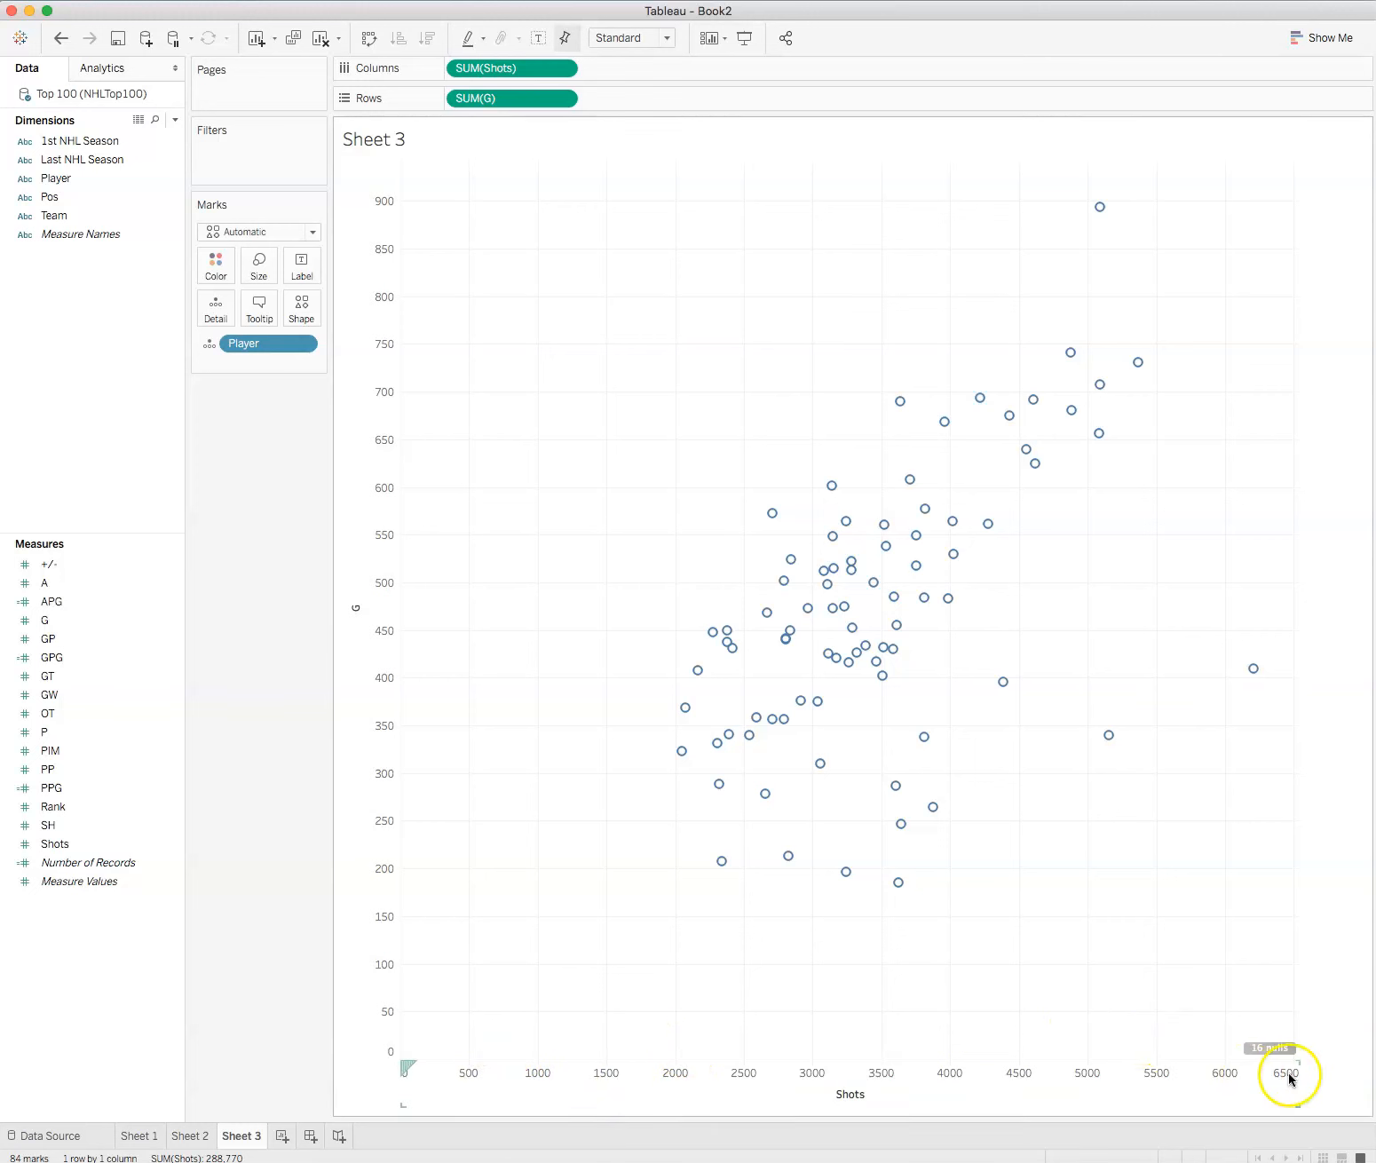
pyautogui.click(1289, 1050)
pyautogui.click(568, 557)
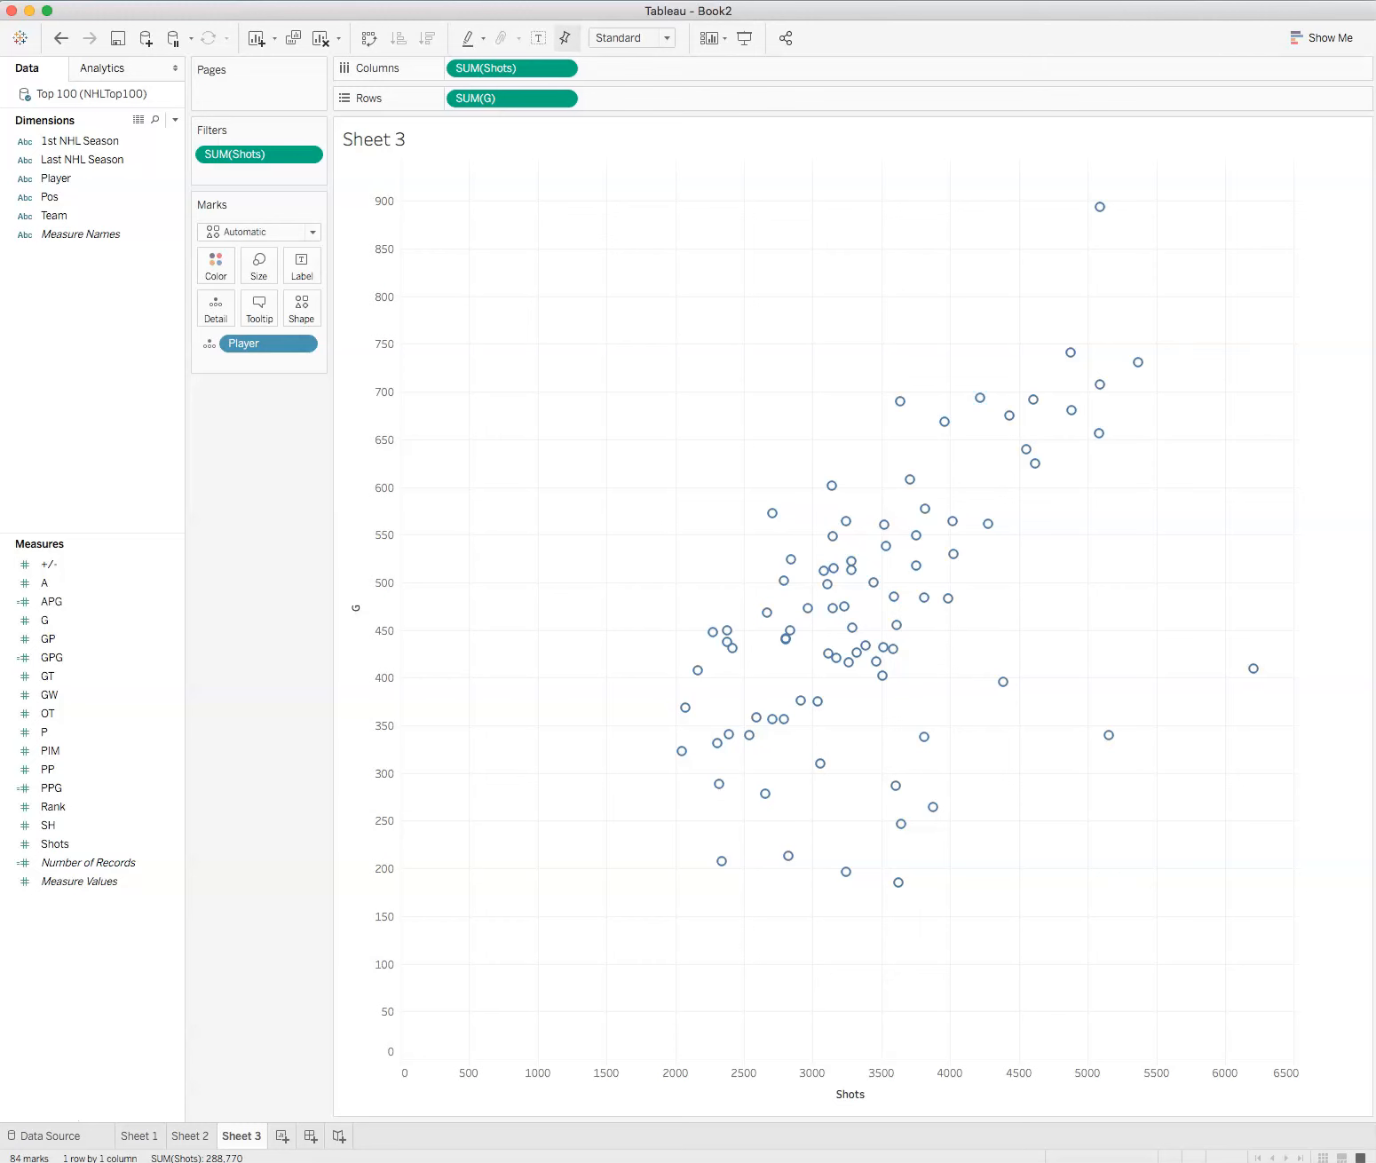
# Step: Label the scatter plot marks with Player and color them by Pos
pyautogui.moveTo(69, 180); pyautogui.dragTo(301, 267)
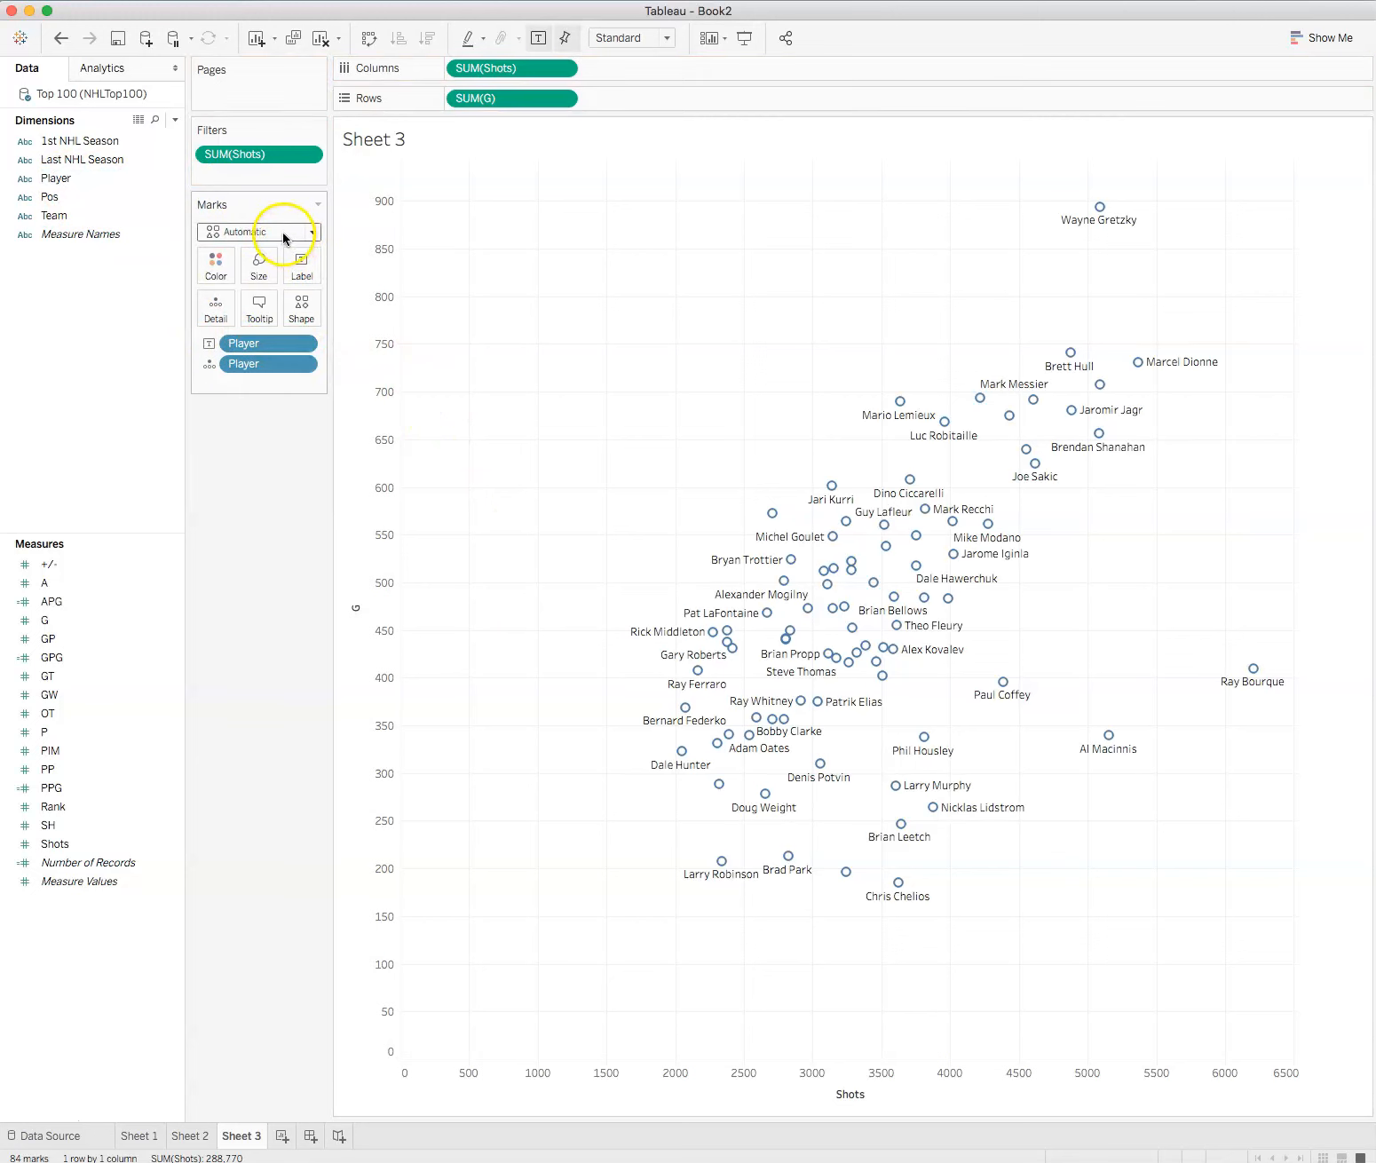
pyautogui.click(45, 197)
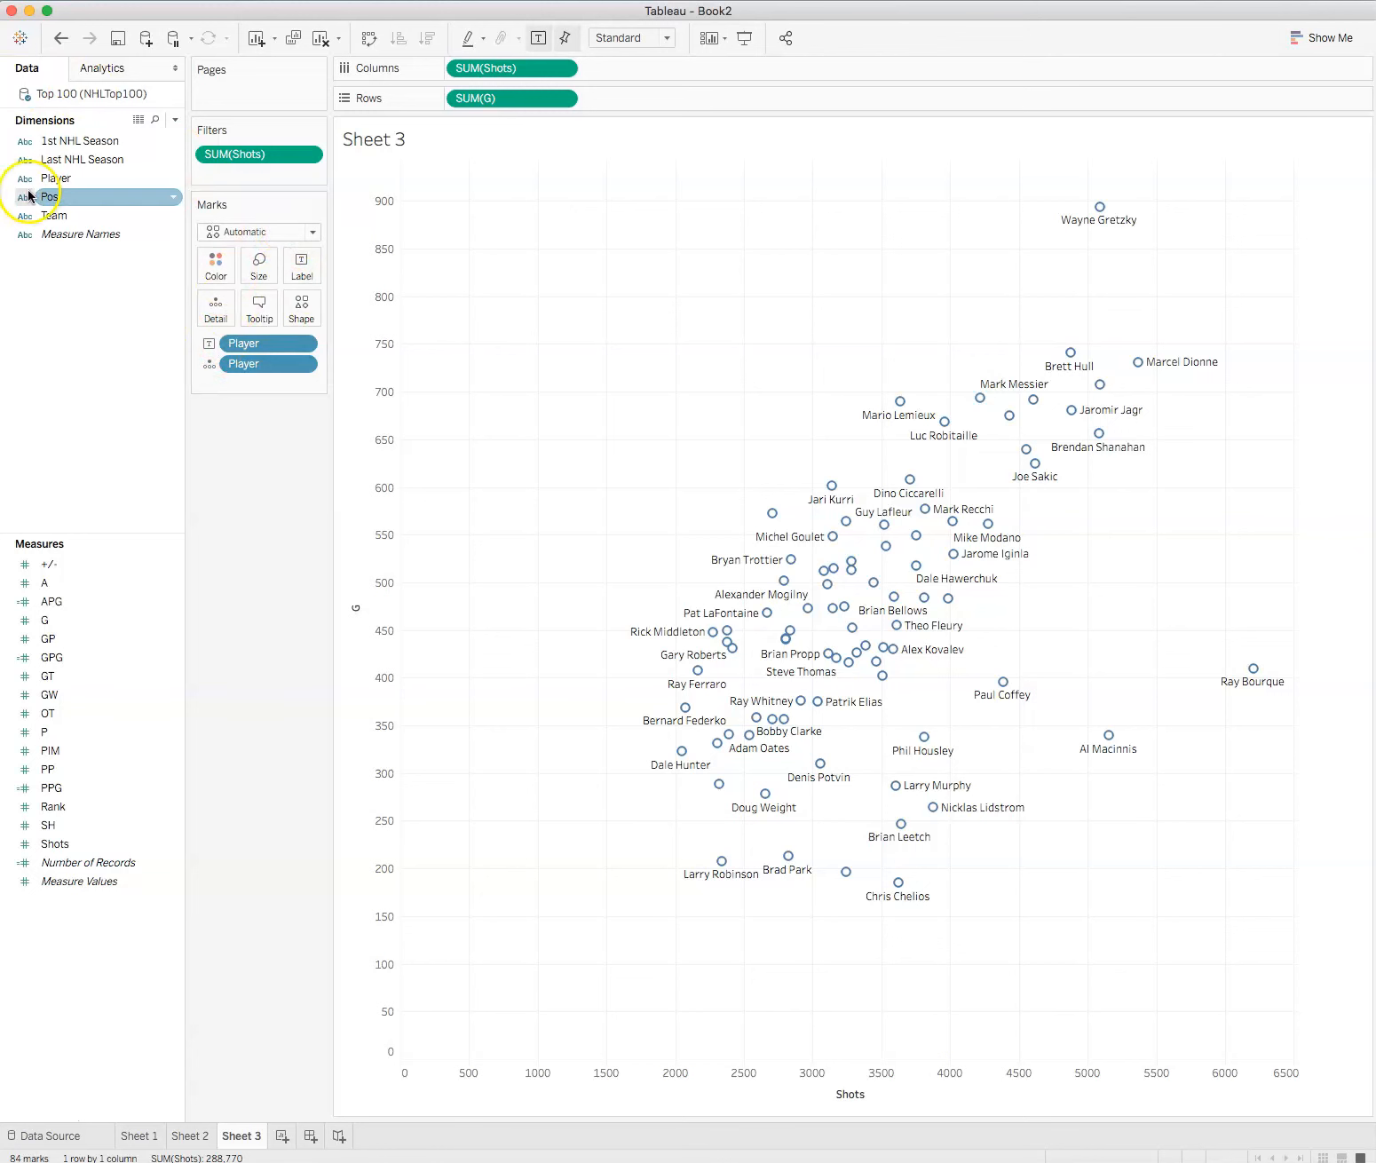
pyautogui.moveTo(44, 197); pyautogui.dragTo(209, 265)
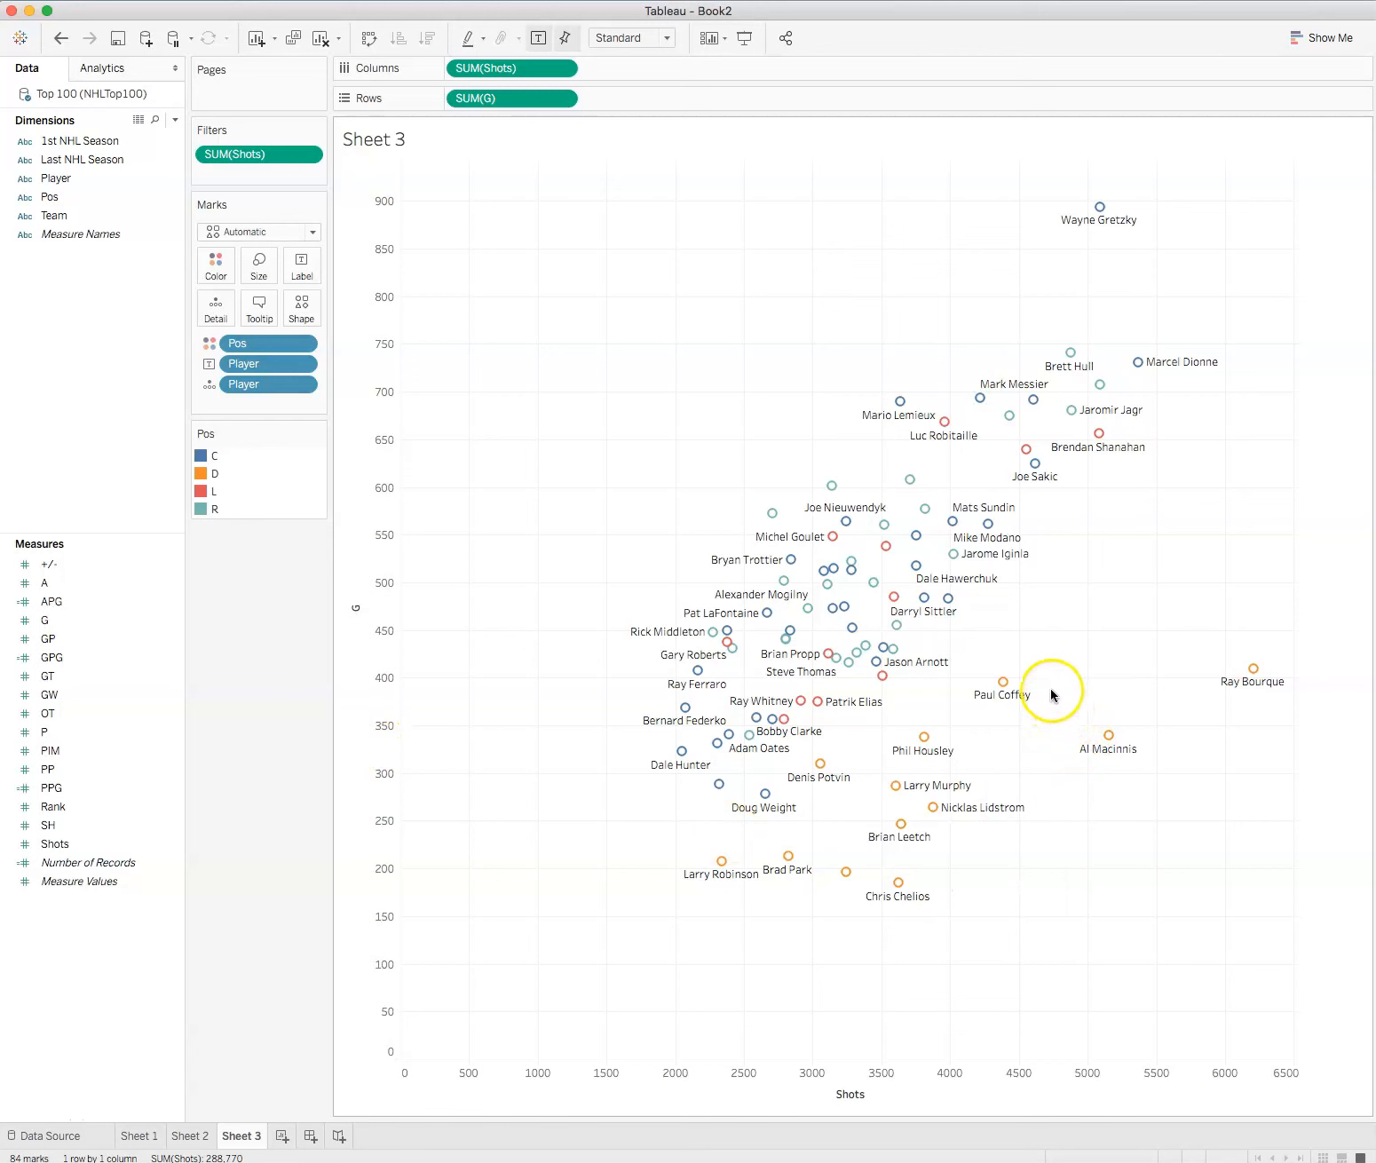
pyautogui.moveTo(785, 718)
pyautogui.click(1292, 1071)
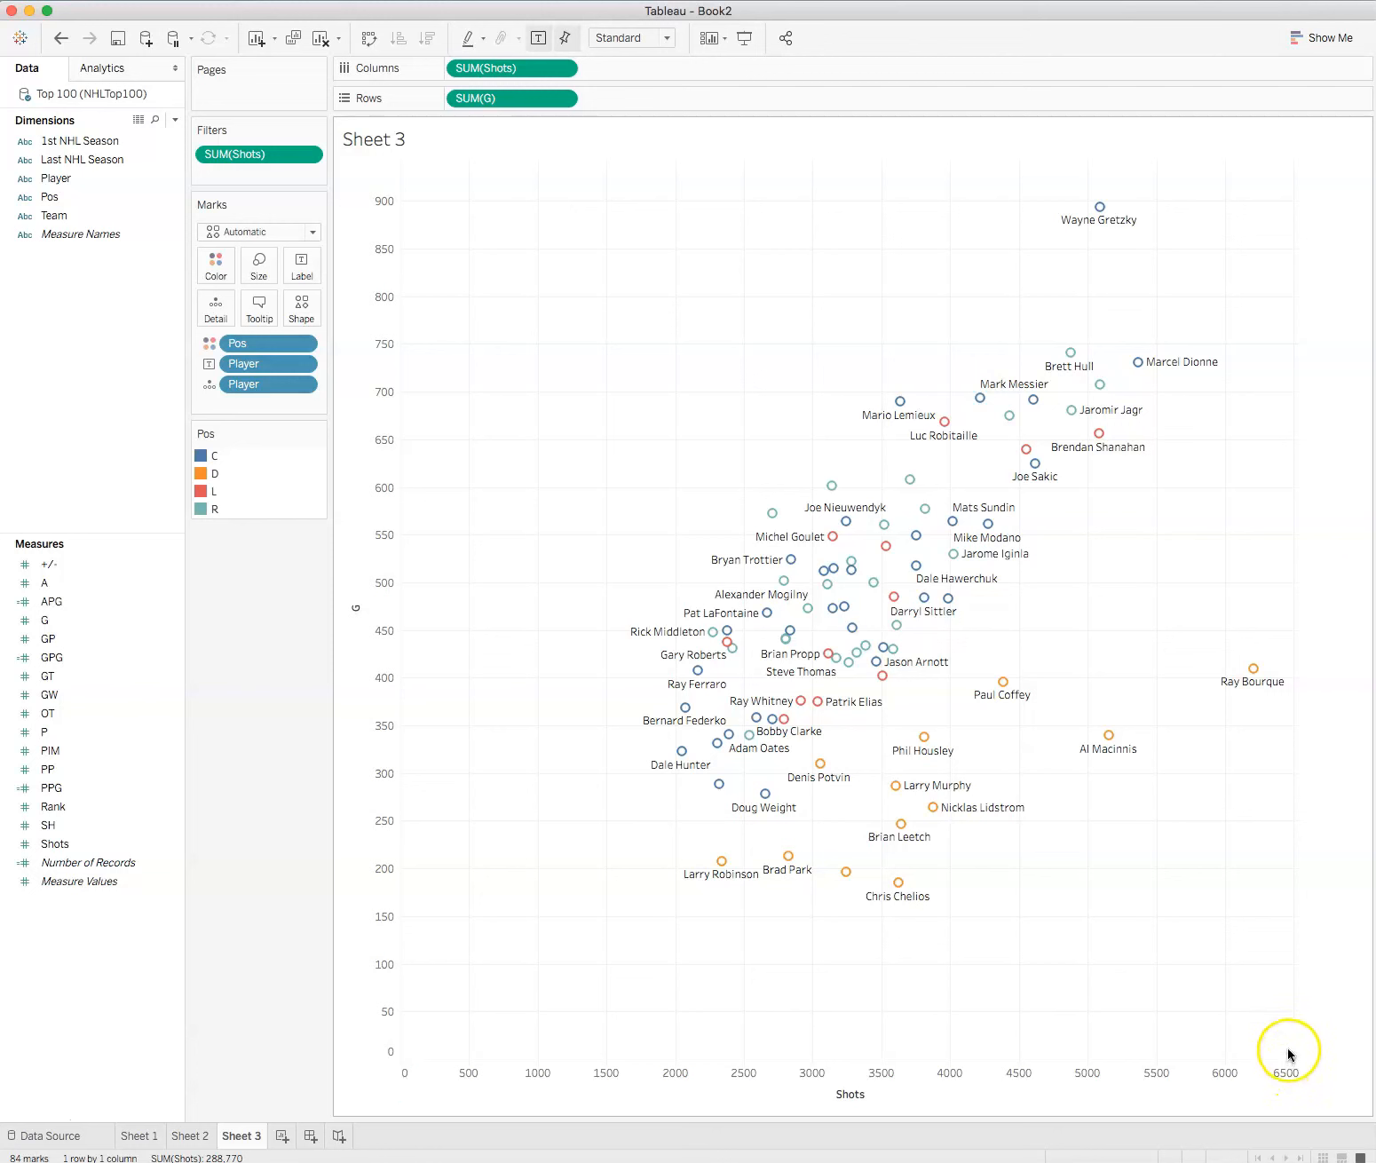
pyautogui.click(1335, 1014)
# Step: Add linear trend lines to the scatter plot of G against Shots
pyautogui.click(108, 73)
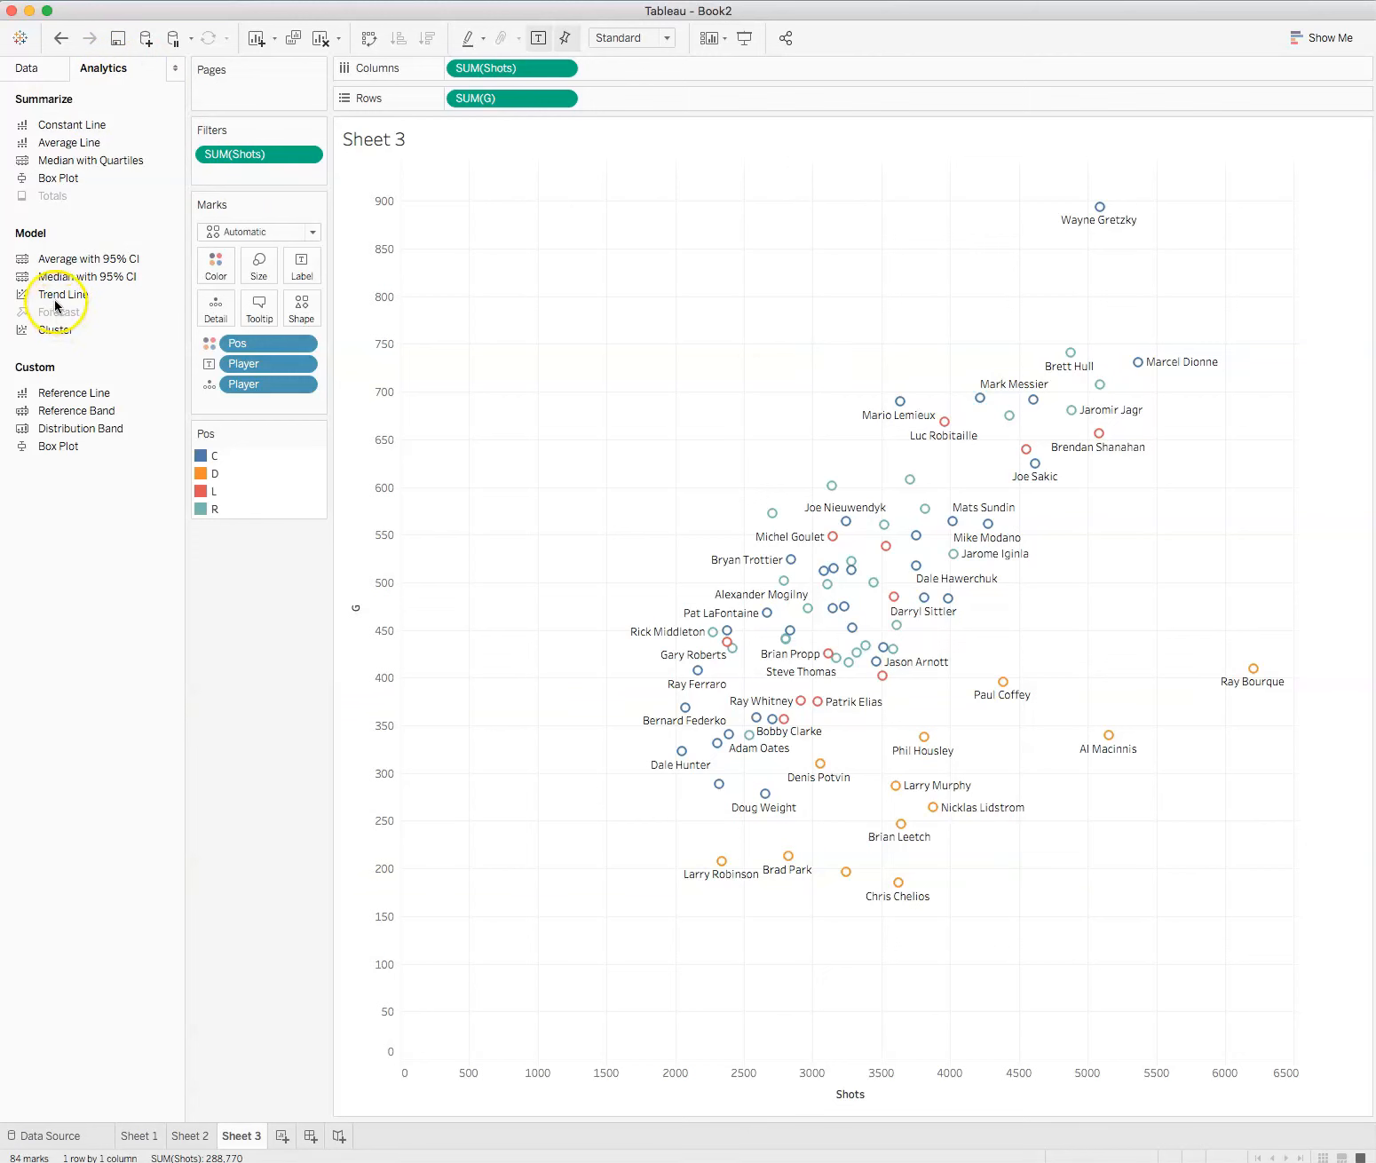
pyautogui.moveTo(52, 294); pyautogui.dragTo(500, 201)
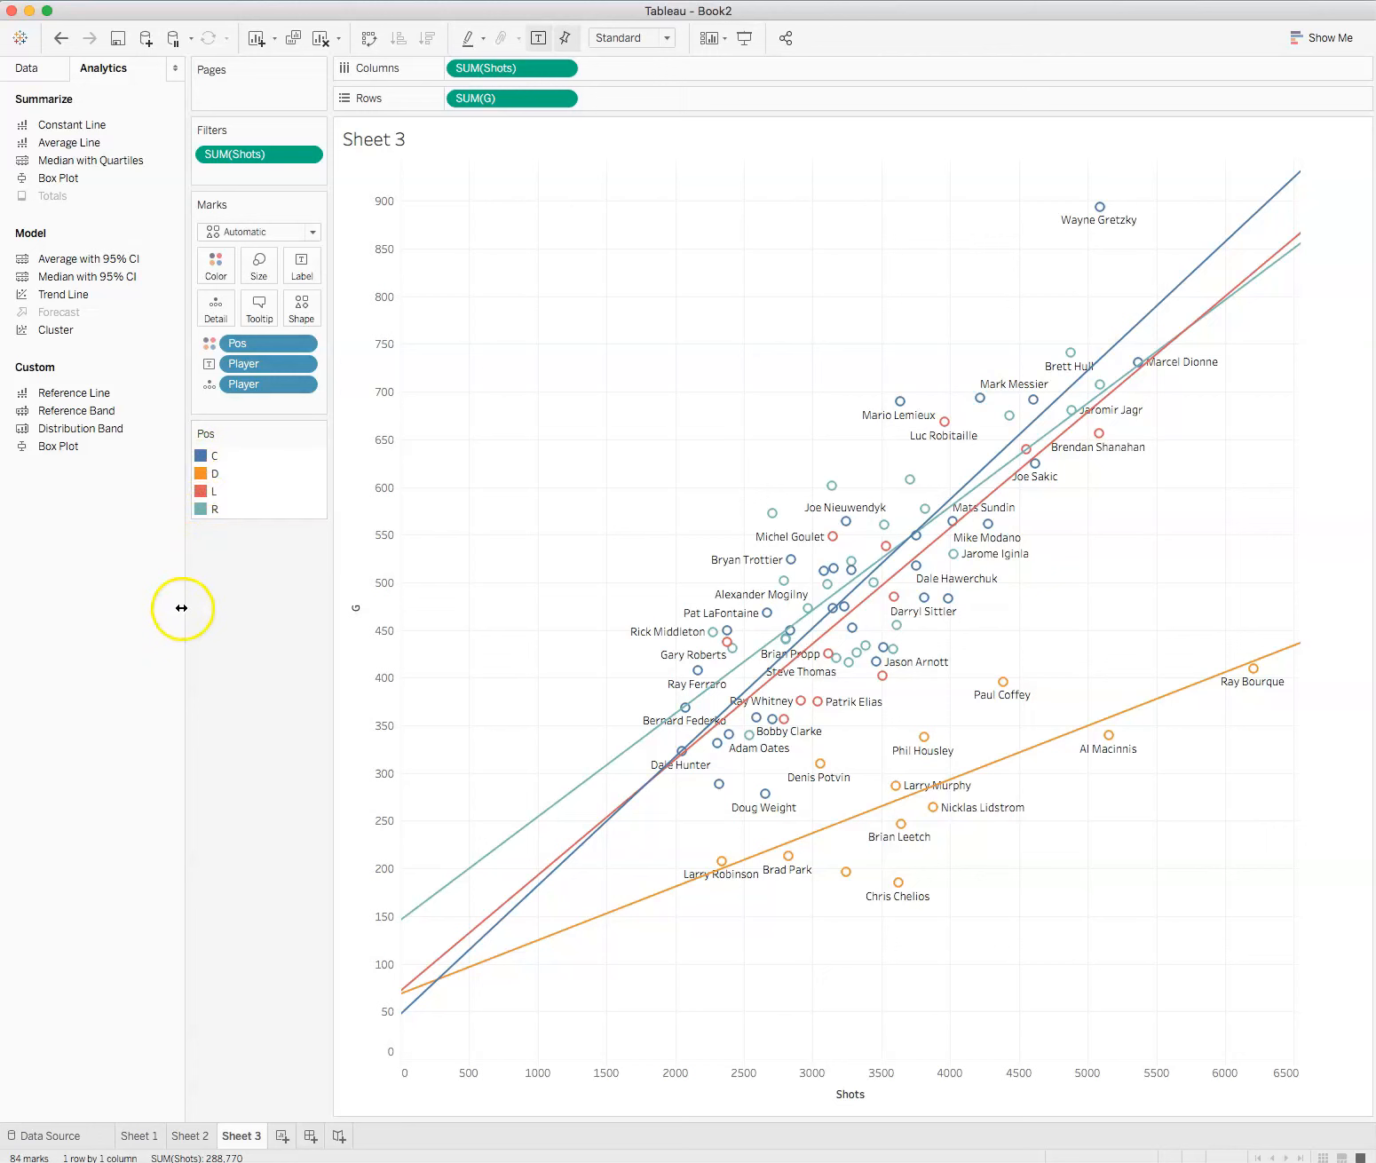
# Step: Examine the equation, R-squared and P-value of the trend lines for the different positions
pyautogui.moveTo(482, 876)
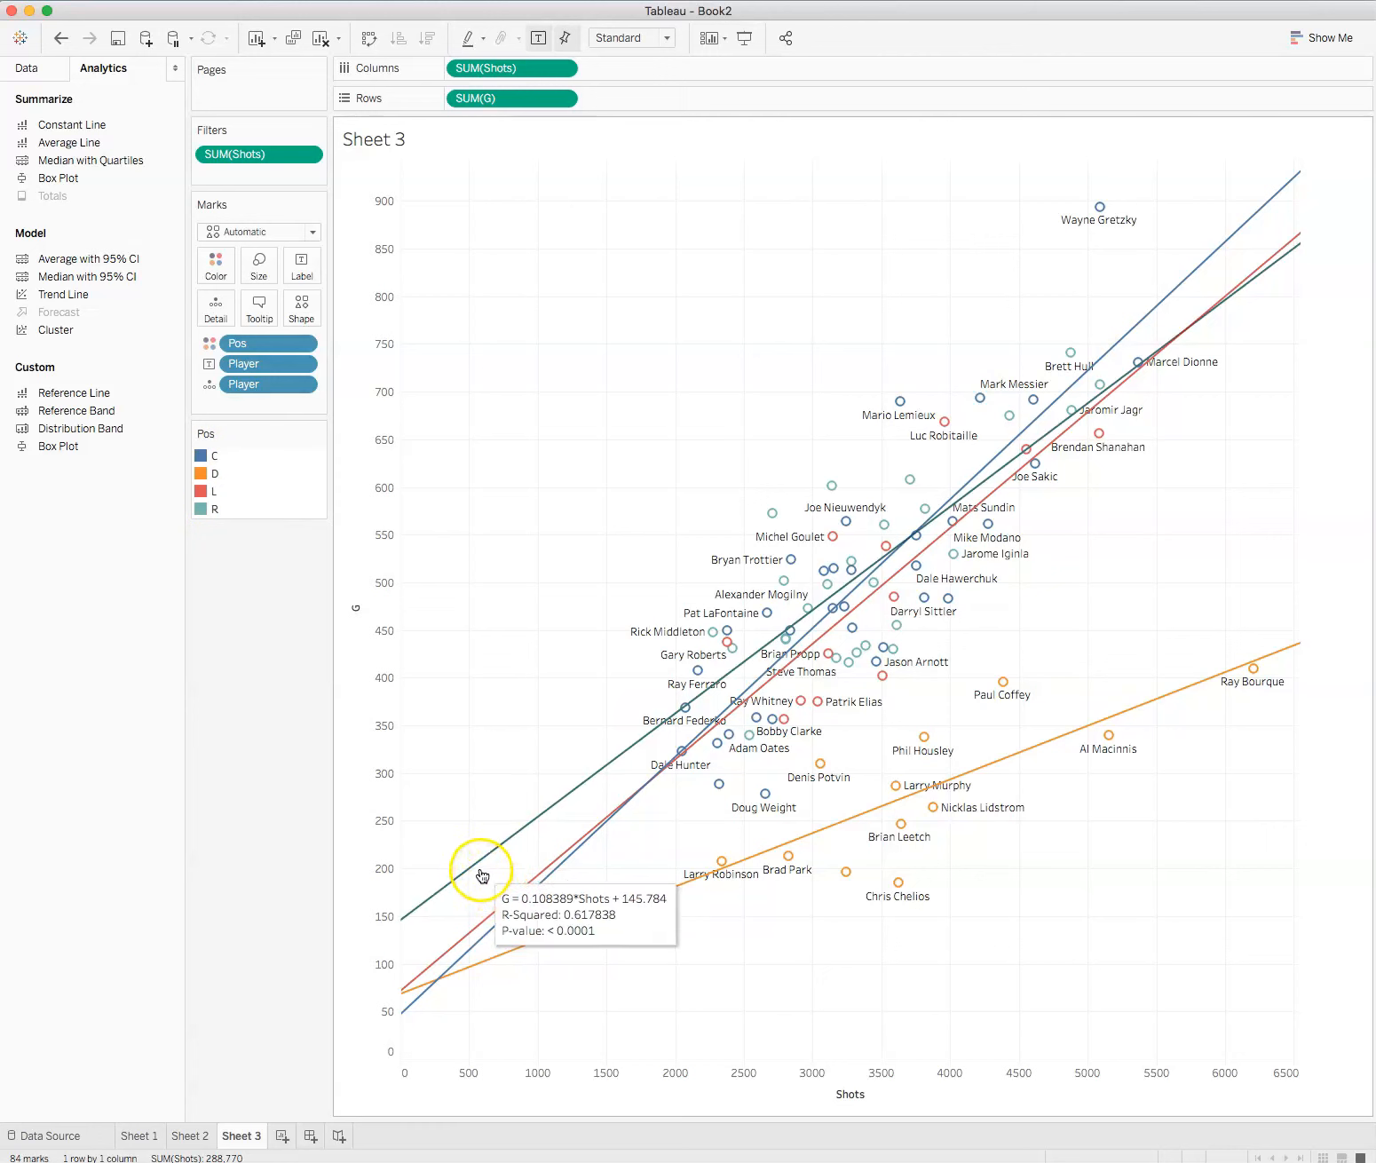
pyautogui.moveTo(511, 961)
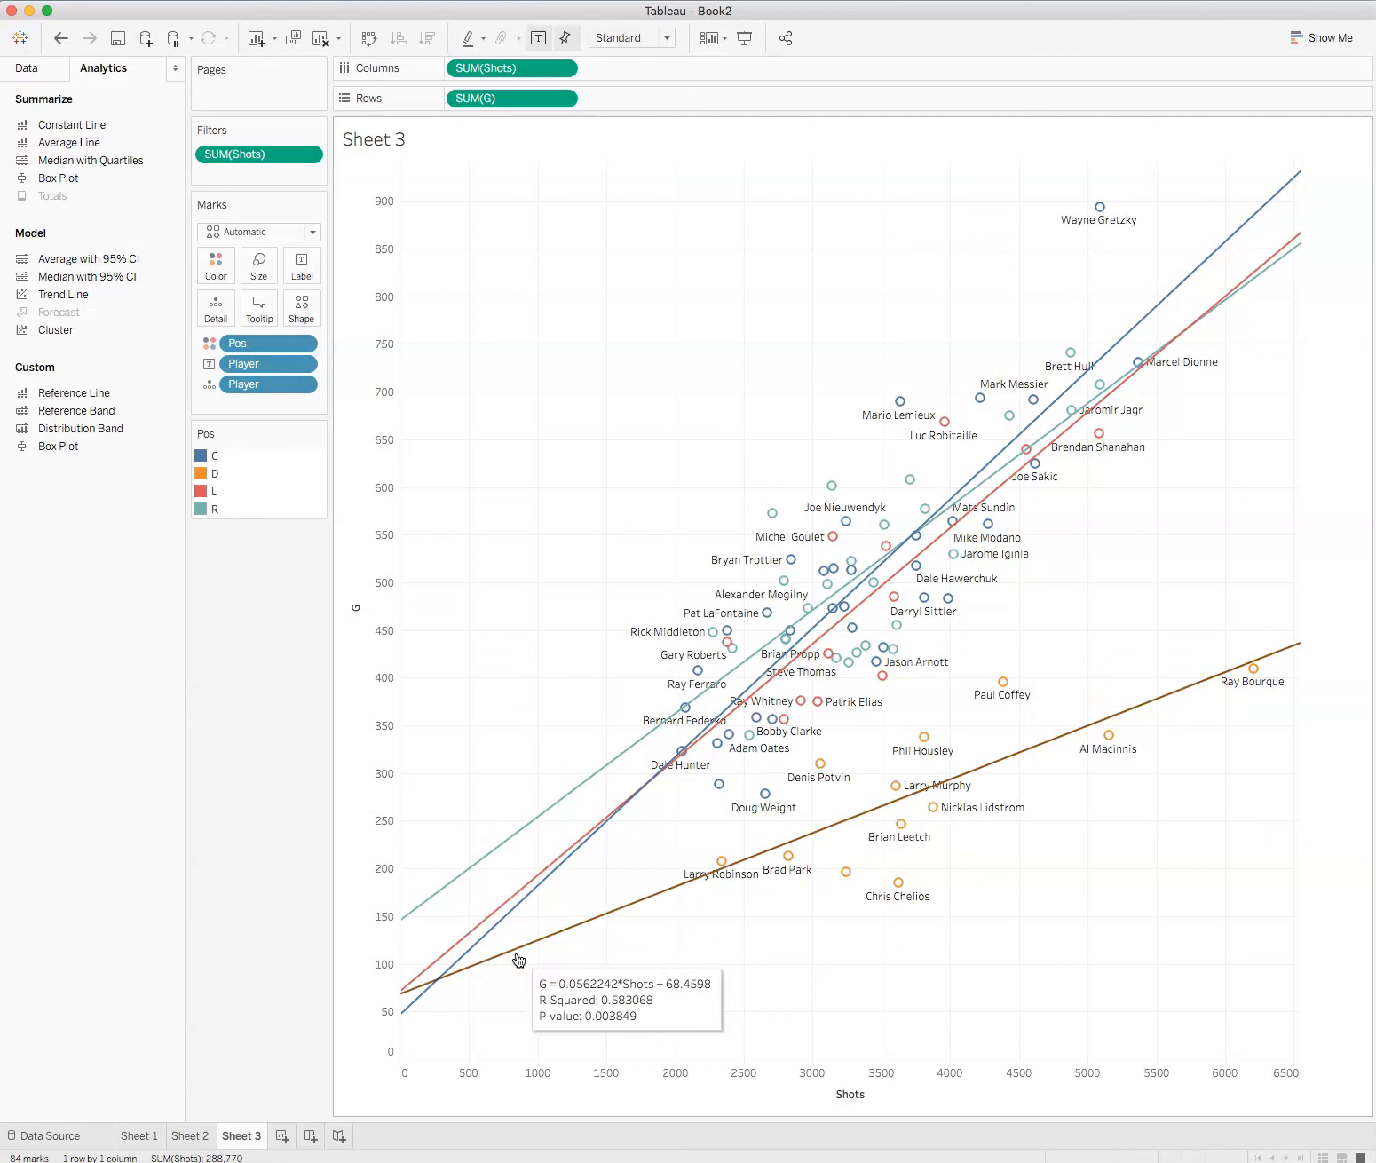
pyautogui.click(448, 971)
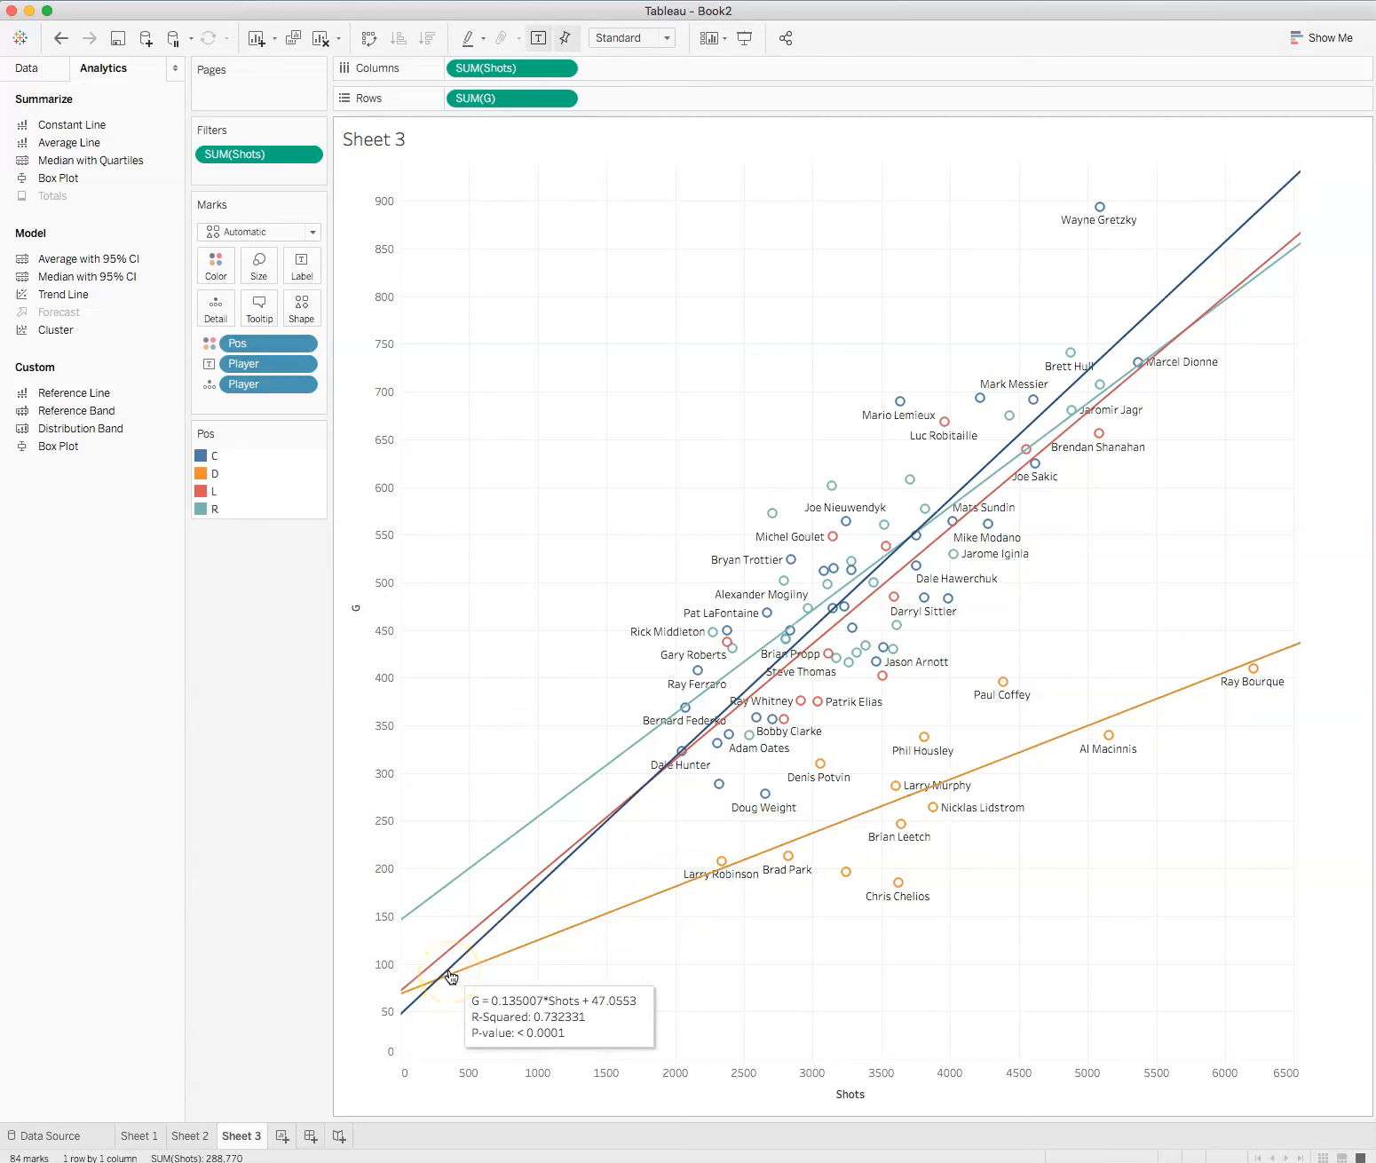
pyautogui.click(447, 957)
pyautogui.click(445, 934)
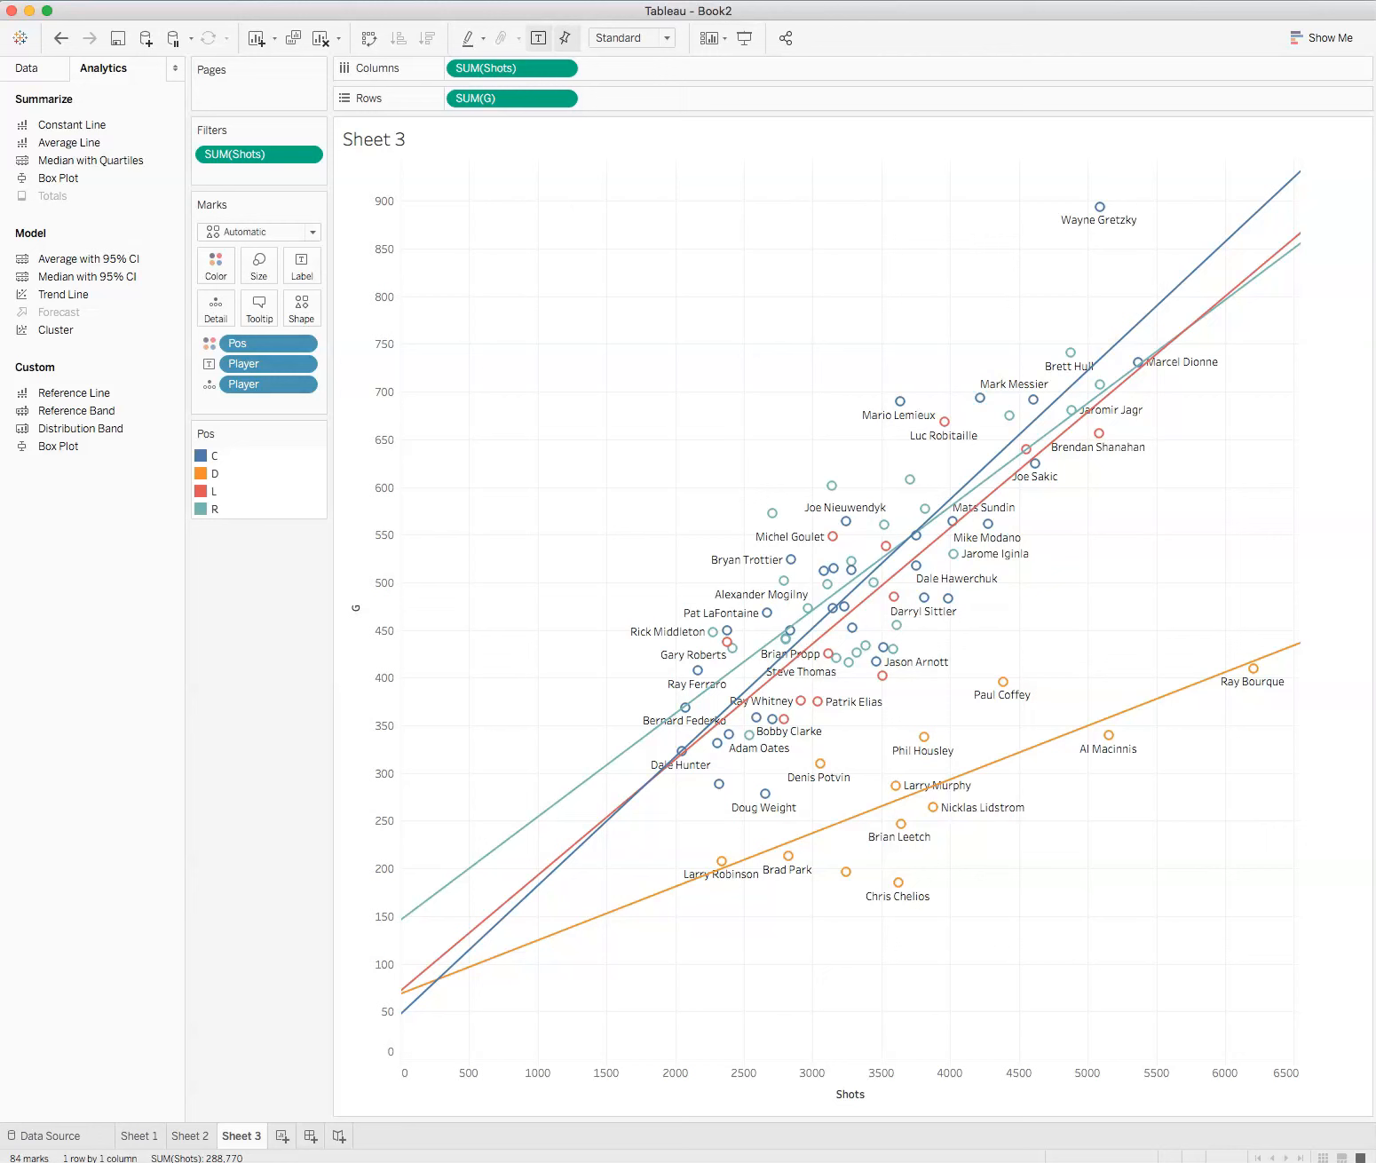
pyautogui.click(1199, 571)
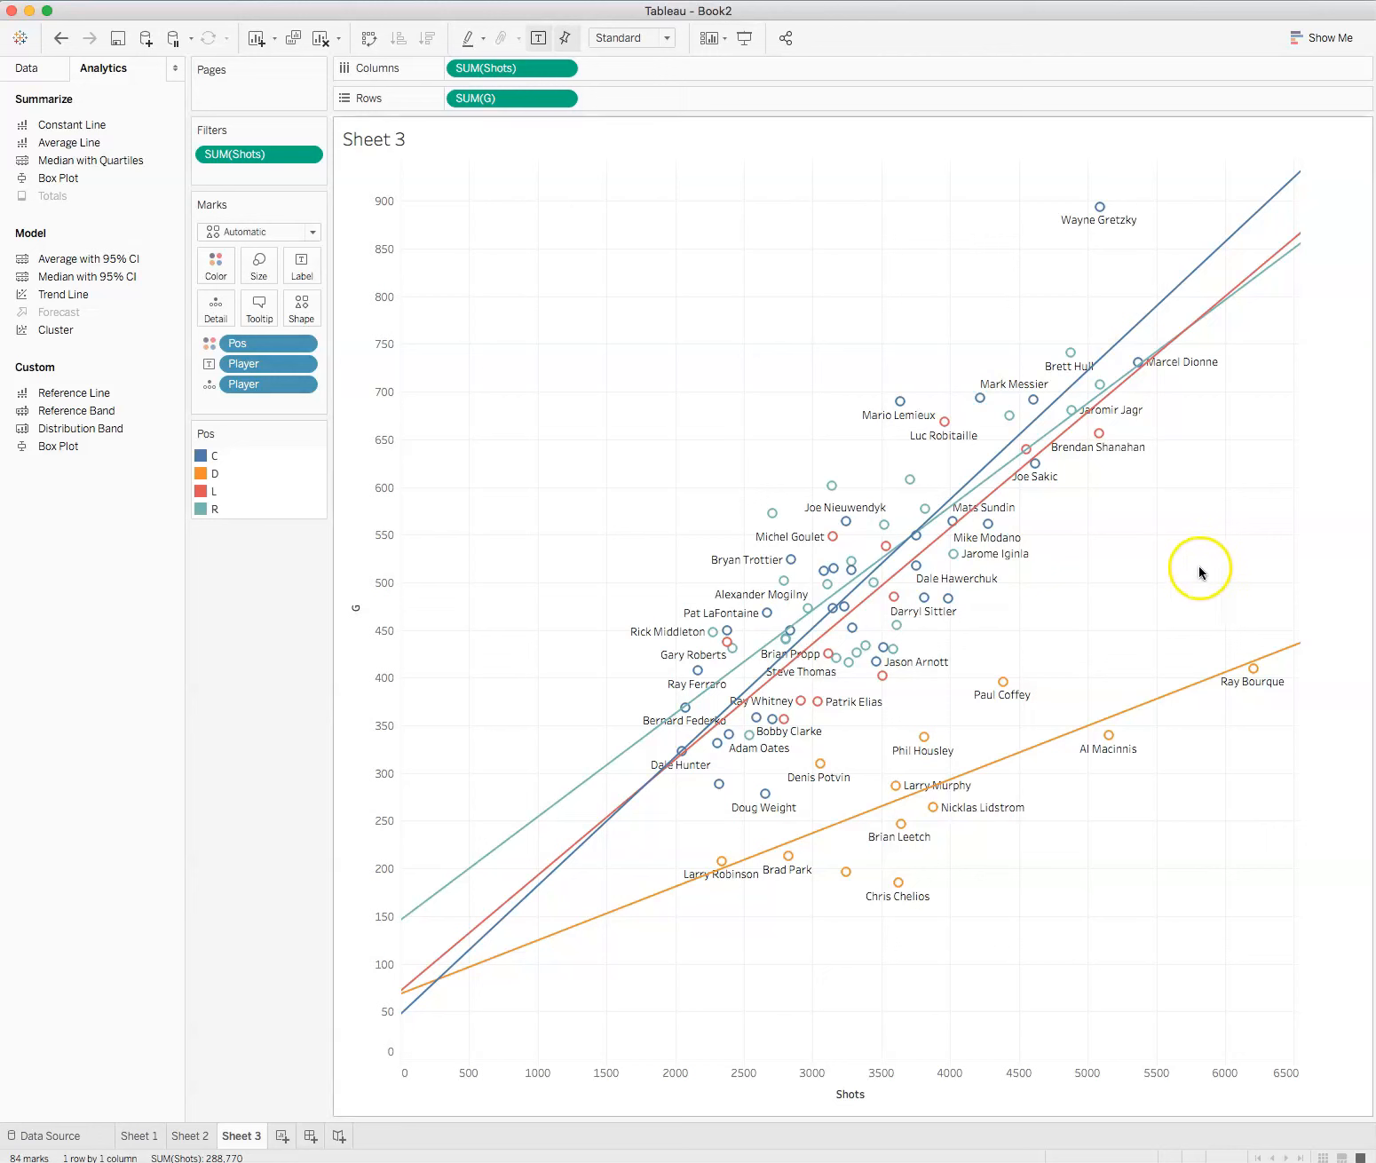
# Step: Hide the trend lines on the scatter plot and show them again
pyautogui.rightClick(1155, 577)
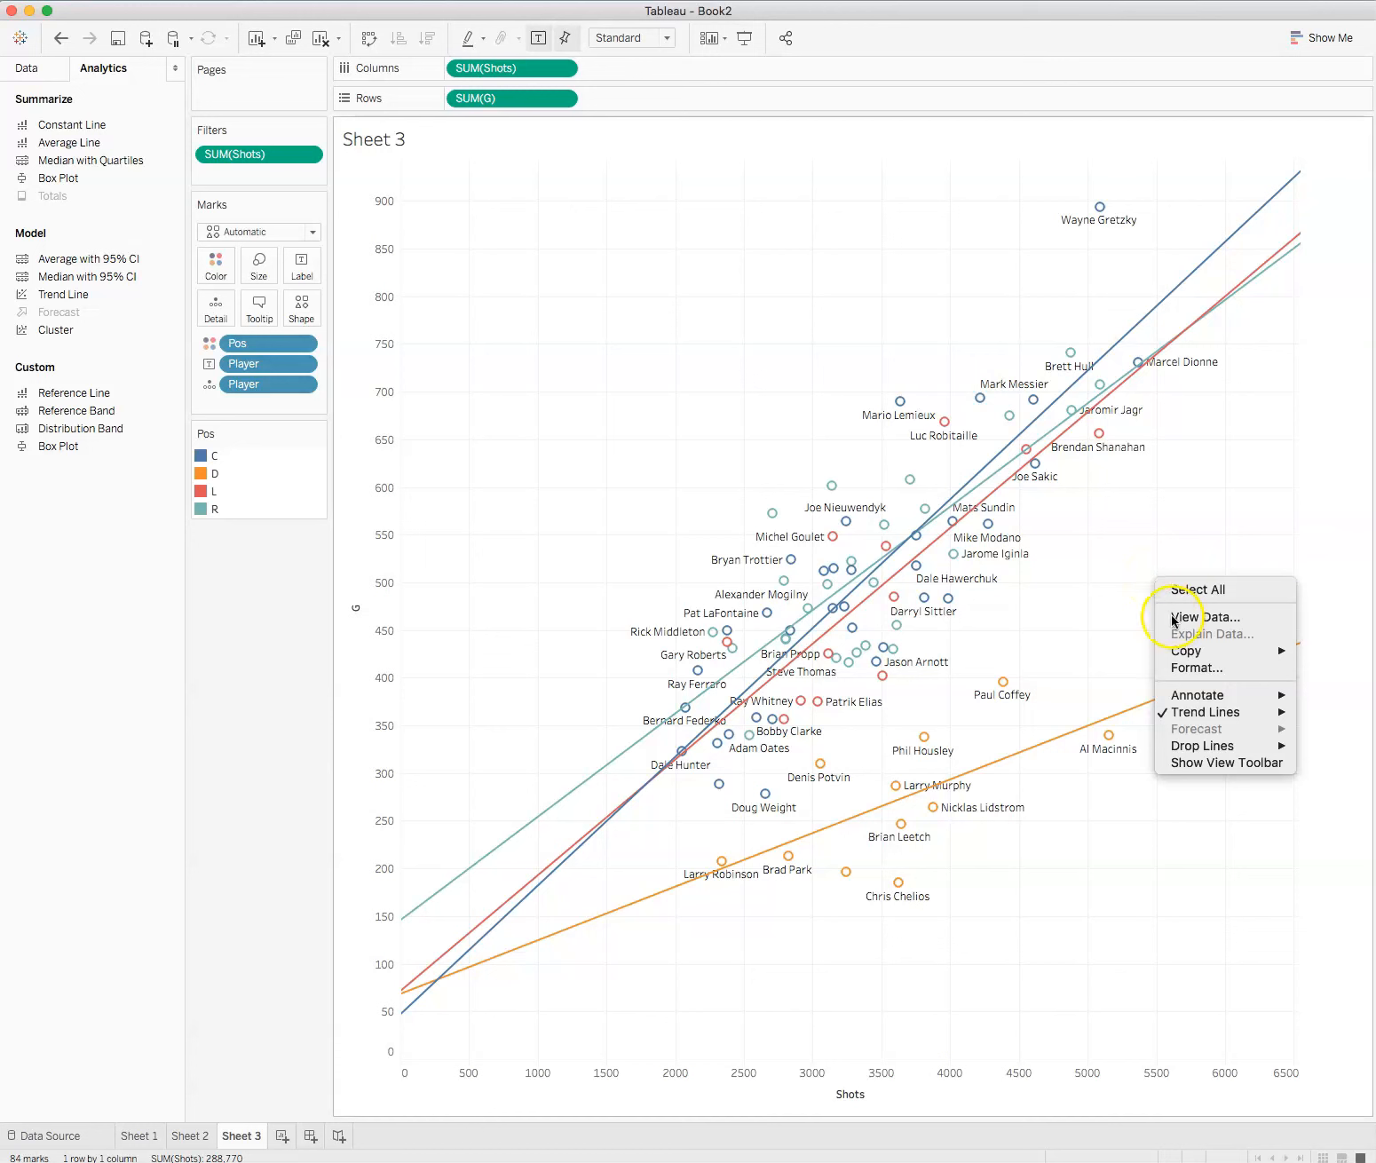
pyautogui.moveTo(1217, 712)
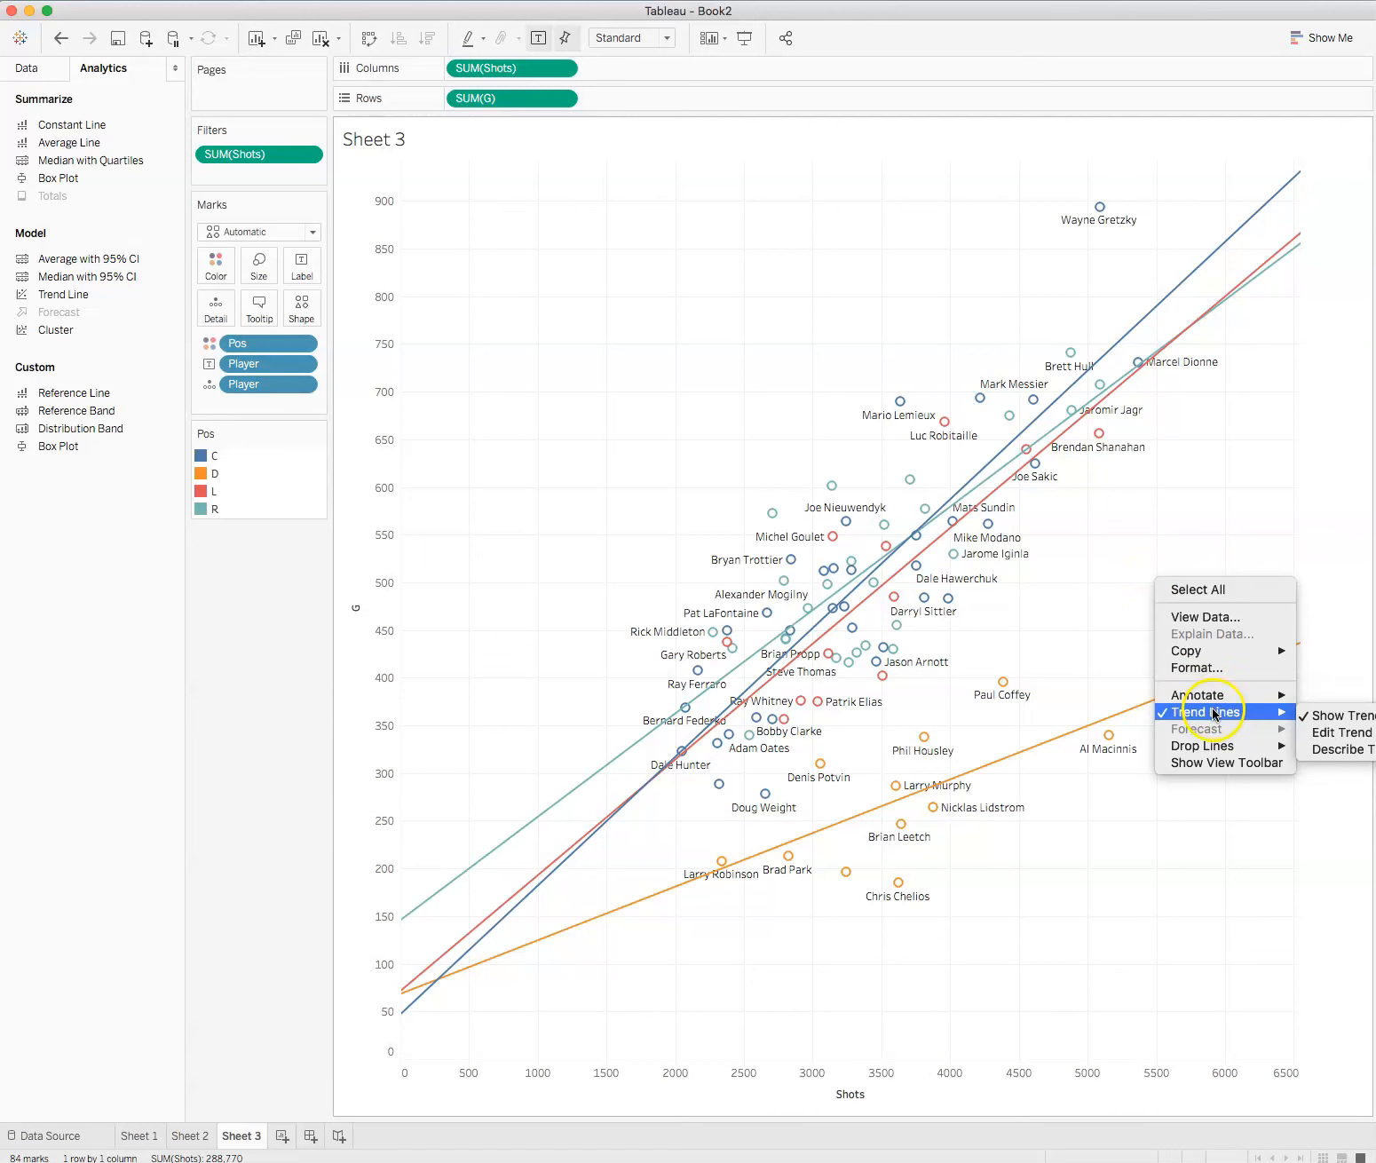
pyautogui.click(1357, 720)
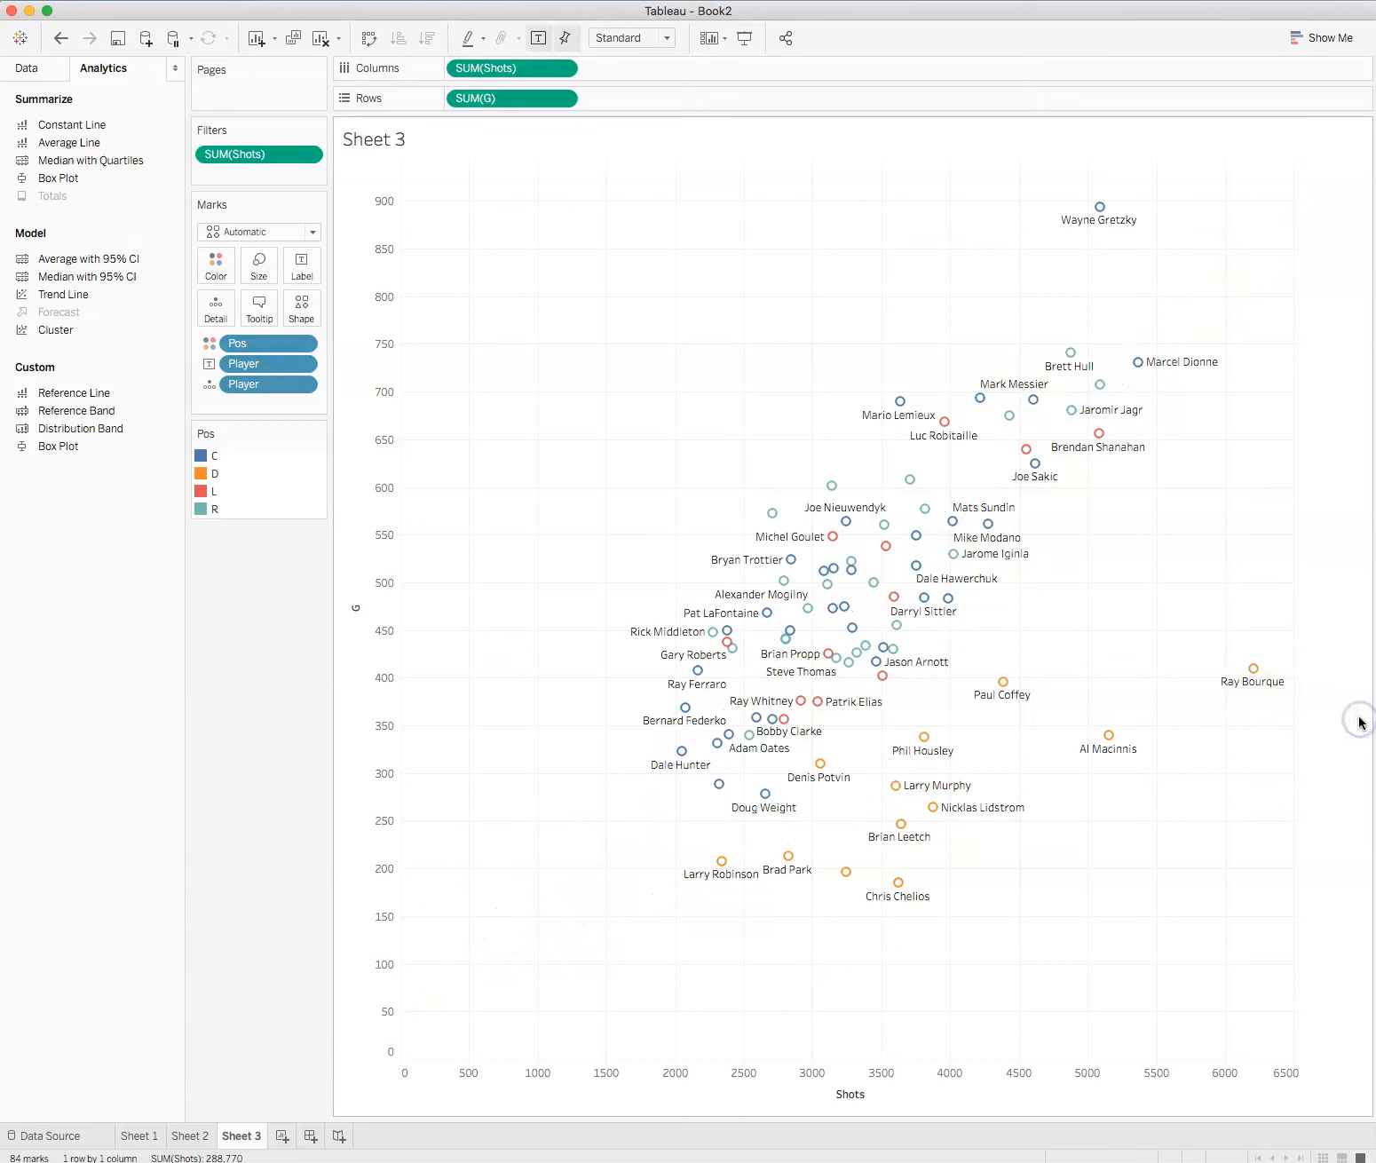
pyautogui.rightClick(1098, 549)
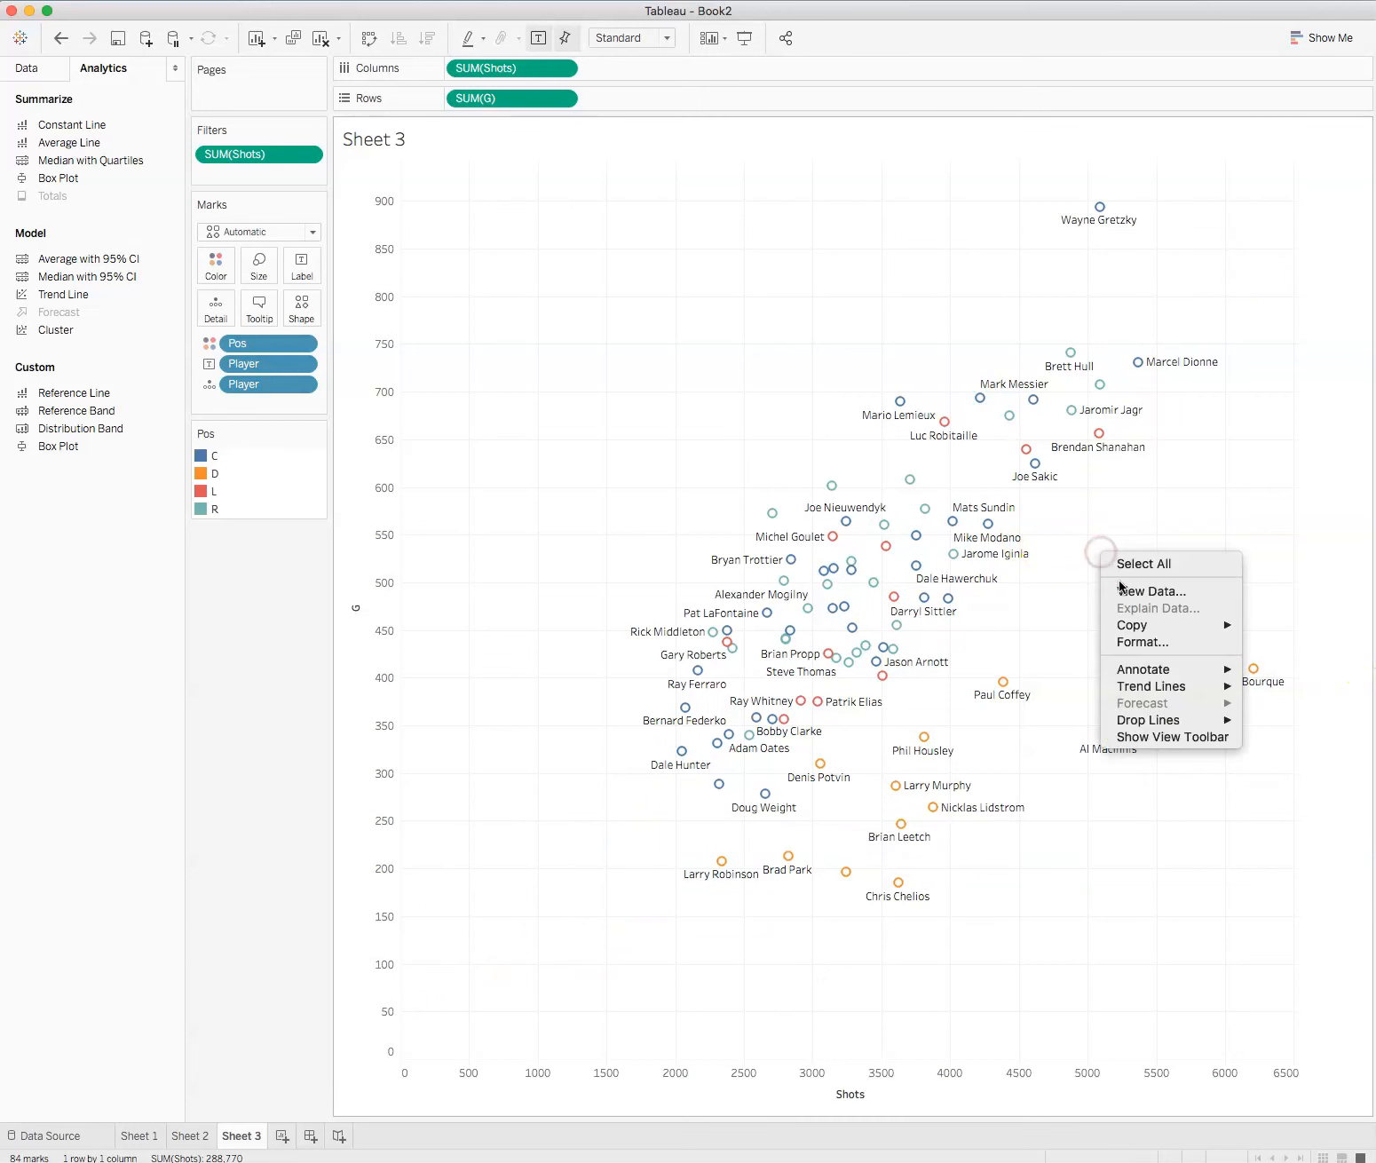
pyautogui.moveTo(1187, 686)
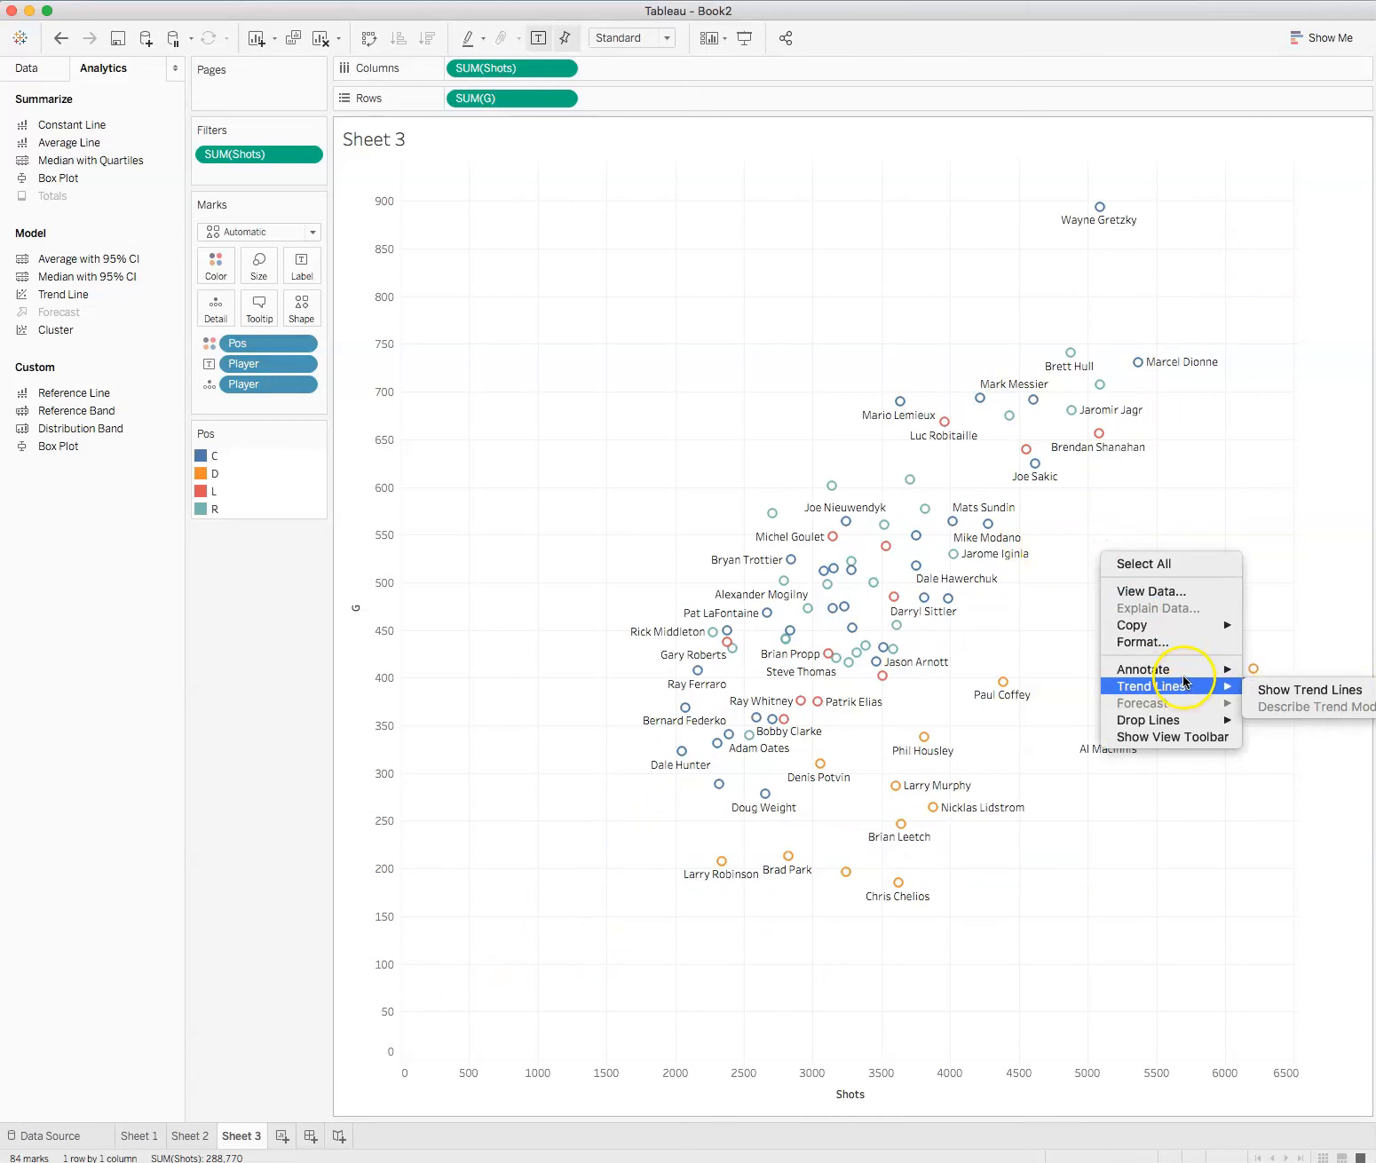
pyautogui.click(1266, 689)
# Step: Replace the per-color trend lines on the scatter plot with a single linear trend line for all positions
pyautogui.rightClick(1126, 573)
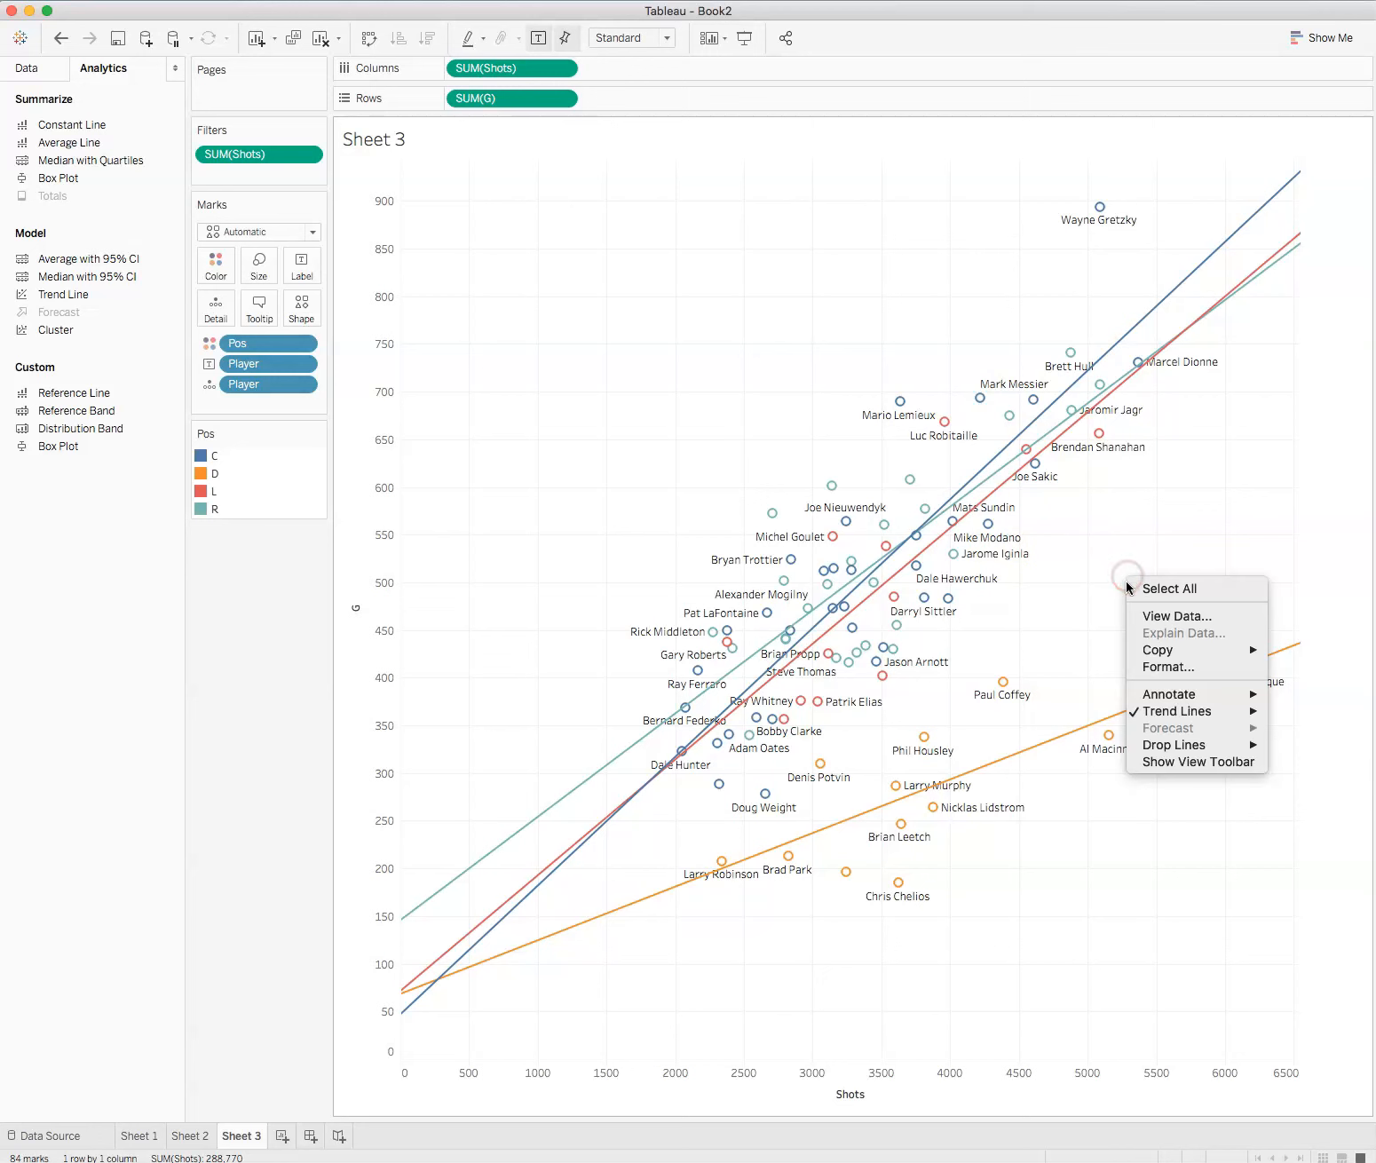
pyautogui.moveTo(1201, 749)
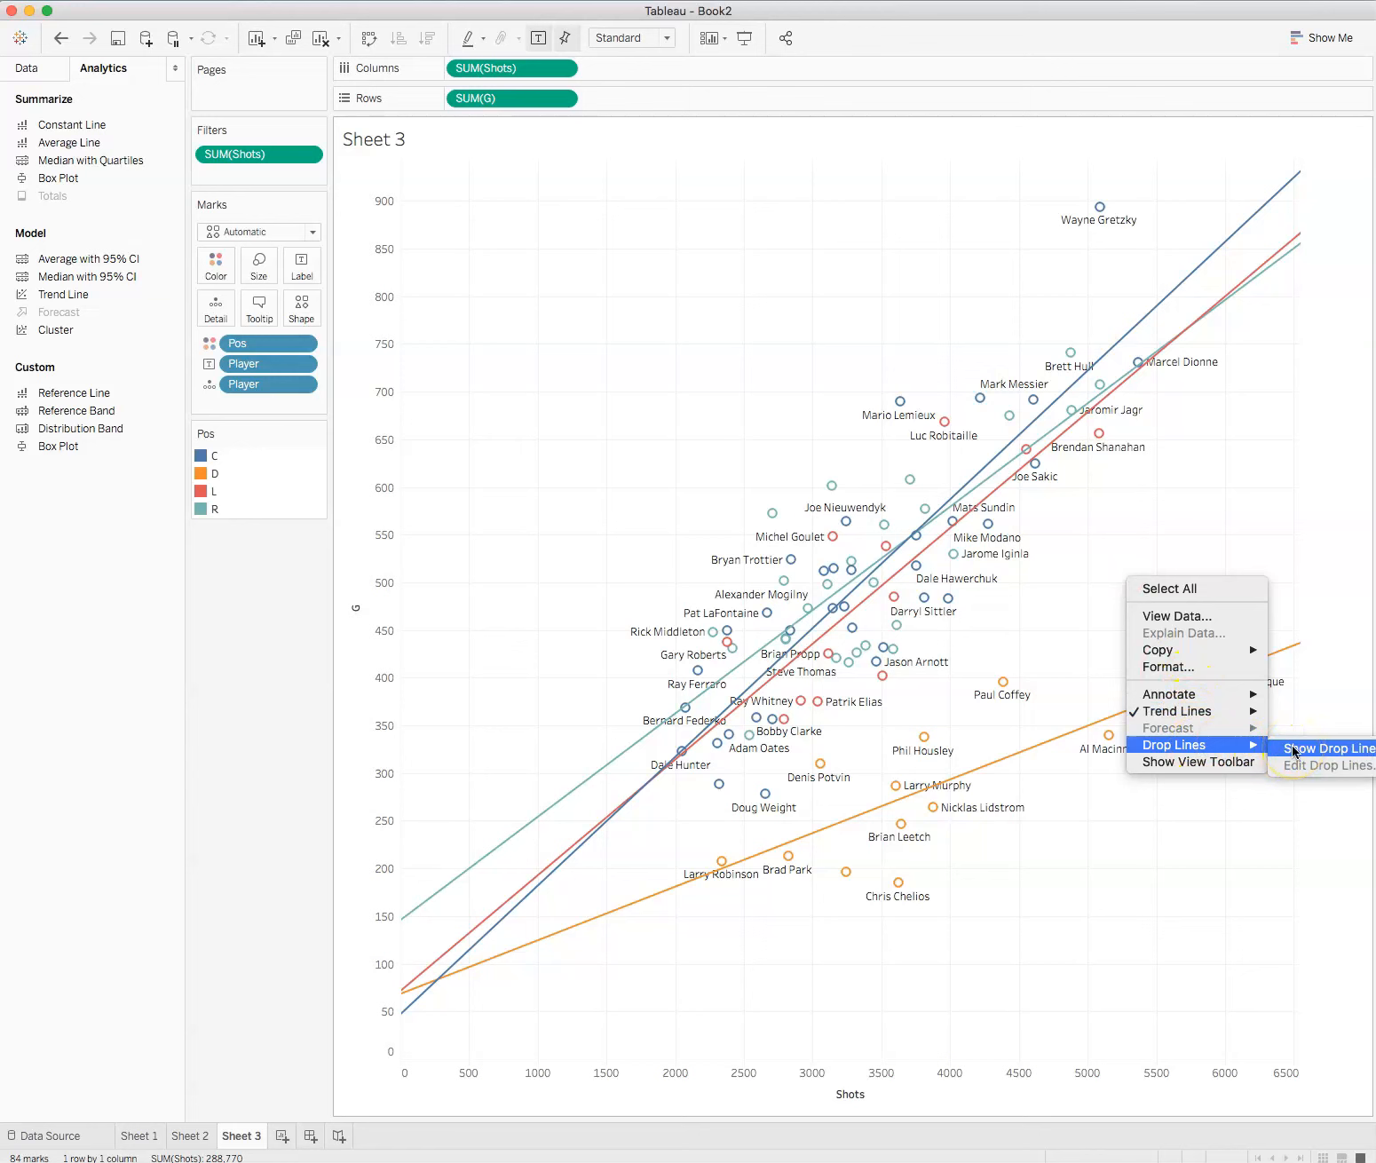
pyautogui.moveTo(1208, 708)
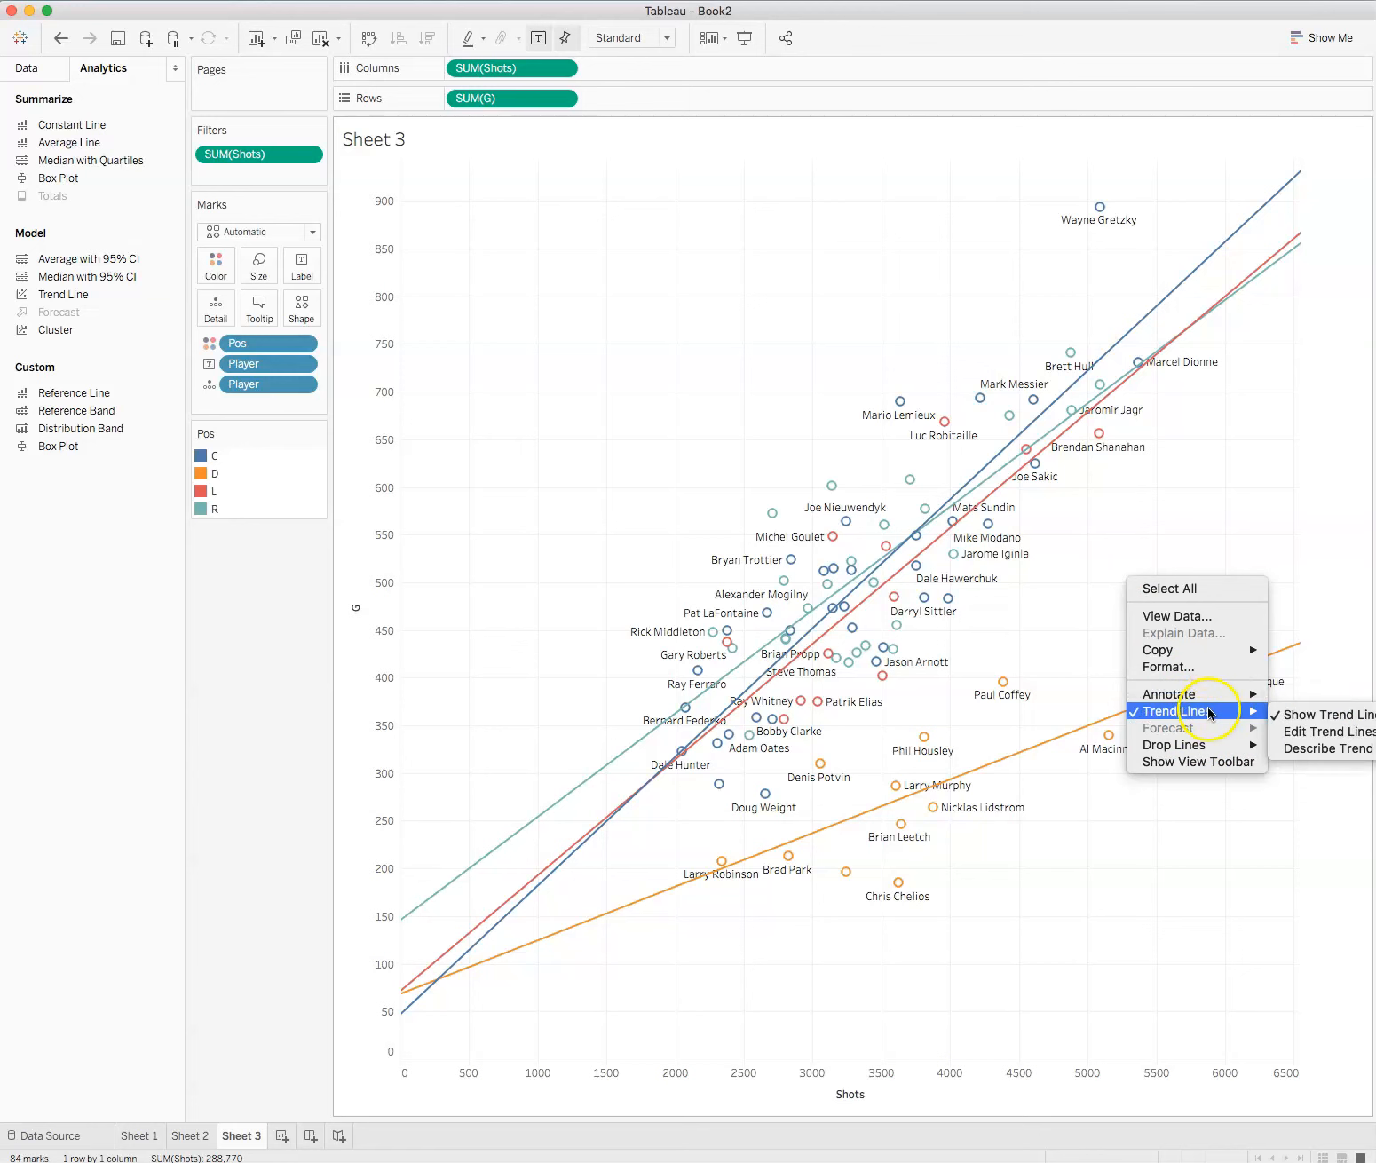
pyautogui.click(1323, 731)
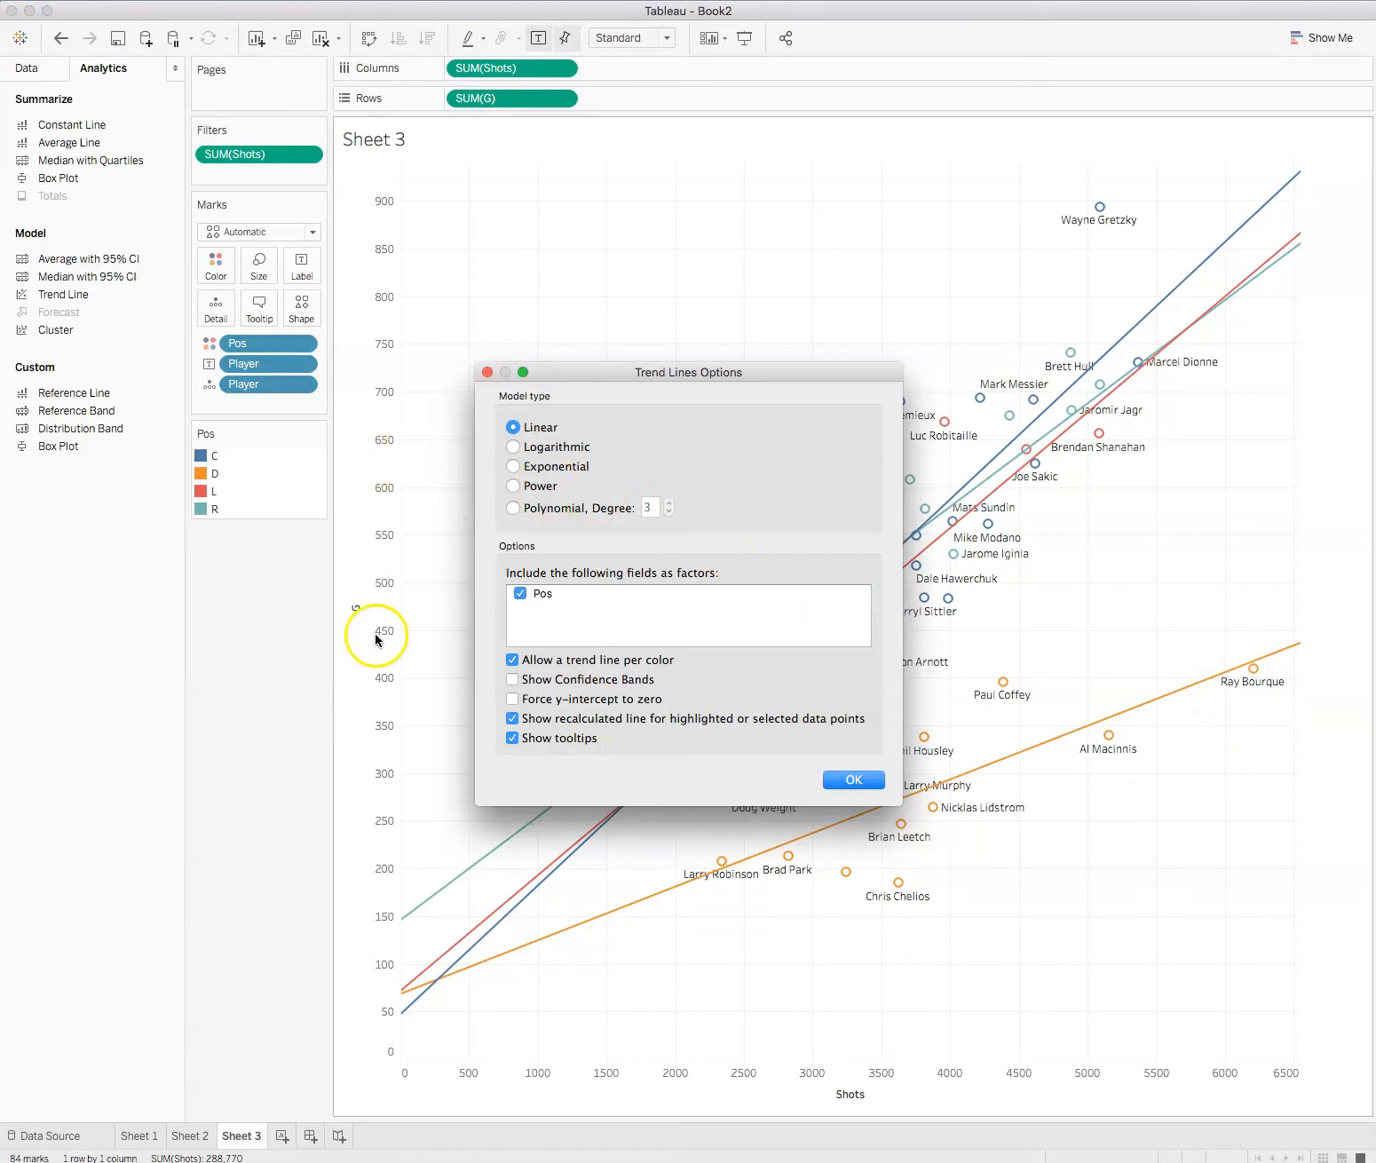
pyautogui.click(512, 660)
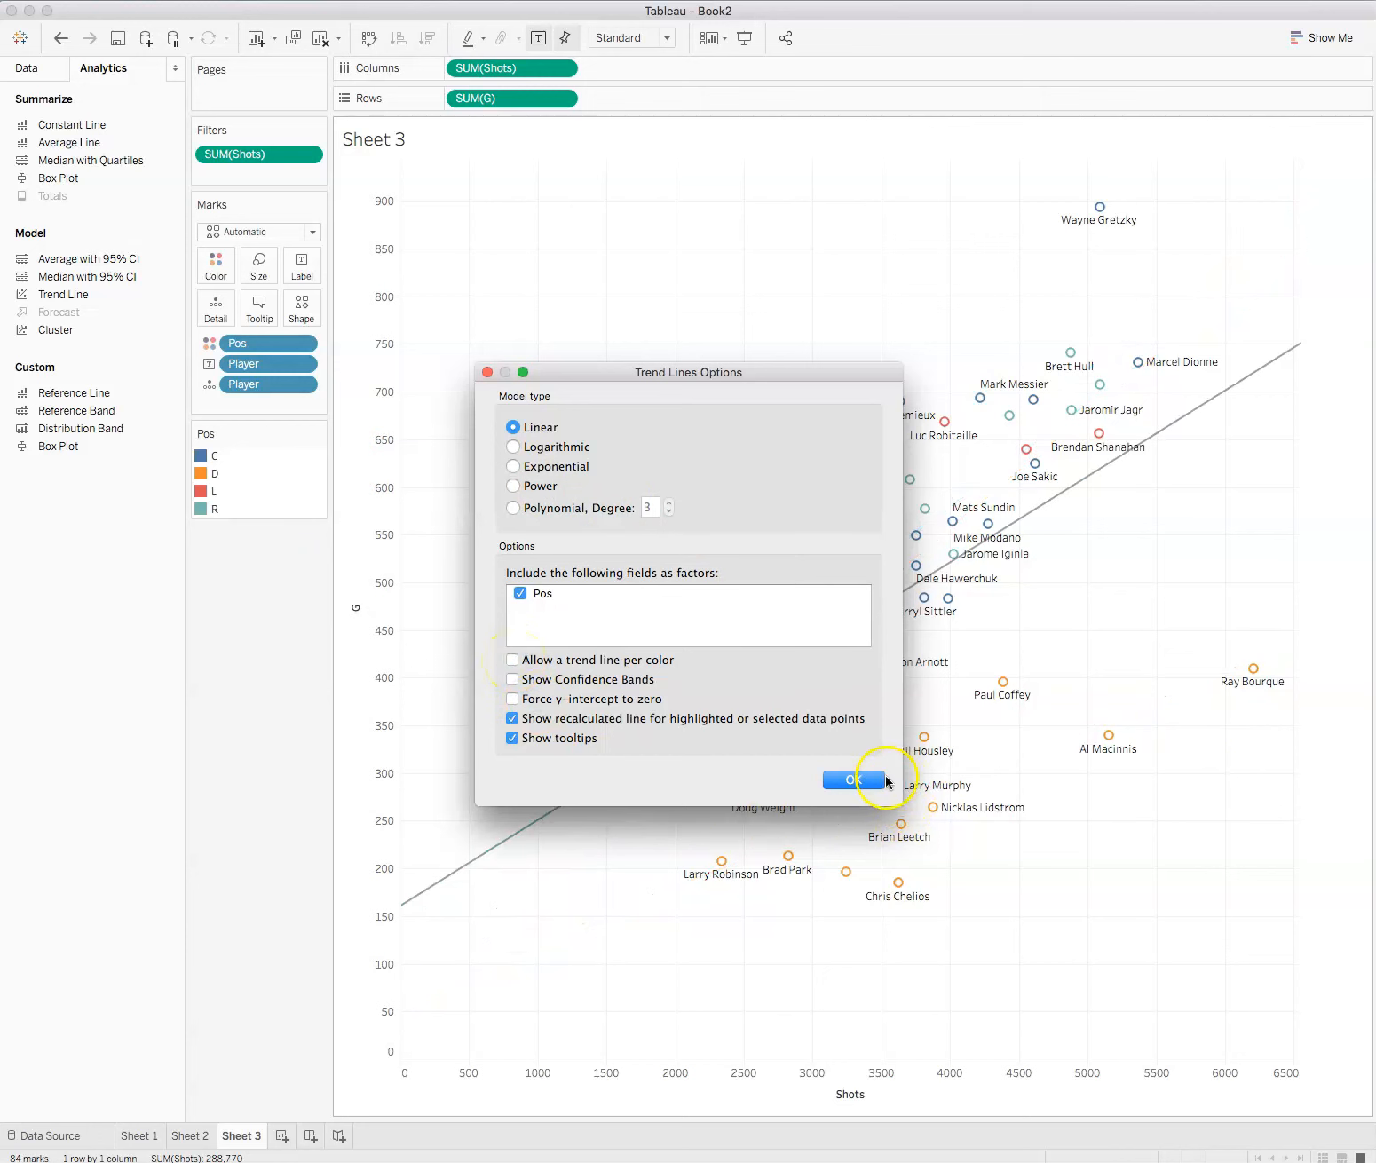
pyautogui.click(855, 780)
pyautogui.moveTo(612, 767)
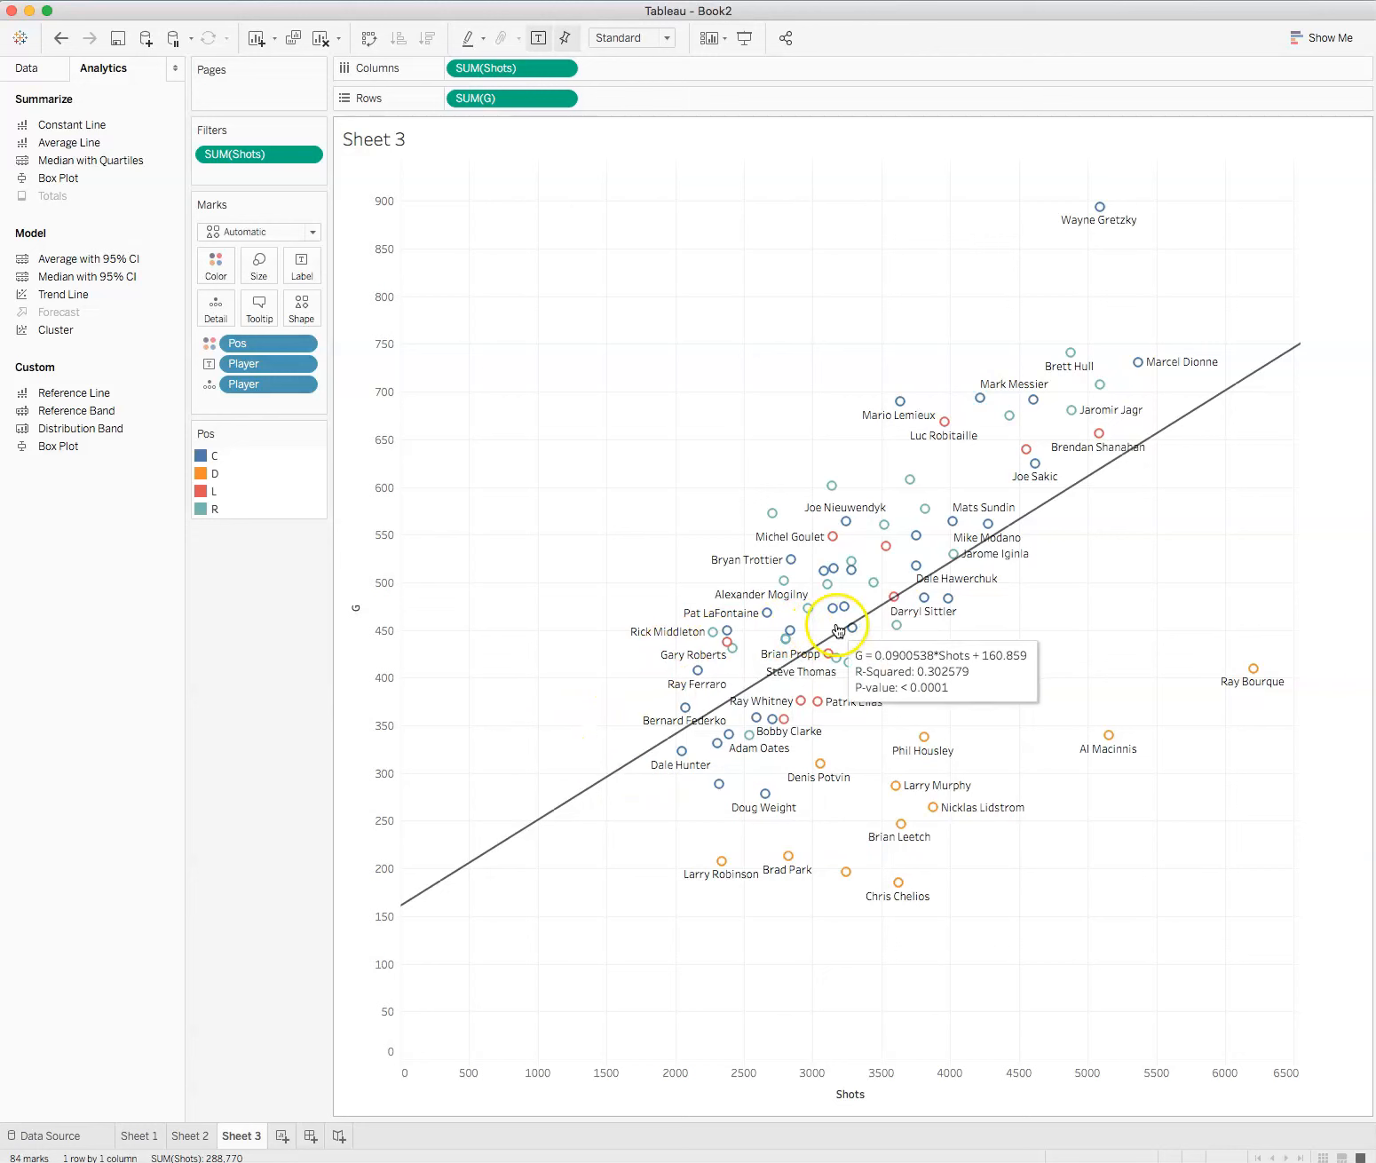
pyautogui.moveTo(873, 658)
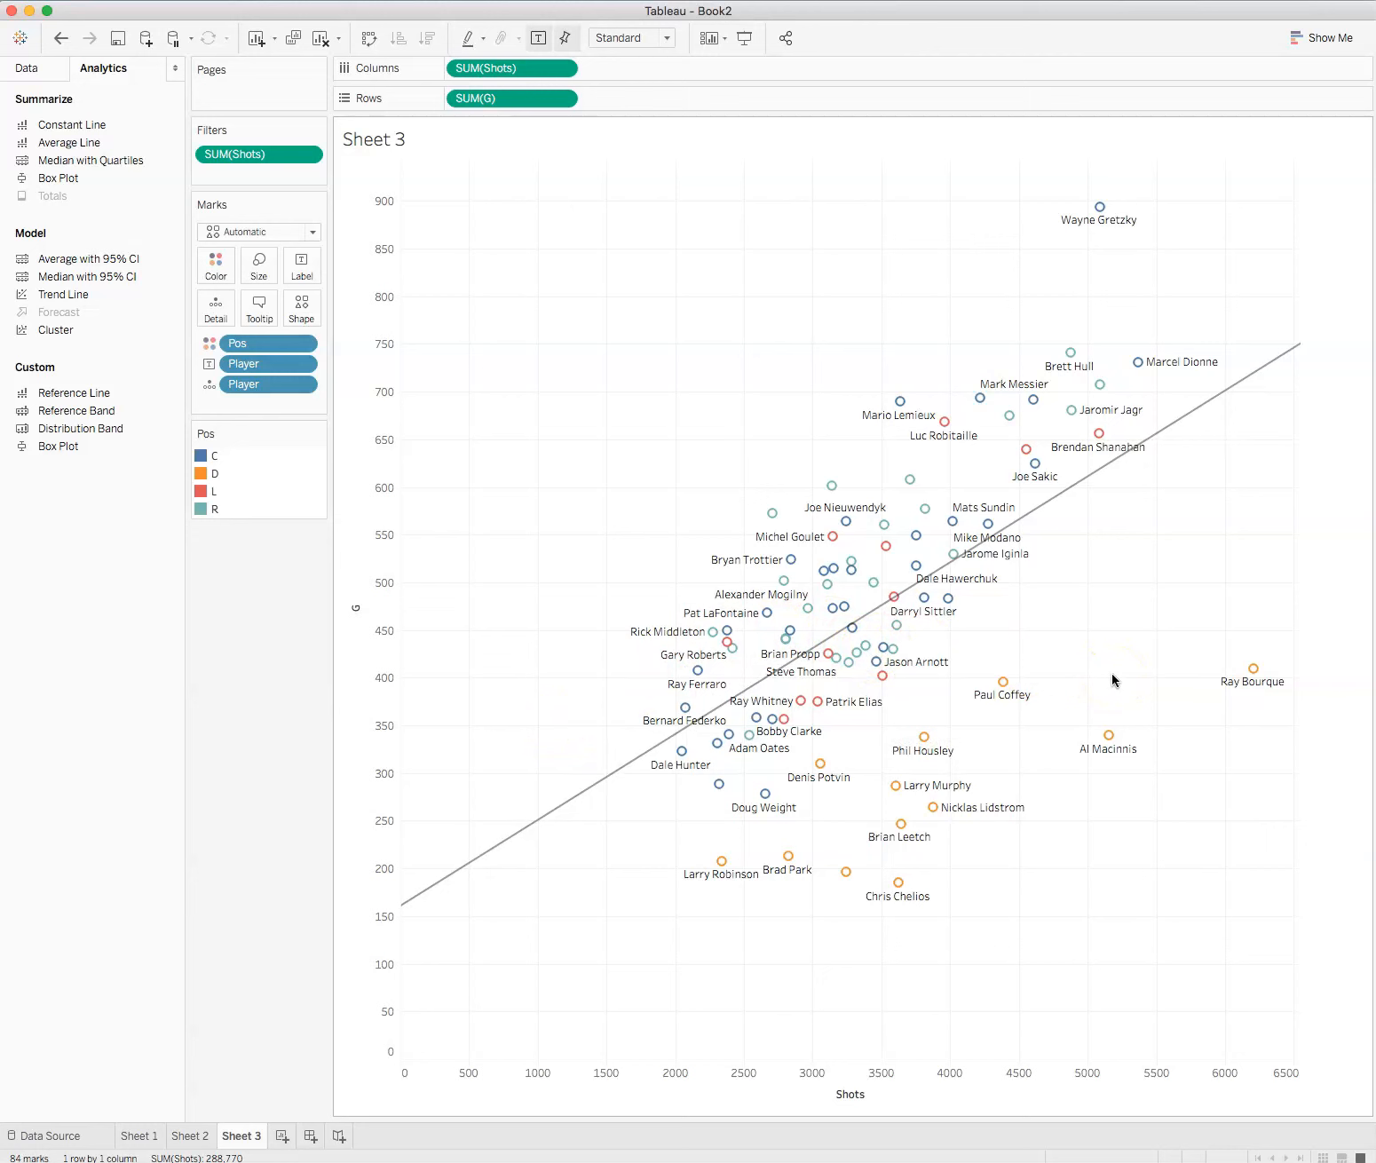
# Step: Force the trend line's y-intercept to zero and check its equation, R-squared and P-value
pyautogui.rightClick(1073, 525)
pyautogui.moveTo(1112, 660)
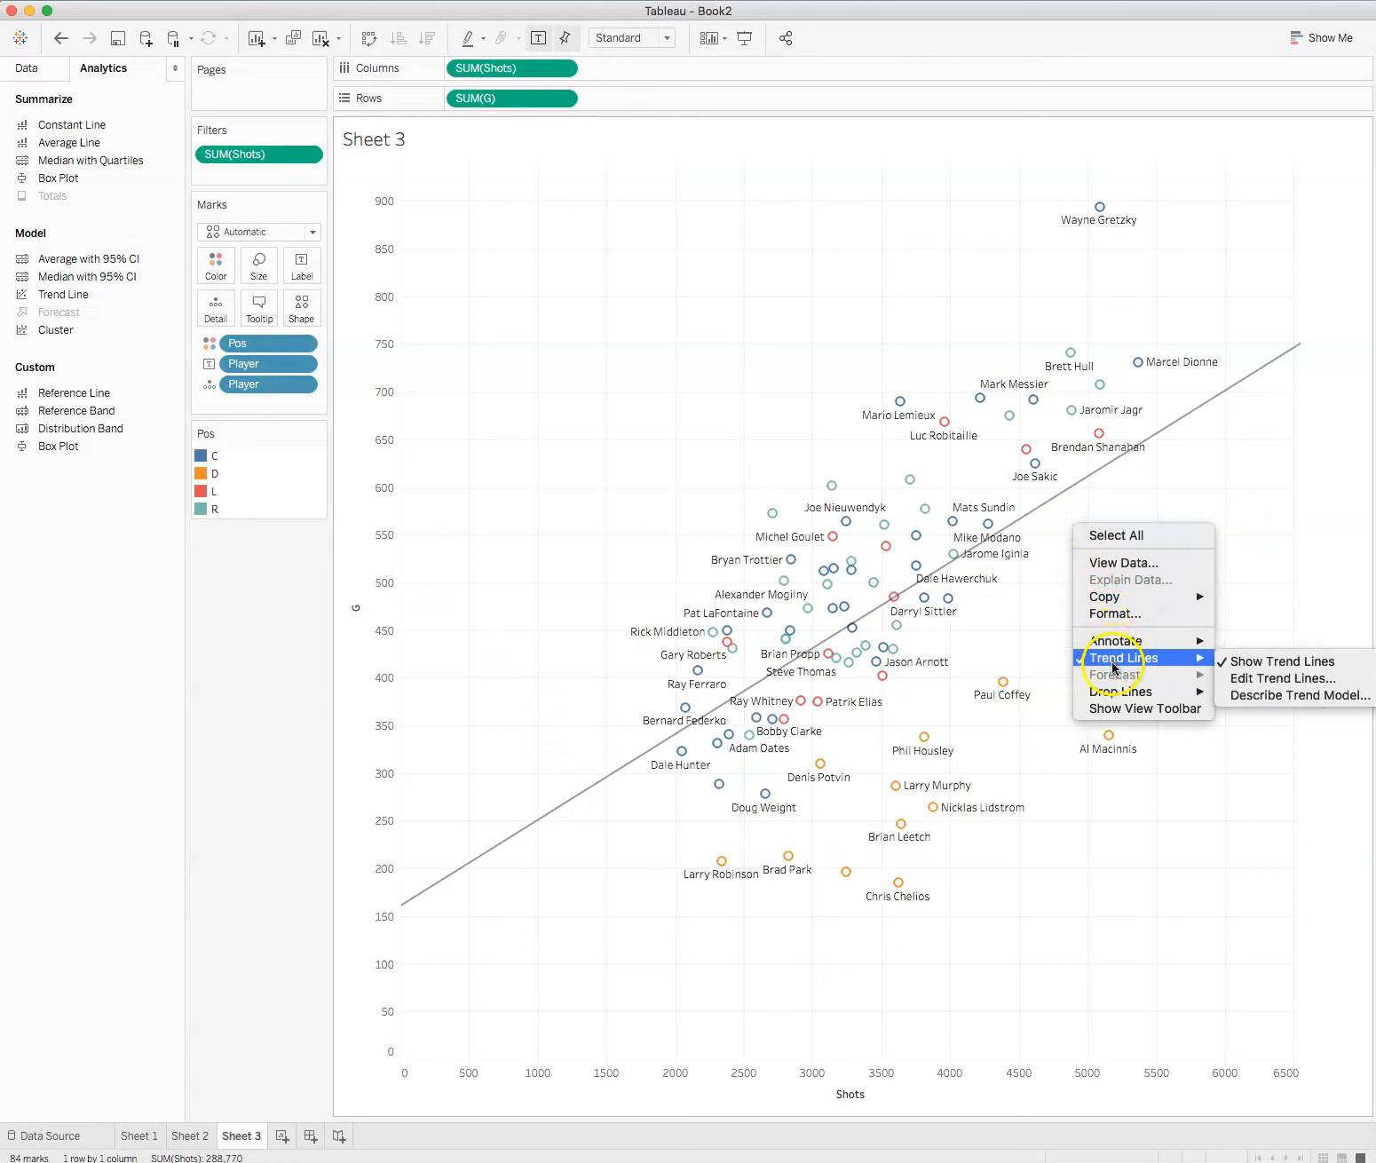
pyautogui.click(1266, 680)
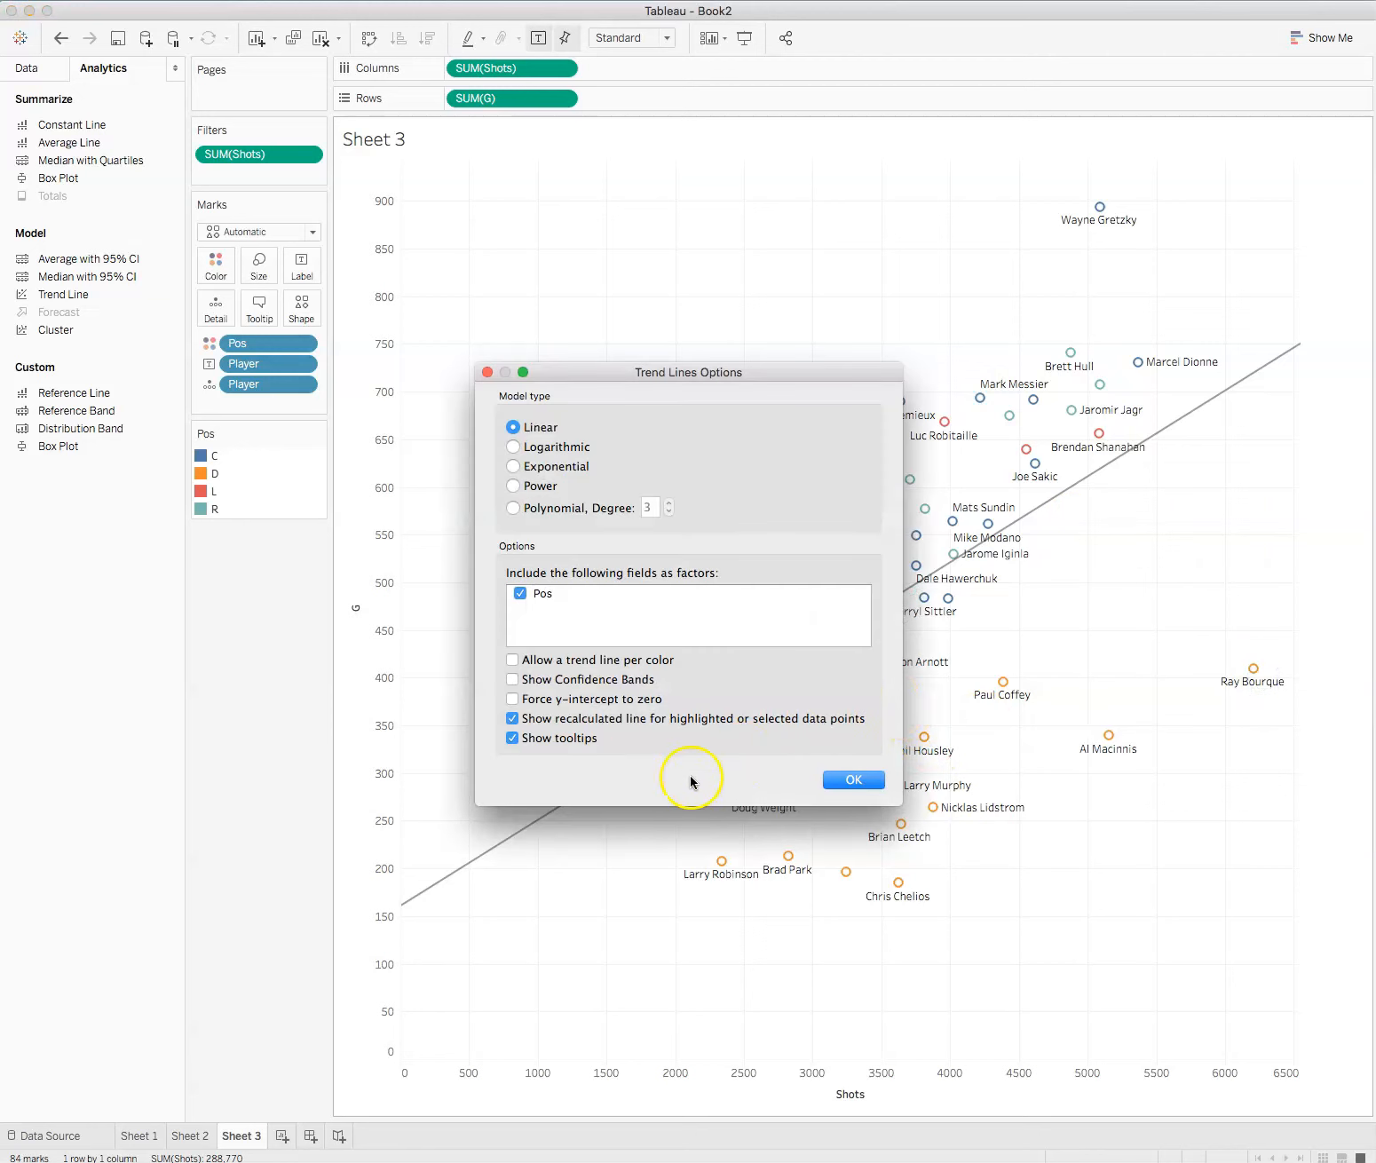
pyautogui.click(513, 699)
pyautogui.click(854, 779)
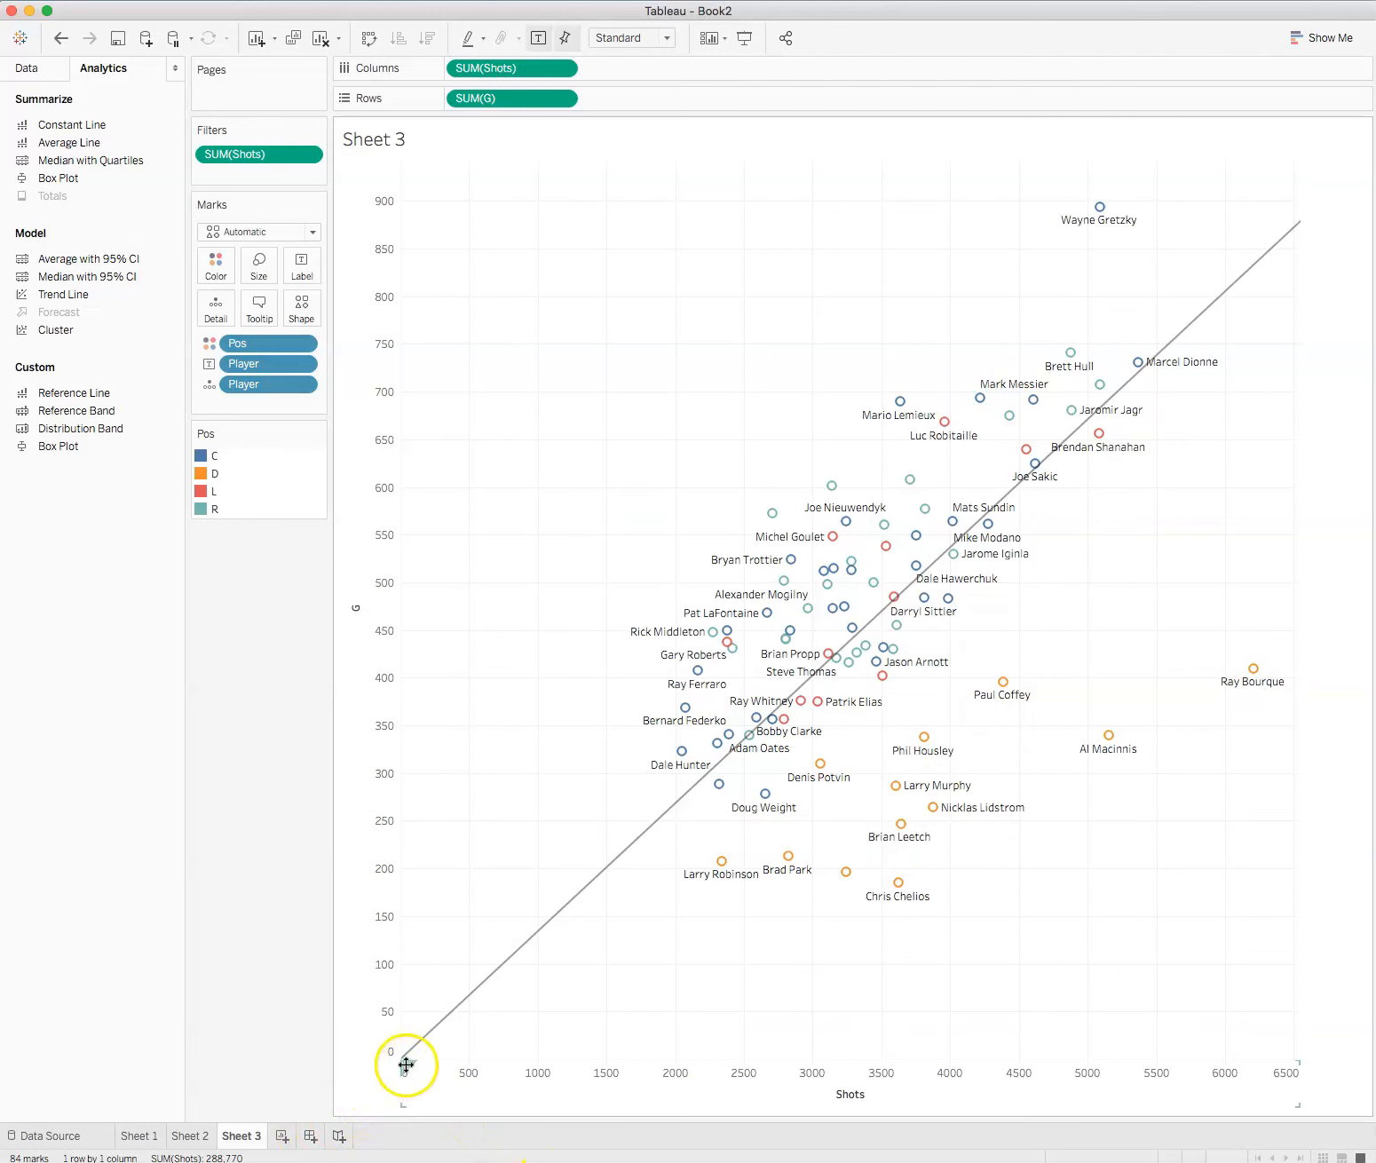
pyautogui.moveTo(404, 1058)
pyautogui.click(515, 1089)
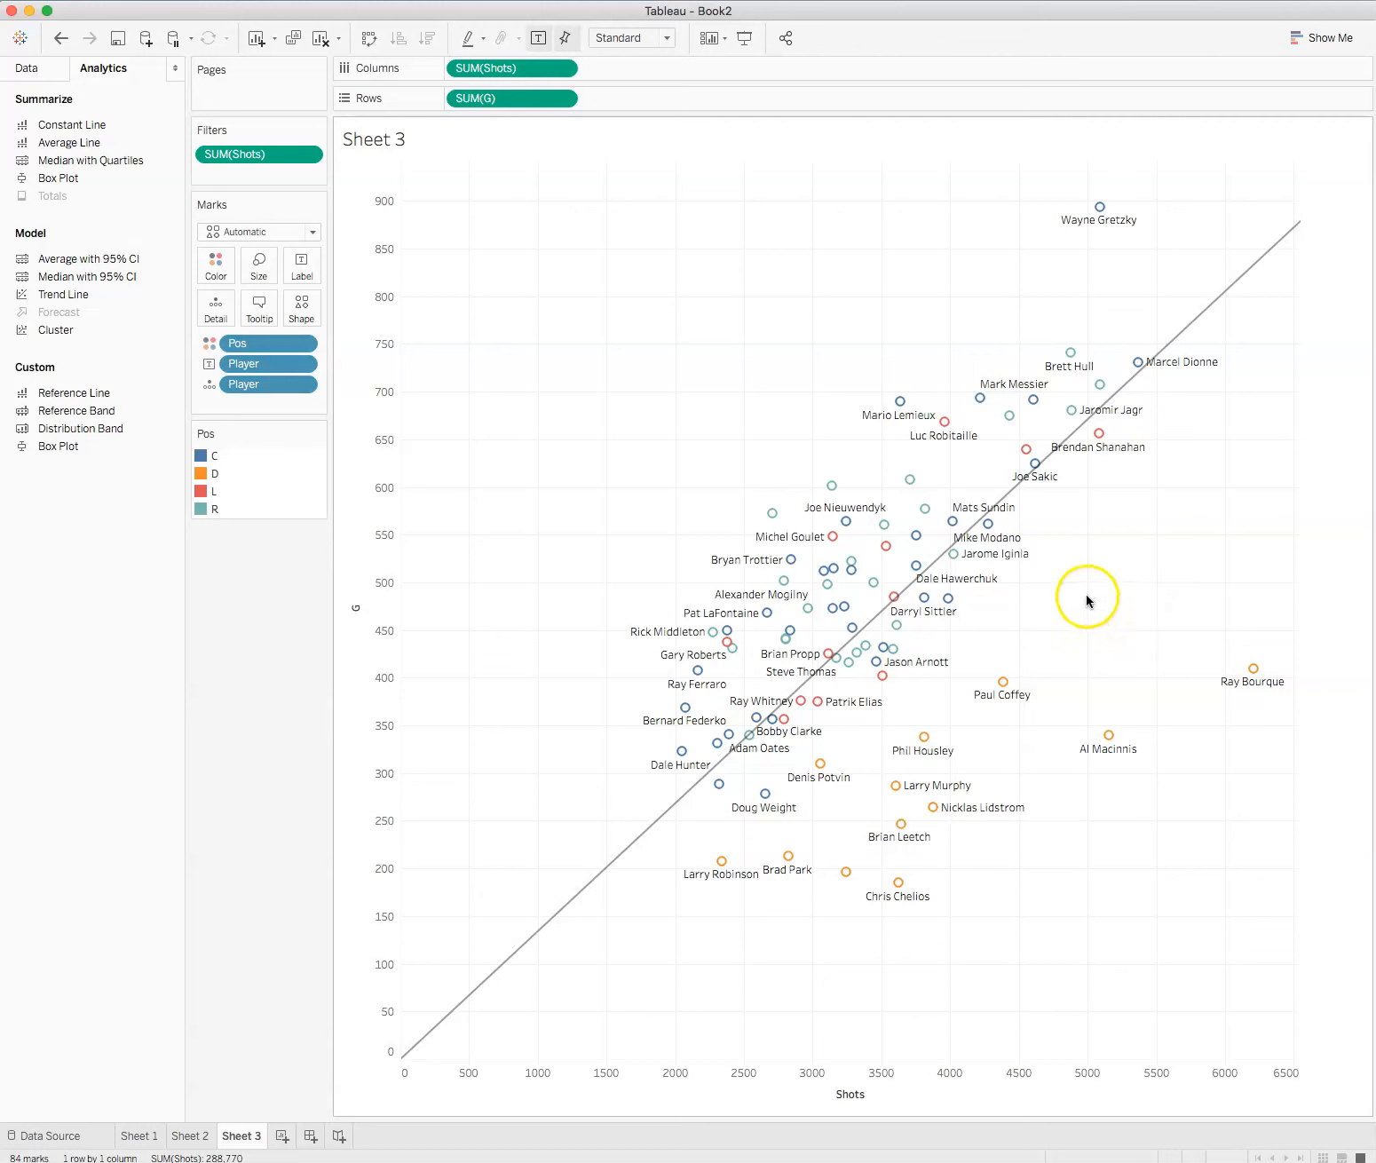
pyautogui.moveTo(947, 604)
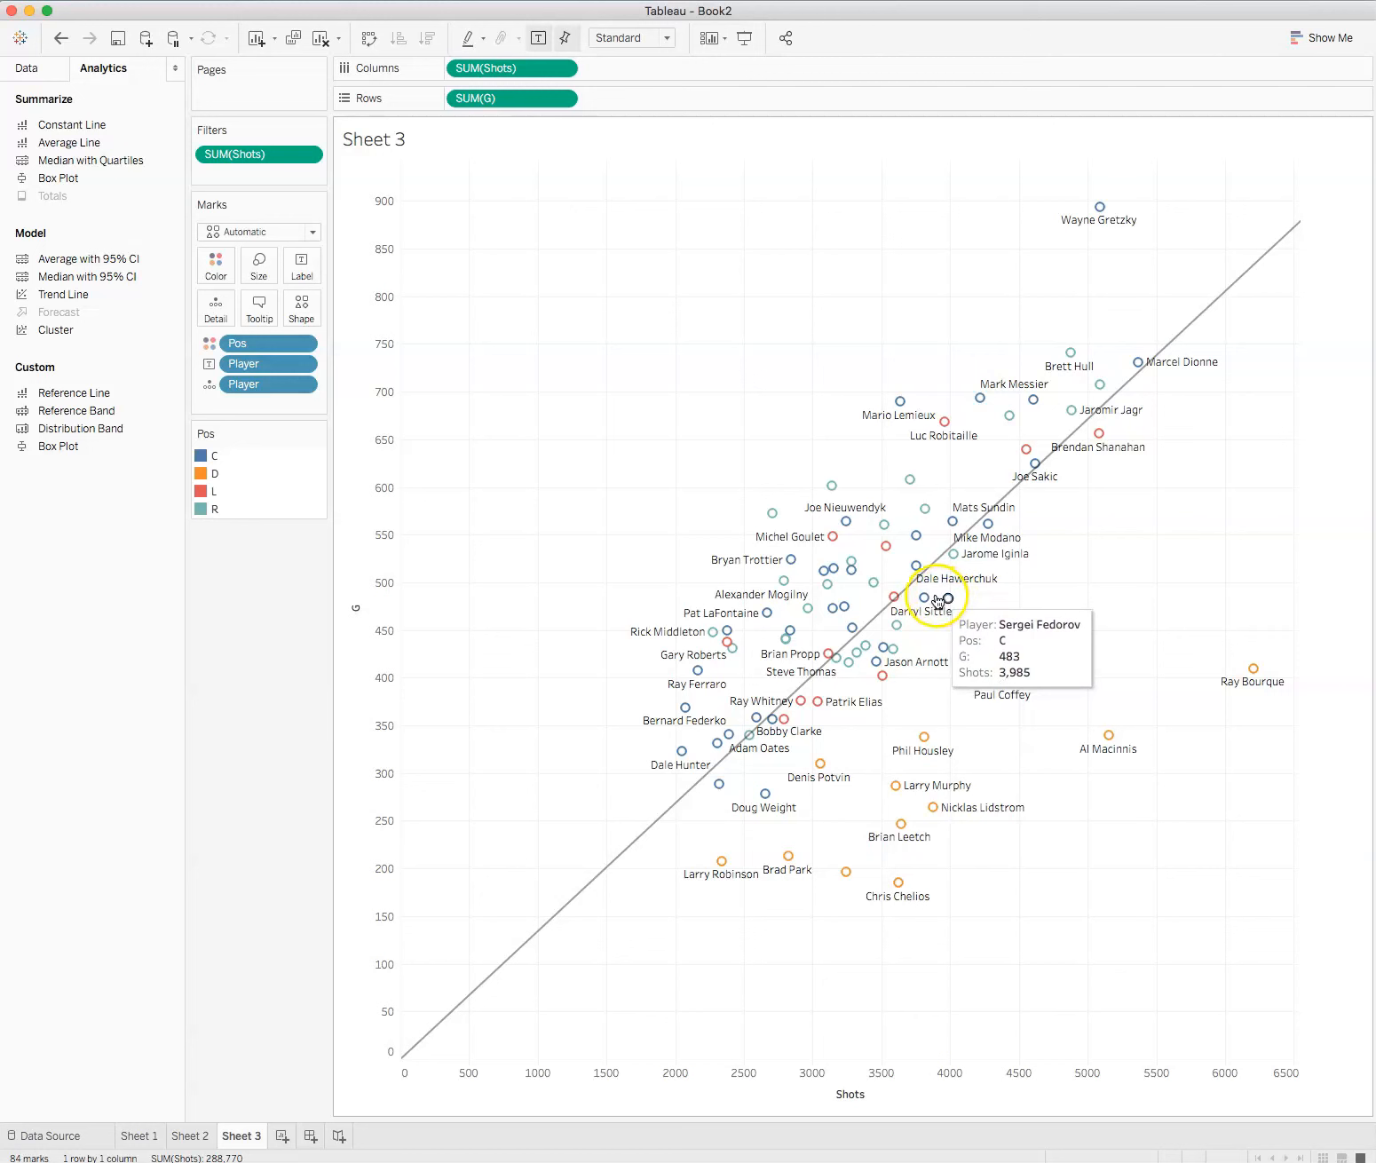
pyautogui.moveTo(939, 568)
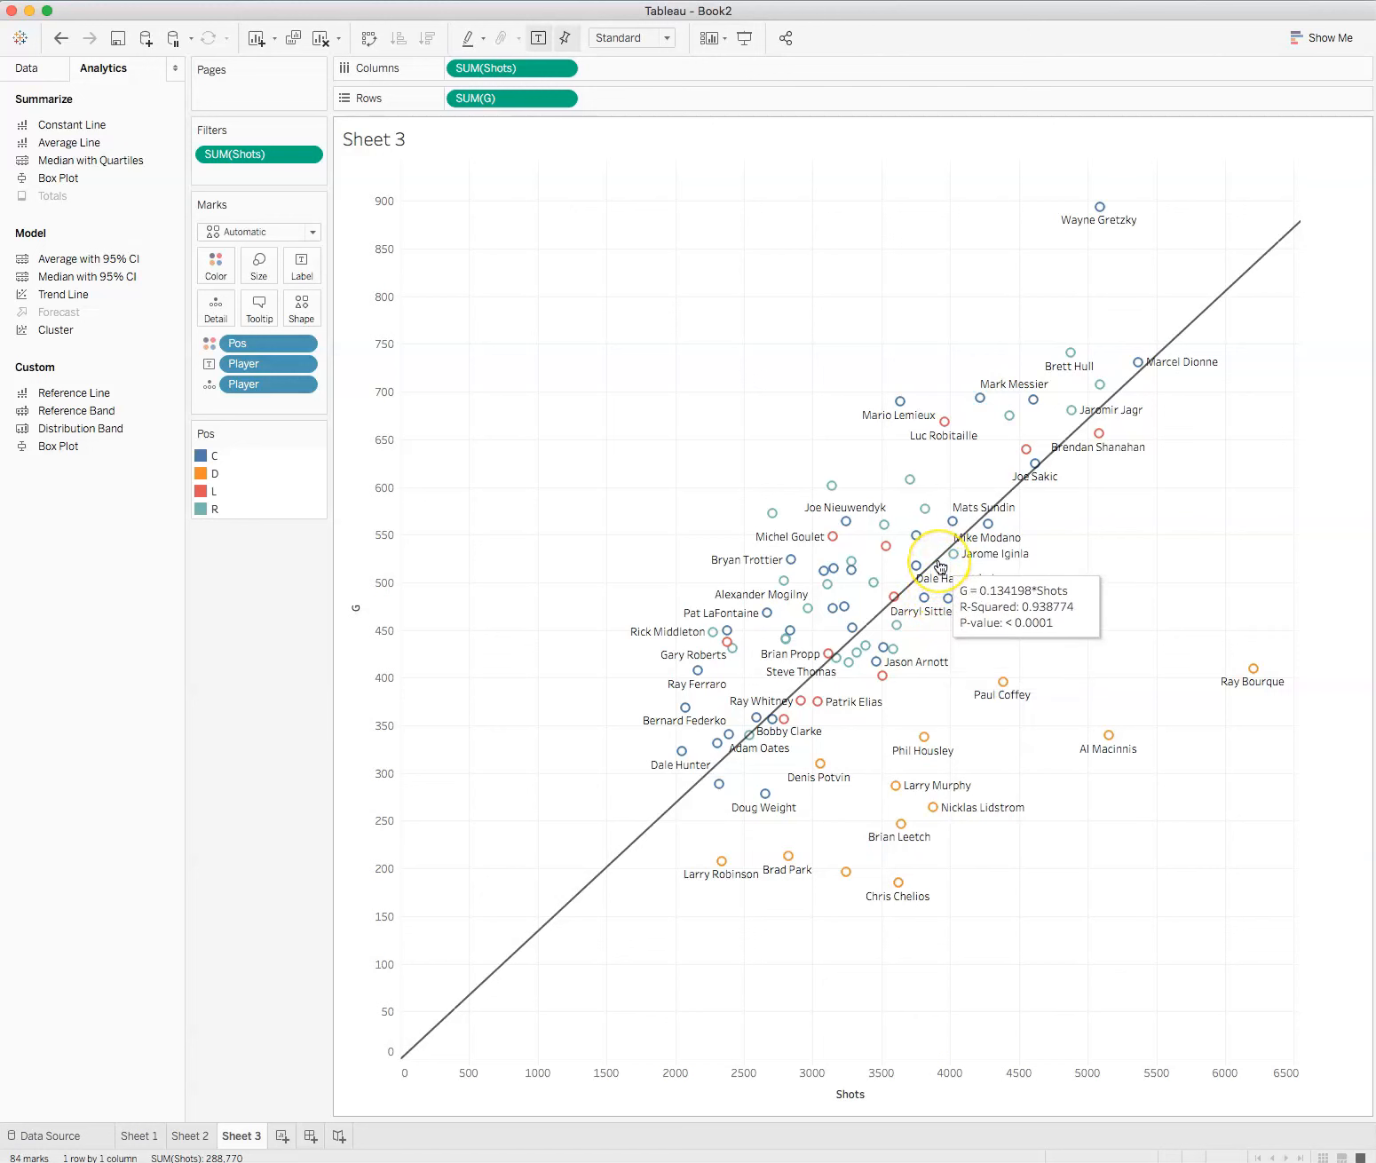
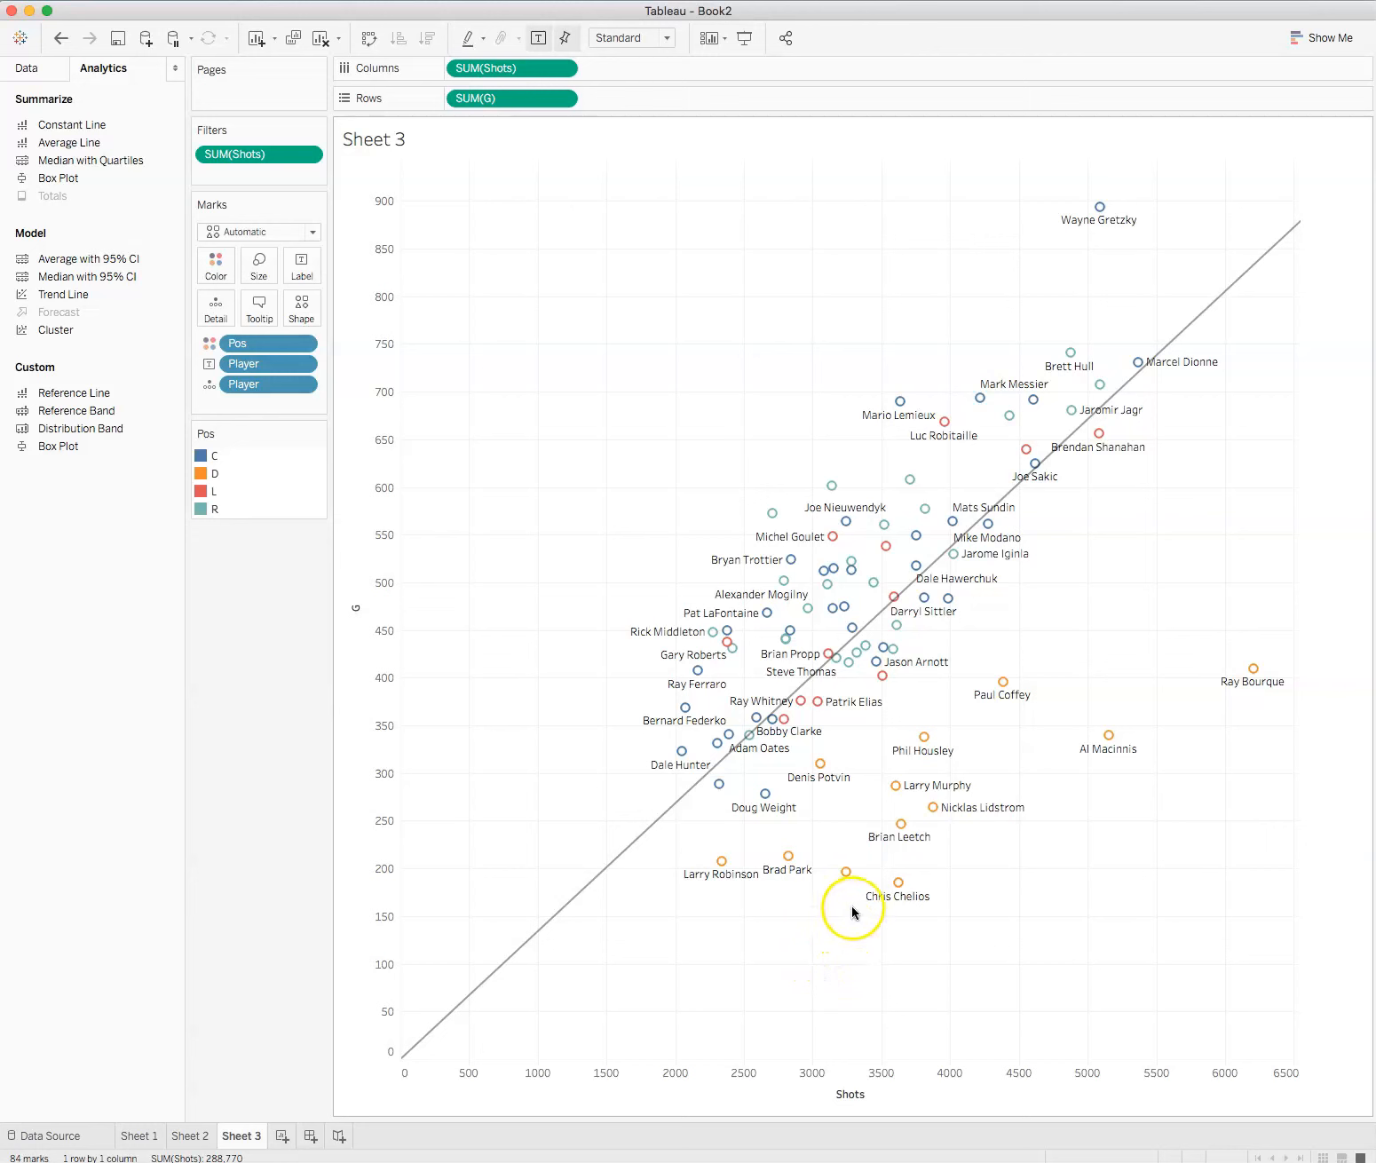
# Step: Examine the description of the scatter plot's trend model, including its R-squared, standard error and p-value
pyautogui.rightClick(1014, 493)
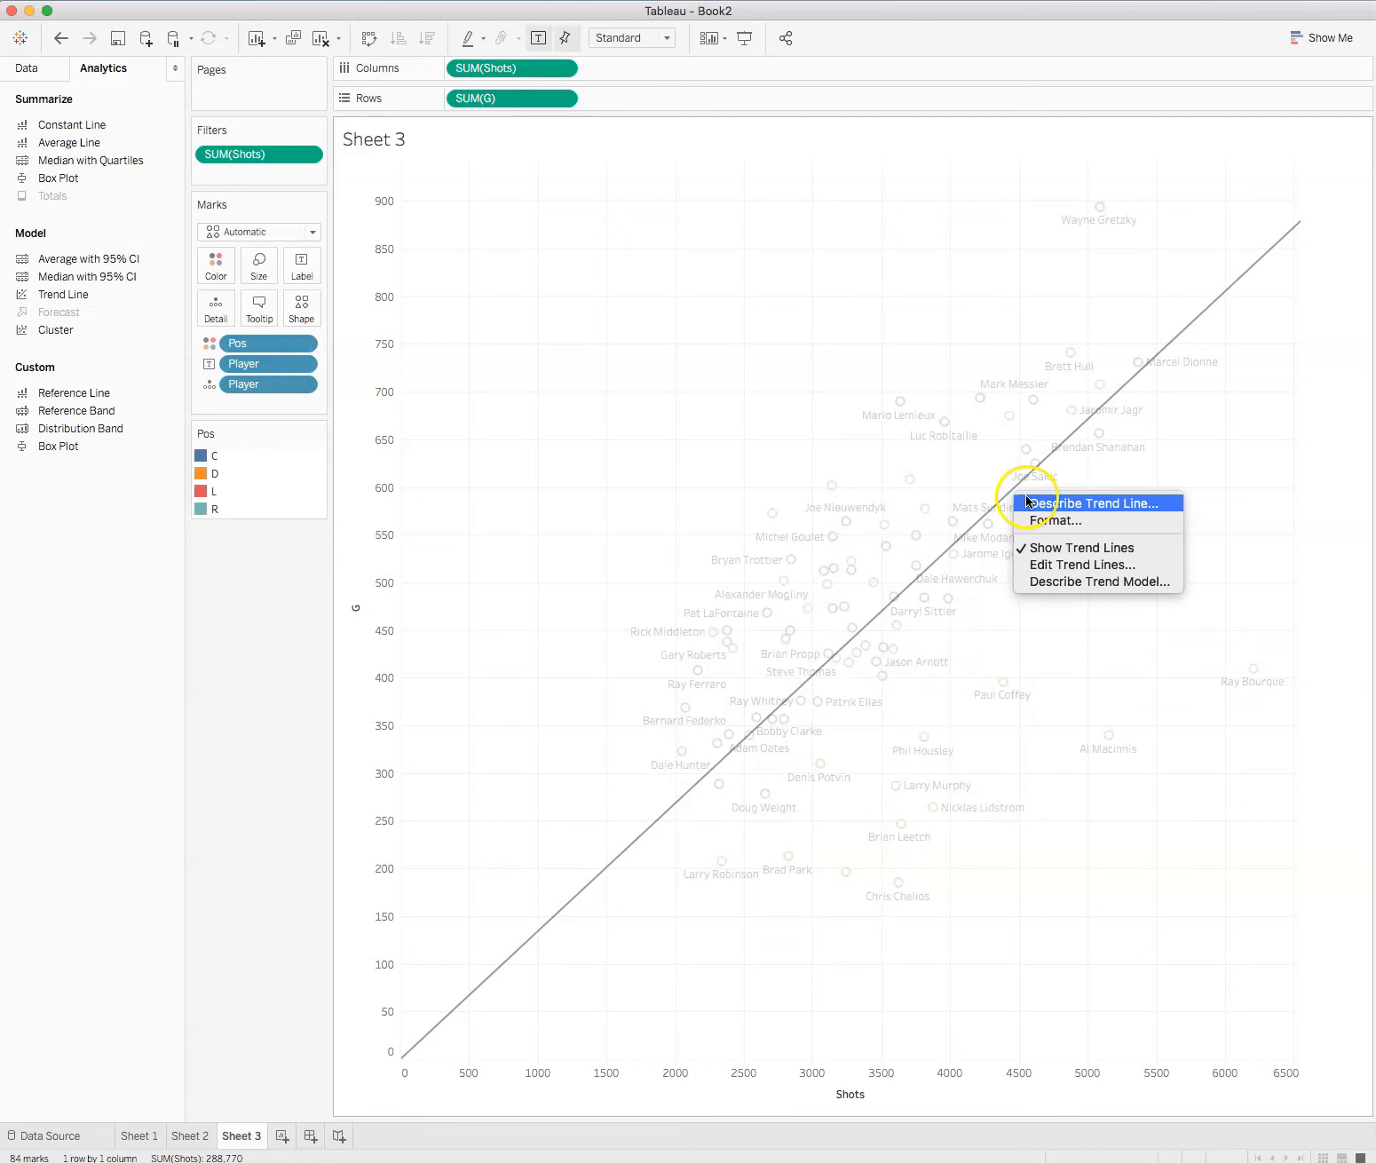
pyautogui.click(1100, 581)
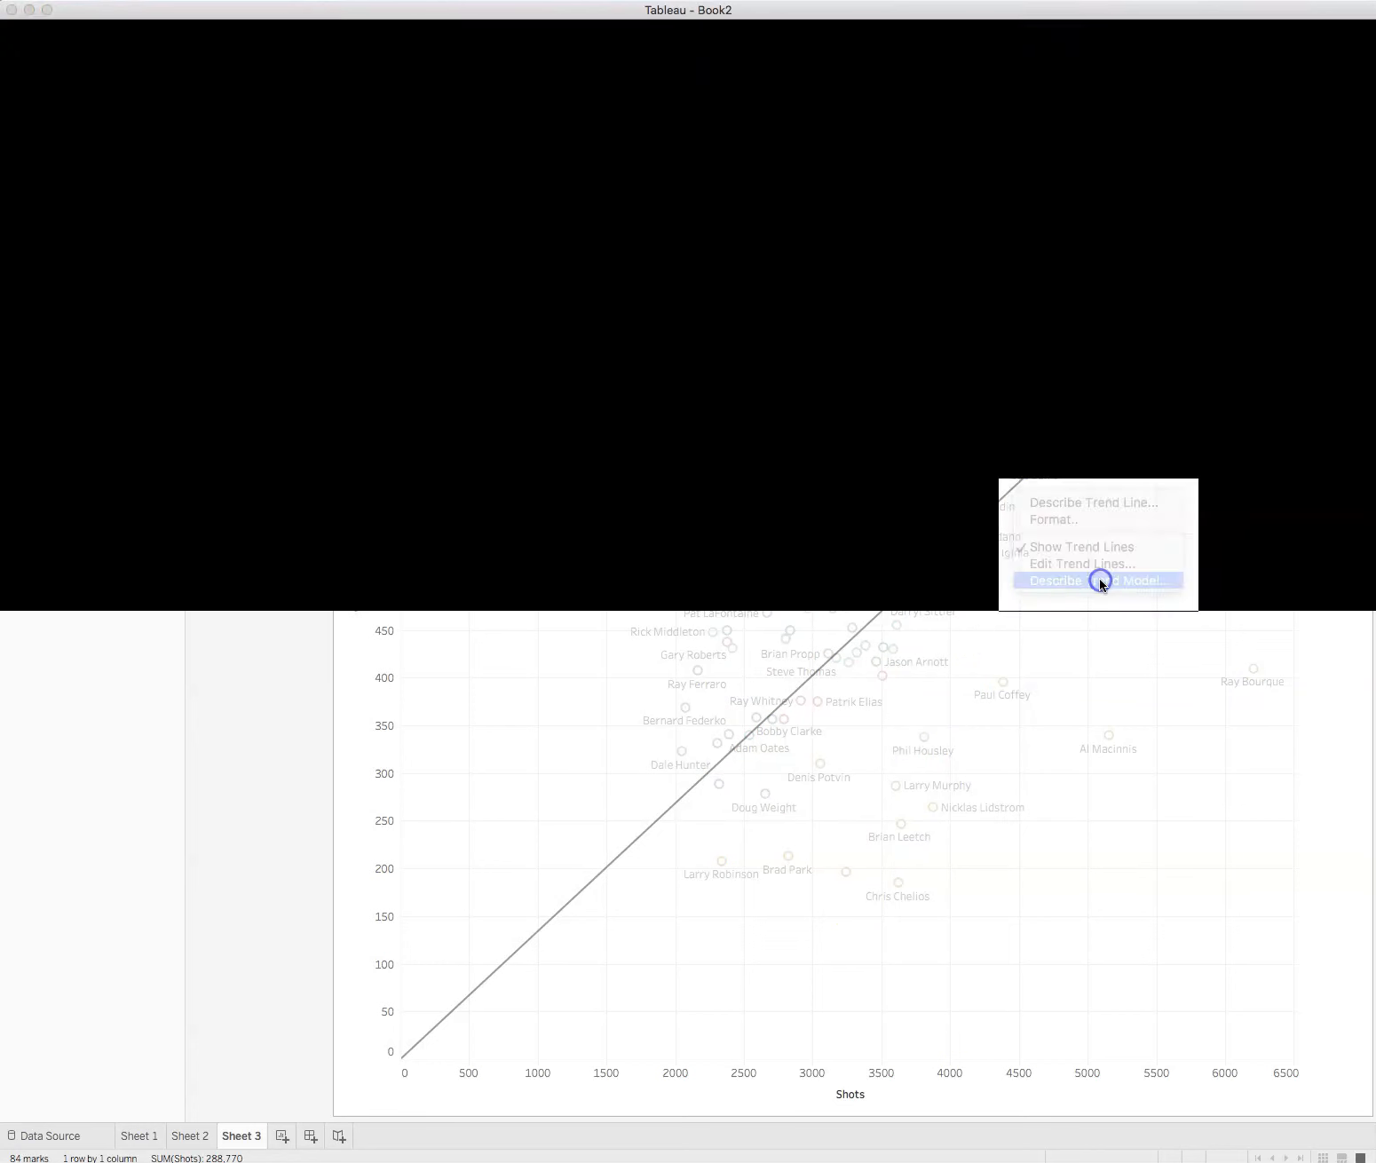
pyautogui.moveTo(1043, 756); pyautogui.dragTo(1200, 1021)
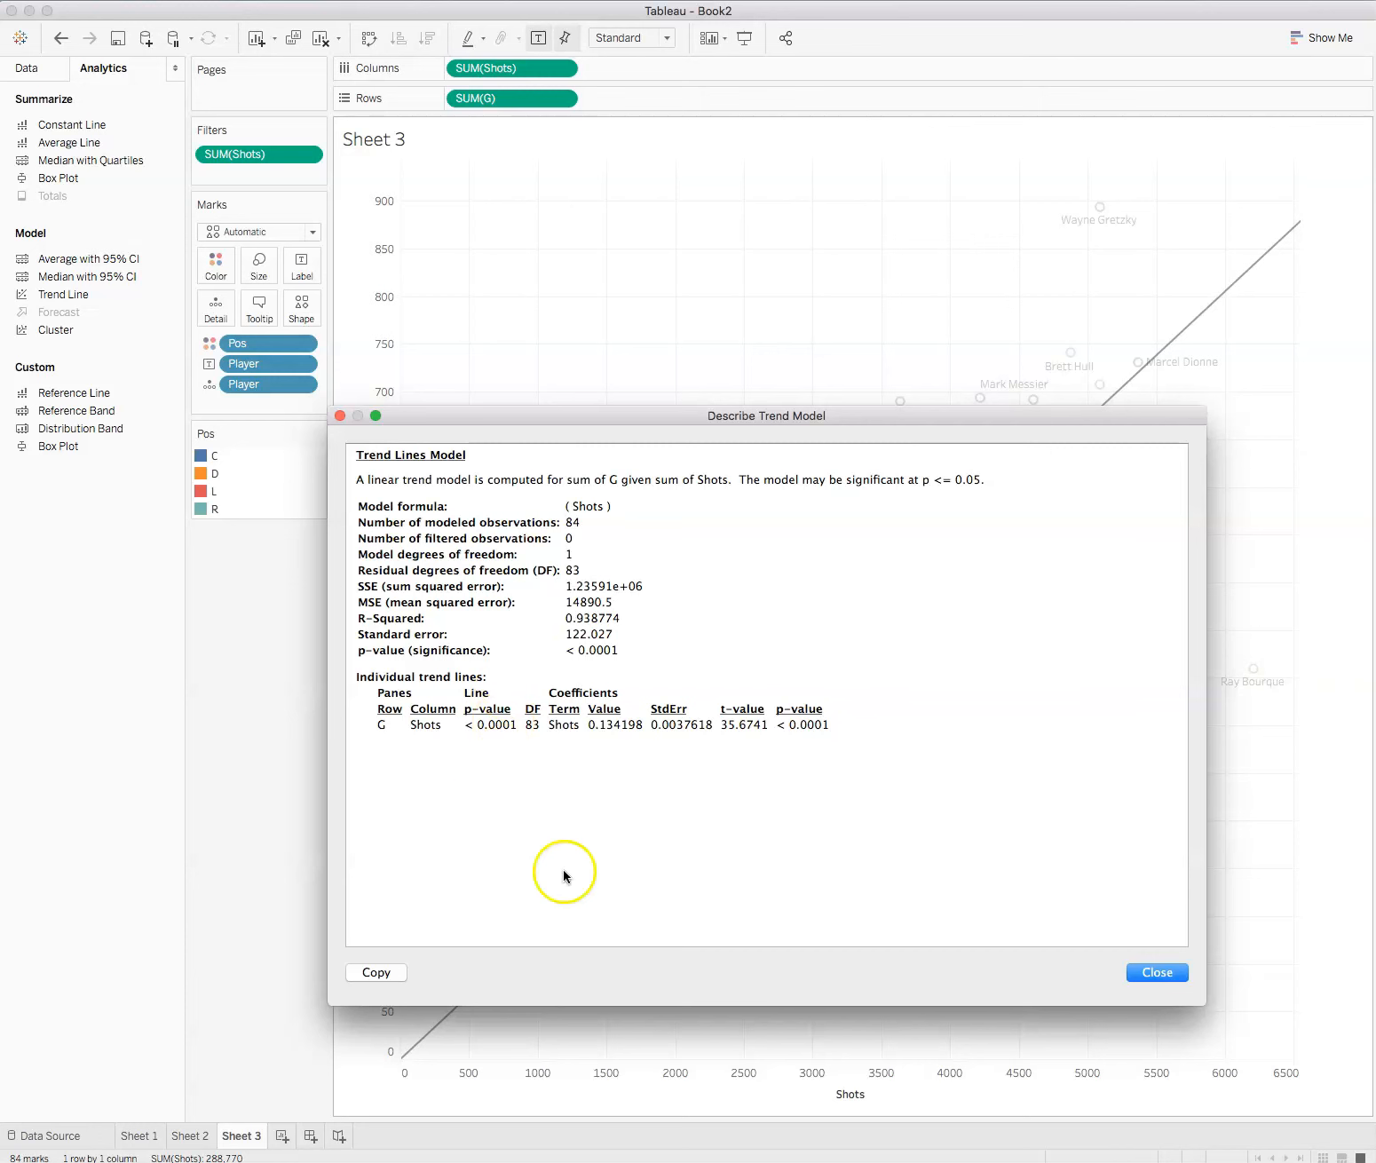
pyautogui.click(1154, 973)
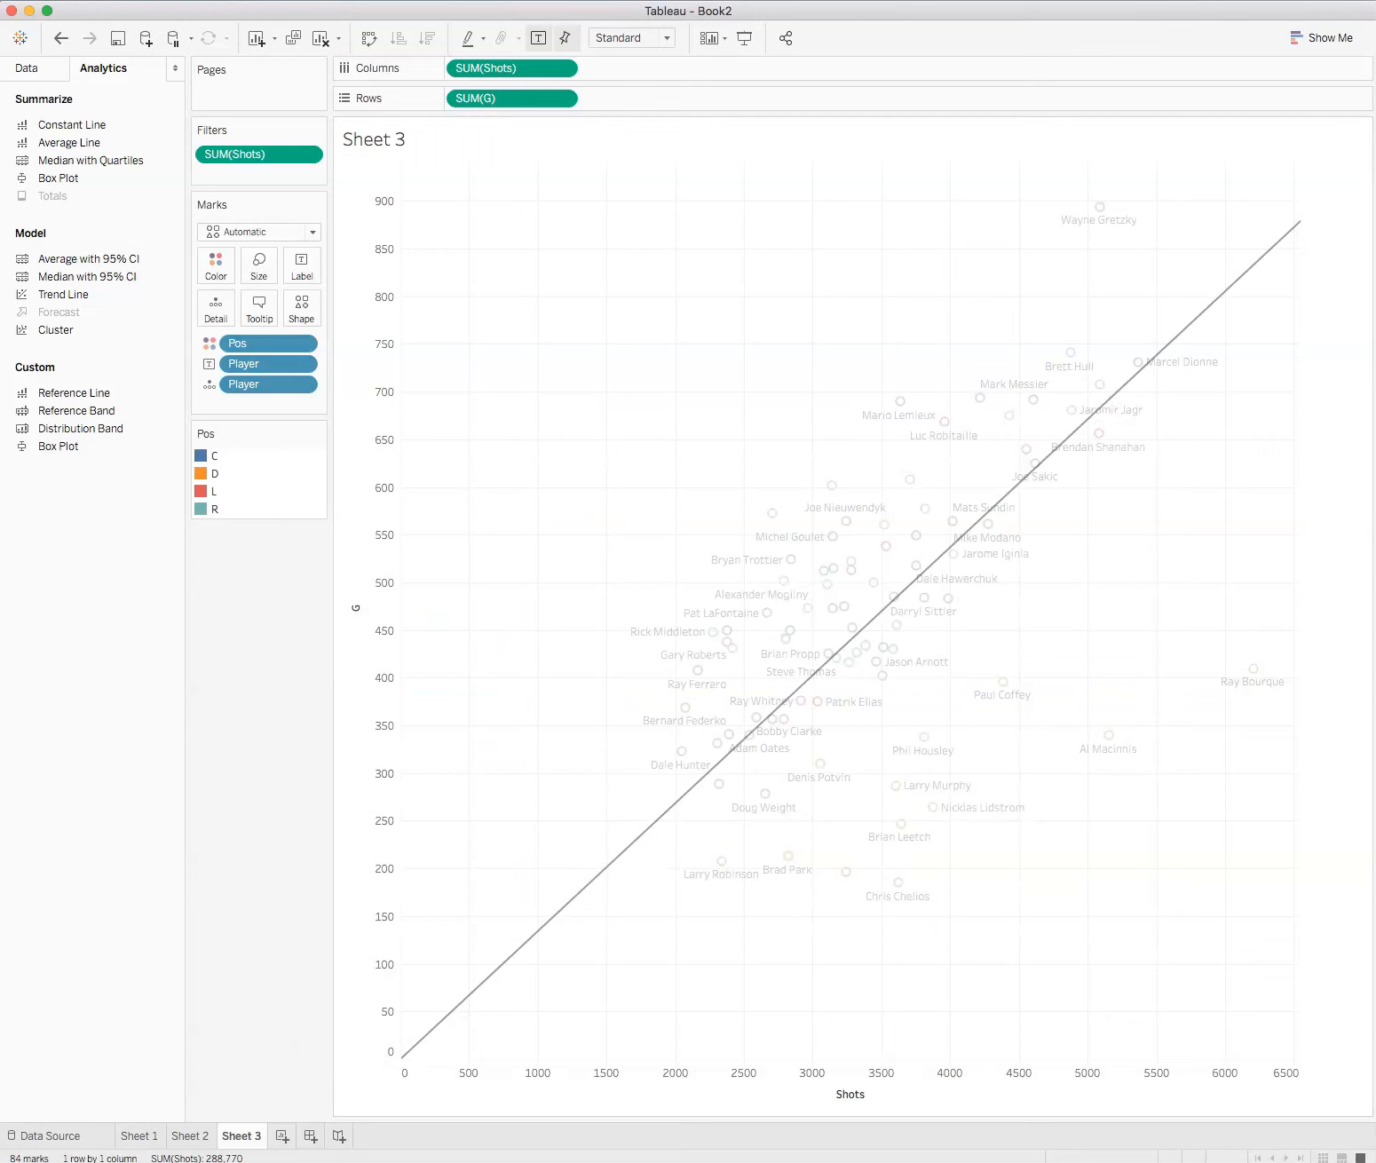
# Step: Add a new blank worksheet and return to Sheet 3
pyautogui.moveTo(874, 636)
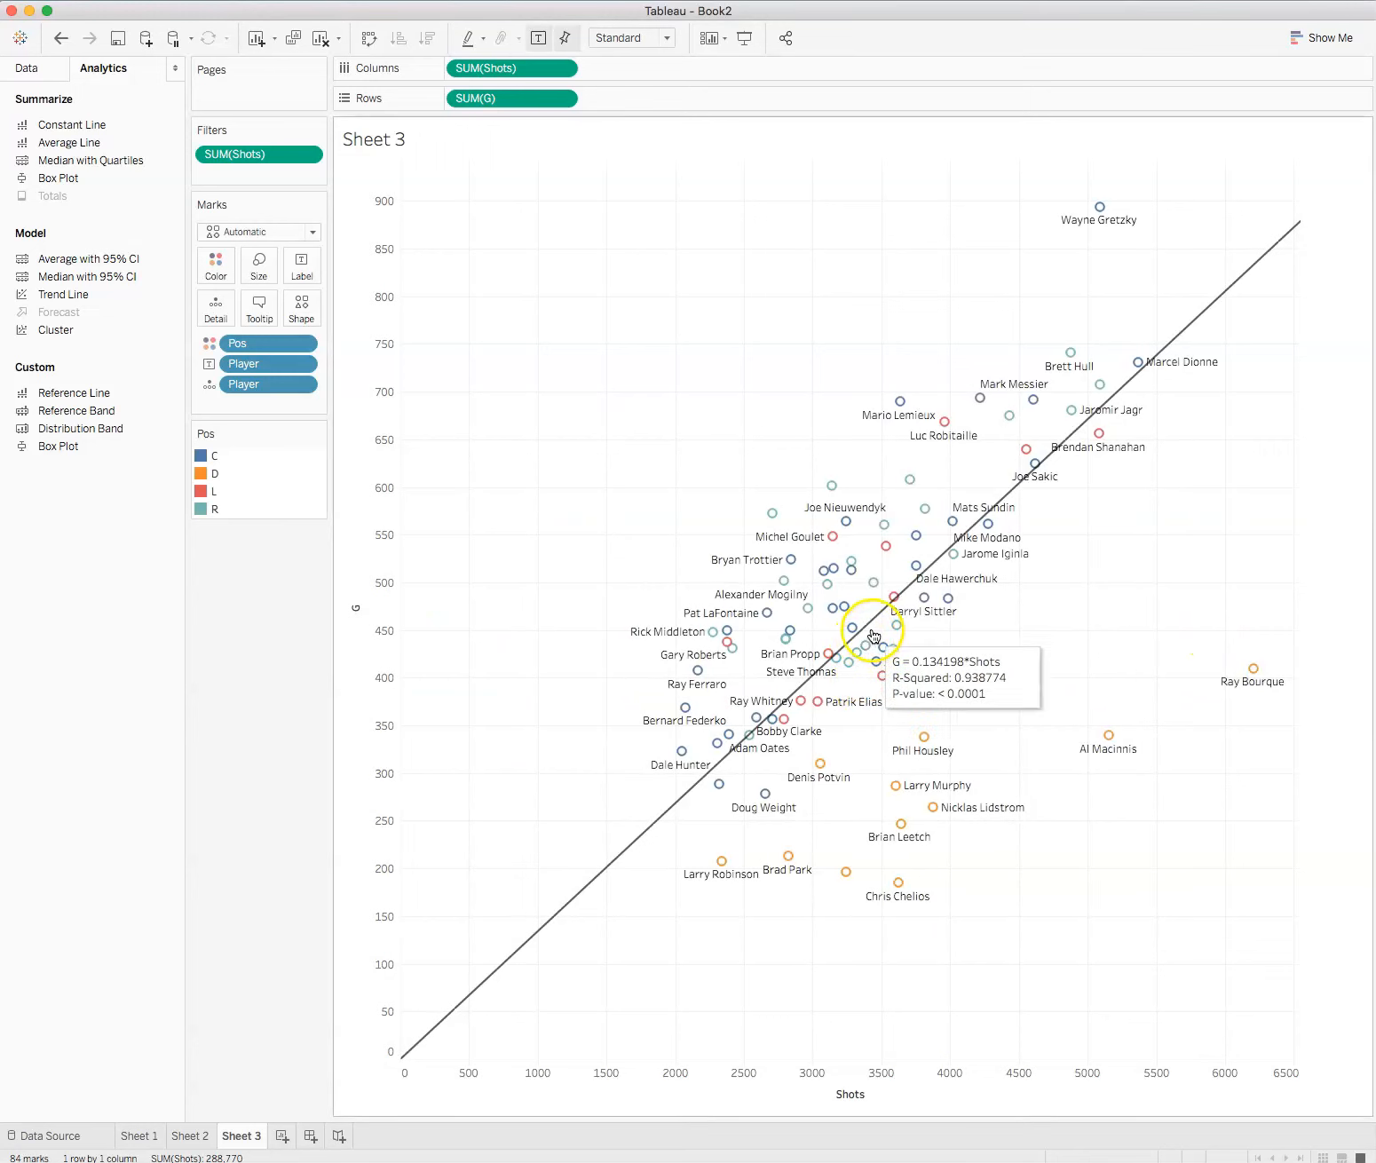
pyautogui.click(280, 1138)
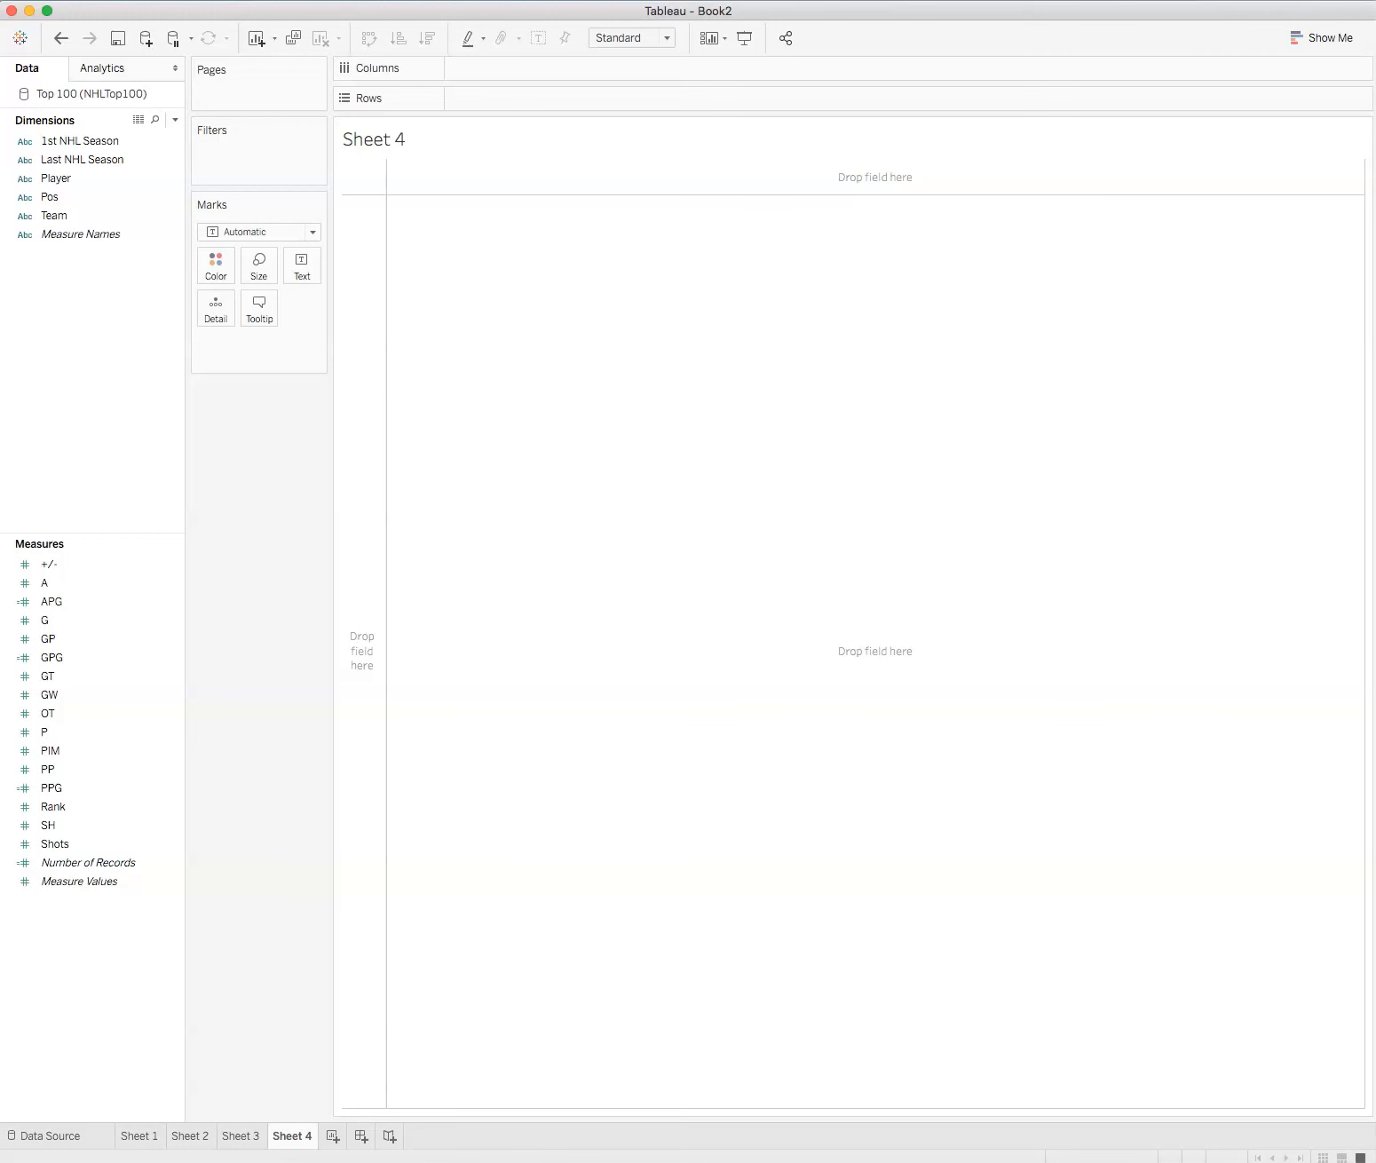
pyautogui.click(241, 1136)
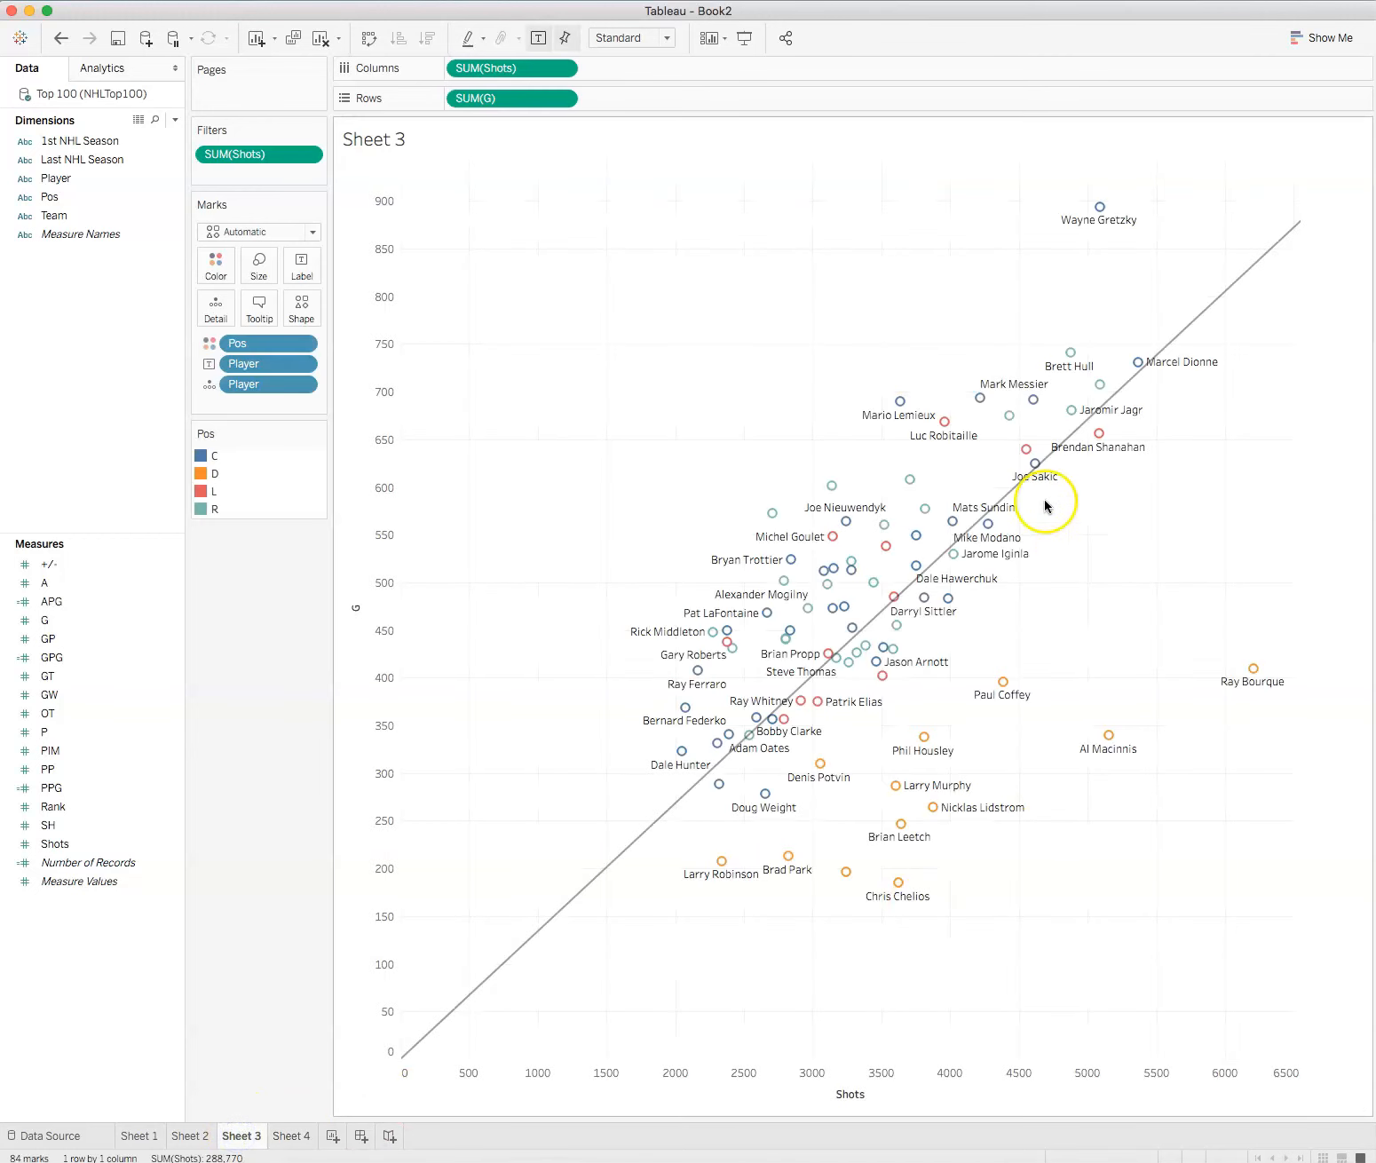
# Step: Hide the trend line on the goals-versus-shots scatter plot and bring up the analytics options
pyautogui.rightClick(1005, 497)
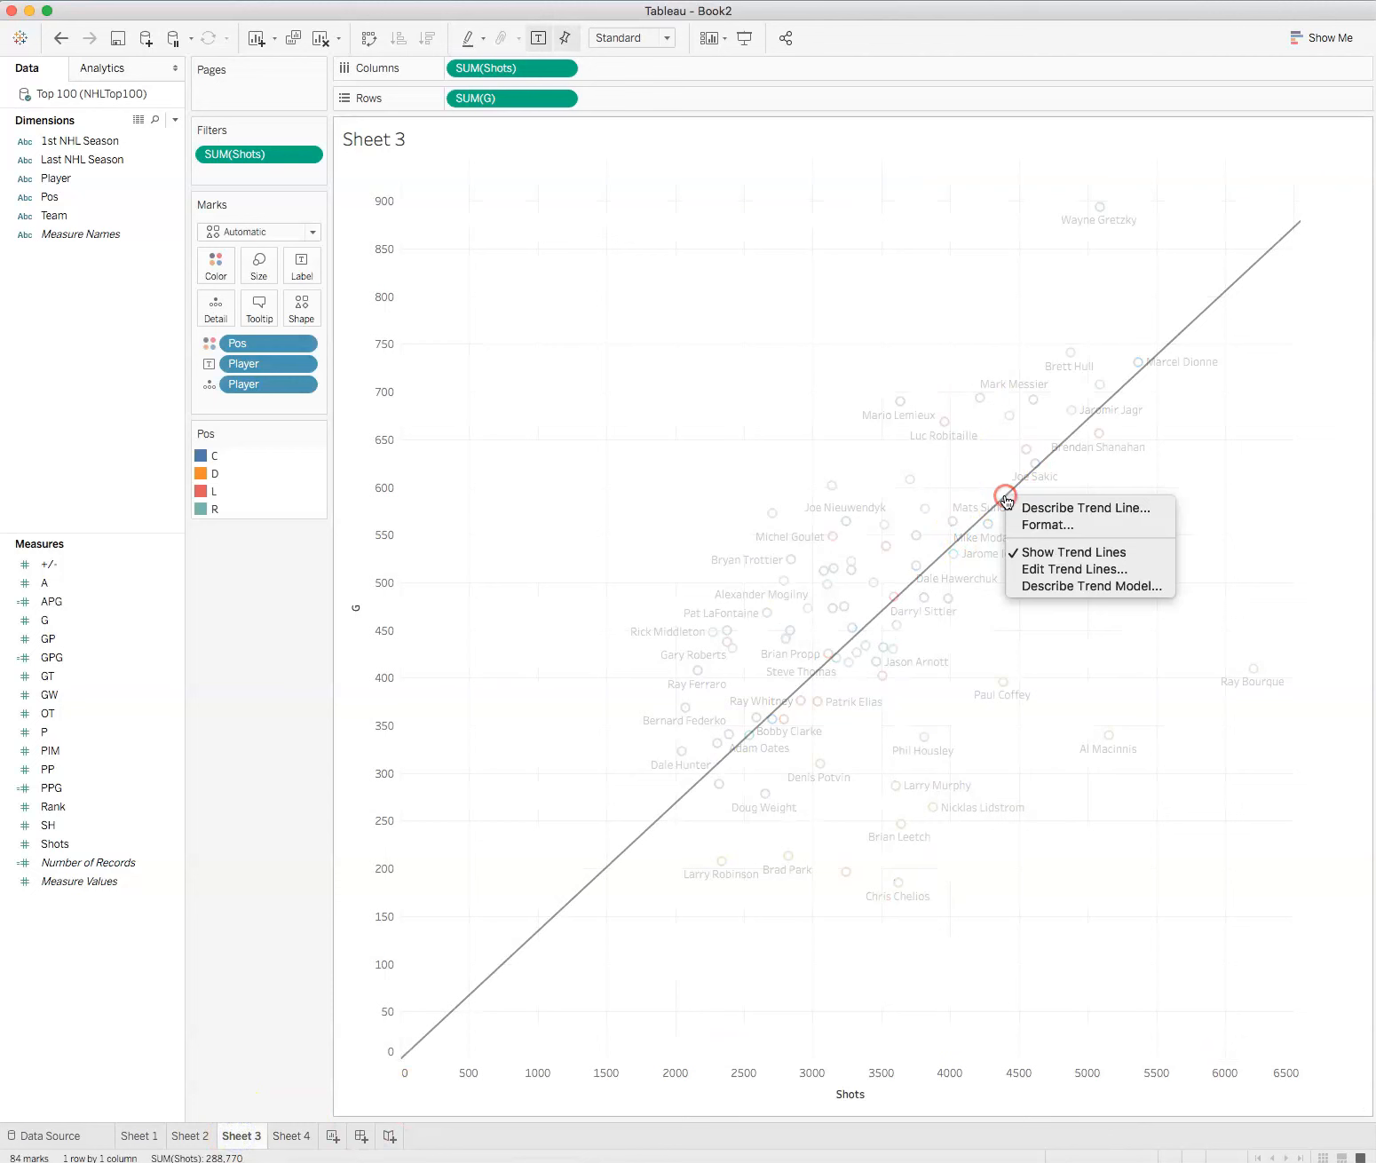
pyautogui.click(1042, 552)
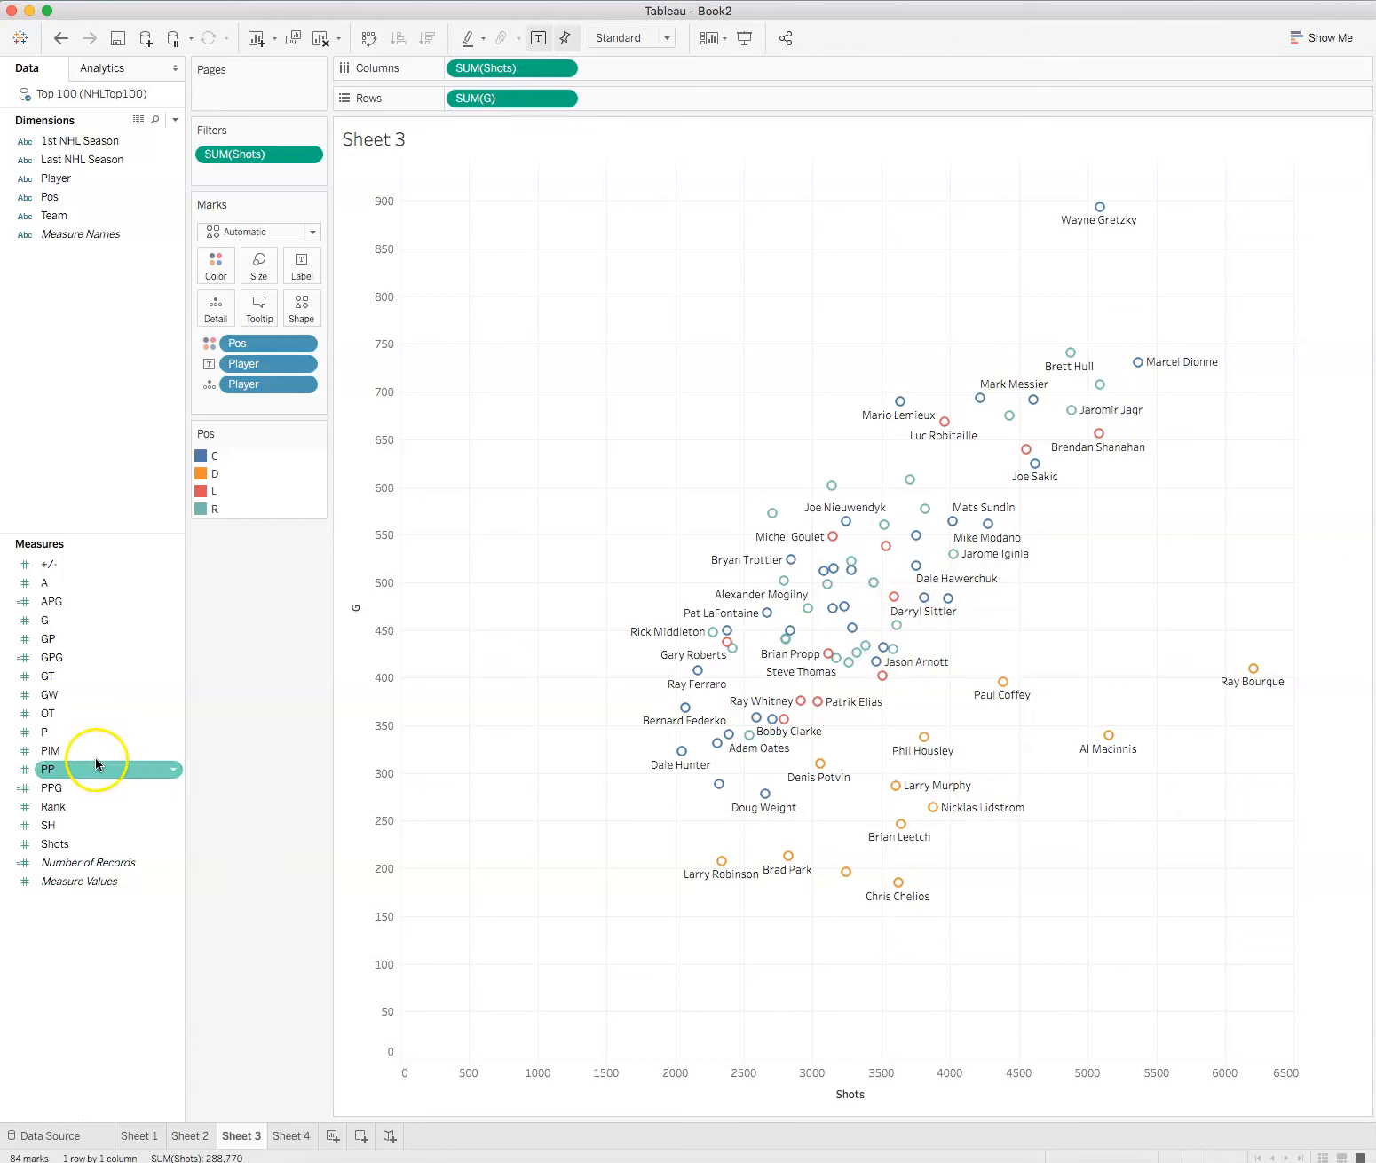
pyautogui.click(101, 67)
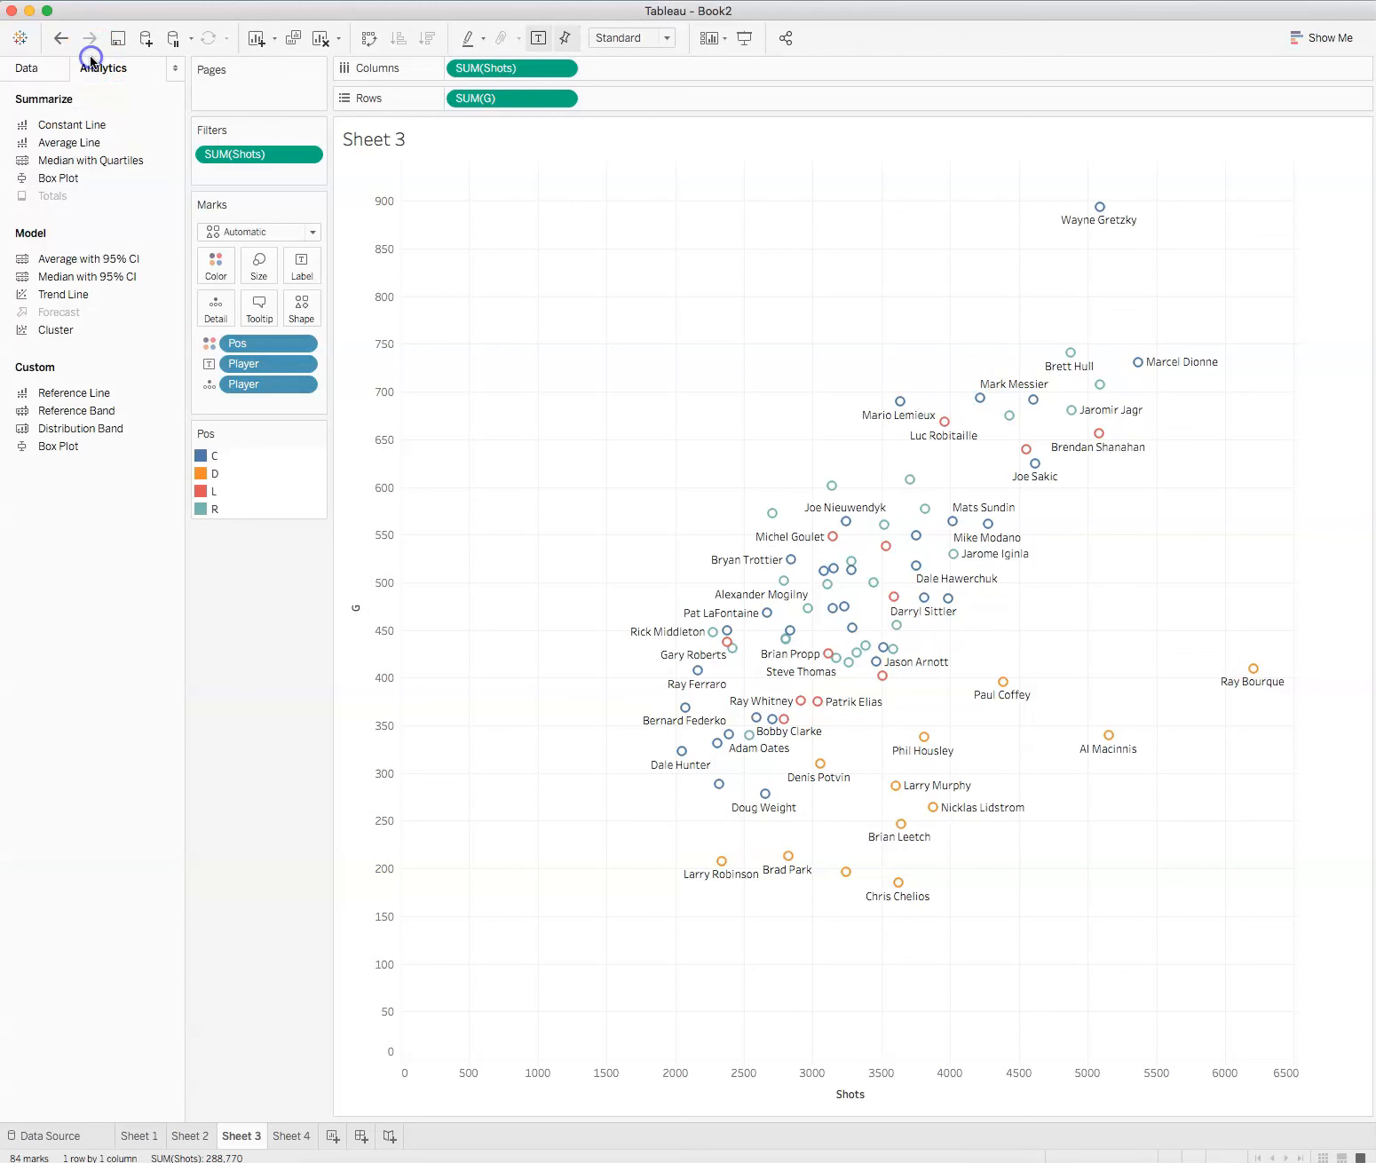
# Step: Try to add average reference lines for both shots and goals in one go
pyautogui.moveTo(58, 392); pyautogui.dragTo(492, 178)
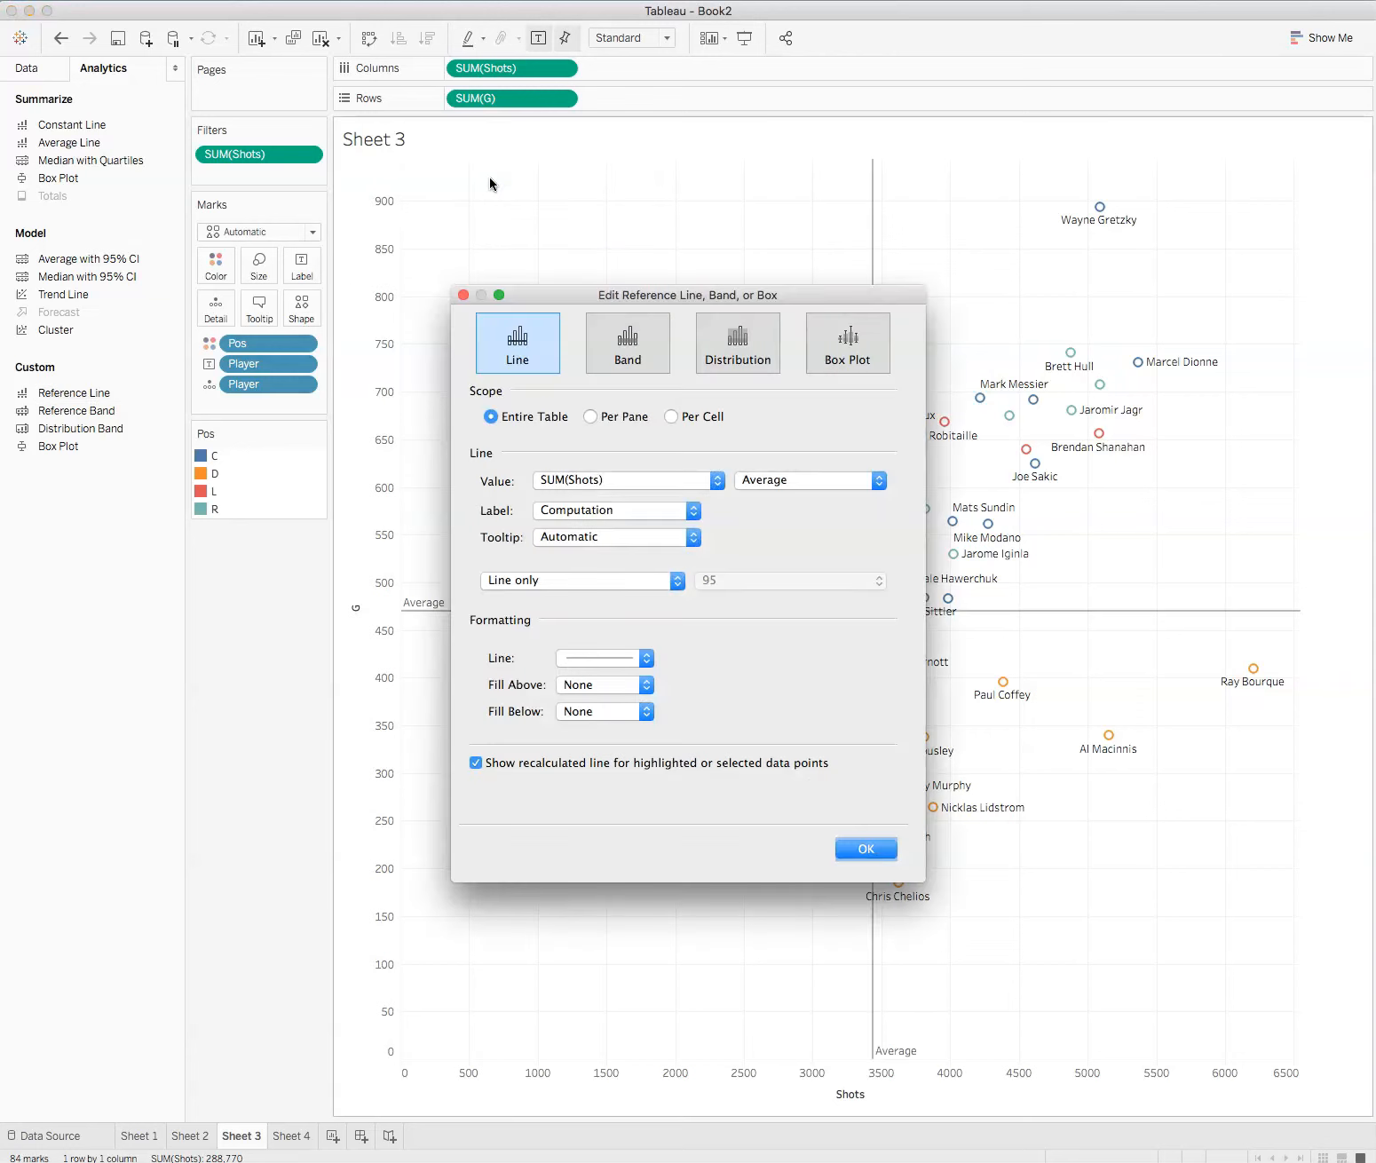
pyautogui.click(593, 417)
pyautogui.click(865, 848)
pyautogui.click(59, 987)
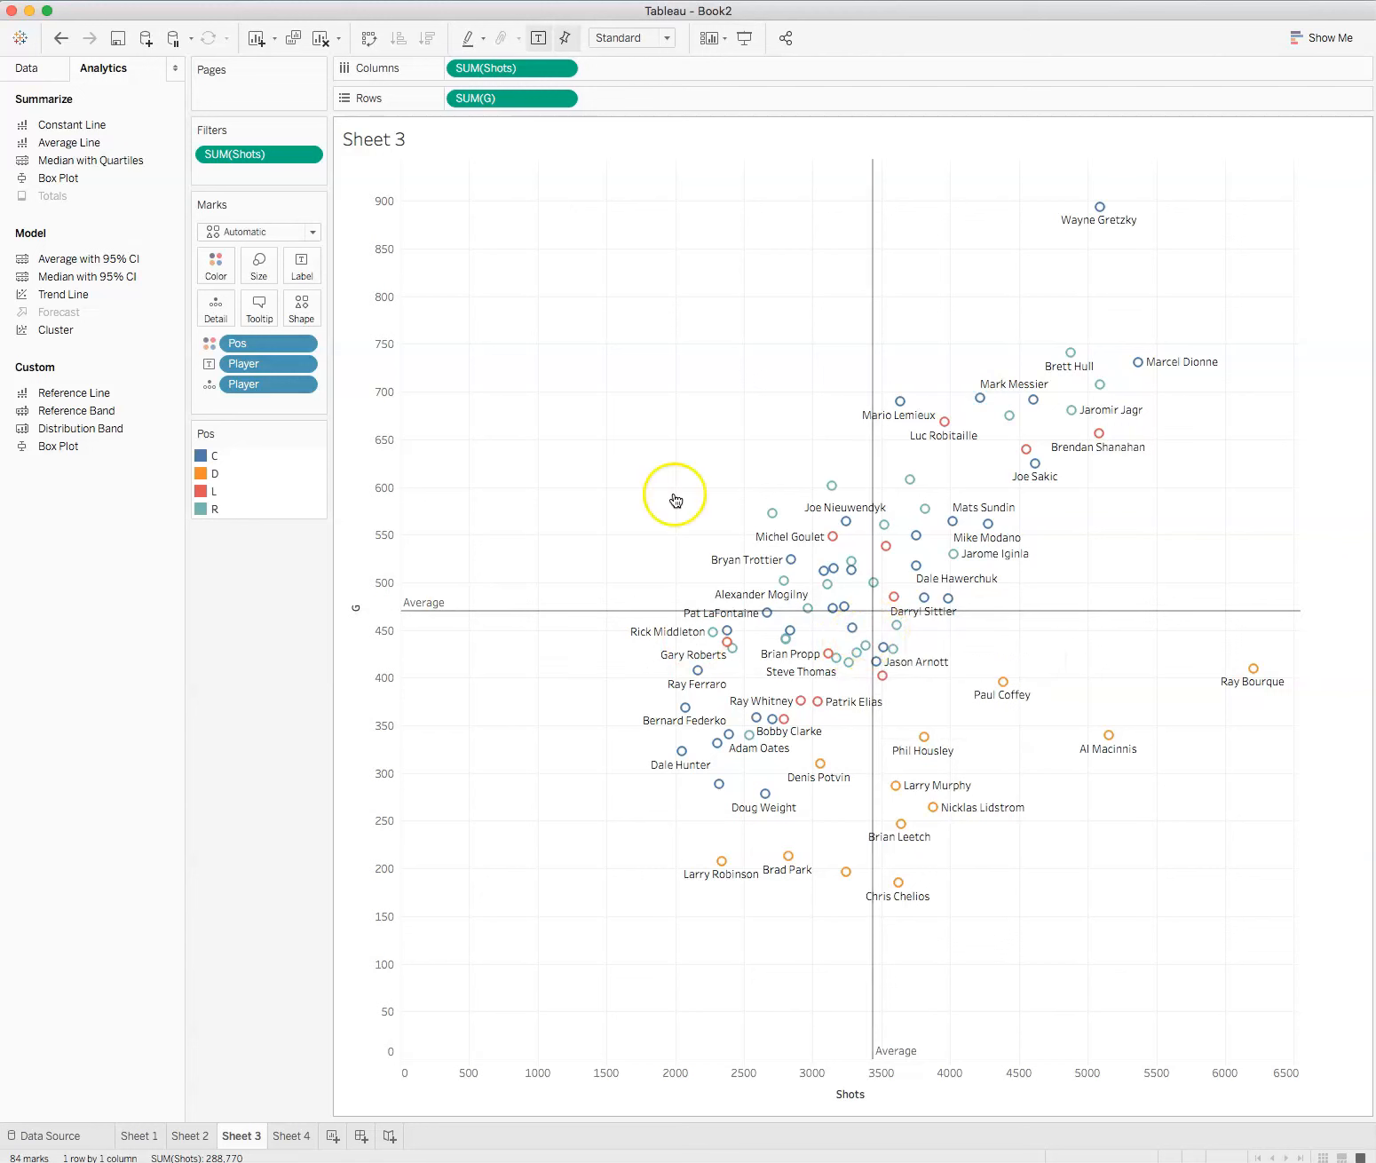
pyautogui.click(62, 37)
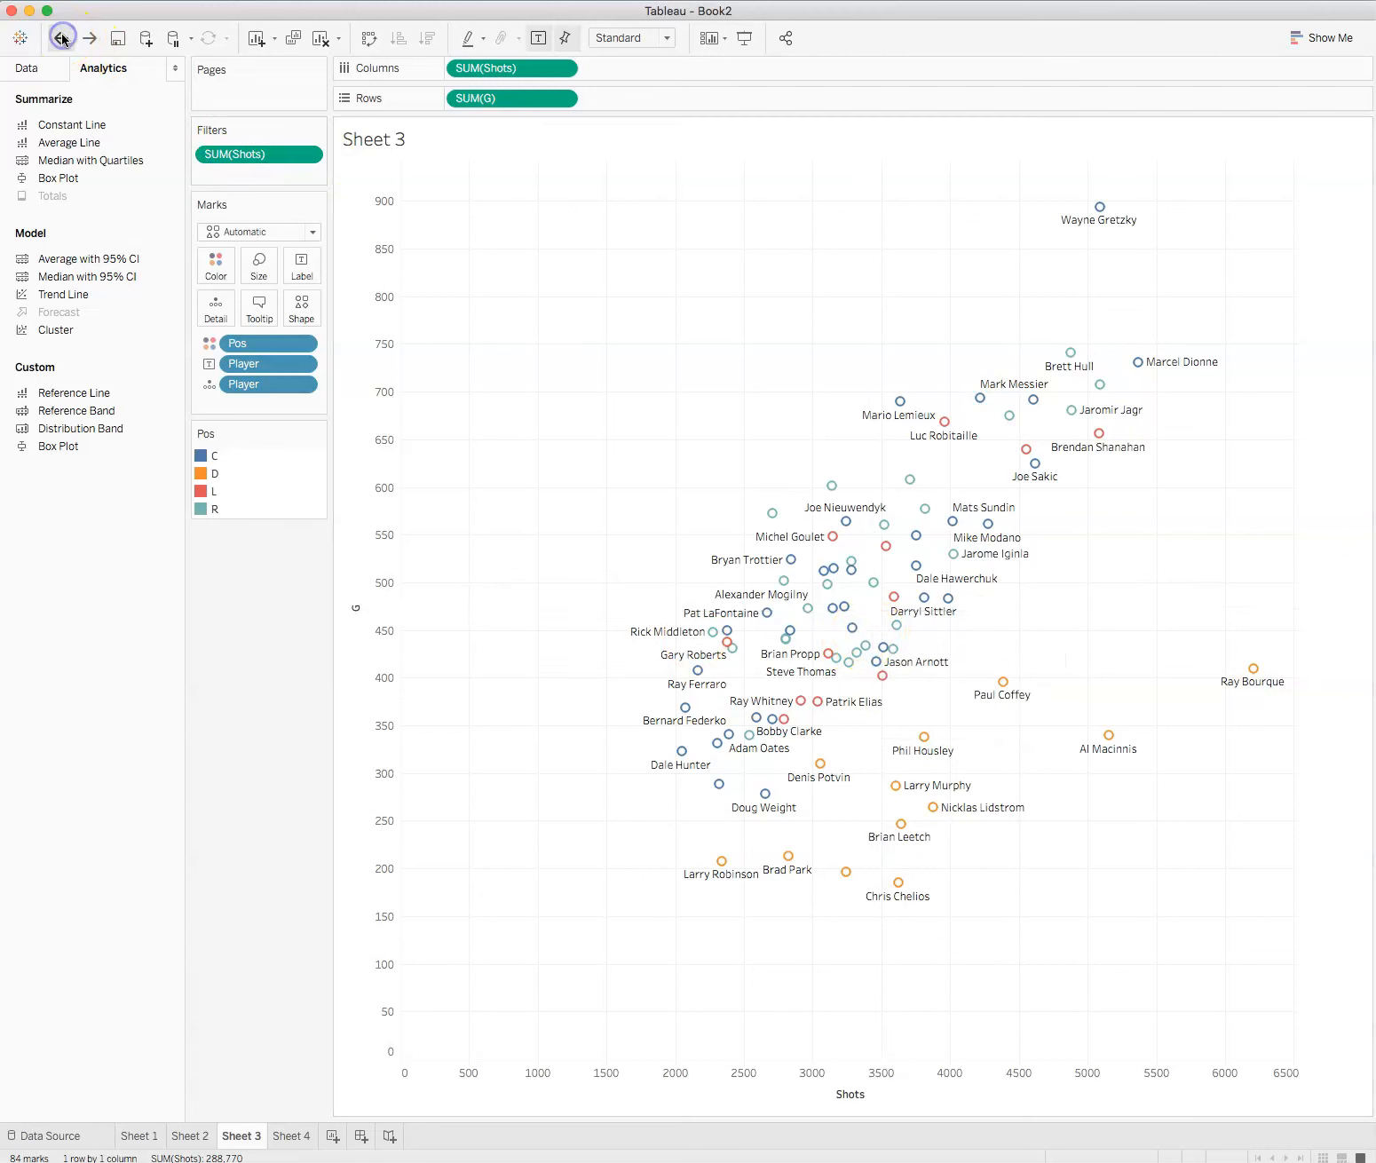
# Step: Add separate average reference lines for SUM(Shots) and SUM(G) to the scatter plot, each with per-pane scope
pyautogui.moveTo(55, 393); pyautogui.dragTo(507, 239)
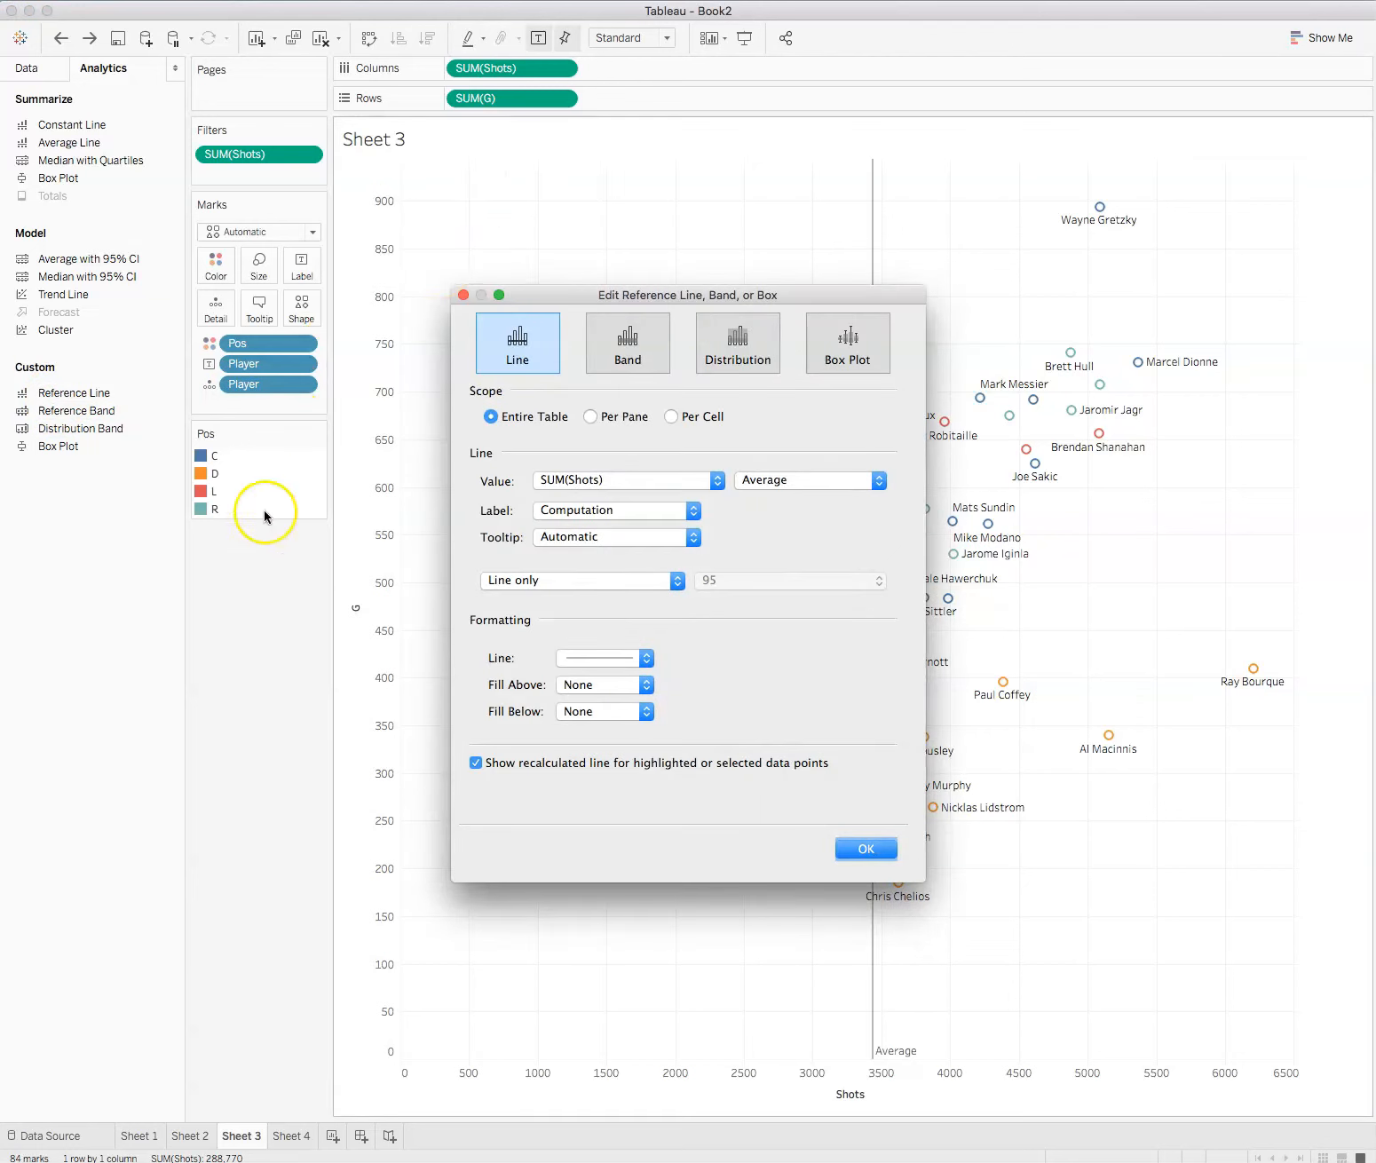
pyautogui.click(590, 417)
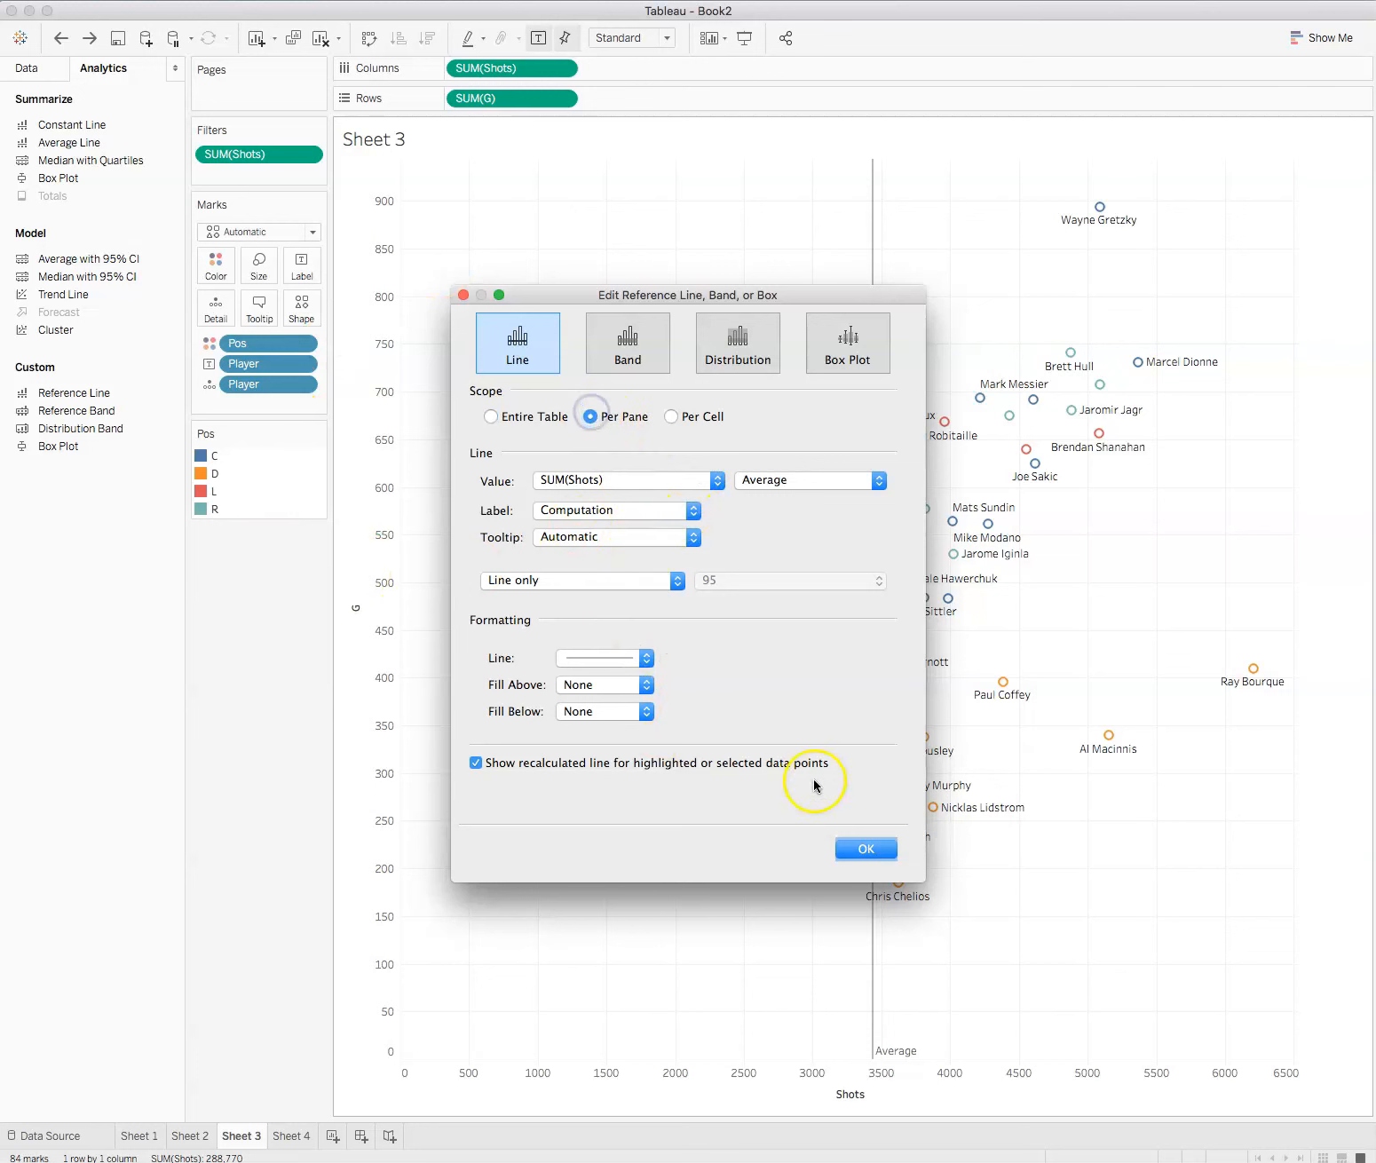
pyautogui.click(866, 849)
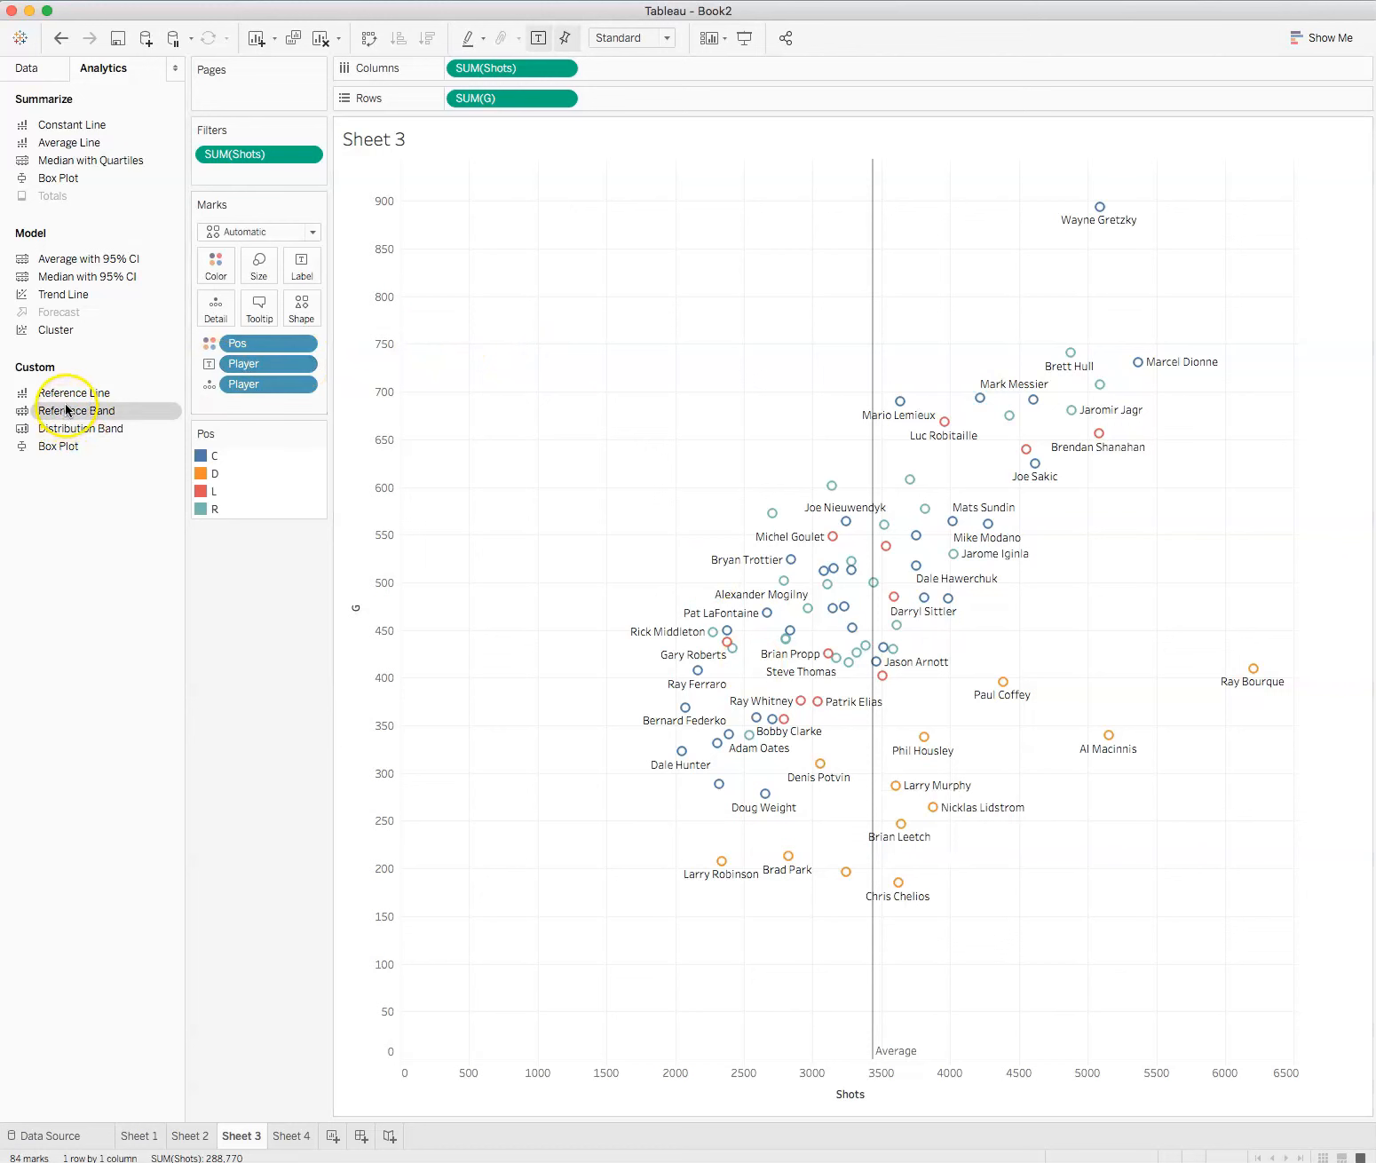
pyautogui.moveTo(64, 397); pyautogui.dragTo(492, 270)
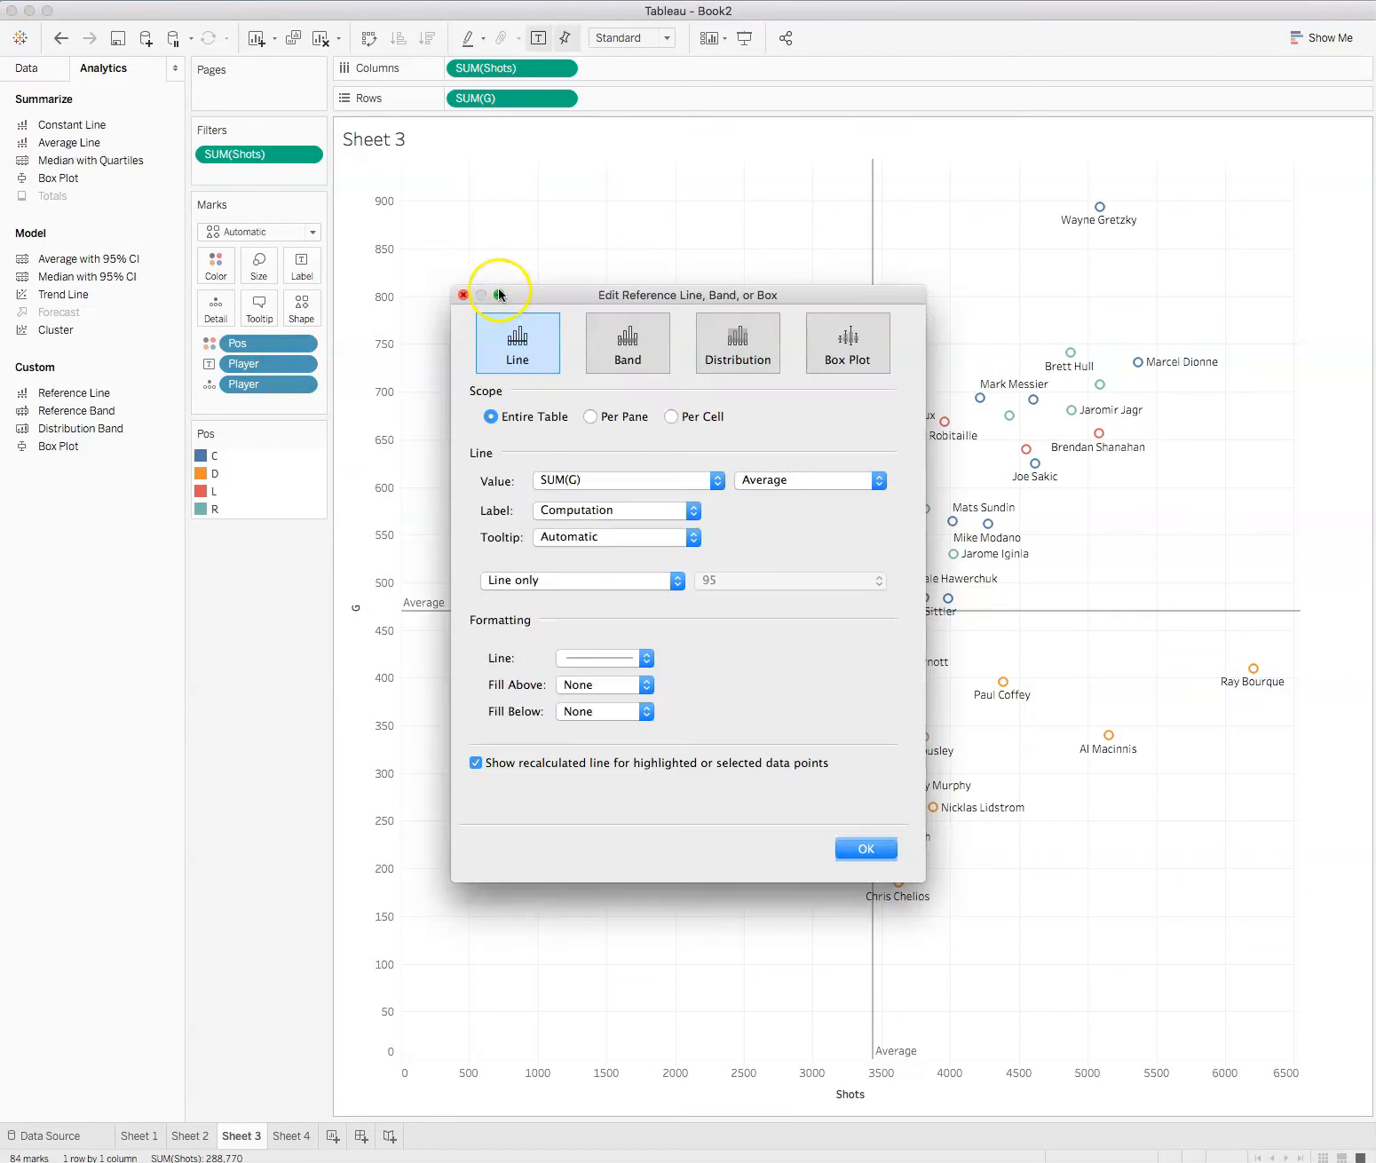
pyautogui.click(591, 418)
pyautogui.click(843, 854)
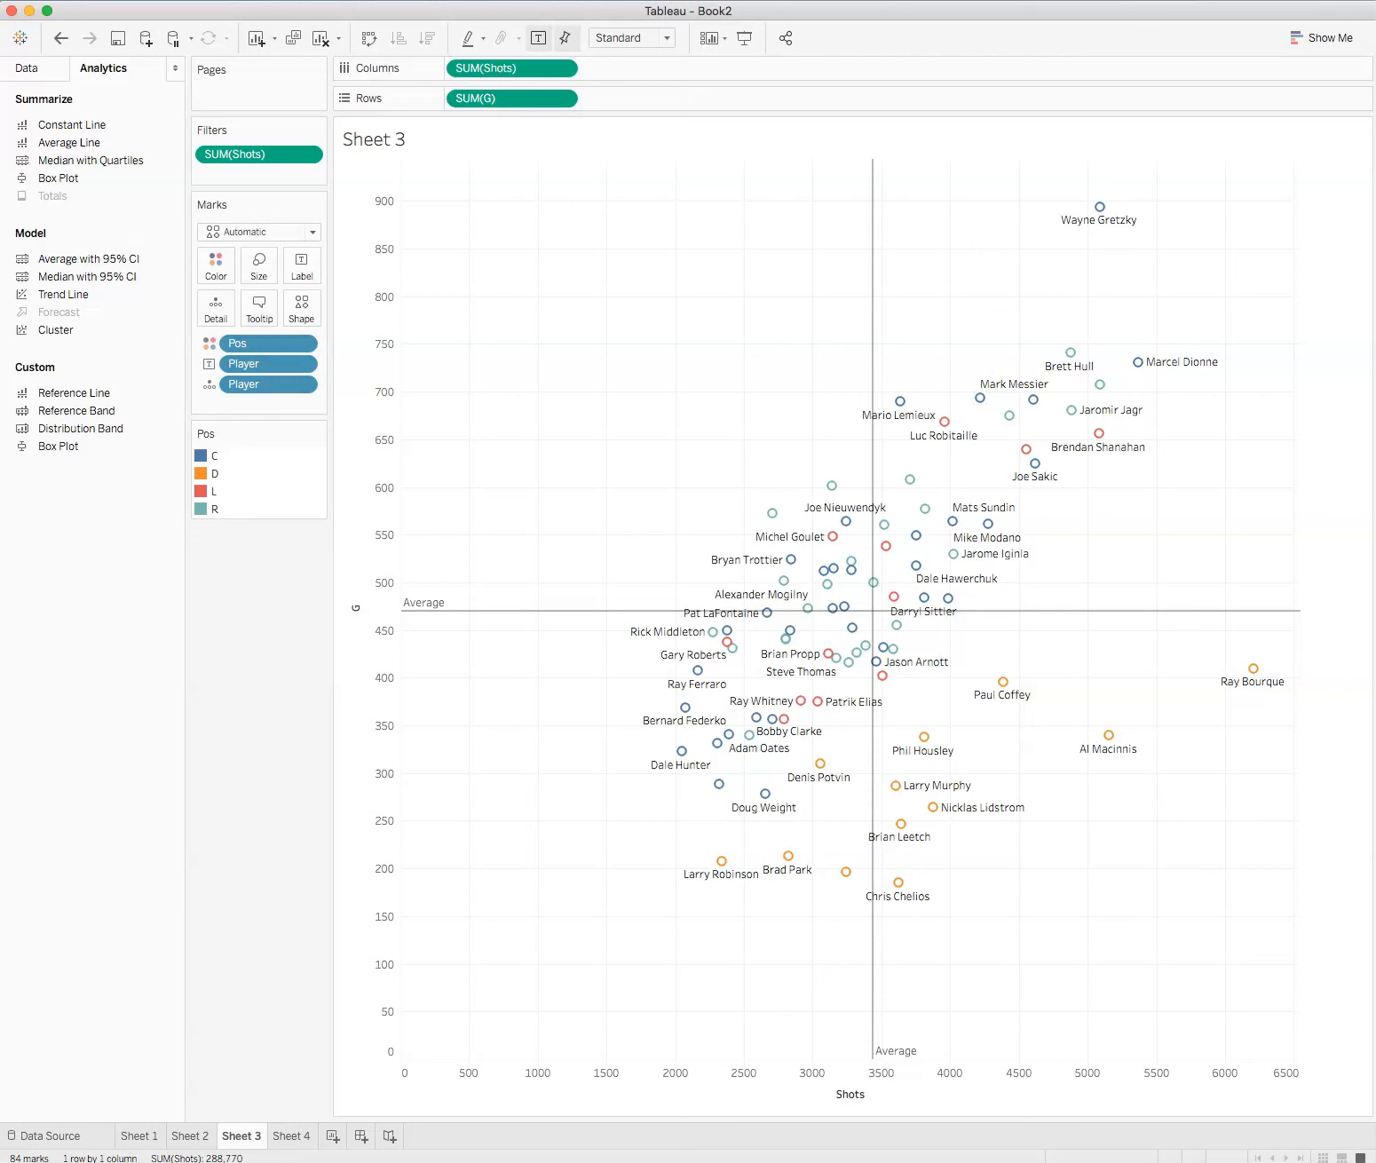
# Step: Add an area annotation reading "HIGHER ACCURACY" in the low-shots, high-goals corner of the scatter plot
pyautogui.rightClick(451, 236)
pyautogui.moveTo(511, 353)
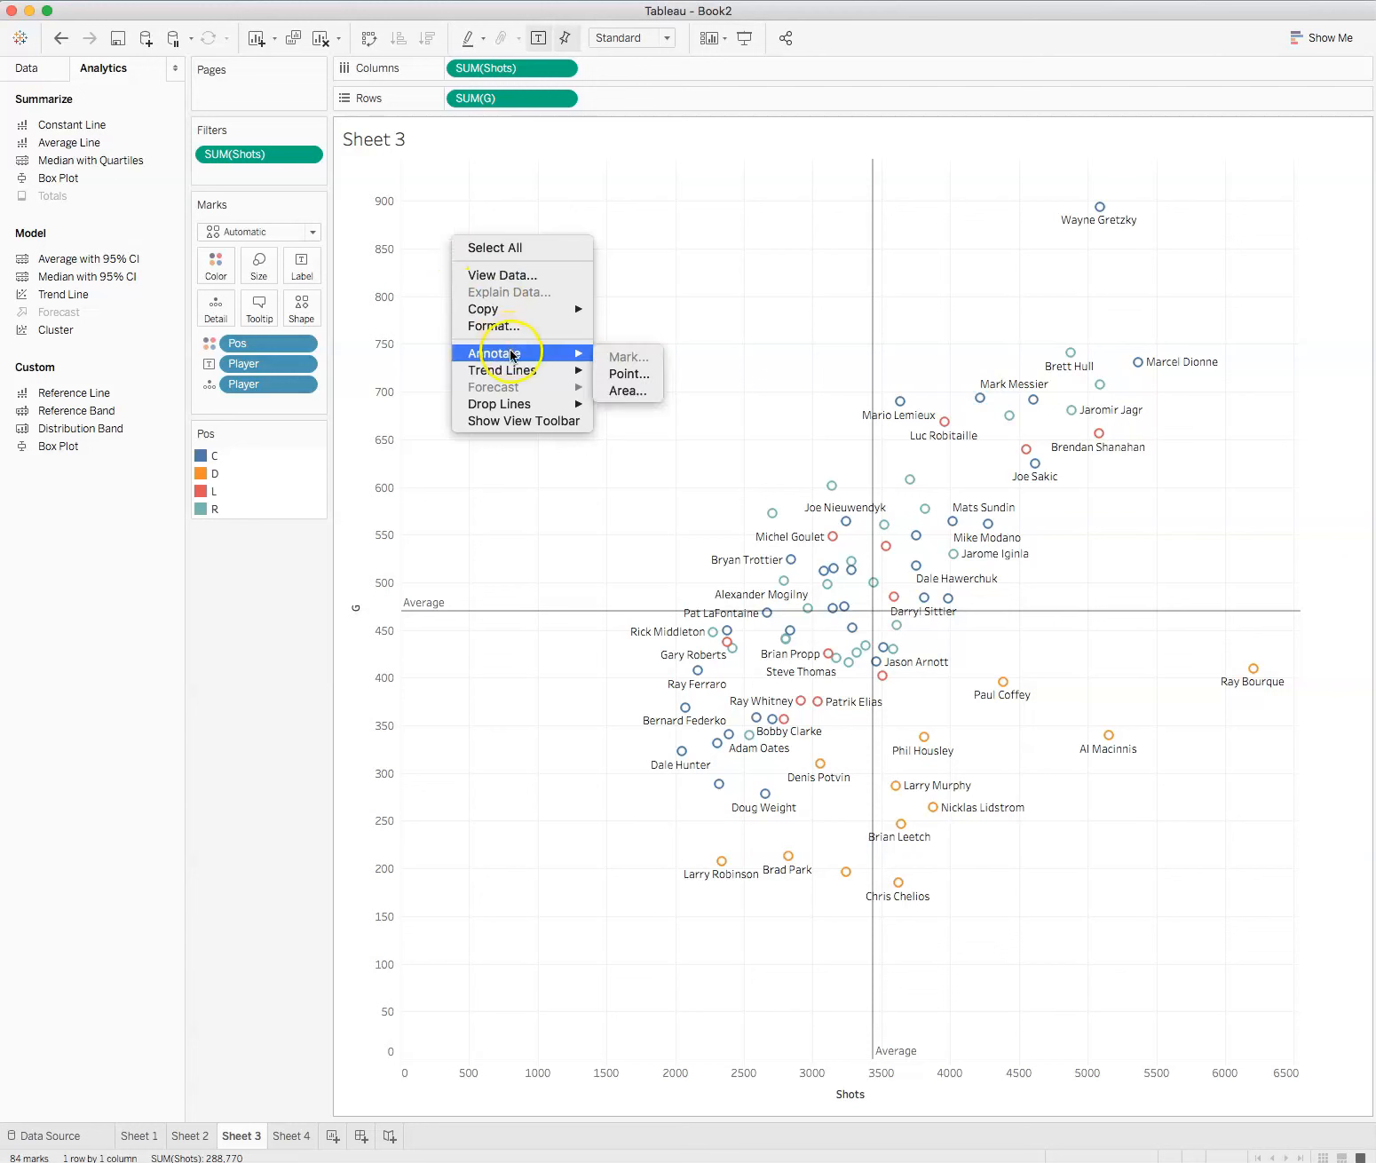
pyautogui.click(646, 390)
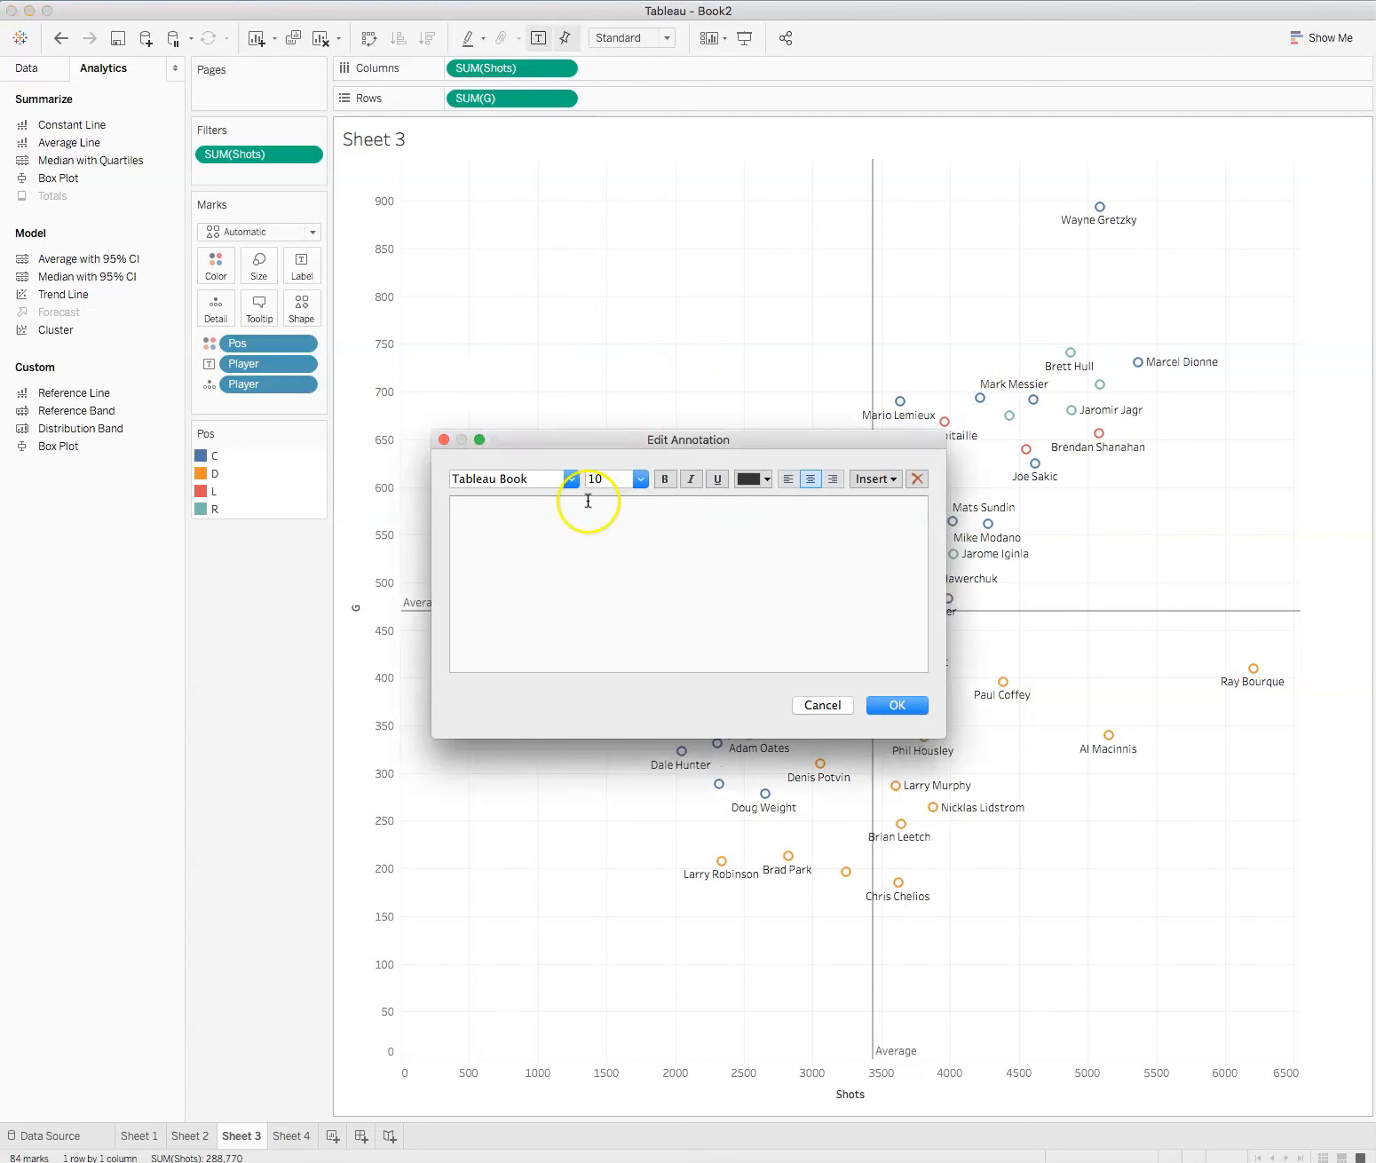
pyautogui.write('HIGHER ACCURACY')
pyautogui.click(893, 707)
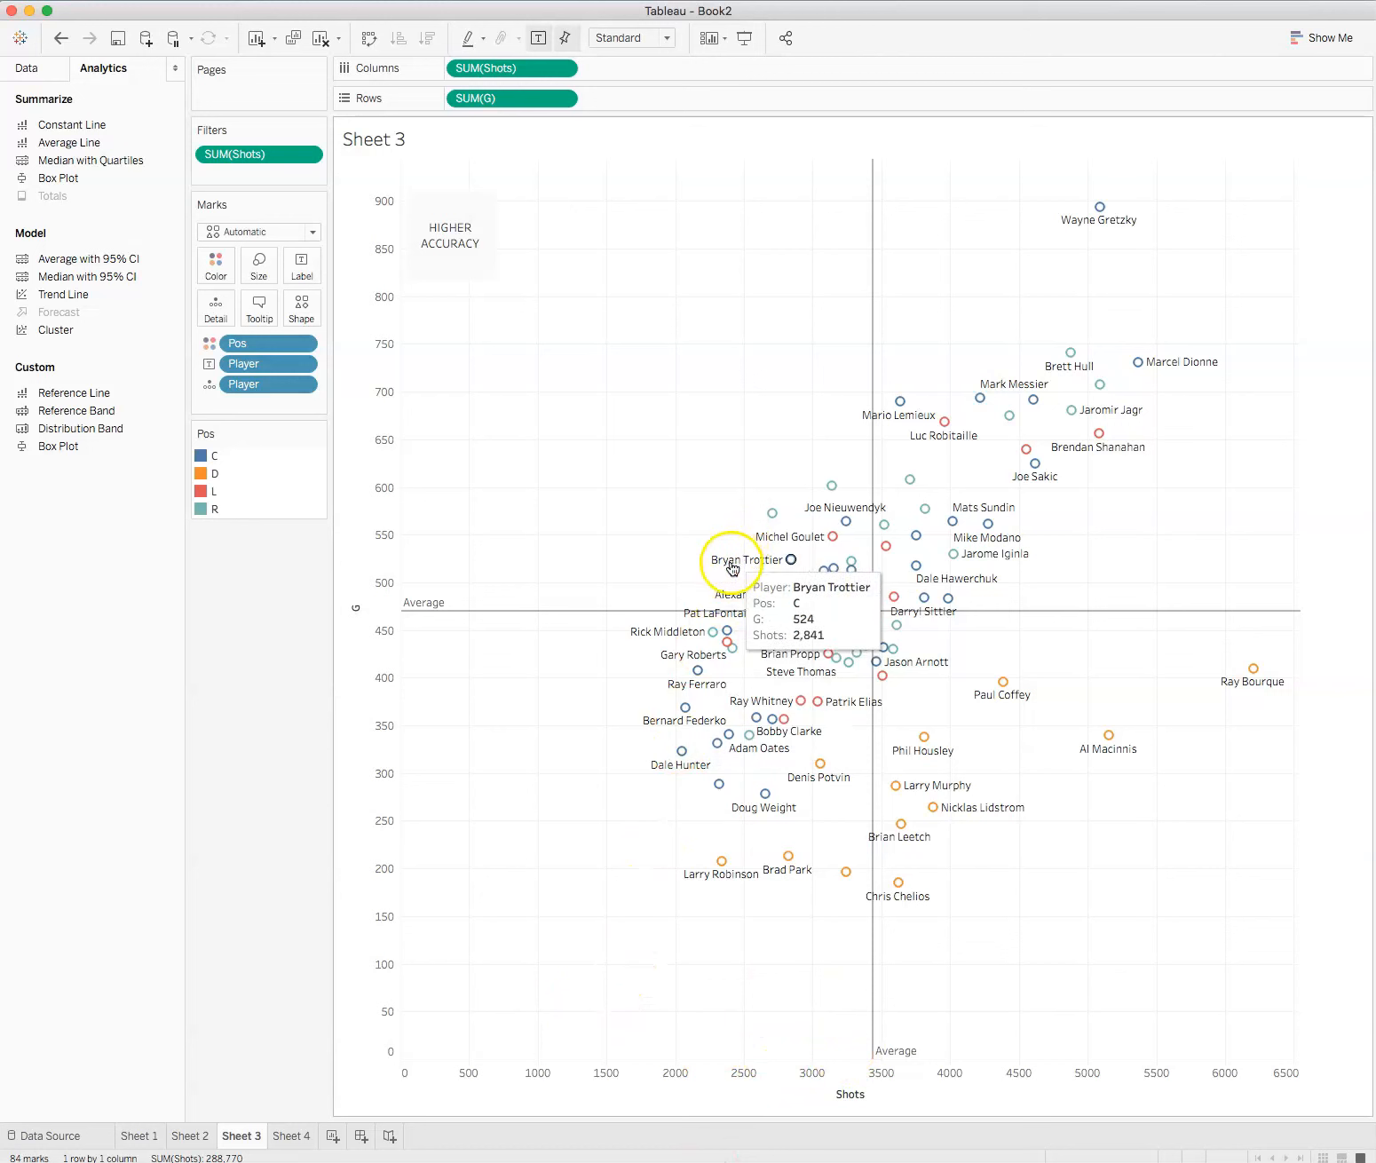
pyautogui.moveTo(774, 519)
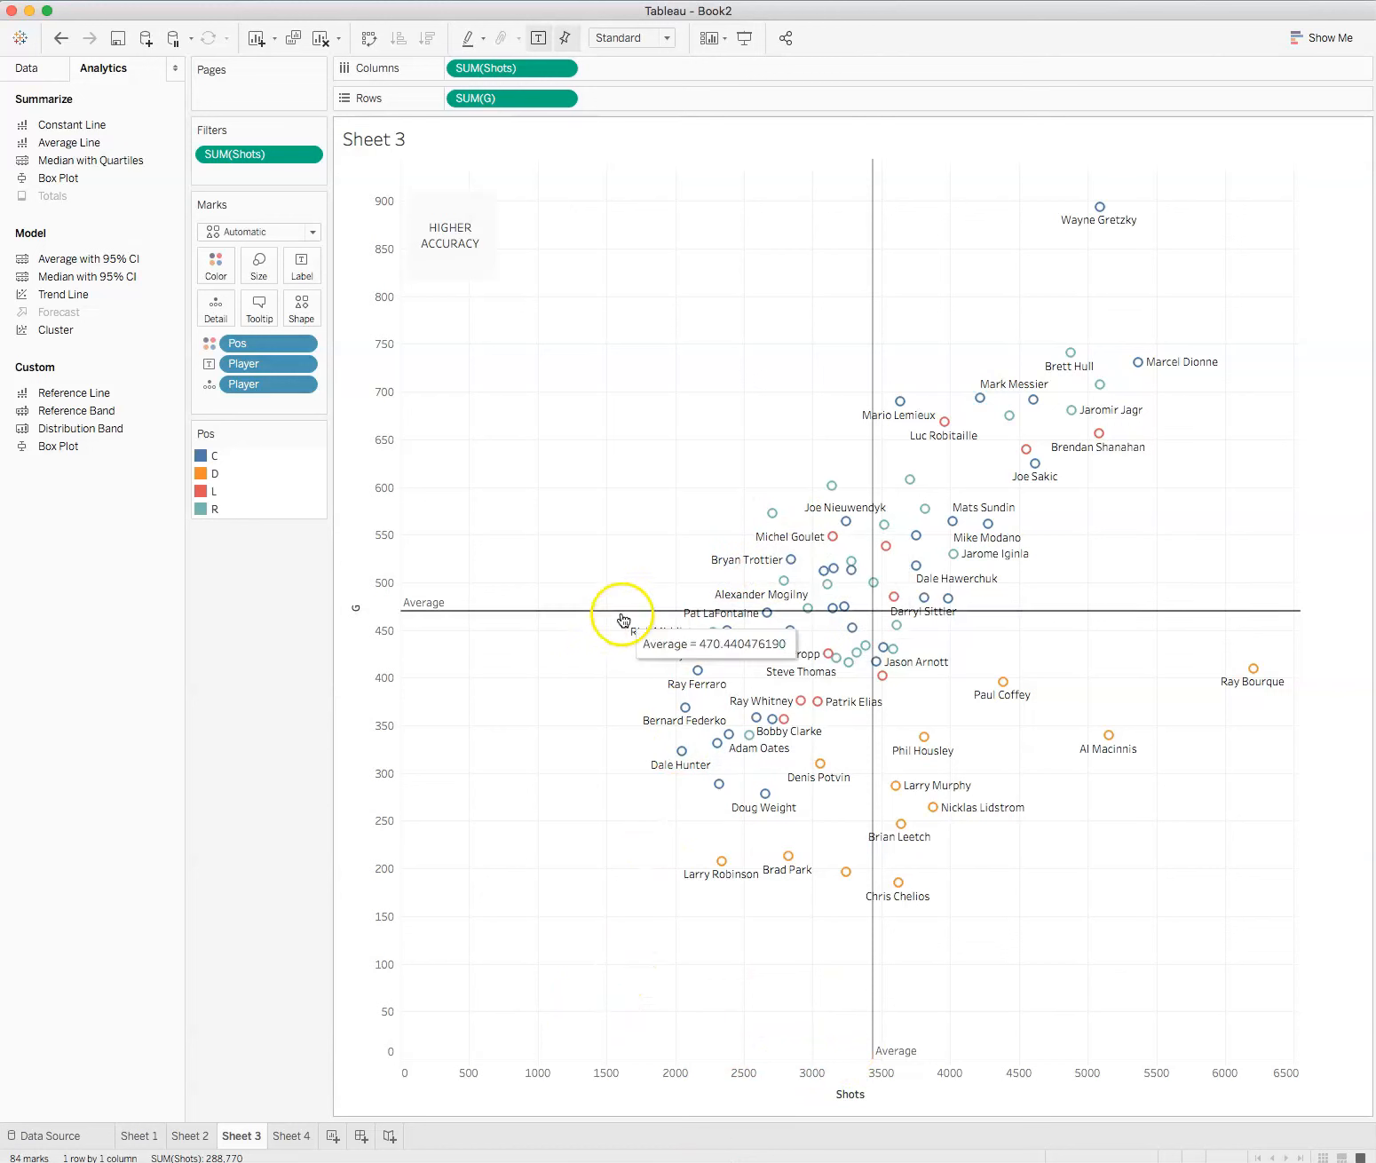
pyautogui.moveTo(784, 565)
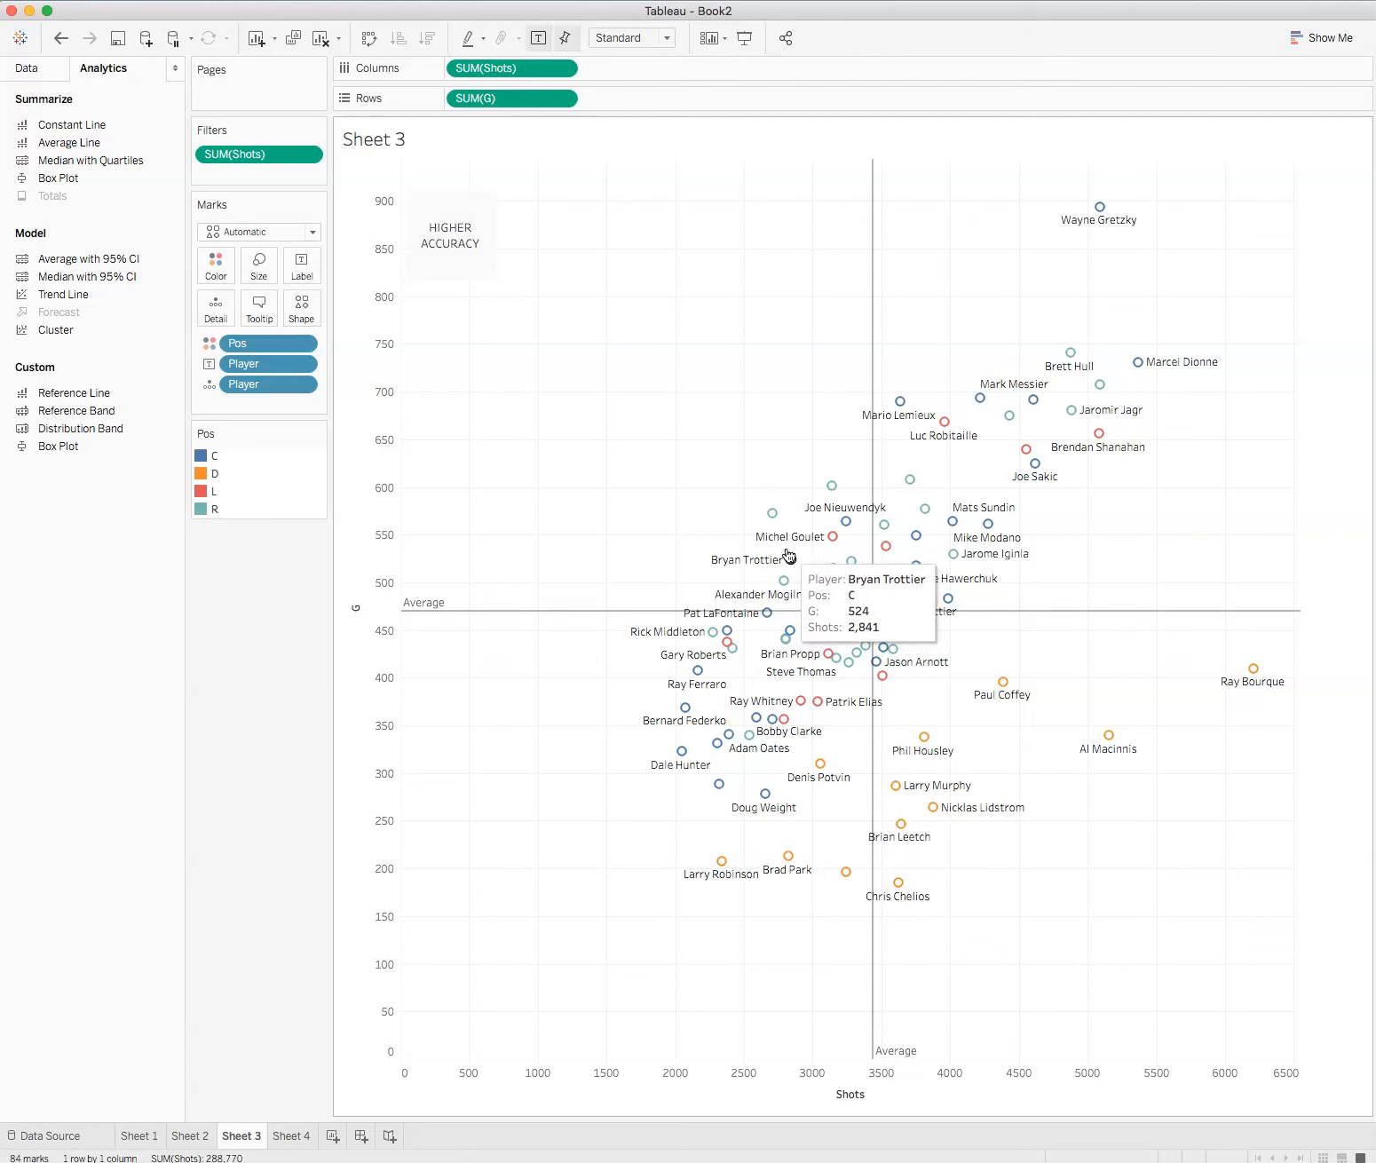
pyautogui.moveTo(1099, 210)
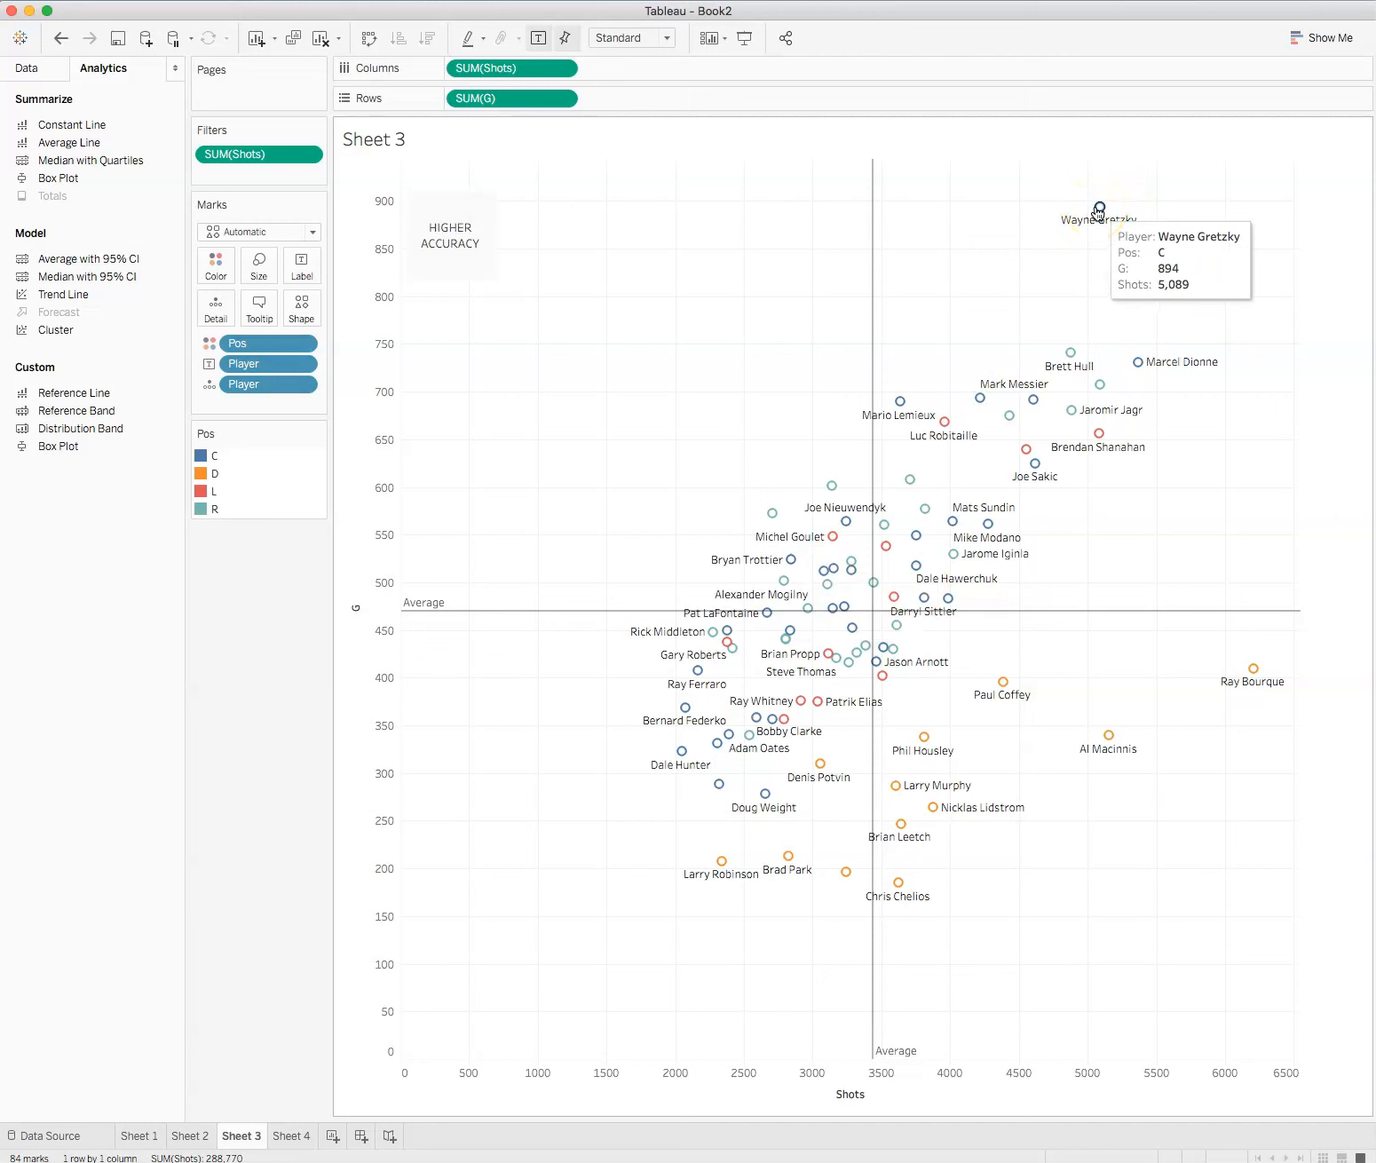
pyautogui.click(917, 437)
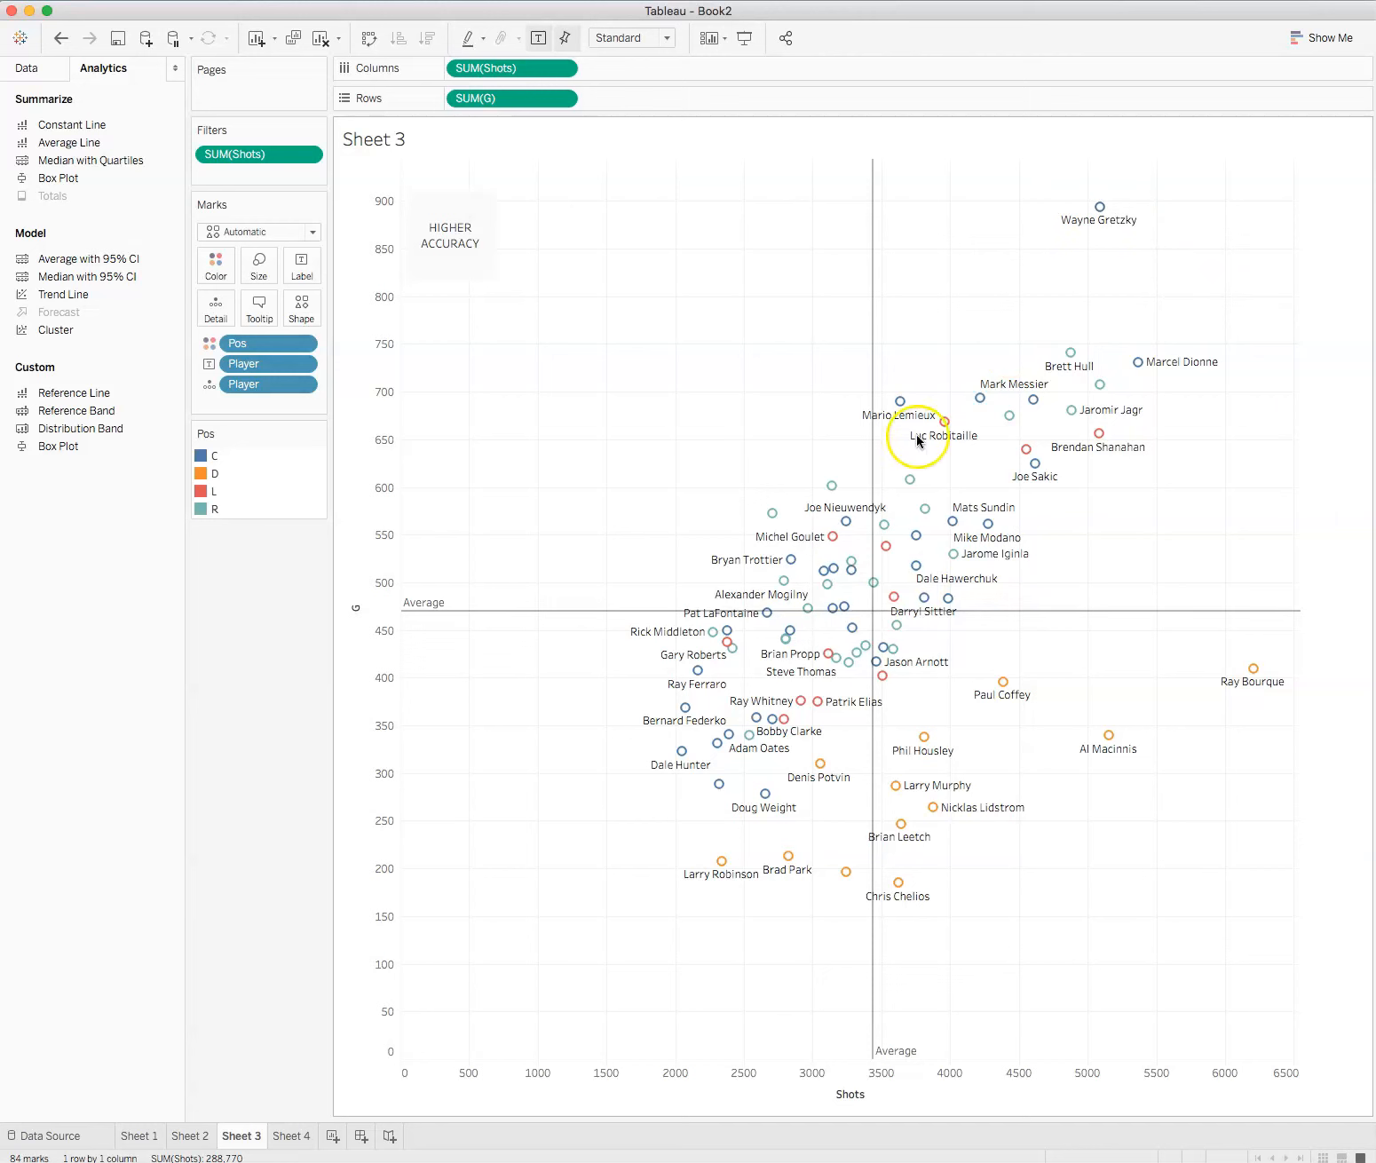
# Step: Add a "HIGHER PRODUCTION" area annotation in the high-shots, high-goals corner and enlarge it so each word fits on one line
pyautogui.rightClick(1222, 217)
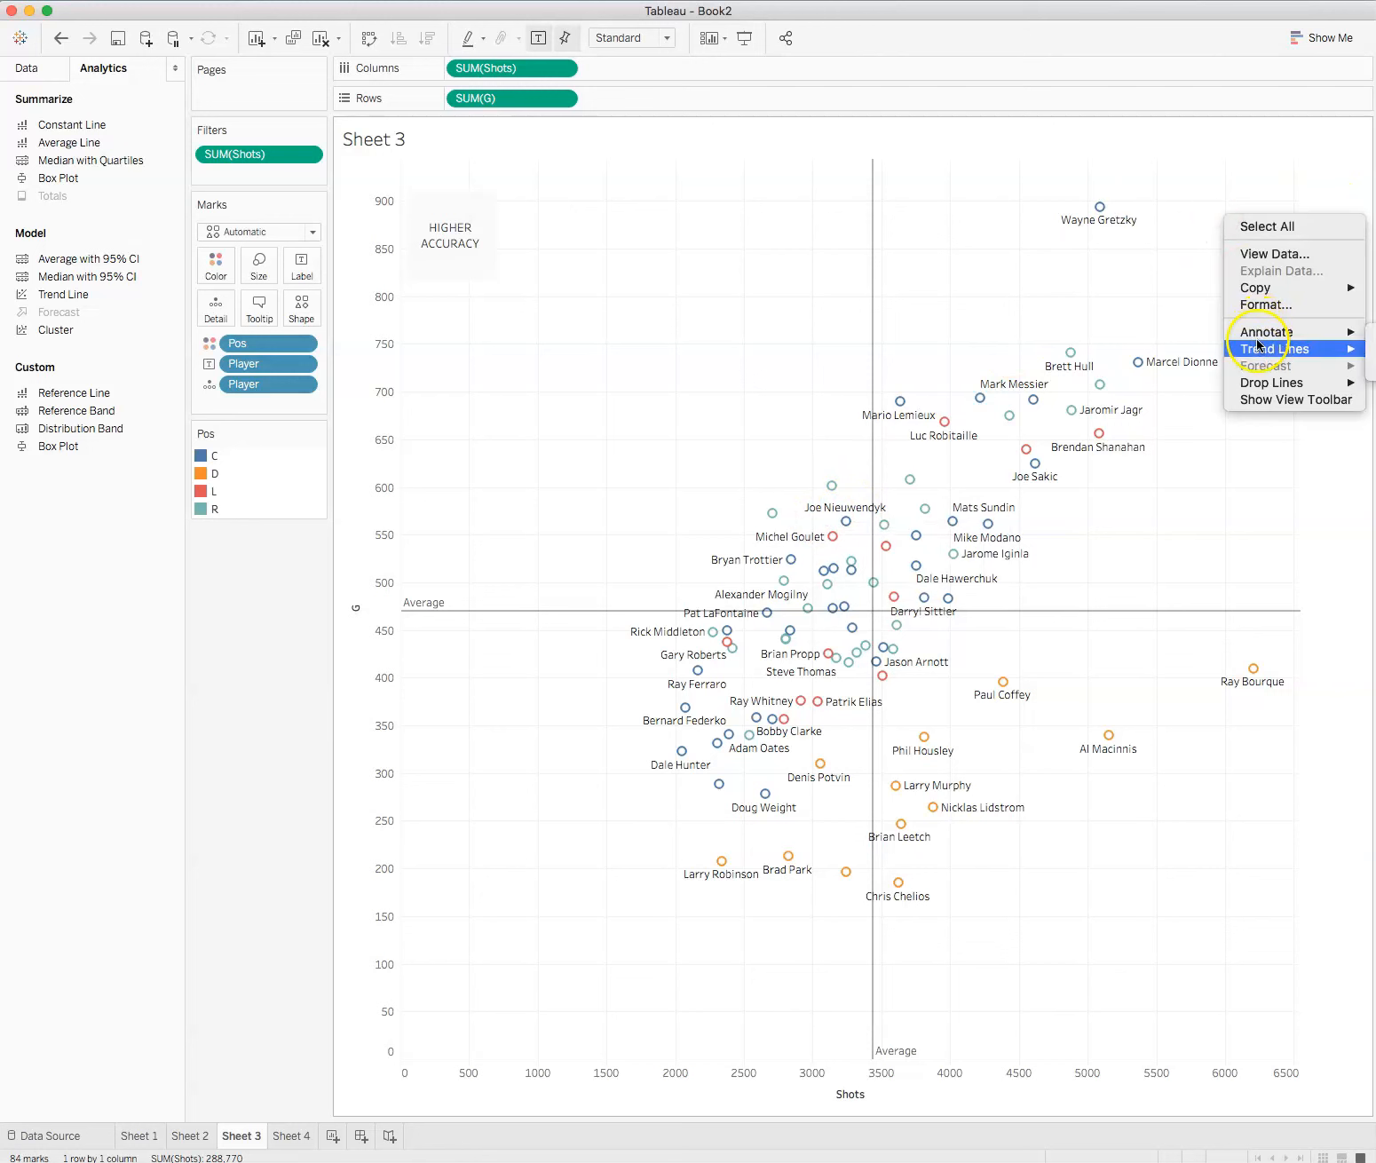
pyautogui.moveTo(1258, 333)
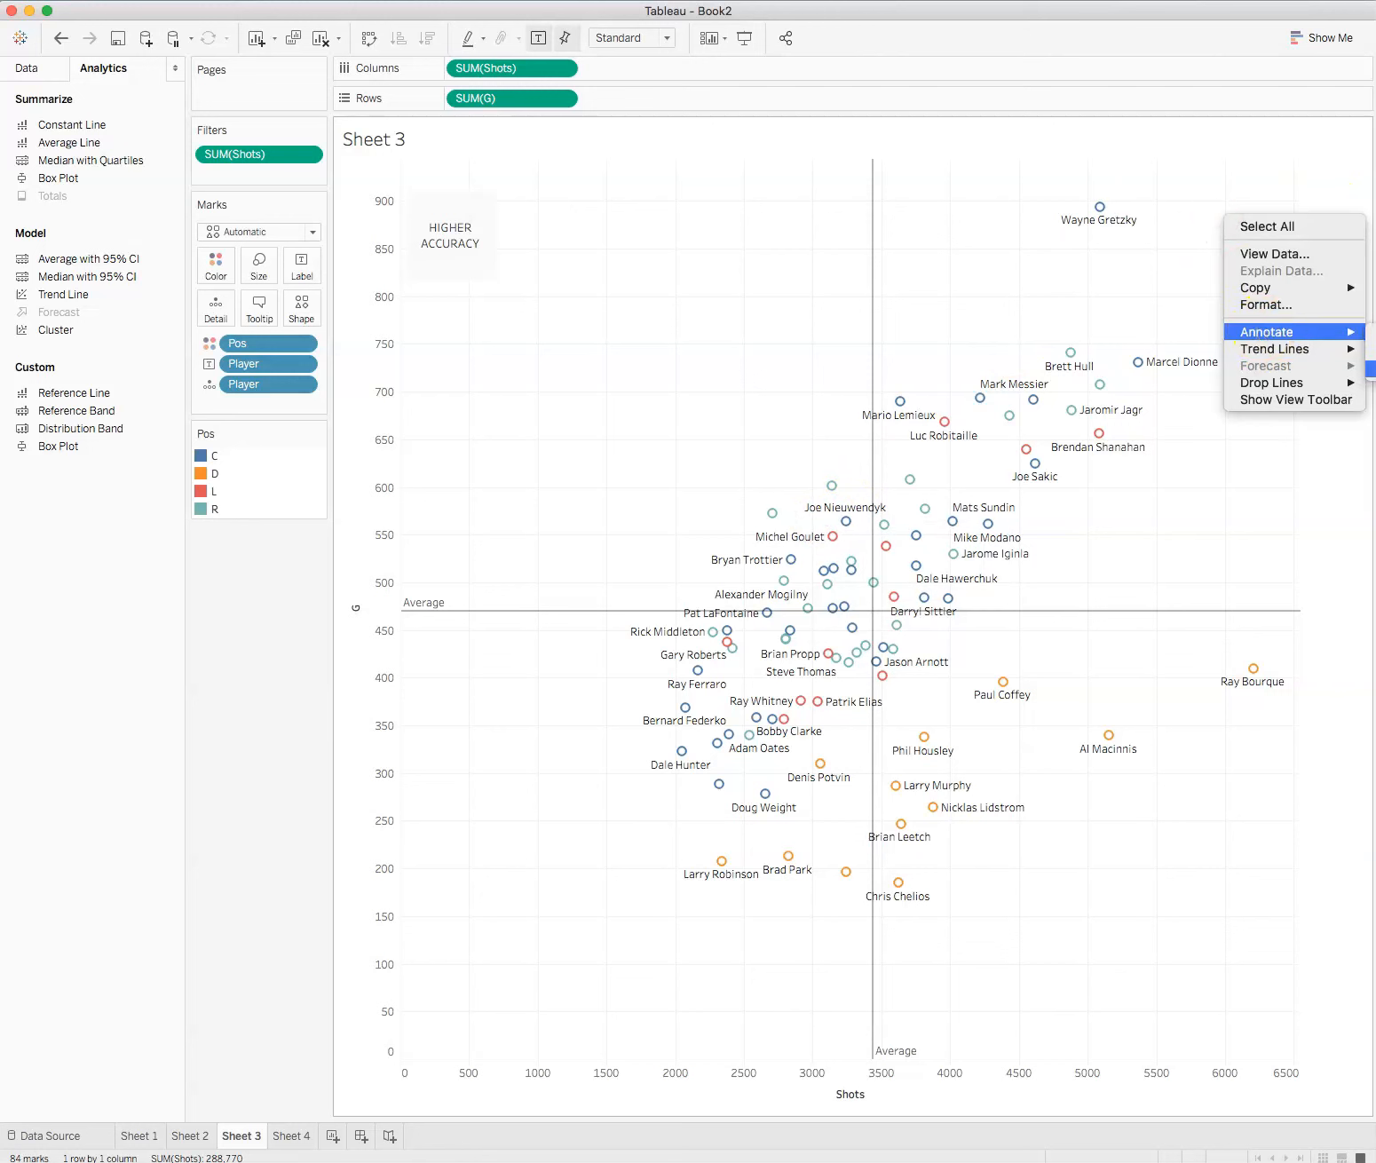
pyautogui.click(1371, 368)
pyautogui.write('HIGHER PRODUCTION')
pyautogui.click(904, 709)
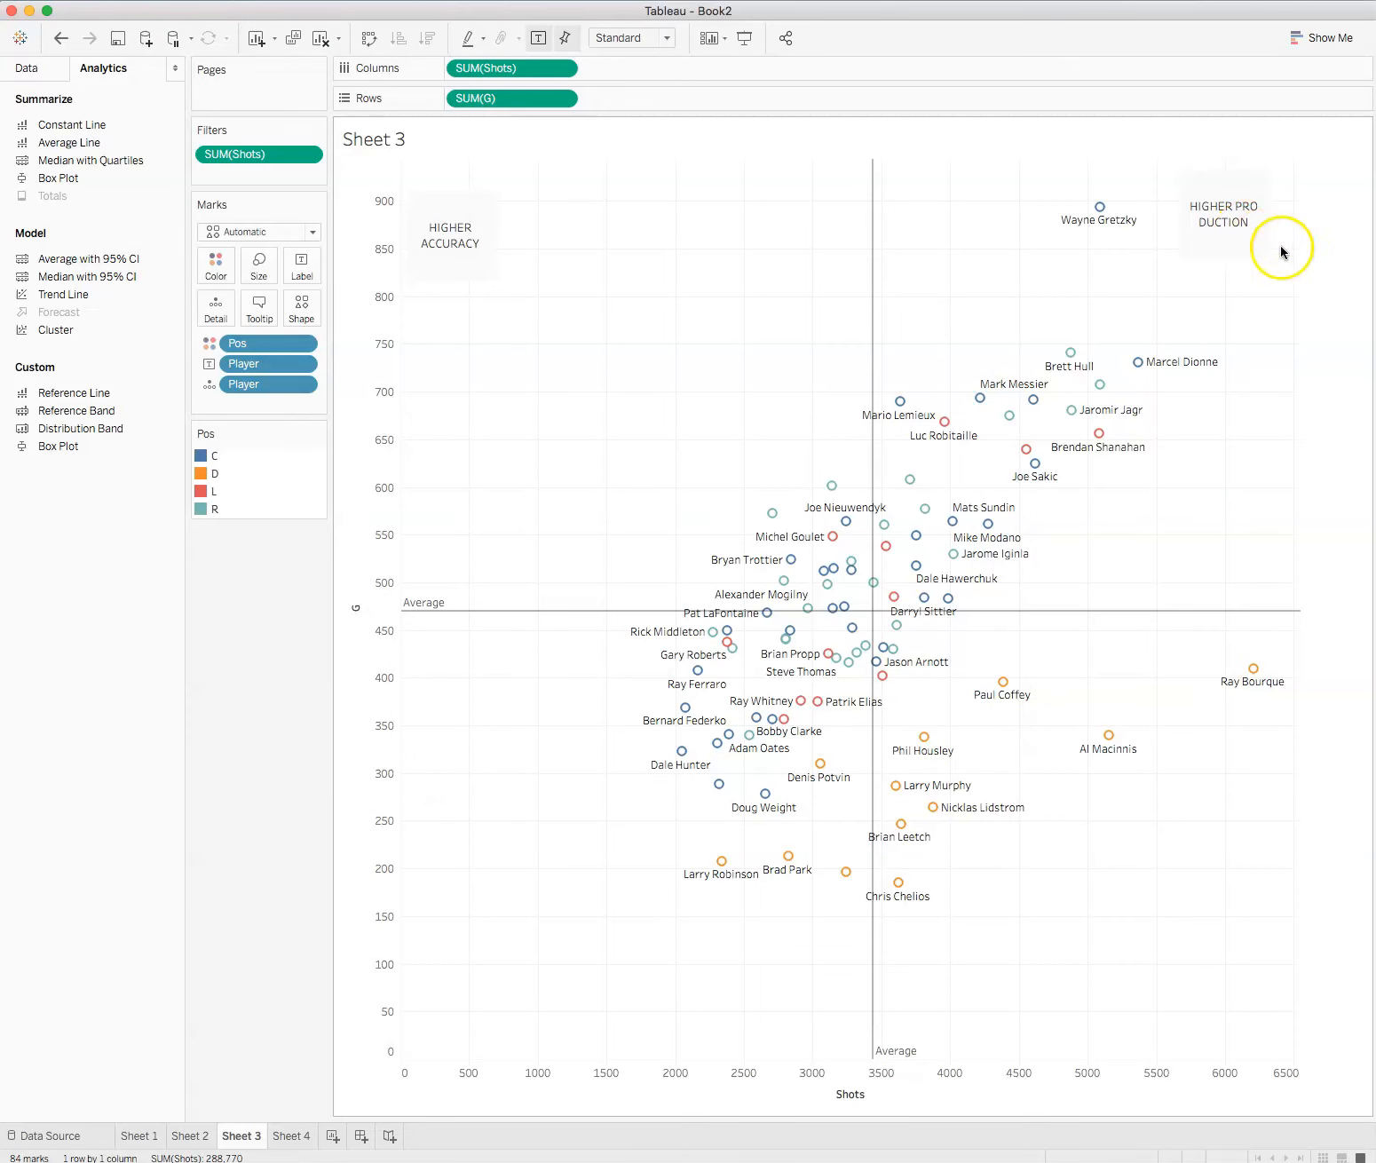
pyautogui.click(1282, 252)
pyautogui.moveTo(1270, 259); pyautogui.dragTo(1334, 273)
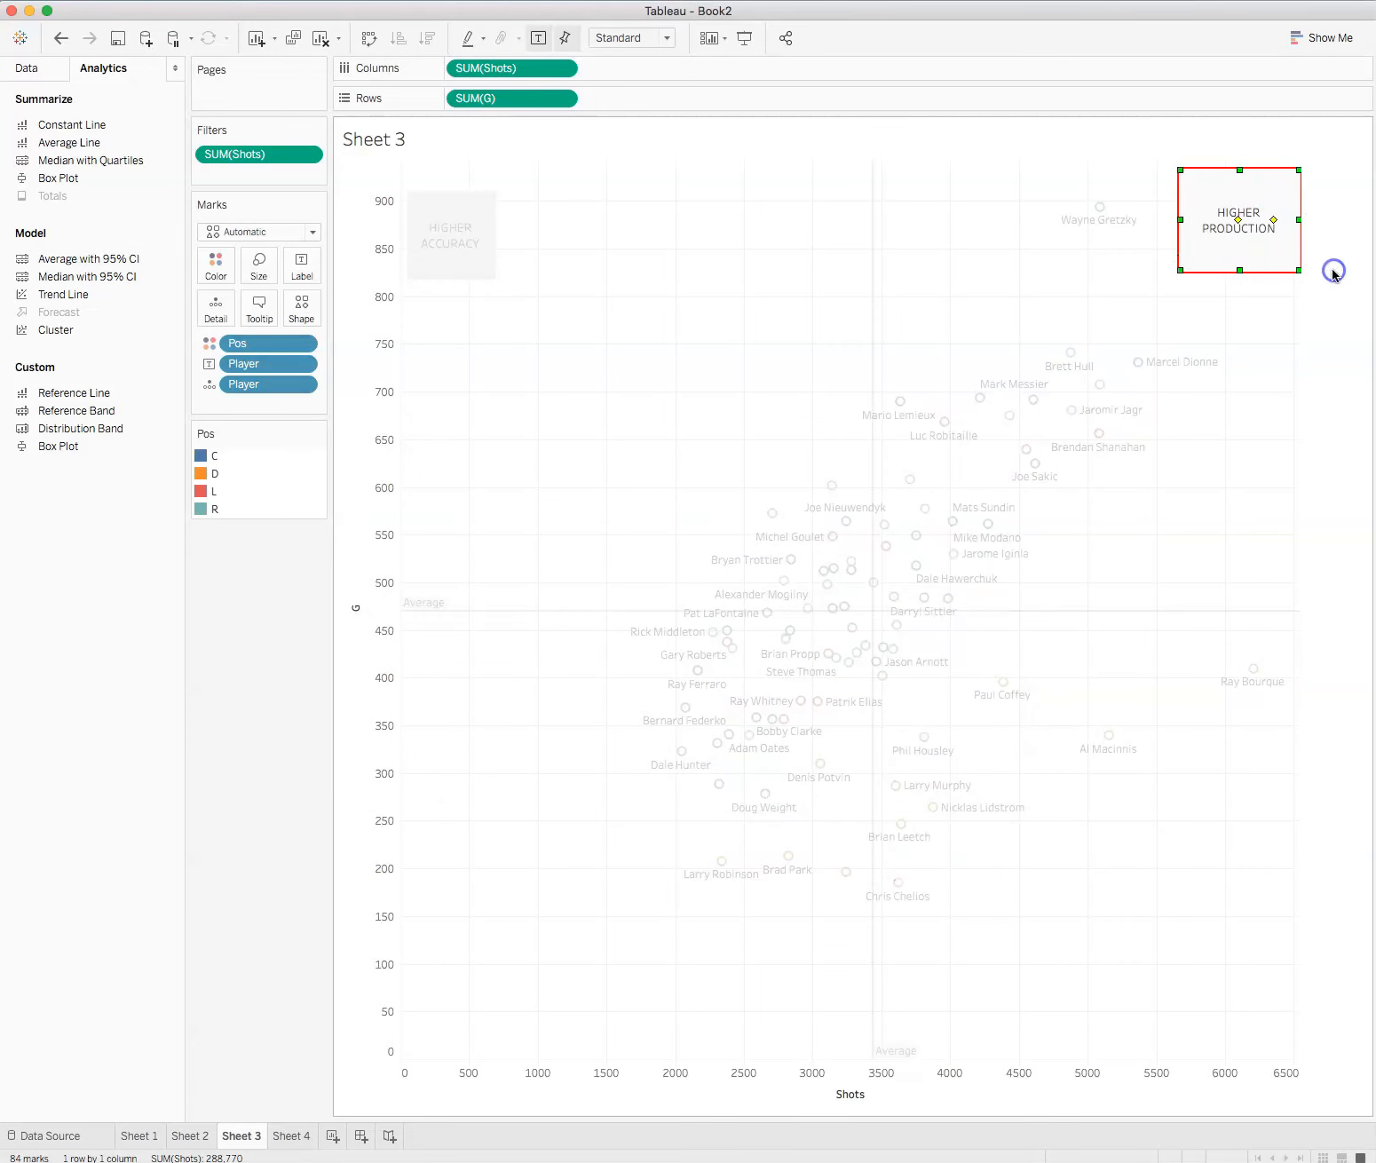
pyautogui.click(503, 970)
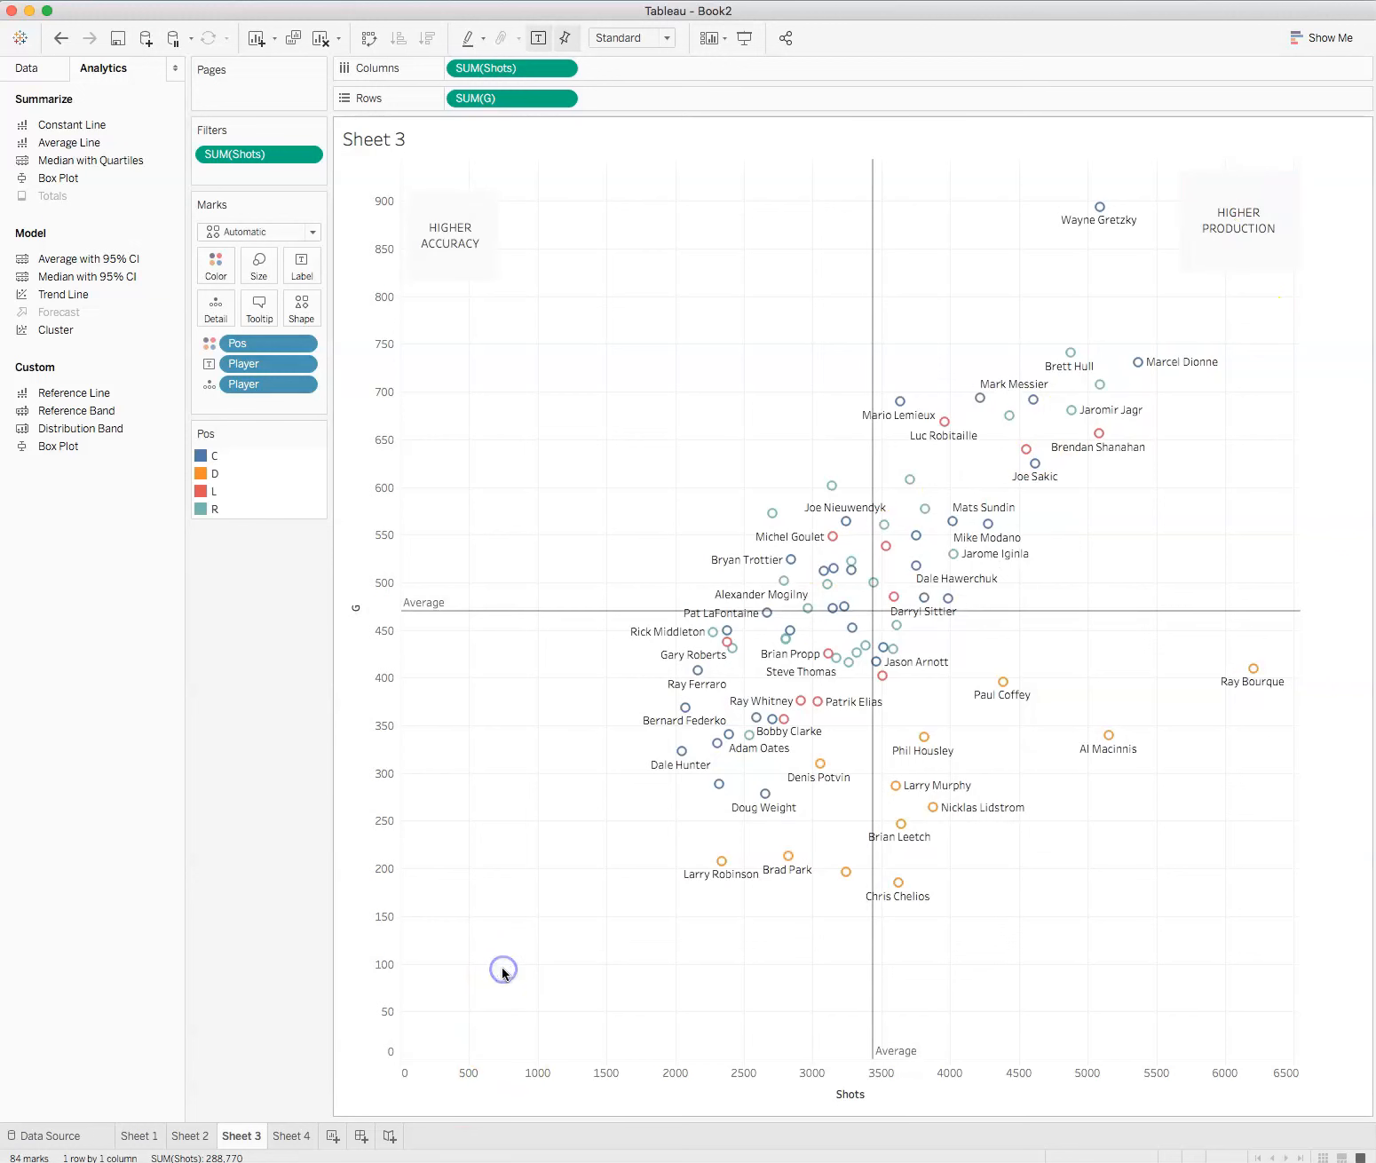
# Step: Add a "LOWER PRODUCTION" area annotation in the low-shots, low-goals corner and widen it to fit the text on one line
pyautogui.rightClick(503, 969)
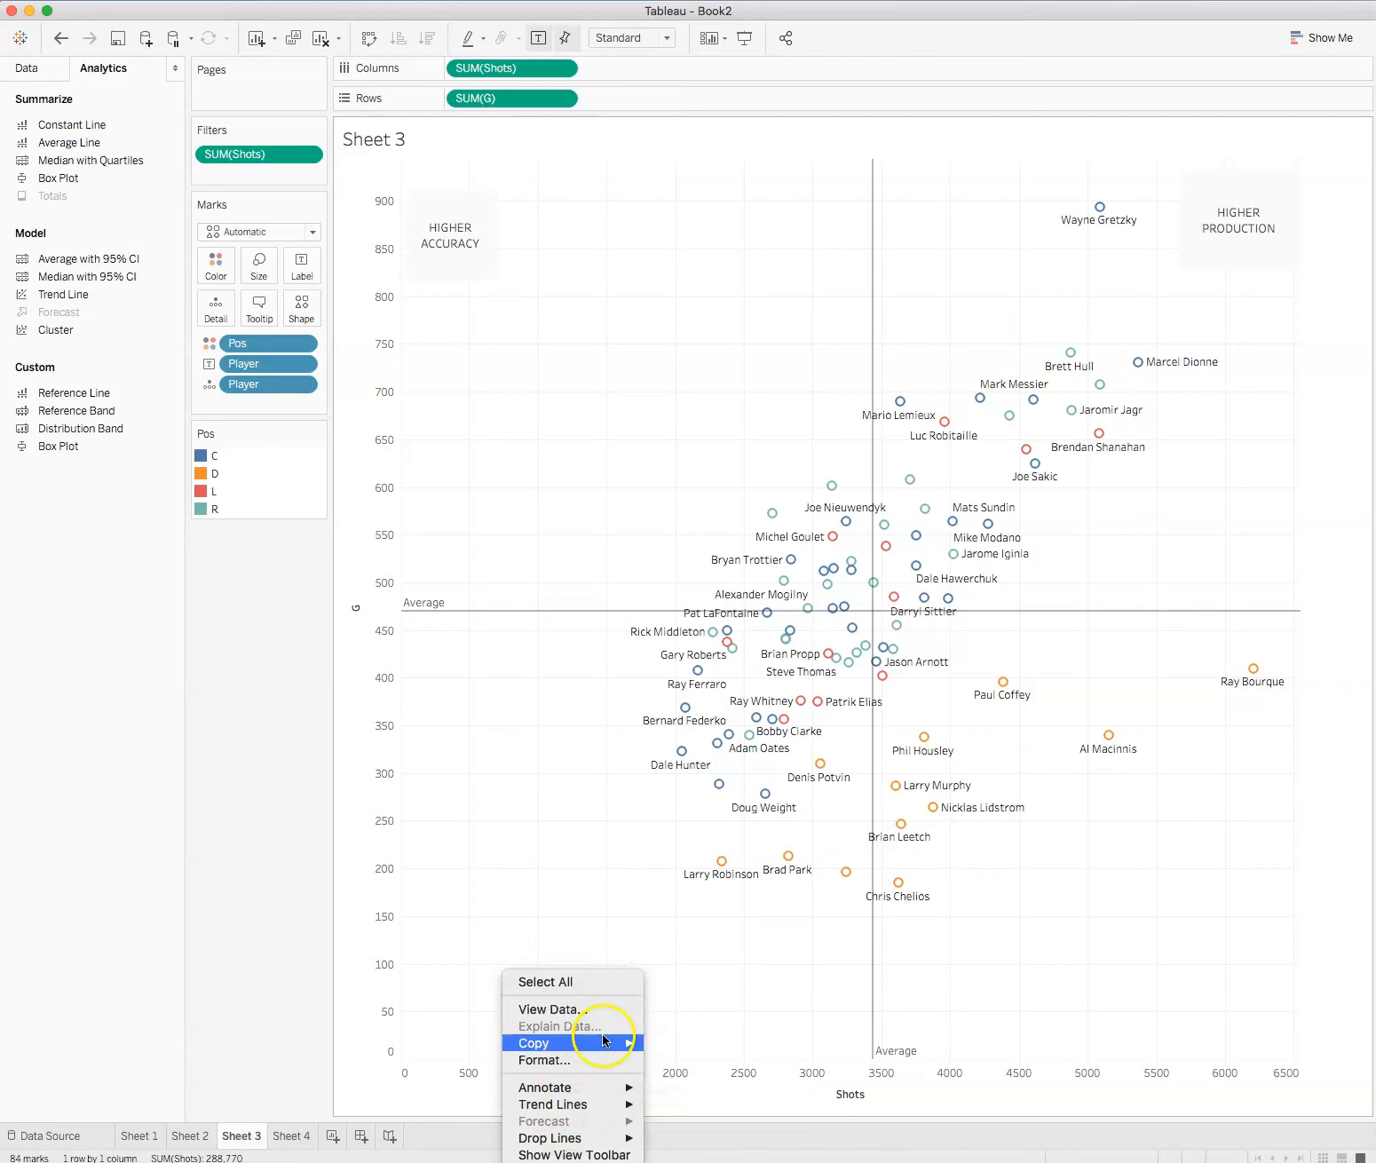
pyautogui.moveTo(588, 1088)
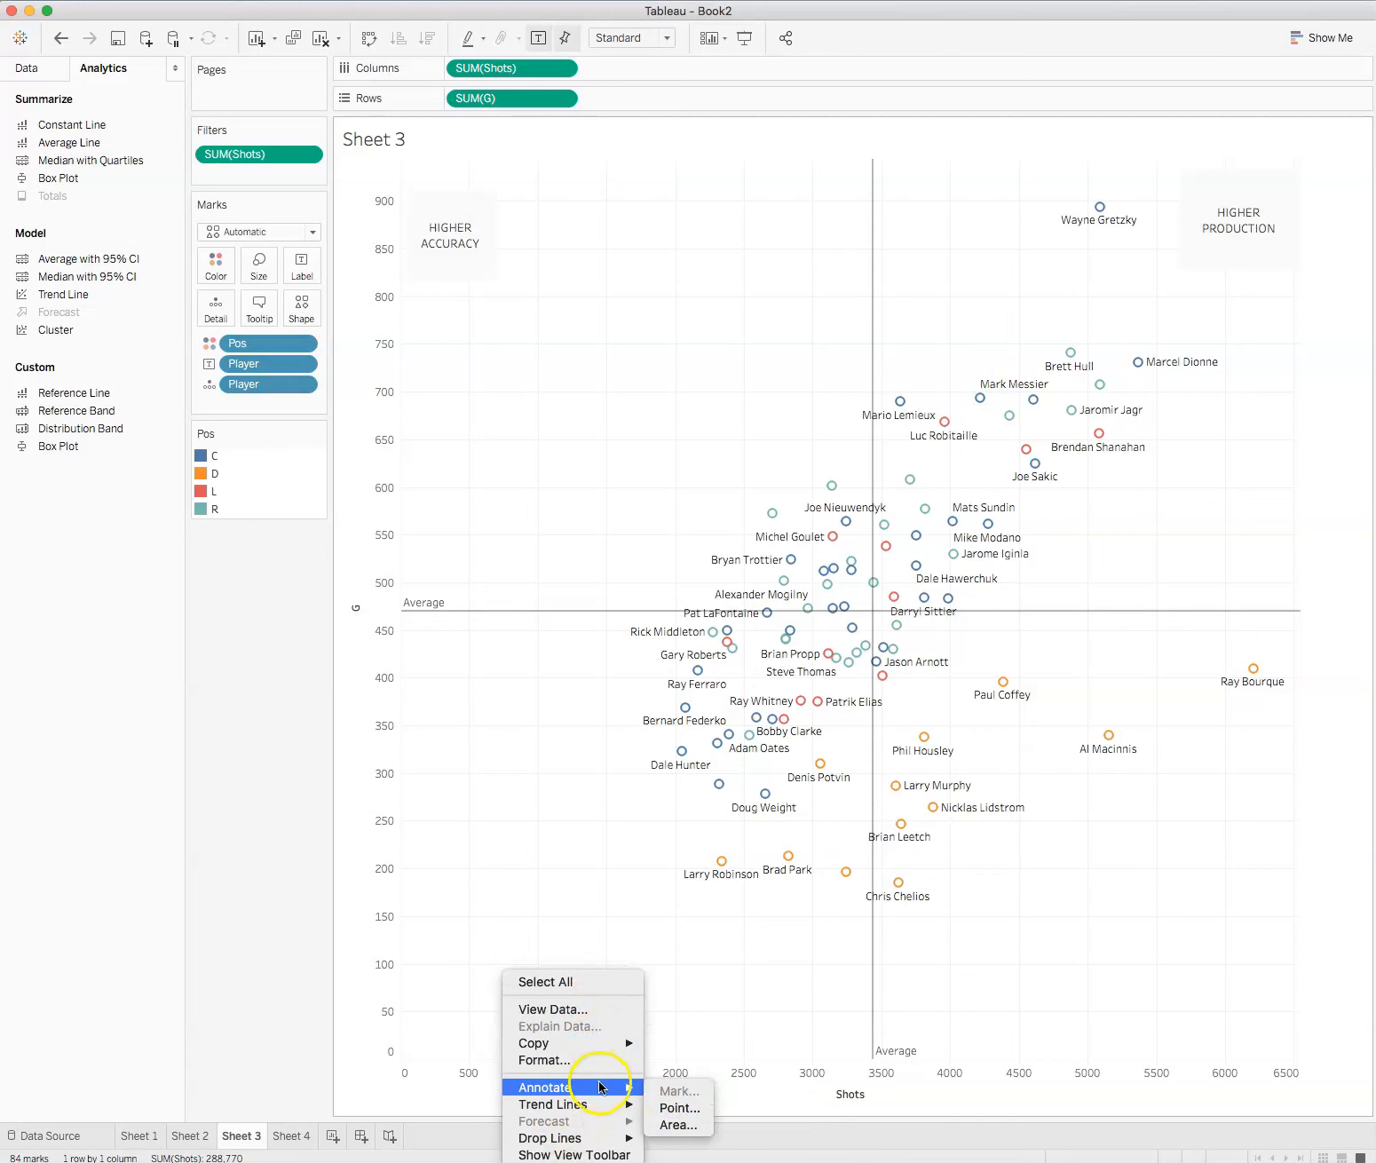
pyautogui.click(700, 1126)
pyautogui.write('LOWER PRODUCTION')
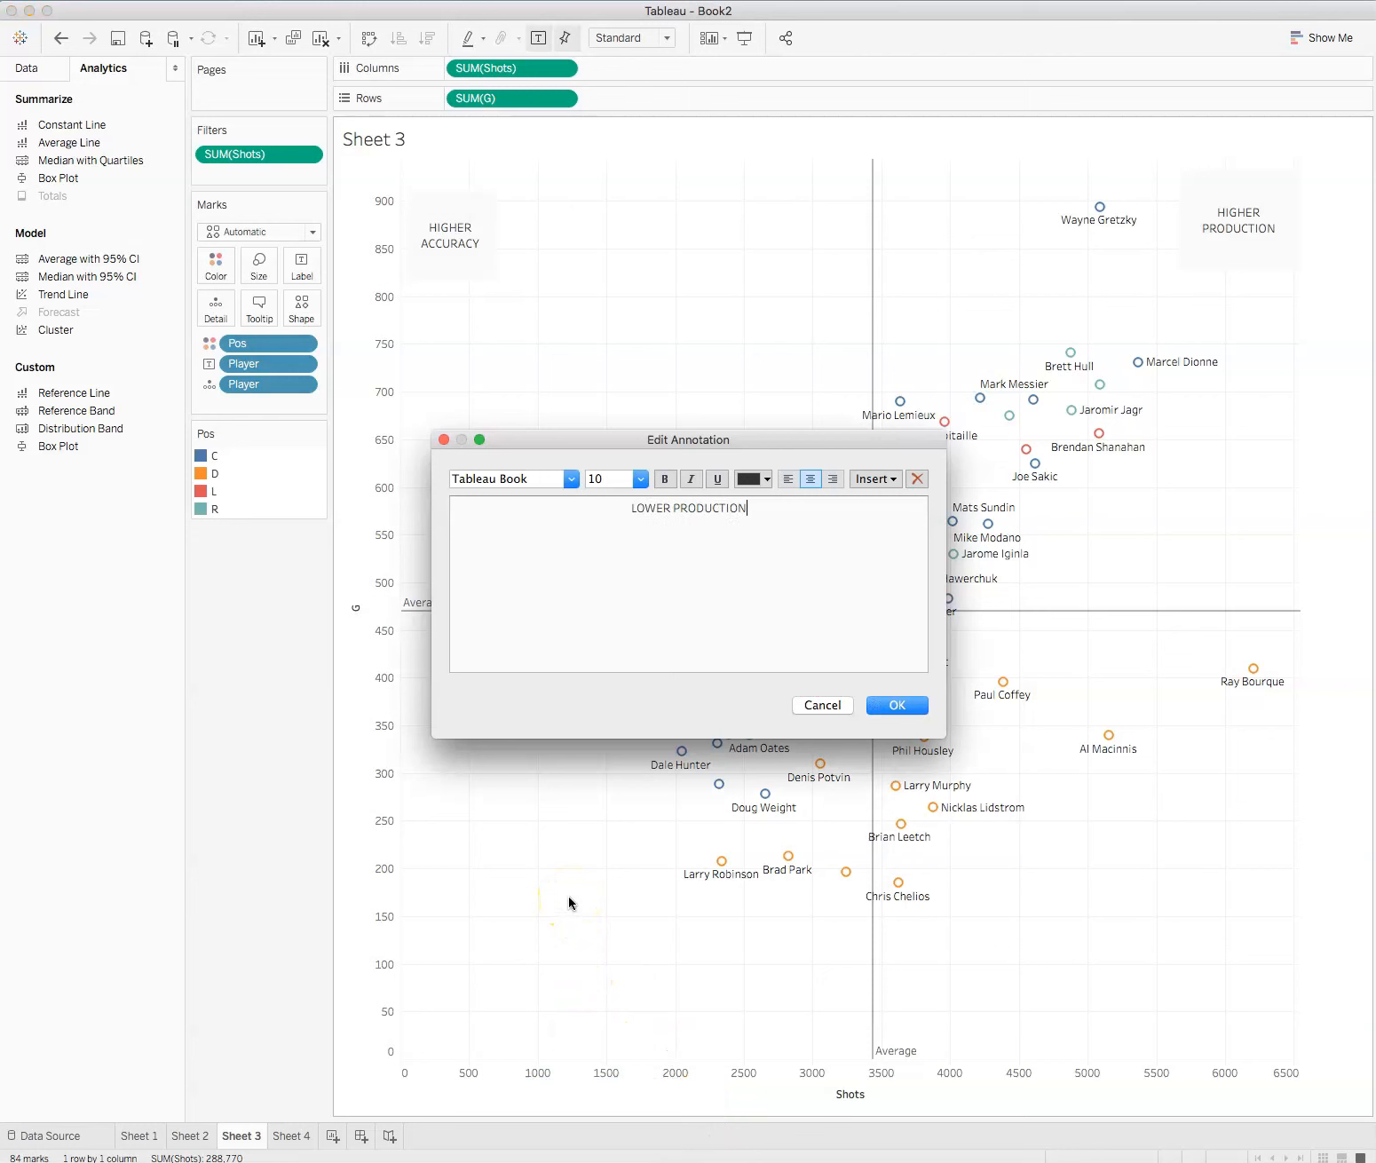
pyautogui.click(907, 706)
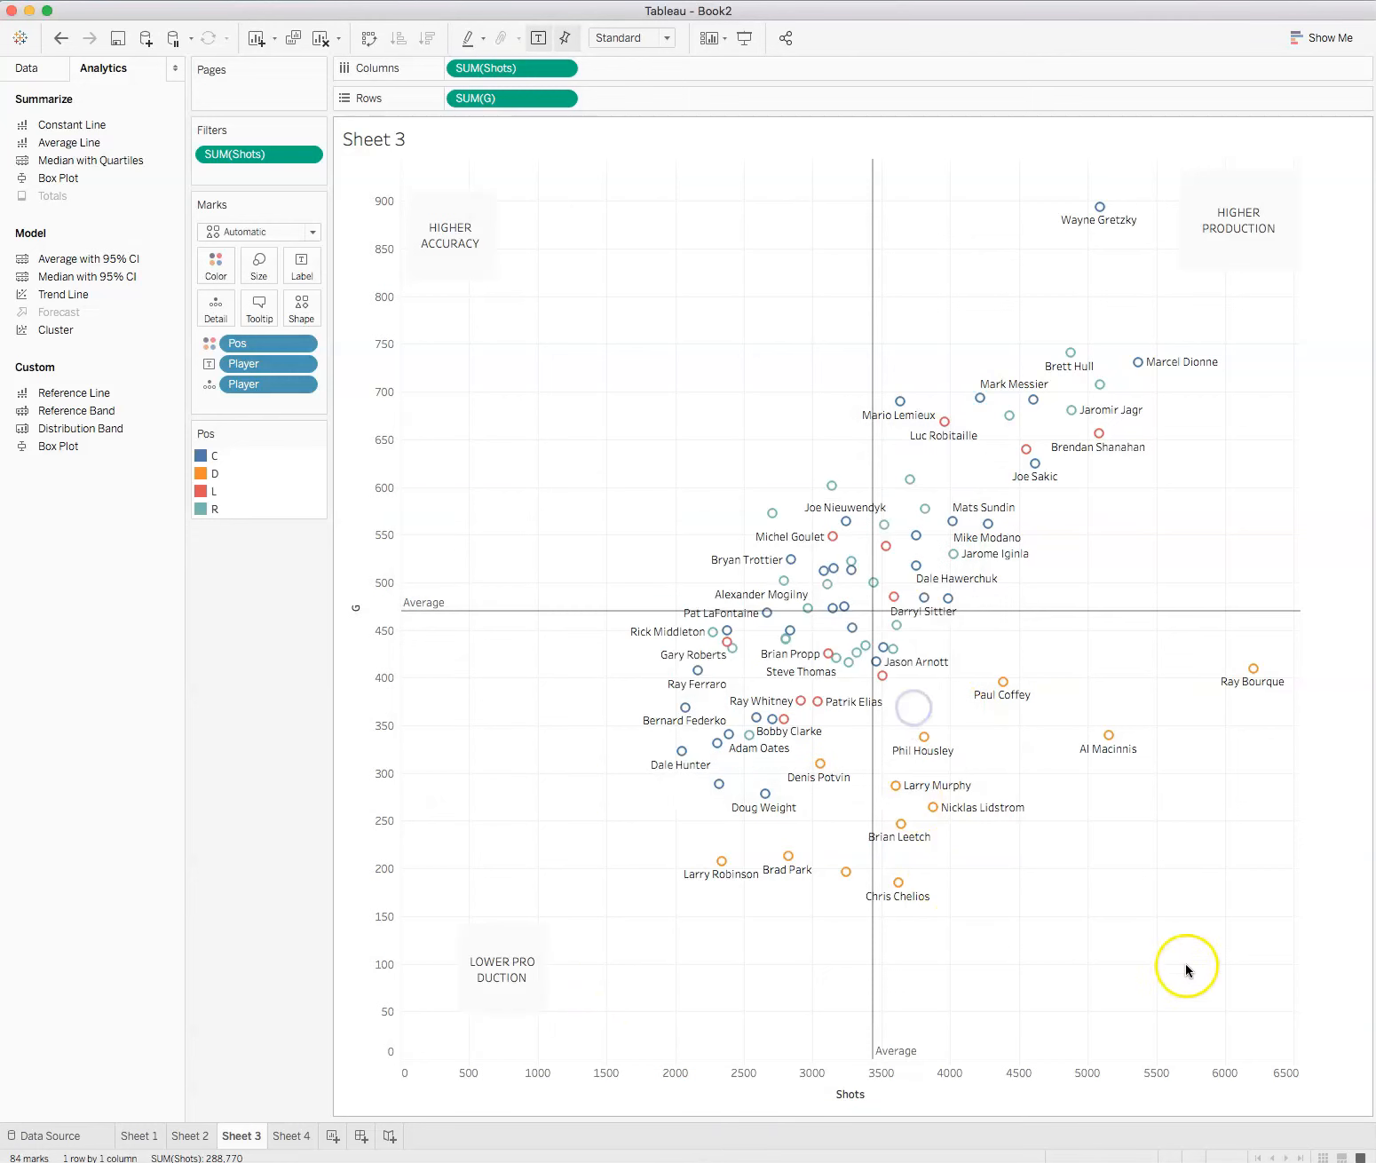
pyautogui.click(484, 976)
pyautogui.moveTo(544, 1010); pyautogui.dragTo(636, 1016)
pyautogui.click(1098, 981)
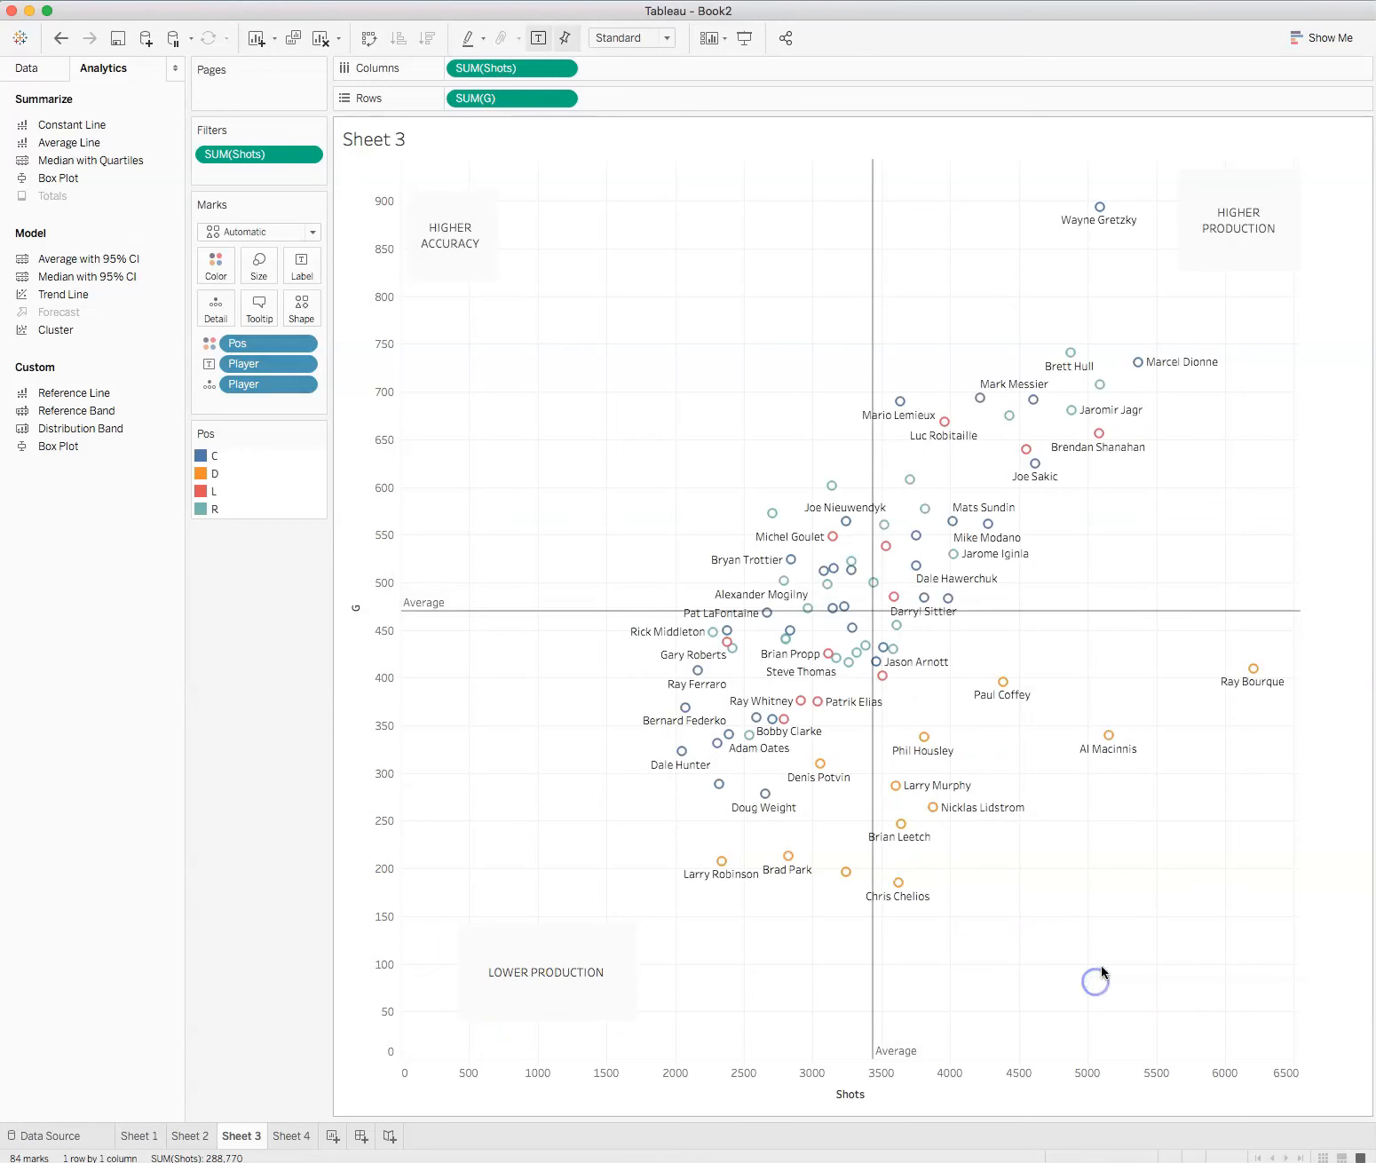
# Step: Add an area annotation reading "LOWER ACCURACY" in the high-shots, low-goals corner of the scatter plot
pyautogui.rightClick(1101, 971)
pyautogui.moveTo(1154, 1075)
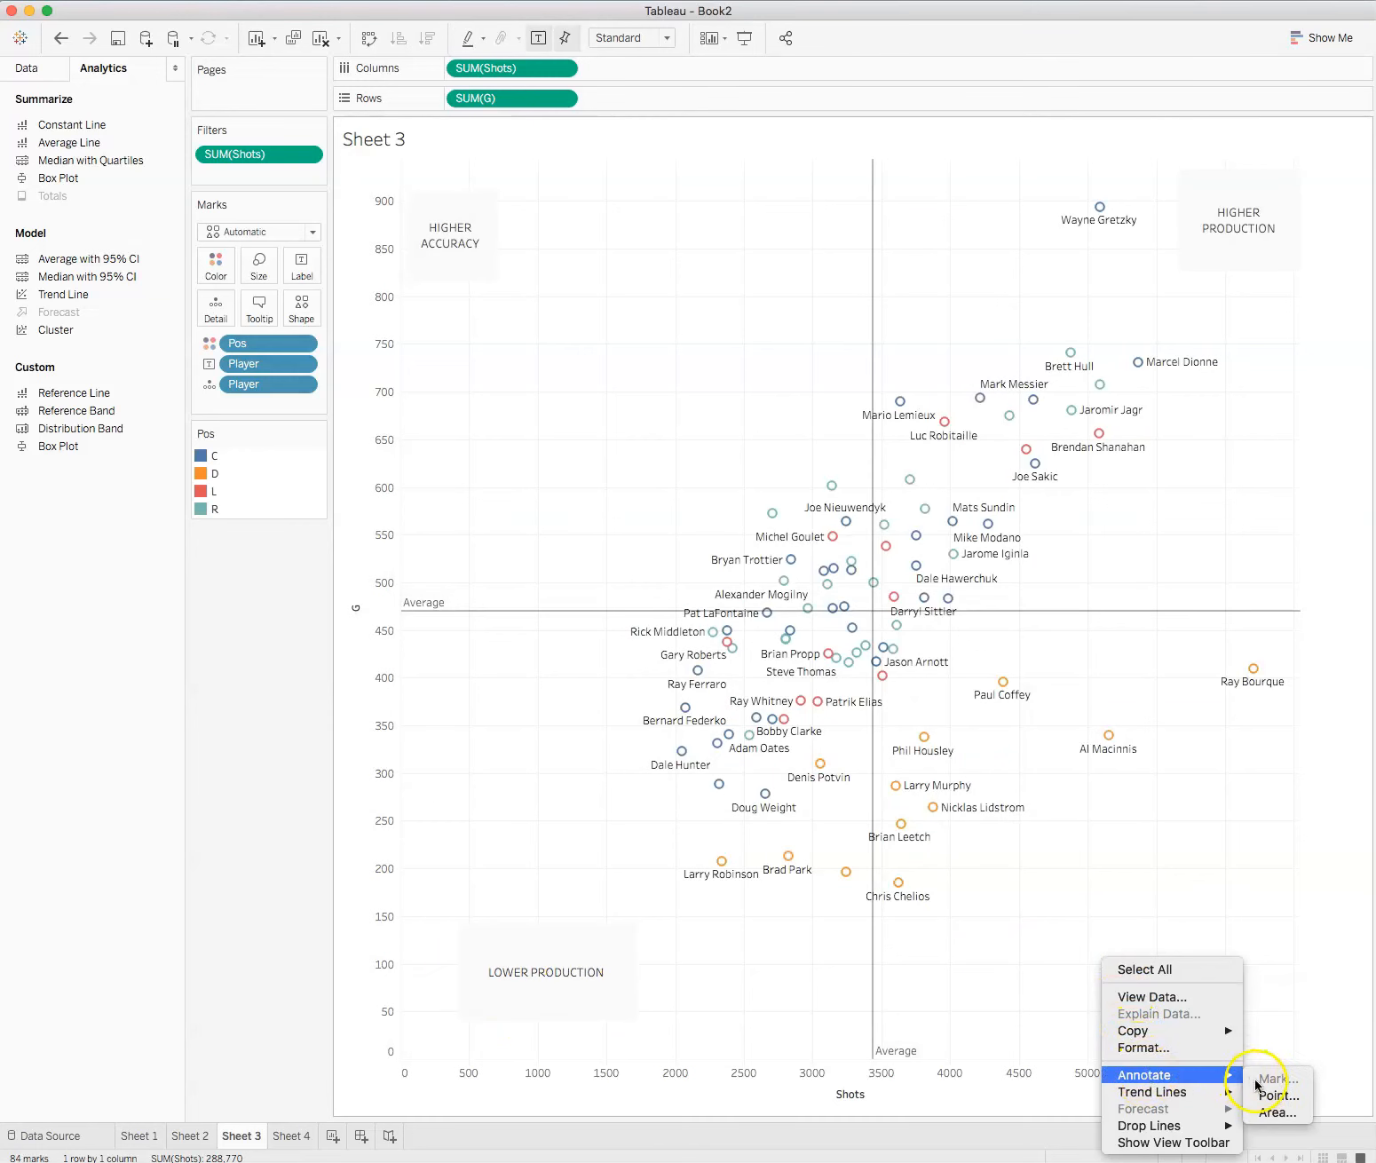
pyautogui.click(1277, 1112)
pyautogui.click(600, 613)
pyautogui.write('LOWER ACCURACY')
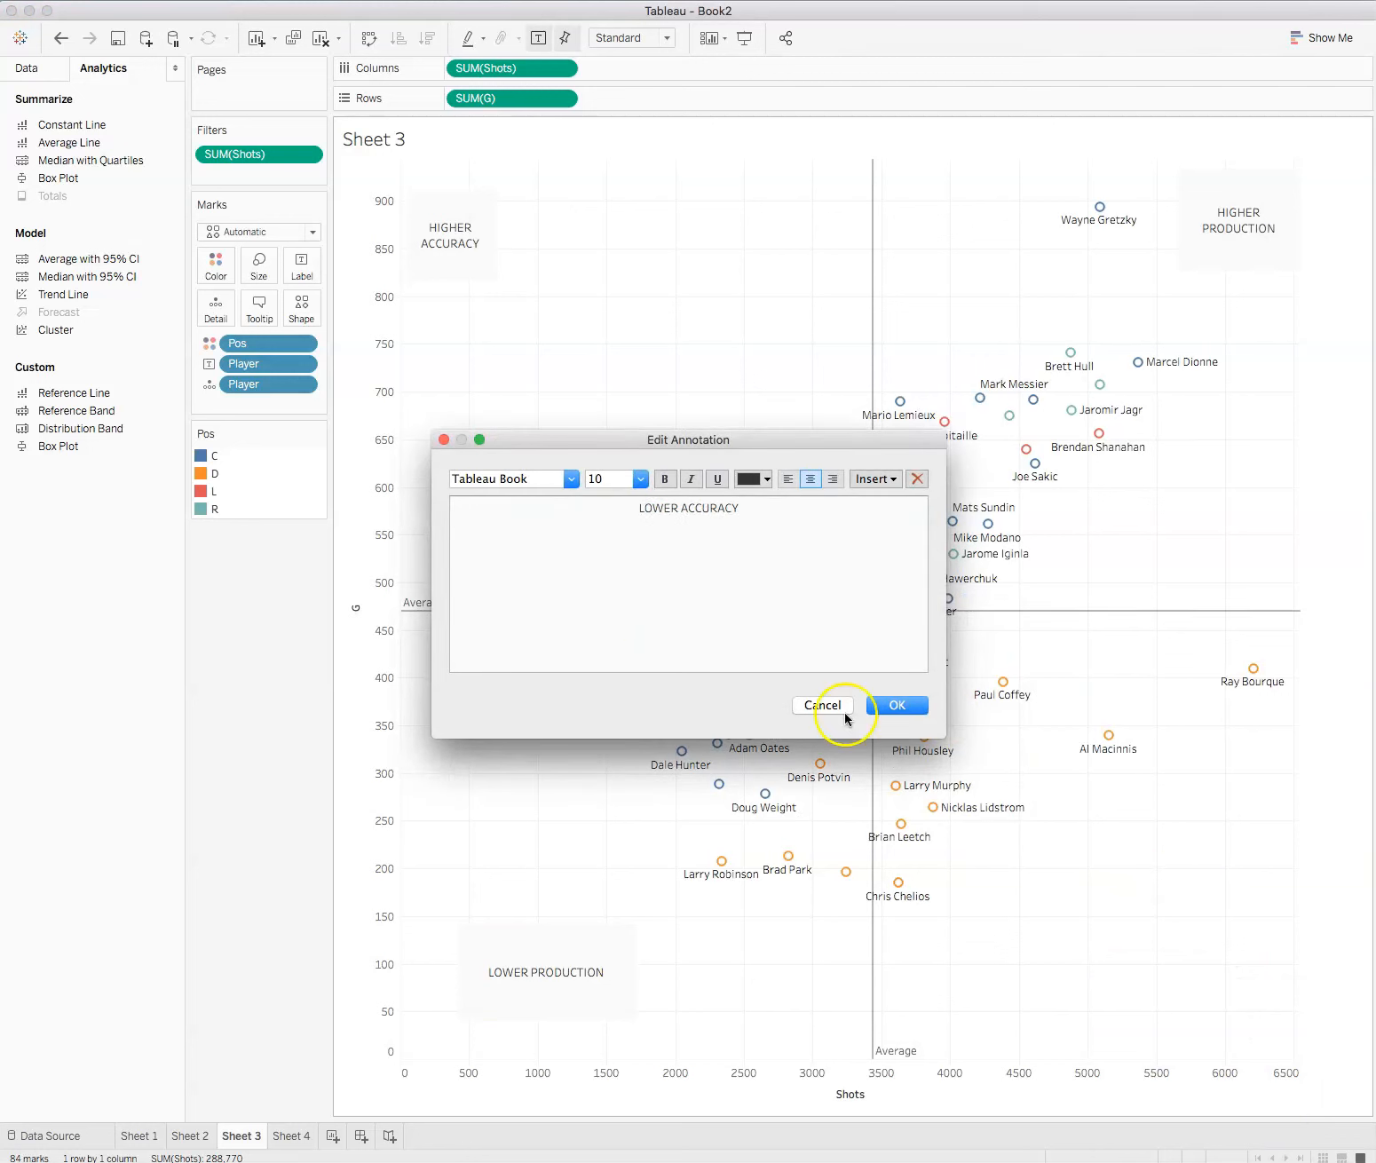
pyautogui.click(888, 706)
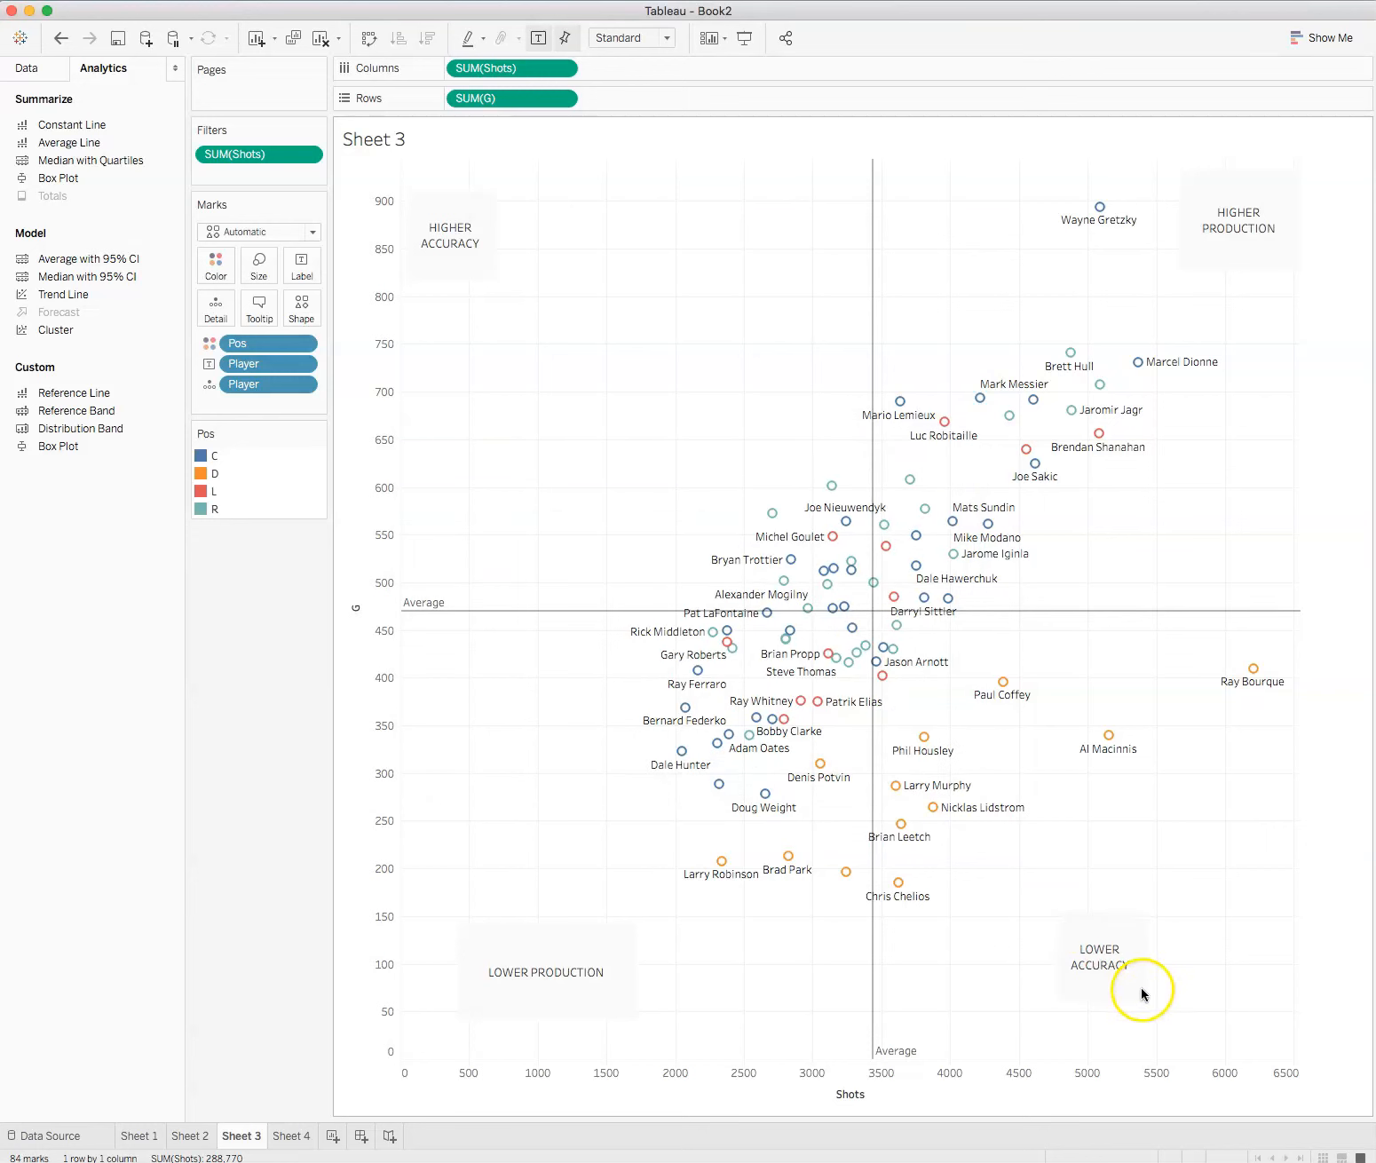
pyautogui.click(1143, 993)
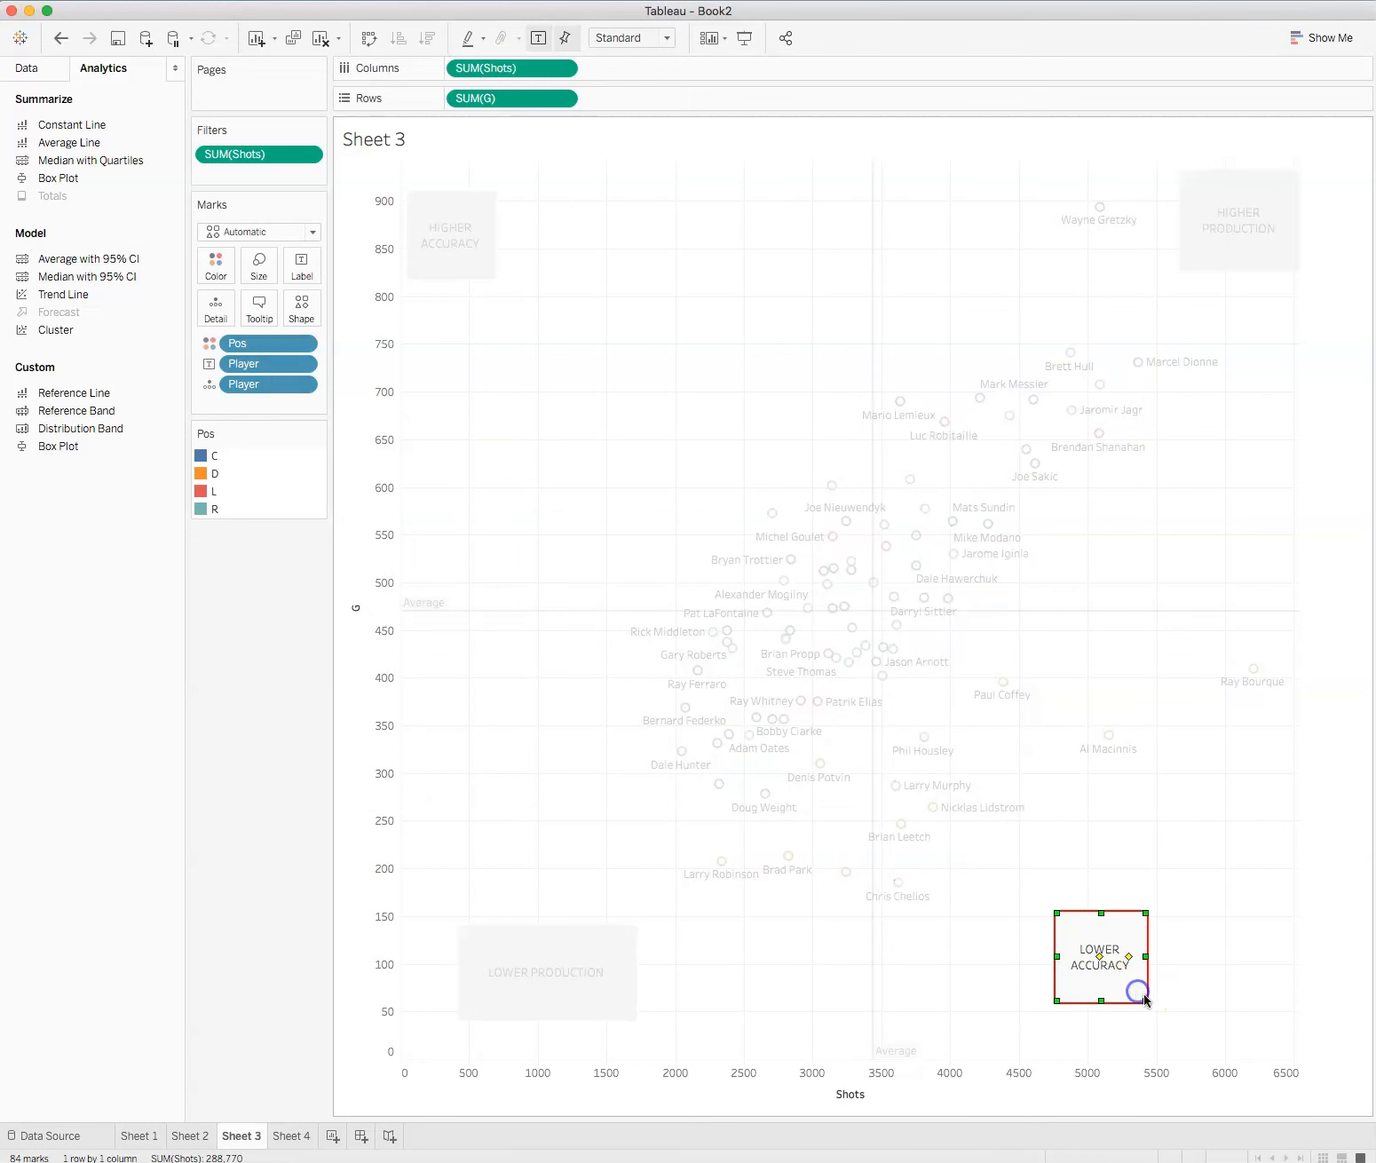
pyautogui.click(1252, 983)
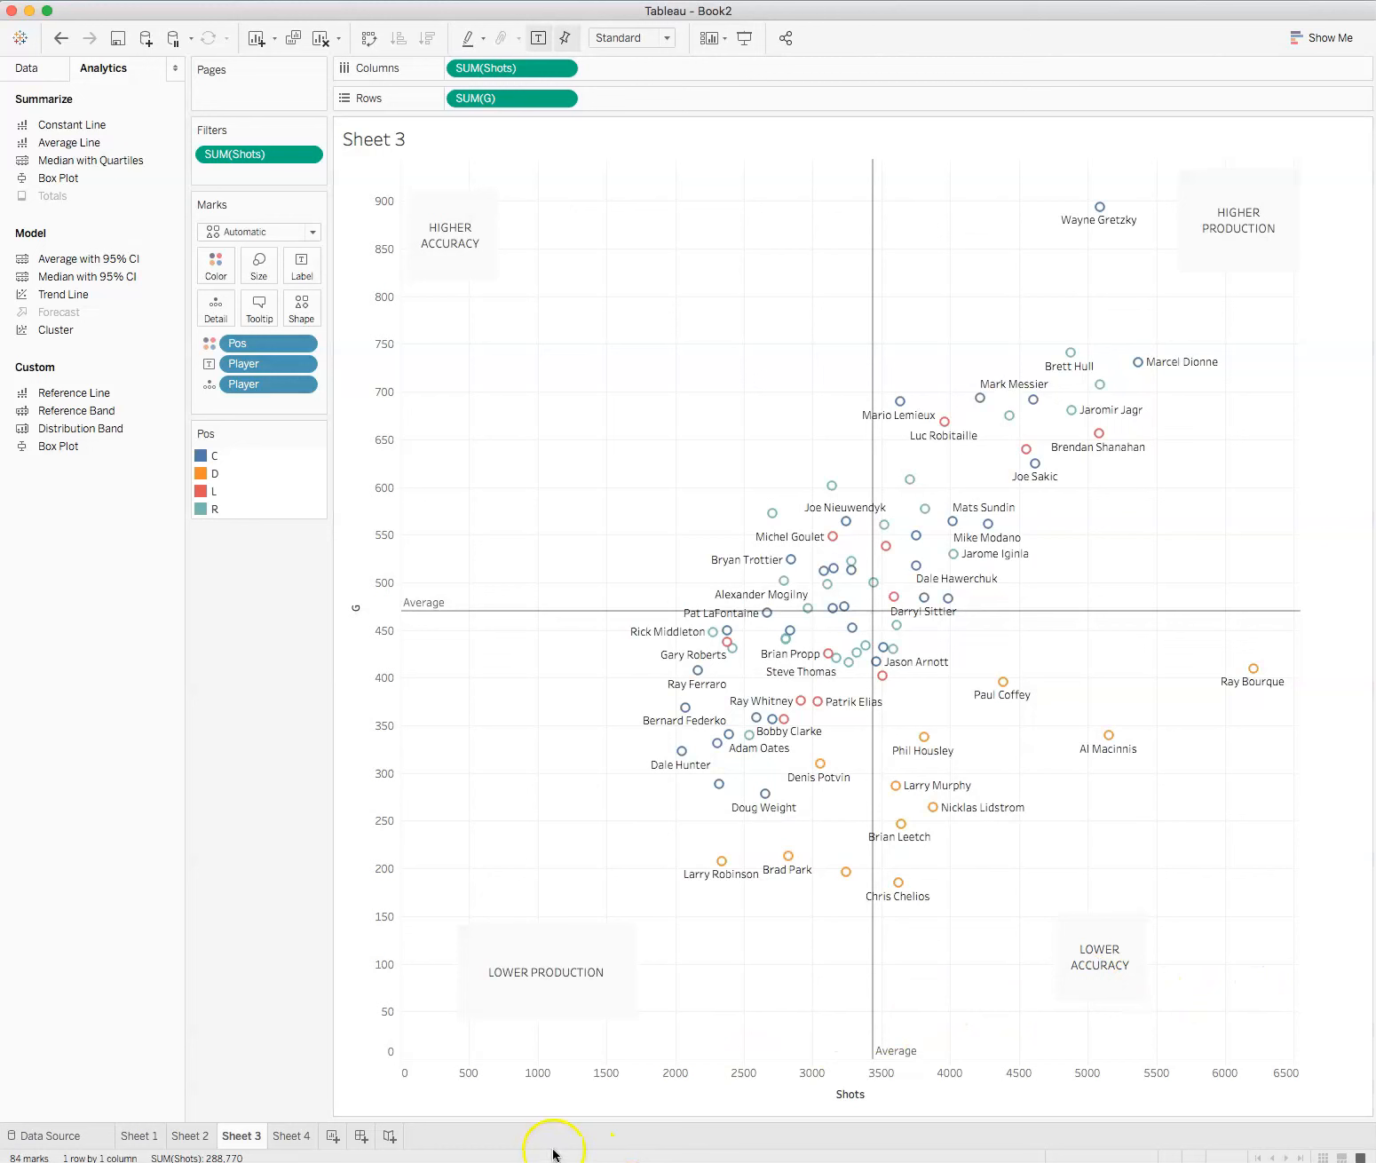